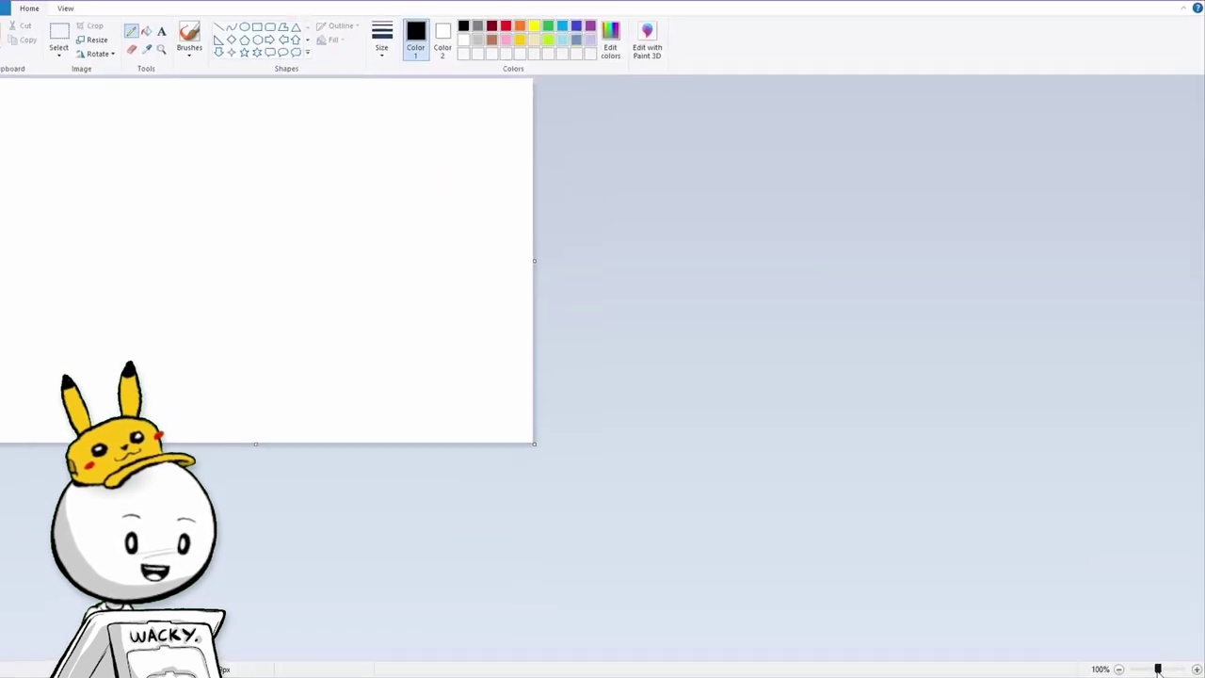
# Fill the canvas with thirteen freehand pencil circles of different sizes, fitted closely against one another and each traced around about twice.
pyautogui.moveTo(1158, 669); pyautogui.dragTo(1133, 670)
pyautogui.moveTo(73, 136); pyautogui.dragTo(1040, 200)
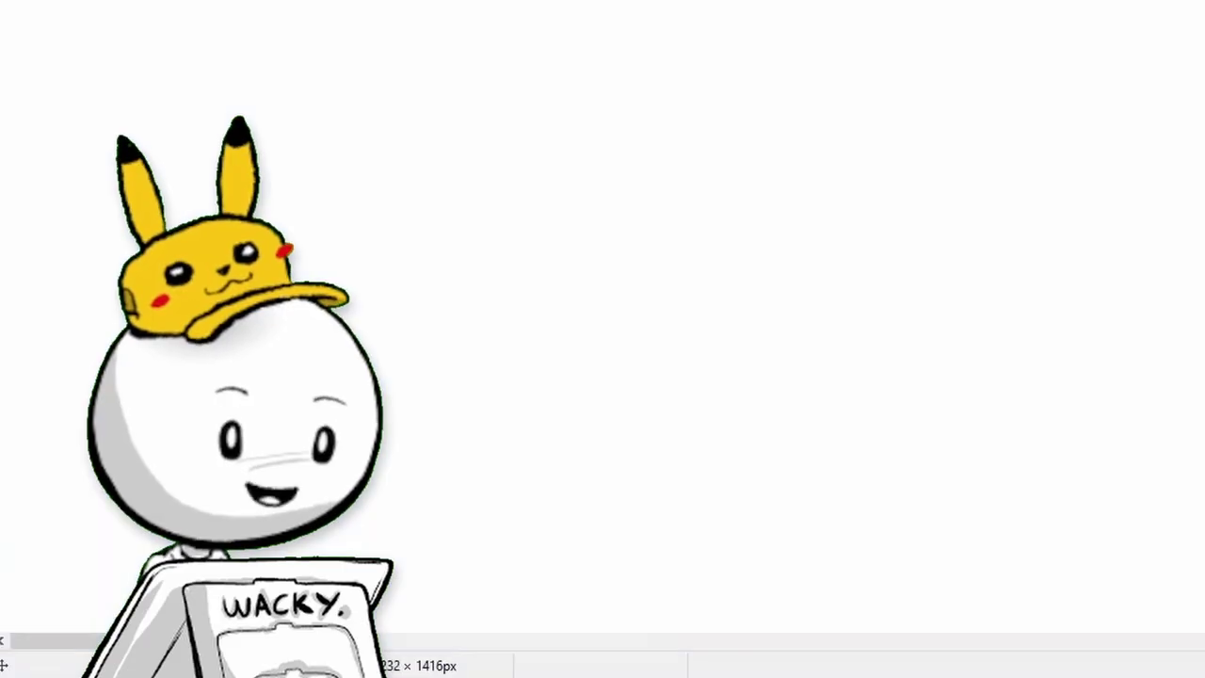
pyautogui.moveTo(270, 273); pyautogui.dragTo(292, 259)
pyautogui.moveTo(946, 116); pyautogui.dragTo(919, 128)
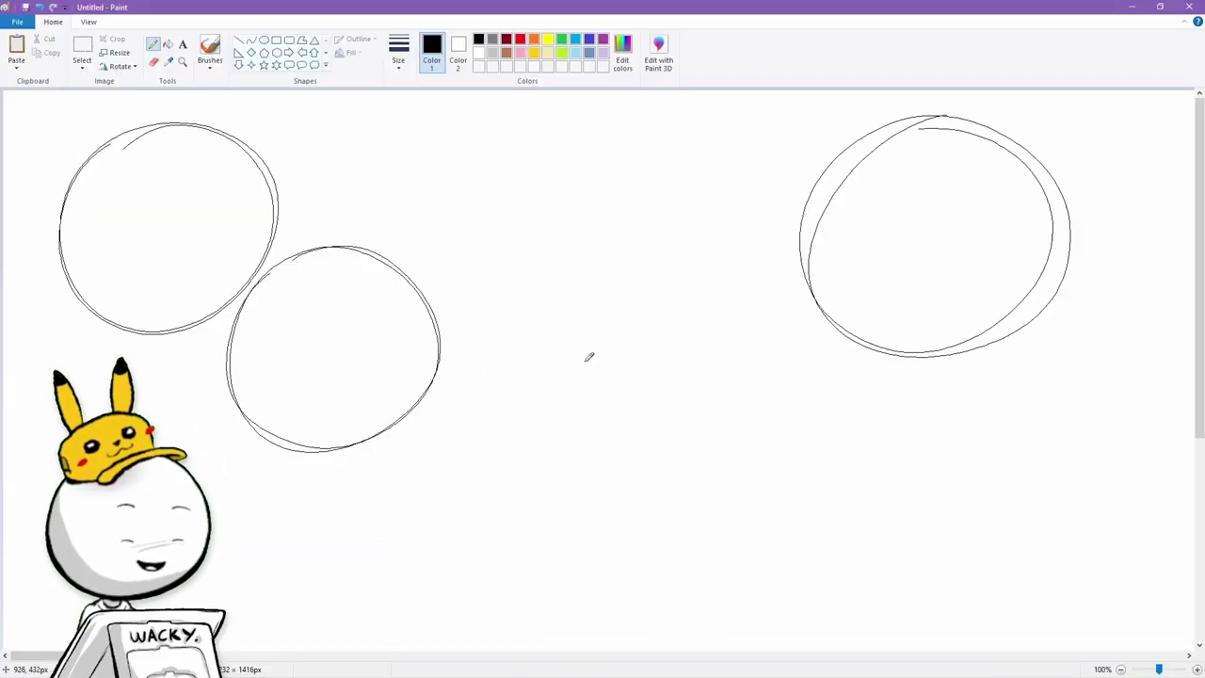
pyautogui.moveTo(801, 269); pyautogui.dragTo(634, 191)
pyautogui.moveTo(397, 130); pyautogui.dragTo(460, 135)
pyautogui.moveTo(297, 175)
pyautogui.mouseDown()
pyautogui.moveTo(274, 202)
pyautogui.moveTo(312, 174)
pyautogui.mouseUp()
pyautogui.moveTo(382, 437); pyautogui.dragTo(369, 456)
pyautogui.moveTo(854, 344); pyautogui.dragTo(848, 350)
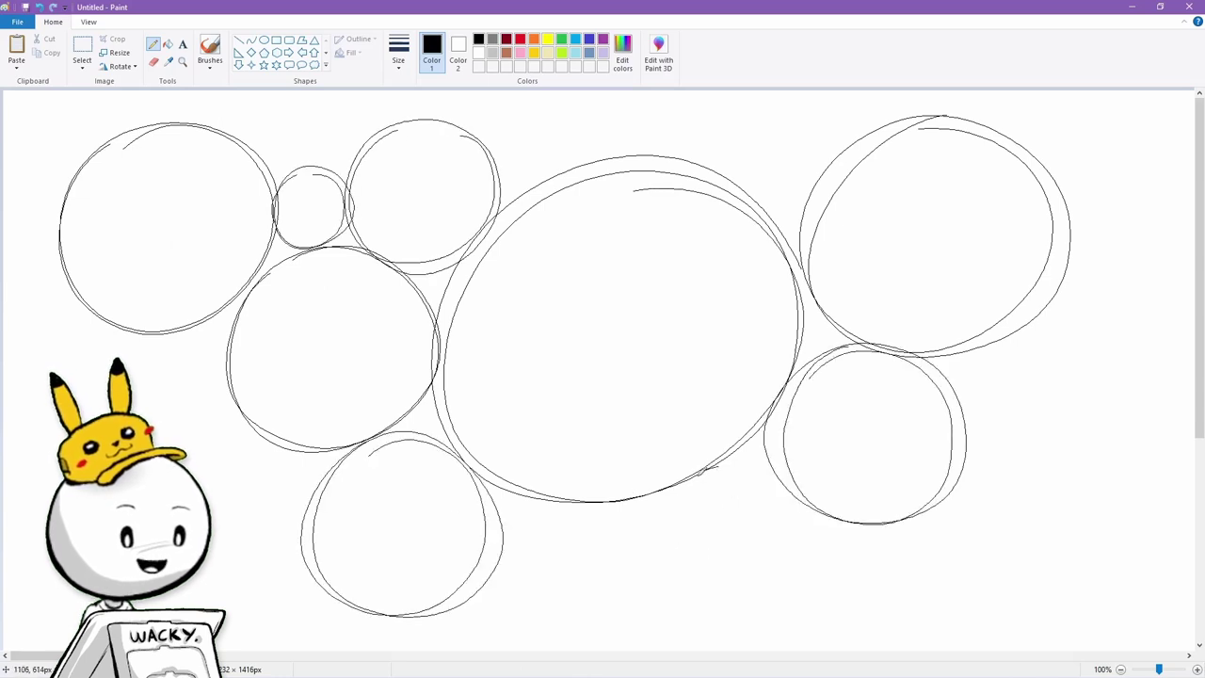
pyautogui.moveTo(701, 475); pyautogui.dragTo(704, 471)
pyautogui.moveTo(532, 109); pyautogui.dragTo(527, 109)
pyautogui.moveTo(282, 429); pyautogui.dragTo(274, 423)
pyautogui.moveTo(1031, 323)
pyautogui.mouseDown()
pyautogui.moveTo(1131, 374)
pyautogui.moveTo(1036, 325)
pyautogui.mouseUp()
pyautogui.moveTo(993, 475); pyautogui.dragTo(989, 473)
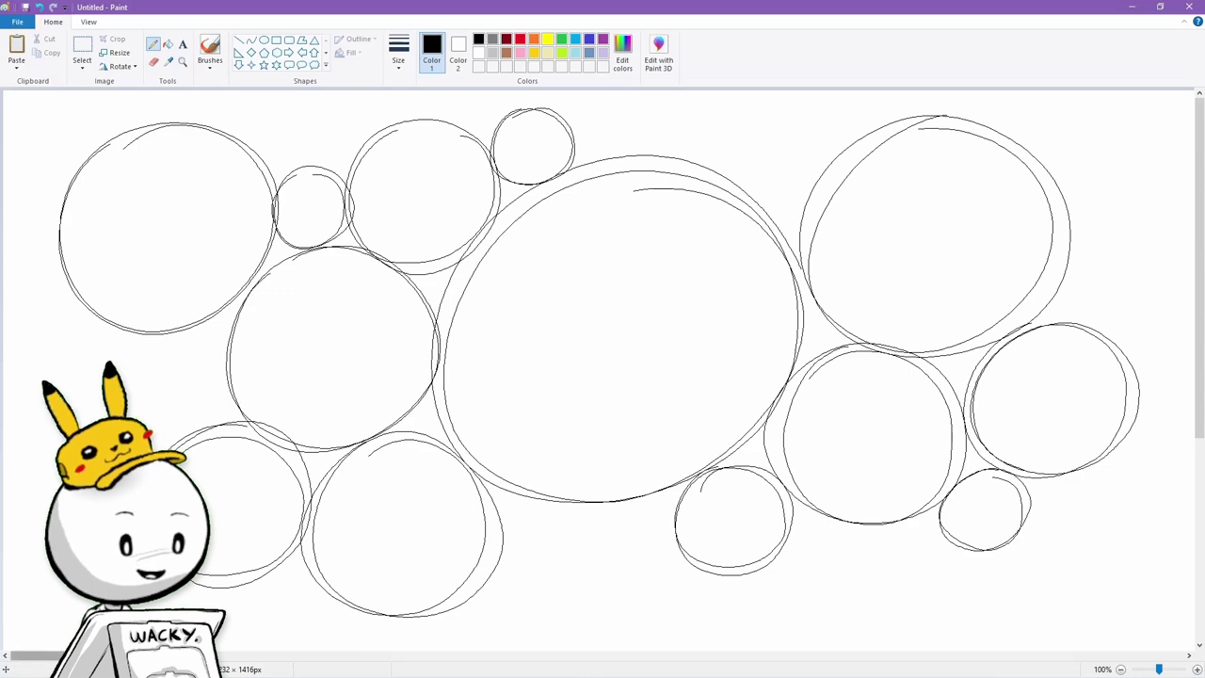
# Try a freehand pencil stroke on the blank canvas area to the right of the circles.
pyautogui.moveTo(21, 656); pyautogui.dragTo(273, 657)
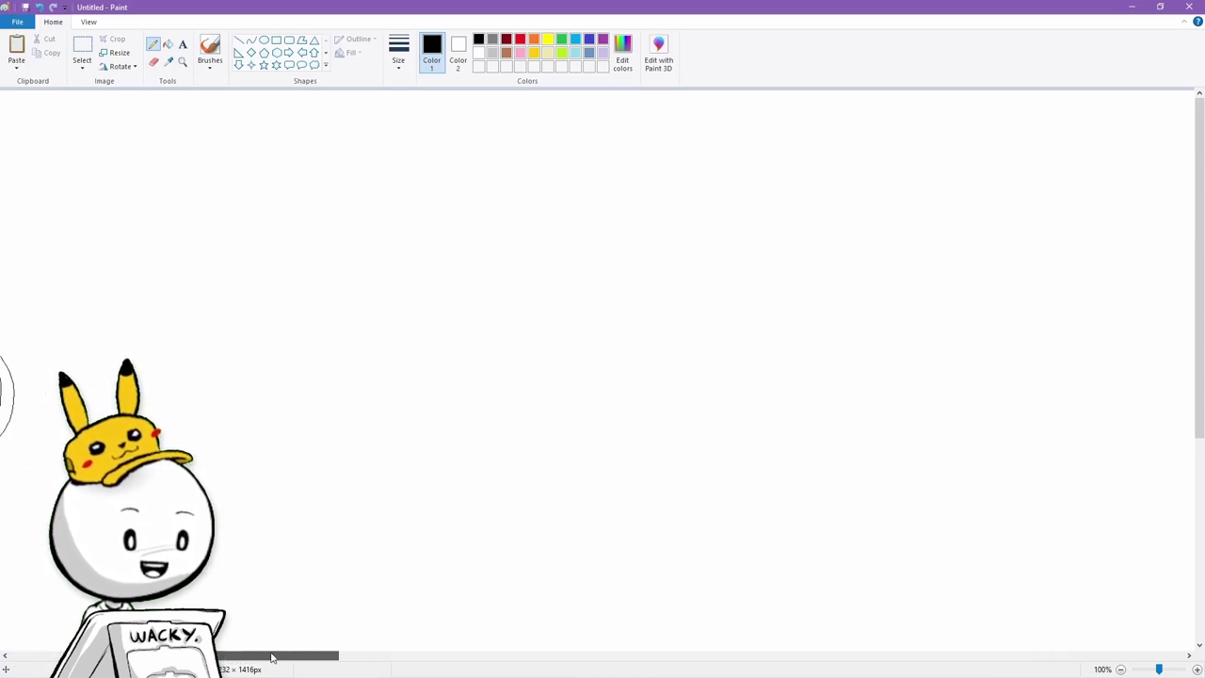
pyautogui.moveTo(127, 133)
pyautogui.mouseDown()
pyautogui.moveTo(69, 213)
pyautogui.moveTo(157, 351)
pyautogui.moveTo(317, 251)
pyautogui.moveTo(243, 122)
pyautogui.moveTo(88, 176)
pyautogui.moveTo(100, 322)
pyautogui.moveTo(269, 302)
pyautogui.mouseUp()
pyautogui.moveTo(273, 656); pyautogui.dragTo(21, 656)
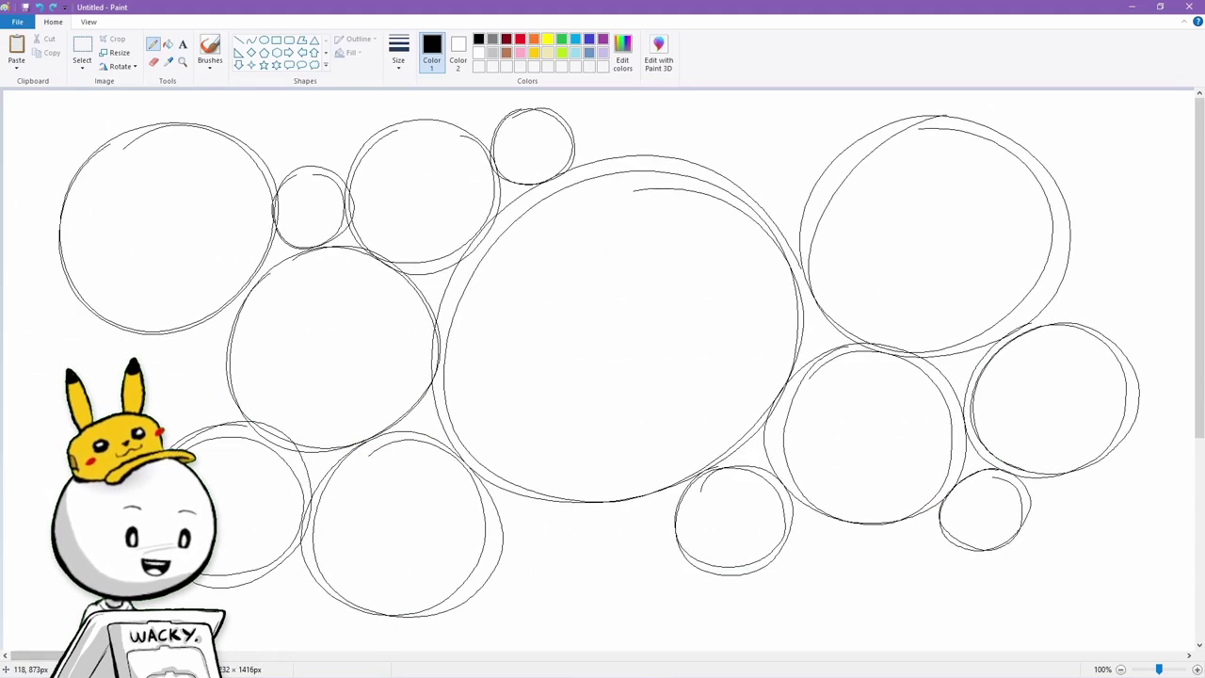
# Undo all the practice circles until the canvas is blank.
pyautogui.hotkey('ctrl', 'z')
pyautogui.hotkey('ctrl', 'z')
pyautogui.hotkey('ctrl', 'z')
pyautogui.hotkey('ctrl', 'z')
pyautogui.hotkey('ctrl', 'z')
pyautogui.hotkey('ctrl', 'z')
pyautogui.hotkey('ctrl', 'z')
pyautogui.hotkey('ctrl', 'z')
pyautogui.hotkey('ctrl', 'z')
pyautogui.hotkey('ctrl', 'z')
pyautogui.hotkey('ctrl', 'z')
pyautogui.hotkey('ctrl', 'z')
pyautogui.hotkey('ctrl', 'z')
pyautogui.hotkey('ctrl', 'z')
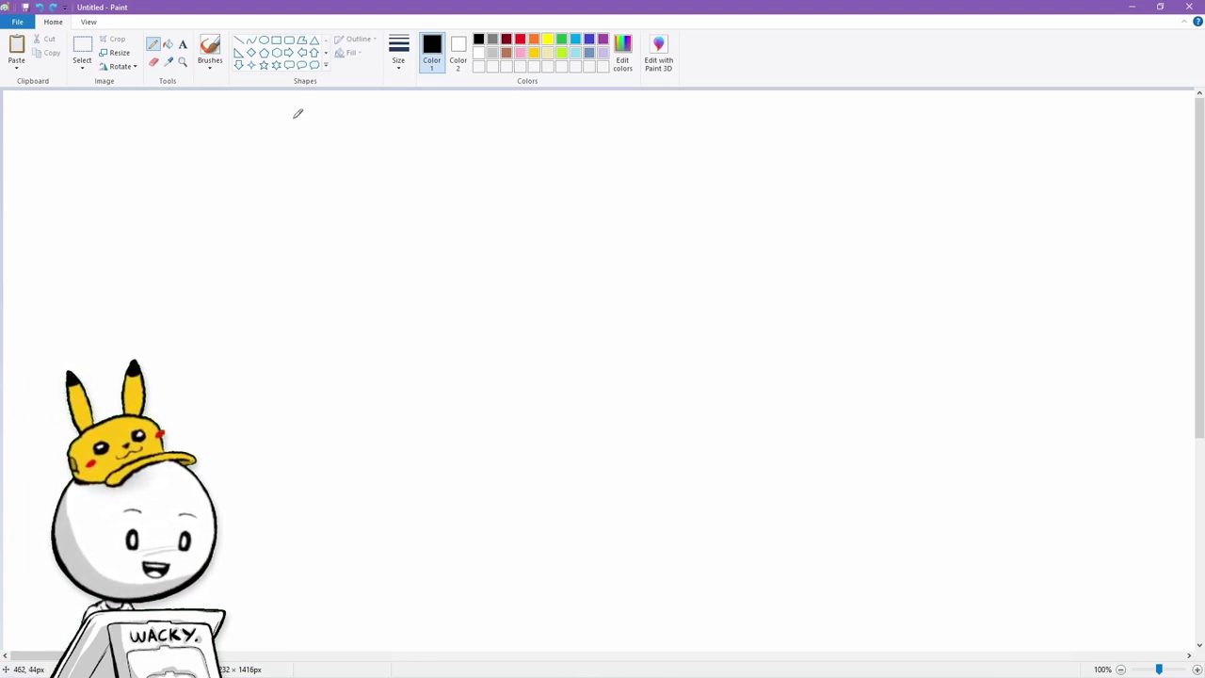
# Set a thicker line width for the pencil.
pyautogui.click(398, 57)
pyautogui.click(416, 119)
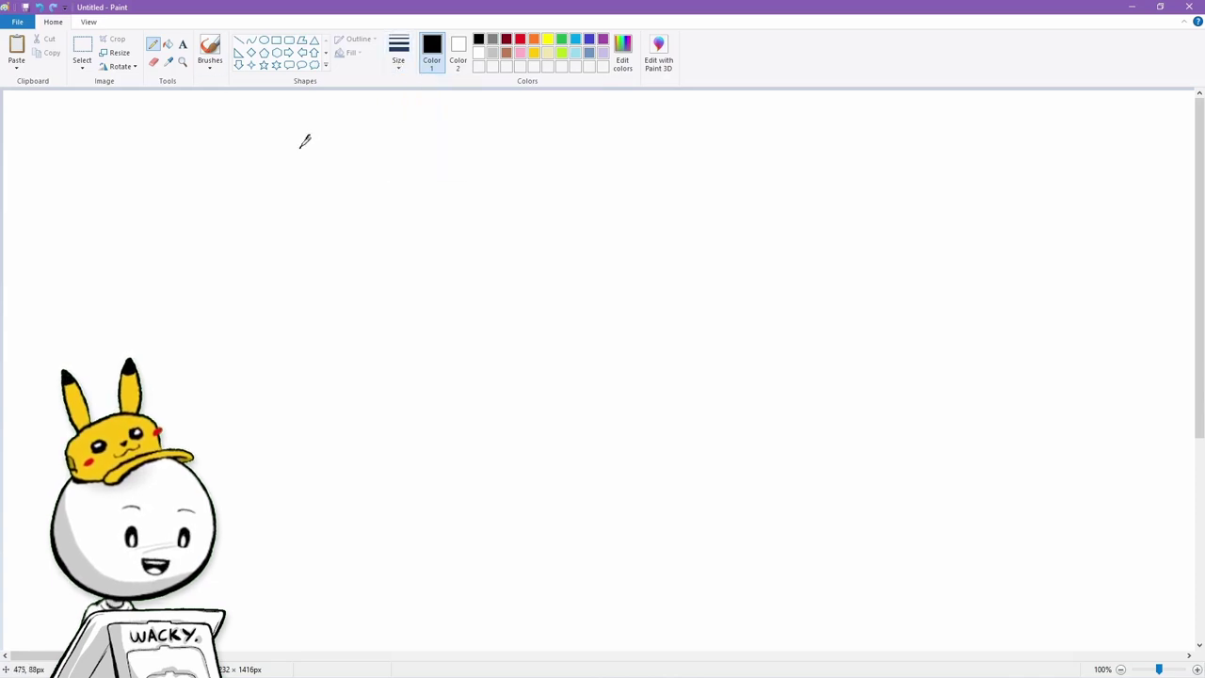
# Sketch a circle built from many short overlapping pencil strokes near the upper edge of the canvas.
pyautogui.moveTo(293, 166); pyautogui.dragTo(292, 235)
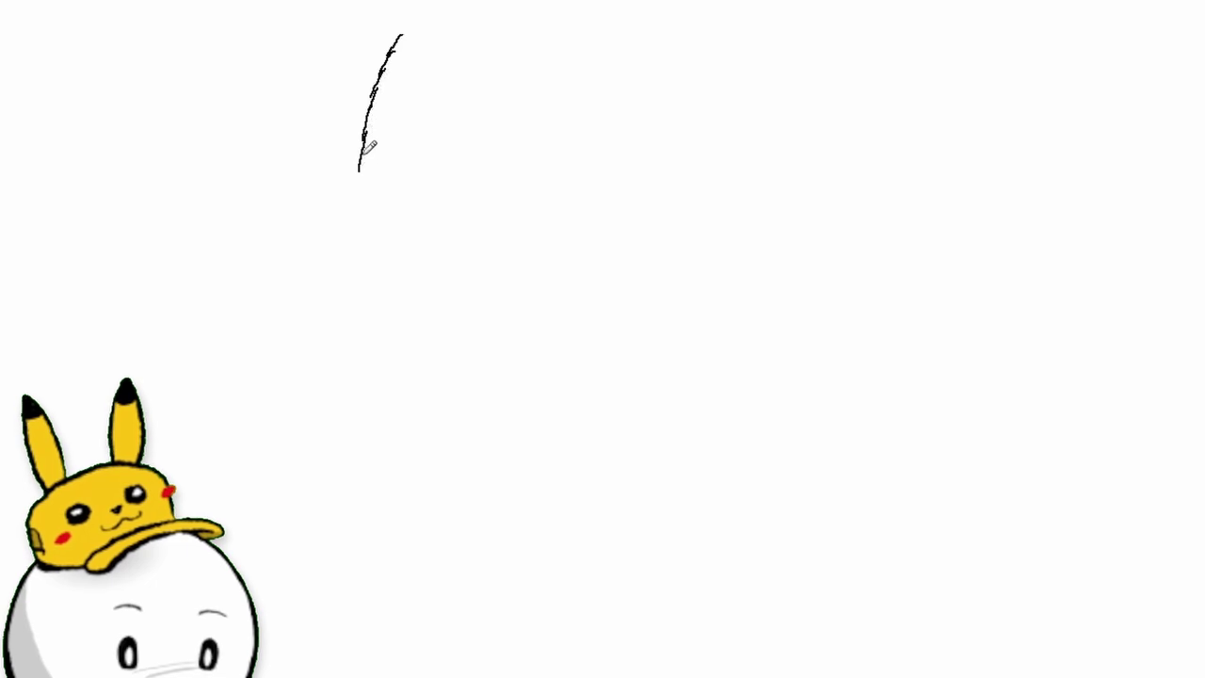
pyautogui.moveTo(371, 220)
pyautogui.mouseDown()
pyautogui.moveTo(440, 292)
pyautogui.moveTo(544, 310)
pyautogui.mouseUp()
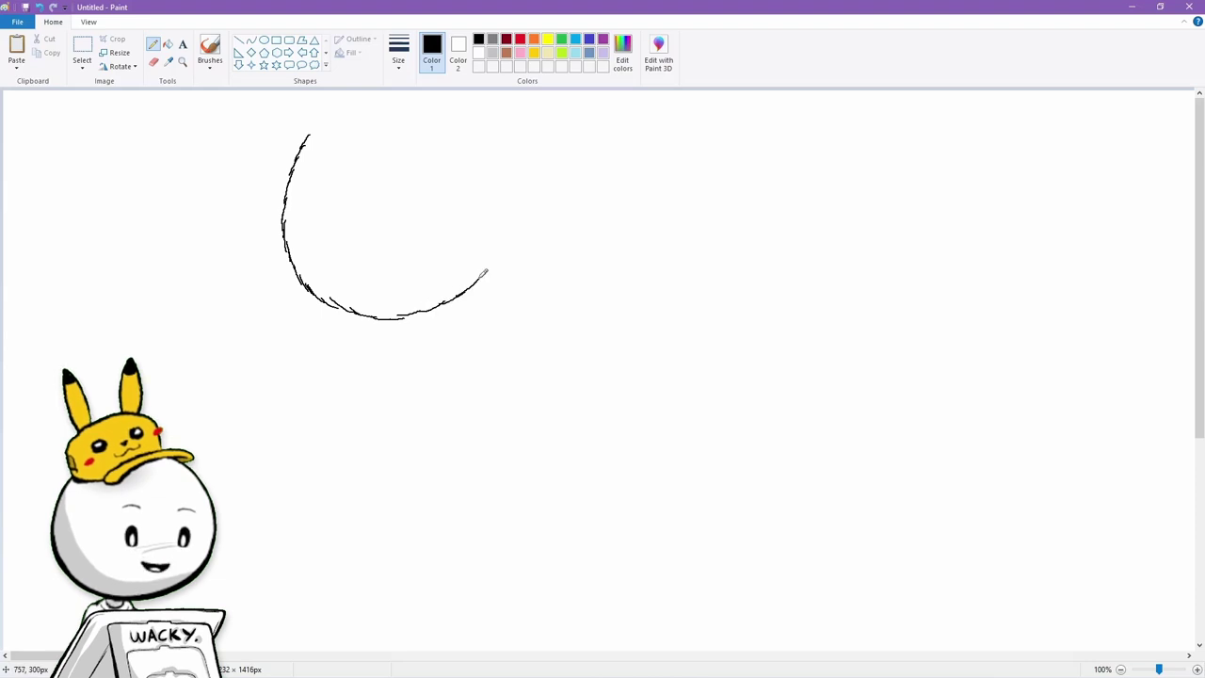
pyautogui.moveTo(485, 275)
pyautogui.mouseDown()
pyautogui.moveTo(483, 139)
pyautogui.moveTo(394, 115)
pyautogui.moveTo(353, 115)
pyautogui.mouseUp()
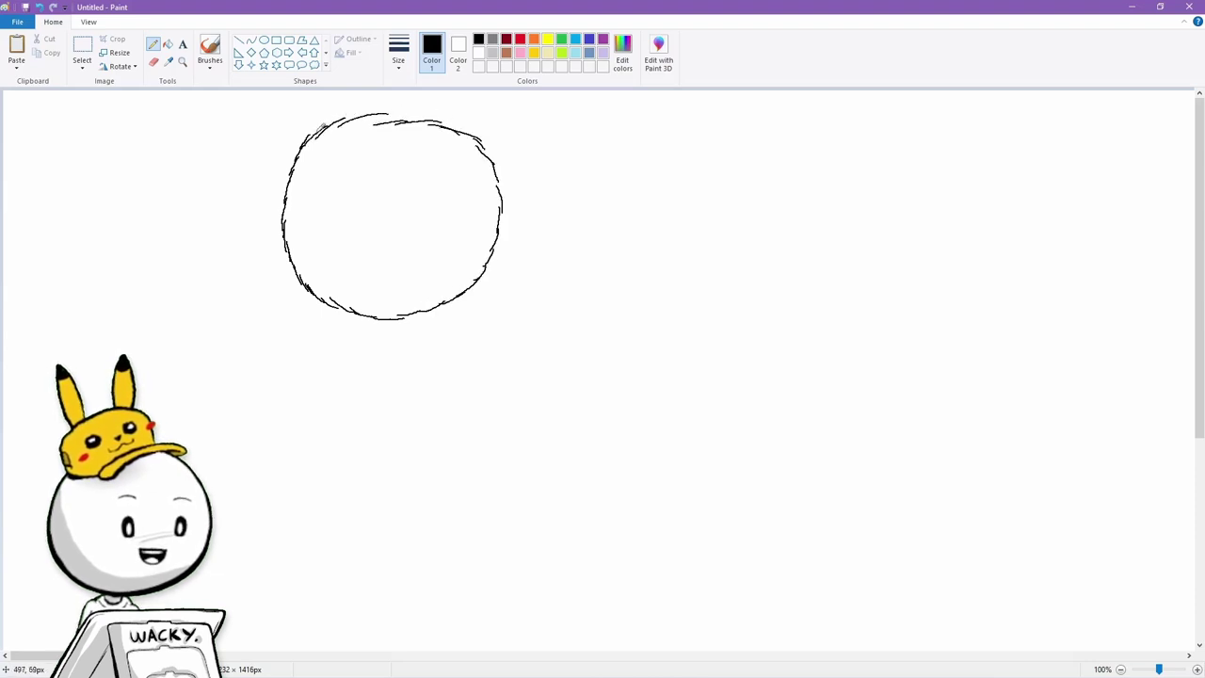
pyautogui.moveTo(297, 167); pyautogui.dragTo(307, 242)
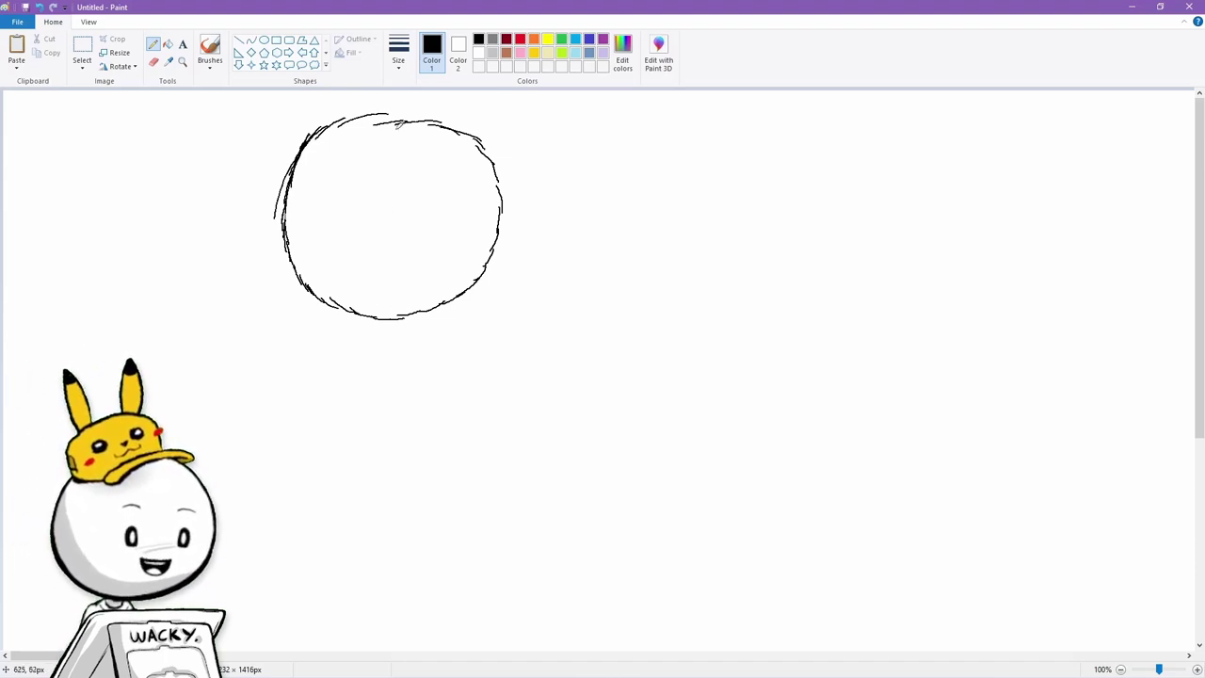
# Draw long sweeping arcs around the sketchy circle, a winding curve beside it and a few short strokes for comparison.
pyautogui.moveTo(294, 123)
pyautogui.mouseDown()
pyautogui.moveTo(232, 215)
pyautogui.moveTo(286, 456)
pyautogui.mouseUp()
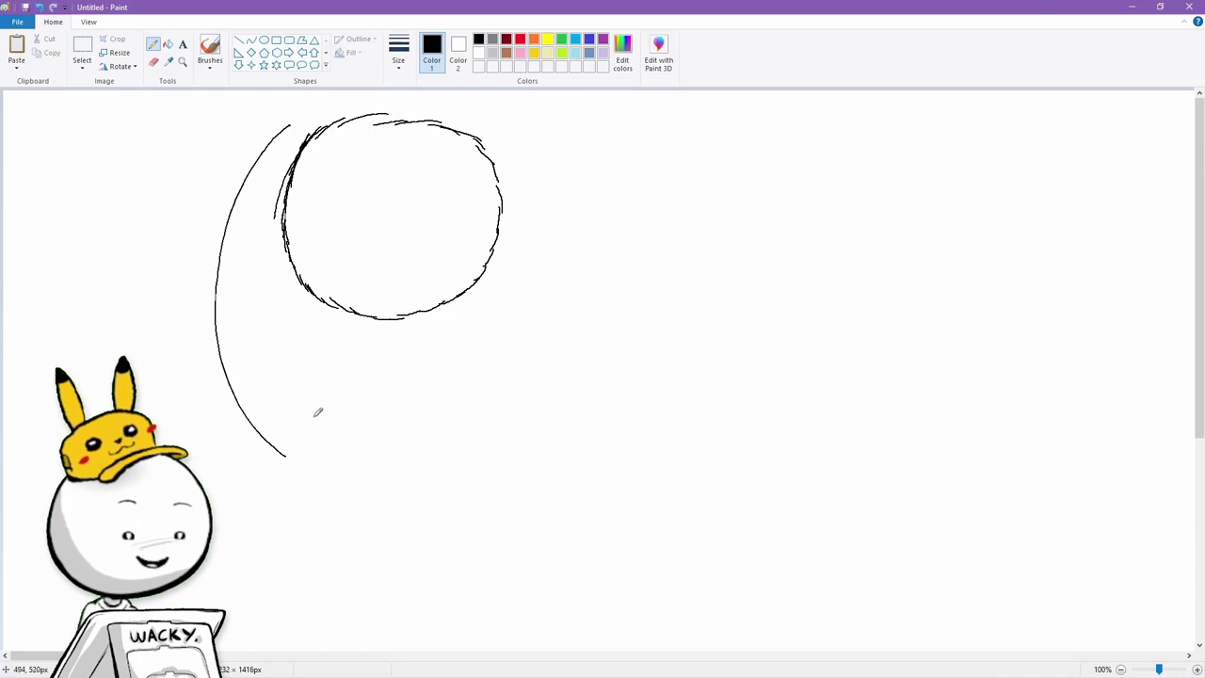
pyautogui.moveTo(268, 388)
pyautogui.mouseDown()
pyautogui.moveTo(439, 477)
pyautogui.moveTo(627, 256)
pyautogui.mouseUp()
pyautogui.moveTo(720, 114)
pyautogui.mouseDown()
pyautogui.moveTo(666, 215)
pyautogui.moveTo(678, 249)
pyautogui.moveTo(814, 305)
pyautogui.moveTo(810, 515)
pyautogui.moveTo(984, 477)
pyautogui.mouseUp()
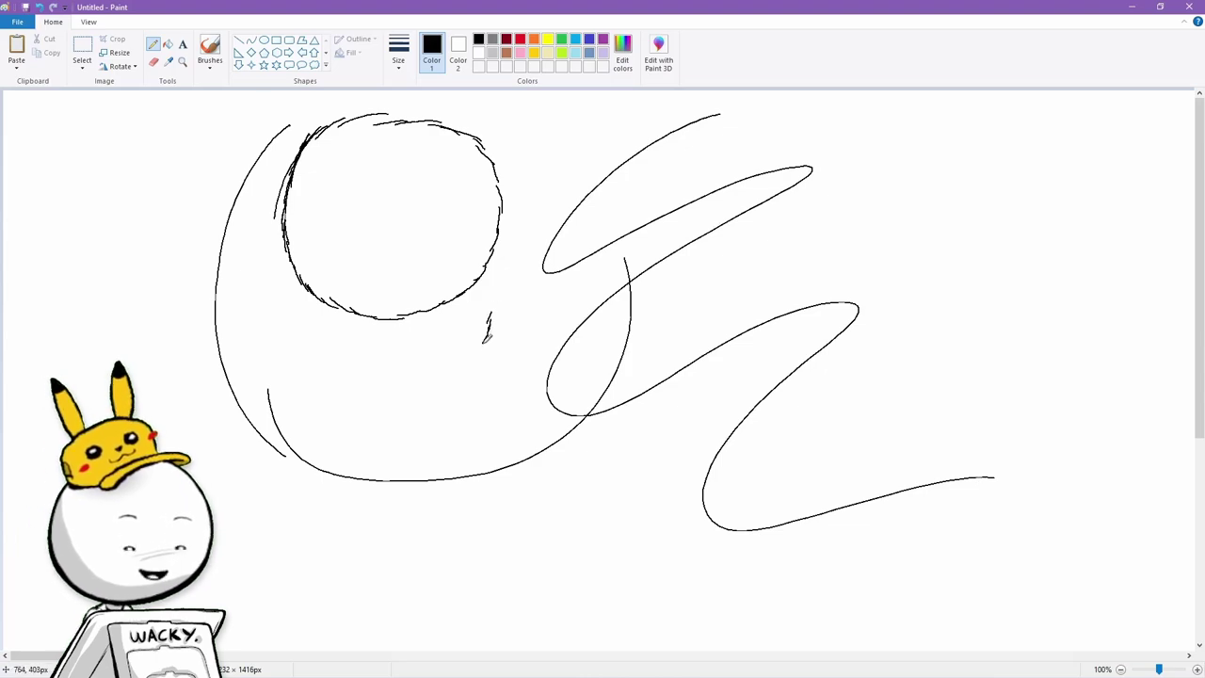
pyautogui.moveTo(489, 354)
pyautogui.mouseDown()
pyautogui.moveTo(557, 398)
pyautogui.moveTo(630, 498)
pyautogui.moveTo(621, 425)
pyautogui.mouseUp()
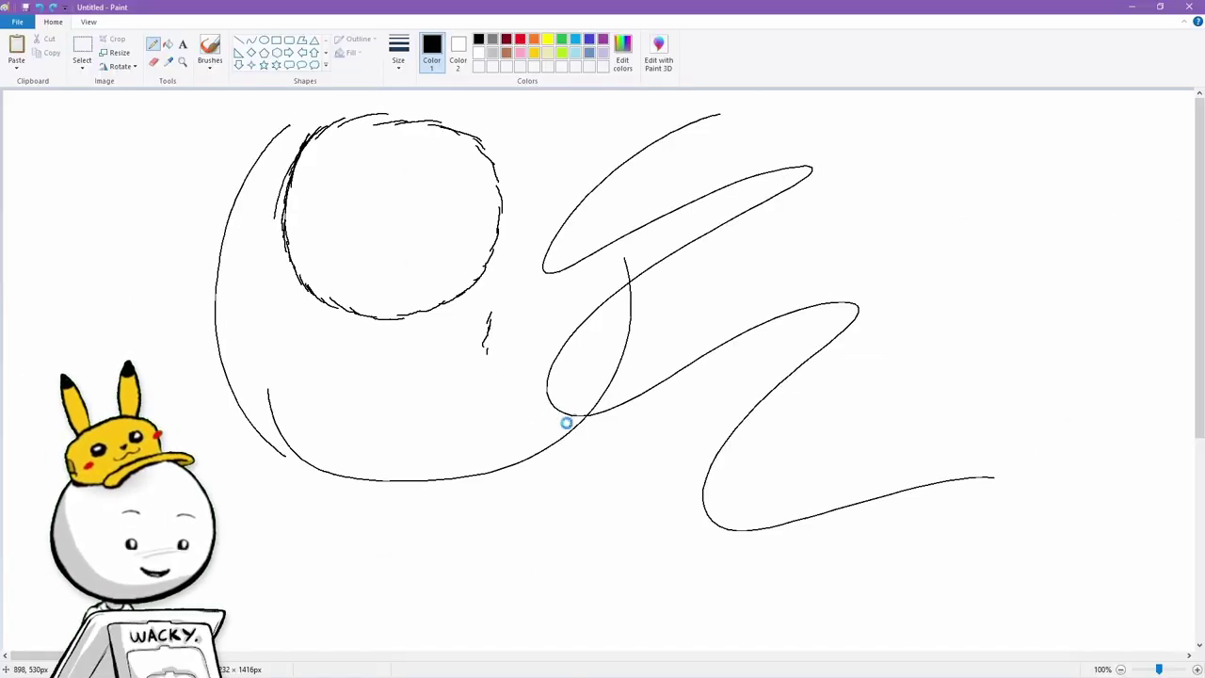
# Undo the sketchy circle and all the comparison curves to empty the canvas.
pyautogui.hotkey('ctrl', 'z')
pyautogui.hotkey('ctrl', 'z')
pyautogui.hotkey('ctrl', 'z')
pyautogui.hotkey('ctrl', 'z')
pyautogui.hotkey('ctrl', 'z')
pyautogui.hotkey('ctrl', 'z')
pyautogui.hotkey('ctrl', 'z')
pyautogui.hotkey('ctrl', 'z')
pyautogui.hotkey('ctrl', 'z')
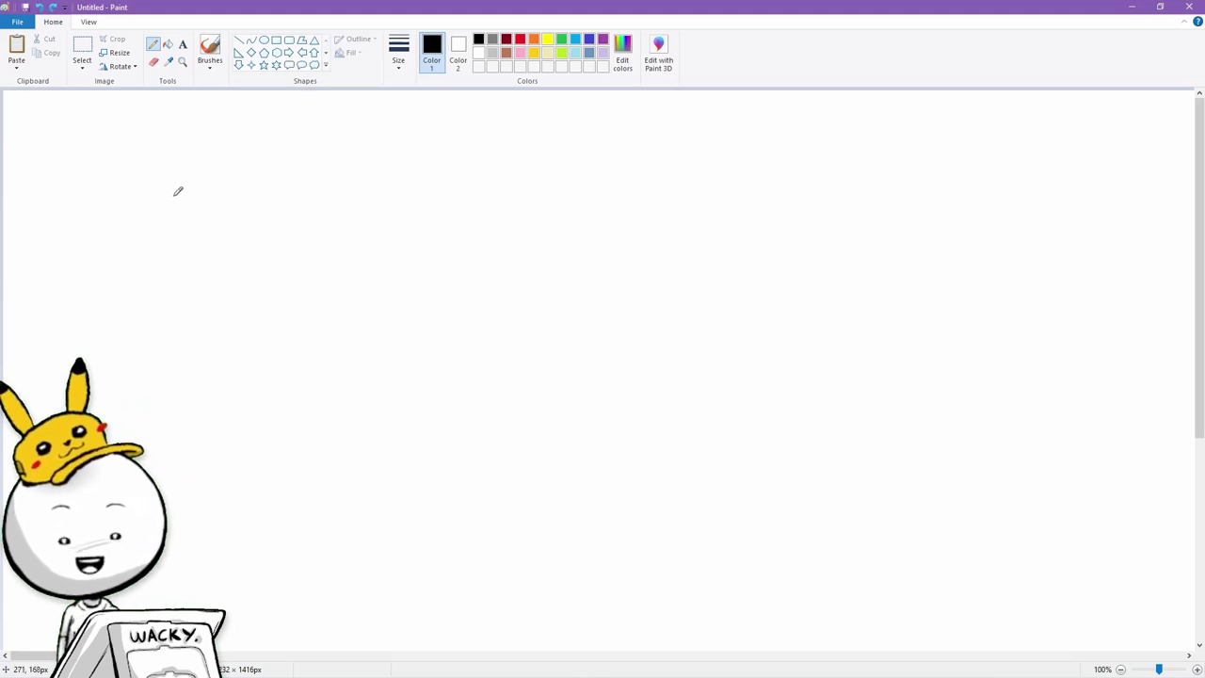
# Mark two widely spaced pairs of dots near the canvas's upper edge and connect each pair with a freehand horizontal line.
pyautogui.click(18, 123)
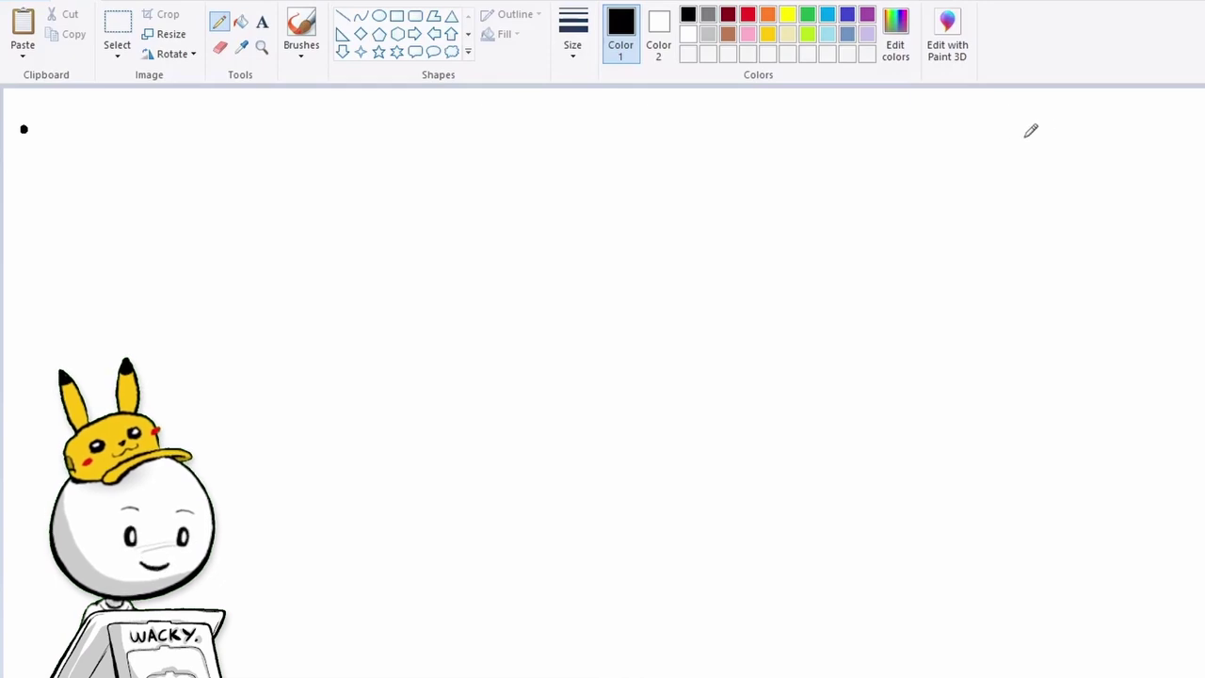
pyautogui.click(1027, 141)
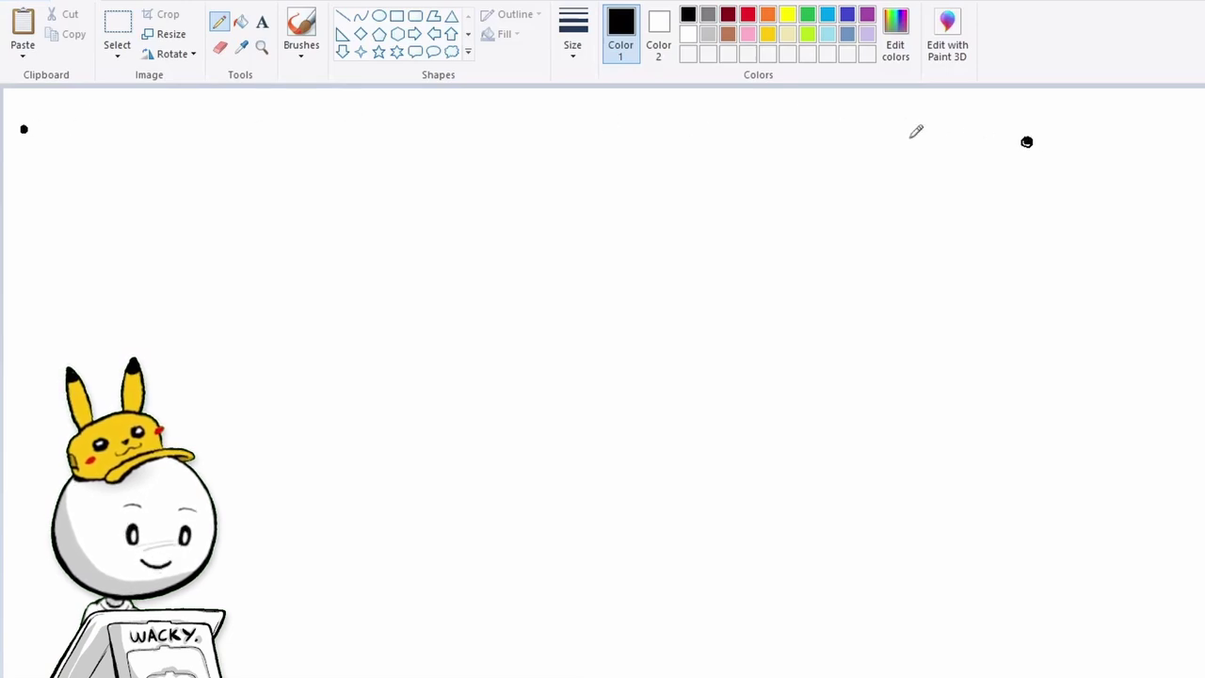
pyautogui.moveTo(24, 129)
pyautogui.mouseDown()
pyautogui.moveTo(506, 112)
pyautogui.moveTo(1028, 140)
pyautogui.mouseUp()
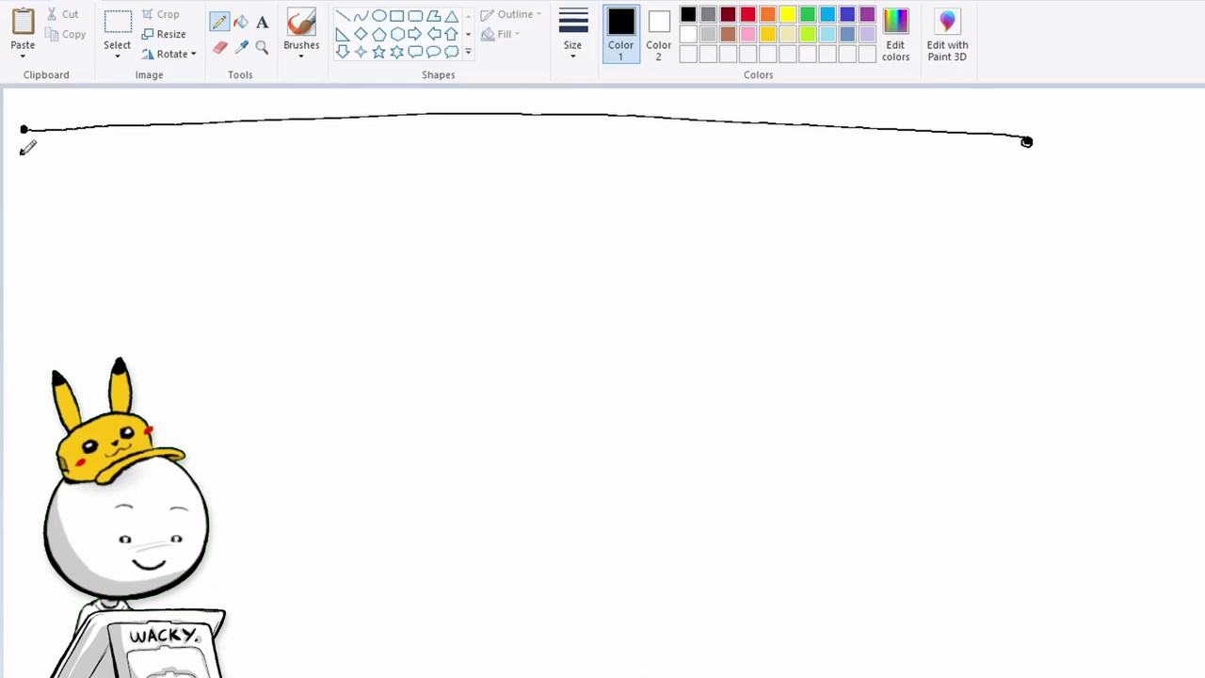
pyautogui.moveTo(21, 153); pyautogui.dragTo(26, 152)
pyautogui.click(1023, 164)
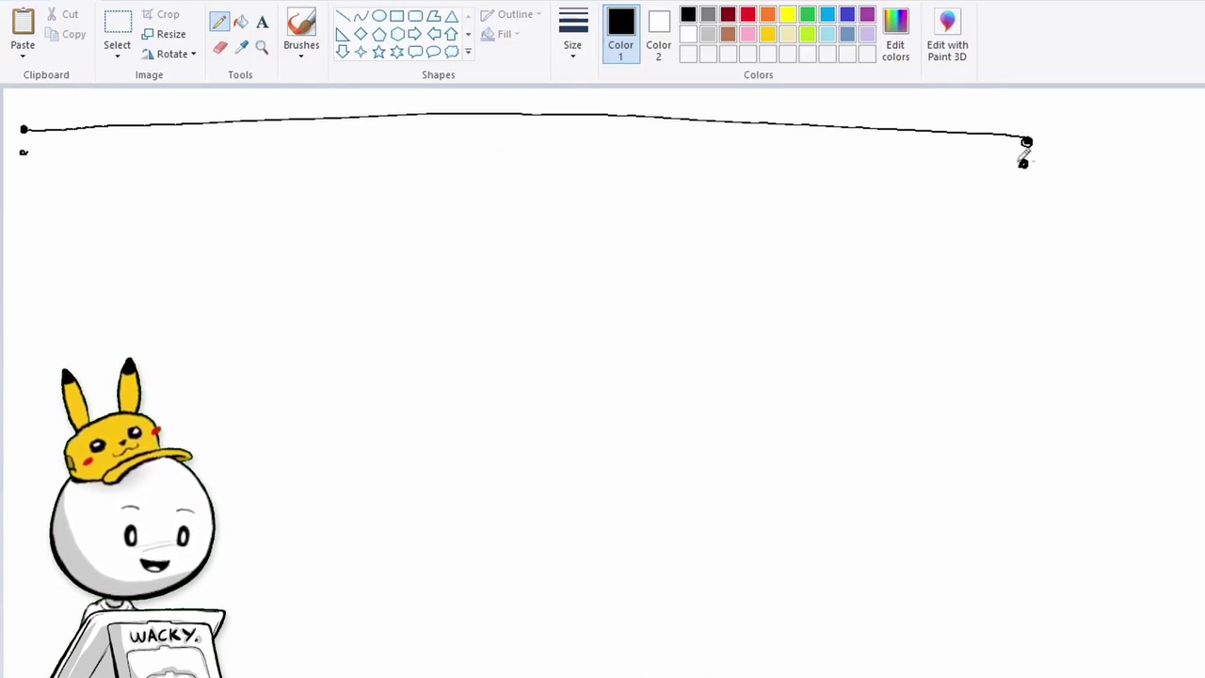
pyautogui.moveTo(23, 151)
pyautogui.mouseDown()
pyautogui.moveTo(325, 141)
pyautogui.moveTo(1024, 163)
pyautogui.mouseUp()
# Mark more dot pairs underneath and connect each with a freehand horizontal line, up to the ninth line.
pyautogui.click(23, 179)
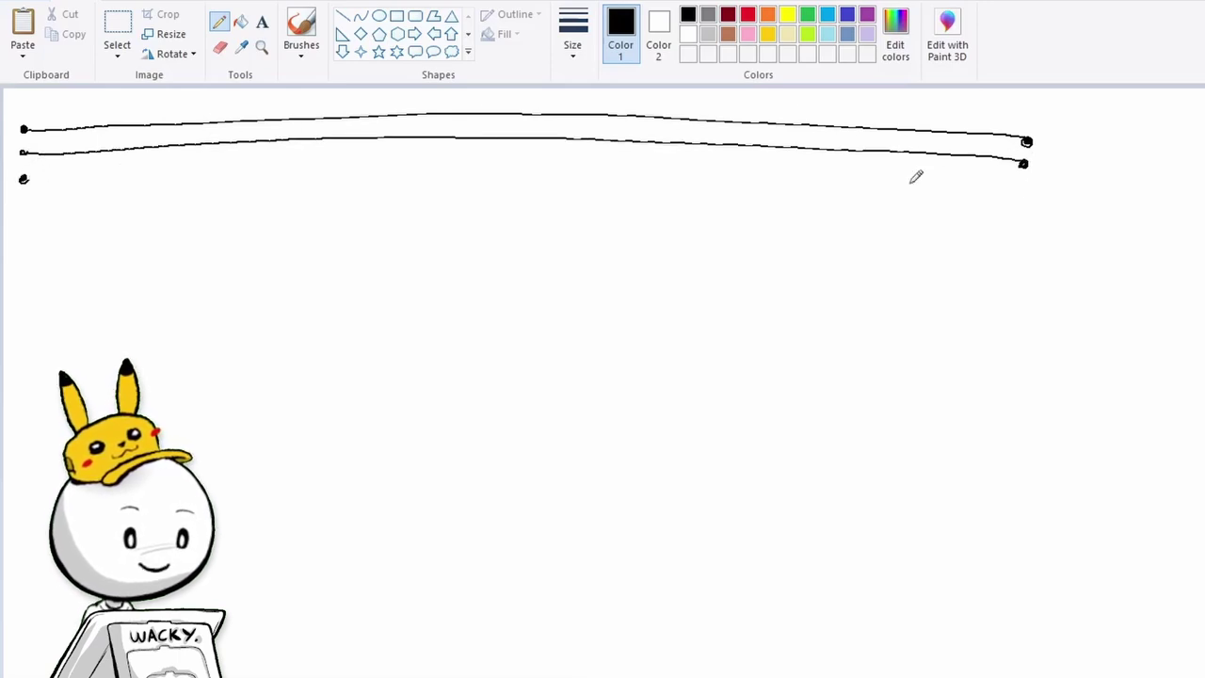
pyautogui.click(1024, 190)
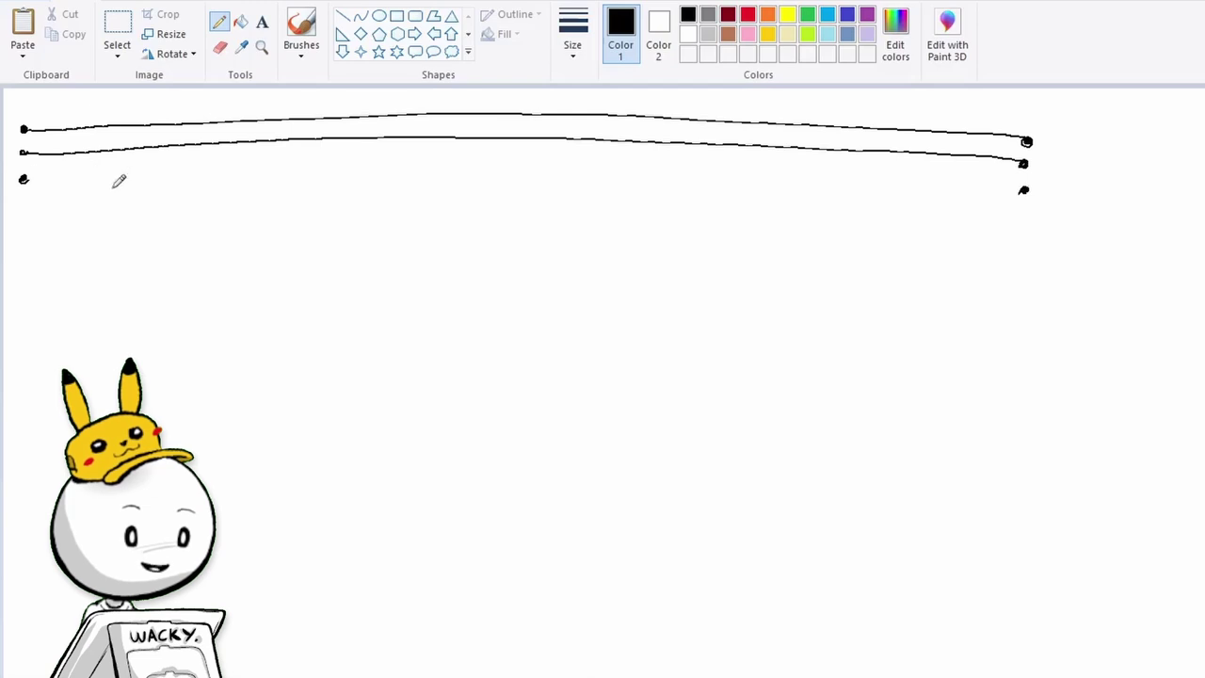
pyautogui.moveTo(23, 179)
pyautogui.mouseDown()
pyautogui.moveTo(506, 172)
pyautogui.moveTo(1023, 190)
pyautogui.mouseUp()
pyautogui.click(22, 201)
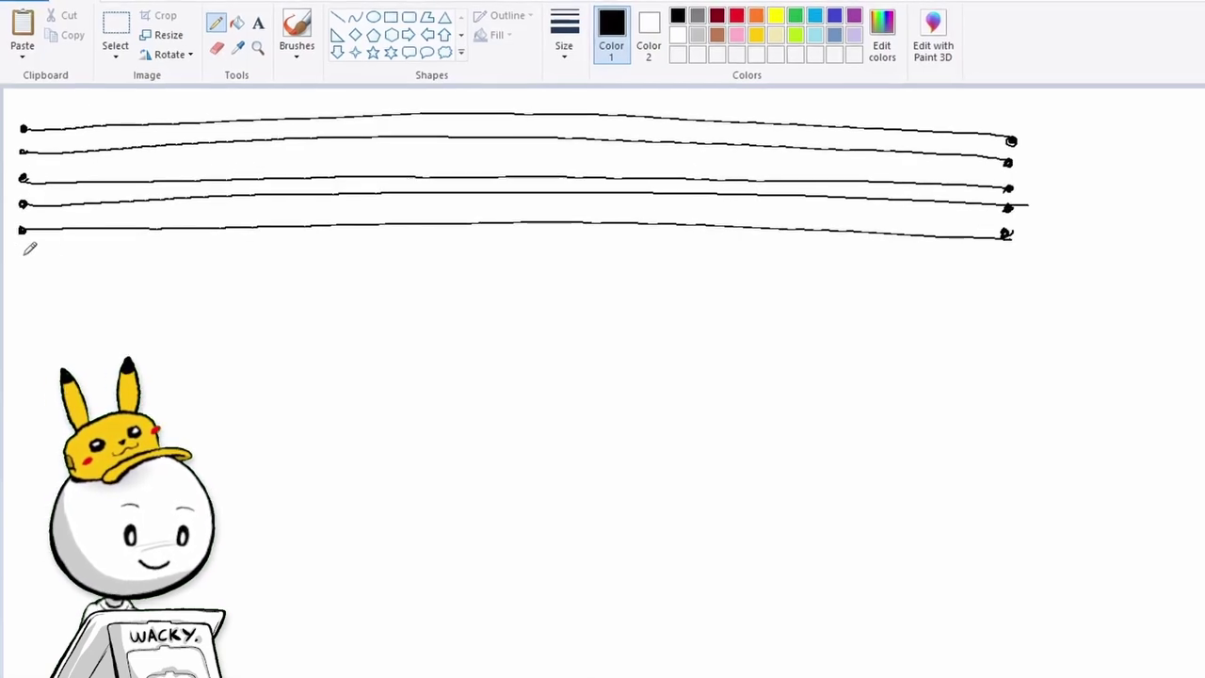
pyautogui.click(22, 254)
pyautogui.click(939, 245)
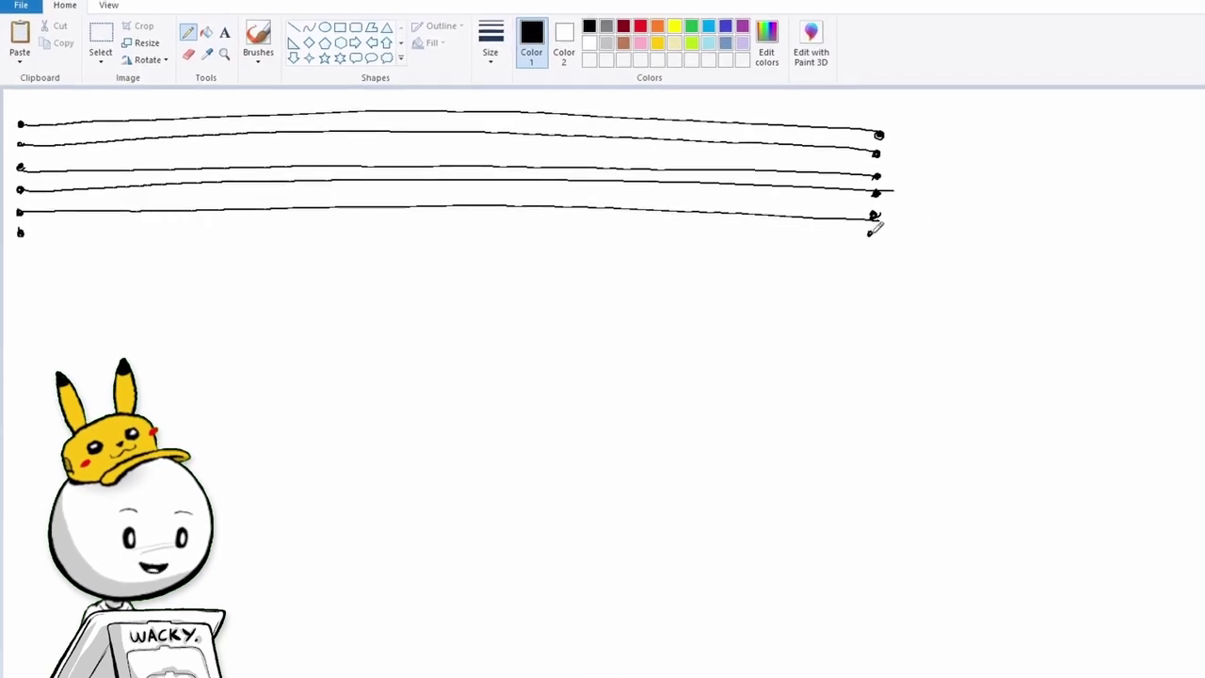
pyautogui.moveTo(20, 222)
pyautogui.mouseDown()
pyautogui.moveTo(240, 212)
pyautogui.moveTo(806, 225)
pyautogui.mouseUp()
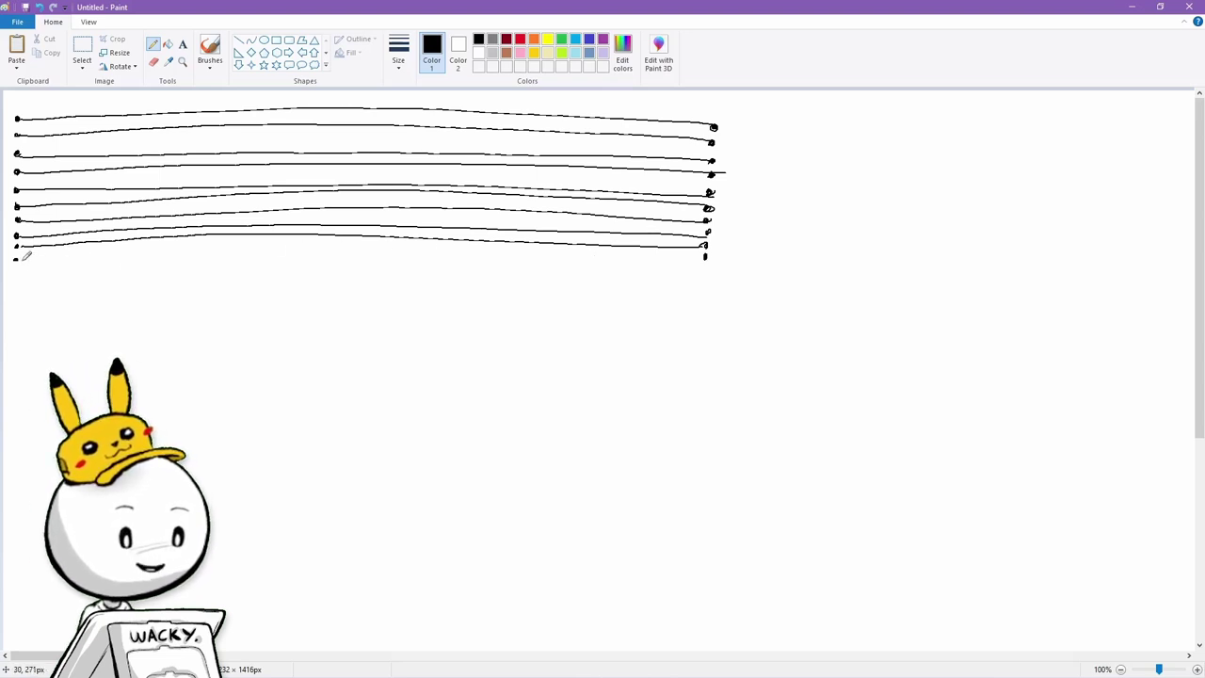
# Undo the poor attempts at the tenth line and redraw it between its two dots.
pyautogui.hotkey('ctrl', 'z')
pyautogui.moveTo(22, 259)
pyautogui.mouseDown()
pyautogui.moveTo(378, 247)
pyautogui.moveTo(721, 269)
pyautogui.mouseUp()
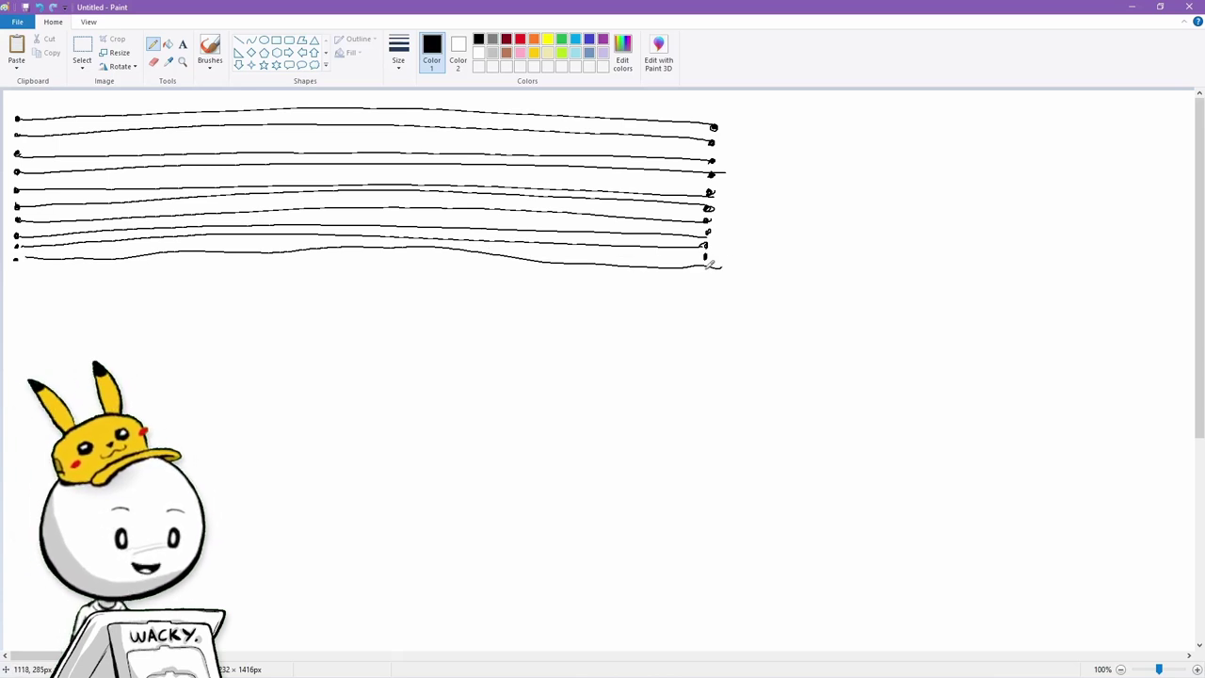
pyautogui.hotkey('ctrl', 'z')
pyautogui.moveTo(16, 259); pyautogui.dragTo(701, 255)
# Add the eleventh to fourteenth dot pairs below and join each with a freehand horizontal line.
pyautogui.moveTo(705, 270); pyautogui.dragTo(711, 273)
pyautogui.click(15, 275)
pyautogui.moveTo(17, 275)
pyautogui.mouseDown()
pyautogui.moveTo(707, 268)
pyautogui.moveTo(14, 294)
pyautogui.moveTo(706, 304)
pyautogui.mouseUp()
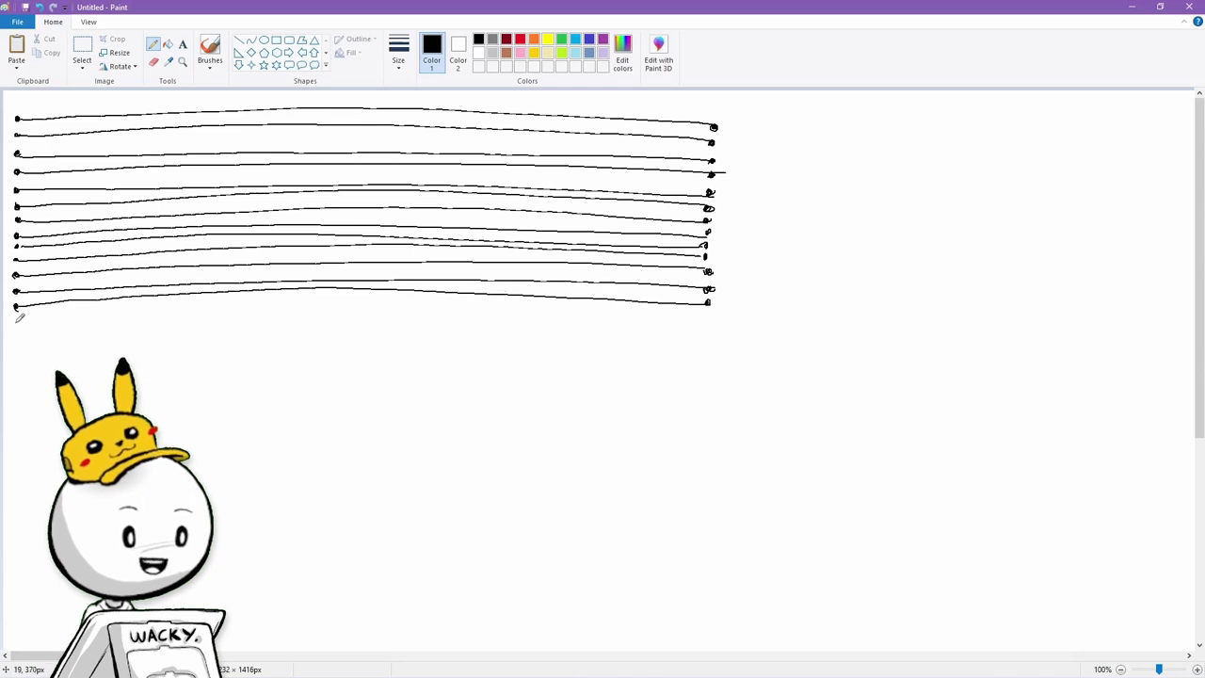
pyautogui.moveTo(15, 320); pyautogui.dragTo(17, 321)
pyautogui.moveTo(707, 310); pyautogui.dragTo(711, 313)
pyautogui.moveTo(19, 318)
pyautogui.mouseDown()
pyautogui.moveTo(251, 302)
pyautogui.moveTo(701, 324)
pyautogui.mouseUp()
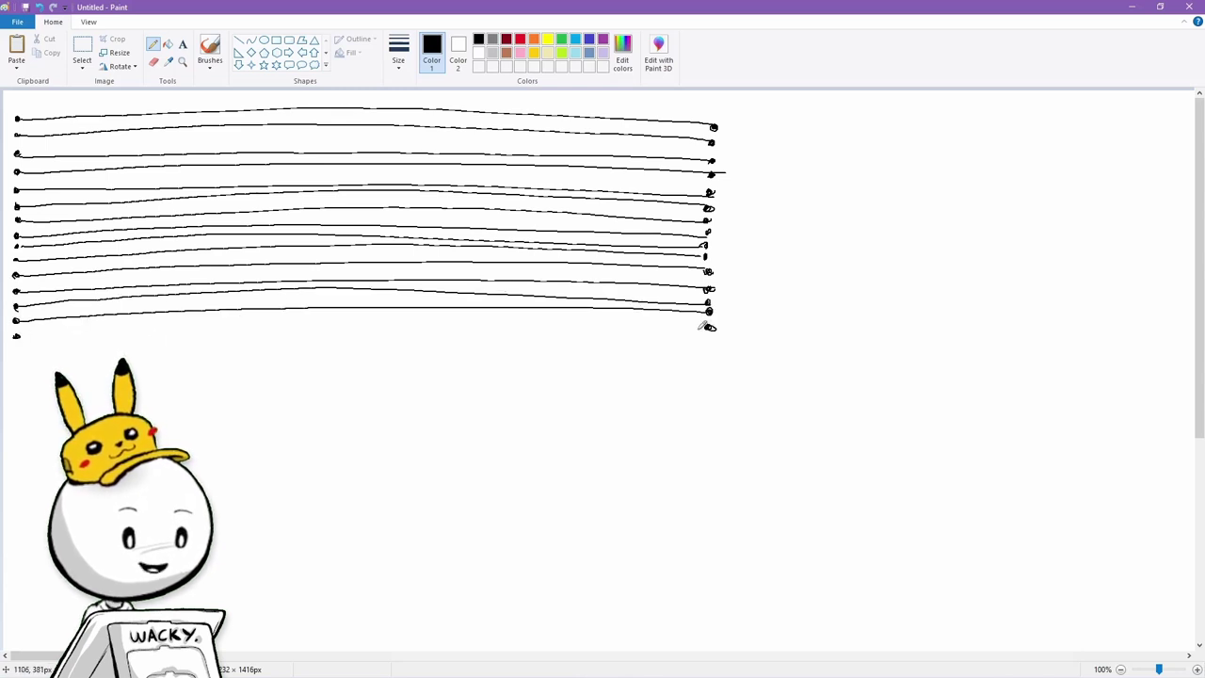
# Draw the fifteenth to seventeenth horizontal lines between their dots and mark the dot pair for the eighteenth.
pyautogui.moveTo(17, 336); pyautogui.dragTo(710, 333)
pyautogui.moveTo(16, 351); pyautogui.dragTo(20, 351)
pyautogui.moveTo(708, 343); pyautogui.dragTo(713, 345)
pyautogui.moveTo(21, 352)
pyautogui.mouseDown()
pyautogui.moveTo(382, 335)
pyautogui.moveTo(719, 340)
pyautogui.mouseUp()
pyautogui.moveTo(16, 367); pyautogui.dragTo(20, 368)
pyautogui.moveTo(708, 355); pyautogui.dragTo(711, 357)
pyautogui.moveTo(19, 365); pyautogui.dragTo(709, 357)
pyautogui.moveTo(16, 380); pyautogui.dragTo(19, 381)
pyautogui.moveTo(708, 370); pyautogui.dragTo(710, 371)
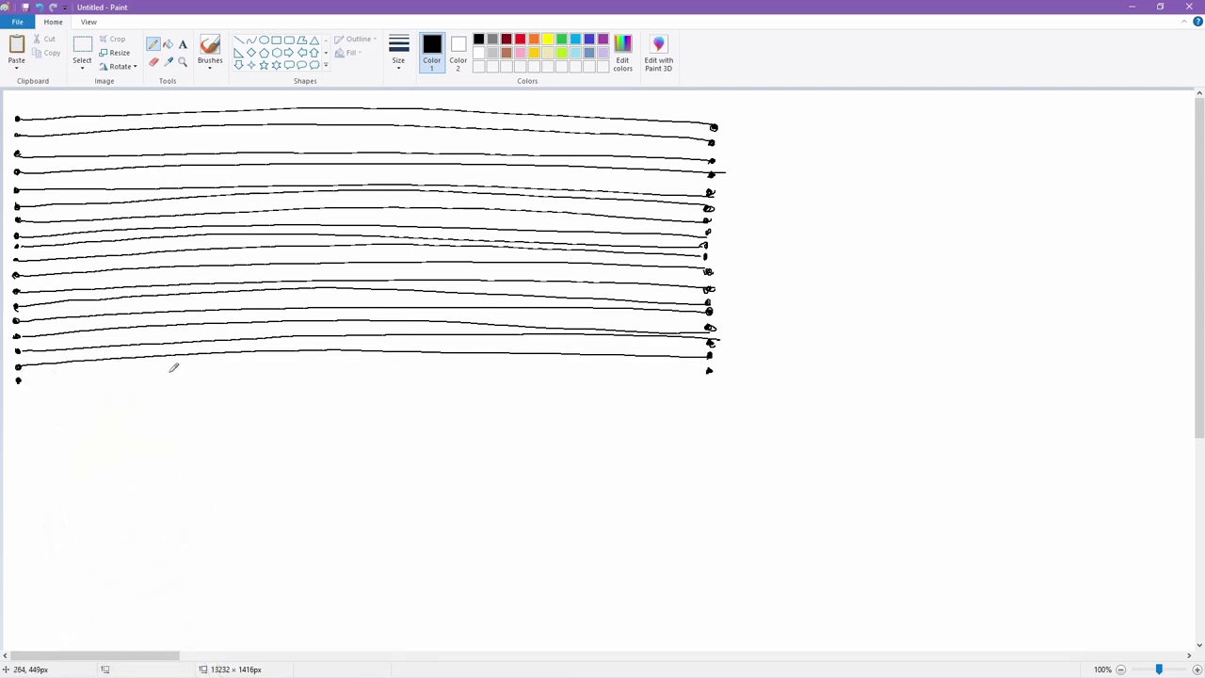
# Draw the eighteenth to twenty-first horizontal lines between their dots and mark the dot pair for the twenty-second.
pyautogui.moveTo(18, 380)
pyautogui.mouseDown()
pyautogui.moveTo(709, 370)
pyautogui.moveTo(16, 394)
pyautogui.mouseUp()
pyautogui.click(709, 384)
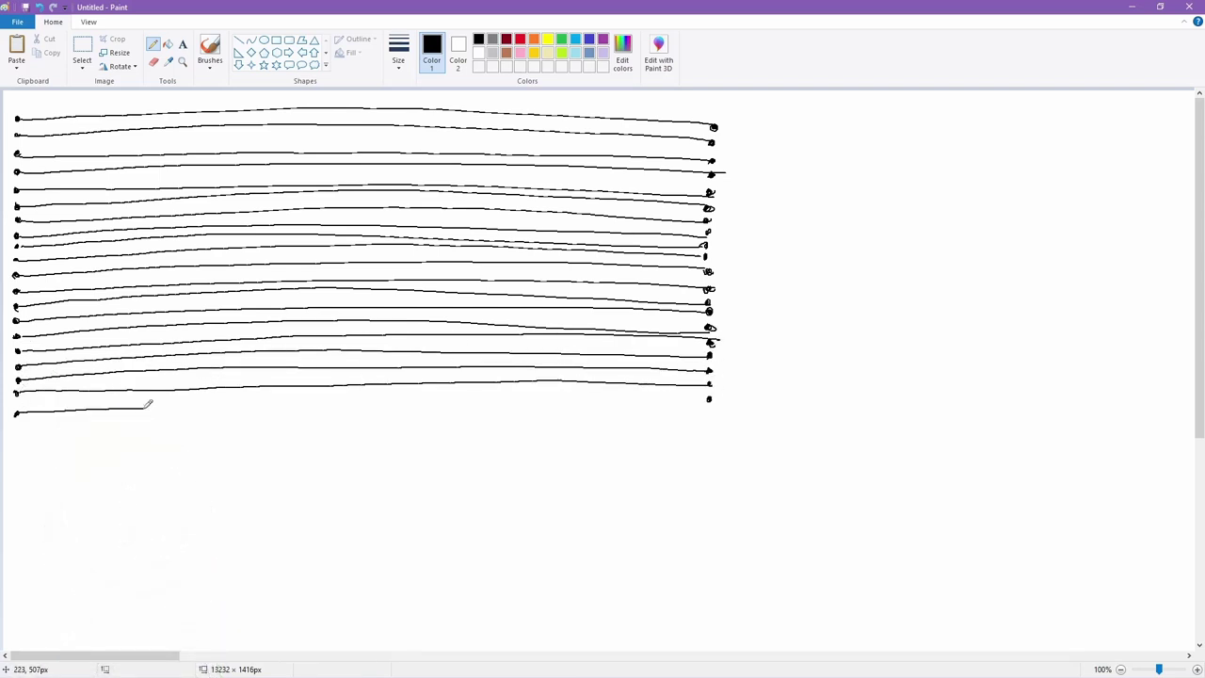
pyautogui.moveTo(147, 405); pyautogui.dragTo(709, 409)
pyautogui.click(710, 419)
pyautogui.moveTo(17, 430)
pyautogui.mouseDown()
pyautogui.moveTo(708, 420)
pyautogui.moveTo(19, 448)
pyautogui.mouseUp()
pyautogui.moveTo(708, 435); pyautogui.dragTo(712, 436)
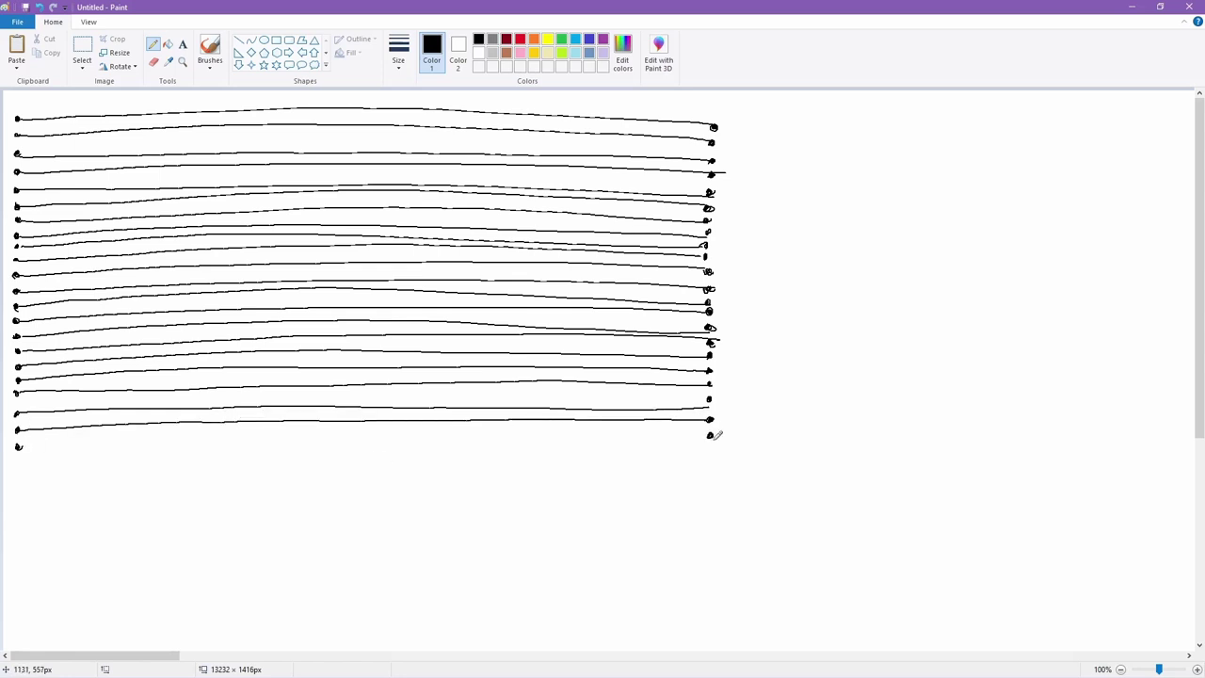
# Continue the stack with the twenty-second to twenty-sixth dot pairs, joining each with a freehand horizontal line.
pyautogui.moveTo(20, 446); pyautogui.dragTo(707, 434)
pyautogui.moveTo(18, 463); pyautogui.dragTo(19, 463)
pyautogui.moveTo(27, 461); pyautogui.dragTo(708, 446)
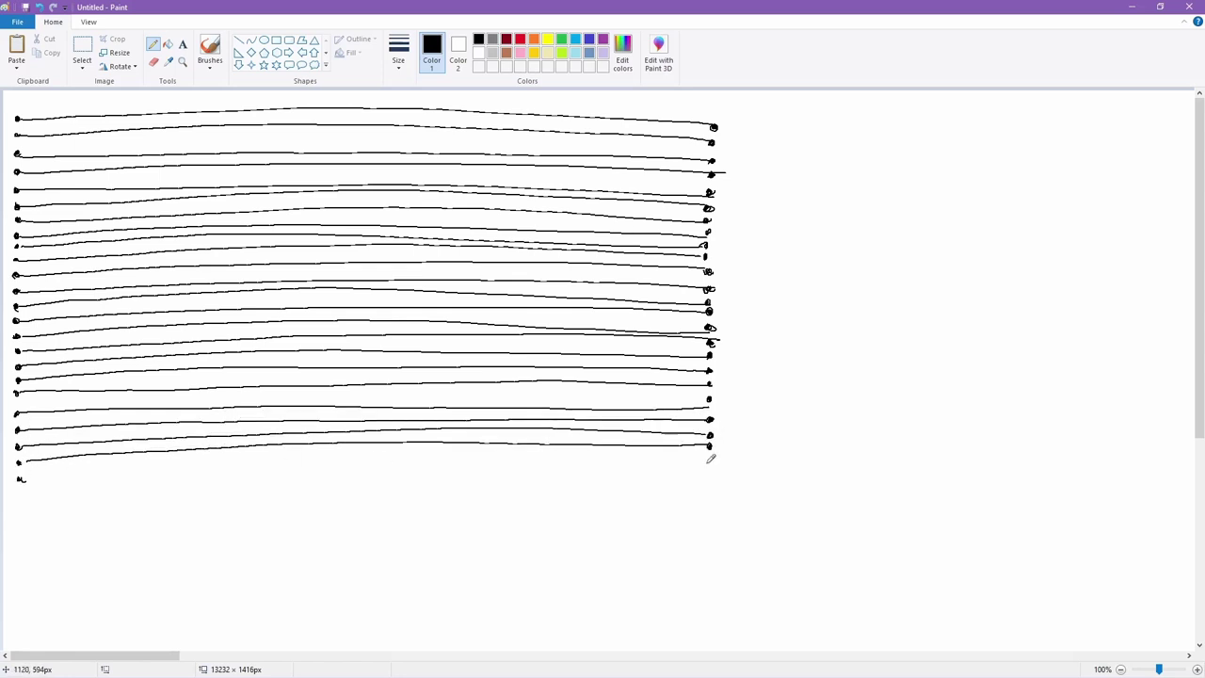
pyautogui.moveTo(23, 479); pyautogui.dragTo(711, 462)
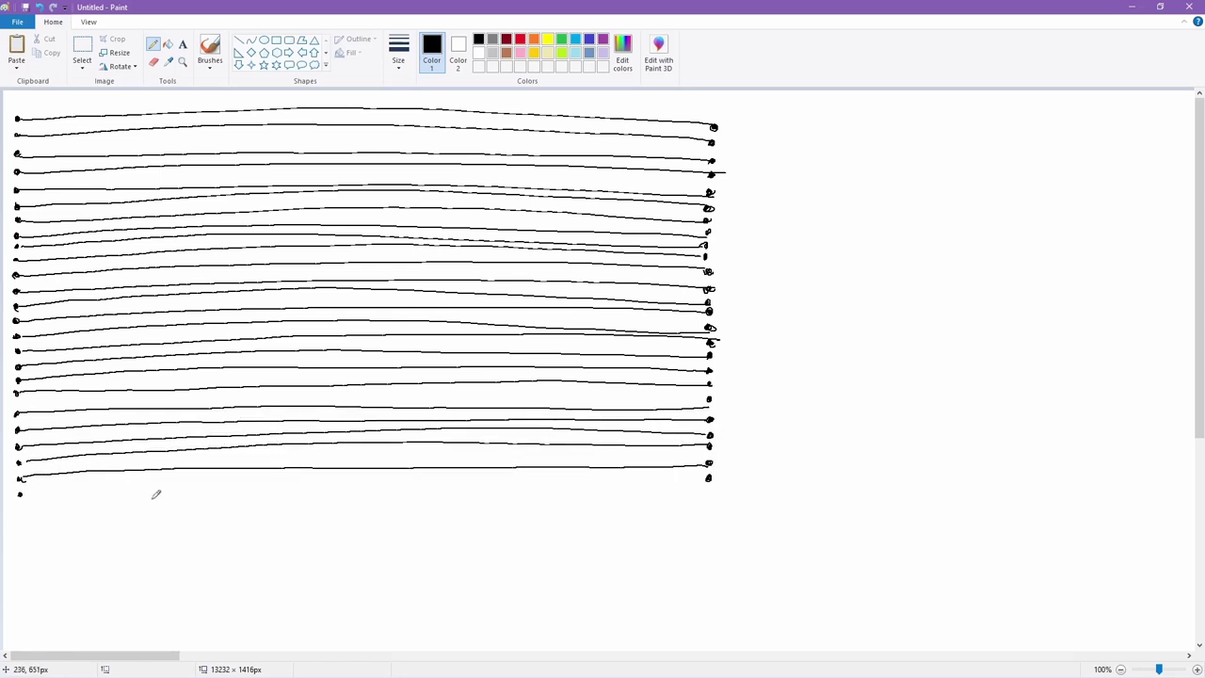
pyautogui.moveTo(21, 494)
pyautogui.mouseDown()
pyautogui.moveTo(708, 481)
pyautogui.moveTo(19, 508)
pyautogui.mouseUp()
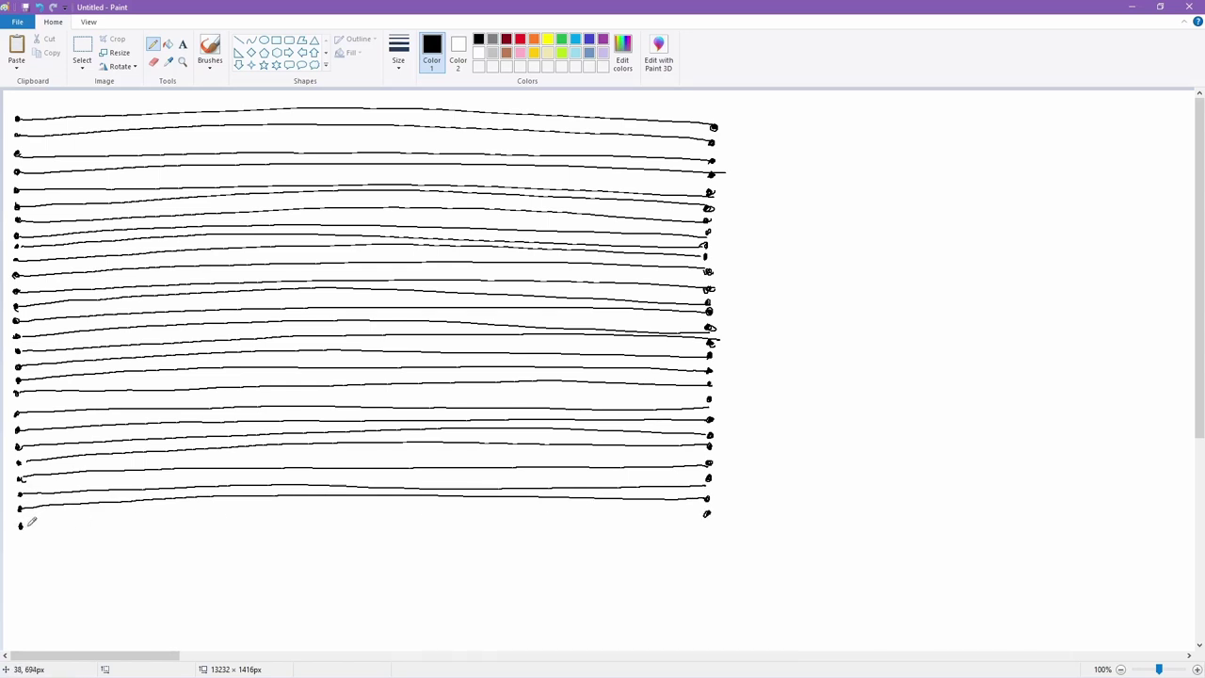
# Continue the stack of freehand horizontal lines from the twenty-seventh dot pair downward and mark the next dot pairs below.
pyautogui.moveTo(628, 506); pyautogui.dragTo(707, 524)
pyautogui.moveTo(103, 535); pyautogui.dragTo(719, 524)
pyautogui.click(21, 560)
pyautogui.click(705, 545)
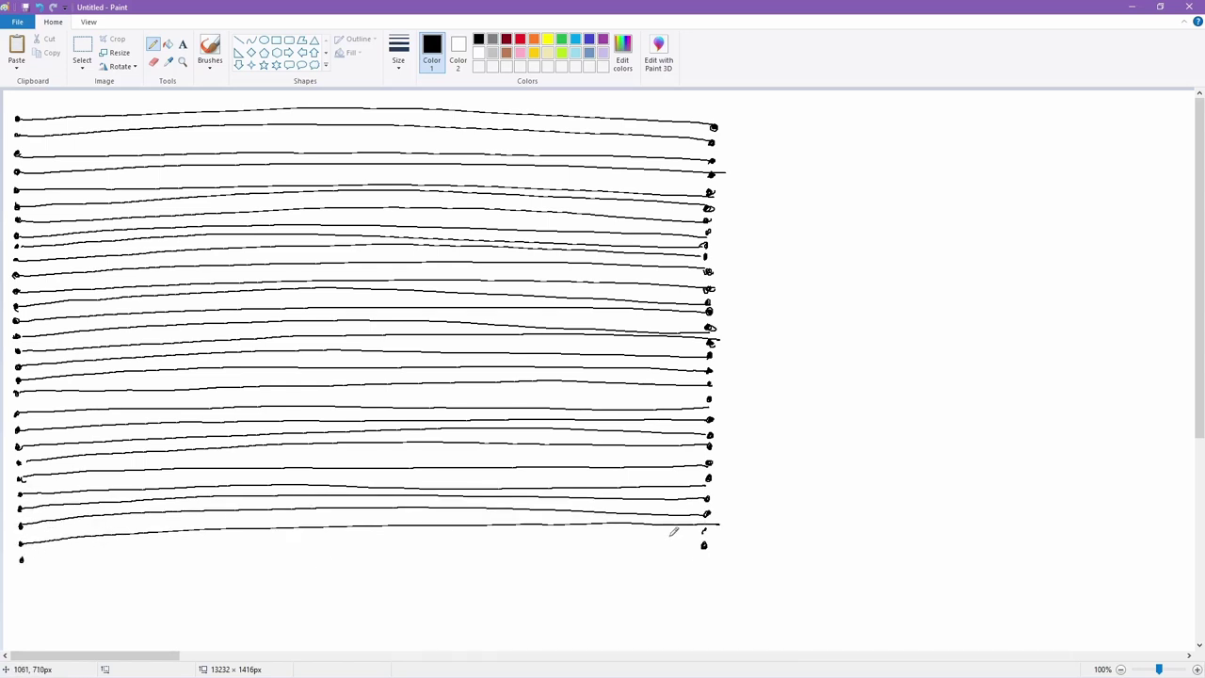
pyautogui.moveTo(21, 560)
pyautogui.mouseDown()
pyautogui.moveTo(659, 544)
pyautogui.moveTo(708, 546)
pyautogui.moveTo(653, 563)
pyautogui.moveTo(705, 563)
pyautogui.mouseUp()
pyautogui.click(705, 560)
pyautogui.click(22, 579)
pyautogui.click(706, 579)
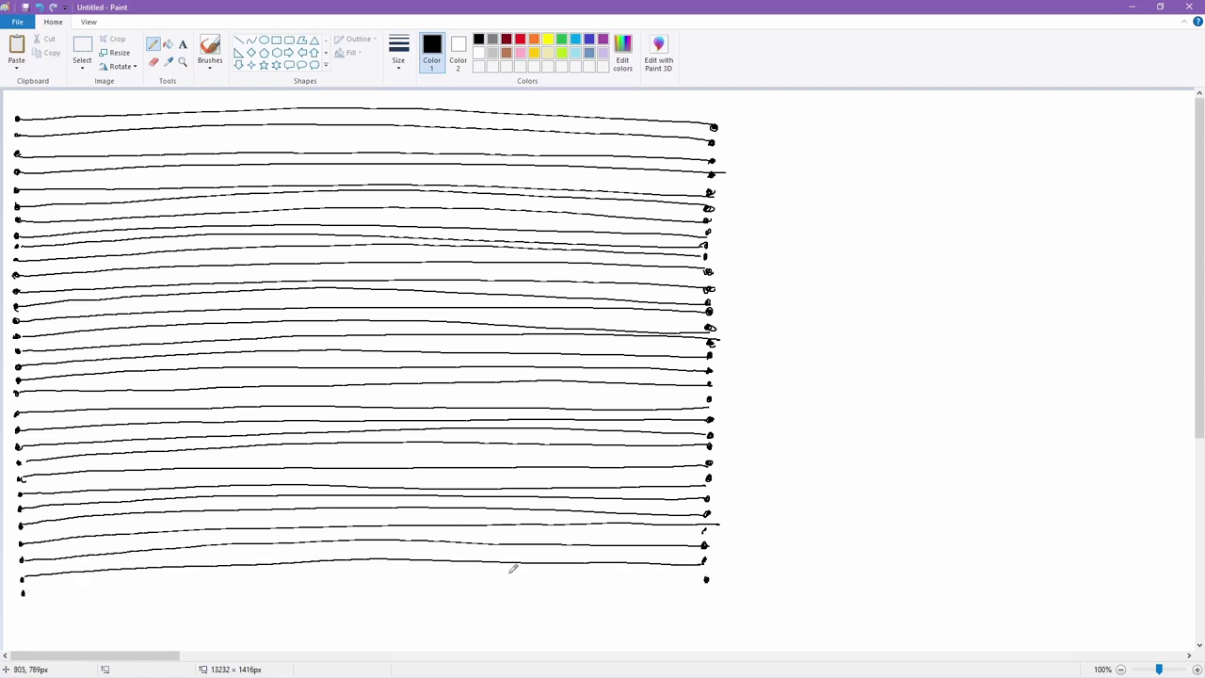
# Complete the horizontal stack down to the lower edge of the visible canvas, adding the remaining dot pairs and joining each.
pyautogui.moveTo(183, 582); pyautogui.dragTo(704, 580)
pyautogui.click(23, 608)
pyautogui.click(705, 598)
pyautogui.click(24, 625)
pyautogui.click(705, 613)
pyautogui.moveTo(24, 609)
pyautogui.mouseDown()
pyautogui.moveTo(710, 595)
pyautogui.moveTo(710, 610)
pyautogui.mouseUp()
pyautogui.moveTo(23, 639); pyautogui.dragTo(716, 635)
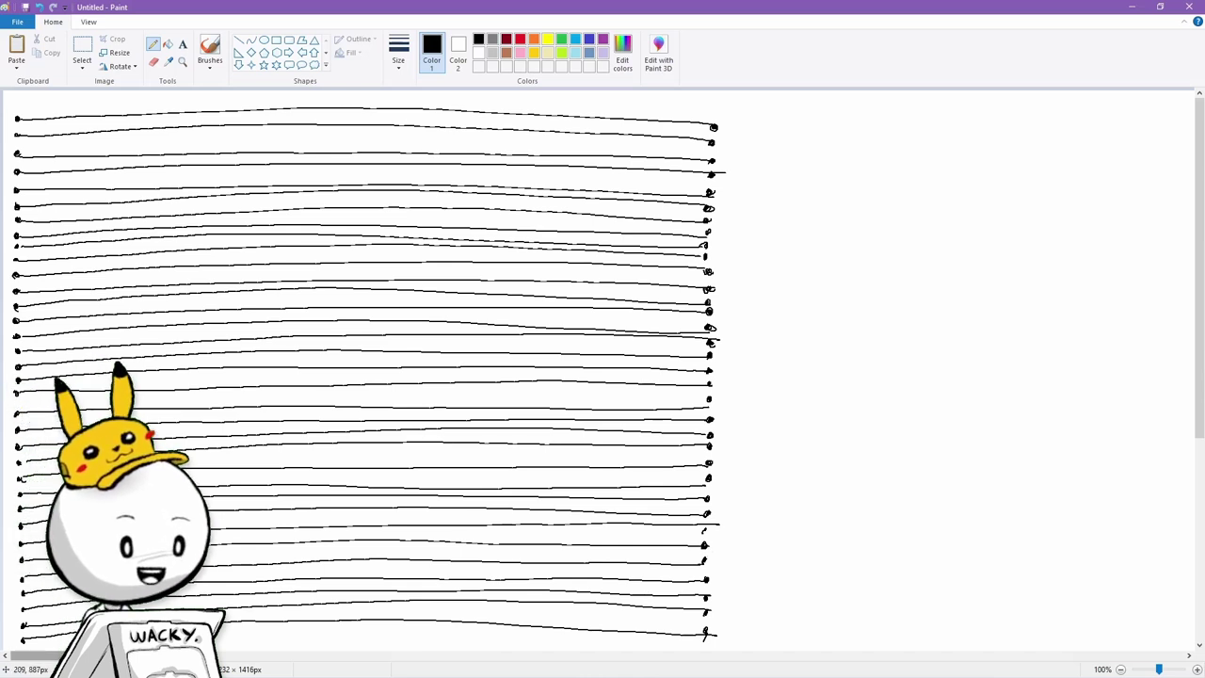
# On a blank canvas area beside the horizontal stack, draw the first seven freehand vertical lines between upper and lower dots.
pyautogui.moveTo(134, 656); pyautogui.dragTo(237, 656)
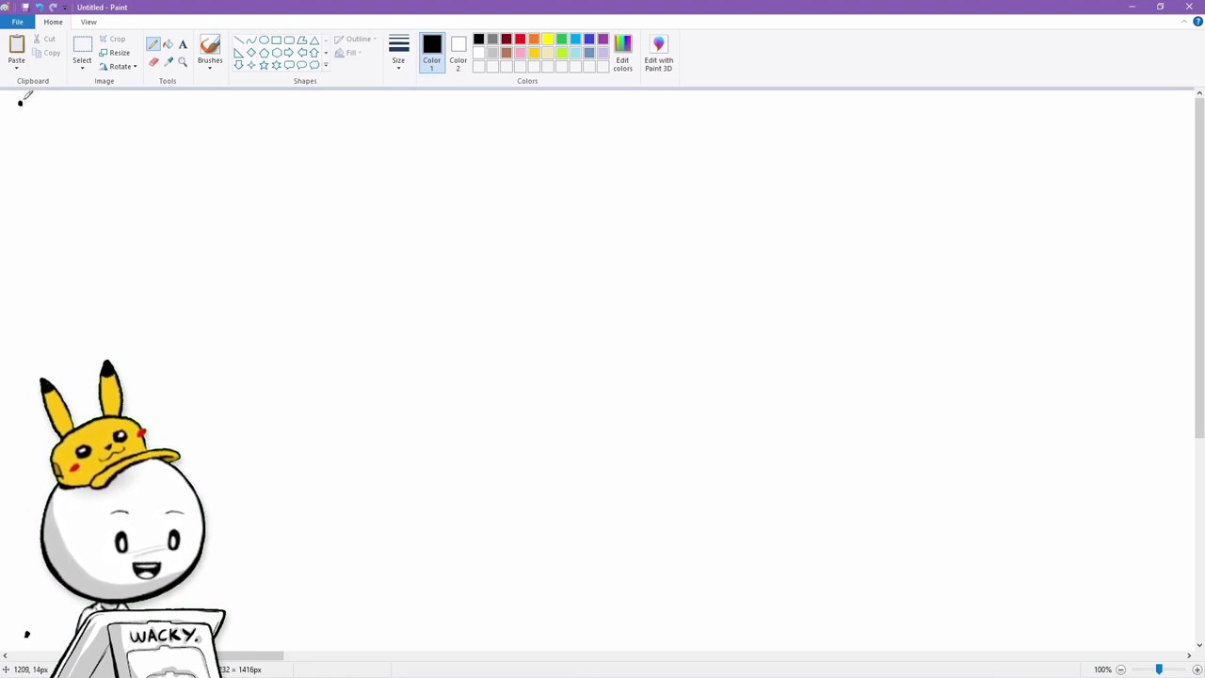
pyautogui.moveTo(22, 101); pyautogui.dragTo(26, 633)
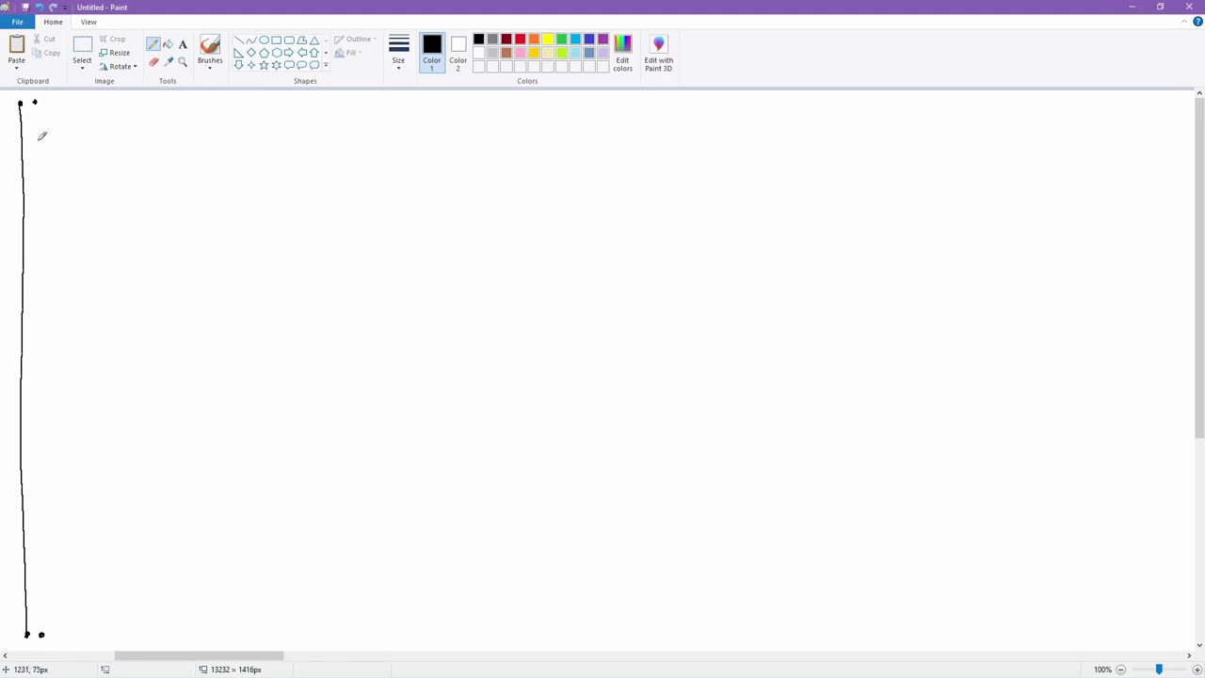
pyautogui.moveTo(35, 102); pyautogui.dragTo(41, 634)
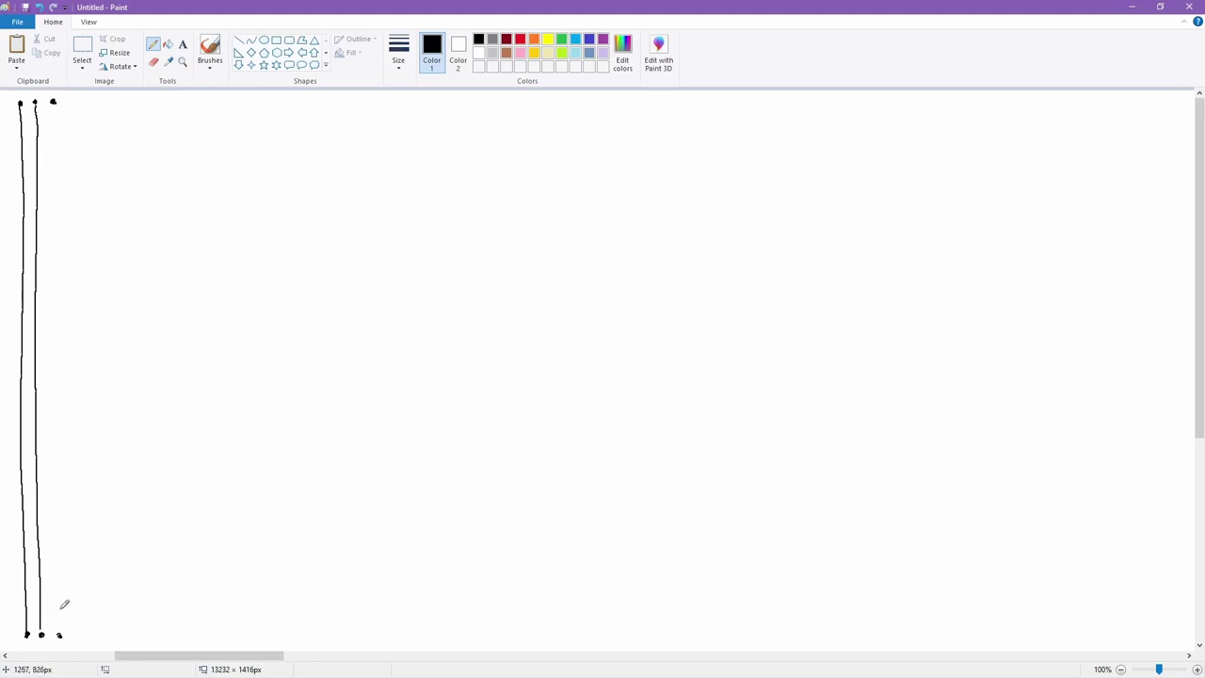
pyautogui.moveTo(53, 102)
pyautogui.mouseDown()
pyautogui.moveTo(59, 634)
pyautogui.moveTo(66, 350)
pyautogui.moveTo(74, 633)
pyautogui.moveTo(90, 634)
pyautogui.mouseUp()
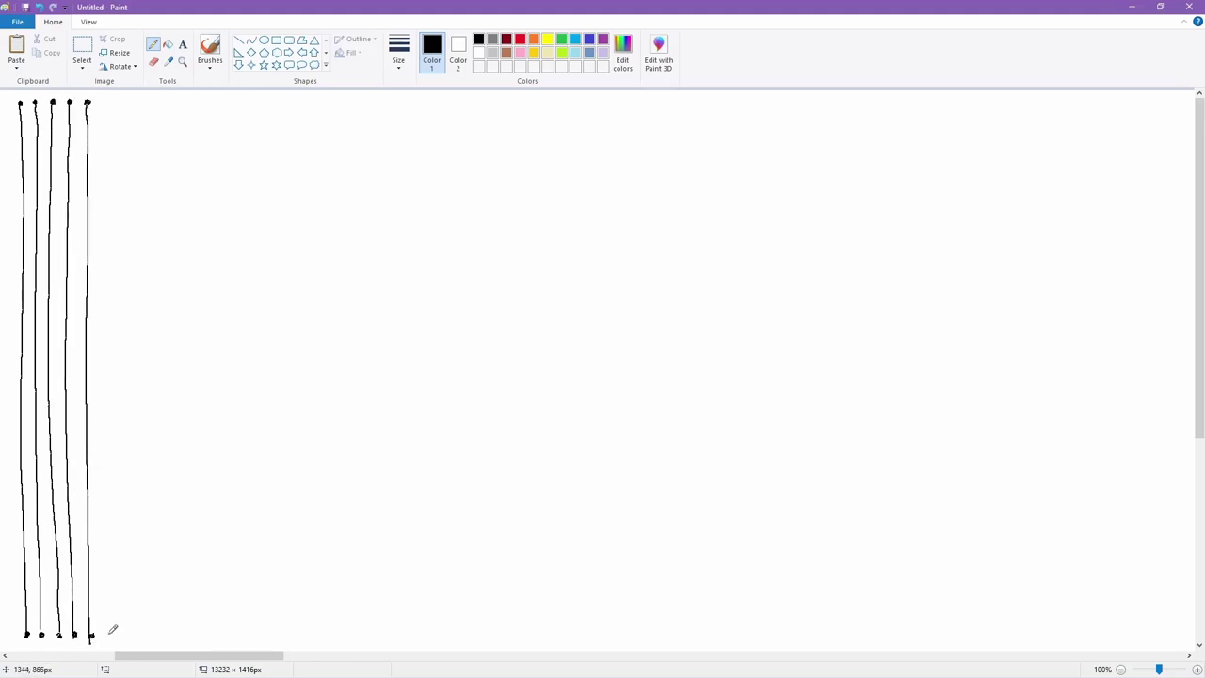
pyautogui.moveTo(108, 102)
pyautogui.mouseDown()
pyautogui.moveTo(111, 634)
pyautogui.moveTo(130, 155)
pyautogui.moveTo(131, 635)
pyautogui.mouseUp()
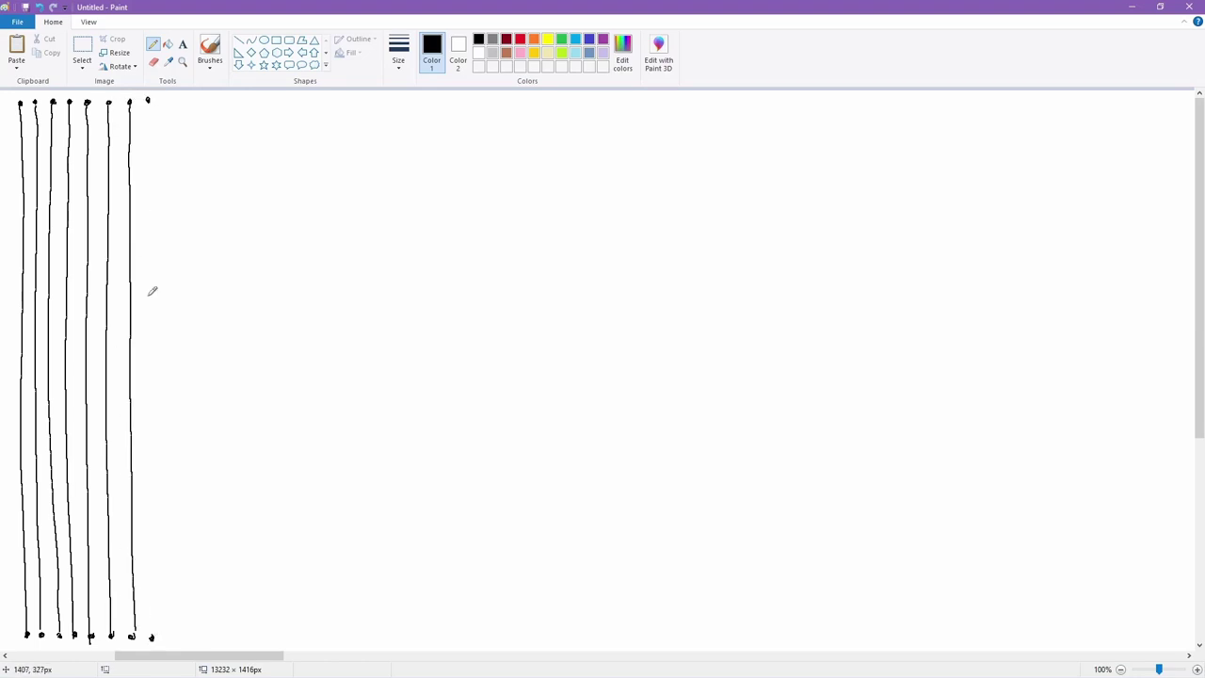
# Add the eighth to fifteenth dot pairs and join each with a freehand vertical line.
pyautogui.moveTo(148, 101)
pyautogui.mouseDown()
pyautogui.moveTo(151, 636)
pyautogui.moveTo(171, 636)
pyautogui.mouseUp()
pyautogui.moveTo(169, 100); pyautogui.dragTo(169, 637)
pyautogui.moveTo(189, 99)
pyautogui.mouseDown()
pyautogui.moveTo(184, 637)
pyautogui.moveTo(205, 304)
pyautogui.moveTo(204, 637)
pyautogui.moveTo(224, 549)
pyautogui.moveTo(220, 636)
pyautogui.mouseUp()
pyautogui.click(207, 100)
pyautogui.click(220, 637)
pyautogui.click(241, 99)
pyautogui.click(238, 636)
pyautogui.click(252, 636)
pyautogui.moveTo(241, 100)
pyautogui.mouseDown()
pyautogui.moveTo(238, 636)
pyautogui.moveTo(249, 634)
pyautogui.moveTo(267, 245)
pyautogui.moveTo(270, 636)
pyautogui.mouseUp()
pyautogui.click(268, 637)
# Draw the sixteenth to twentieth vertical lines between their dots and mark the dot pair for the twenty-first.
pyautogui.click(285, 97)
pyautogui.click(303, 637)
pyautogui.moveTo(286, 98)
pyautogui.mouseDown()
pyautogui.moveTo(286, 636)
pyautogui.moveTo(304, 465)
pyautogui.moveTo(303, 636)
pyautogui.mouseUp()
pyautogui.click(321, 637)
pyautogui.moveTo(320, 98)
pyautogui.mouseDown()
pyautogui.moveTo(321, 636)
pyautogui.moveTo(335, 639)
pyautogui.moveTo(352, 549)
pyautogui.moveTo(351, 638)
pyautogui.mouseUp()
pyautogui.click(336, 637)
pyautogui.click(352, 637)
pyautogui.click(369, 639)
pyautogui.click(366, 98)
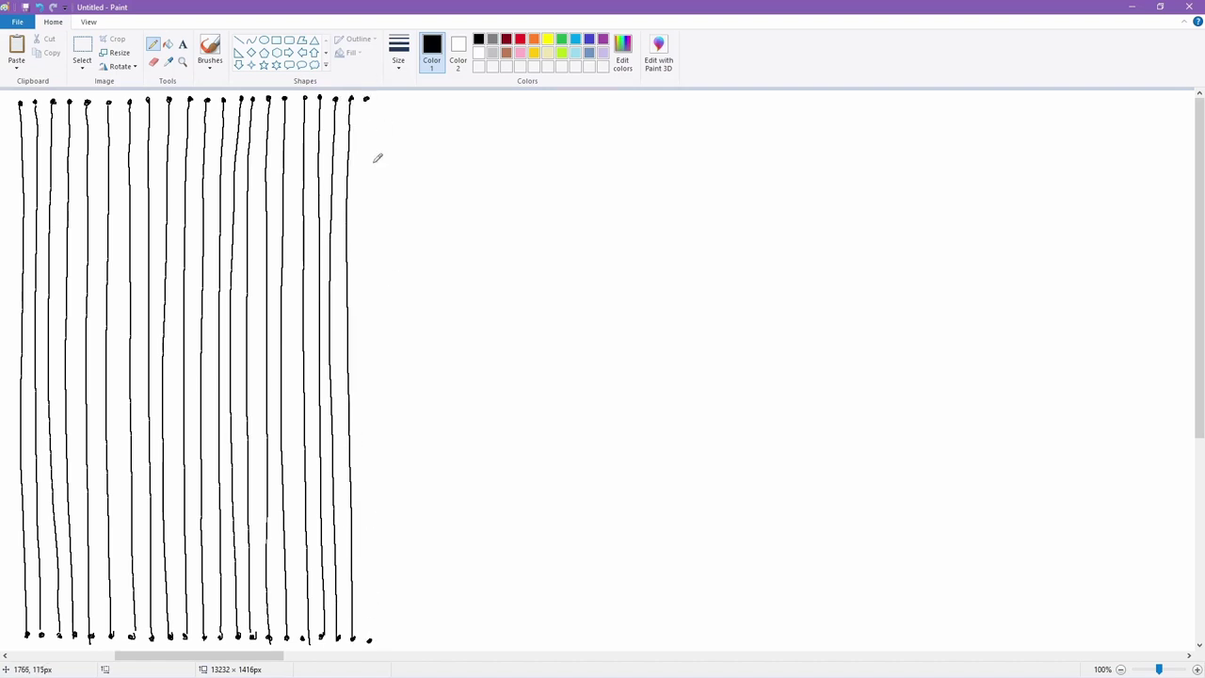
# Finish the row of vertical lines with the twenty-first to twenty-eighth, each joining an upper dot to a lower dot.
pyautogui.moveTo(366, 98); pyautogui.dragTo(368, 638)
pyautogui.click(385, 642)
pyautogui.moveTo(385, 98); pyautogui.dragTo(385, 639)
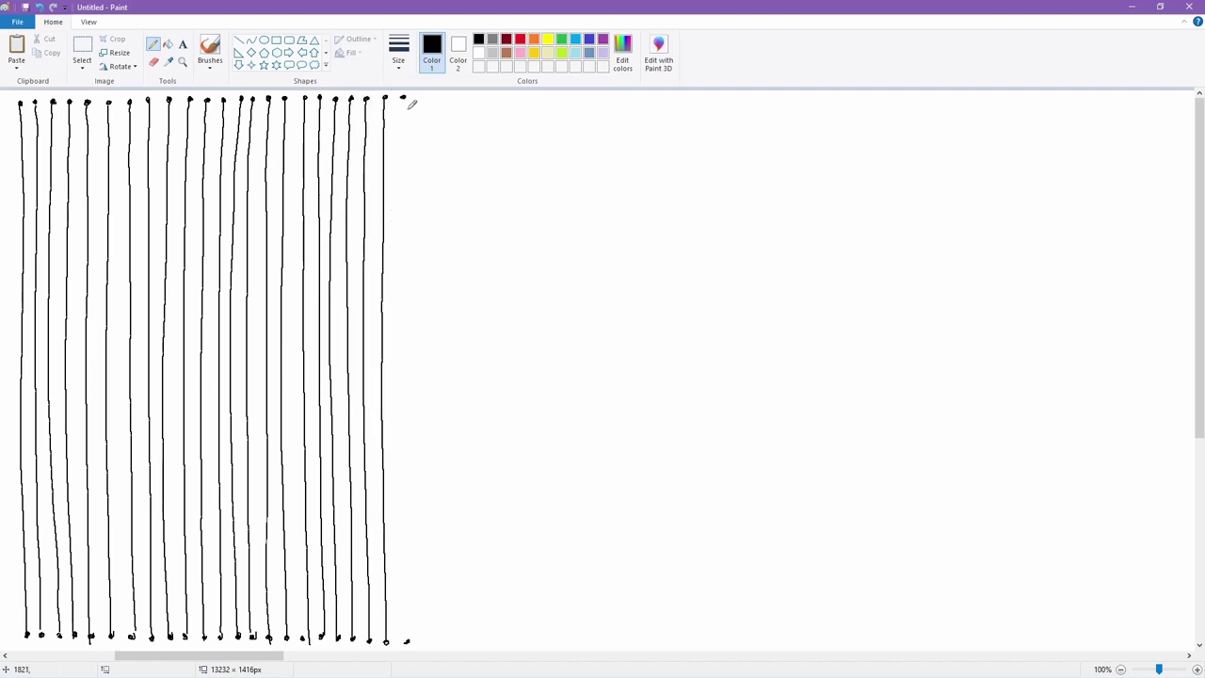
pyautogui.moveTo(403, 98)
pyautogui.mouseDown()
pyautogui.moveTo(406, 640)
pyautogui.moveTo(422, 200)
pyautogui.moveTo(423, 640)
pyautogui.mouseUp()
pyautogui.click(447, 637)
pyautogui.click(459, 642)
pyautogui.click(458, 97)
pyautogui.moveTo(442, 97)
pyautogui.mouseDown()
pyautogui.moveTo(441, 638)
pyautogui.moveTo(461, 640)
pyautogui.mouseUp()
pyautogui.moveTo(475, 96)
pyautogui.mouseDown()
pyautogui.moveTo(480, 640)
pyautogui.moveTo(494, 641)
pyautogui.mouseUp()
pyautogui.click(494, 642)
pyautogui.click(491, 95)
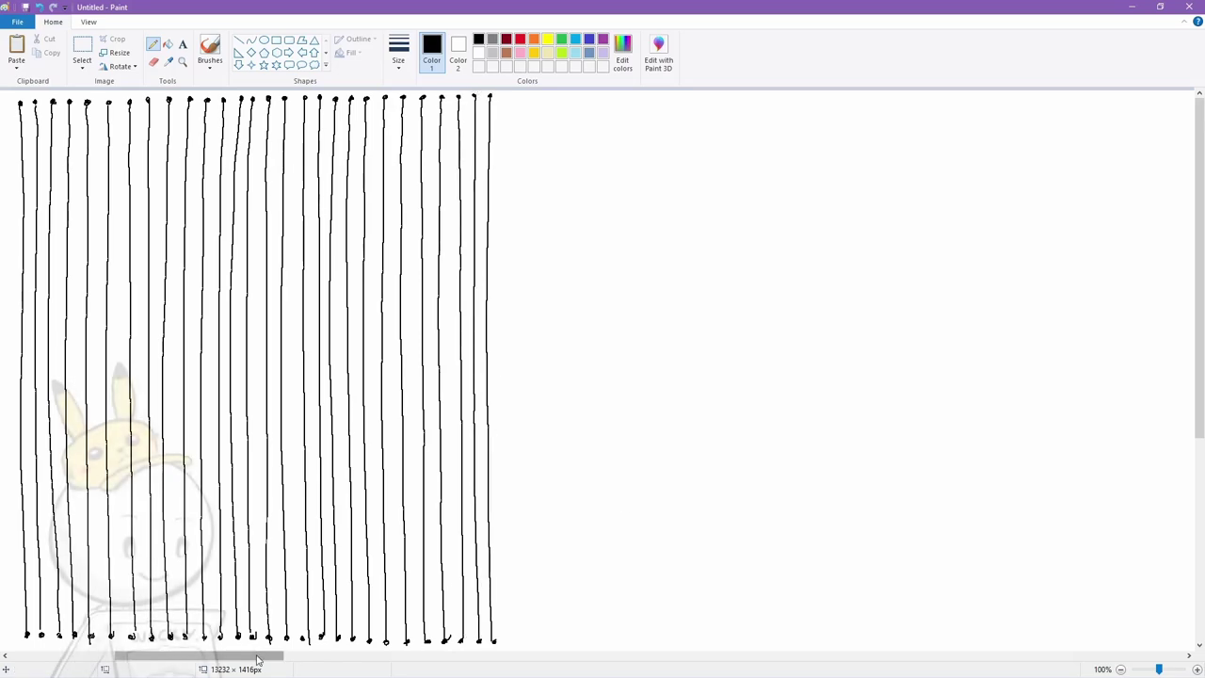
# On a blank canvas area past the vertical lines, draw two large freehand circles that touch each other.
pyautogui.moveTo(256, 657)
pyautogui.mouseDown()
pyautogui.moveTo(151, 662)
pyautogui.moveTo(248, 669)
pyautogui.mouseUp()
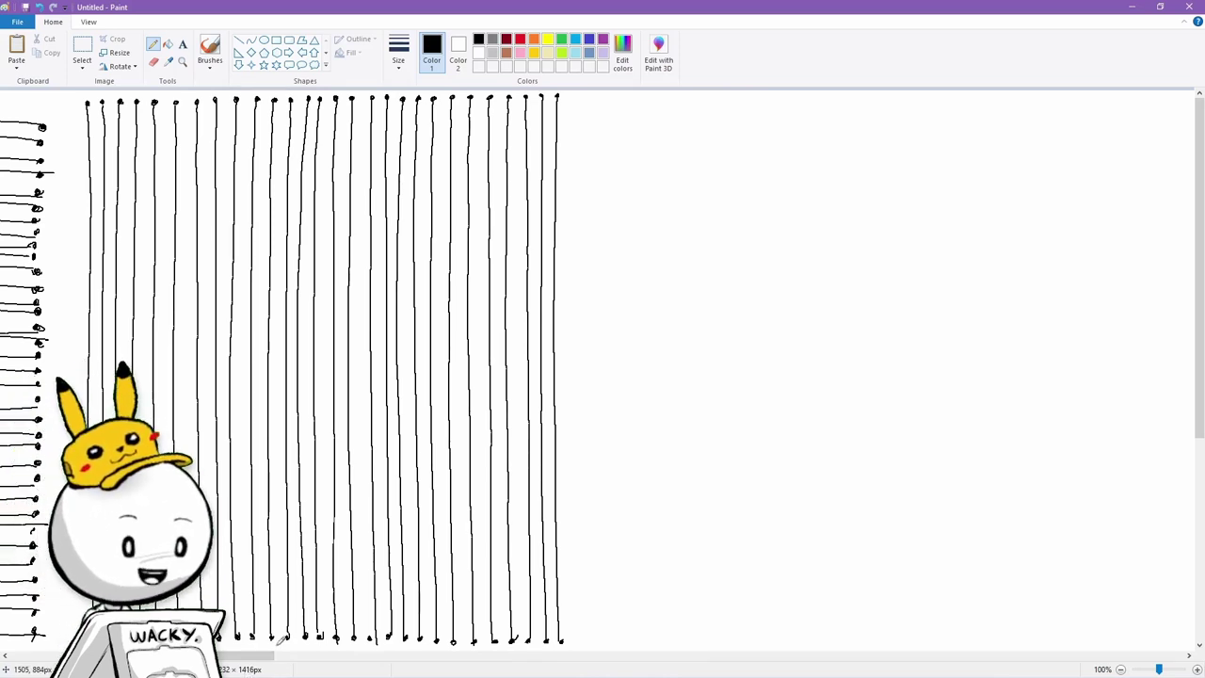
pyautogui.moveTo(255, 658); pyautogui.dragTo(333, 660)
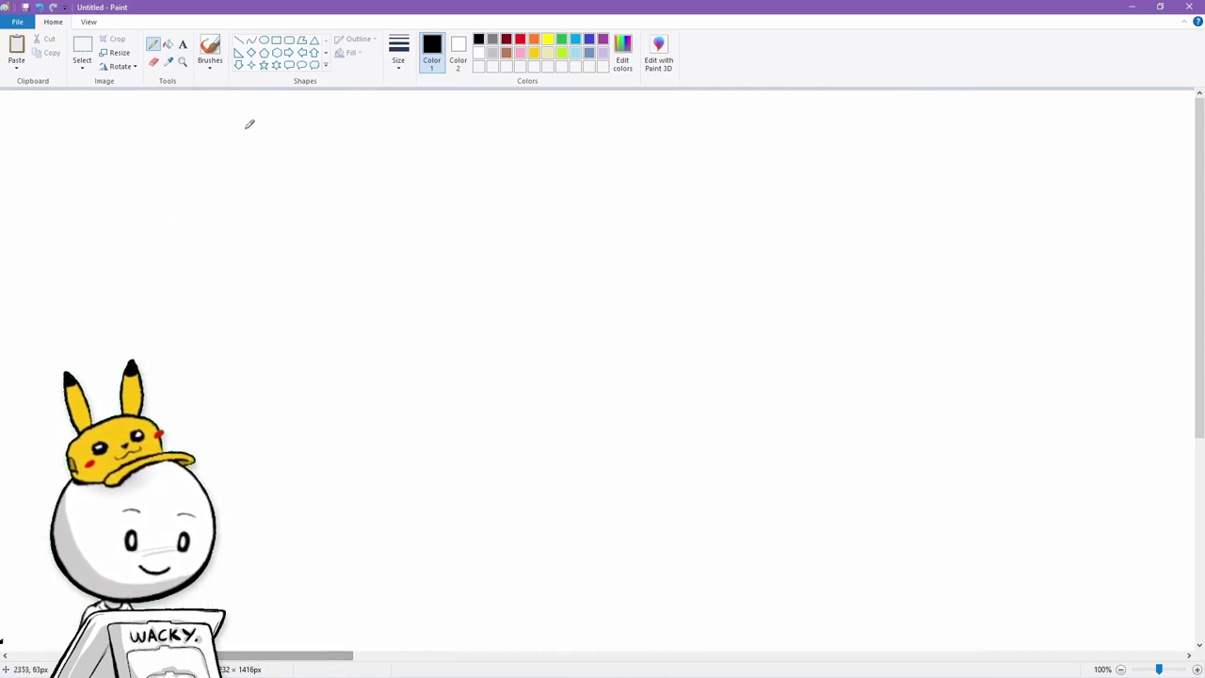
pyautogui.moveTo(222, 156)
pyautogui.mouseDown()
pyautogui.moveTo(185, 364)
pyautogui.moveTo(435, 214)
pyautogui.moveTo(179, 162)
pyautogui.moveTo(152, 350)
pyautogui.mouseUp()
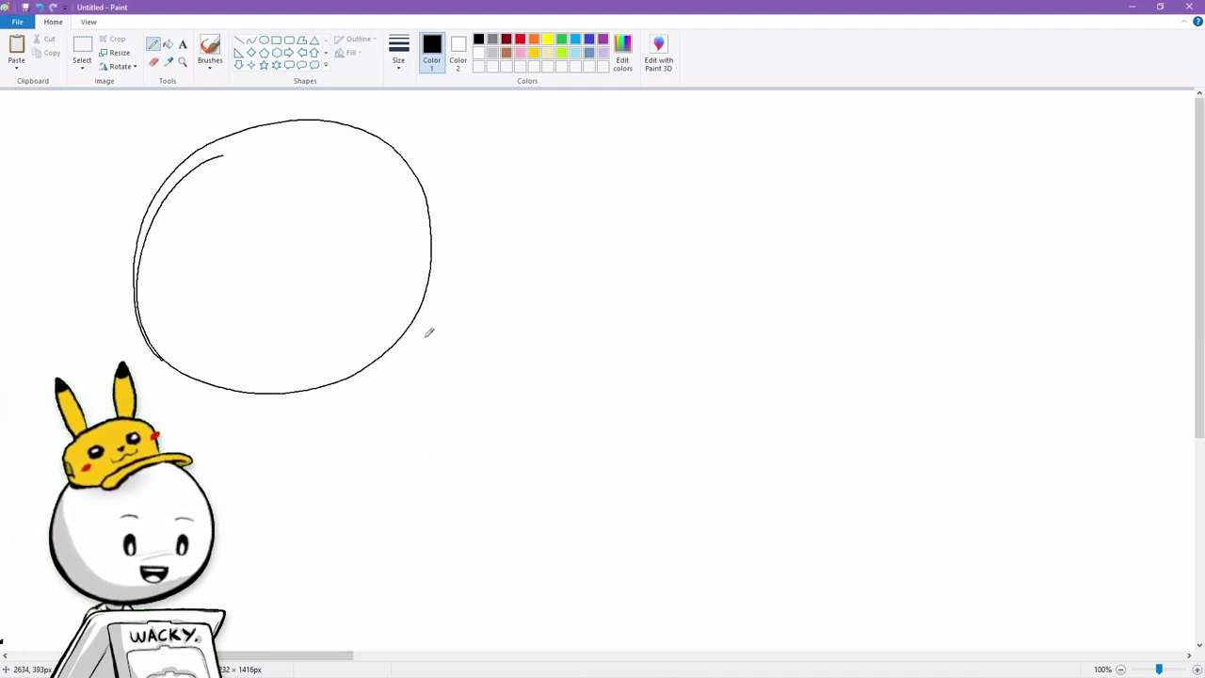
pyautogui.hotkey('ctrl', 'z')
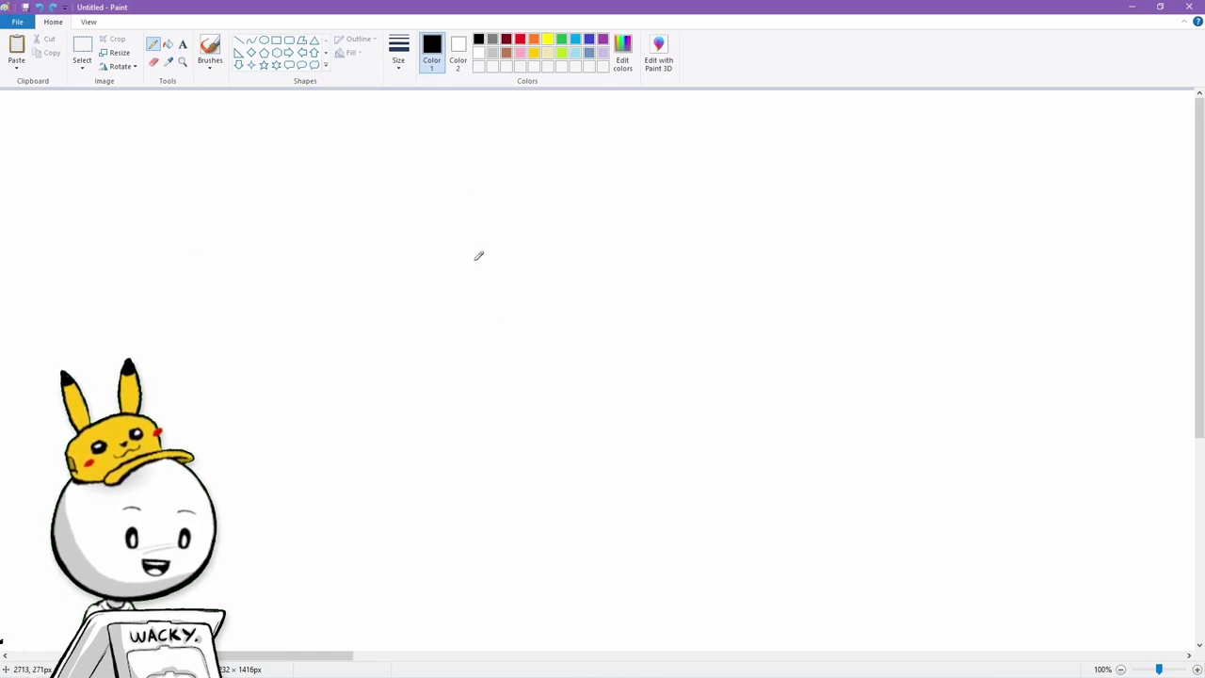
pyautogui.moveTo(263, 148)
pyautogui.mouseDown()
pyautogui.moveTo(188, 250)
pyautogui.moveTo(452, 310)
pyautogui.moveTo(226, 171)
pyautogui.mouseUp()
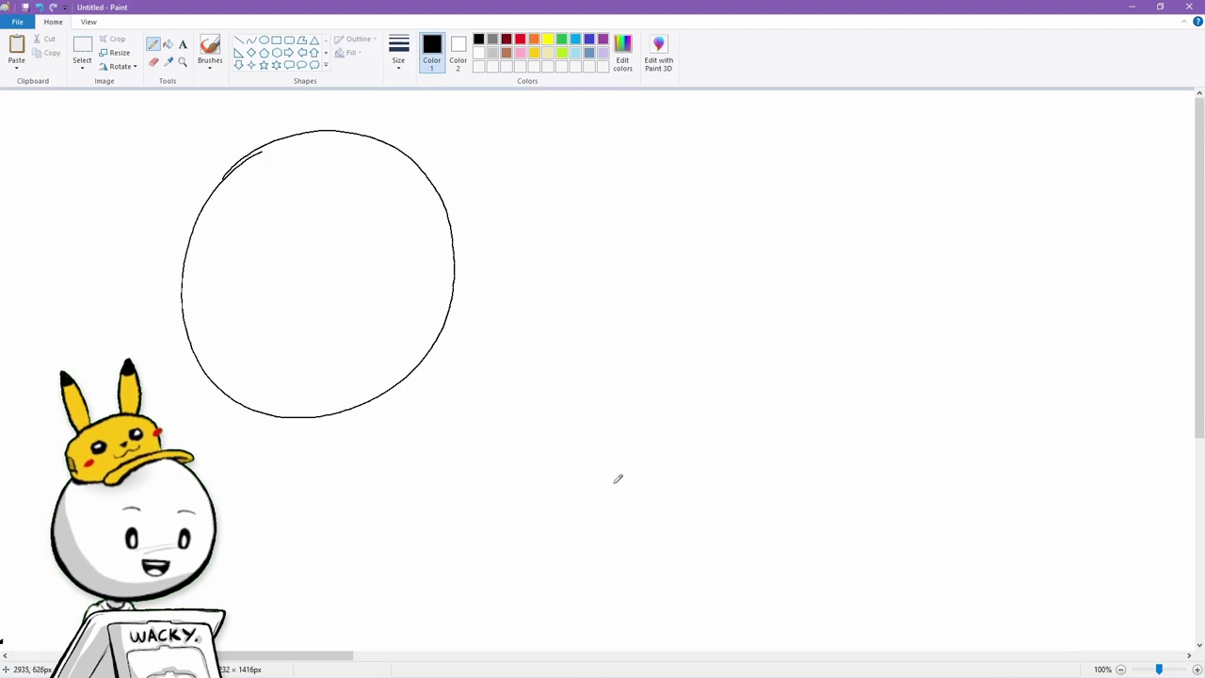
pyautogui.moveTo(533, 243)
pyautogui.mouseDown()
pyautogui.moveTo(479, 474)
pyautogui.moveTo(686, 333)
pyautogui.moveTo(544, 250)
pyautogui.mouseUp()
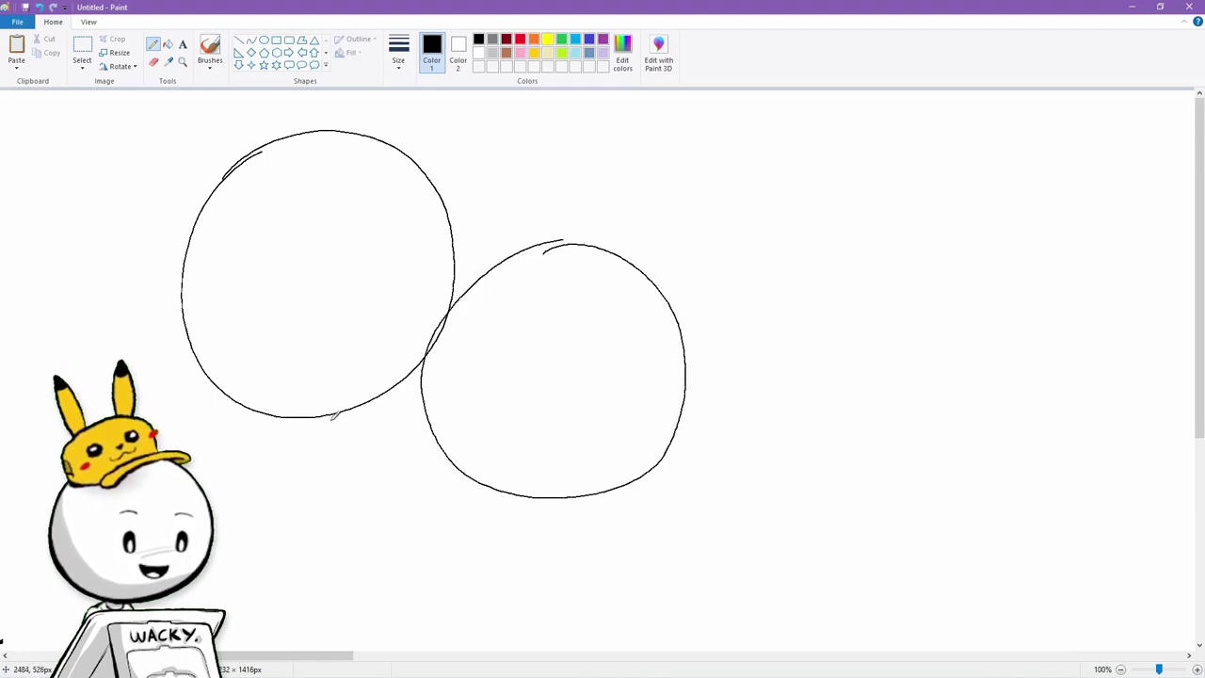
# Draw three smaller circles touching the large ones: one below between them, one above between them, and one at the upper right.
pyautogui.moveTo(335, 415)
pyautogui.mouseDown()
pyautogui.moveTo(383, 531)
pyautogui.moveTo(410, 409)
pyautogui.moveTo(291, 492)
pyautogui.moveTo(429, 499)
pyautogui.moveTo(341, 405)
pyautogui.moveTo(435, 443)
pyautogui.mouseUp()
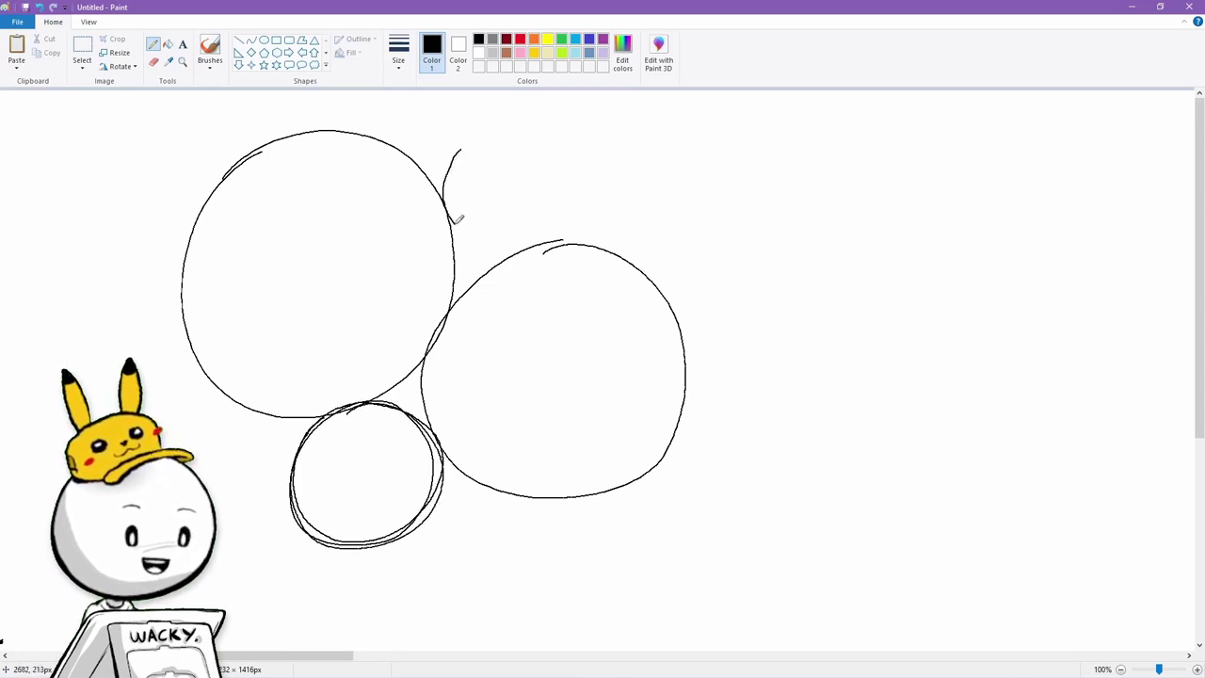
pyautogui.moveTo(458, 218)
pyautogui.mouseDown()
pyautogui.moveTo(506, 243)
pyautogui.moveTo(451, 194)
pyautogui.moveTo(517, 241)
pyautogui.moveTo(576, 177)
pyautogui.moveTo(518, 138)
pyautogui.mouseUp()
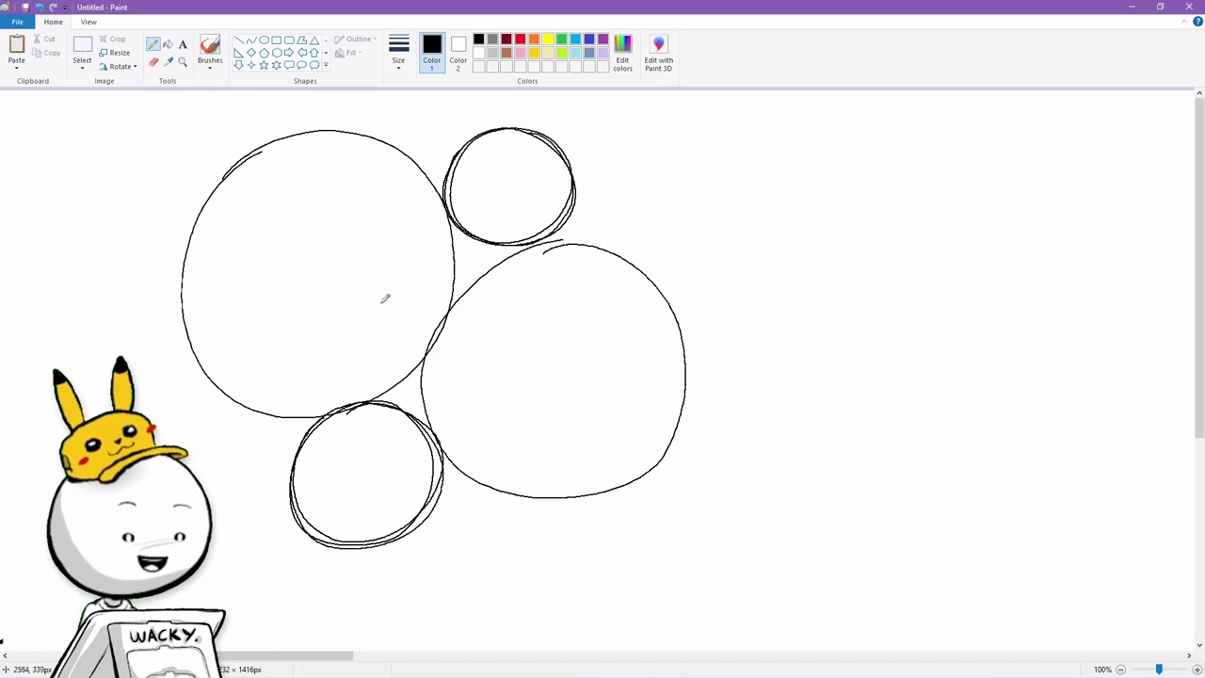
pyautogui.moveTo(607, 127); pyautogui.dragTo(733, 229)
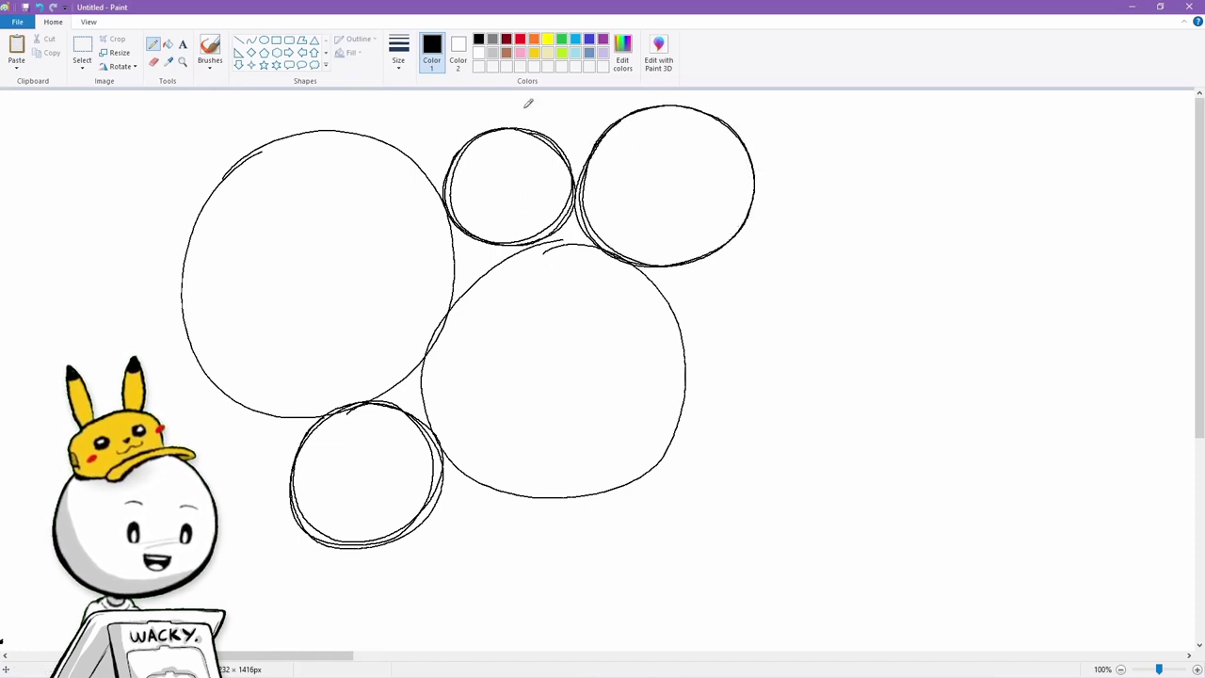
# Mark two contact points of the upper-right circle in red, undo both marks and return the drawing color to black.
pyautogui.click(520, 40)
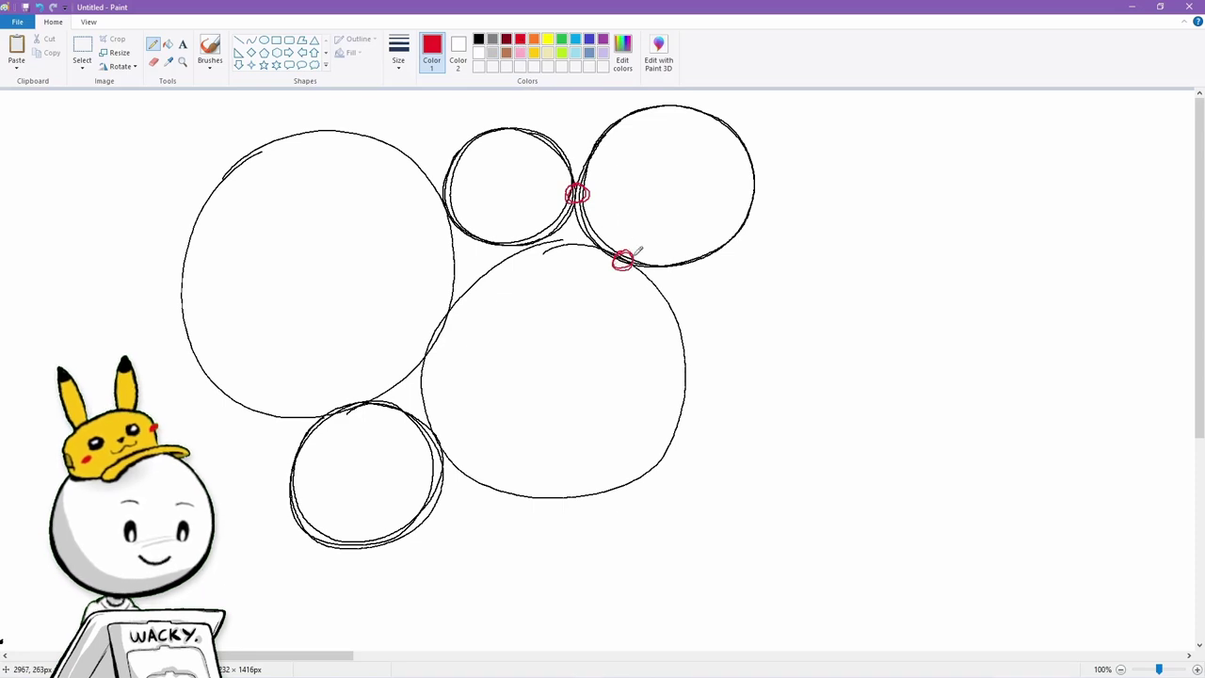
pyautogui.hotkey('ctrl', 'z')
pyautogui.hotkey('ctrl', 'z')
pyautogui.click(478, 40)
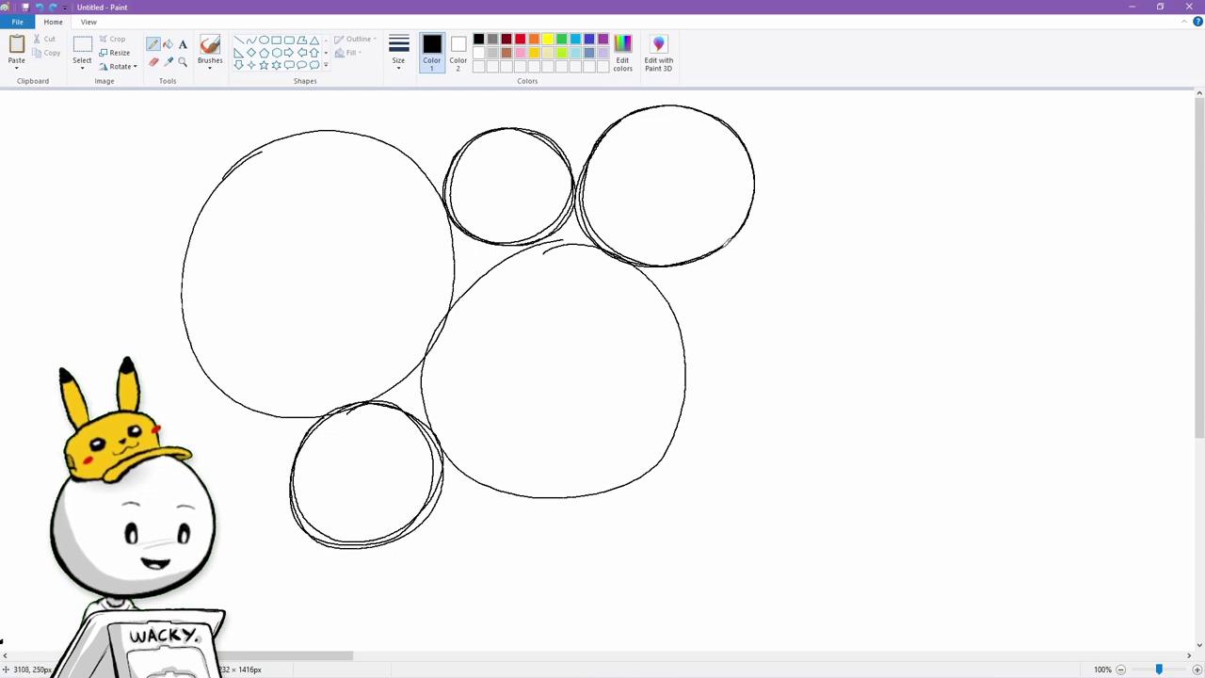
# Add six medium circles around the two large ones, each touching its neighbours, along the upper left, lower and right sides.
pyautogui.moveTo(680, 305); pyautogui.dragTo(765, 389)
pyautogui.moveTo(183, 98)
pyautogui.mouseDown()
pyautogui.moveTo(150, 169)
pyautogui.moveTo(203, 94)
pyautogui.mouseUp()
pyautogui.moveTo(228, 400)
pyautogui.mouseDown()
pyautogui.moveTo(211, 405)
pyautogui.moveTo(229, 400)
pyautogui.moveTo(239, 420)
pyautogui.mouseUp()
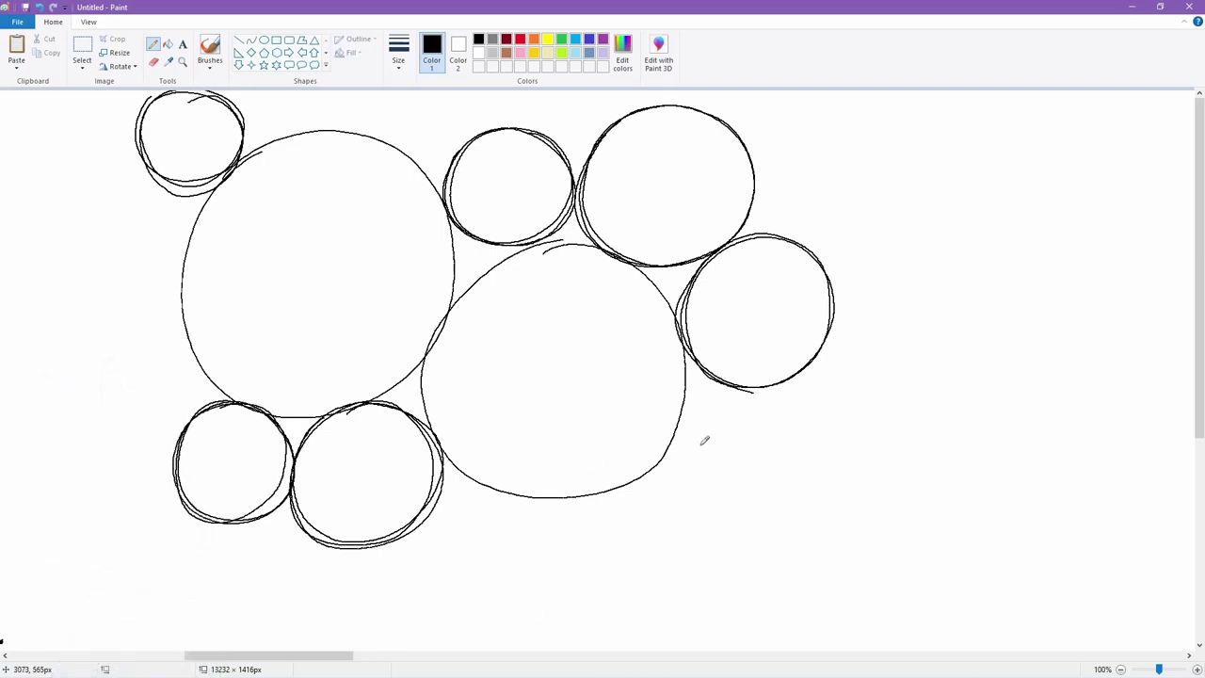
pyautogui.moveTo(685, 425)
pyautogui.mouseDown()
pyautogui.moveTo(786, 500)
pyautogui.moveTo(767, 436)
pyautogui.mouseUp()
pyautogui.moveTo(434, 516)
pyautogui.mouseDown()
pyautogui.moveTo(502, 598)
pyautogui.moveTo(546, 565)
pyautogui.moveTo(508, 602)
pyautogui.mouseUp()
pyautogui.moveTo(637, 480); pyautogui.dragTo(659, 484)
# Draw four tiny circles in the gaps around the second large circle and three circles along the first large circle's left side.
pyautogui.moveTo(707, 367); pyautogui.dragTo(715, 379)
pyautogui.moveTo(674, 262)
pyautogui.mouseDown()
pyautogui.moveTo(657, 287)
pyautogui.moveTo(675, 262)
pyautogui.mouseUp()
pyautogui.moveTo(570, 218)
pyautogui.mouseDown()
pyautogui.moveTo(561, 232)
pyautogui.moveTo(572, 218)
pyautogui.mouseUp()
pyautogui.moveTo(471, 237)
pyautogui.mouseDown()
pyautogui.moveTo(458, 268)
pyautogui.moveTo(473, 237)
pyautogui.mouseUp()
pyautogui.moveTo(172, 189)
pyautogui.mouseDown()
pyautogui.moveTo(193, 226)
pyautogui.moveTo(175, 185)
pyautogui.mouseUp()
pyautogui.moveTo(188, 356)
pyautogui.mouseDown()
pyautogui.moveTo(146, 377)
pyautogui.moveTo(193, 358)
pyautogui.mouseUp()
pyautogui.moveTo(137, 241)
pyautogui.mouseDown()
pyautogui.moveTo(176, 338)
pyautogui.moveTo(141, 247)
pyautogui.mouseUp()
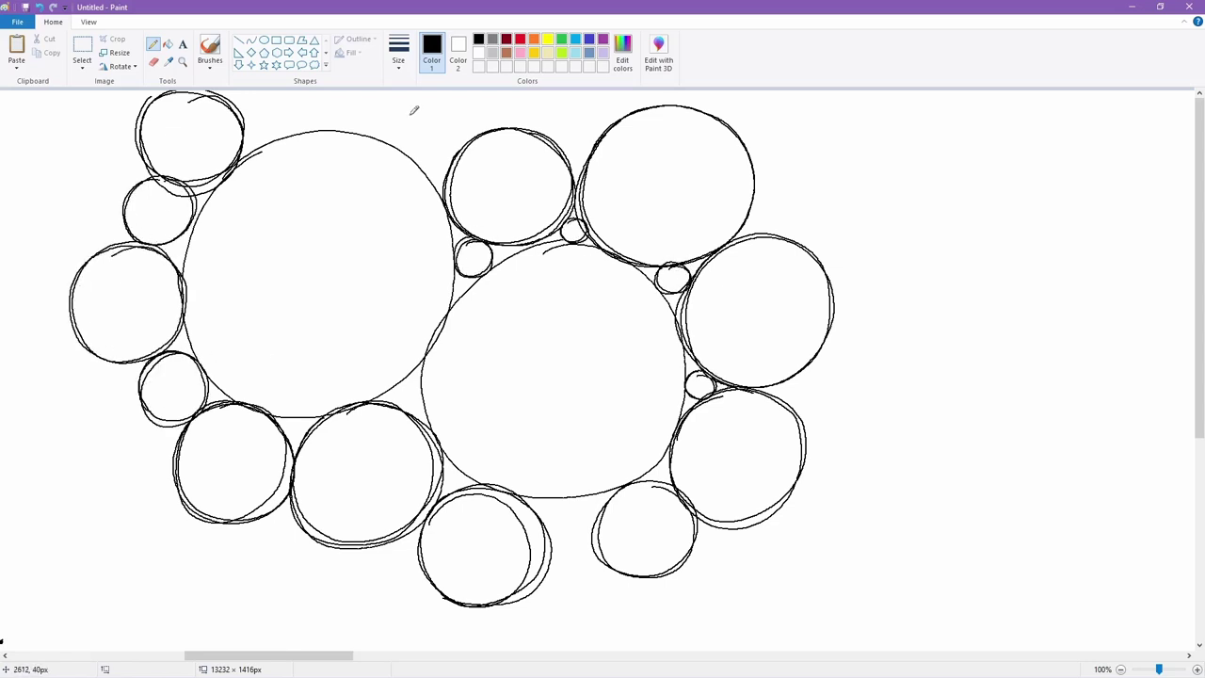
# Add circles above the first large circle, between the two large ones, and along the cluster's lower-left and lower edges.
pyautogui.moveTo(411, 111)
pyautogui.mouseDown()
pyautogui.moveTo(424, 97)
pyautogui.moveTo(443, 113)
pyautogui.mouseUp()
pyautogui.moveTo(249, 520)
pyautogui.mouseDown()
pyautogui.moveTo(232, 560)
pyautogui.moveTo(274, 524)
pyautogui.mouseUp()
pyautogui.moveTo(561, 500)
pyautogui.mouseDown()
pyautogui.moveTo(600, 516)
pyautogui.moveTo(563, 499)
pyautogui.mouseUp()
pyautogui.moveTo(407, 380)
pyautogui.mouseDown()
pyautogui.moveTo(426, 405)
pyautogui.moveTo(394, 384)
pyautogui.mouseUp()
pyautogui.moveTo(101, 365)
pyautogui.mouseDown()
pyautogui.moveTo(76, 456)
pyautogui.moveTo(148, 422)
pyautogui.mouseUp()
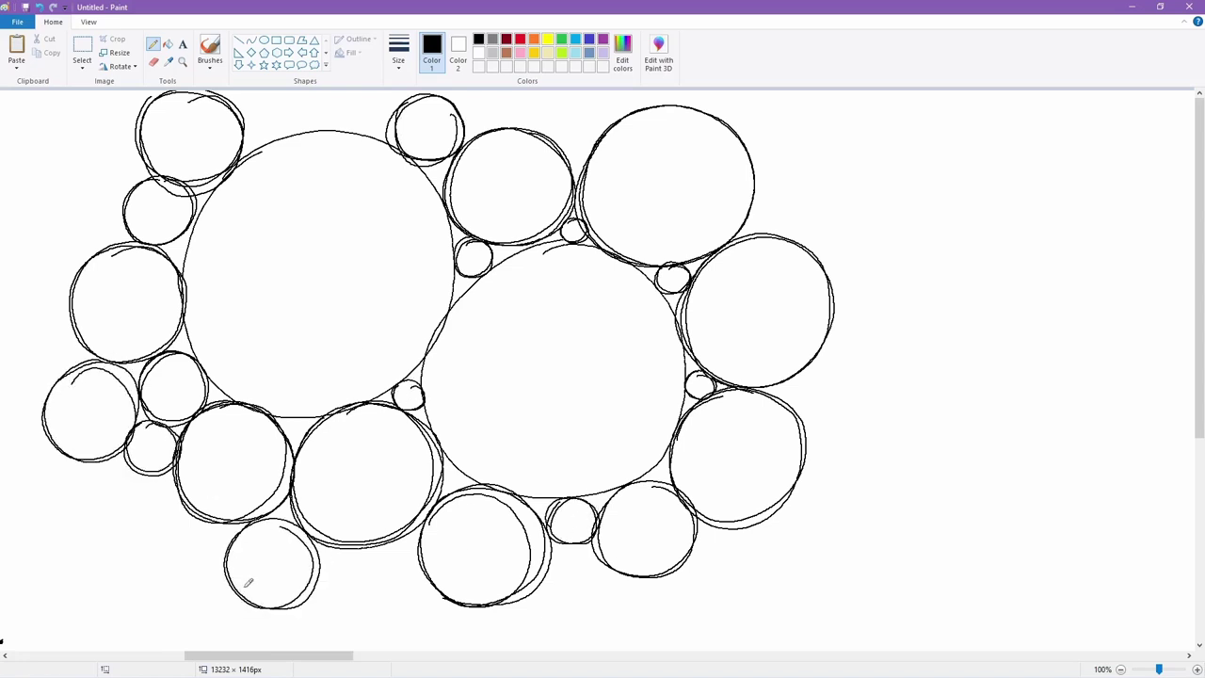
pyautogui.moveTo(223, 551)
pyautogui.mouseDown()
pyautogui.moveTo(189, 593)
pyautogui.moveTo(222, 548)
pyautogui.mouseUp()
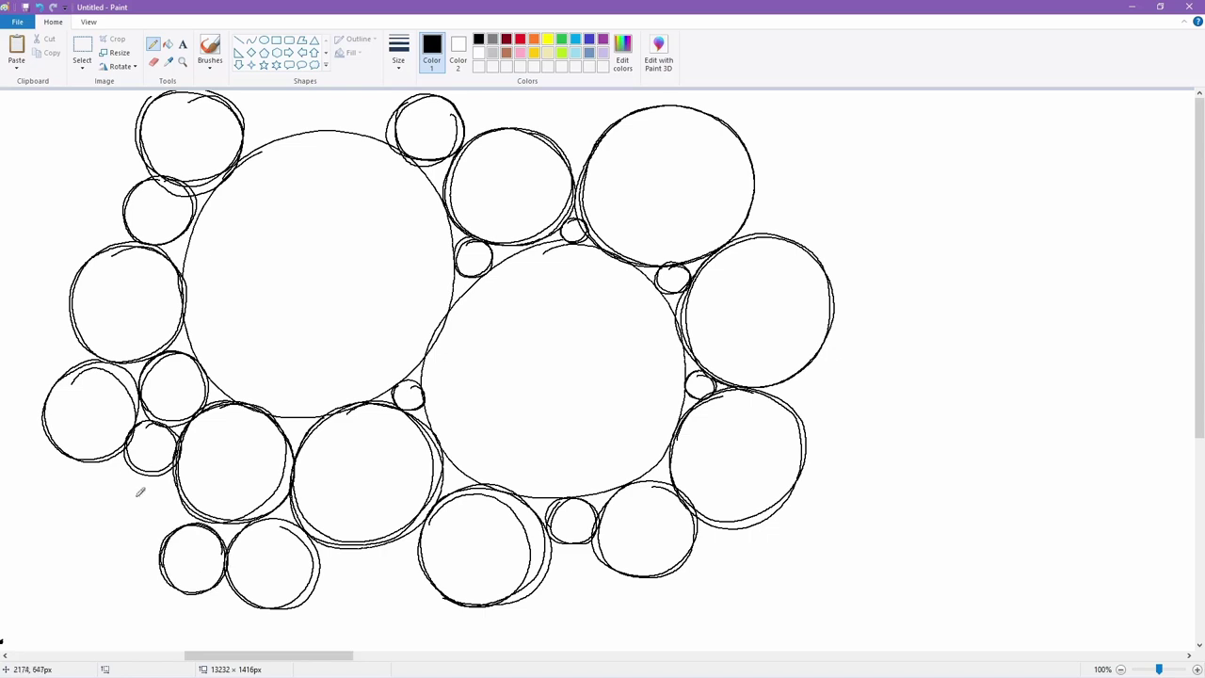
pyautogui.moveTo(145, 470)
pyautogui.mouseDown()
pyautogui.moveTo(113, 513)
pyautogui.moveTo(143, 471)
pyautogui.mouseUp()
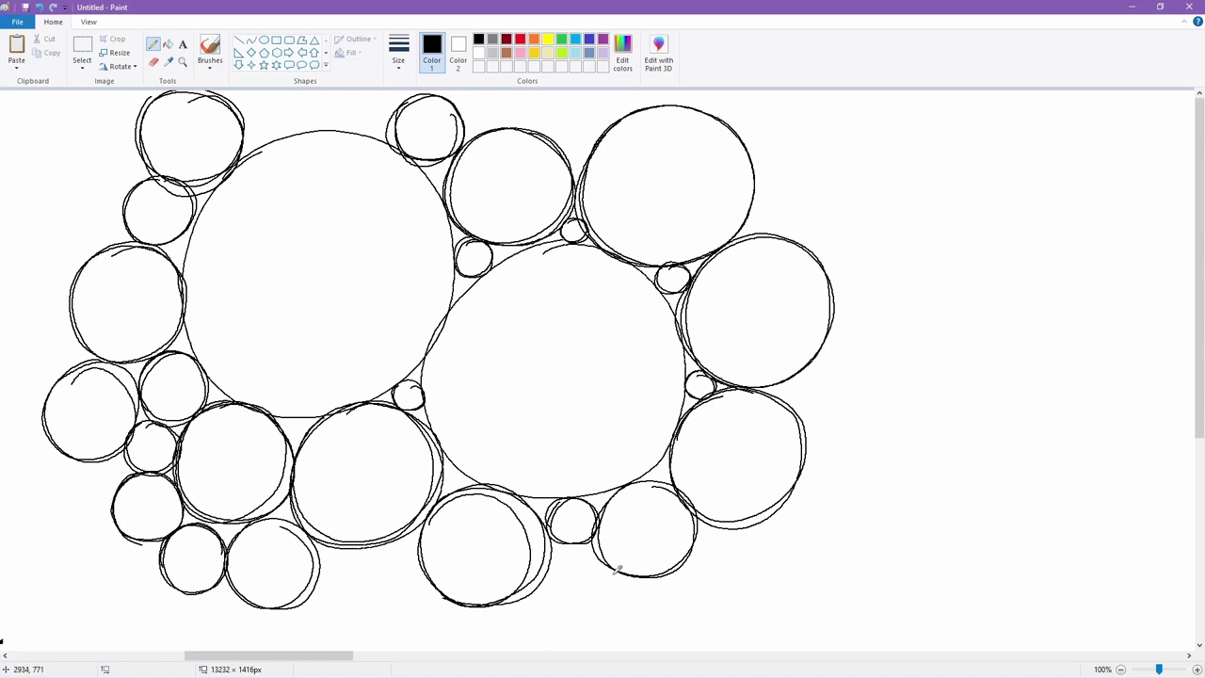
# Add two small circles and an oval-like circle along the cluster's lower edge, and a large circle on its right side.
pyautogui.moveTo(571, 542)
pyautogui.mouseDown()
pyautogui.moveTo(555, 579)
pyautogui.moveTo(577, 544)
pyautogui.mouseUp()
pyautogui.moveTo(379, 544)
pyautogui.mouseDown()
pyautogui.moveTo(377, 588)
pyautogui.moveTo(388, 545)
pyautogui.mouseUp()
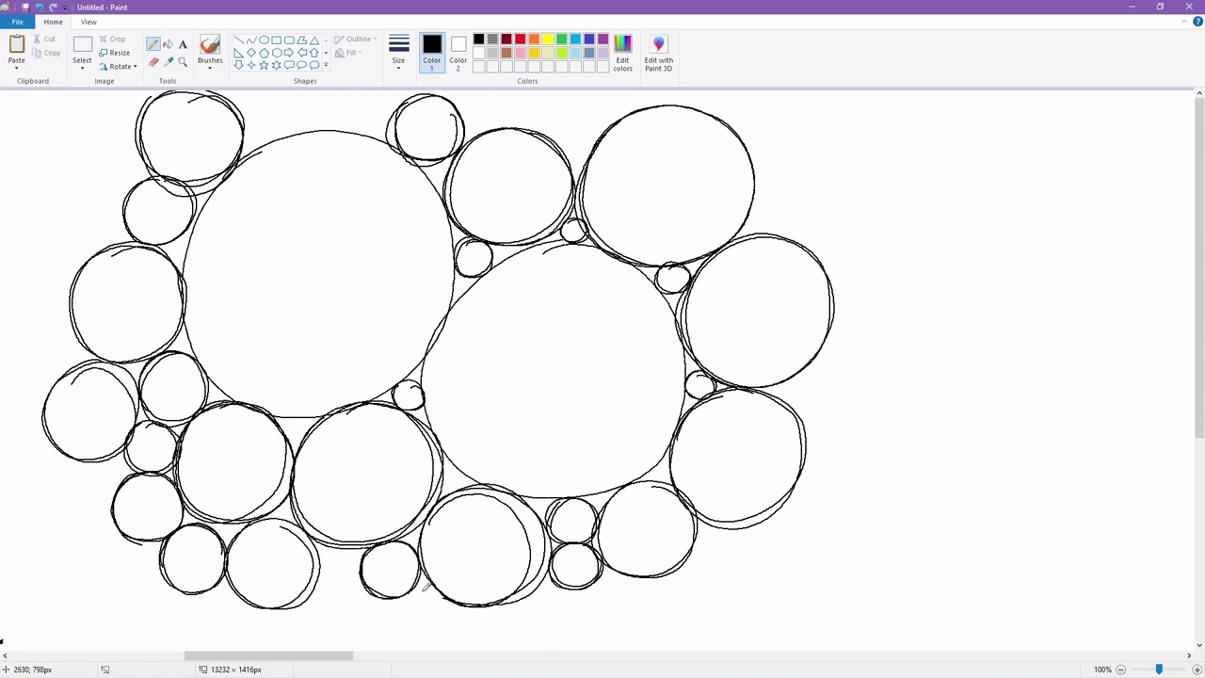
pyautogui.moveTo(722, 529)
pyautogui.mouseDown()
pyautogui.moveTo(788, 611)
pyautogui.moveTo(721, 529)
pyautogui.mouseUp()
pyautogui.moveTo(912, 303)
pyautogui.mouseDown()
pyautogui.moveTo(807, 450)
pyautogui.moveTo(870, 479)
pyautogui.mouseUp()
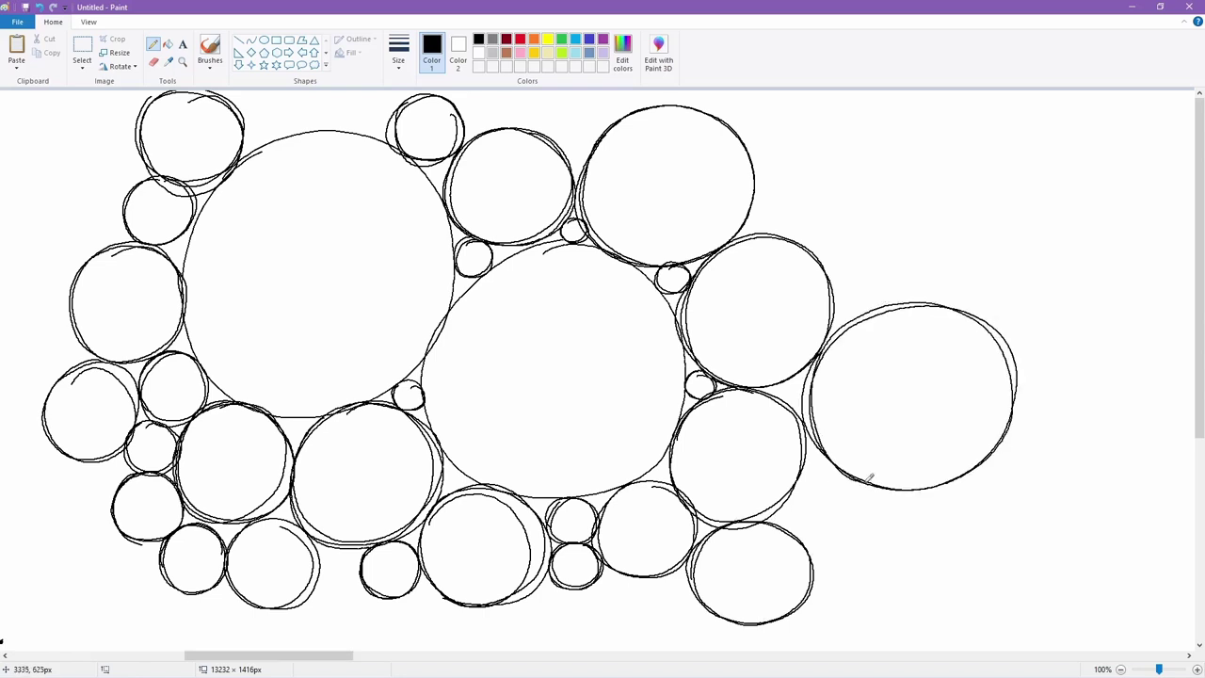
# Draw another large circle above the right-hand one and fill the gaps beside the pair with six smaller touching circles.
pyautogui.moveTo(911, 121)
pyautogui.mouseDown()
pyautogui.moveTo(849, 273)
pyautogui.moveTo(1025, 183)
pyautogui.moveTo(1019, 151)
pyautogui.mouseUp()
pyautogui.moveTo(771, 180)
pyautogui.mouseDown()
pyautogui.moveTo(815, 203)
pyautogui.moveTo(789, 171)
pyautogui.mouseUp()
pyautogui.moveTo(823, 155)
pyautogui.mouseDown()
pyautogui.moveTo(817, 175)
pyautogui.moveTo(812, 156)
pyautogui.mouseUp()
pyautogui.moveTo(766, 151)
pyautogui.mouseDown()
pyautogui.moveTo(765, 171)
pyautogui.moveTo(772, 154)
pyautogui.mouseUp()
pyautogui.moveTo(799, 101)
pyautogui.mouseDown()
pyautogui.moveTo(813, 154)
pyautogui.moveTo(774, 119)
pyautogui.mouseUp()
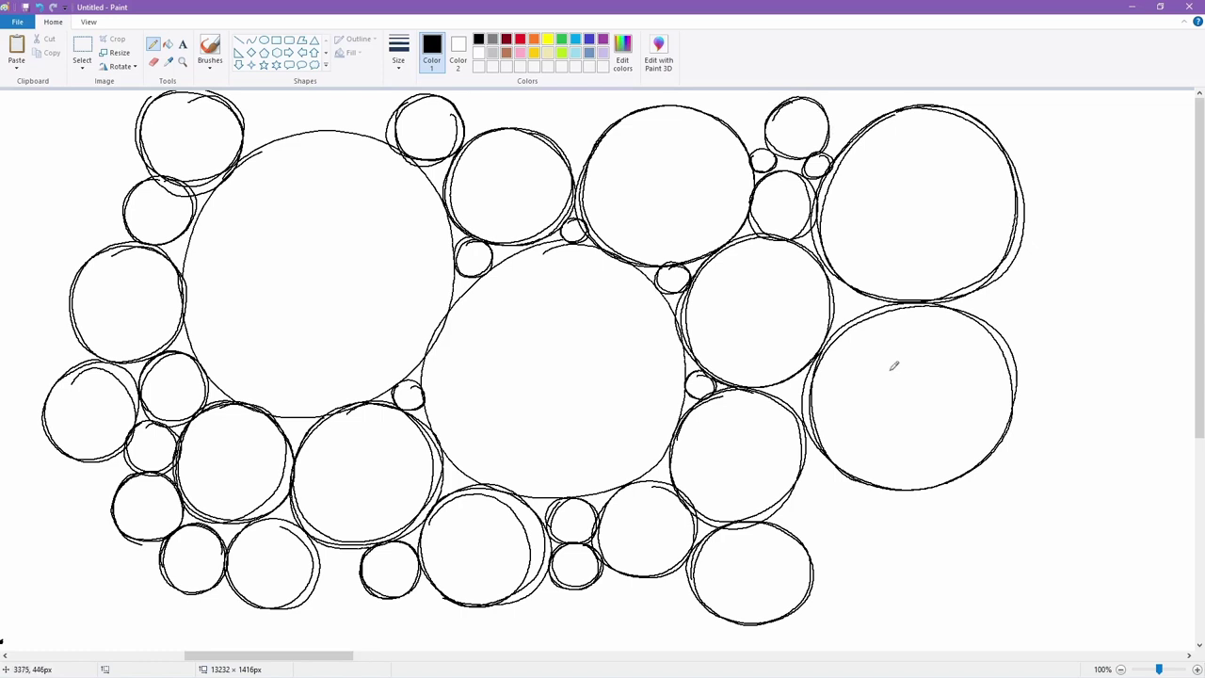
pyautogui.moveTo(849, 282)
pyautogui.mouseDown()
pyautogui.moveTo(841, 320)
pyautogui.moveTo(858, 284)
pyautogui.mouseUp()
pyautogui.moveTo(838, 471)
pyautogui.mouseDown()
pyautogui.moveTo(791, 499)
pyautogui.moveTo(794, 516)
pyautogui.mouseUp()
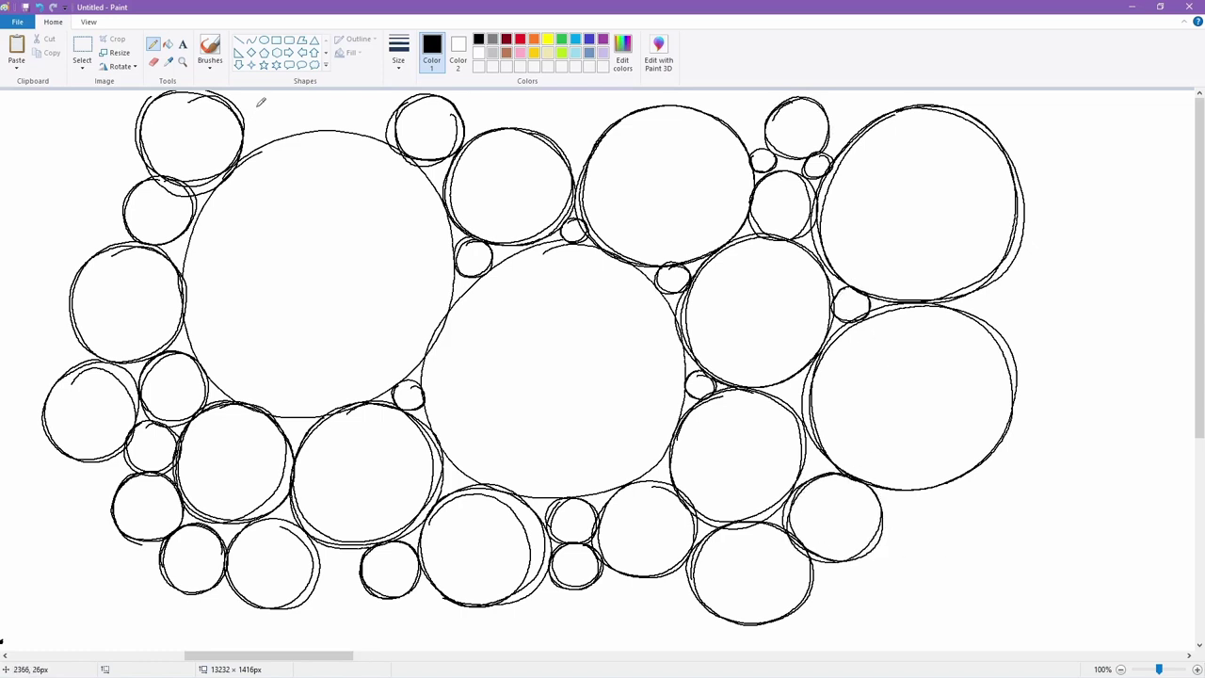
# Fill the space above the first large circle with four small circles and add one at the cluster's upper-left corner.
pyautogui.moveTo(261, 101); pyautogui.dragTo(273, 102)
pyautogui.moveTo(366, 94)
pyautogui.mouseDown()
pyautogui.moveTo(350, 124)
pyautogui.moveTo(369, 95)
pyautogui.mouseUp()
pyautogui.moveTo(309, 98)
pyautogui.mouseDown()
pyautogui.moveTo(290, 122)
pyautogui.moveTo(309, 100)
pyautogui.mouseUp()
pyautogui.moveTo(341, 104); pyautogui.dragTo(345, 109)
pyautogui.moveTo(81, 138)
pyautogui.mouseDown()
pyautogui.moveTo(140, 174)
pyautogui.moveTo(113, 122)
pyautogui.mouseUp()
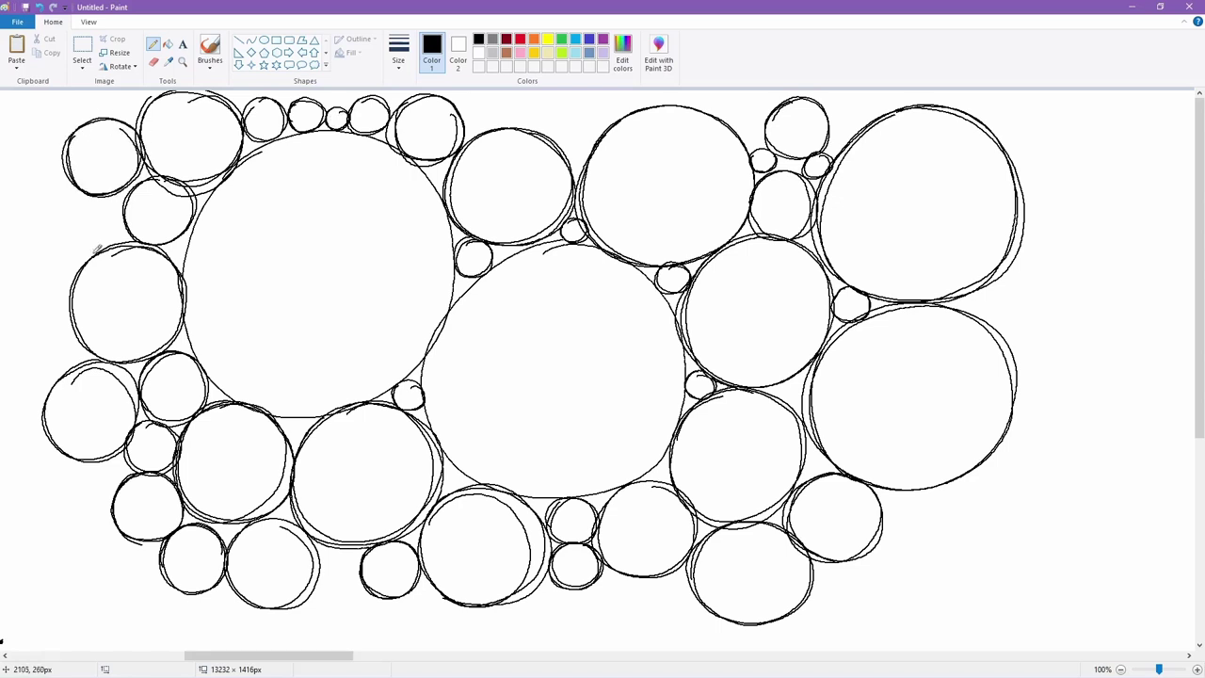
# Fill the remaining gaps along the cluster's left side and upper edge with small and medium touching circles.
pyautogui.moveTo(98, 188); pyautogui.dragTo(75, 238)
pyautogui.moveTo(566, 102); pyautogui.dragTo(576, 111)
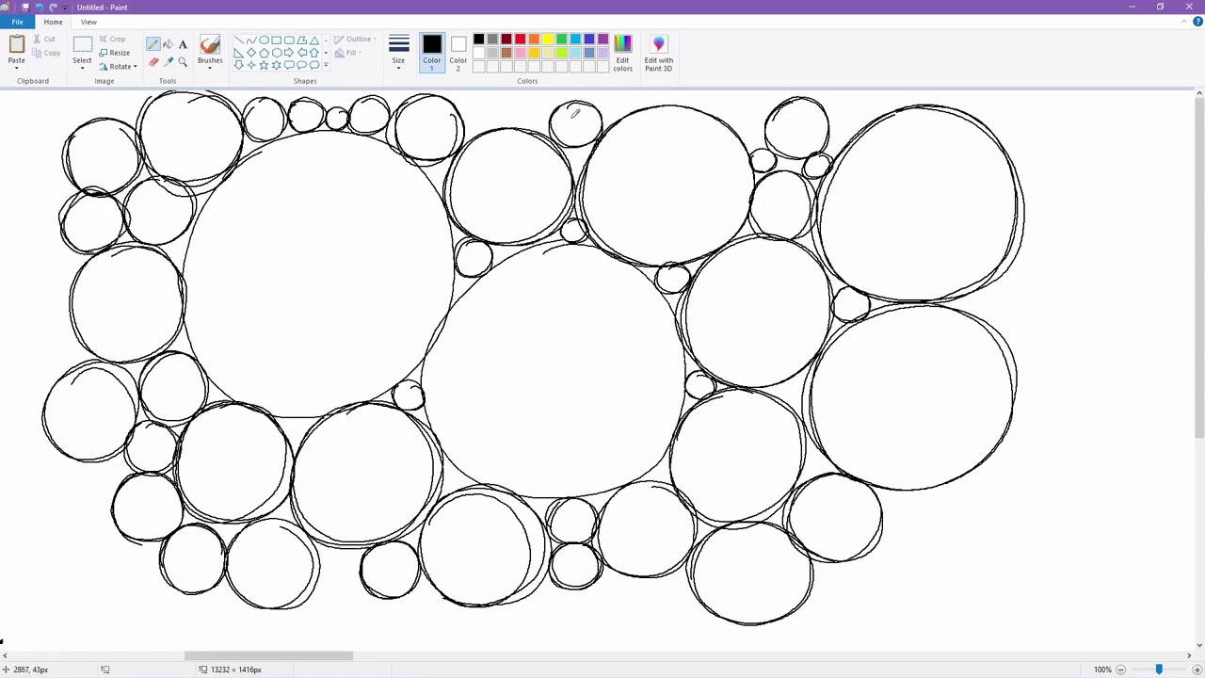
pyautogui.moveTo(476, 105); pyautogui.dragTo(482, 111)
pyautogui.moveTo(108, 456); pyautogui.dragTo(130, 471)
pyautogui.moveTo(24, 326)
pyautogui.mouseDown()
pyautogui.moveTo(79, 352)
pyautogui.moveTo(21, 356)
pyautogui.mouseUp()
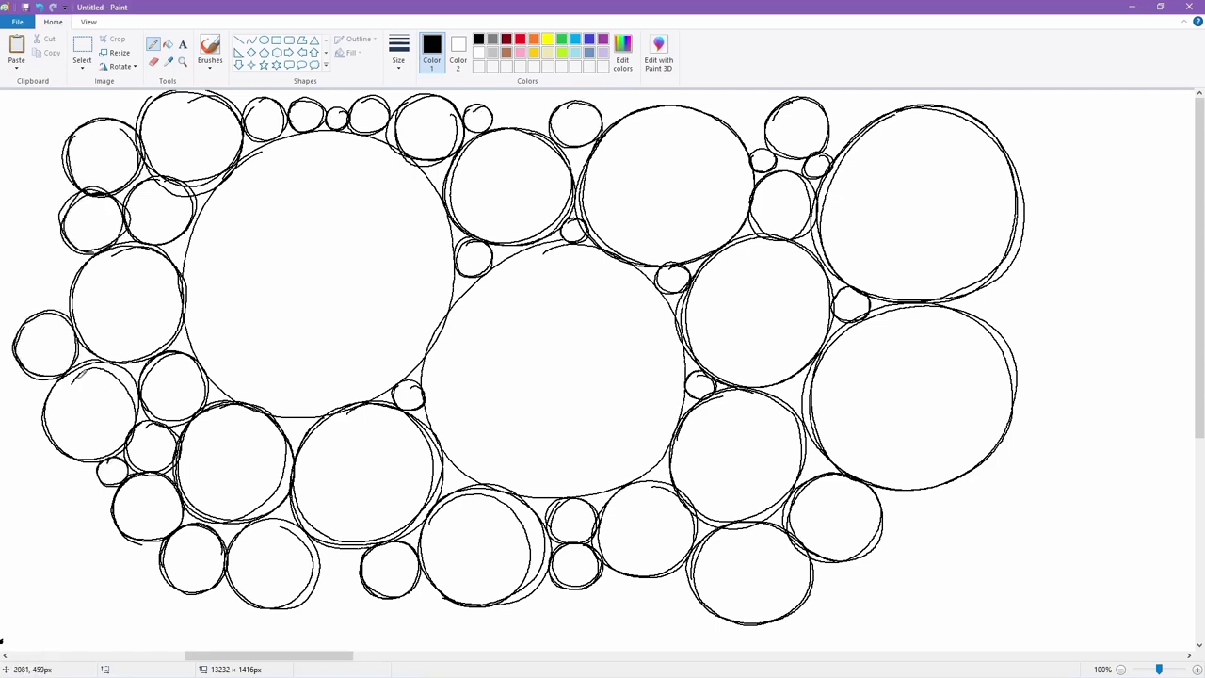
pyautogui.moveTo(125, 536)
pyautogui.mouseDown()
pyautogui.moveTo(159, 594)
pyautogui.moveTo(120, 543)
pyautogui.mouseUp()
pyautogui.moveTo(90, 463)
pyautogui.mouseDown()
pyautogui.moveTo(37, 485)
pyautogui.moveTo(101, 527)
pyautogui.moveTo(26, 492)
pyautogui.mouseUp()
pyautogui.moveTo(56, 239)
pyautogui.mouseDown()
pyautogui.moveTo(73, 268)
pyautogui.moveTo(54, 276)
pyautogui.mouseUp()
# Extend the cluster's right side with four larger circles and three small circles in the gaps around them.
pyautogui.moveTo(911, 491)
pyautogui.mouseDown()
pyautogui.moveTo(876, 568)
pyautogui.moveTo(960, 481)
pyautogui.moveTo(949, 631)
pyautogui.mouseUp()
pyautogui.moveTo(1035, 405)
pyautogui.mouseDown()
pyautogui.moveTo(1060, 532)
pyautogui.moveTo(1041, 533)
pyautogui.moveTo(1085, 543)
pyautogui.mouseUp()
pyautogui.moveTo(1069, 267)
pyautogui.mouseDown()
pyautogui.moveTo(1148, 339)
pyautogui.moveTo(1057, 380)
pyautogui.mouseUp()
pyautogui.moveTo(1015, 322)
pyautogui.mouseDown()
pyautogui.moveTo(1146, 294)
pyautogui.moveTo(987, 320)
pyautogui.moveTo(1017, 283)
pyautogui.mouseUp()
pyautogui.moveTo(1031, 212)
pyautogui.mouseDown()
pyautogui.moveTo(1092, 119)
pyautogui.moveTo(1036, 189)
pyautogui.moveTo(1055, 132)
pyautogui.mouseUp()
pyautogui.moveTo(1017, 106); pyautogui.dragTo(1021, 117)
pyautogui.moveTo(1083, 541)
pyautogui.mouseDown()
pyautogui.moveTo(1050, 584)
pyautogui.moveTo(1102, 546)
pyautogui.mouseUp()
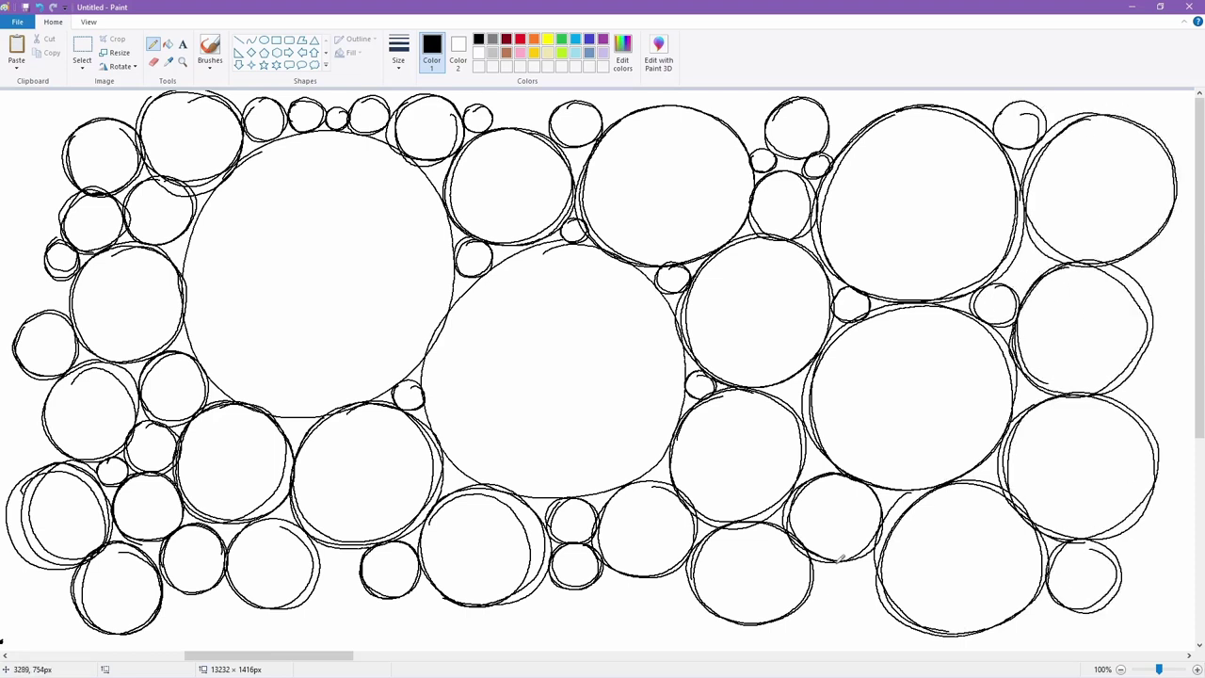
# Fill the gaps along the cluster's lower edge with small circles and add one at its upper-left corner.
pyautogui.moveTo(838, 560)
pyautogui.mouseDown()
pyautogui.moveTo(862, 621)
pyautogui.moveTo(838, 557)
pyautogui.mouseUp()
pyautogui.moveTo(875, 605); pyautogui.dragTo(880, 612)
pyautogui.moveTo(335, 550); pyautogui.dragTo(345, 556)
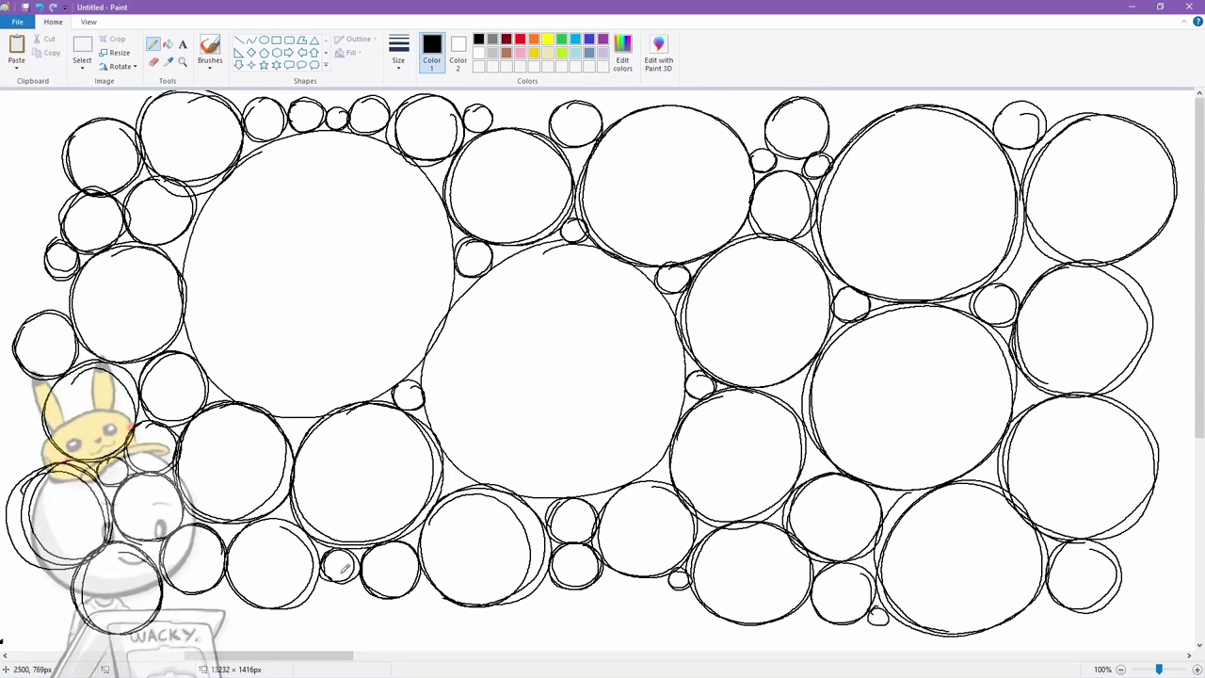
pyautogui.moveTo(43, 108)
pyautogui.mouseDown()
pyautogui.moveTo(68, 130)
pyautogui.moveTo(51, 135)
pyautogui.mouseUp()
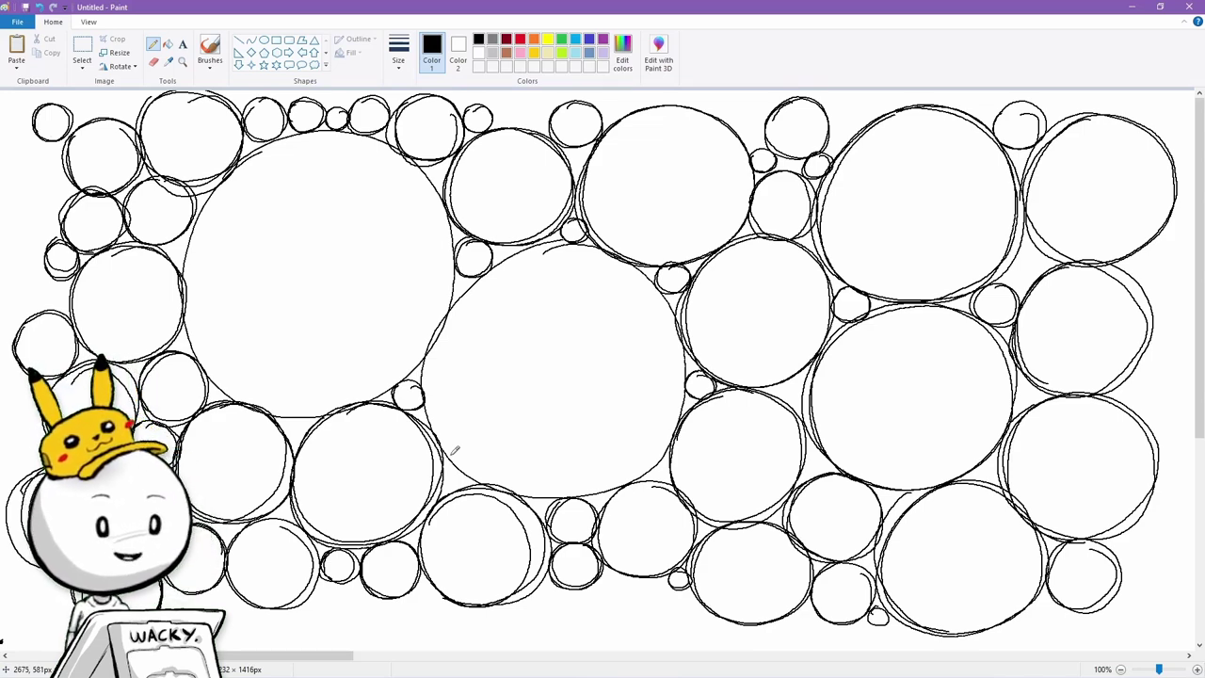
# Write the heading "Basic Shapes" by hand in a blank area of the canvas and sketch a square beneath it.
pyautogui.moveTo(293, 656); pyautogui.dragTo(443, 664)
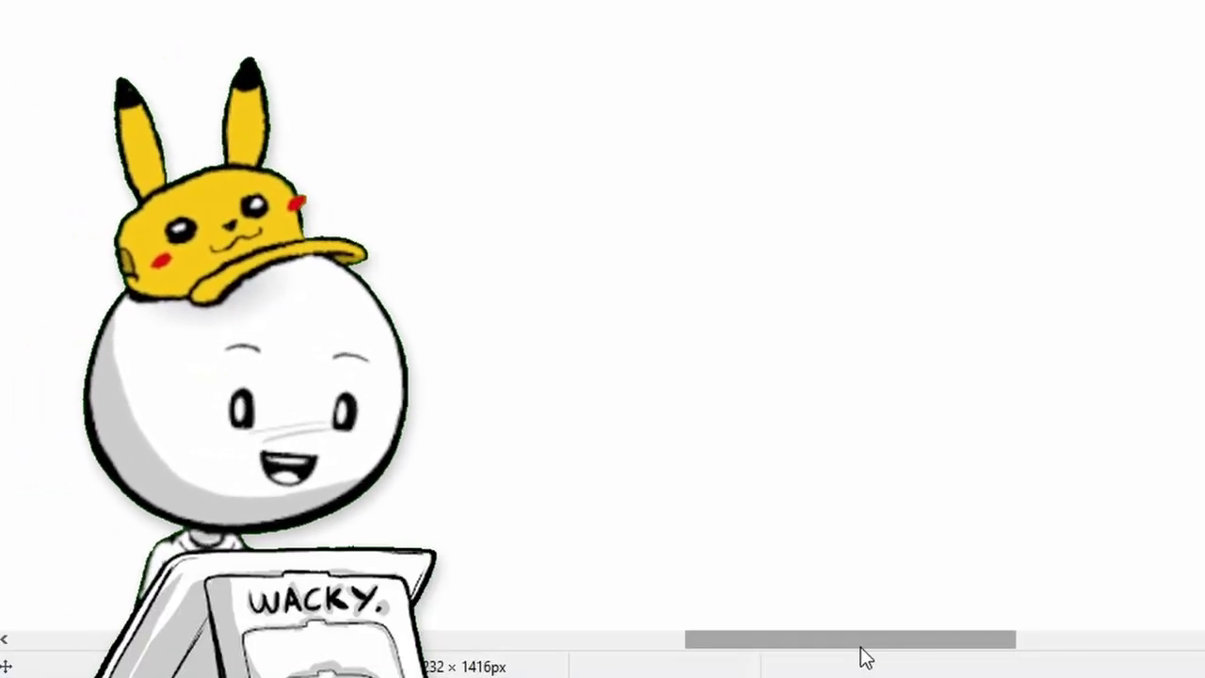
pyautogui.moveTo(19, 94)
pyautogui.mouseDown()
pyautogui.moveTo(21, 128)
pyautogui.moveTo(60, 122)
pyautogui.mouseUp()
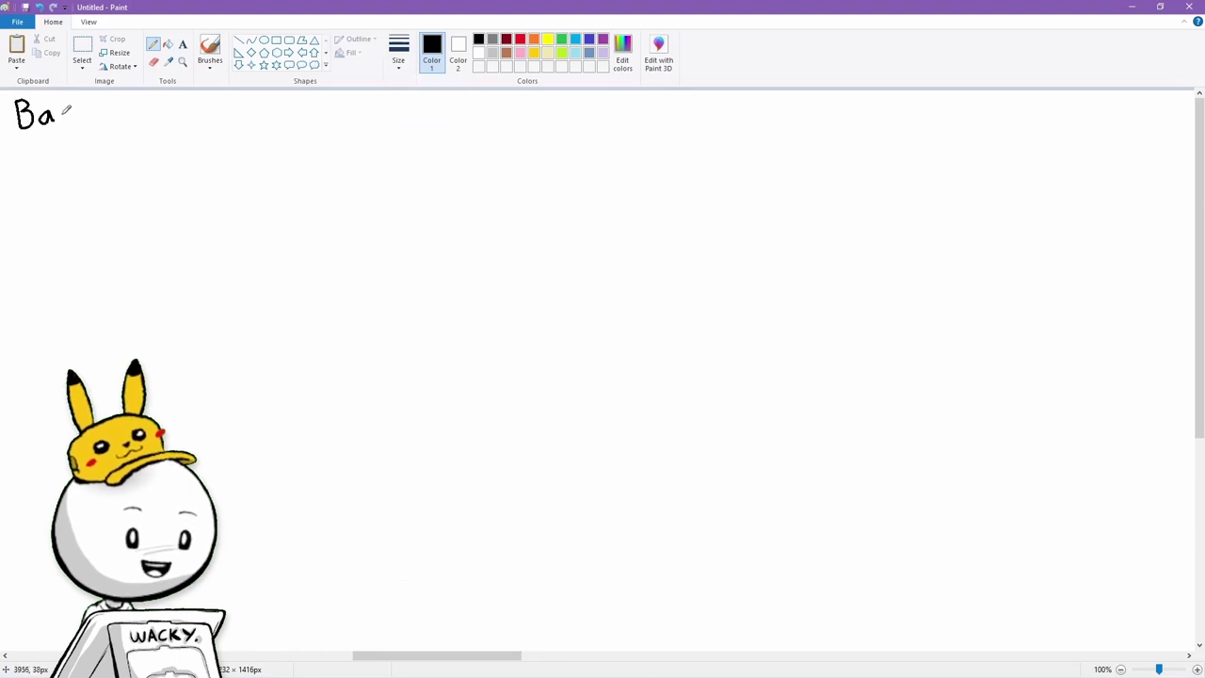
pyautogui.click(85, 98)
pyautogui.moveTo(83, 108)
pyautogui.mouseDown()
pyautogui.moveTo(83, 122)
pyautogui.moveTo(134, 121)
pyautogui.mouseUp()
pyautogui.moveTo(160, 96); pyautogui.dragTo(165, 106)
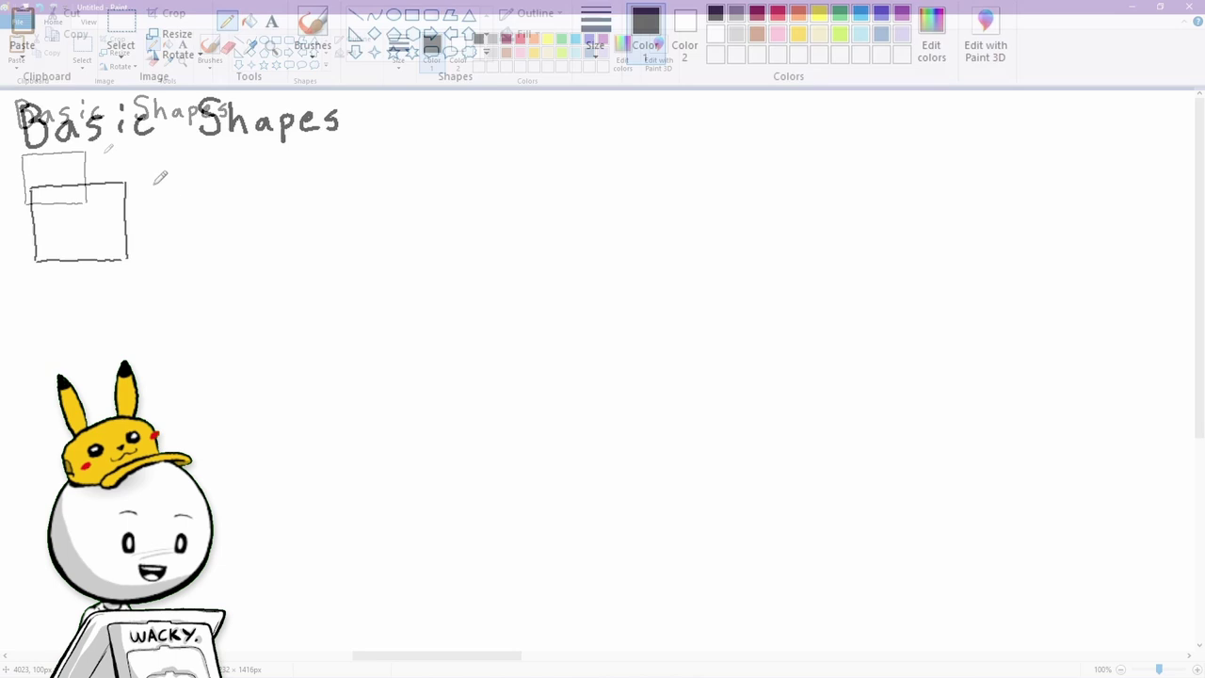
# Continue the row under the heading with the second, third and fourth squares of similar size.
pyautogui.moveTo(105, 153); pyautogui.dragTo(104, 207)
pyautogui.moveTo(176, 178)
pyautogui.mouseDown()
pyautogui.moveTo(254, 179)
pyautogui.moveTo(251, 253)
pyautogui.mouseUp()
pyautogui.moveTo(158, 260); pyautogui.dragTo(255, 259)
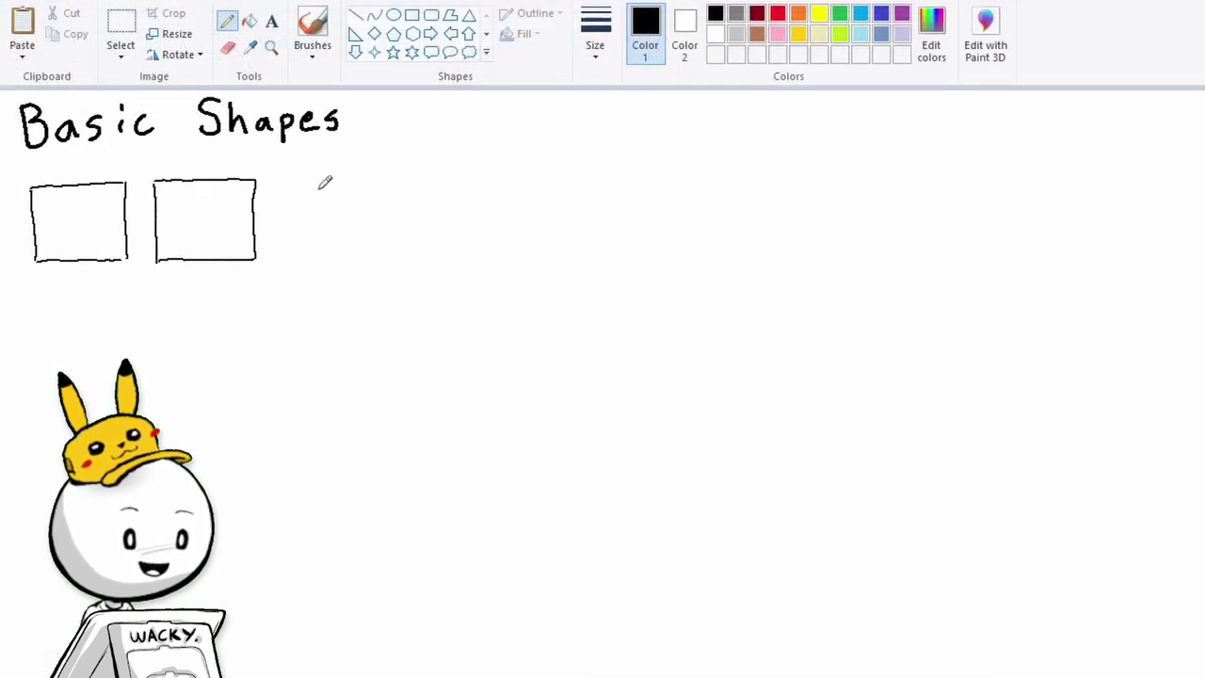
pyautogui.moveTo(283, 179); pyautogui.dragTo(285, 258)
pyautogui.moveTo(284, 178)
pyautogui.mouseDown()
pyautogui.moveTo(376, 175)
pyautogui.moveTo(385, 256)
pyautogui.mouseUp()
pyautogui.moveTo(284, 259); pyautogui.dragTo(386, 257)
pyautogui.moveTo(404, 178); pyautogui.dragTo(404, 259)
pyautogui.moveTo(404, 177); pyautogui.dragTo(502, 178)
pyautogui.moveTo(502, 179); pyautogui.dragTo(500, 254)
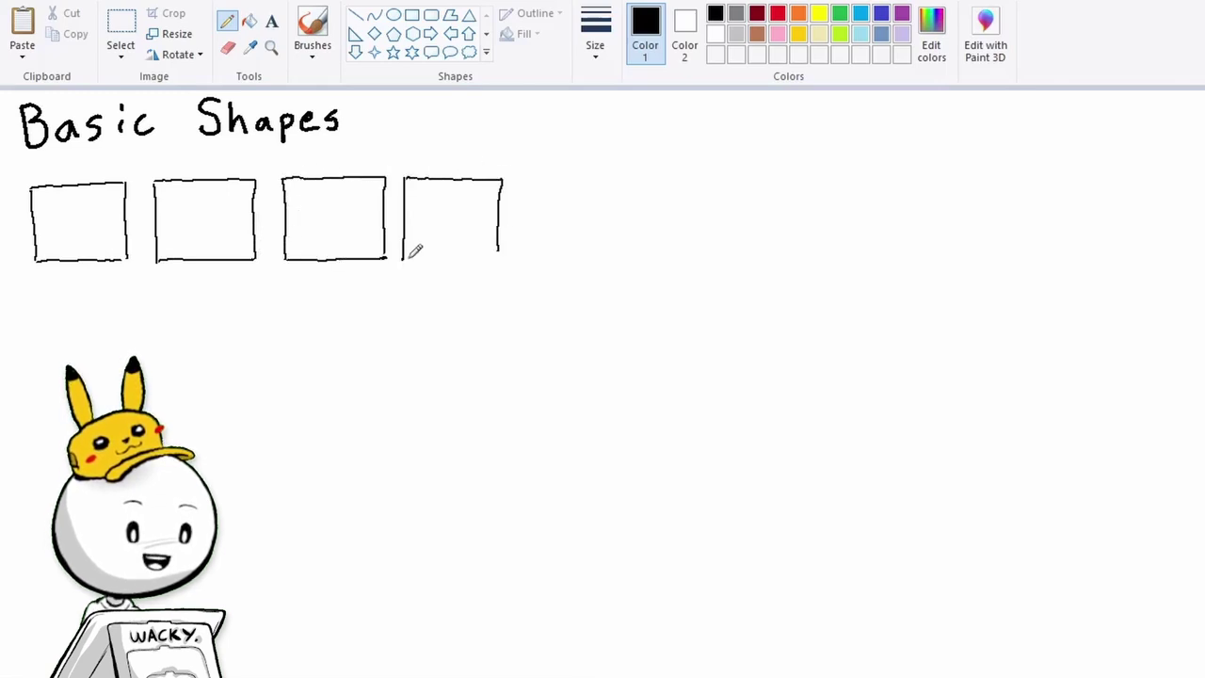
pyautogui.moveTo(404, 257); pyautogui.dragTo(502, 256)
# Sketch the fifth to eighth squares of the row, keeping them aligned and evenly spaced.
pyautogui.moveTo(516, 177); pyautogui.dragTo(516, 256)
pyautogui.moveTo(516, 176)
pyautogui.mouseDown()
pyautogui.moveTo(612, 175)
pyautogui.moveTo(610, 250)
pyautogui.mouseUp()
pyautogui.moveTo(516, 256); pyautogui.dragTo(611, 255)
pyautogui.moveTo(627, 176); pyautogui.dragTo(624, 254)
pyautogui.moveTo(627, 173)
pyautogui.mouseDown()
pyautogui.moveTo(715, 172)
pyautogui.moveTo(714, 252)
pyautogui.mouseUp()
pyautogui.moveTo(625, 254); pyautogui.dragTo(714, 252)
pyautogui.moveTo(735, 174)
pyautogui.mouseDown()
pyautogui.moveTo(733, 254)
pyautogui.moveTo(828, 171)
pyautogui.mouseUp()
pyautogui.moveTo(829, 172); pyautogui.dragTo(828, 252)
pyautogui.moveTo(735, 255); pyautogui.dragTo(825, 253)
pyautogui.moveTo(844, 172)
pyautogui.mouseDown()
pyautogui.moveTo(843, 252)
pyautogui.moveTo(926, 173)
pyautogui.moveTo(925, 247)
pyautogui.mouseUp()
pyautogui.moveTo(844, 252); pyautogui.dragTo(925, 248)
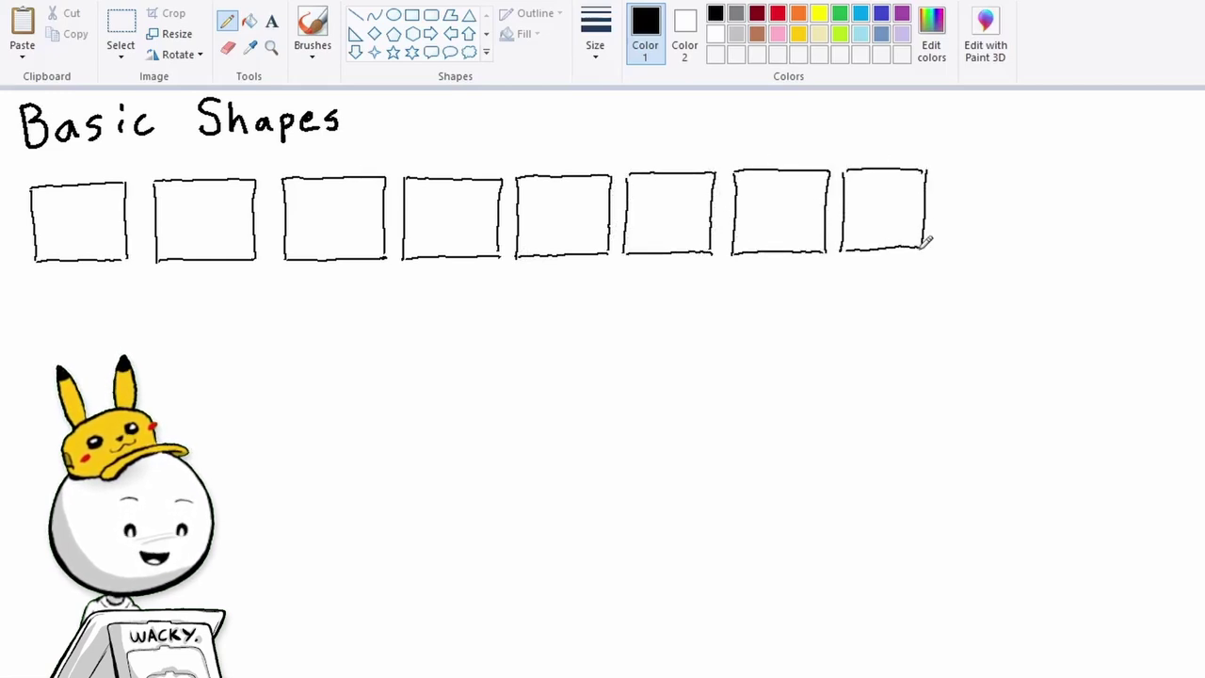
# Complete the row of twelve squares by sketching the last four.
pyautogui.moveTo(941, 172)
pyautogui.mouseDown()
pyautogui.moveTo(938, 252)
pyautogui.moveTo(1028, 170)
pyautogui.mouseUp()
pyautogui.moveTo(1028, 171); pyautogui.dragTo(1027, 247)
pyautogui.moveTo(939, 252); pyautogui.dragTo(1026, 250)
pyautogui.moveTo(1049, 171); pyautogui.dragTo(1045, 251)
pyautogui.moveTo(1048, 169); pyautogui.dragTo(1134, 168)
pyautogui.moveTo(1135, 168); pyautogui.dragTo(1133, 246)
pyautogui.moveTo(1047, 250); pyautogui.dragTo(1133, 249)
pyautogui.moveTo(1154, 170); pyautogui.dragTo(1152, 247)
pyautogui.moveTo(1155, 170); pyautogui.dragTo(1204, 169)
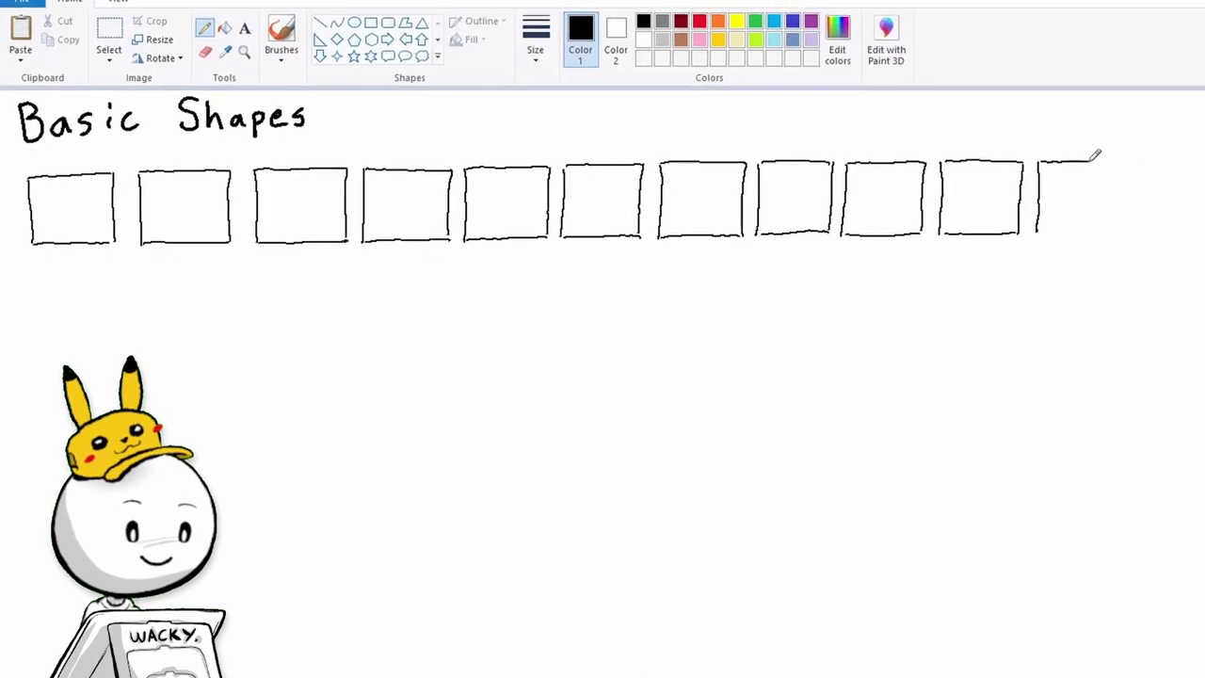
pyautogui.moveTo(1090, 161); pyautogui.dragTo(1115, 161)
pyautogui.moveTo(1116, 162); pyautogui.dragTo(1112, 232)
pyautogui.moveTo(1038, 233); pyautogui.dragTo(1113, 232)
pyautogui.moveTo(1131, 163); pyautogui.dragTo(1128, 231)
pyautogui.moveTo(1017, 142)
pyautogui.mouseDown()
pyautogui.moveTo(987, 197)
pyautogui.moveTo(947, 208)
pyautogui.mouseUp()
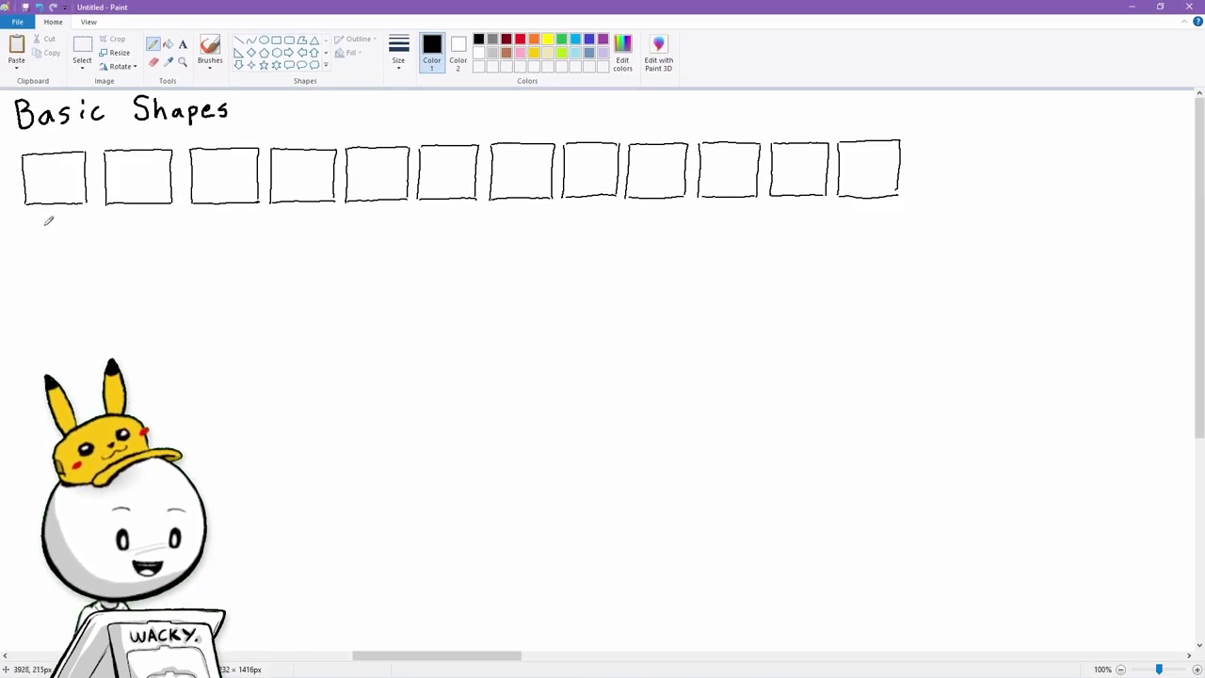
# Sketch a row of thirteen triangles directly beneath the squares.
pyautogui.moveTo(25, 264)
pyautogui.mouseDown()
pyautogui.moveTo(62, 210)
pyautogui.moveTo(88, 253)
pyautogui.moveTo(23, 265)
pyautogui.mouseUp()
pyautogui.moveTo(97, 262)
pyautogui.mouseDown()
pyautogui.moveTo(145, 223)
pyautogui.moveTo(205, 253)
pyautogui.moveTo(259, 235)
pyautogui.moveTo(243, 254)
pyautogui.moveTo(321, 242)
pyautogui.moveTo(319, 253)
pyautogui.moveTo(417, 206)
pyautogui.moveTo(440, 251)
pyautogui.moveTo(487, 203)
pyautogui.moveTo(510, 247)
pyautogui.moveTo(602, 226)
pyautogui.moveTo(586, 246)
pyautogui.moveTo(688, 206)
pyautogui.moveTo(707, 247)
pyautogui.moveTo(782, 223)
pyautogui.moveTo(827, 243)
pyautogui.moveTo(891, 215)
pyautogui.moveTo(876, 242)
pyautogui.moveTo(918, 242)
pyautogui.mouseUp()
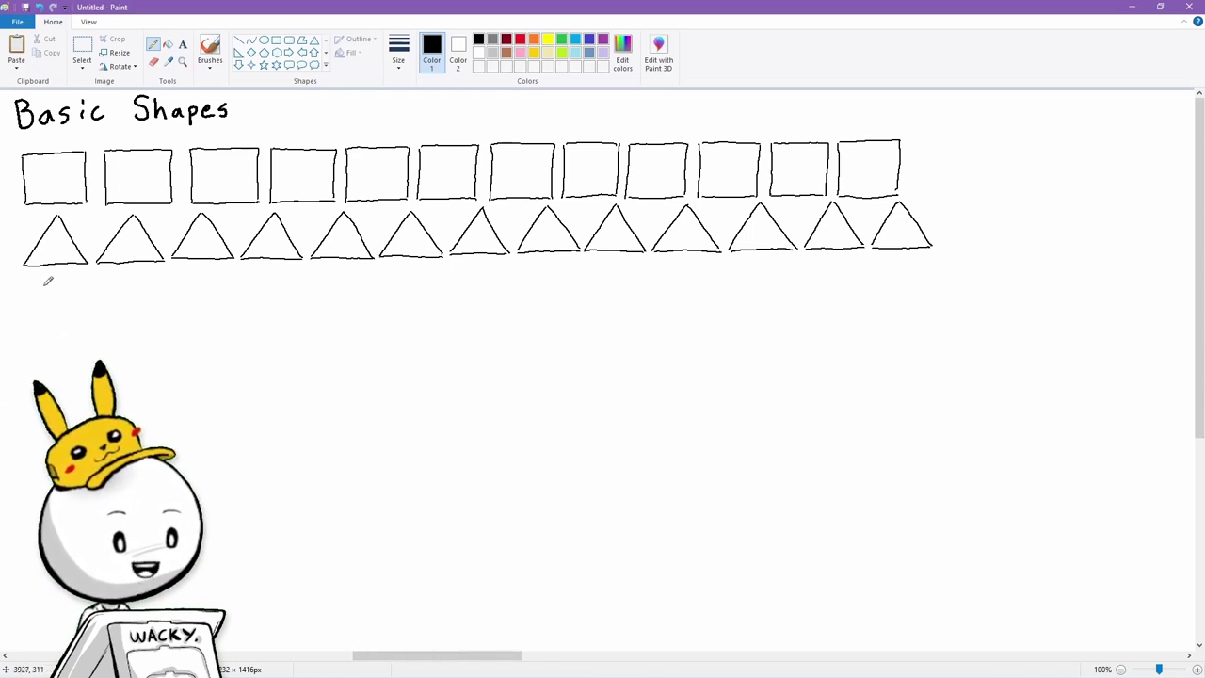
# Sketch a row of thirteen black circles beneath the triangles.
pyautogui.moveTo(38, 287); pyautogui.dragTo(31, 321)
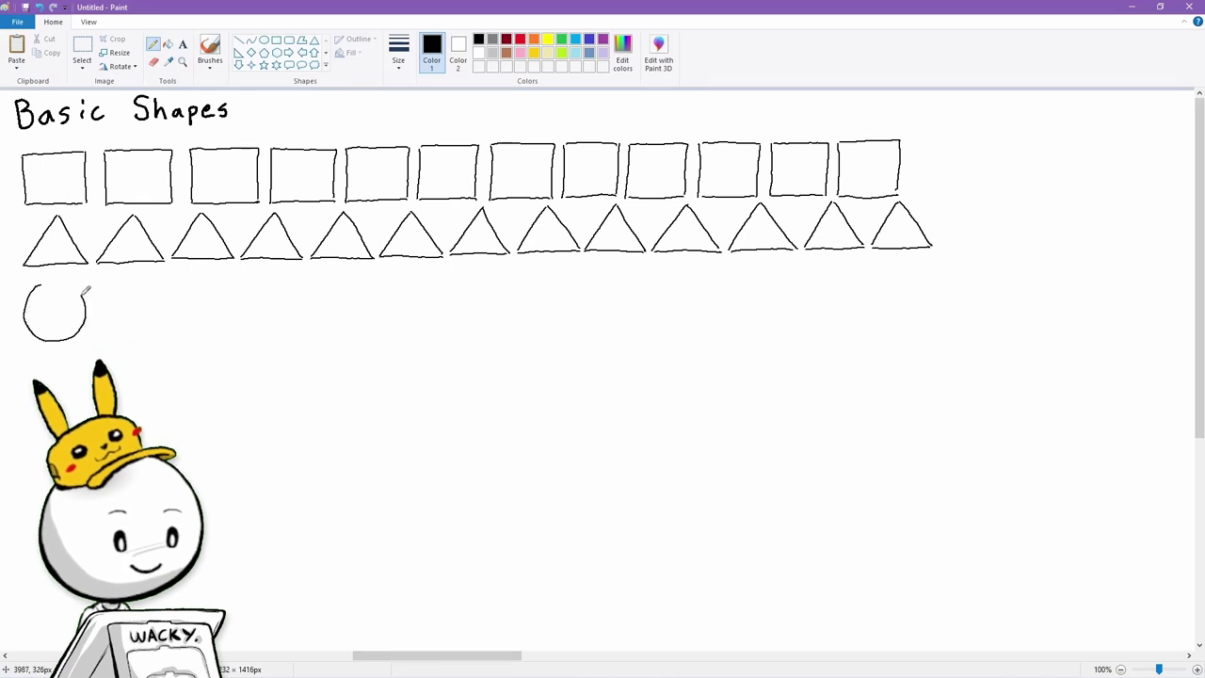
pyautogui.moveTo(117, 282)
pyautogui.mouseDown()
pyautogui.moveTo(166, 292)
pyautogui.moveTo(120, 278)
pyautogui.mouseUp()
pyautogui.moveTo(185, 279)
pyautogui.mouseDown()
pyautogui.moveTo(227, 327)
pyautogui.moveTo(303, 314)
pyautogui.moveTo(260, 277)
pyautogui.mouseUp()
pyautogui.click(524, 40)
pyautogui.click(478, 39)
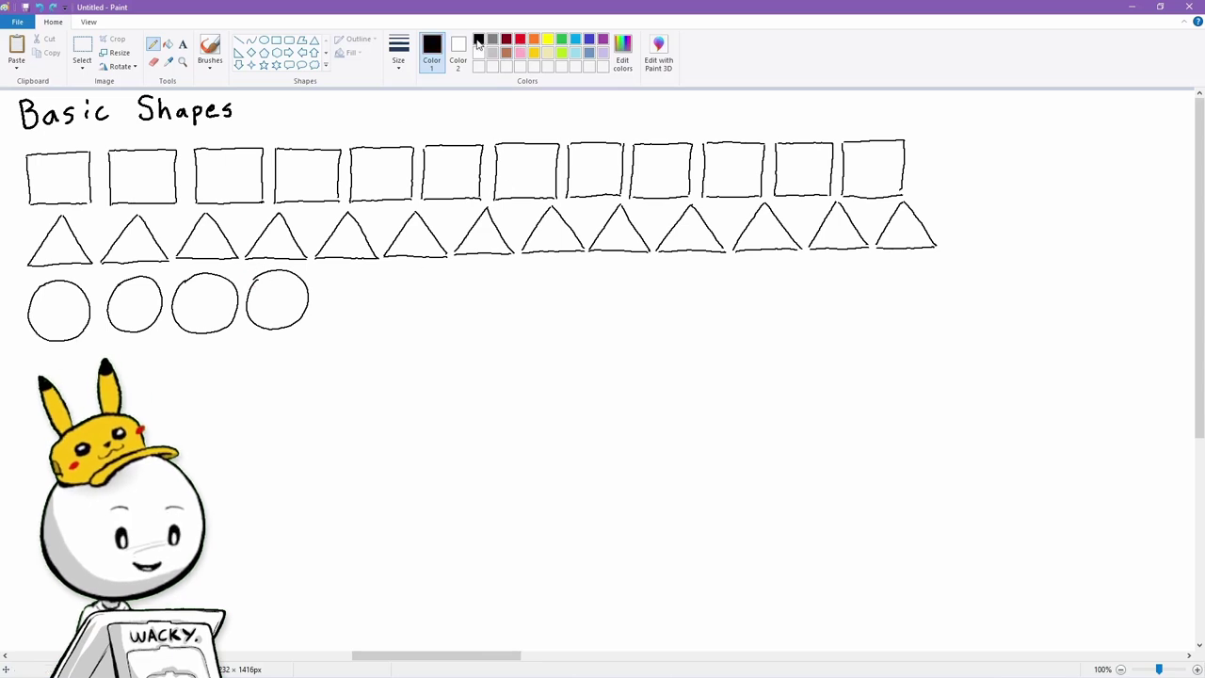
pyautogui.moveTo(334, 271)
pyautogui.mouseDown()
pyautogui.moveTo(322, 282)
pyautogui.moveTo(337, 273)
pyautogui.mouseUp()
pyautogui.moveTo(425, 273)
pyautogui.mouseDown()
pyautogui.moveTo(441, 275)
pyautogui.moveTo(425, 270)
pyautogui.mouseUp()
pyautogui.moveTo(471, 271)
pyautogui.mouseDown()
pyautogui.moveTo(500, 318)
pyautogui.moveTo(509, 269)
pyautogui.mouseUp()
pyautogui.moveTo(542, 268)
pyautogui.mouseDown()
pyautogui.moveTo(529, 306)
pyautogui.moveTo(544, 266)
pyautogui.moveTo(787, 273)
pyautogui.moveTo(749, 262)
pyautogui.mouseUp()
pyautogui.moveTo(824, 260)
pyautogui.mouseDown()
pyautogui.moveTo(828, 311)
pyautogui.moveTo(824, 259)
pyautogui.mouseUp()
pyautogui.moveTo(889, 260)
pyautogui.mouseDown()
pyautogui.moveTo(885, 311)
pyautogui.moveTo(888, 260)
pyautogui.mouseUp()
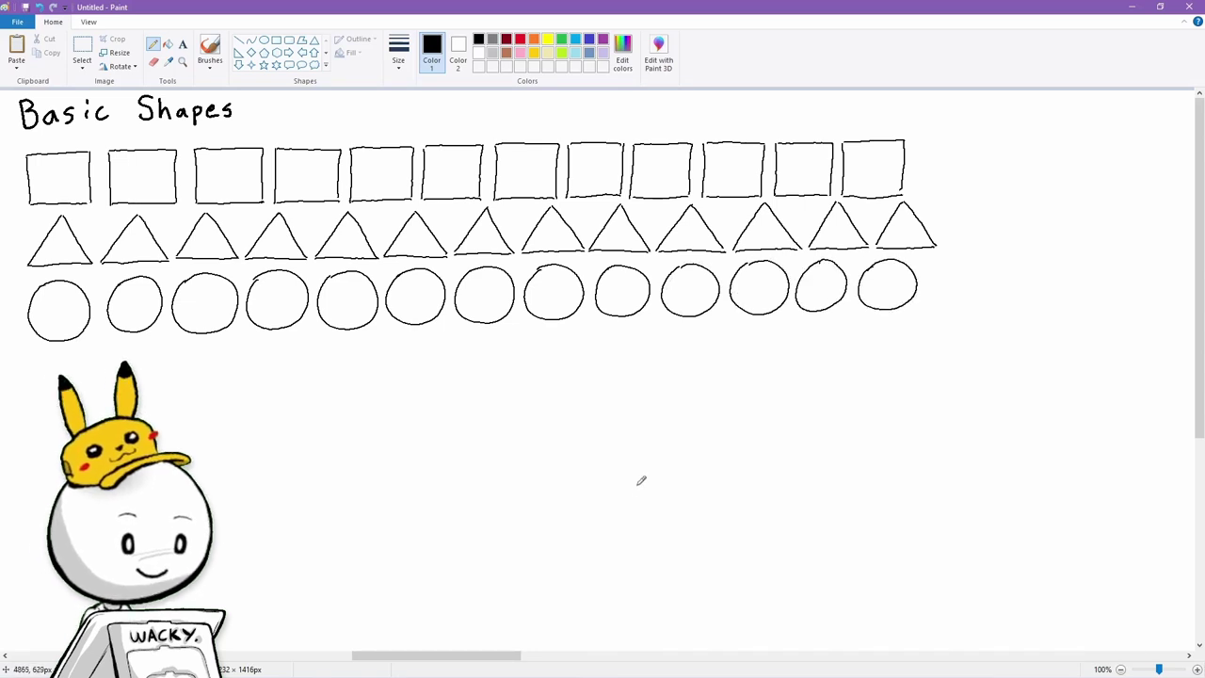
# Set the pencil to the thickest line size and write the heading "3D Shapes" below the circles.
pyautogui.click(403, 66)
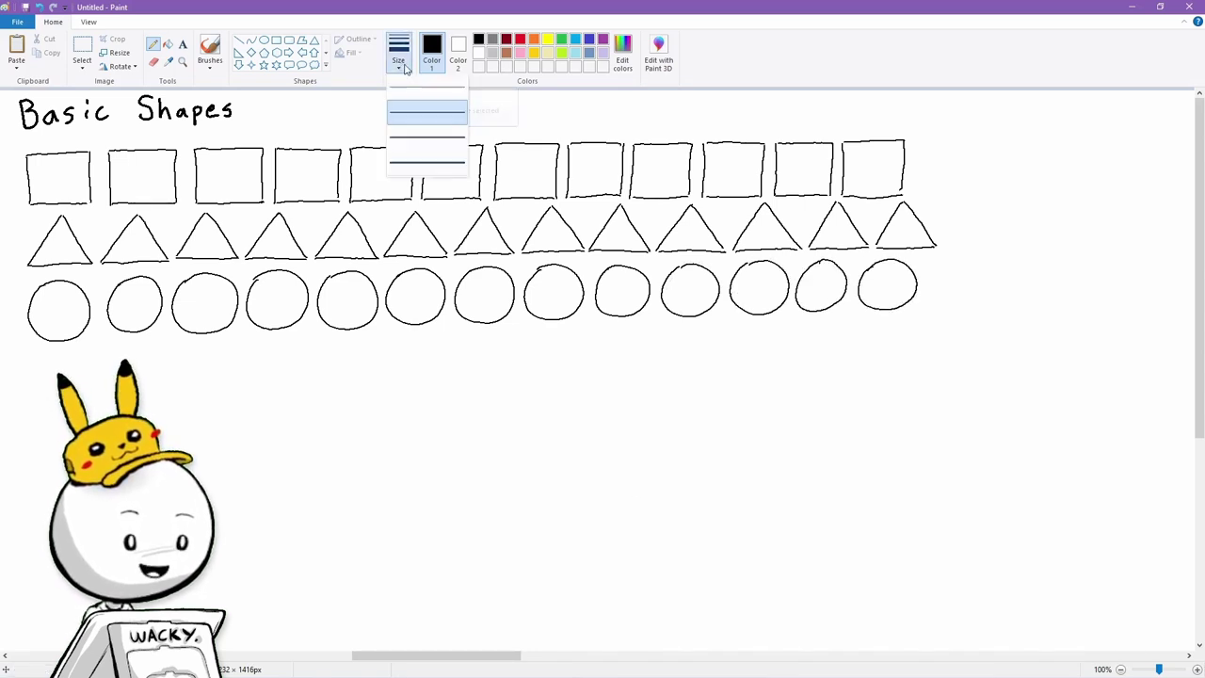
pyautogui.click(411, 165)
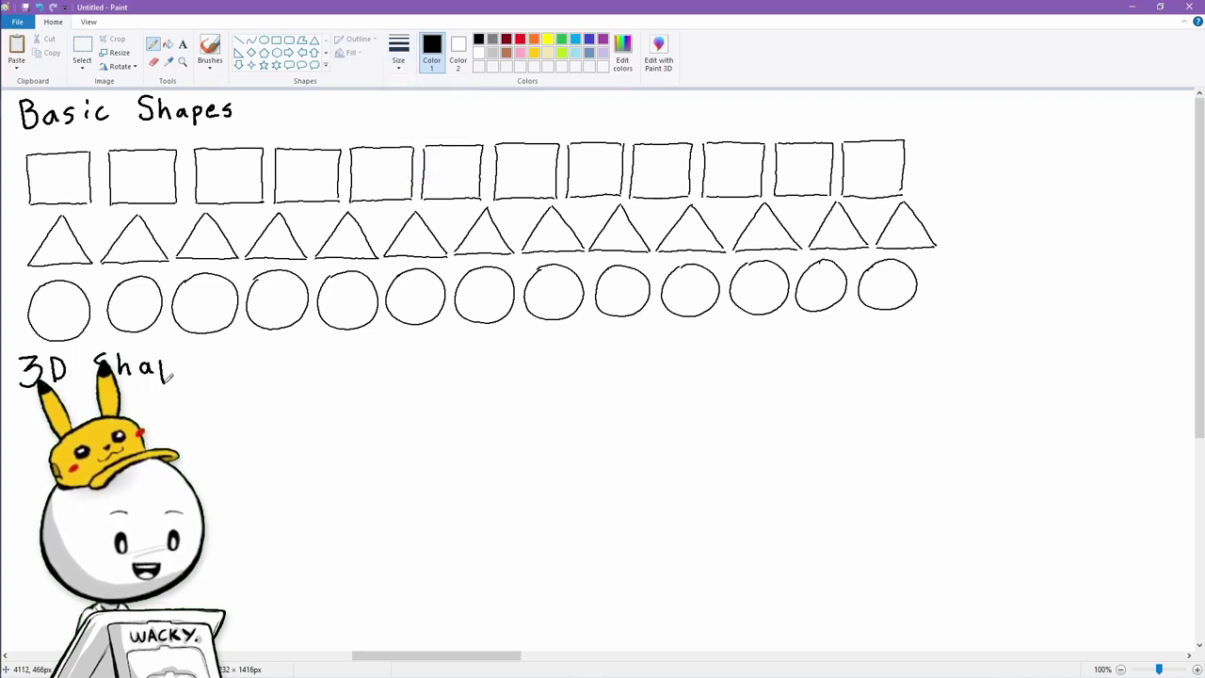
pyautogui.moveTo(161, 362); pyautogui.dragTo(163, 373)
pyautogui.moveTo(178, 363); pyautogui.dragTo(198, 367)
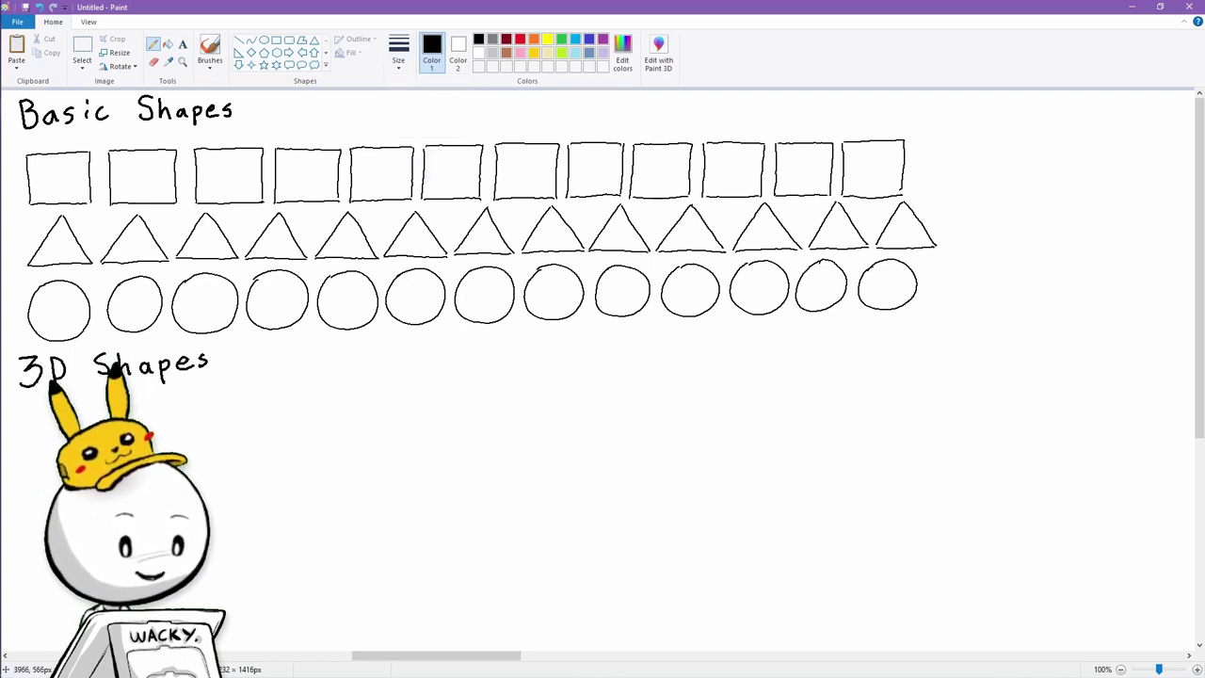
# Draw a light-gray horizontal line across a blank canvas area, label it "horizon" and mark a central point labelled "VP".
pyautogui.moveTo(431, 659); pyautogui.dragTo(565, 669)
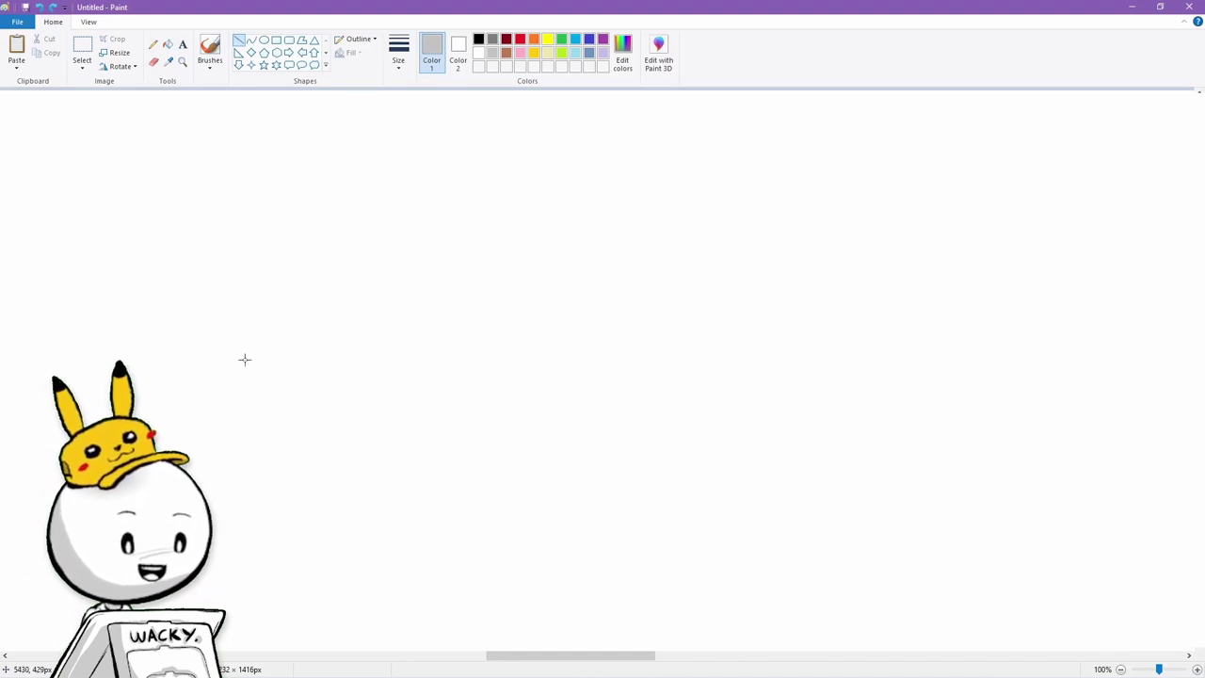
pyautogui.moveTo(237, 362)
pyautogui.mouseDown()
pyautogui.moveTo(1011, 358)
pyautogui.moveTo(756, 350)
pyautogui.moveTo(928, 358)
pyautogui.mouseUp()
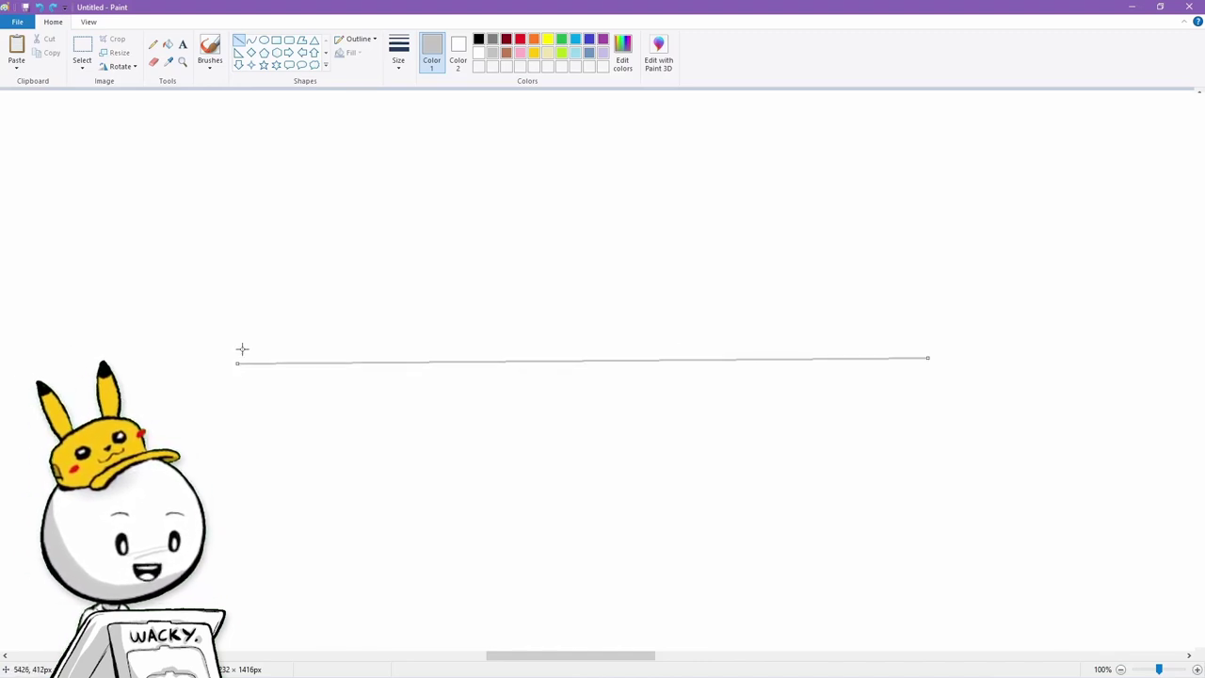
pyautogui.moveTo(238, 364)
pyautogui.mouseDown()
pyautogui.moveTo(743, 356)
pyautogui.moveTo(954, 371)
pyautogui.moveTo(930, 358)
pyautogui.moveTo(1022, 350)
pyautogui.mouseUp()
pyautogui.press('Escape')
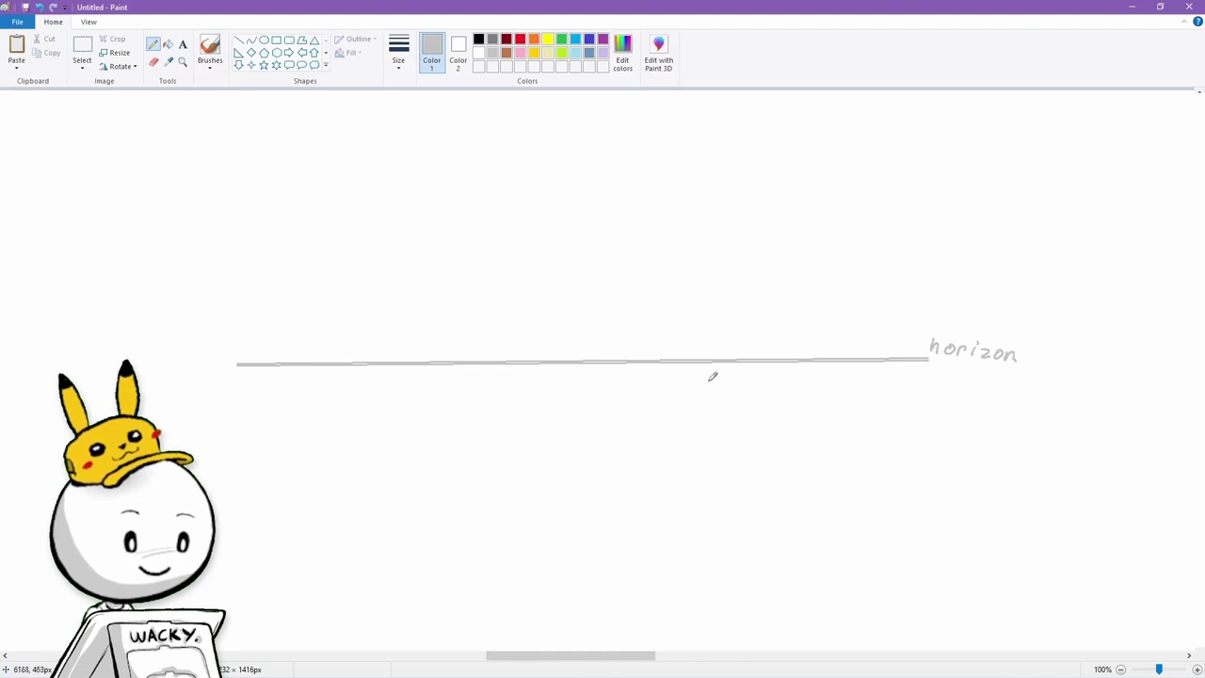
pyautogui.moveTo(593, 344); pyautogui.dragTo(606, 344)
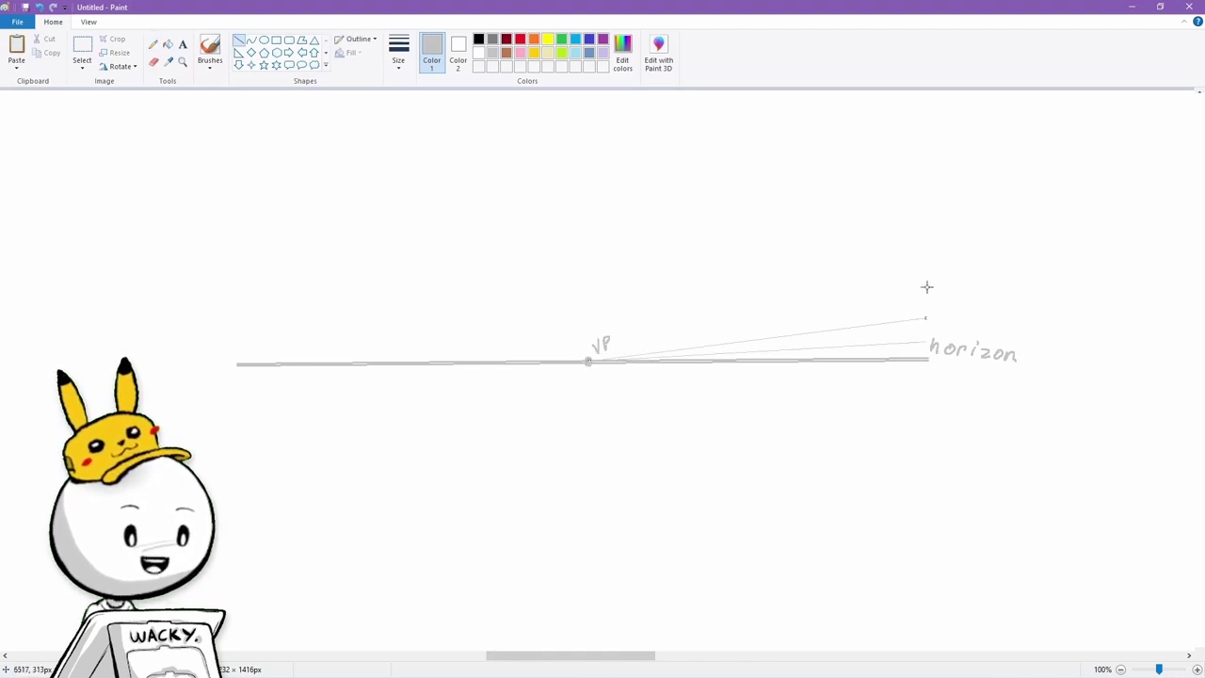
# Draw thin light-gray straight guide lines radiating from the vanishing point in all directions above and below the horizon.
pyautogui.moveTo(929, 281); pyautogui.dragTo(588, 362)
pyautogui.moveTo(932, 236); pyautogui.dragTo(622, 345)
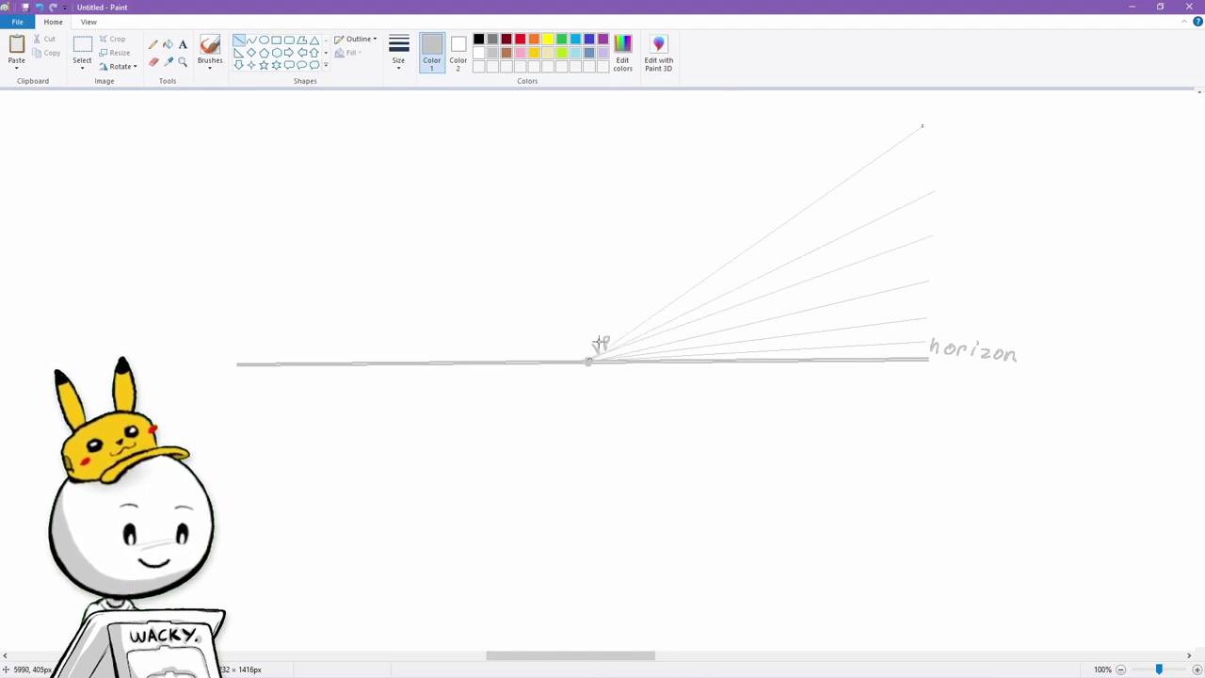
pyautogui.moveTo(833, 111); pyautogui.dragTo(588, 362)
pyautogui.moveTo(233, 265); pyautogui.dragTo(589, 362)
pyautogui.moveTo(236, 328); pyautogui.dragTo(588, 361)
pyautogui.moveTo(276, 616); pyautogui.dragTo(589, 361)
pyautogui.moveTo(369, 633); pyautogui.dragTo(589, 363)
pyautogui.moveTo(852, 618); pyautogui.dragTo(589, 362)
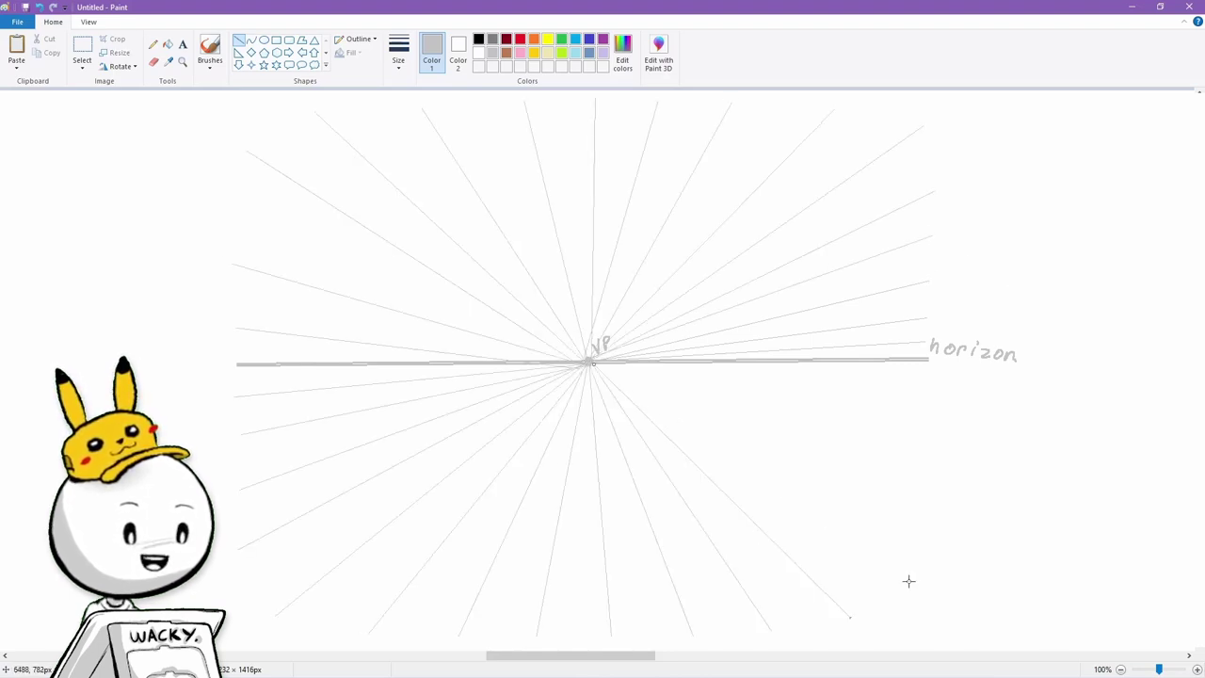
pyautogui.moveTo(917, 585); pyautogui.dragTo(590, 362)
pyautogui.moveTo(923, 369); pyautogui.dragTo(592, 363)
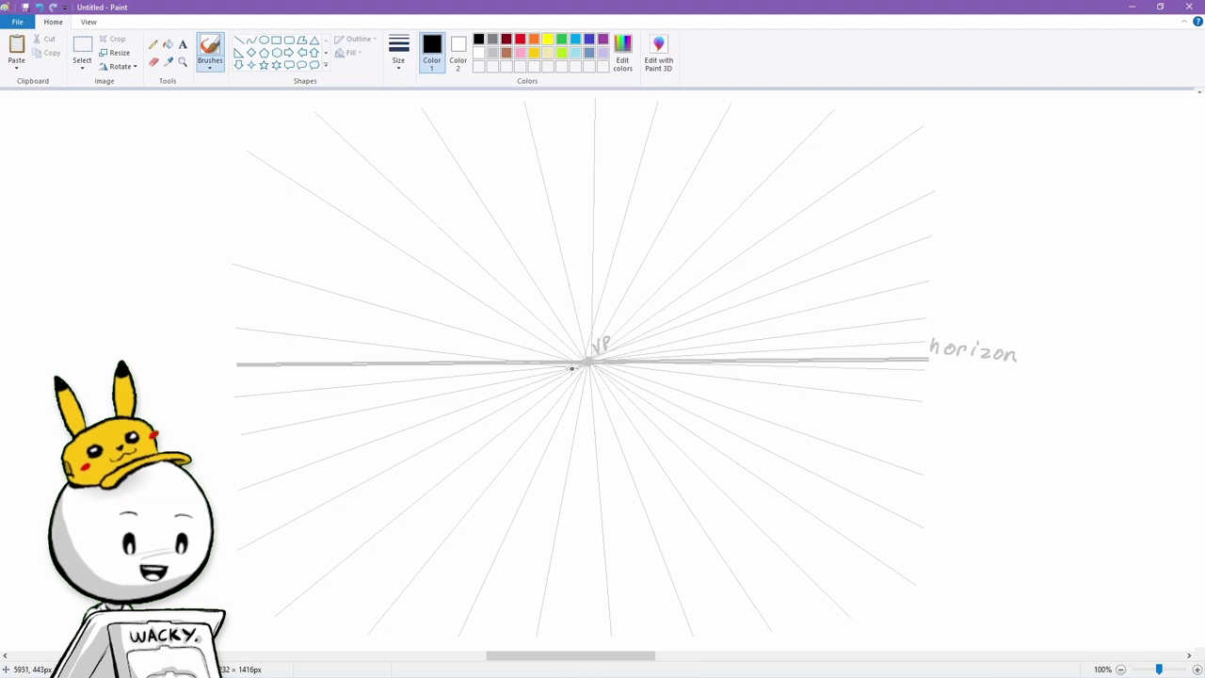
# Write "1 pt." with a black brush at the upper right of the perspective grid.
pyautogui.moveTo(950, 132); pyautogui.dragTo(954, 120)
pyautogui.moveTo(969, 105)
pyautogui.mouseDown()
pyautogui.moveTo(971, 127)
pyautogui.moveTo(977, 112)
pyautogui.mouseUp()
pyautogui.click(981, 121)
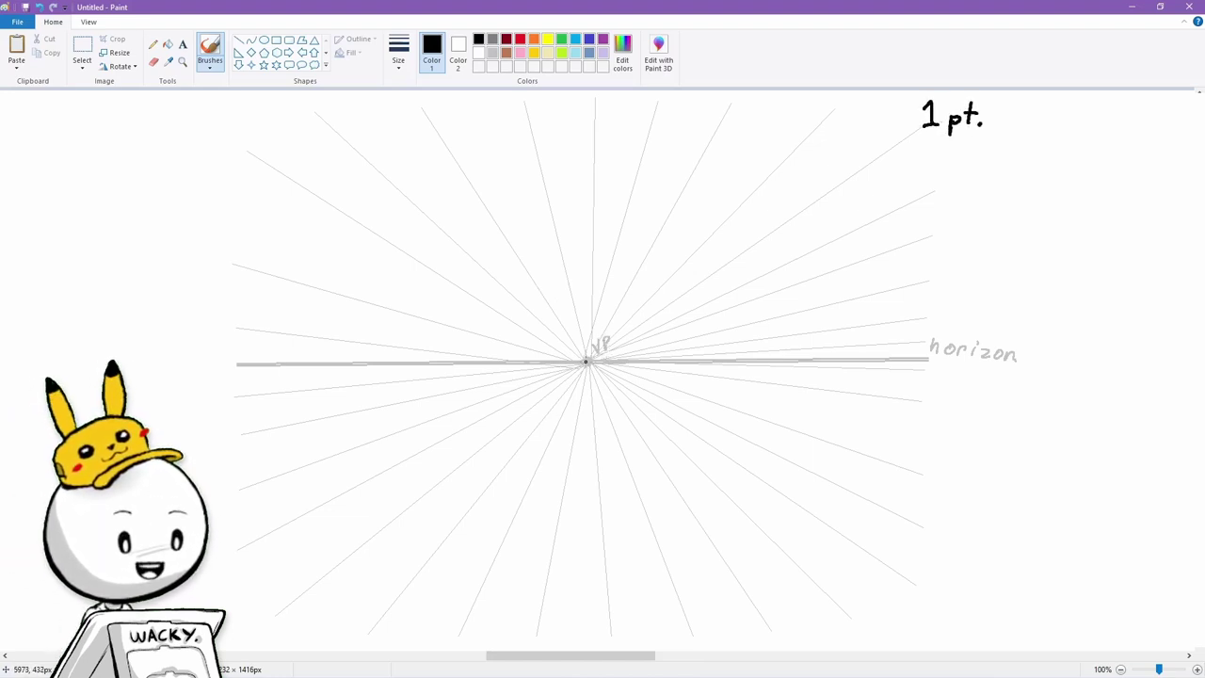
# Draw a railway track with two black rails converging at the vanishing point and crossties that shrink toward it.
pyautogui.moveTo(585, 366); pyautogui.dragTo(458, 633)
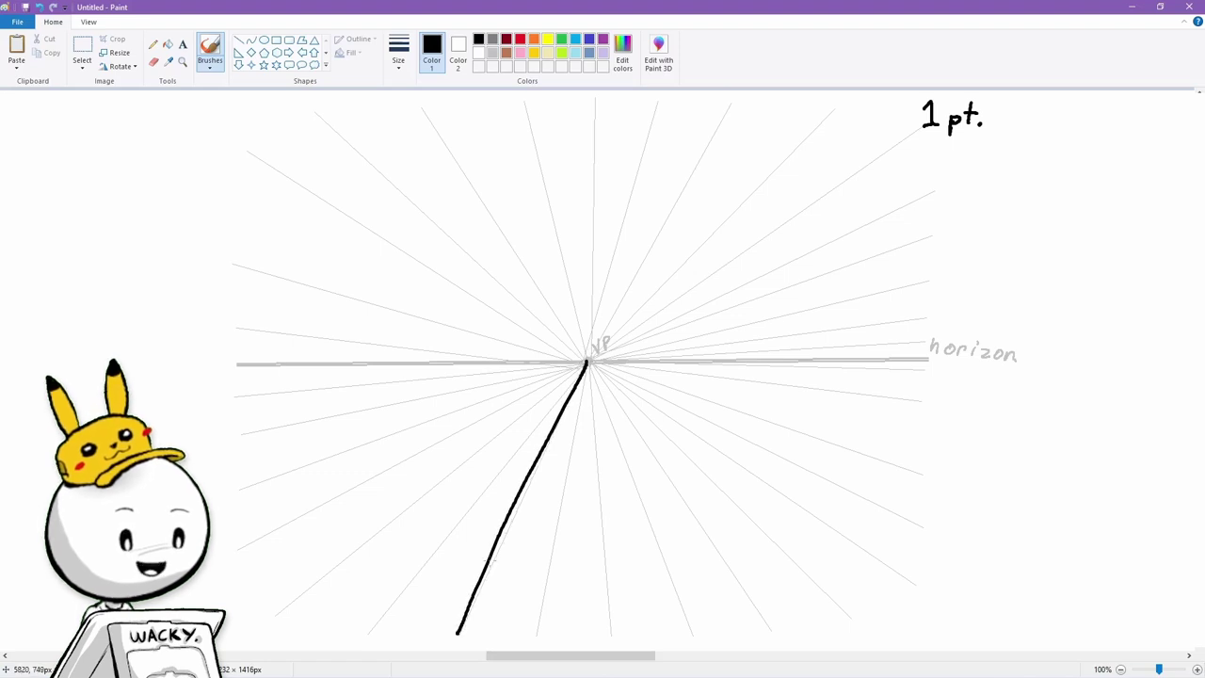
pyautogui.moveTo(591, 360); pyautogui.dragTo(708, 626)
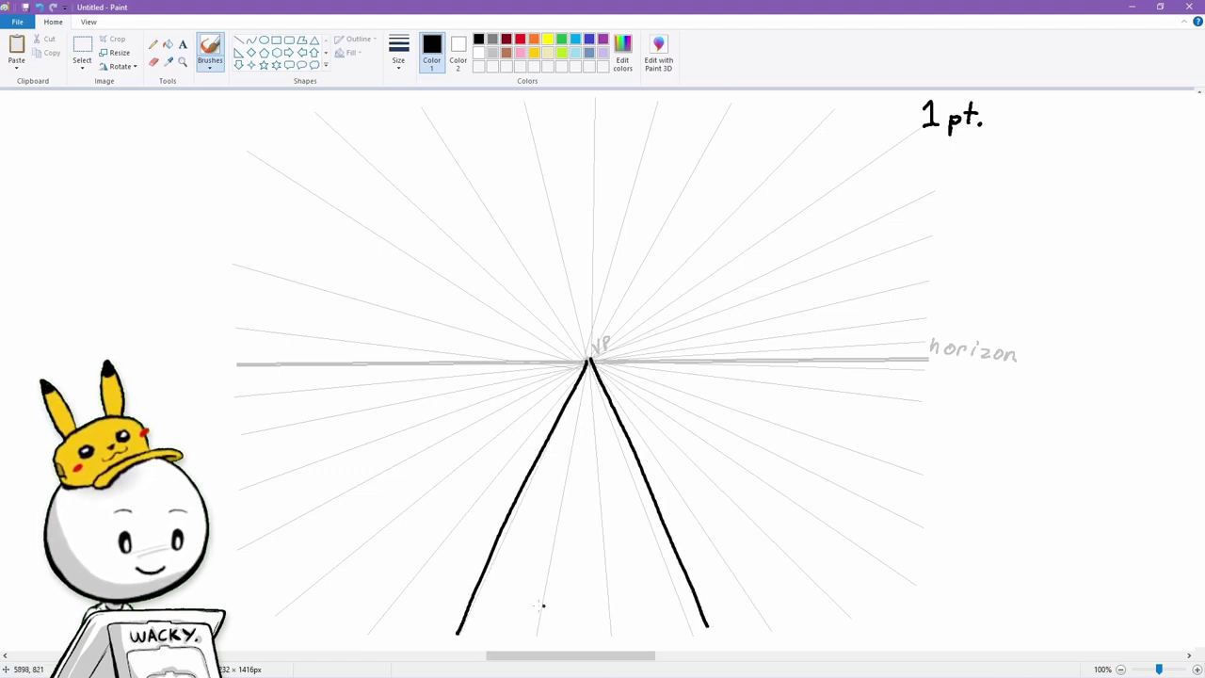
pyautogui.moveTo(462, 599)
pyautogui.mouseDown()
pyautogui.moveTo(585, 593)
pyautogui.moveTo(693, 608)
pyautogui.moveTo(457, 609)
pyautogui.moveTo(461, 599)
pyautogui.mouseUp()
pyautogui.moveTo(475, 580); pyautogui.dragTo(679, 574)
pyautogui.hotkey('ctrl', 'z')
pyautogui.moveTo(480, 556)
pyautogui.mouseDown()
pyautogui.moveTo(604, 550)
pyautogui.moveTo(482, 553)
pyautogui.mouseUp()
pyautogui.moveTo(504, 507)
pyautogui.mouseDown()
pyautogui.moveTo(662, 499)
pyautogui.moveTo(508, 491)
pyautogui.moveTo(512, 504)
pyautogui.mouseUp()
pyautogui.moveTo(530, 465)
pyautogui.mouseDown()
pyautogui.moveTo(647, 455)
pyautogui.moveTo(525, 471)
pyautogui.moveTo(633, 423)
pyautogui.moveTo(543, 435)
pyautogui.moveTo(616, 414)
pyautogui.moveTo(572, 410)
pyautogui.moveTo(614, 395)
pyautogui.moveTo(565, 397)
pyautogui.moveTo(603, 380)
pyautogui.moveTo(591, 382)
pyautogui.mouseUp()
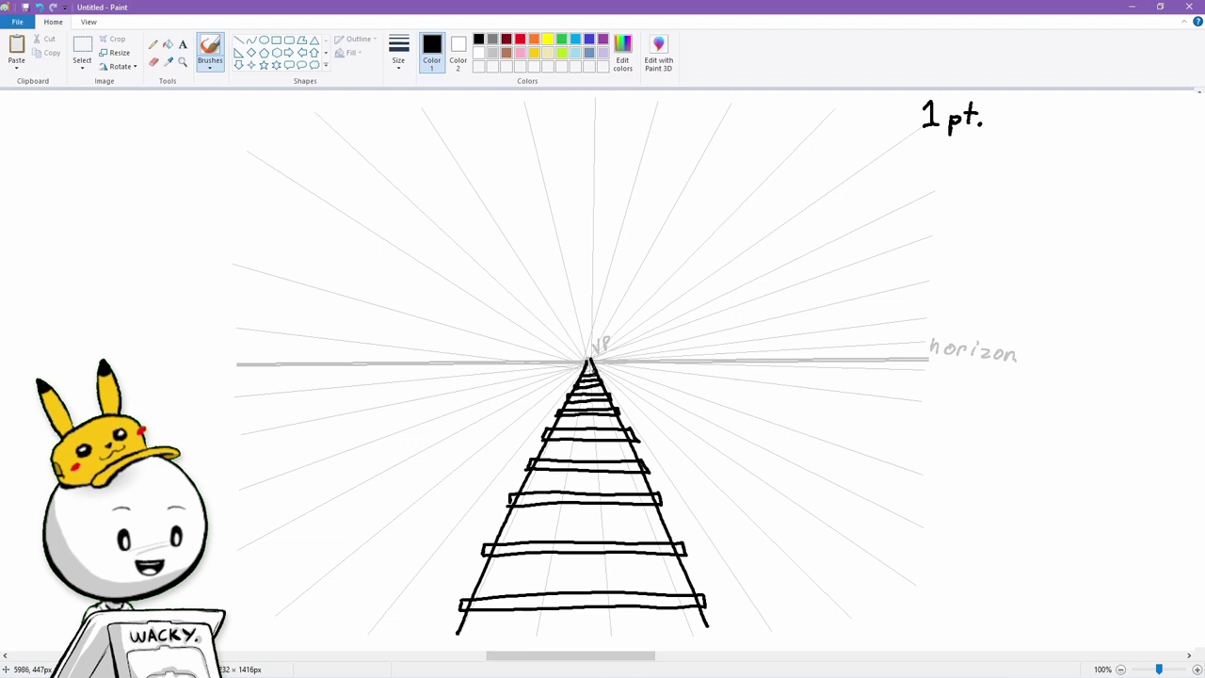
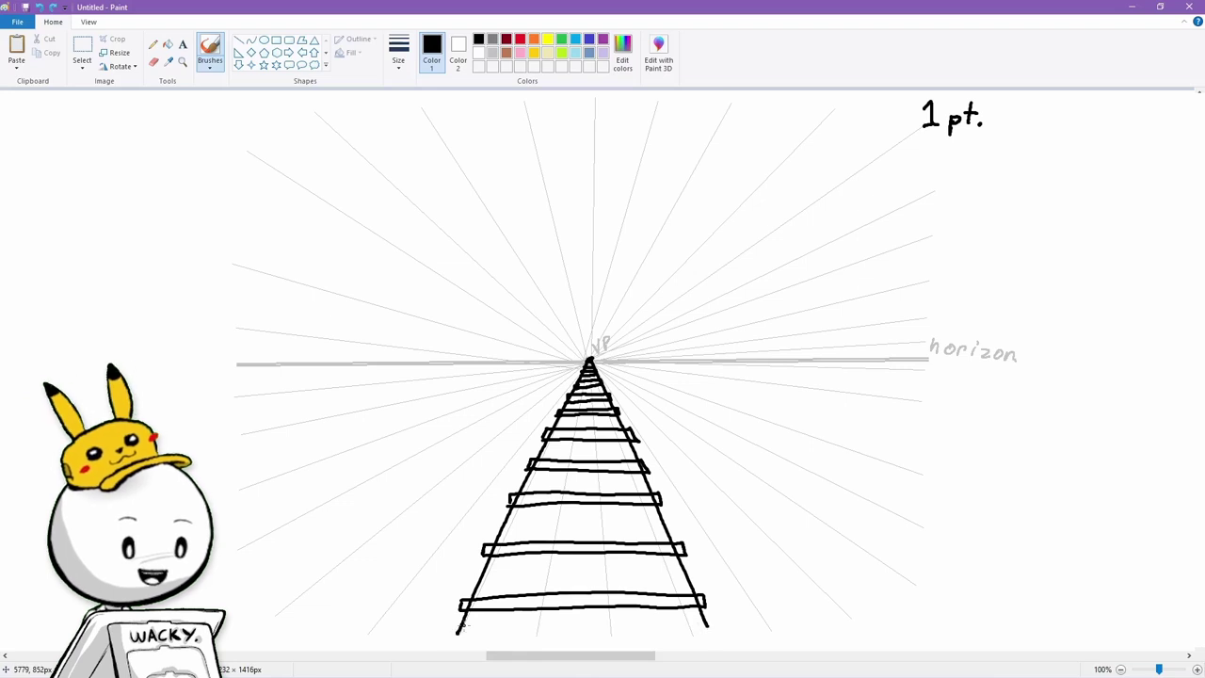
# Undo all strokes of the railway track, leaving the perspective grid and its labels.
pyautogui.hotkey('ctrl', 'z')
pyautogui.hotkey('ctrl', 'z')
pyautogui.hotkey('ctrl', 'z')
pyautogui.hotkey('ctrl', 'z')
pyautogui.hotkey('ctrl', 'z')
pyautogui.hotkey('ctrl', 'z')
pyautogui.hotkey('ctrl', 'z')
pyautogui.hotkey('ctrl', 'z')
pyautogui.hotkey('ctrl', 'z')
pyautogui.hotkey('ctrl', 'z')
pyautogui.hotkey('ctrl', 'z')
pyautogui.hotkey('ctrl', 'z')
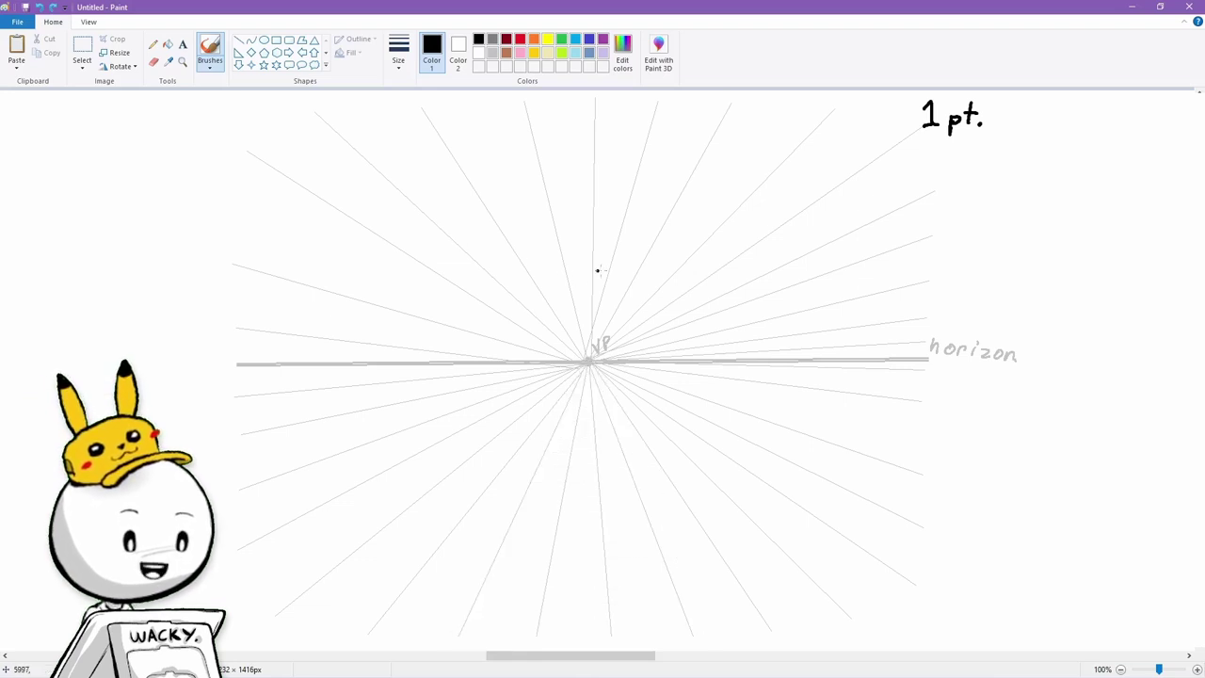
# Draw a black square around the vanishing point, about 200 px wide and 185 px high.
pyautogui.moveTo(473, 245)
pyautogui.mouseDown()
pyautogui.moveTo(710, 243)
pyautogui.moveTo(711, 459)
pyautogui.moveTo(465, 461)
pyautogui.mouseUp()
pyautogui.moveTo(471, 245); pyautogui.dragTo(471, 433)
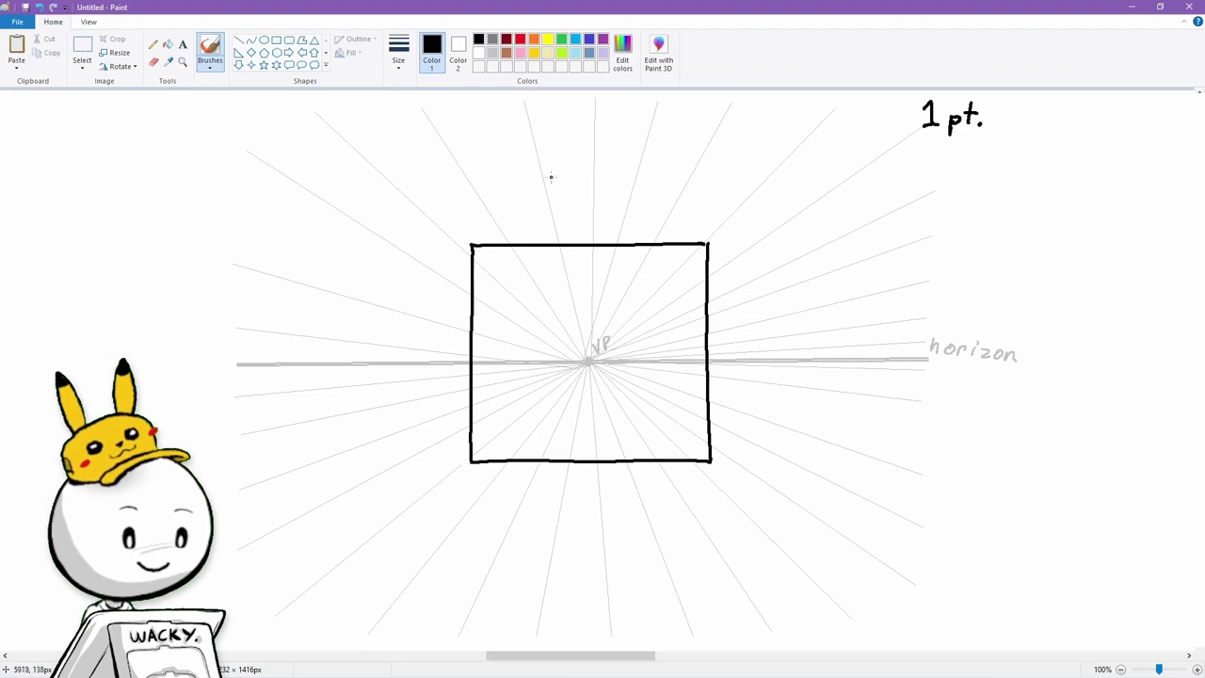
# Draw red lines from the square's four corners inward toward the vanishing point.
pyautogui.click(520, 41)
pyautogui.moveTo(476, 249); pyautogui.dragTo(555, 335)
pyautogui.moveTo(704, 247); pyautogui.dragTo(627, 322)
pyautogui.moveTo(702, 454); pyautogui.dragTo(653, 413)
pyautogui.moveTo(475, 457); pyautogui.dragTo(541, 403)
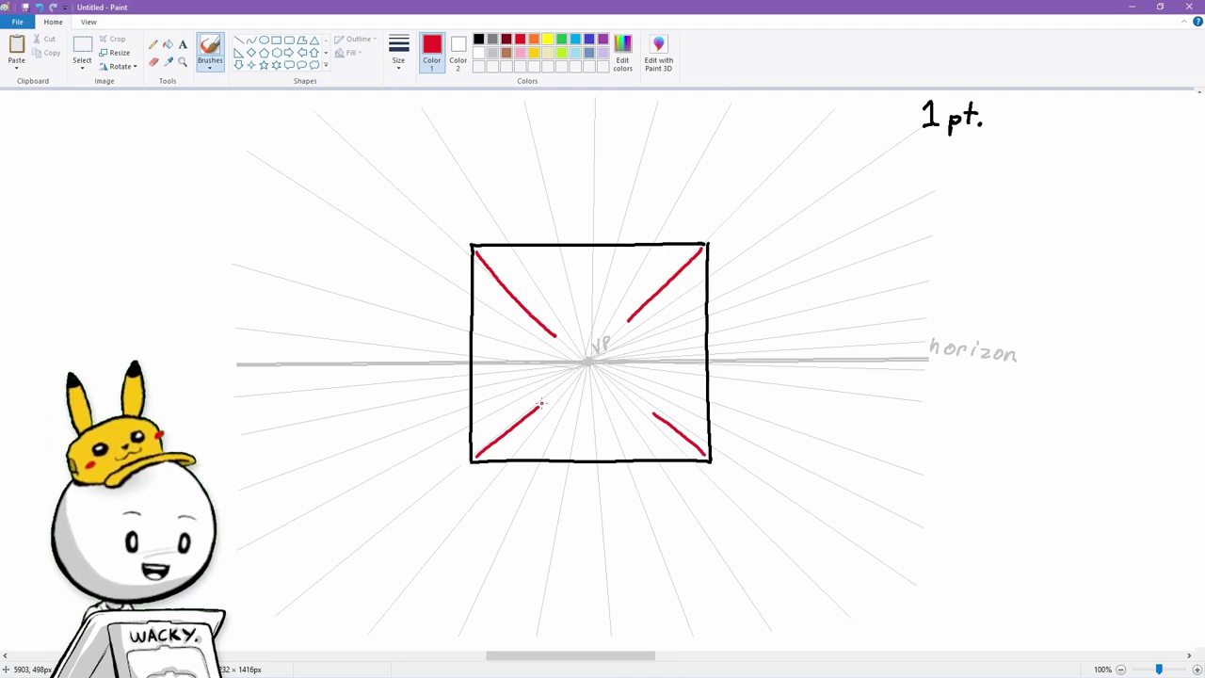
# Undo the four red corner lines inside the square.
pyautogui.hotkey('ctrl', 'z')
pyautogui.hotkey('ctrl', 'z')
pyautogui.hotkey('ctrl', 'z')
pyautogui.hotkey('ctrl', 'z')
# Draw a red horizontal double-headed arrow labelled "X" above the square's upper-right edge.
pyautogui.moveTo(675, 216)
pyautogui.mouseDown()
pyautogui.moveTo(689, 227)
pyautogui.moveTo(674, 229)
pyautogui.mouseUp()
pyautogui.moveTo(669, 223); pyautogui.dragTo(614, 227)
pyautogui.moveTo(626, 219); pyautogui.dragTo(613, 227)
pyautogui.moveTo(613, 227)
pyautogui.mouseDown()
pyautogui.moveTo(731, 219)
pyautogui.moveTo(722, 228)
pyautogui.mouseUp()
# Add a green vertical double-headed arrow labelled "Y" beside the square's right edge and a blue arrow labelled "Z" pointing toward the vanishing point.
pyautogui.click(561, 39)
pyautogui.moveTo(725, 297); pyautogui.dragTo(730, 307)
pyautogui.moveTo(738, 295)
pyautogui.mouseDown()
pyautogui.moveTo(728, 319)
pyautogui.moveTo(731, 260)
pyautogui.moveTo(739, 273)
pyautogui.mouseUp()
pyautogui.moveTo(731, 325); pyautogui.dragTo(732, 358)
pyautogui.moveTo(740, 345); pyautogui.dragTo(732, 358)
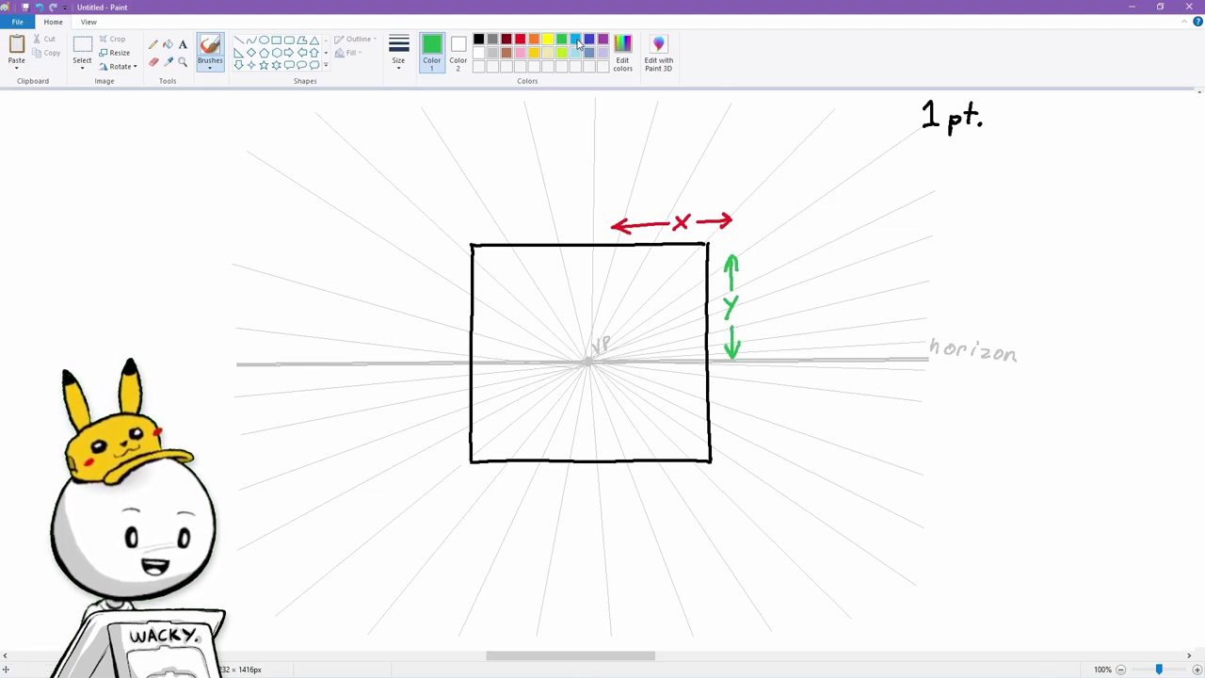
pyautogui.click(576, 39)
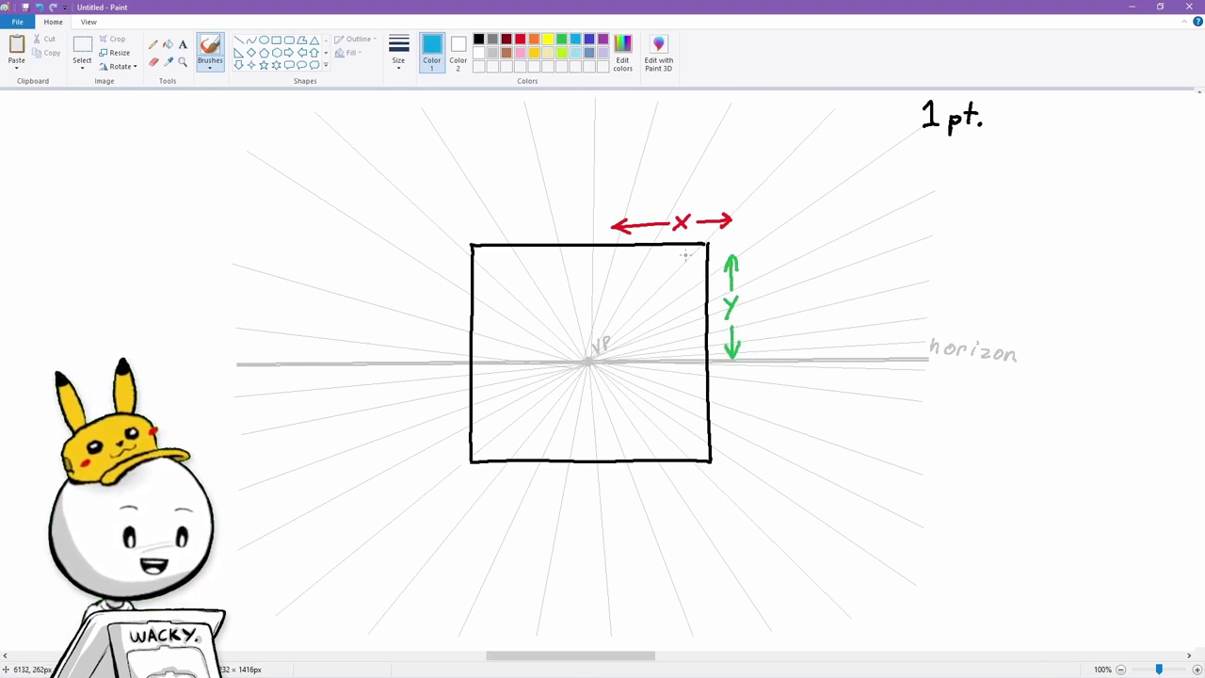
pyautogui.moveTo(697, 254)
pyautogui.mouseDown()
pyautogui.moveTo(695, 270)
pyautogui.moveTo(654, 293)
pyautogui.mouseUp()
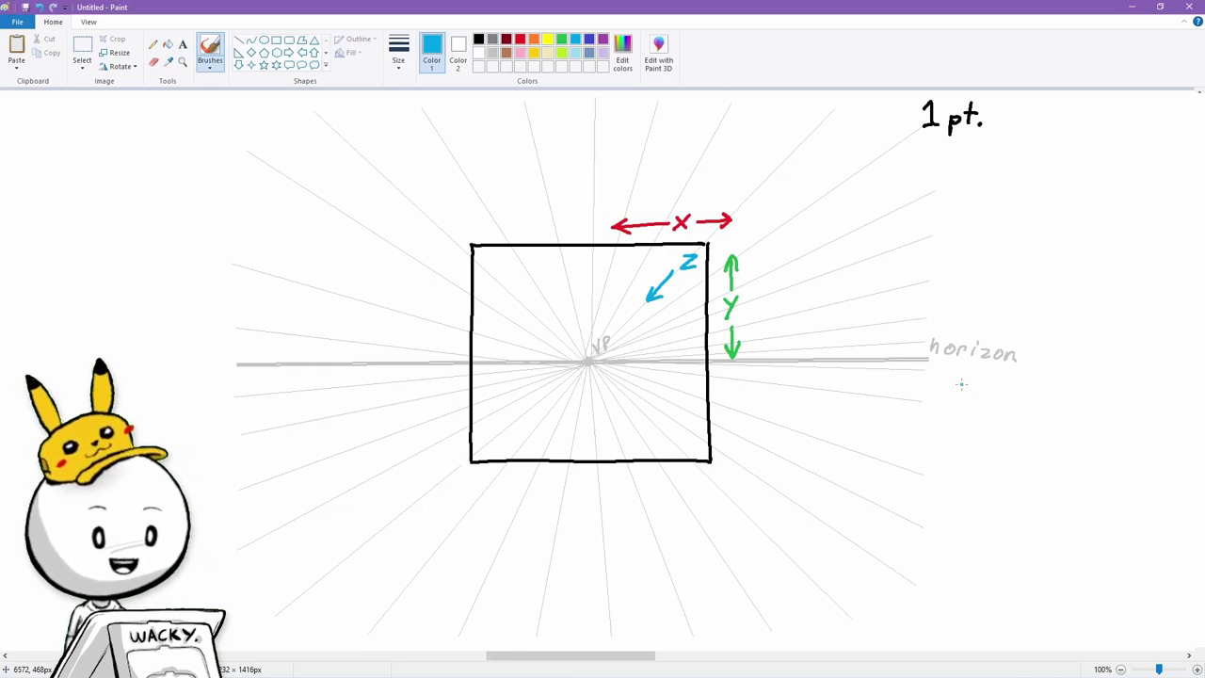
# Undo the X, Y and Z labels and their coloured arrows around the square.
pyautogui.hotkey('ctrl', 'z')
pyautogui.hotkey('ctrl', 'z')
pyautogui.hotkey('ctrl', 'z')
pyautogui.hotkey('ctrl', 'z')
pyautogui.hotkey('ctrl', 'z')
pyautogui.hotkey('ctrl', 'z')
pyautogui.hotkey('ctrl', 'z')
pyautogui.hotkey('ctrl', 'z')
pyautogui.hotkey('ctrl', 'z')
pyautogui.hotkey('ctrl', 'z')
pyautogui.hotkey('ctrl', 'z')
pyautogui.hotkey('ctrl', 'z')
pyautogui.hotkey('ctrl', 'z')
pyautogui.hotkey('ctrl', 'z')
pyautogui.hotkey('ctrl', 'z')
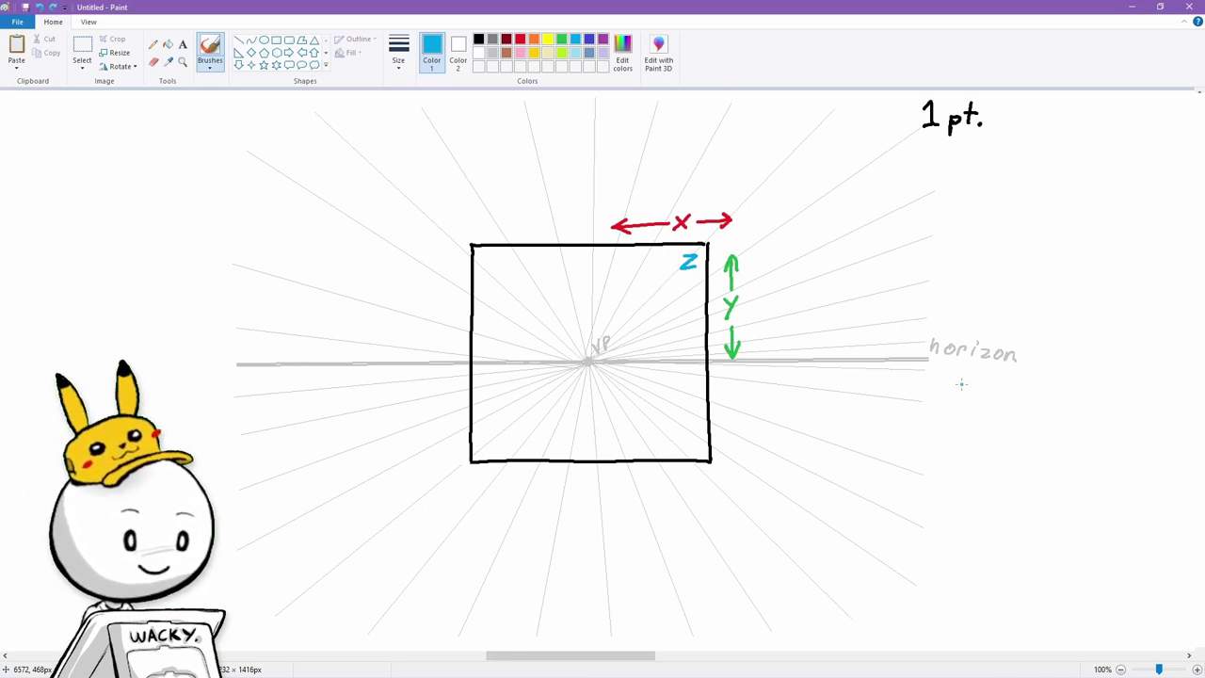
# In black, draw a smaller dashed square around the vanishing point and join its corners to the large square's corners with dotted lines.
pyautogui.click(478, 38)
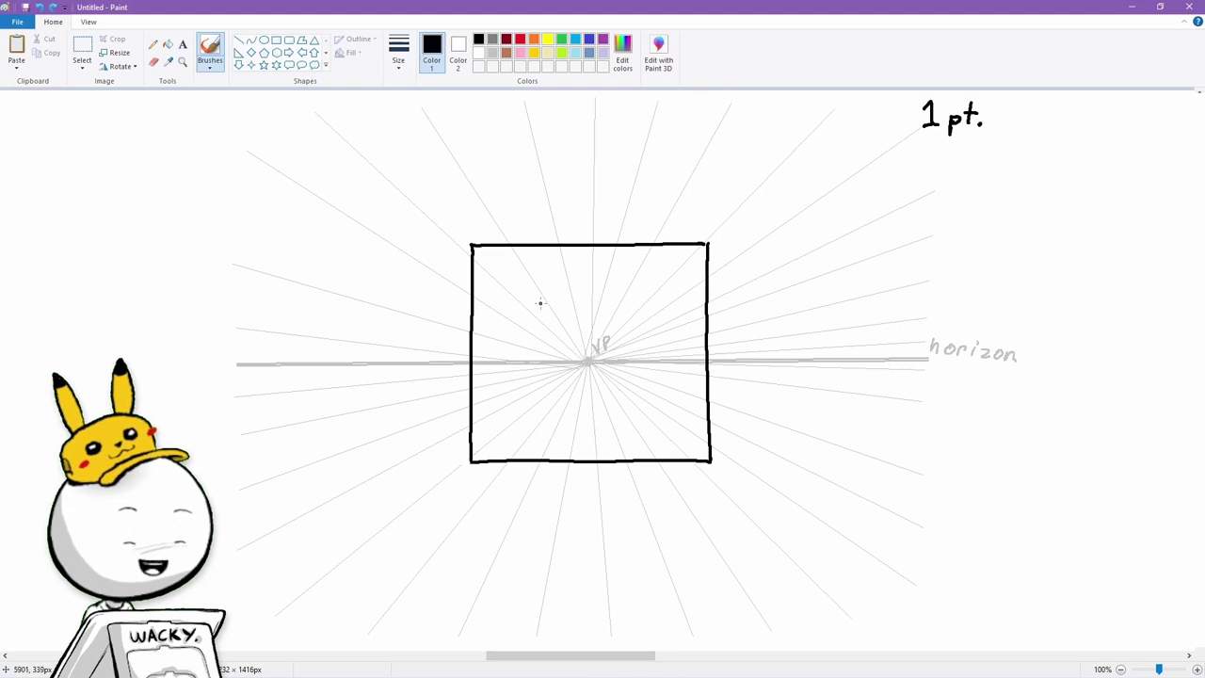
pyautogui.moveTo(540, 303)
pyautogui.mouseDown()
pyautogui.moveTo(655, 300)
pyautogui.moveTo(652, 400)
pyautogui.moveTo(543, 398)
pyautogui.mouseUp()
pyautogui.moveTo(542, 303)
pyautogui.mouseDown()
pyautogui.moveTo(543, 398)
pyautogui.moveTo(470, 461)
pyautogui.mouseUp()
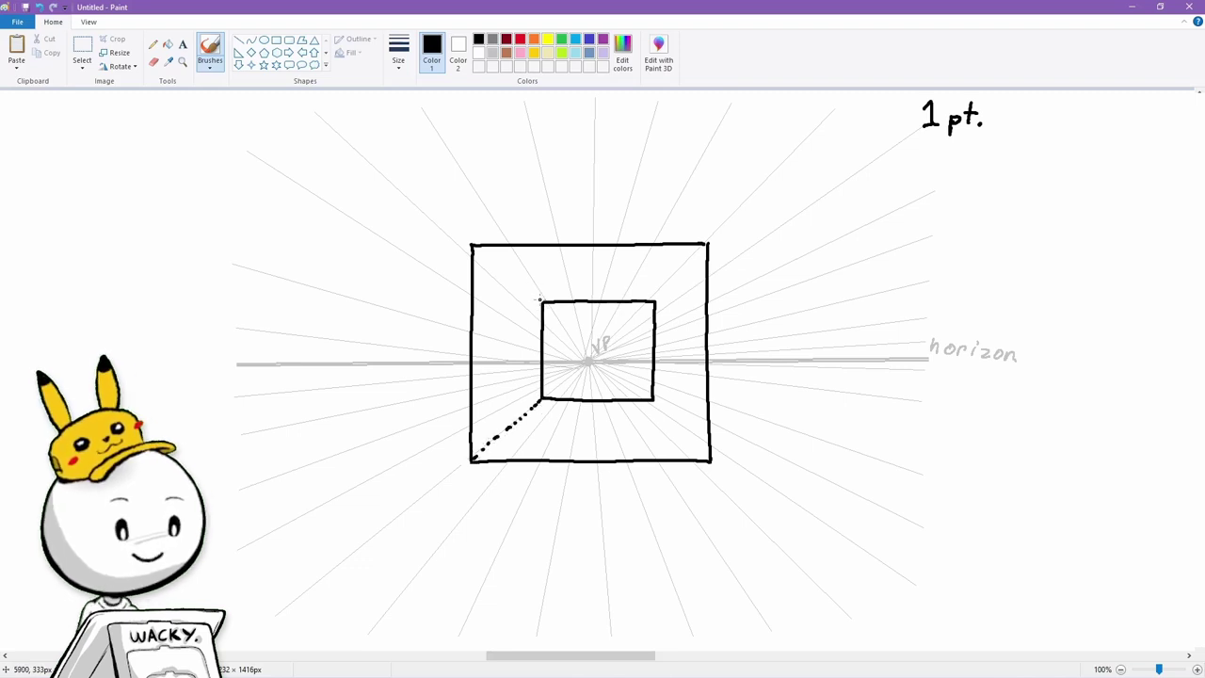
pyautogui.moveTo(532, 292); pyautogui.dragTo(473, 248)
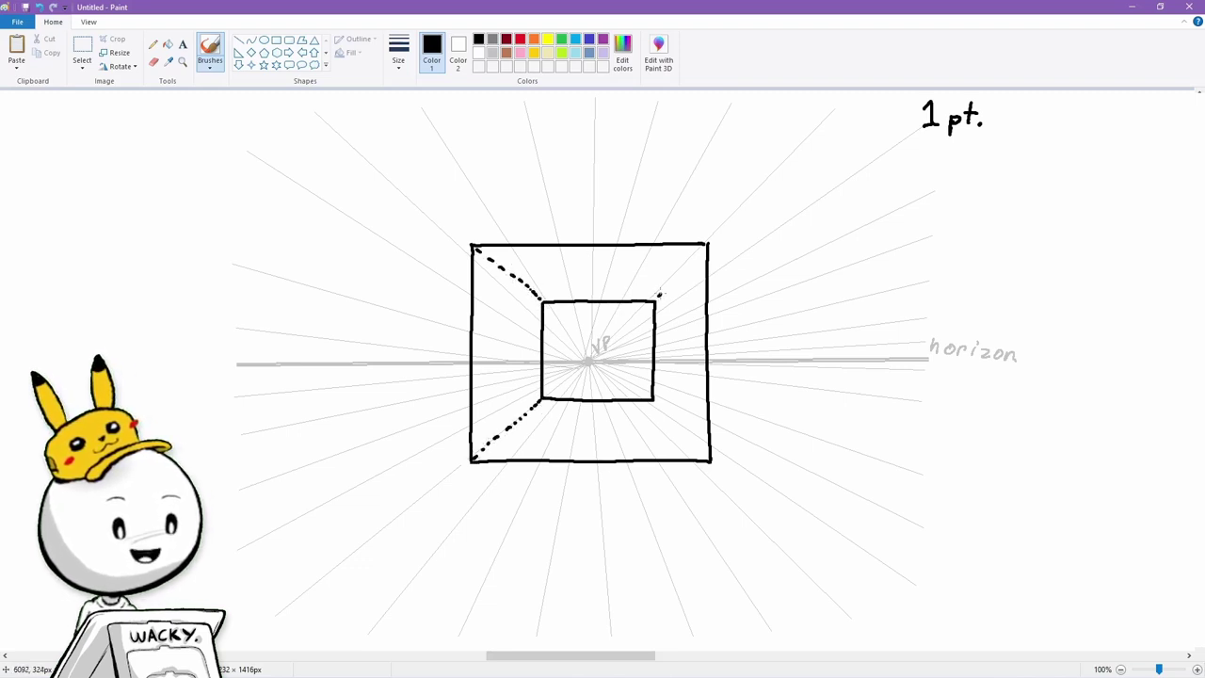
pyautogui.moveTo(656, 406); pyautogui.dragTo(686, 428)
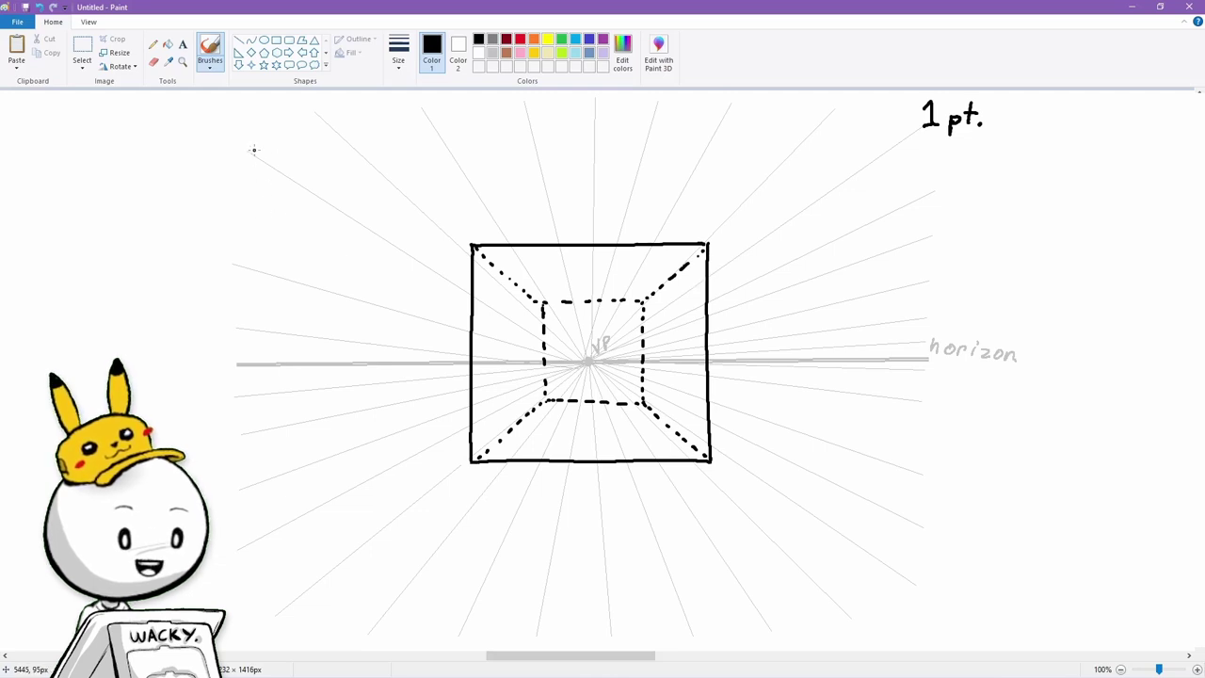
# Draw a black square in the upper-left area of the perspective grid.
pyautogui.moveTo(254, 143); pyautogui.dragTo(255, 271)
pyautogui.moveTo(277, 143)
pyautogui.mouseDown()
pyautogui.moveTo(392, 142)
pyautogui.moveTo(392, 266)
pyautogui.mouseUp()
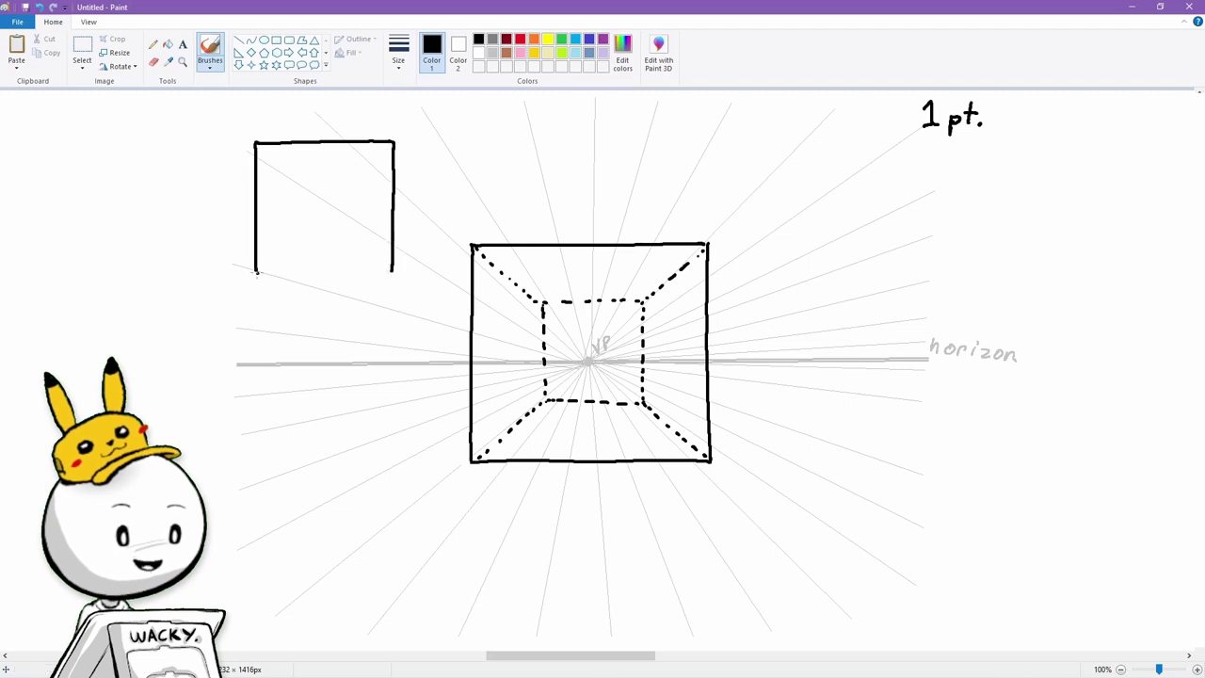
pyautogui.moveTo(256, 272); pyautogui.dragTo(393, 272)
pyautogui.hotkey('ctrl', 'z')
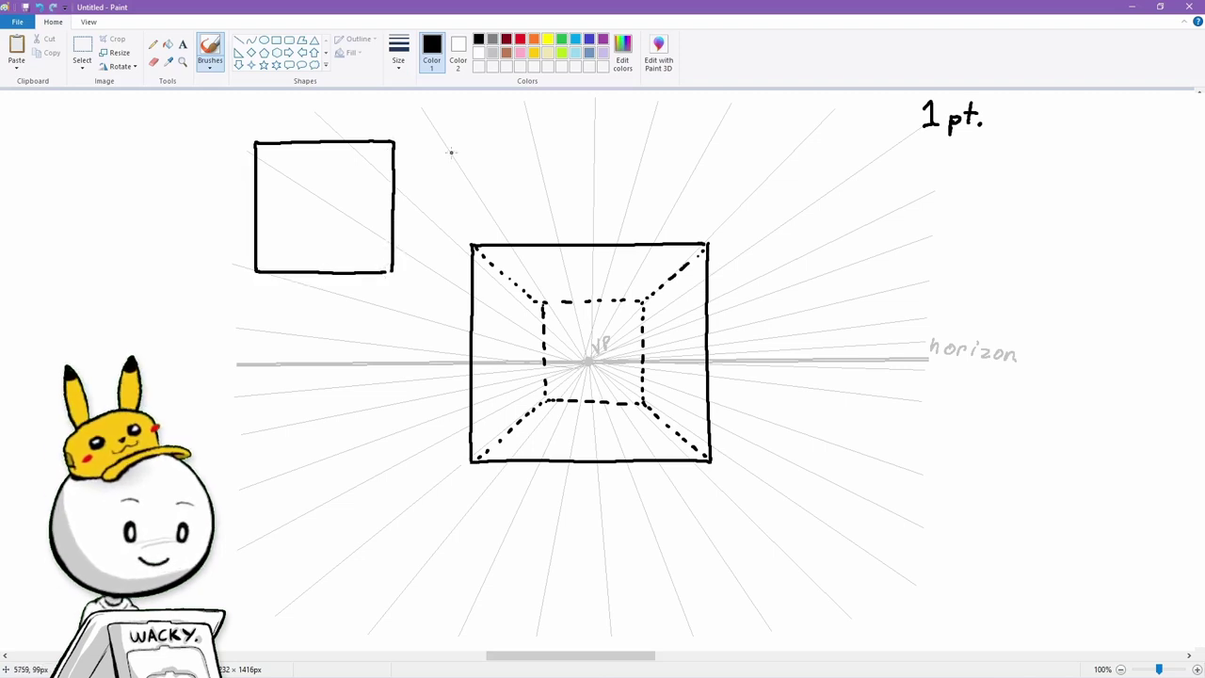
# Turn the upper-left square into a box by adding right and bottom faces that recede toward the vanishing point.
pyautogui.moveTo(395, 143); pyautogui.dragTo(440, 196)
pyautogui.moveTo(392, 270); pyautogui.dragTo(439, 287)
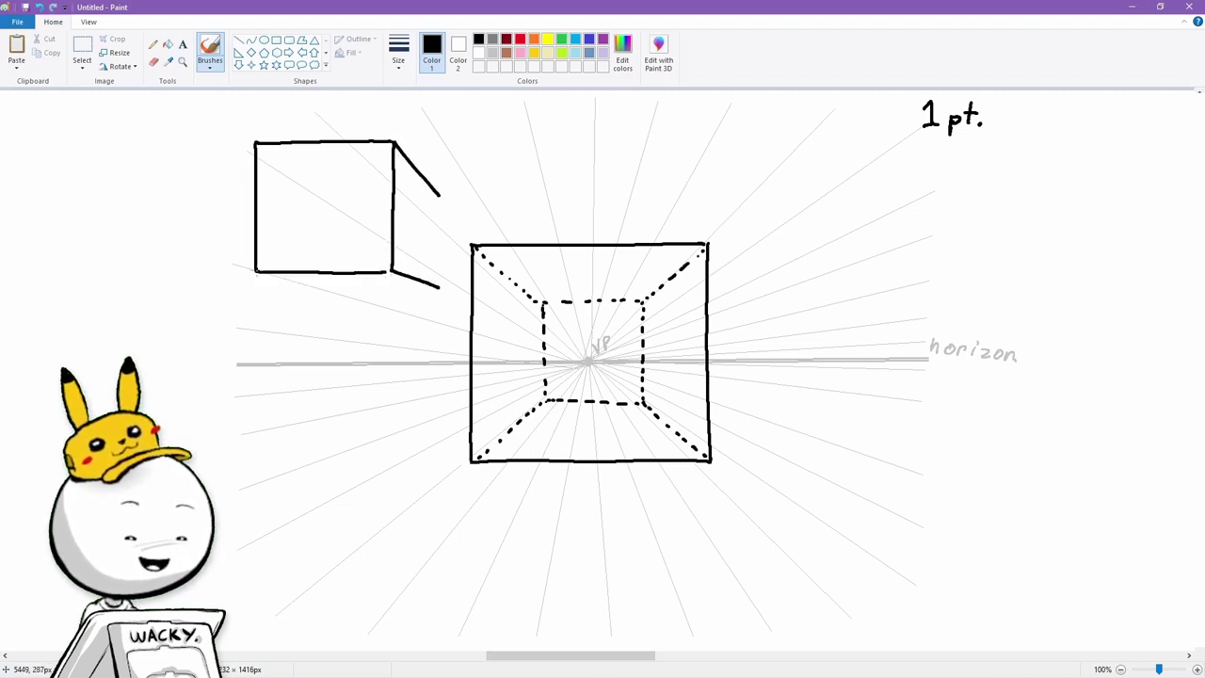
pyautogui.moveTo(256, 272); pyautogui.dragTo(416, 291)
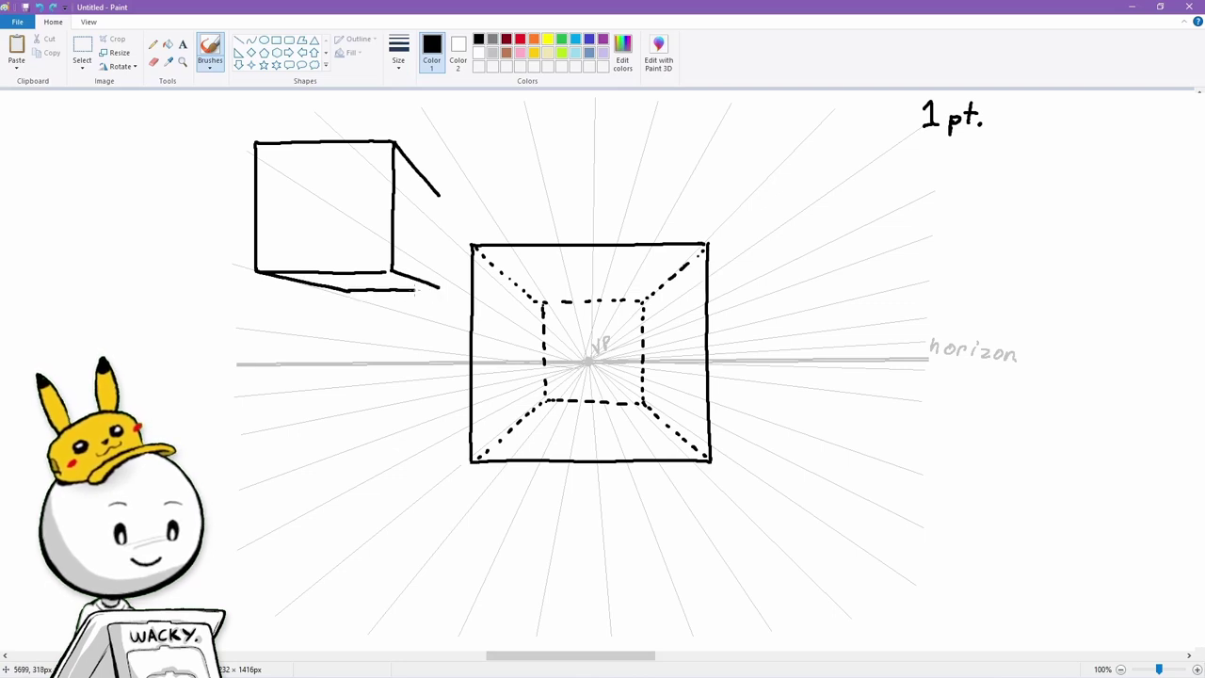
pyautogui.moveTo(438, 196); pyautogui.dragTo(439, 287)
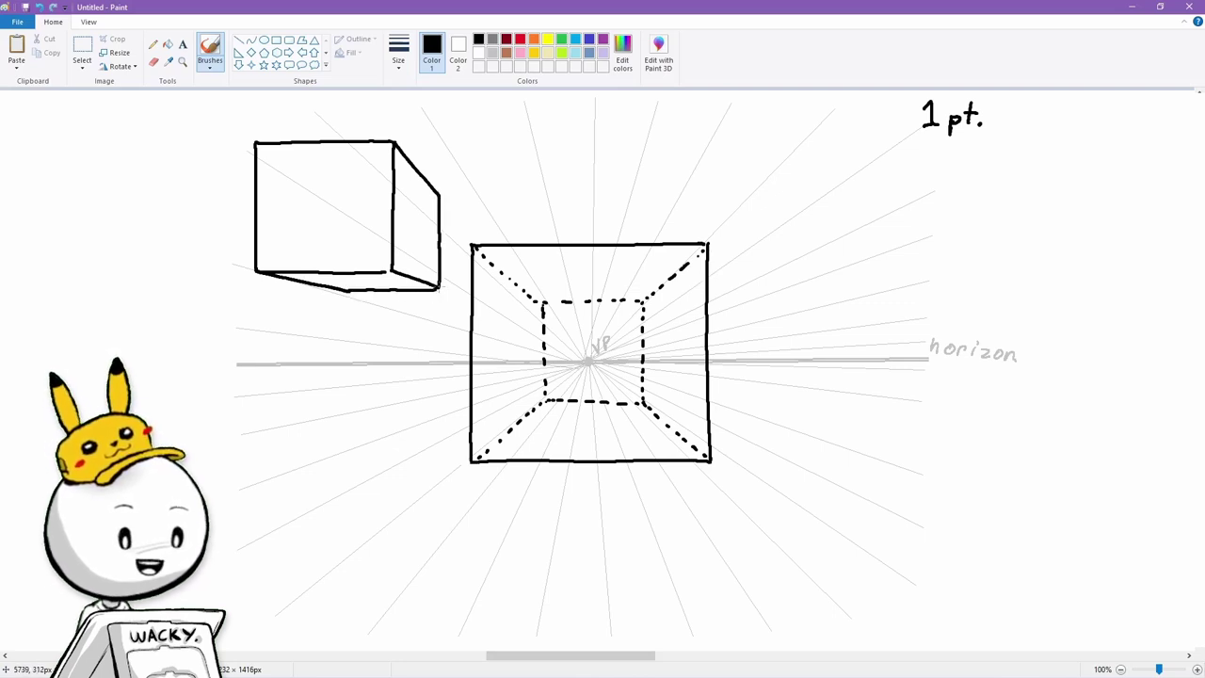
# Draw a black square in the lower-right area of the perspective grid.
pyautogui.moveTo(861, 438); pyautogui.dragTo(1023, 436)
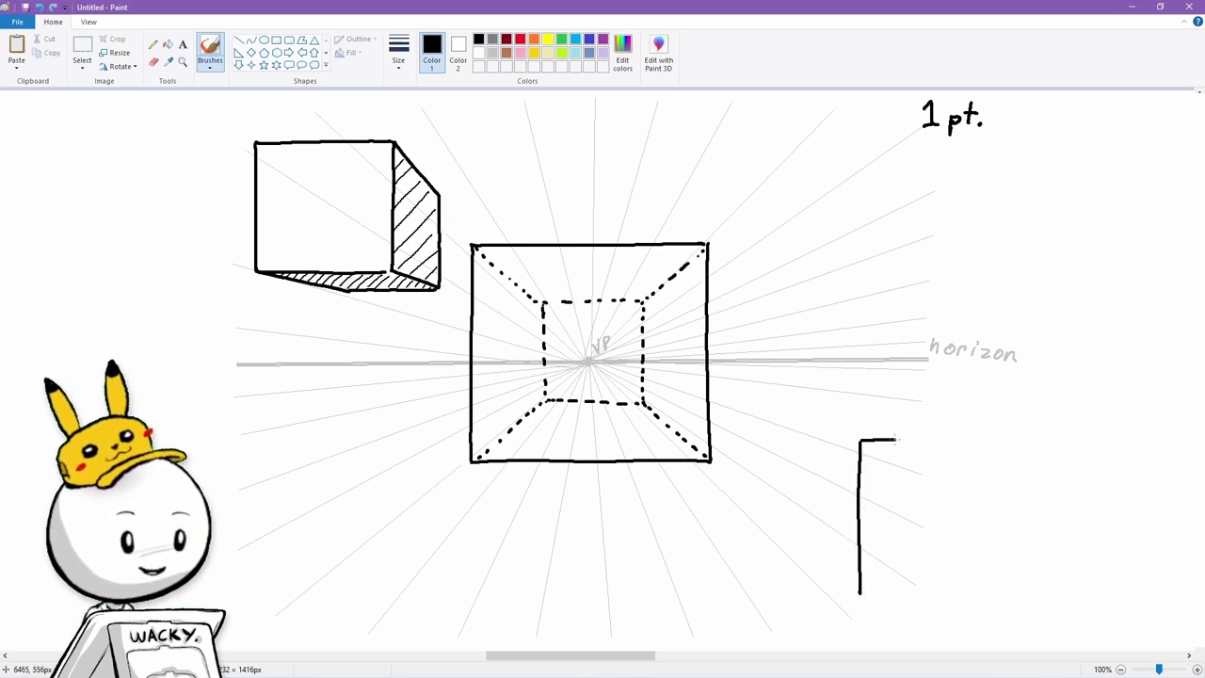
pyautogui.moveTo(1021, 437); pyautogui.dragTo(1025, 593)
pyautogui.hotkey('ctrl', 'z')
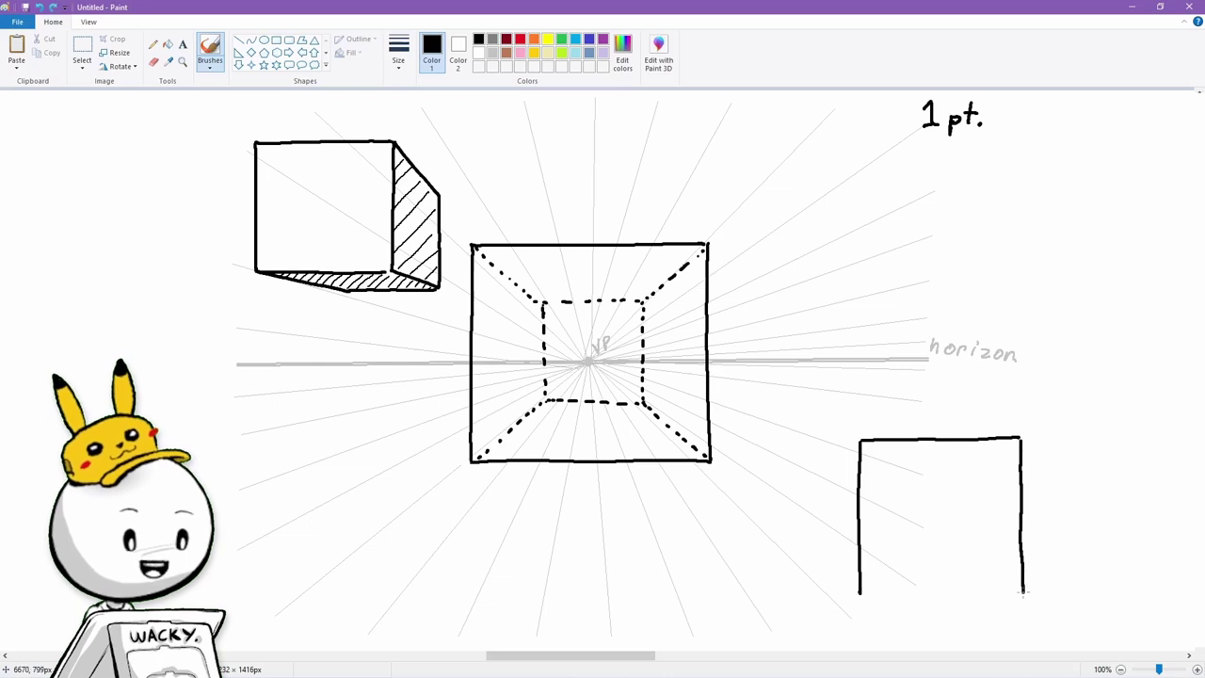
pyautogui.moveTo(859, 593); pyautogui.dragTo(1024, 594)
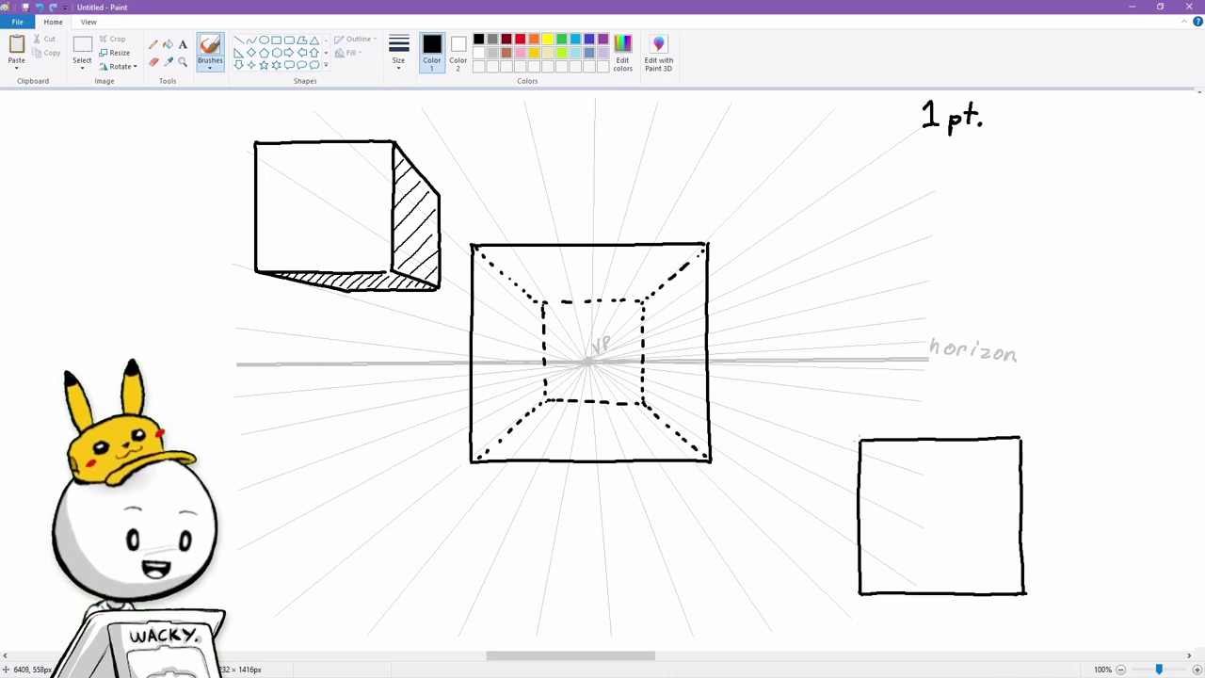
# Turn the lower-right square into a box with a shallow hatched left face and a top face receding toward the vanishing point.
pyautogui.moveTo(860, 439); pyautogui.dragTo(786, 412)
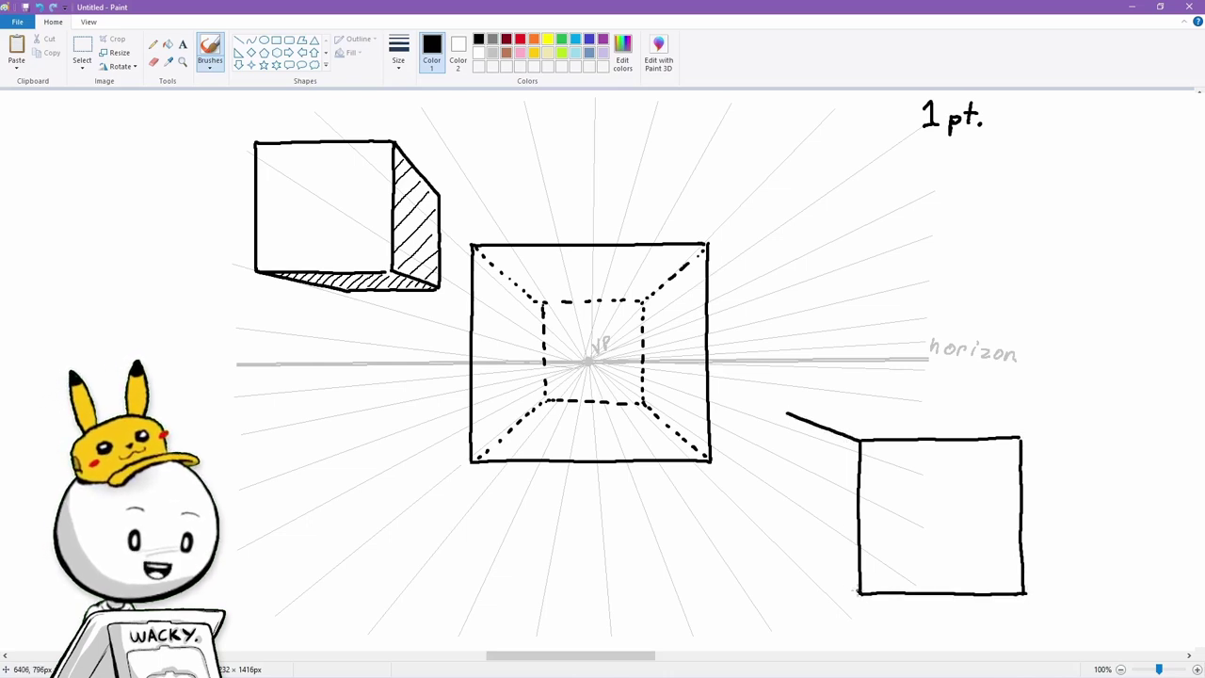
pyautogui.moveTo(859, 593); pyautogui.dragTo(742, 486)
pyautogui.moveTo(786, 412)
pyautogui.mouseDown()
pyautogui.moveTo(743, 394)
pyautogui.moveTo(744, 484)
pyautogui.mouseUp()
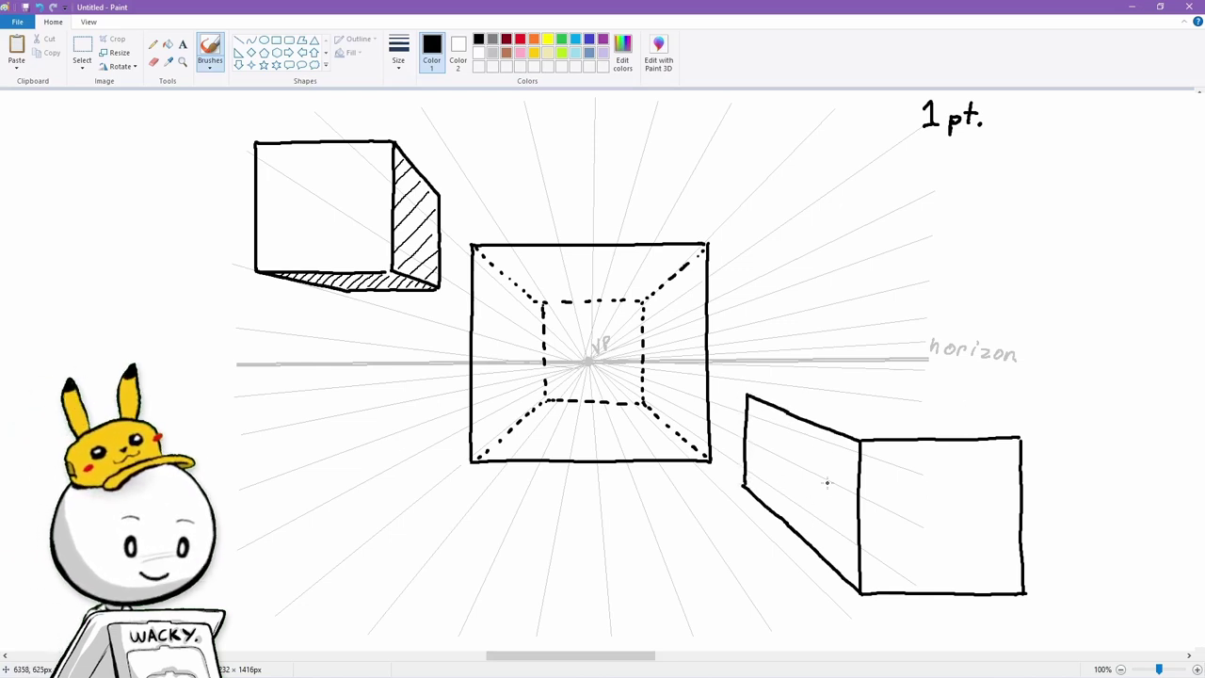
pyautogui.hotkey('ctrl', 'z')
pyautogui.hotkey('ctrl', 'z')
pyautogui.hotkey('ctrl', 'z')
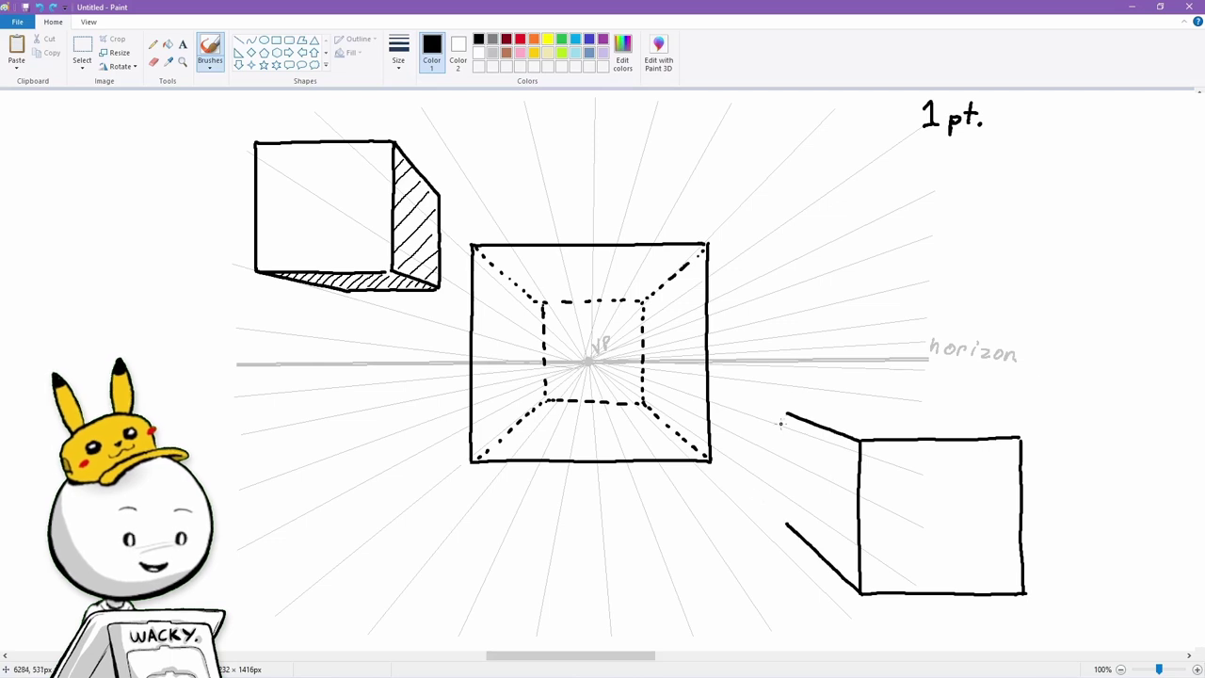
pyautogui.moveTo(786, 414); pyautogui.dragTo(786, 489)
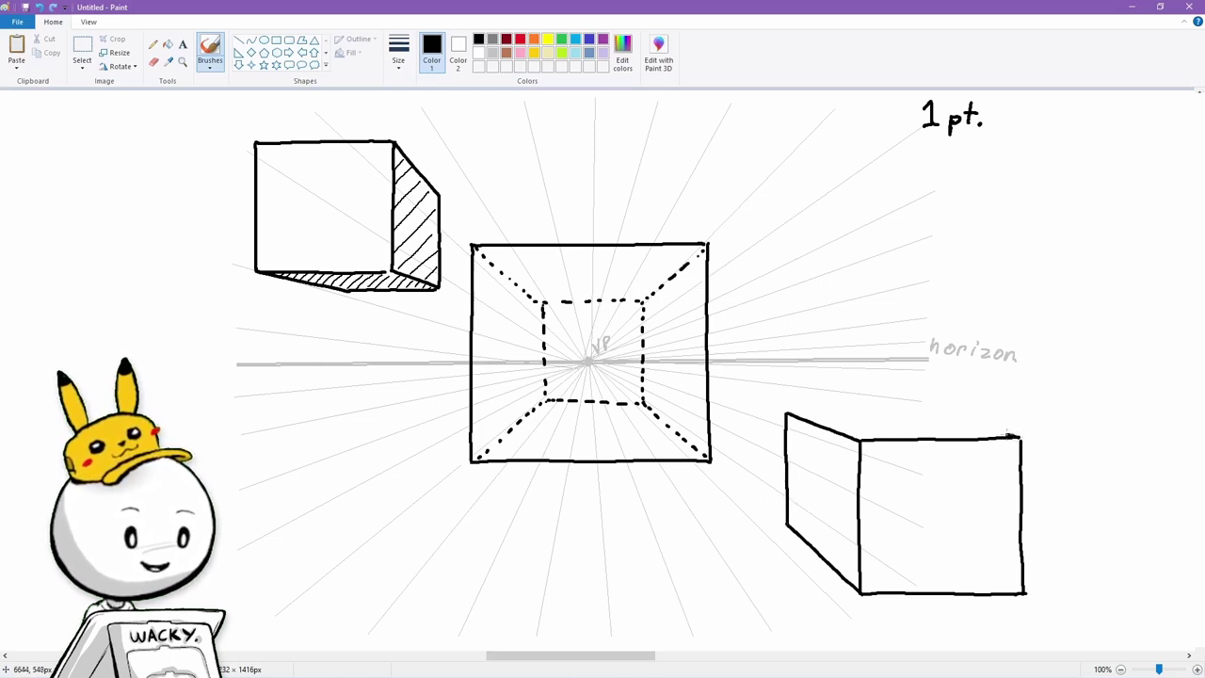
pyautogui.moveTo(1011, 435); pyautogui.dragTo(894, 412)
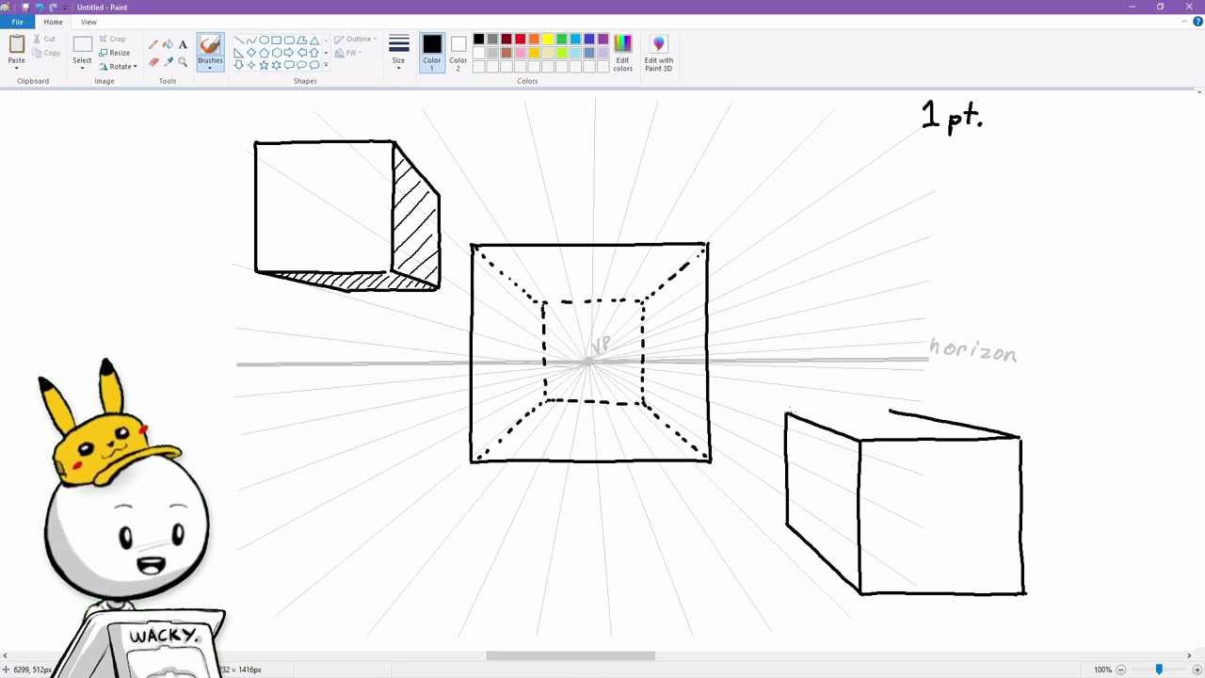
pyautogui.moveTo(789, 412); pyautogui.dragTo(889, 410)
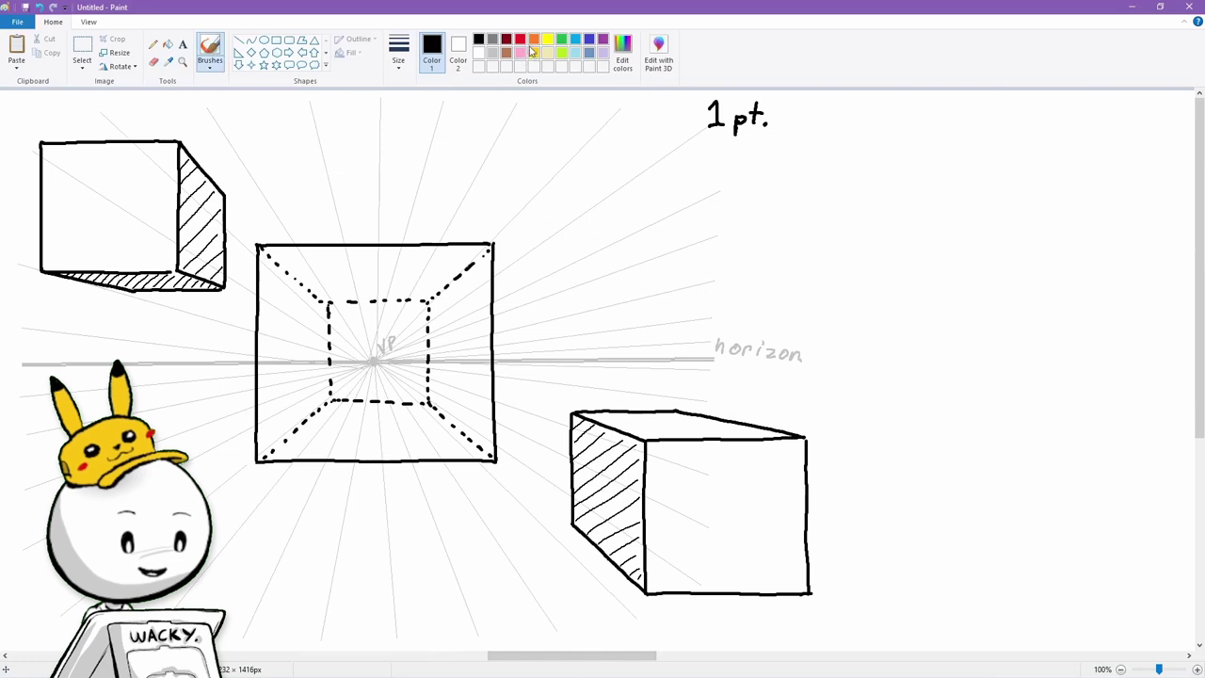
# Draw orange strokes from the upper-left box toward the vanishing point.
pyautogui.click(519, 53)
pyautogui.click(534, 39)
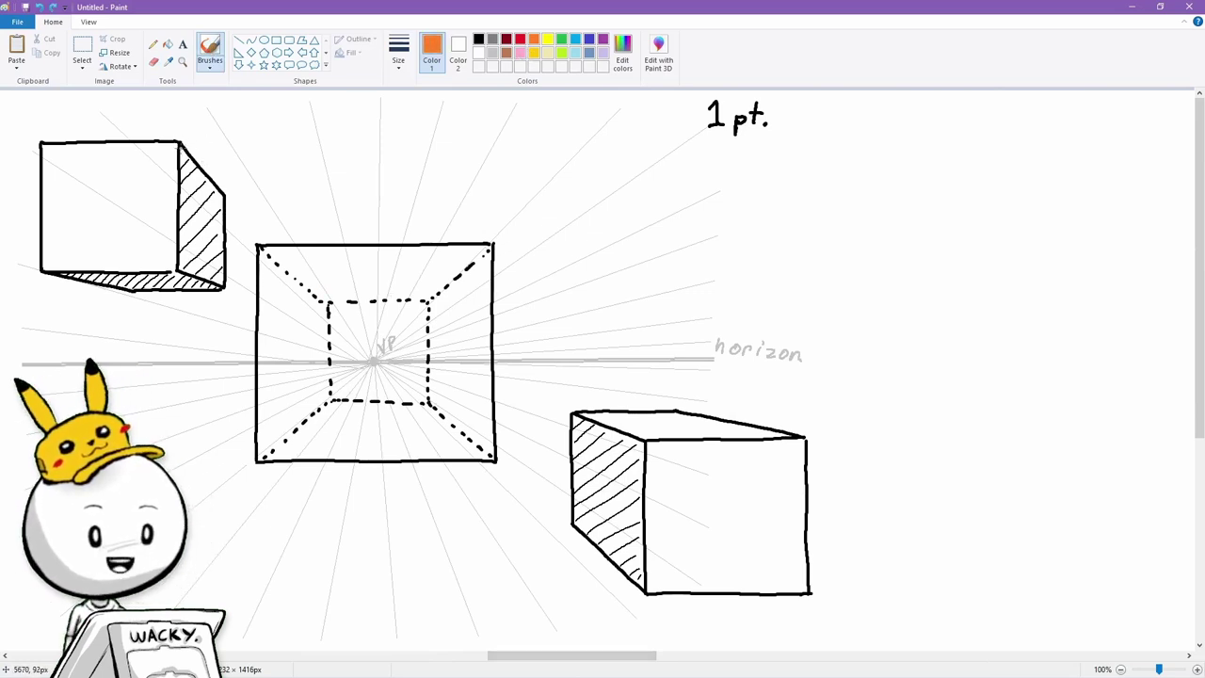
pyautogui.moveTo(160, 121); pyautogui.dragTo(286, 264)
pyautogui.moveTo(113, 254); pyautogui.dragTo(301, 301)
# Draw an incorrect example box in black at the grid's upper right, with left and bottom faces widening toward the viewer.
pyautogui.moveTo(808, 250)
pyautogui.mouseDown()
pyautogui.moveTo(807, 188)
pyautogui.moveTo(890, 210)
pyautogui.moveTo(824, 259)
pyautogui.moveTo(808, 254)
pyautogui.mouseUp()
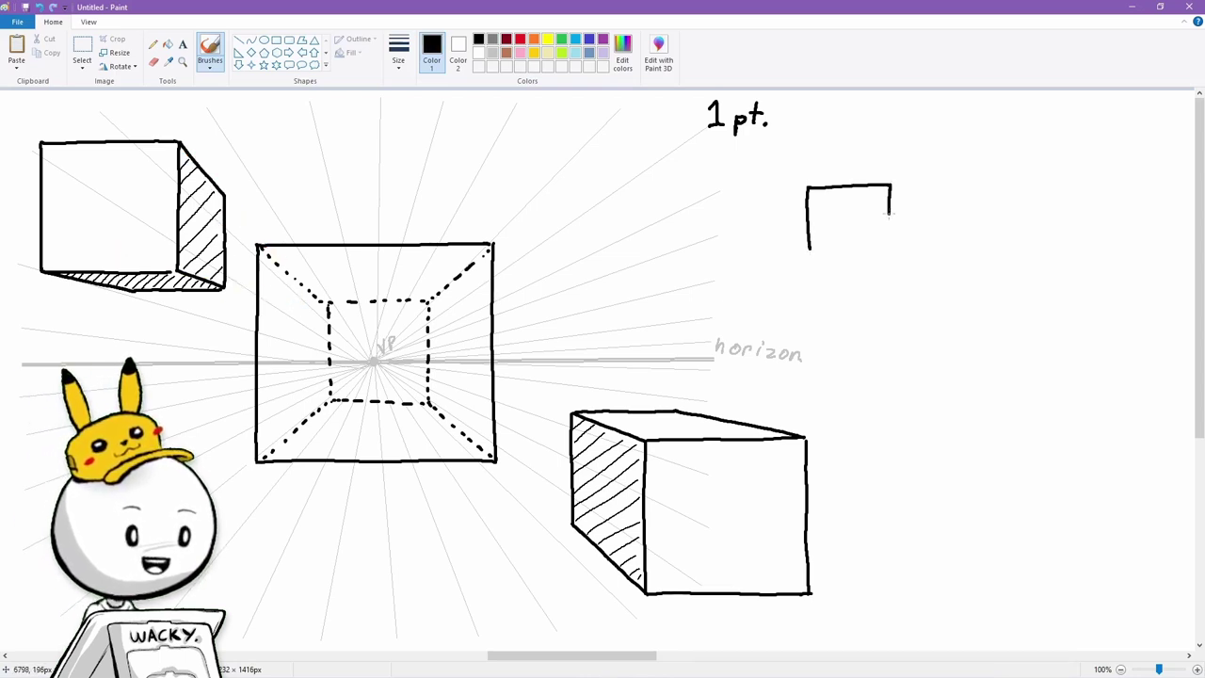
pyautogui.moveTo(807, 188); pyautogui.dragTo(749, 200)
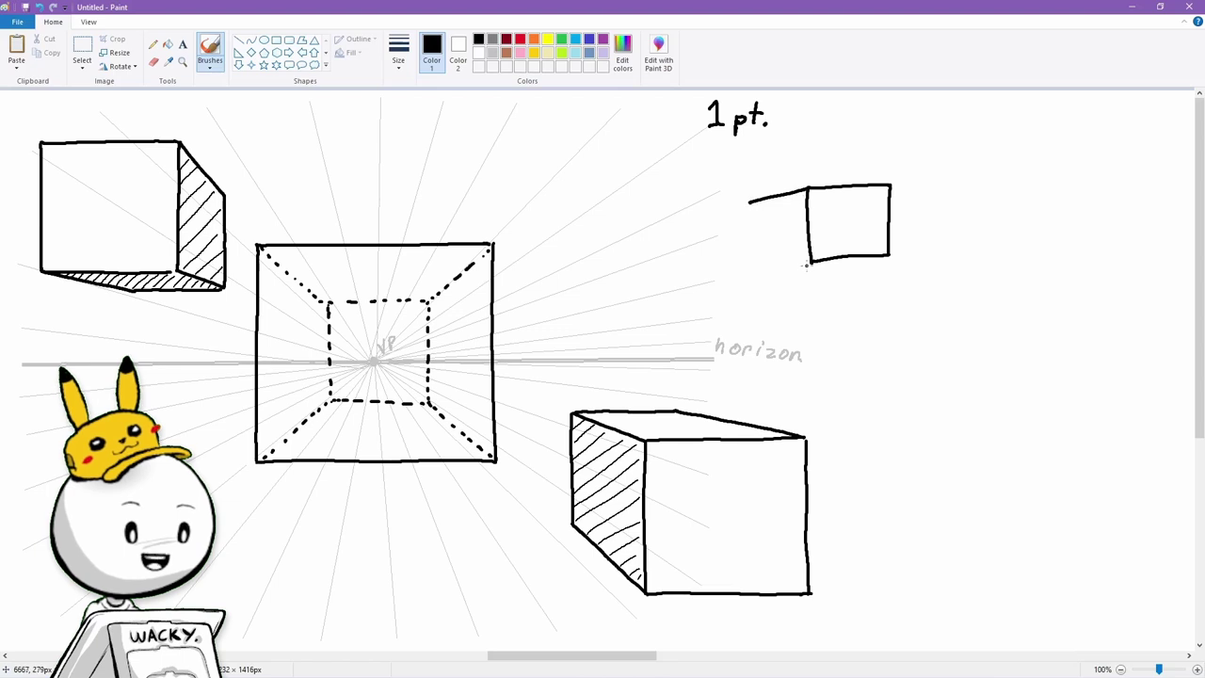
pyautogui.moveTo(812, 263); pyautogui.dragTo(761, 302)
pyautogui.moveTo(750, 200); pyautogui.dragTo(753, 302)
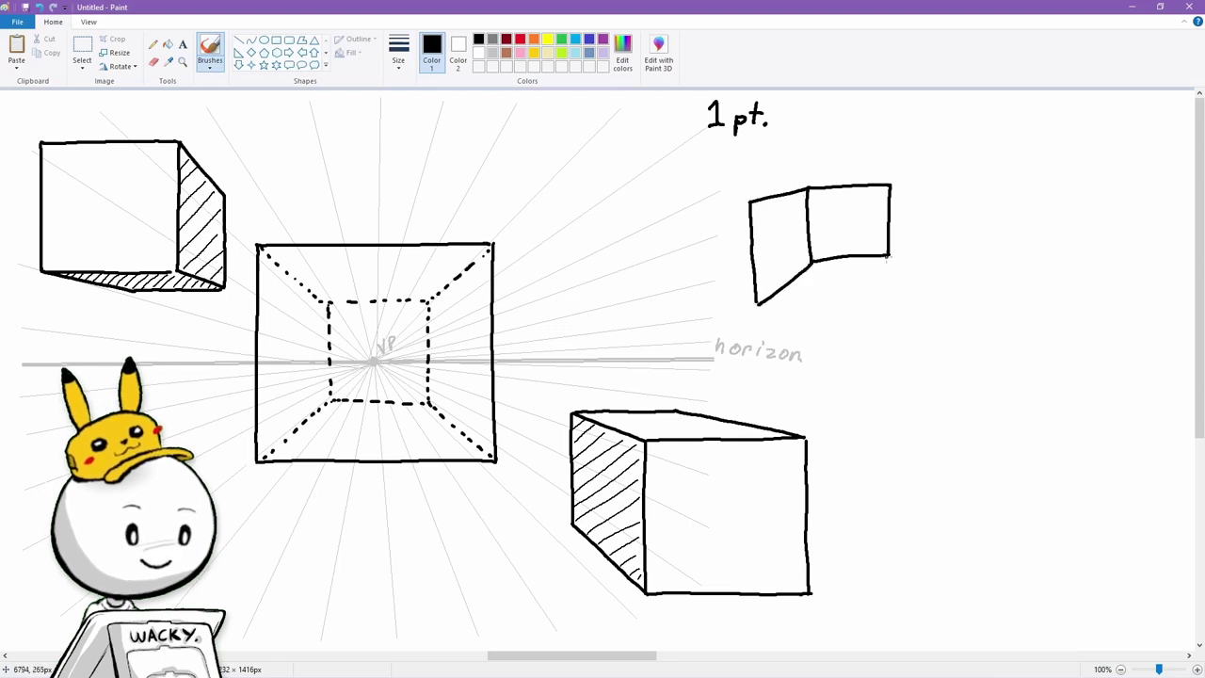
pyautogui.moveTo(885, 256)
pyautogui.mouseDown()
pyautogui.moveTo(864, 308)
pyautogui.moveTo(754, 303)
pyautogui.mouseUp()
# Mark the incorrect box with a red X and red arrows following its three diverging edges.
pyautogui.click(519, 39)
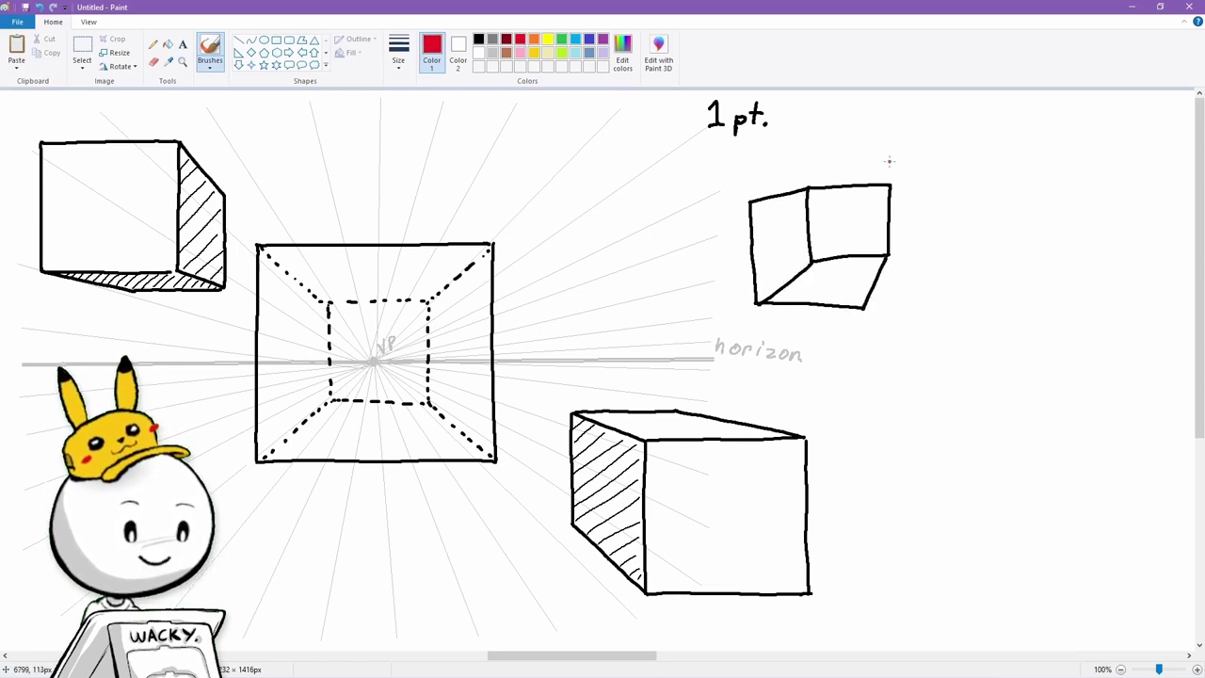
pyautogui.moveTo(885, 168); pyautogui.dragTo(919, 148)
pyautogui.moveTo(894, 152); pyautogui.dragTo(909, 166)
pyautogui.moveTo(801, 182); pyautogui.dragTo(744, 184)
pyautogui.moveTo(759, 175); pyautogui.dragTo(759, 190)
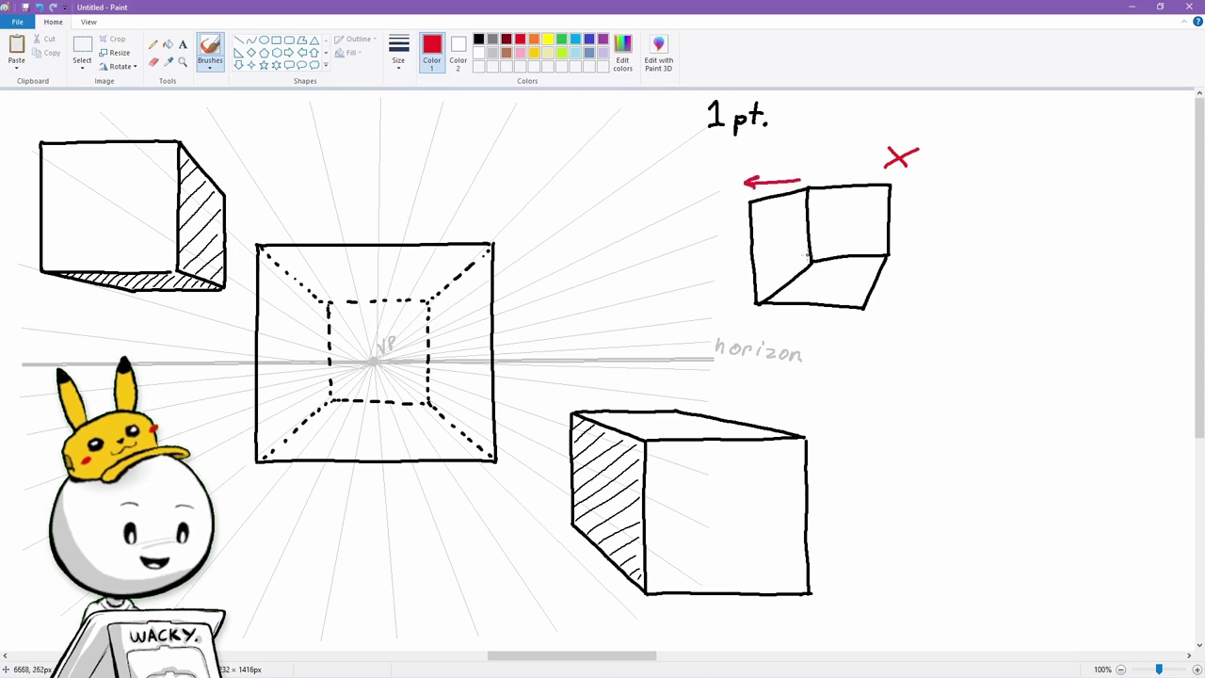
pyautogui.moveTo(808, 279)
pyautogui.mouseDown()
pyautogui.moveTo(754, 323)
pyautogui.moveTo(768, 321)
pyautogui.mouseUp()
pyautogui.moveTo(885, 281); pyautogui.dragTo(868, 331)
pyautogui.moveTo(859, 316); pyautogui.dragTo(878, 319)
# Draw a correct black box beside the incorrect one, with left and bottom faces converging toward the vanishing point.
pyautogui.click(479, 39)
pyautogui.moveTo(999, 185); pyautogui.dragTo(999, 243)
pyautogui.moveTo(999, 185)
pyautogui.mouseDown()
pyautogui.moveTo(1080, 186)
pyautogui.moveTo(1075, 250)
pyautogui.mouseUp()
pyautogui.moveTo(1075, 251); pyautogui.dragTo(998, 251)
pyautogui.moveTo(999, 185); pyautogui.dragTo(970, 230)
pyautogui.moveTo(997, 251); pyautogui.dragTo(970, 271)
pyautogui.moveTo(970, 230); pyautogui.dragTo(968, 271)
pyautogui.moveTo(1071, 251)
pyautogui.mouseDown()
pyautogui.moveTo(1054, 263)
pyautogui.moveTo(971, 270)
pyautogui.mouseUp()
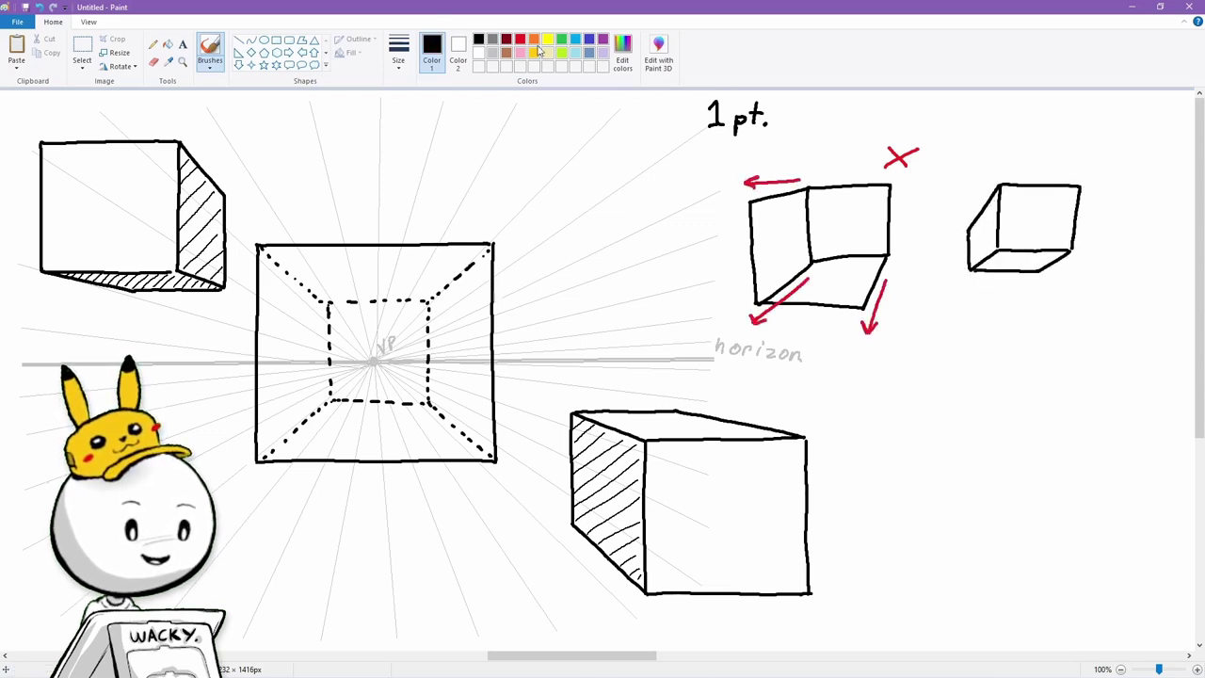
# Add green arrows along the correct box's receding edges and a green check mark above it.
pyautogui.click(561, 38)
pyautogui.moveTo(980, 183); pyautogui.dragTo(959, 224)
pyautogui.moveTo(957, 209)
pyautogui.mouseDown()
pyautogui.moveTo(970, 216)
pyautogui.moveTo(958, 279)
pyautogui.mouseUp()
pyautogui.moveTo(957, 269); pyautogui.dragTo(968, 276)
pyautogui.hotkey('ctrl', 'z')
pyautogui.moveTo(1043, 261); pyautogui.dragTo(1019, 287)
pyautogui.moveTo(1021, 277); pyautogui.dragTo(1034, 289)
pyautogui.moveTo(1080, 160); pyautogui.dragTo(1106, 149)
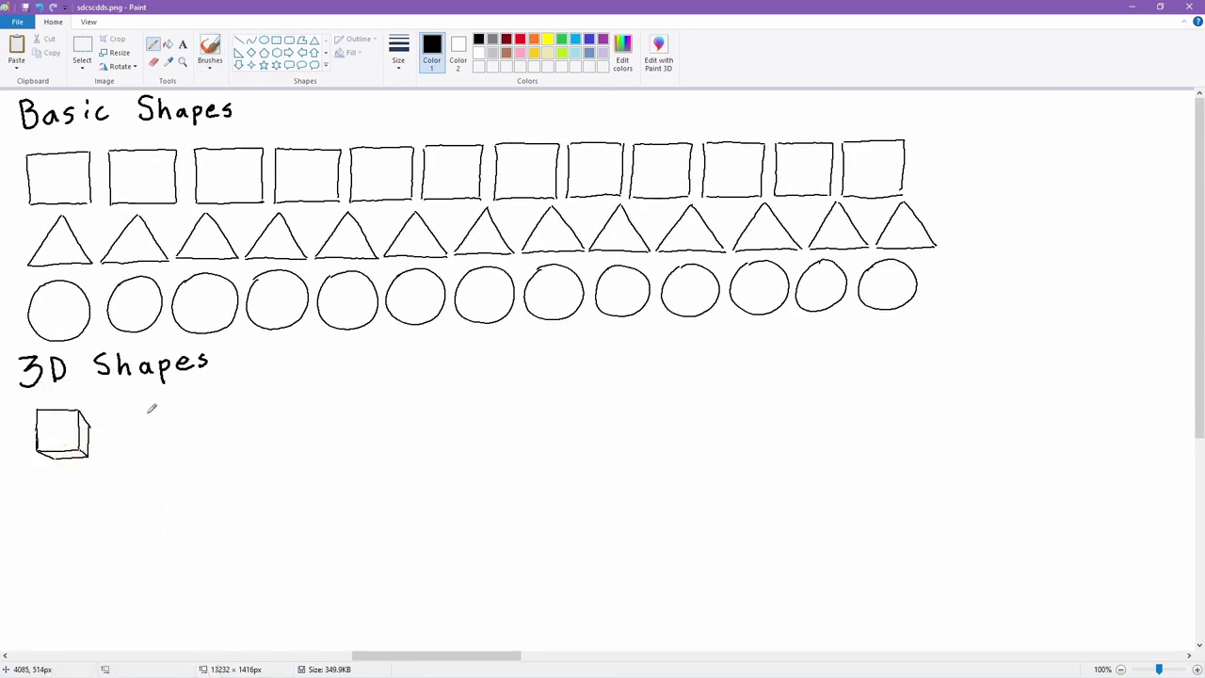
# Draw three more cubes at different angles beside the first cube under "3D Shapes".
pyautogui.moveTo(124, 436)
pyautogui.mouseDown()
pyautogui.moveTo(153, 403)
pyautogui.moveTo(165, 441)
pyautogui.mouseUp()
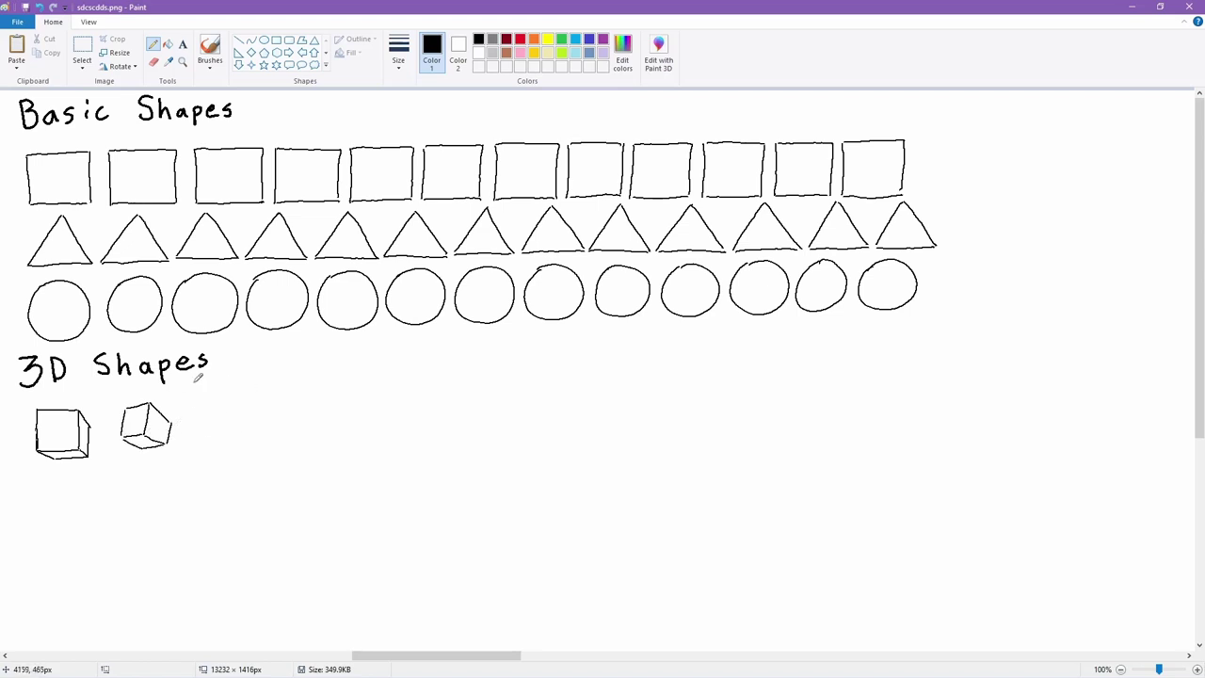
pyautogui.moveTo(216, 395)
pyautogui.mouseDown()
pyautogui.moveTo(249, 432)
pyautogui.moveTo(264, 413)
pyautogui.mouseUp()
pyautogui.moveTo(218, 394)
pyautogui.mouseDown()
pyautogui.moveTo(264, 411)
pyautogui.moveTo(318, 384)
pyautogui.mouseUp()
pyautogui.moveTo(318, 383)
pyautogui.mouseDown()
pyautogui.moveTo(335, 427)
pyautogui.moveTo(284, 423)
pyautogui.mouseUp()
pyautogui.moveTo(289, 394); pyautogui.dragTo(276, 423)
pyautogui.moveTo(334, 428)
pyautogui.mouseDown()
pyautogui.moveTo(306, 436)
pyautogui.moveTo(345, 407)
pyautogui.mouseUp()
# Extend the 3D Shapes row with the fifth, sixth and seventh cubes, each turned to a different angle.
pyautogui.click(153, 45)
pyautogui.moveTo(380, 393)
pyautogui.mouseDown()
pyautogui.moveTo(430, 392)
pyautogui.moveTo(431, 439)
pyautogui.mouseUp()
pyautogui.moveTo(368, 382)
pyautogui.mouseDown()
pyautogui.moveTo(418, 382)
pyautogui.moveTo(452, 420)
pyautogui.mouseUp()
pyautogui.moveTo(502, 377)
pyautogui.mouseDown()
pyautogui.moveTo(525, 411)
pyautogui.moveTo(512, 438)
pyautogui.moveTo(577, 380)
pyautogui.mouseUp()
pyautogui.moveTo(577, 380); pyautogui.dragTo(595, 429)
pyautogui.moveTo(568, 435); pyautogui.dragTo(595, 428)
pyautogui.moveTo(577, 381); pyautogui.dragTo(611, 383)
pyautogui.moveTo(611, 383); pyautogui.dragTo(622, 411)
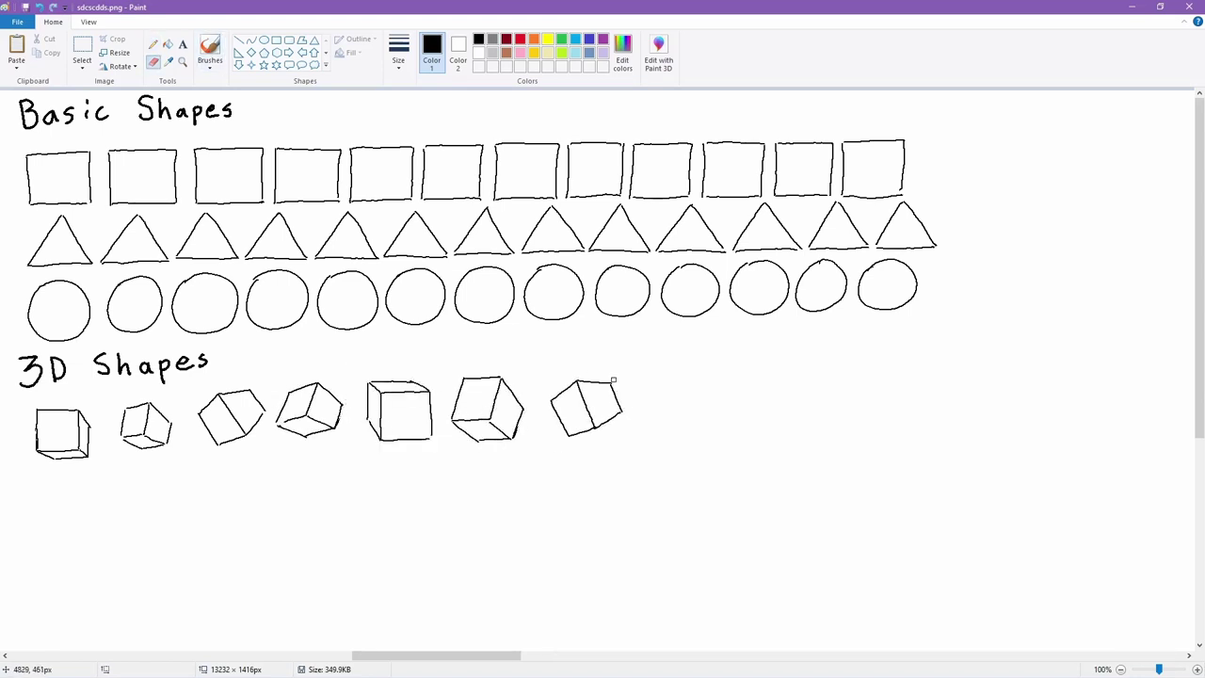
# Draw the eighth and ninth cubes in the 3D Shapes row, shifting the eighth cube's first strokes away from its neighbour.
pyautogui.moveTo(669, 367); pyautogui.dragTo(654, 394)
pyautogui.moveTo(653, 394); pyautogui.dragTo(632, 405)
pyautogui.click(82, 48)
pyautogui.moveTo(625, 362); pyautogui.dragTo(690, 422)
pyautogui.click(153, 44)
pyautogui.moveTo(657, 396); pyautogui.dragTo(726, 396)
pyautogui.moveTo(726, 395); pyautogui.dragTo(715, 422)
pyautogui.moveTo(701, 376); pyautogui.dragTo(676, 388)
pyautogui.moveTo(676, 387); pyautogui.dragTo(662, 414)
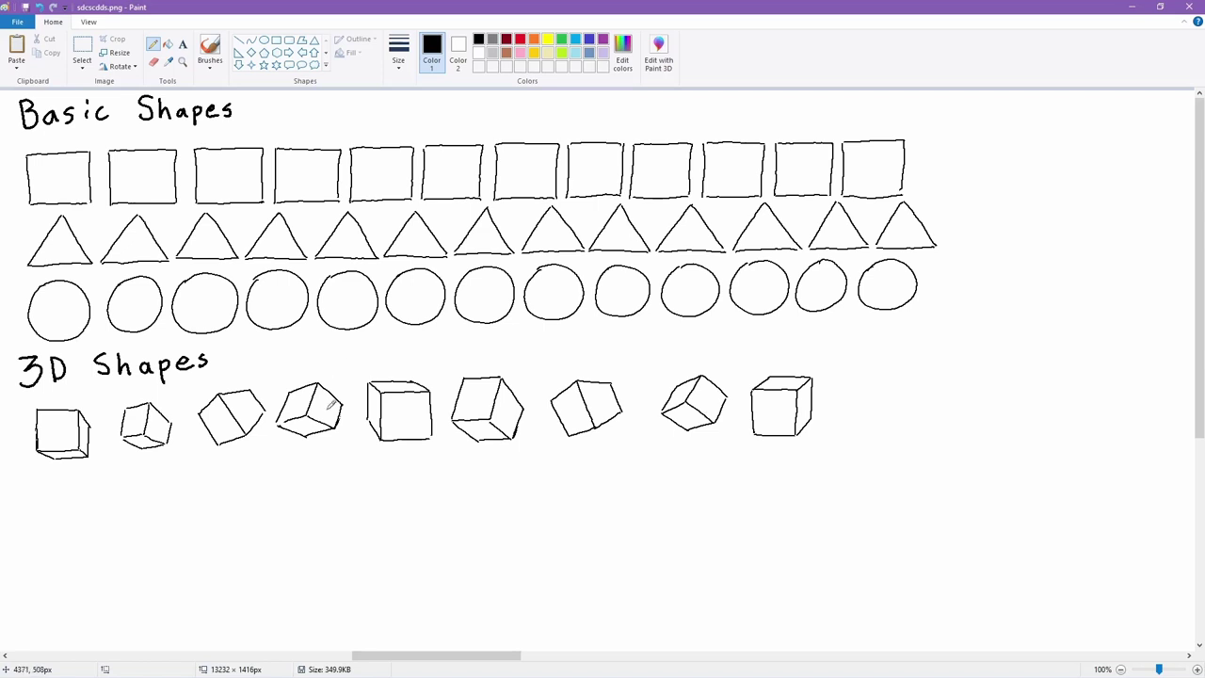
# Finish the 3D Shapes row with two more rotated cubes at its right end.
pyautogui.moveTo(887, 367)
pyautogui.mouseDown()
pyautogui.moveTo(869, 398)
pyautogui.moveTo(891, 418)
pyautogui.moveTo(837, 403)
pyautogui.mouseUp()
pyautogui.moveTo(888, 369)
pyautogui.mouseDown()
pyautogui.moveTo(911, 395)
pyautogui.moveTo(891, 418)
pyautogui.moveTo(864, 369)
pyautogui.moveTo(838, 399)
pyautogui.moveTo(859, 407)
pyautogui.mouseUp()
pyautogui.moveTo(962, 386)
pyautogui.mouseDown()
pyautogui.moveTo(957, 429)
pyautogui.moveTo(941, 425)
pyautogui.moveTo(1004, 386)
pyautogui.moveTo(978, 358)
pyautogui.moveTo(996, 378)
pyautogui.mouseUp()
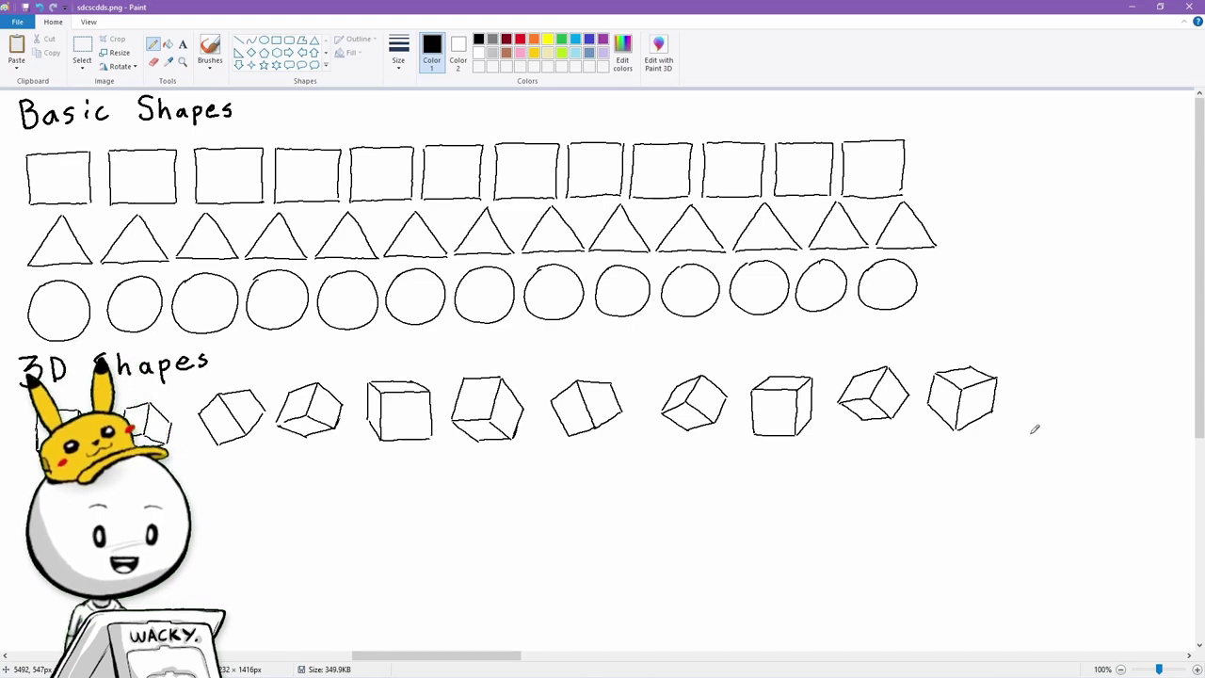
# Draw an upright cylinder below the vanishing point on the blank 1 pt. grid, with a dashed hidden base edge and a hatched top.
pyautogui.moveTo(378, 656); pyautogui.dragTo(685, 665)
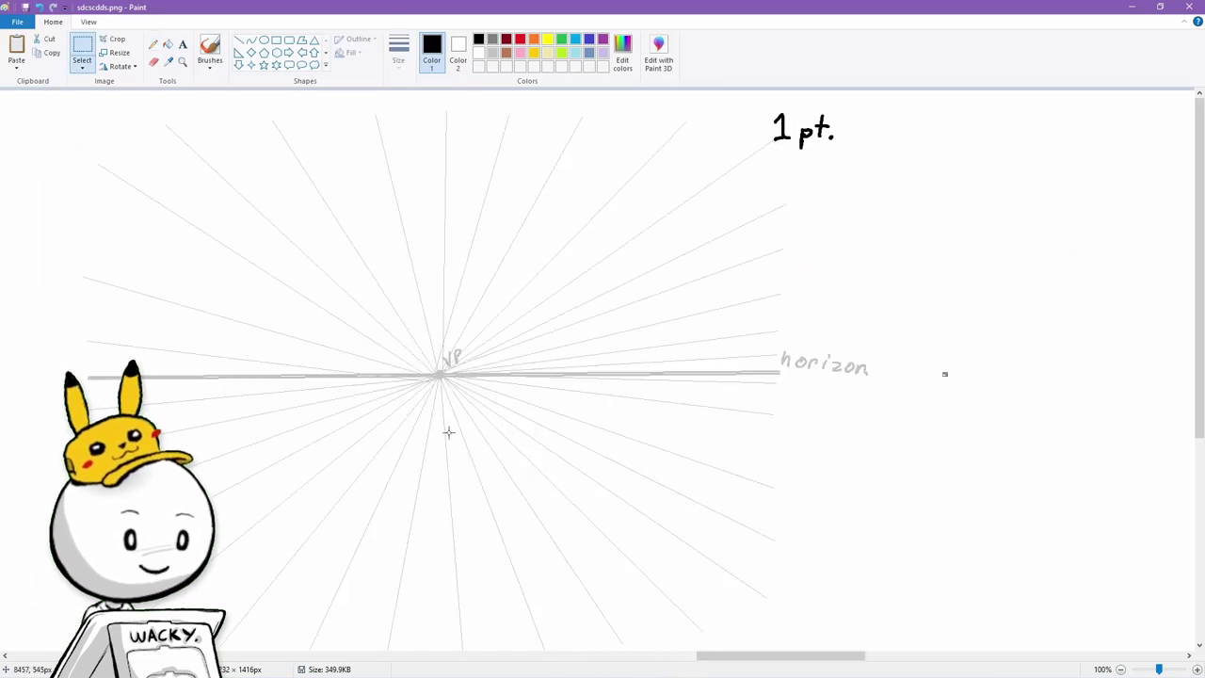
pyautogui.click(209, 49)
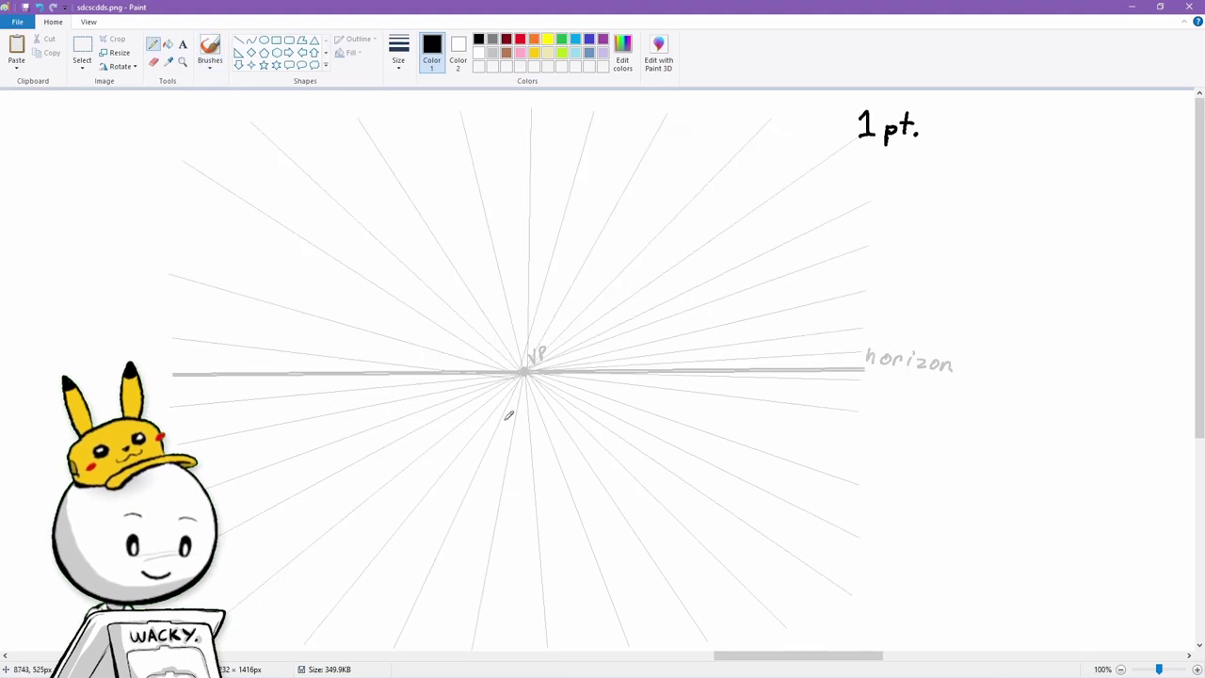
pyautogui.moveTo(506, 420)
pyautogui.mouseDown()
pyautogui.moveTo(460, 435)
pyautogui.moveTo(550, 446)
pyautogui.moveTo(587, 420)
pyautogui.moveTo(493, 416)
pyautogui.moveTo(464, 435)
pyautogui.moveTo(462, 565)
pyautogui.mouseUp()
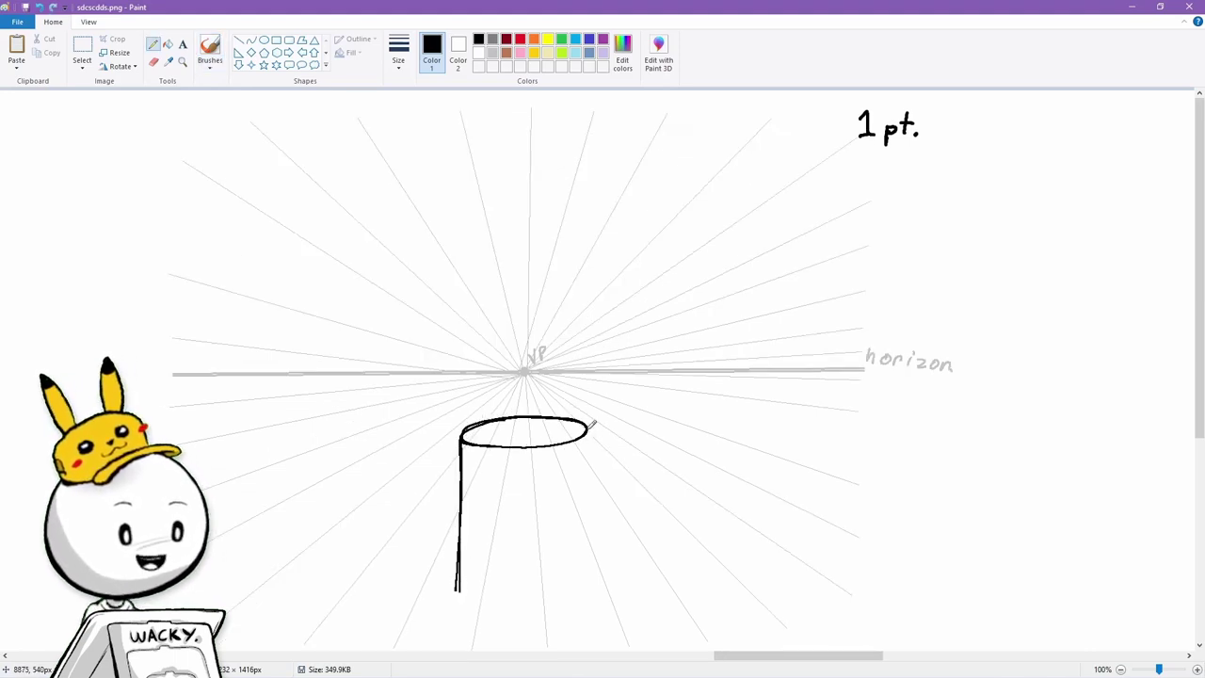
pyautogui.moveTo(588, 425); pyautogui.dragTo(591, 591)
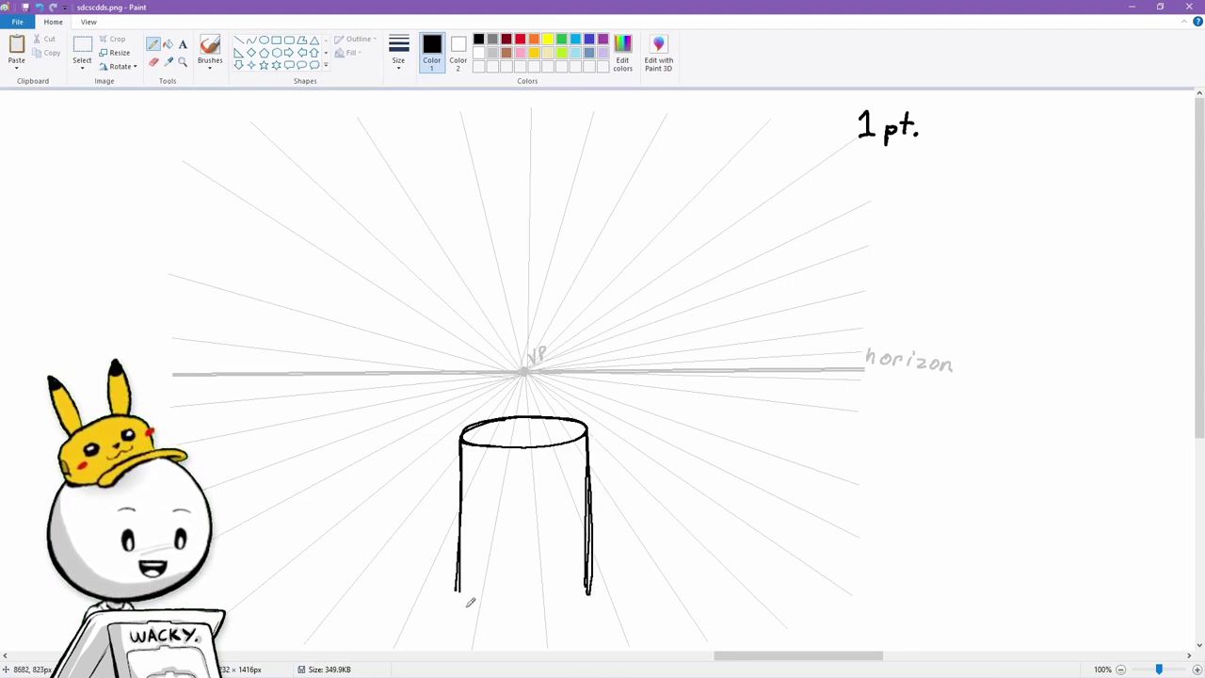
pyautogui.moveTo(458, 583)
pyautogui.mouseDown()
pyautogui.moveTo(555, 609)
pyautogui.moveTo(587, 591)
pyautogui.moveTo(577, 577)
pyautogui.mouseUp()
pyautogui.moveTo(567, 575); pyautogui.dragTo(484, 571)
pyautogui.moveTo(476, 573); pyautogui.dragTo(462, 584)
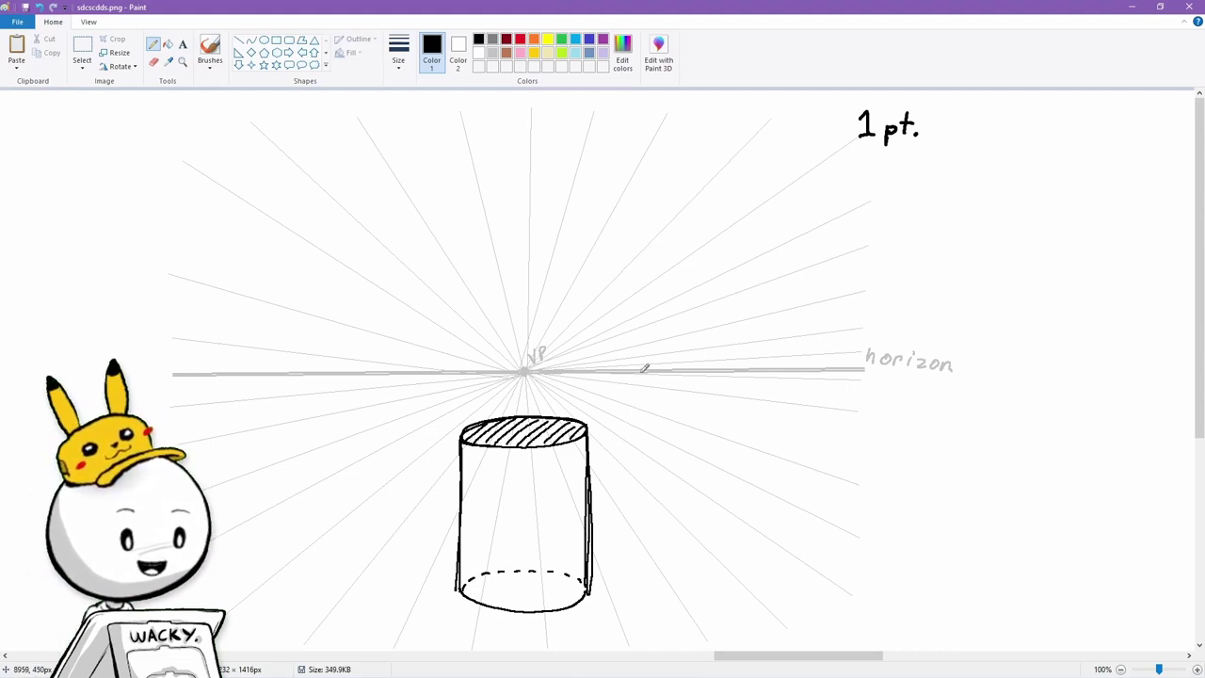
pyautogui.moveTo(644, 364)
pyautogui.mouseDown()
pyautogui.moveTo(639, 386)
pyautogui.moveTo(682, 373)
pyautogui.moveTo(686, 310)
pyautogui.moveTo(708, 373)
pyautogui.moveTo(697, 376)
pyautogui.mouseUp()
pyautogui.moveTo(631, 358)
pyautogui.mouseDown()
pyautogui.moveTo(637, 345)
pyautogui.moveTo(649, 383)
pyautogui.mouseUp()
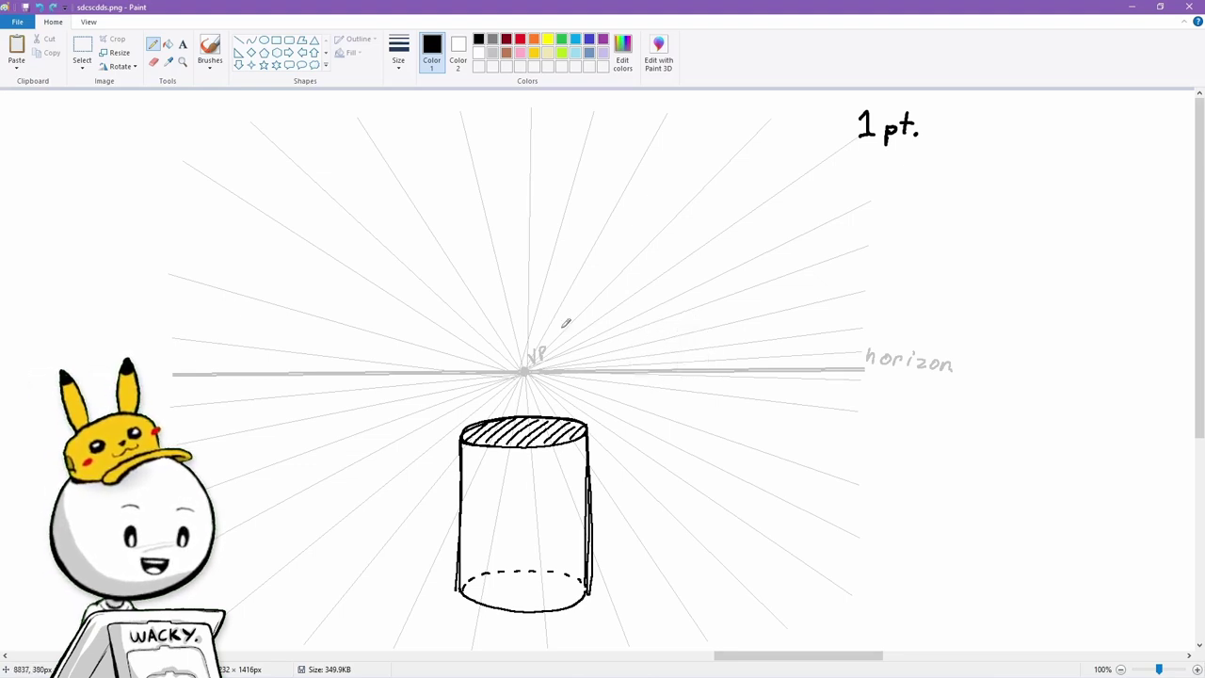
# Draw a second upright cylinder above the vanishing point, with a dashed hidden edge in its top ellipse and a hatched underside.
pyautogui.moveTo(524, 314)
pyautogui.mouseDown()
pyautogui.moveTo(471, 327)
pyautogui.moveTo(599, 149)
pyautogui.mouseUp()
pyautogui.moveTo(466, 156); pyautogui.dragTo(465, 325)
pyautogui.moveTo(599, 149)
pyautogui.mouseDown()
pyautogui.moveTo(475, 165)
pyautogui.moveTo(485, 176)
pyautogui.mouseUp()
pyautogui.moveTo(518, 179); pyautogui.dragTo(528, 180)
pyautogui.moveTo(546, 181); pyautogui.dragTo(552, 180)
pyautogui.moveTo(582, 178); pyautogui.dragTo(597, 167)
pyautogui.moveTo(591, 327)
pyautogui.mouseDown()
pyautogui.moveTo(535, 340)
pyautogui.moveTo(462, 326)
pyautogui.mouseUp()
pyautogui.click(154, 62)
pyautogui.moveTo(576, 330); pyautogui.dragTo(479, 325)
pyautogui.moveTo(466, 325)
pyautogui.mouseDown()
pyautogui.moveTo(591, 323)
pyautogui.moveTo(621, 355)
pyautogui.moveTo(658, 326)
pyautogui.moveTo(657, 368)
pyautogui.moveTo(702, 350)
pyautogui.moveTo(650, 384)
pyautogui.mouseUp()
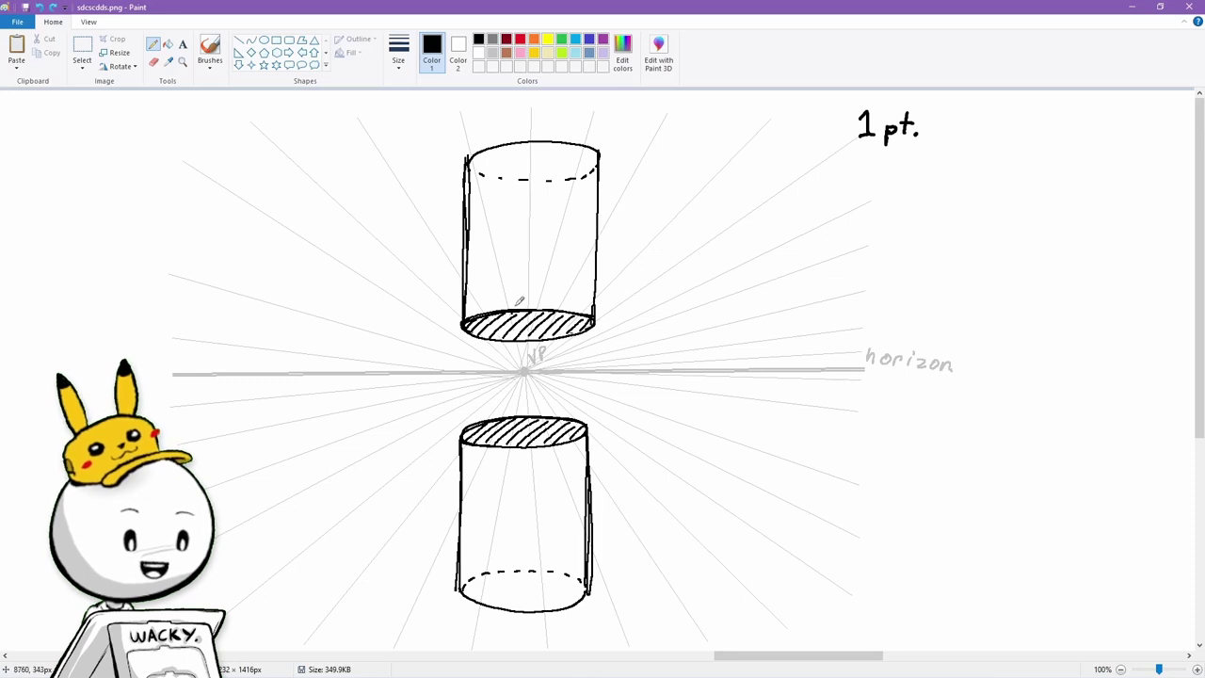
# Sketch the sides of a third cylinder crossing the horizon beside the others, and close its base with a dashed back edge.
pyautogui.moveTo(646, 295)
pyautogui.mouseDown()
pyautogui.moveTo(641, 447)
pyautogui.moveTo(646, 294)
pyautogui.mouseUp()
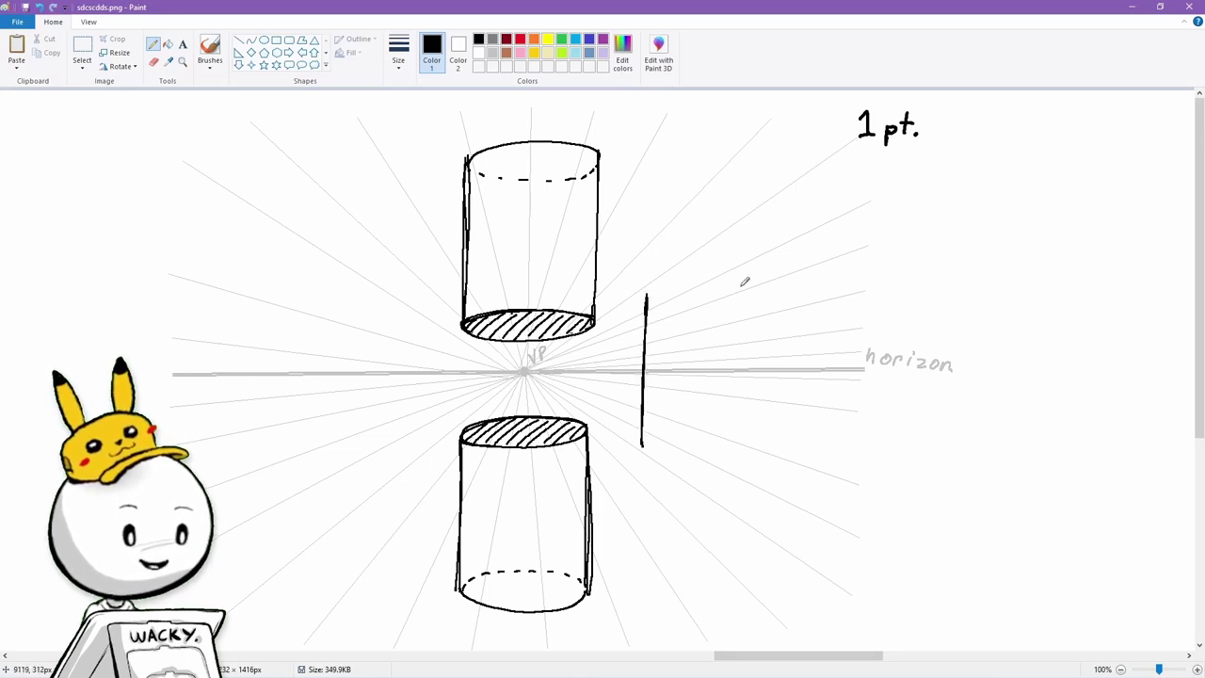
pyautogui.moveTo(744, 281); pyautogui.dragTo(739, 448)
pyautogui.moveTo(644, 443)
pyautogui.mouseDown()
pyautogui.moveTo(695, 457)
pyautogui.moveTo(742, 444)
pyautogui.moveTo(703, 457)
pyautogui.moveTo(658, 438)
pyautogui.mouseUp()
pyautogui.moveTo(663, 438); pyautogui.dragTo(668, 437)
pyautogui.moveTo(673, 436); pyautogui.dragTo(690, 435)
pyautogui.moveTo(700, 436); pyautogui.dragTo(716, 437)
pyautogui.moveTo(721, 438); pyautogui.dragTo(725, 439)
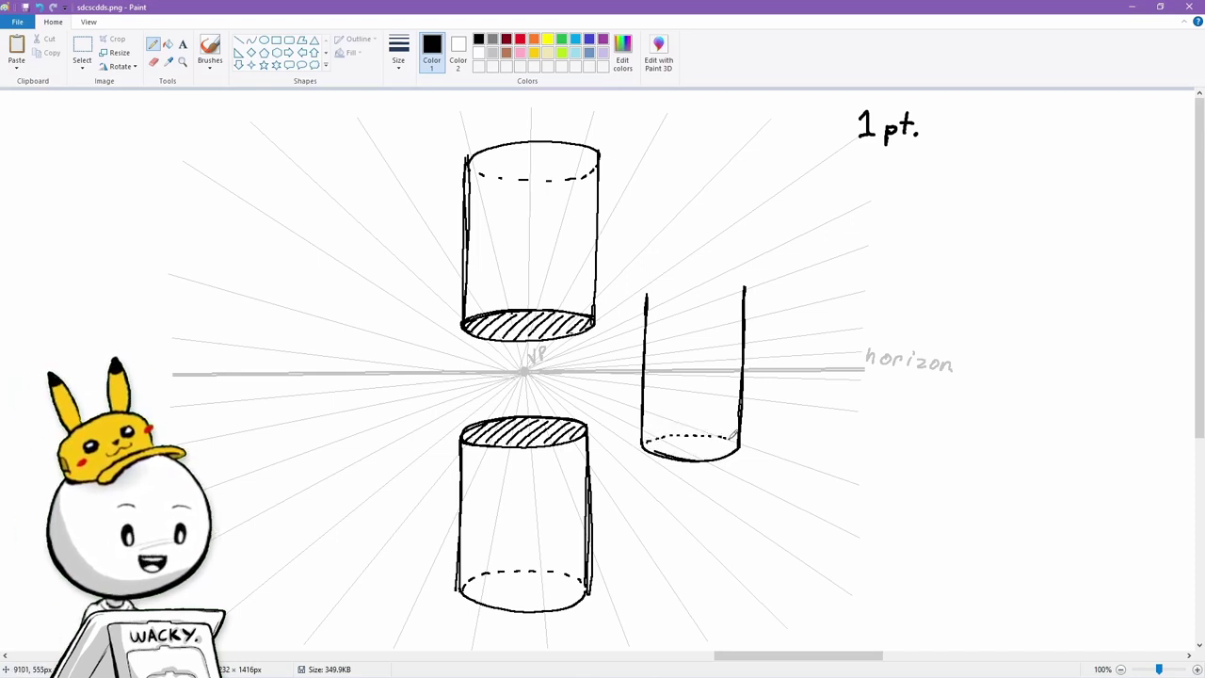
pyautogui.moveTo(731, 441); pyautogui.dragTo(736, 443)
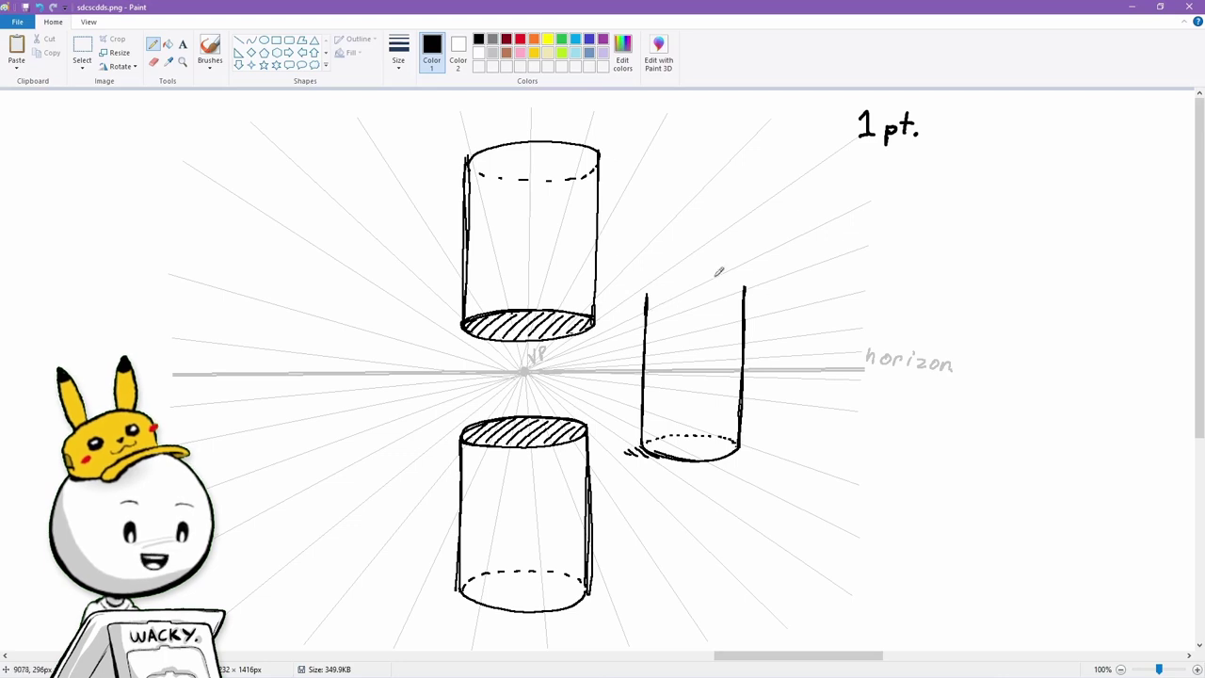
# Close the top of the cylinder crossing the horizon with a dashed front edge, and add vertical shading lines along its sides.
pyautogui.moveTo(655, 287)
pyautogui.mouseDown()
pyautogui.moveTo(713, 281)
pyautogui.moveTo(744, 293)
pyautogui.mouseUp()
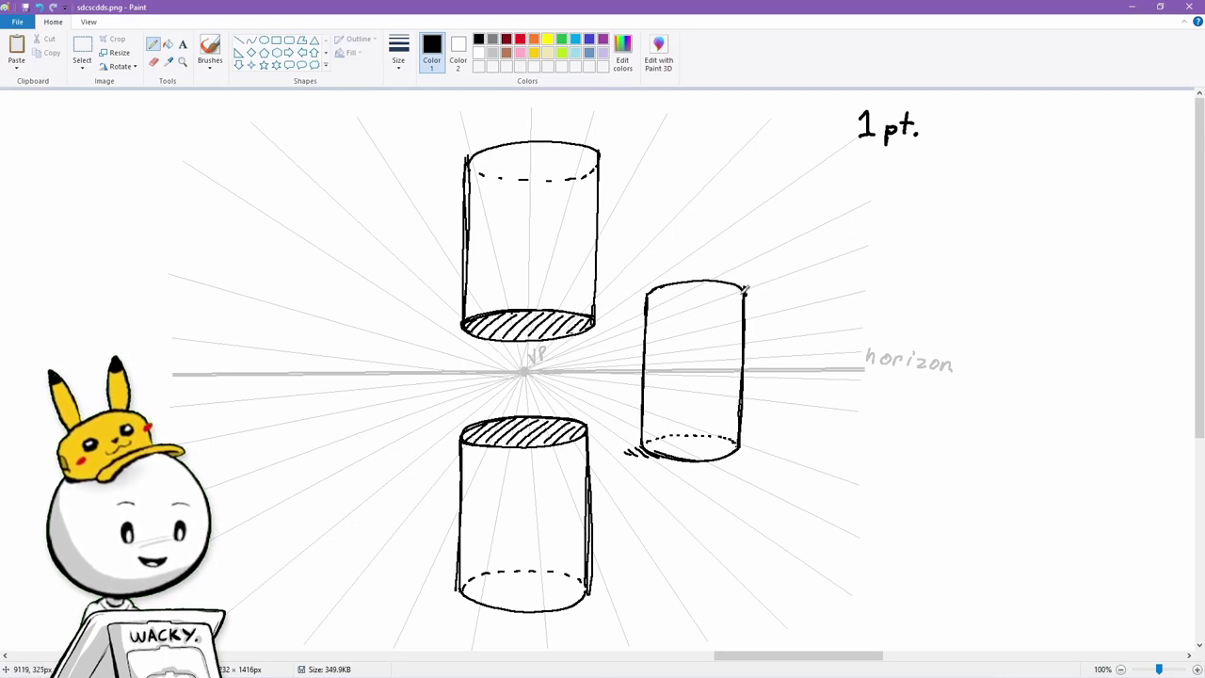
pyautogui.moveTo(672, 302)
pyautogui.mouseDown()
pyautogui.moveTo(742, 293)
pyautogui.moveTo(653, 446)
pyautogui.mouseUp()
pyautogui.moveTo(659, 288); pyautogui.dragTo(658, 416)
pyautogui.moveTo(669, 289); pyautogui.dragTo(671, 334)
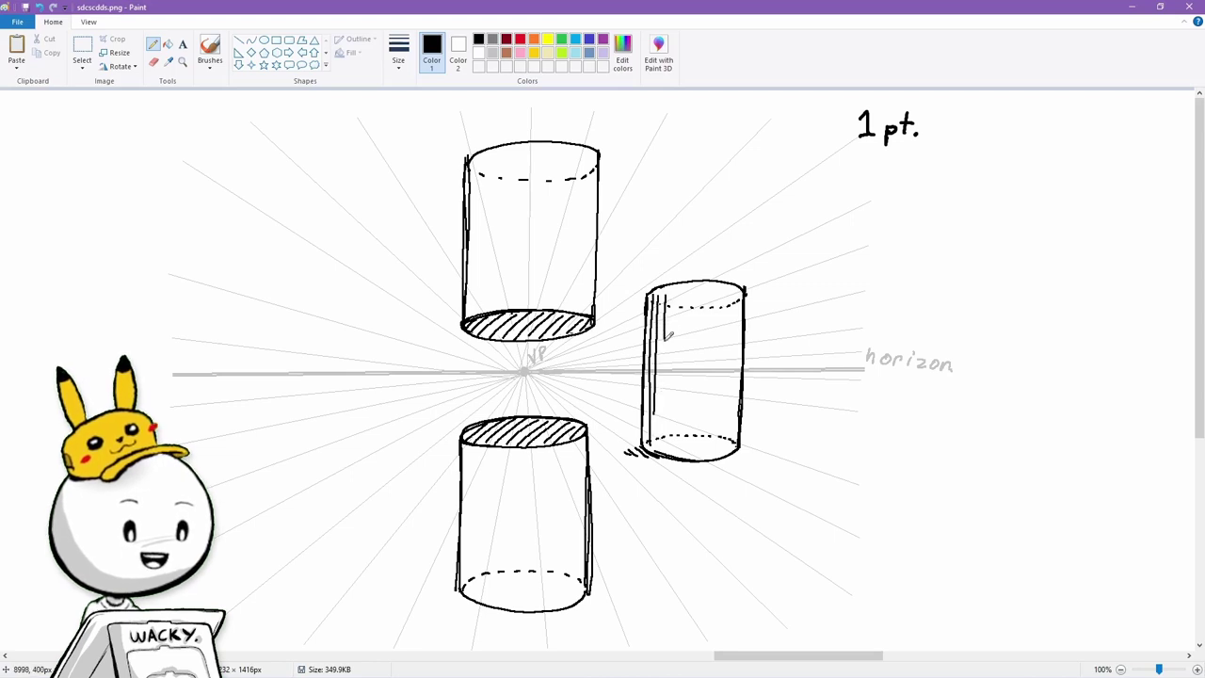
pyautogui.moveTo(733, 399)
pyautogui.mouseDown()
pyautogui.moveTo(732, 435)
pyautogui.moveTo(627, 451)
pyautogui.mouseUp()
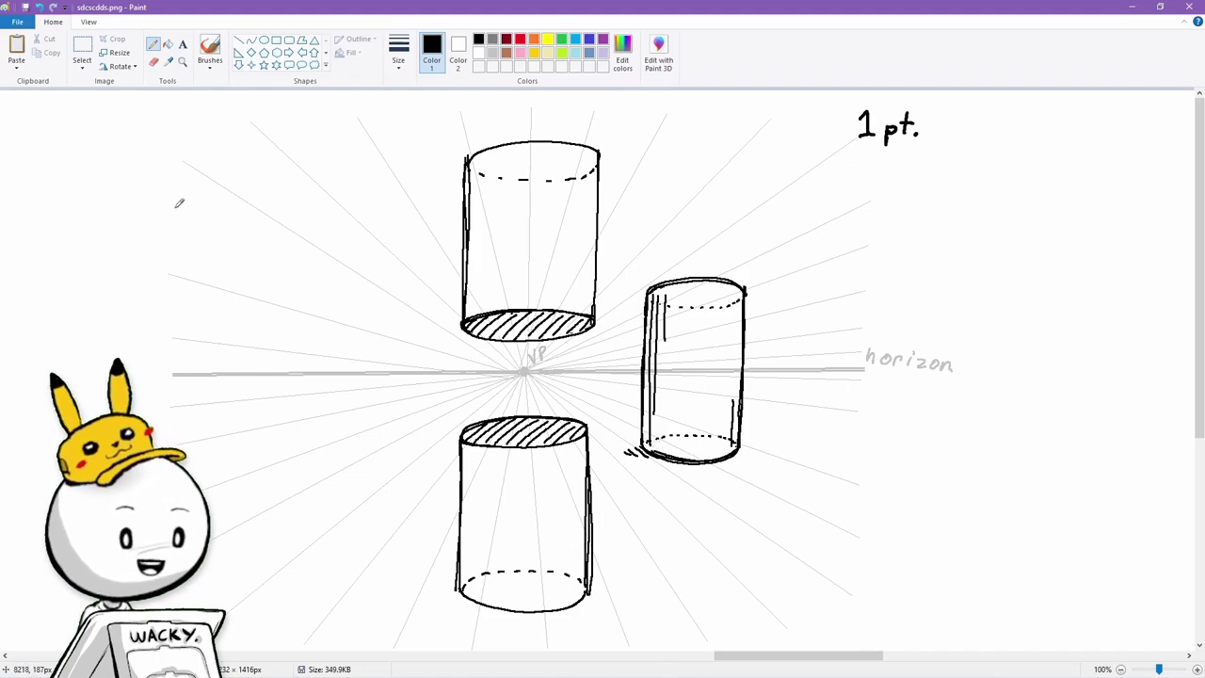
# Draw a row of six cylinders at different tilts under the cubes in the 3D Shapes section.
pyautogui.moveTo(787, 656); pyautogui.dragTo(424, 657)
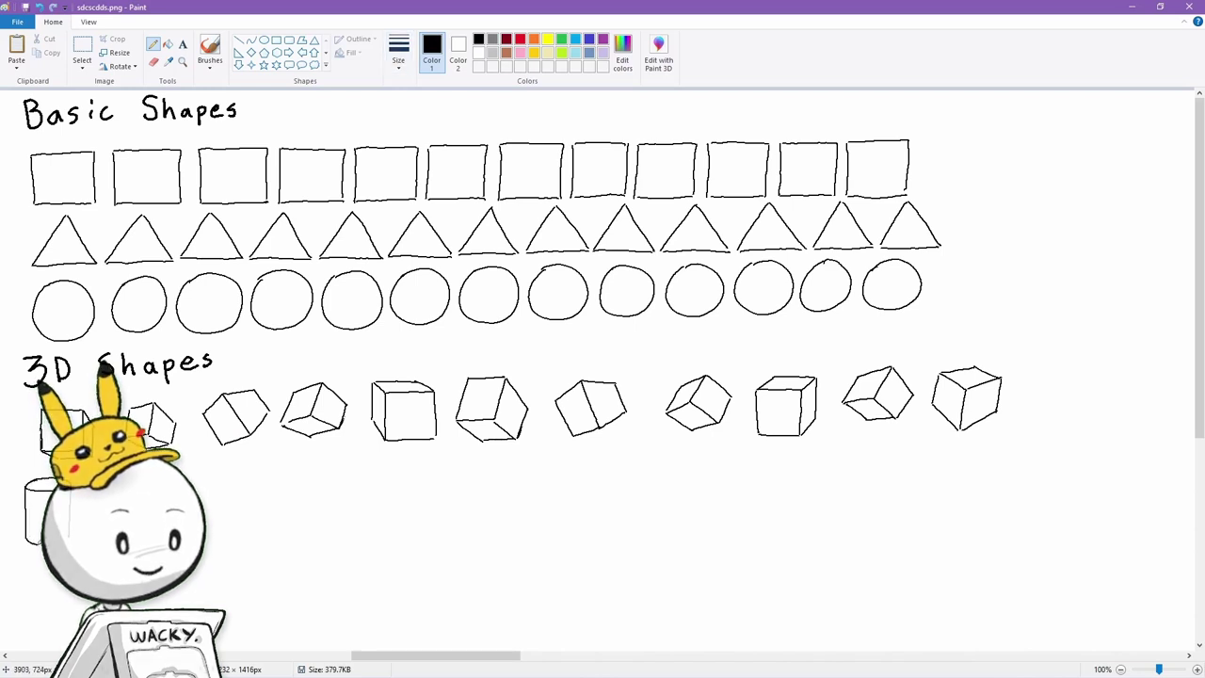
pyautogui.moveTo(104, 491)
pyautogui.mouseDown()
pyautogui.moveTo(111, 523)
pyautogui.moveTo(151, 477)
pyautogui.mouseUp()
pyautogui.moveTo(151, 479)
pyautogui.mouseDown()
pyautogui.moveTo(160, 481)
pyautogui.moveTo(103, 523)
pyautogui.mouseUp()
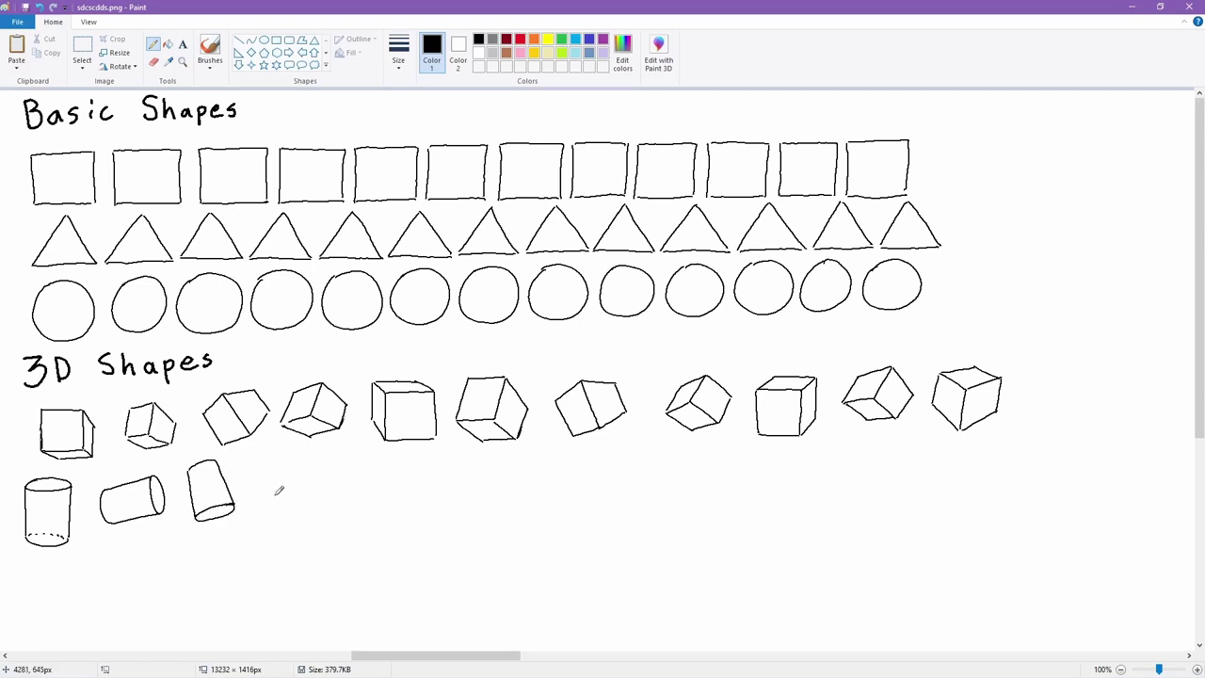
pyautogui.moveTo(270, 505)
pyautogui.mouseDown()
pyautogui.moveTo(303, 472)
pyautogui.moveTo(380, 471)
pyautogui.moveTo(340, 471)
pyautogui.moveTo(353, 471)
pyautogui.moveTo(339, 474)
pyautogui.moveTo(374, 517)
pyautogui.mouseUp()
pyautogui.moveTo(378, 472)
pyautogui.mouseDown()
pyautogui.moveTo(418, 488)
pyautogui.moveTo(414, 473)
pyautogui.moveTo(456, 474)
pyautogui.mouseUp()
pyautogui.moveTo(408, 510)
pyautogui.mouseDown()
pyautogui.moveTo(410, 480)
pyautogui.moveTo(452, 480)
pyautogui.moveTo(457, 512)
pyautogui.mouseUp()
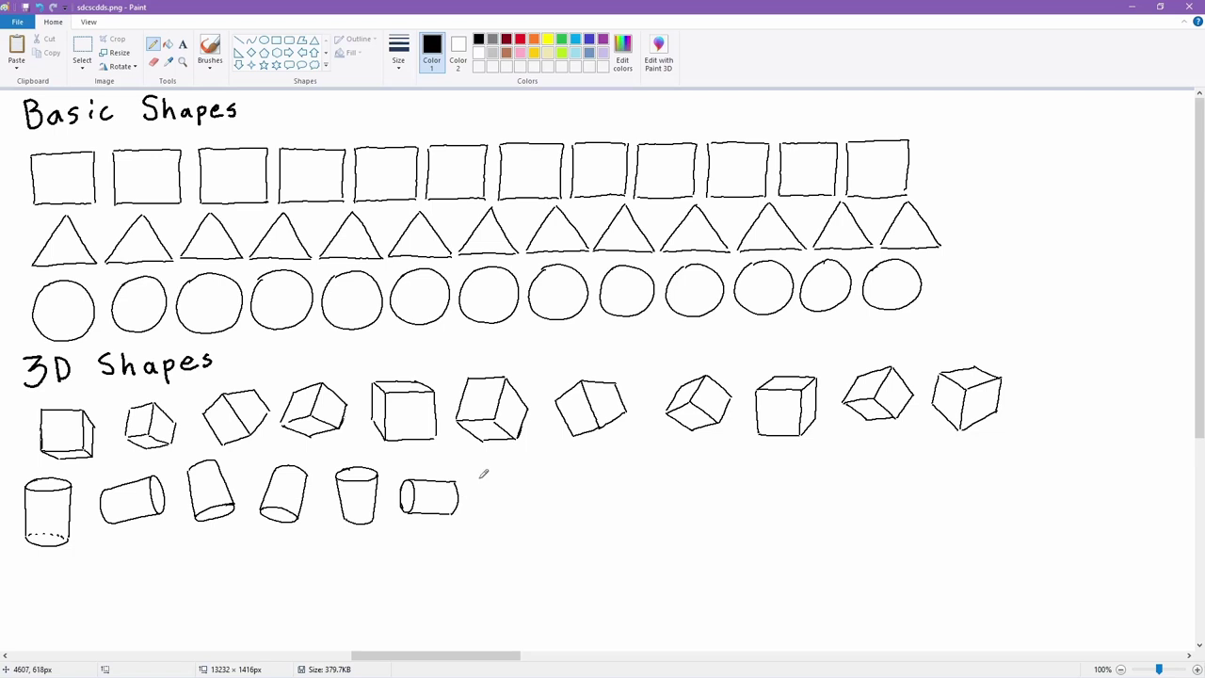
# Extend the cylinder row with increasingly foreshortened horizontal cylinders, followed by mirrored ones that lengthen again.
pyautogui.click(154, 61)
pyautogui.click(210, 49)
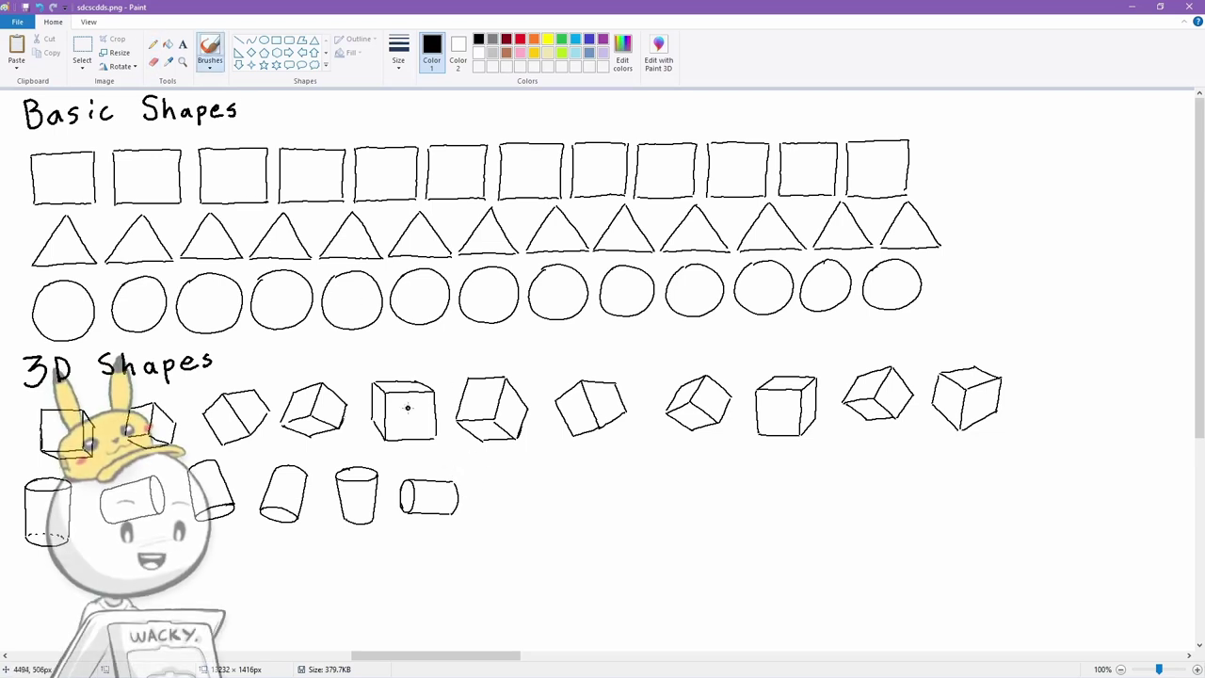
pyautogui.click(154, 46)
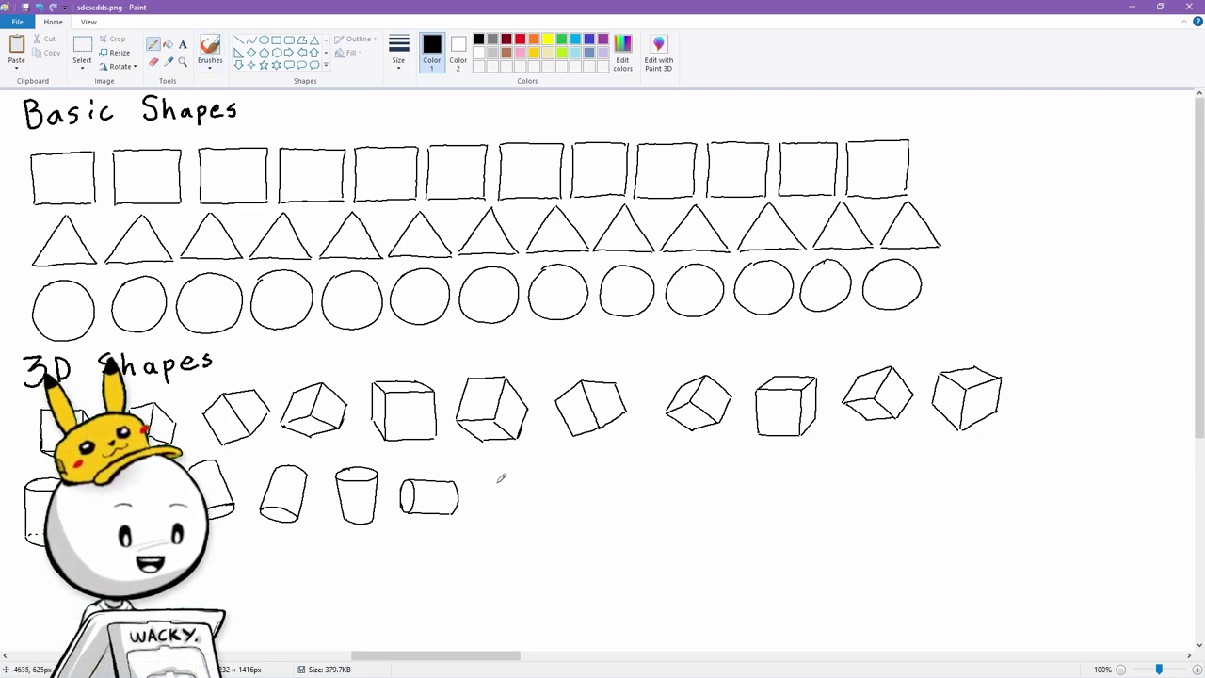
pyautogui.moveTo(500, 481); pyautogui.dragTo(528, 481)
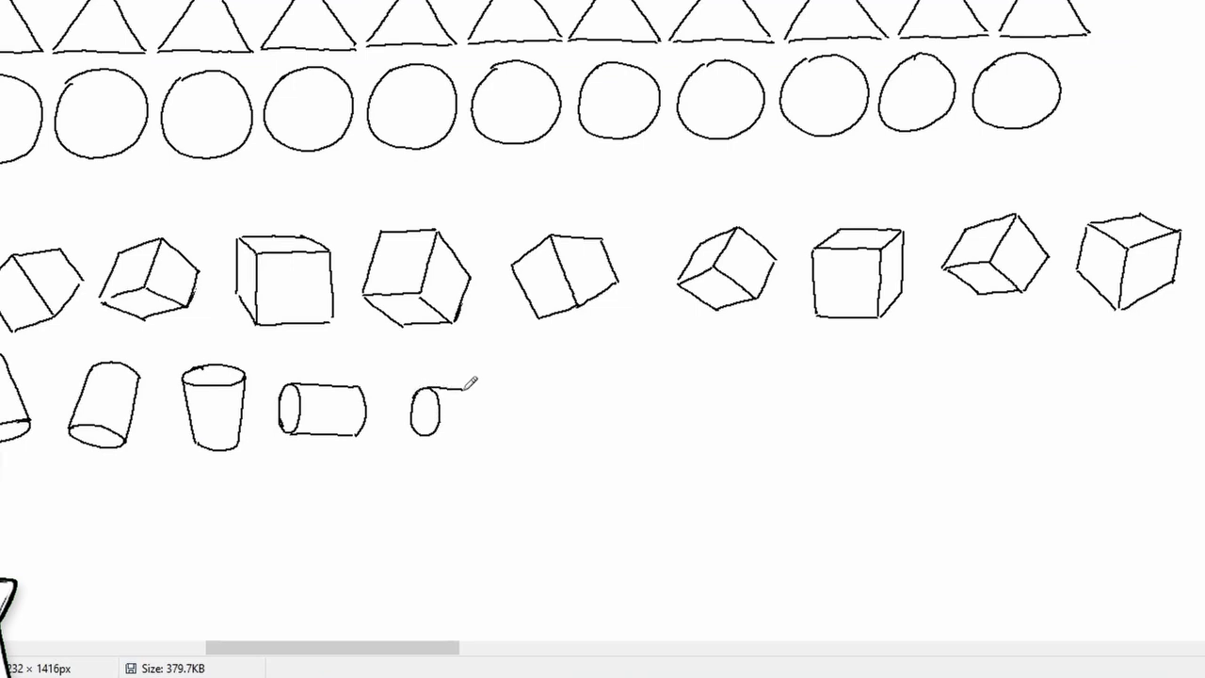
pyautogui.moveTo(464, 387)
pyautogui.mouseDown()
pyautogui.moveTo(471, 414)
pyautogui.moveTo(439, 433)
pyautogui.moveTo(543, 419)
pyautogui.moveTo(517, 394)
pyautogui.mouseUp()
pyautogui.moveTo(537, 390)
pyautogui.mouseDown()
pyautogui.moveTo(549, 417)
pyautogui.moveTo(539, 427)
pyautogui.mouseUp()
pyautogui.moveTo(616, 395); pyautogui.dragTo(613, 391)
pyautogui.moveTo(606, 391); pyautogui.dragTo(611, 426)
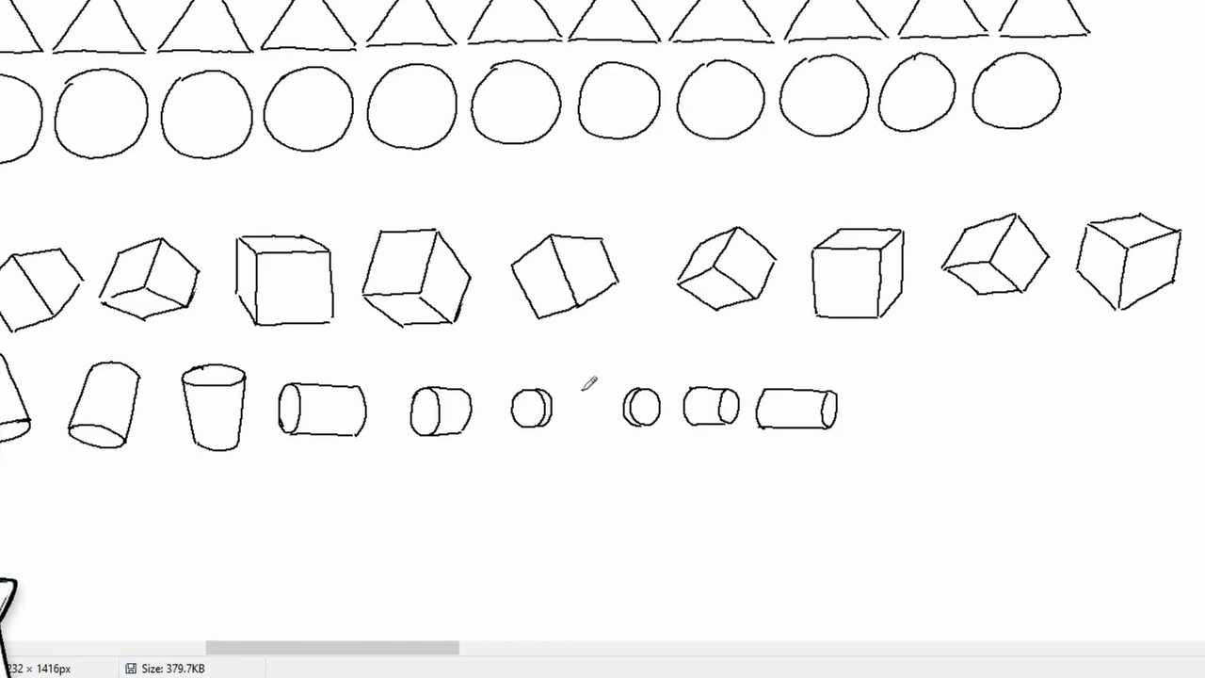
# Fill the gap between the mirrored cylinders with an end-on circle, and finish the sequence with a side-view rectangle.
pyautogui.moveTo(583, 389)
pyautogui.mouseDown()
pyautogui.moveTo(568, 414)
pyautogui.moveTo(600, 421)
pyautogui.moveTo(608, 386)
pyautogui.moveTo(581, 390)
pyautogui.mouseUp()
pyautogui.moveTo(866, 395); pyautogui.dragTo(867, 435)
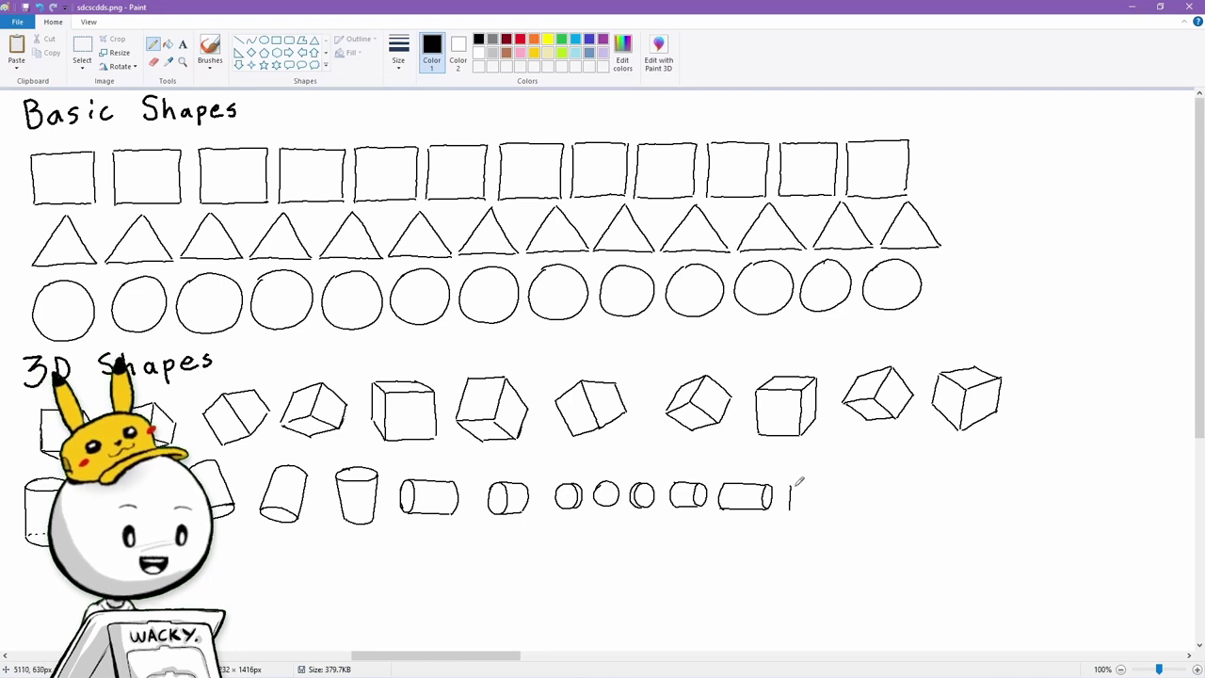
pyautogui.moveTo(792, 483)
pyautogui.mouseDown()
pyautogui.moveTo(853, 477)
pyautogui.moveTo(844, 509)
pyautogui.mouseUp()
pyautogui.moveTo(789, 504); pyautogui.dragTo(845, 509)
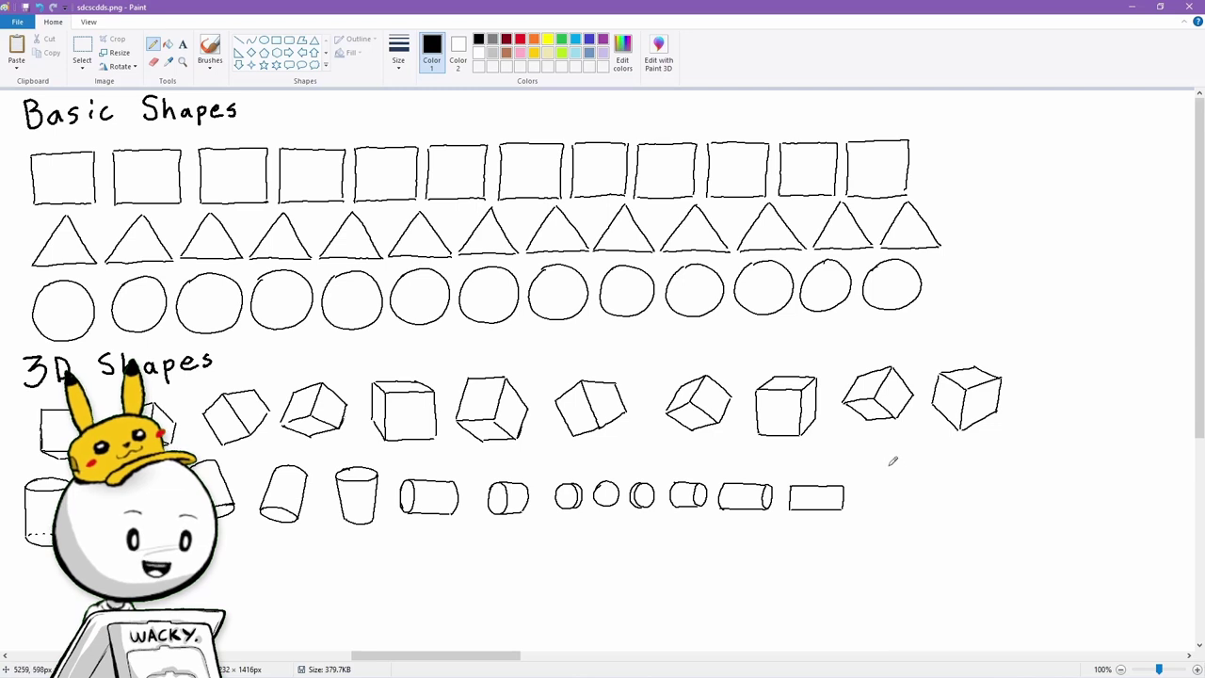
# Add diagonally tilted cylinders with different foreshortening at the end of the cylinder row.
pyautogui.moveTo(892, 462)
pyautogui.mouseDown()
pyautogui.moveTo(909, 481)
pyautogui.moveTo(891, 461)
pyautogui.moveTo(866, 487)
pyautogui.moveTo(888, 505)
pyautogui.mouseUp()
pyautogui.moveTo(907, 479); pyautogui.dragTo(889, 506)
pyautogui.moveTo(959, 476)
pyautogui.mouseDown()
pyautogui.moveTo(938, 485)
pyautogui.moveTo(973, 497)
pyautogui.moveTo(940, 504)
pyautogui.mouseUp()
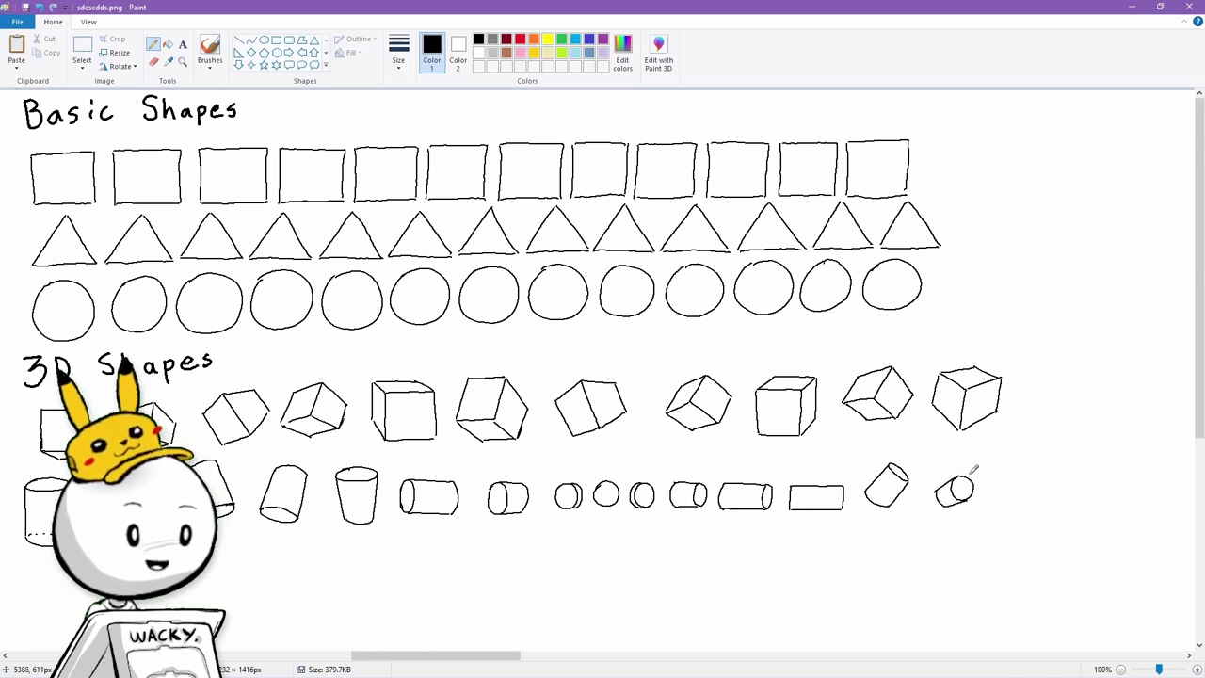
pyautogui.moveTo(1011, 491)
pyautogui.mouseDown()
pyautogui.moveTo(1025, 507)
pyautogui.moveTo(996, 486)
pyautogui.moveTo(1020, 478)
pyautogui.moveTo(1028, 493)
pyautogui.mouseUp()
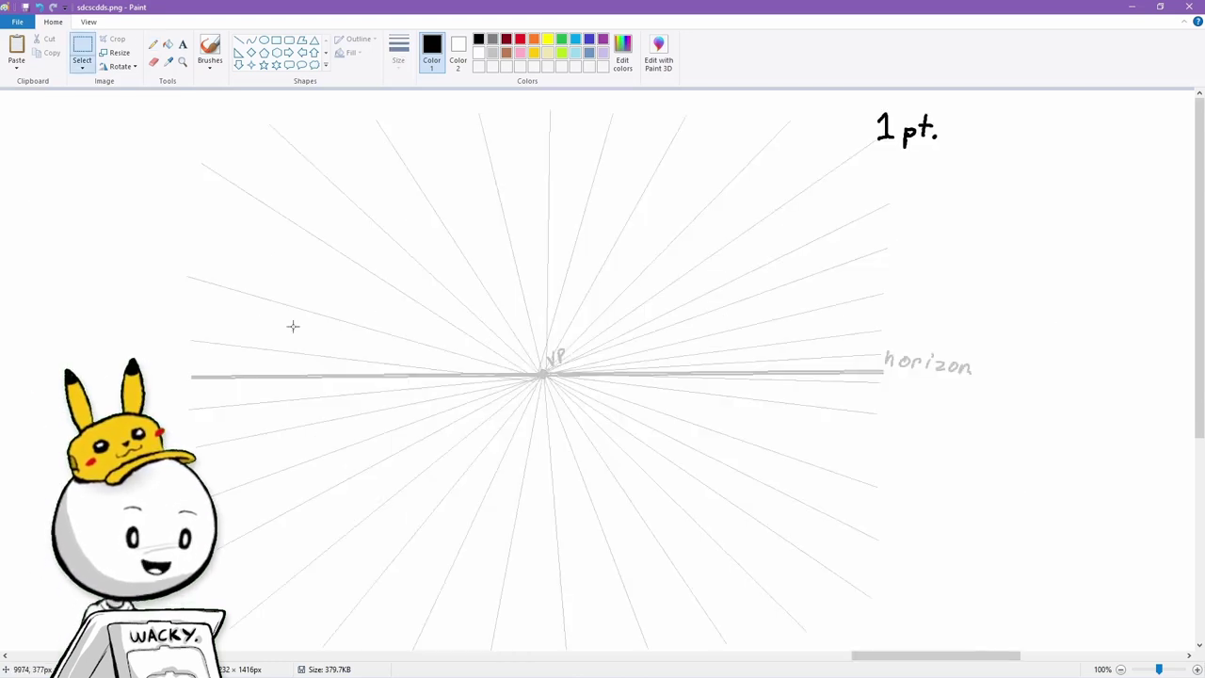
# Handwrite the heading "SPHERE" with the brush above the next blank 1 pt. perspective grid.
pyautogui.click(209, 47)
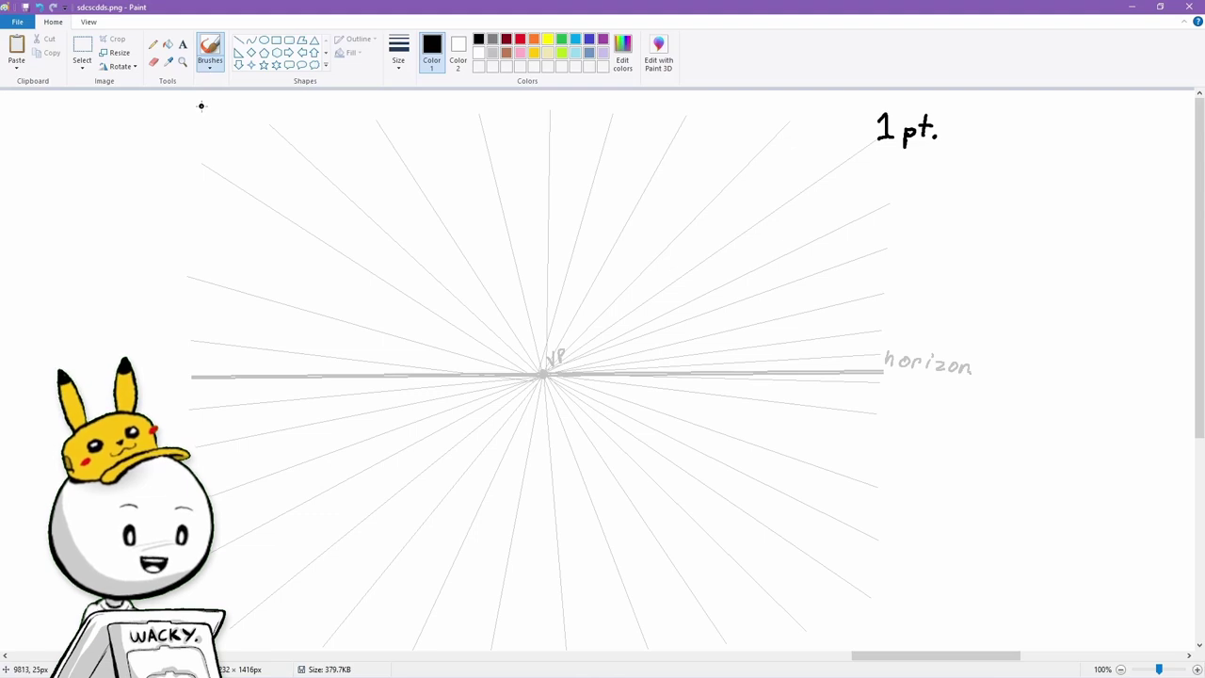
pyautogui.moveTo(207, 106)
pyautogui.mouseDown()
pyautogui.moveTo(188, 132)
pyautogui.moveTo(219, 136)
pyautogui.moveTo(220, 120)
pyautogui.moveTo(243, 136)
pyautogui.moveTo(258, 119)
pyautogui.mouseUp()
pyautogui.moveTo(258, 103)
pyautogui.mouseDown()
pyautogui.moveTo(259, 133)
pyautogui.moveTo(282, 132)
pyautogui.mouseUp()
pyautogui.moveTo(271, 120)
pyautogui.mouseDown()
pyautogui.moveTo(287, 101)
pyautogui.moveTo(298, 134)
pyautogui.moveTo(301, 119)
pyautogui.mouseUp()
pyautogui.moveTo(303, 119)
pyautogui.mouseDown()
pyautogui.moveTo(333, 134)
pyautogui.moveTo(354, 130)
pyautogui.moveTo(350, 116)
pyautogui.mouseUp()
pyautogui.moveTo(335, 102); pyautogui.dragTo(360, 100)
# Draw a large circle around the vanishing point with the pencil set to the third line thickness.
pyautogui.click(153, 44)
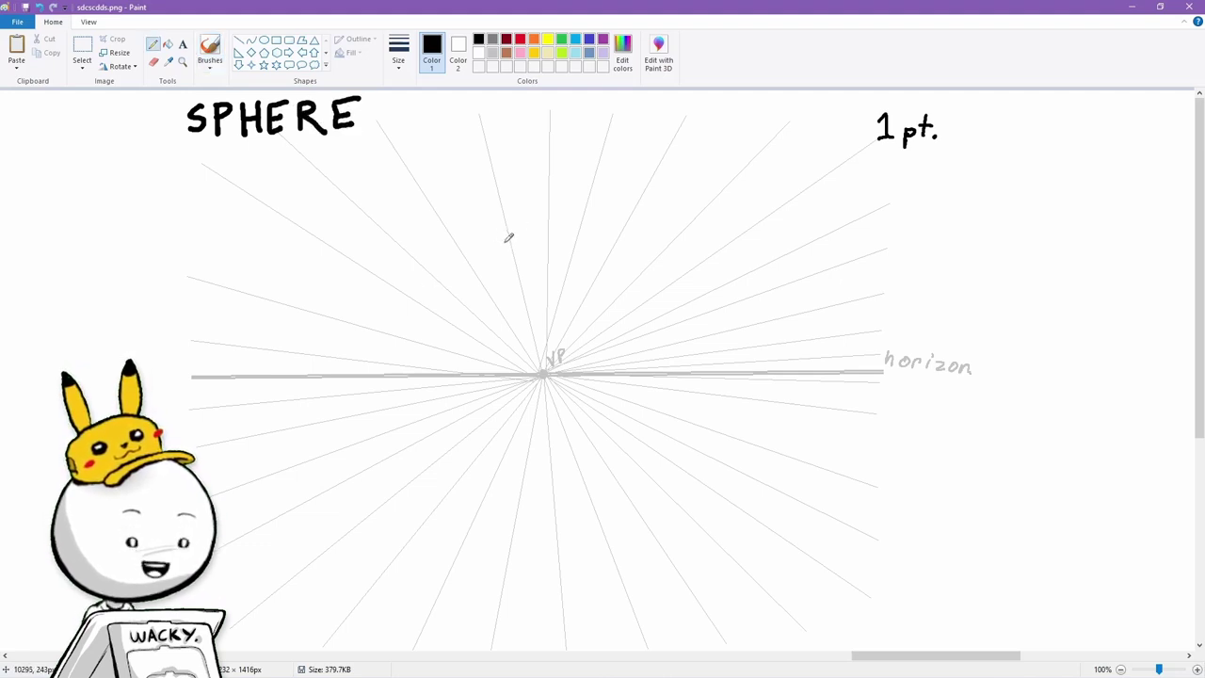
pyautogui.click(399, 52)
pyautogui.click(408, 138)
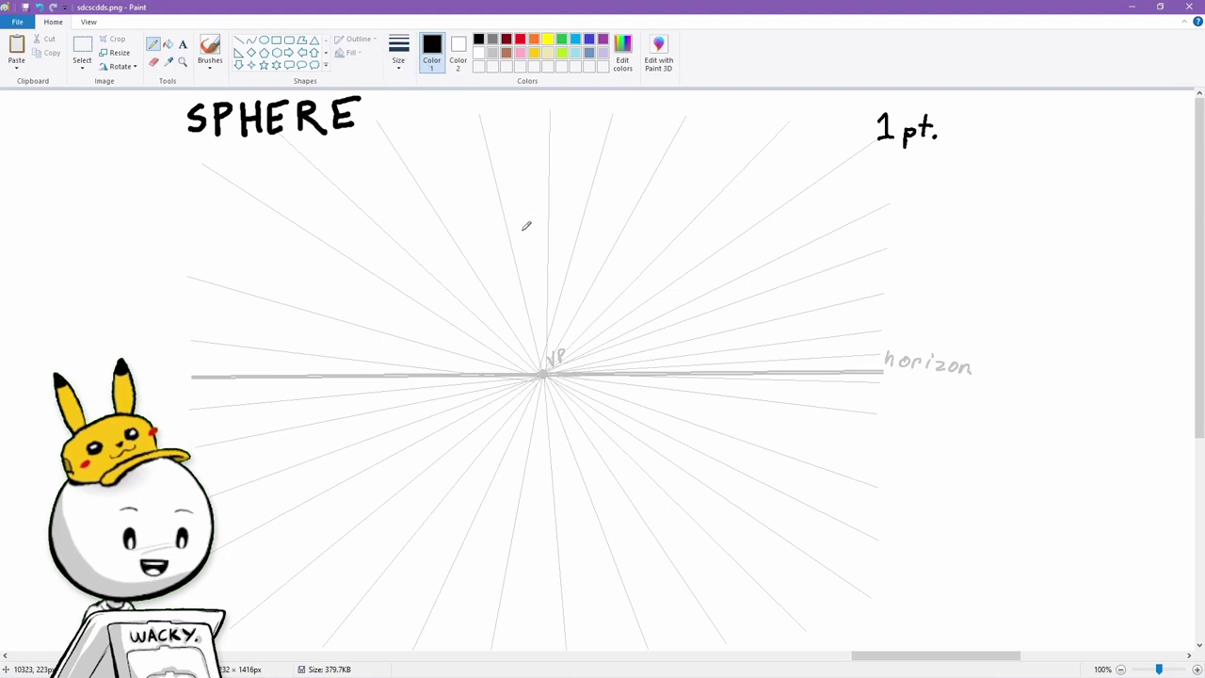
pyautogui.moveTo(522, 229)
pyautogui.mouseDown()
pyautogui.moveTo(485, 241)
pyautogui.moveTo(422, 316)
pyautogui.moveTo(418, 400)
pyautogui.moveTo(477, 458)
pyautogui.moveTo(550, 466)
pyautogui.moveTo(628, 435)
pyautogui.moveTo(662, 379)
pyautogui.moveTo(658, 302)
pyautogui.moveTo(620, 253)
pyautogui.moveTo(565, 229)
pyautogui.moveTo(519, 230)
pyautogui.mouseUp()
# Handwrite "DONE! LMAO" beside the circle using the thickest pencil line.
pyautogui.click(398, 52)
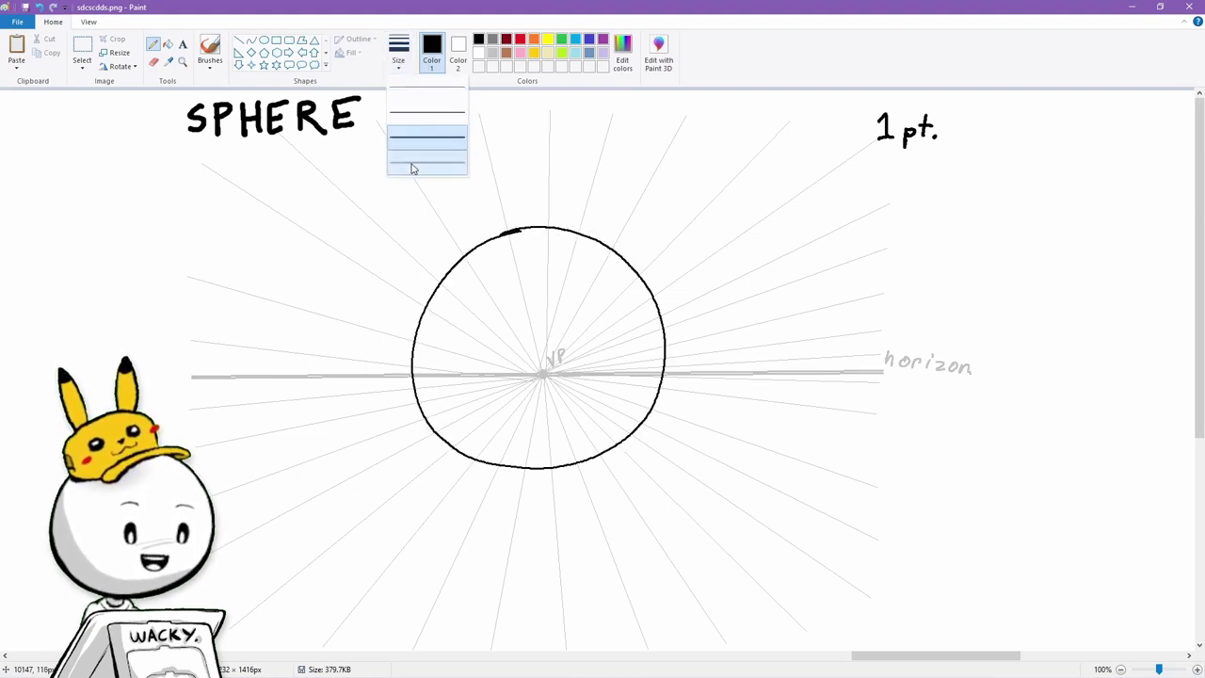
pyautogui.click(412, 166)
pyautogui.moveTo(371, 186)
pyautogui.mouseDown()
pyautogui.moveTo(373, 211)
pyautogui.moveTo(426, 175)
pyautogui.moveTo(441, 198)
pyautogui.moveTo(442, 186)
pyautogui.mouseUp()
pyautogui.moveTo(459, 160); pyautogui.dragTo(453, 184)
pyautogui.click(452, 192)
pyautogui.moveTo(382, 226); pyautogui.dragTo(399, 240)
pyautogui.moveTo(406, 231); pyautogui.dragTo(423, 230)
pyautogui.moveTo(426, 226)
pyautogui.mouseDown()
pyautogui.moveTo(433, 208)
pyautogui.moveTo(439, 226)
pyautogui.mouseUp()
pyautogui.moveTo(428, 218); pyautogui.dragTo(455, 203)
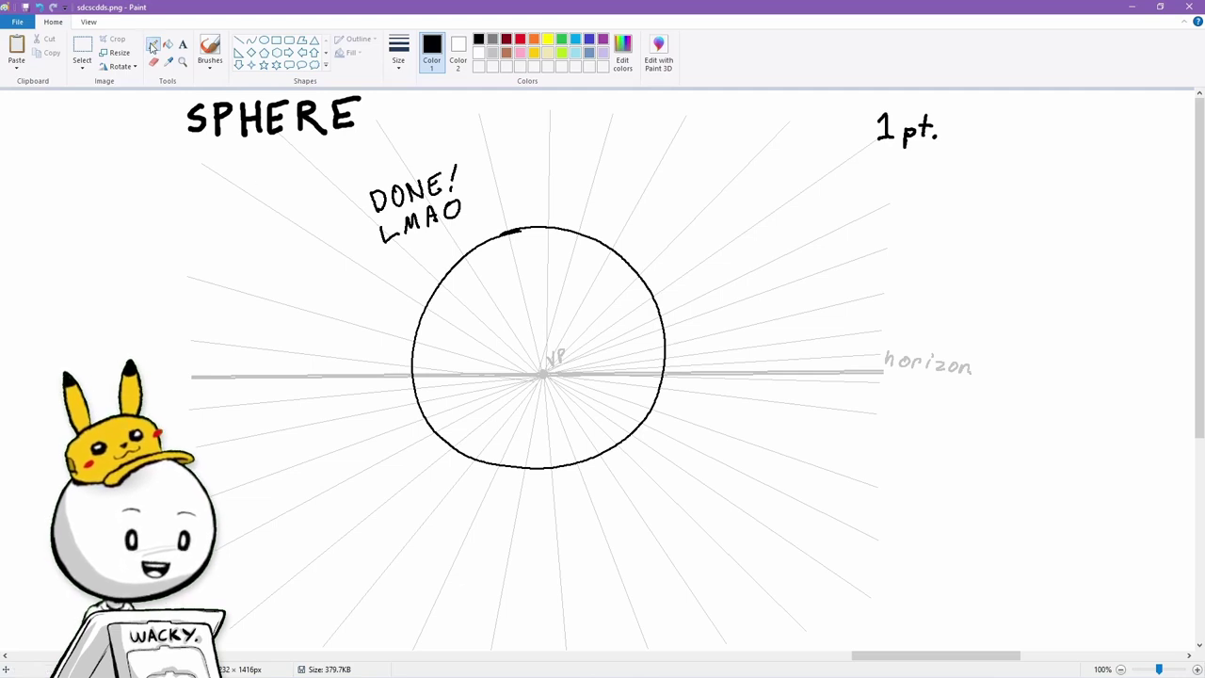
# Retrace the circle's outline and draw curved vertical and horizontal contour lines crossing inside it.
pyautogui.moveTo(525, 226)
pyautogui.mouseDown()
pyautogui.moveTo(490, 235)
pyautogui.moveTo(415, 372)
pyautogui.moveTo(509, 464)
pyautogui.moveTo(628, 433)
pyautogui.moveTo(442, 273)
pyautogui.moveTo(444, 435)
pyautogui.moveTo(588, 463)
pyautogui.moveTo(664, 382)
pyautogui.mouseUp()
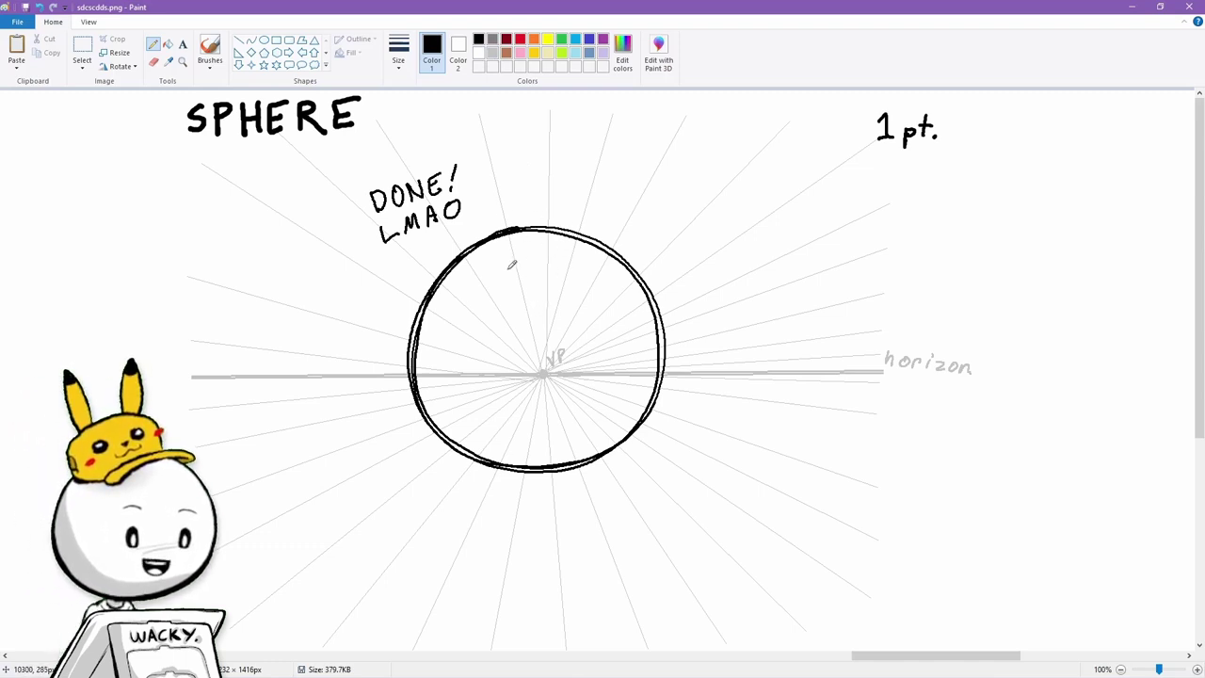
pyautogui.moveTo(516, 252)
pyautogui.mouseDown()
pyautogui.moveTo(491, 326)
pyautogui.moveTo(523, 436)
pyautogui.mouseUp()
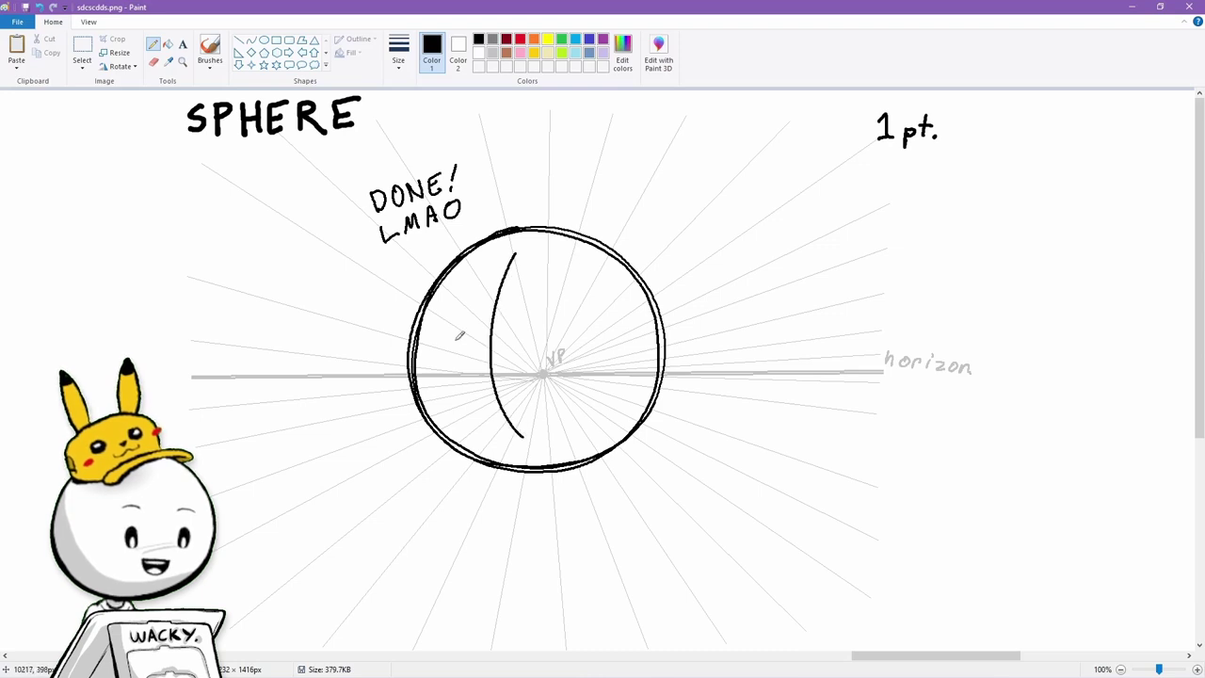
pyautogui.moveTo(443, 354); pyautogui.dragTo(590, 349)
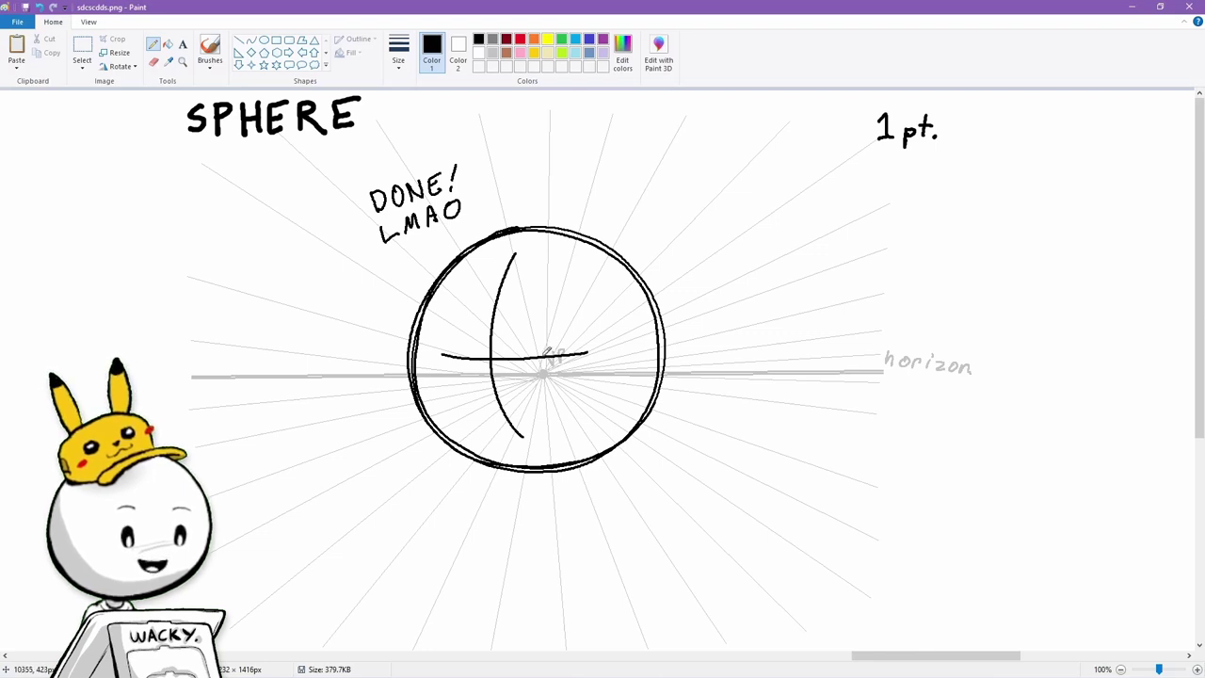
# Try out eyes, brows, a nose and a mouth along the sphere's contour lines, and undo these strokes.
pyautogui.moveTo(550, 352)
pyautogui.mouseDown()
pyautogui.moveTo(545, 366)
pyautogui.moveTo(441, 357)
pyautogui.moveTo(471, 361)
pyautogui.moveTo(458, 353)
pyautogui.moveTo(475, 342)
pyautogui.moveTo(443, 342)
pyautogui.moveTo(561, 339)
pyautogui.mouseUp()
pyautogui.moveTo(480, 356)
pyautogui.mouseDown()
pyautogui.moveTo(481, 392)
pyautogui.moveTo(553, 409)
pyautogui.mouseUp()
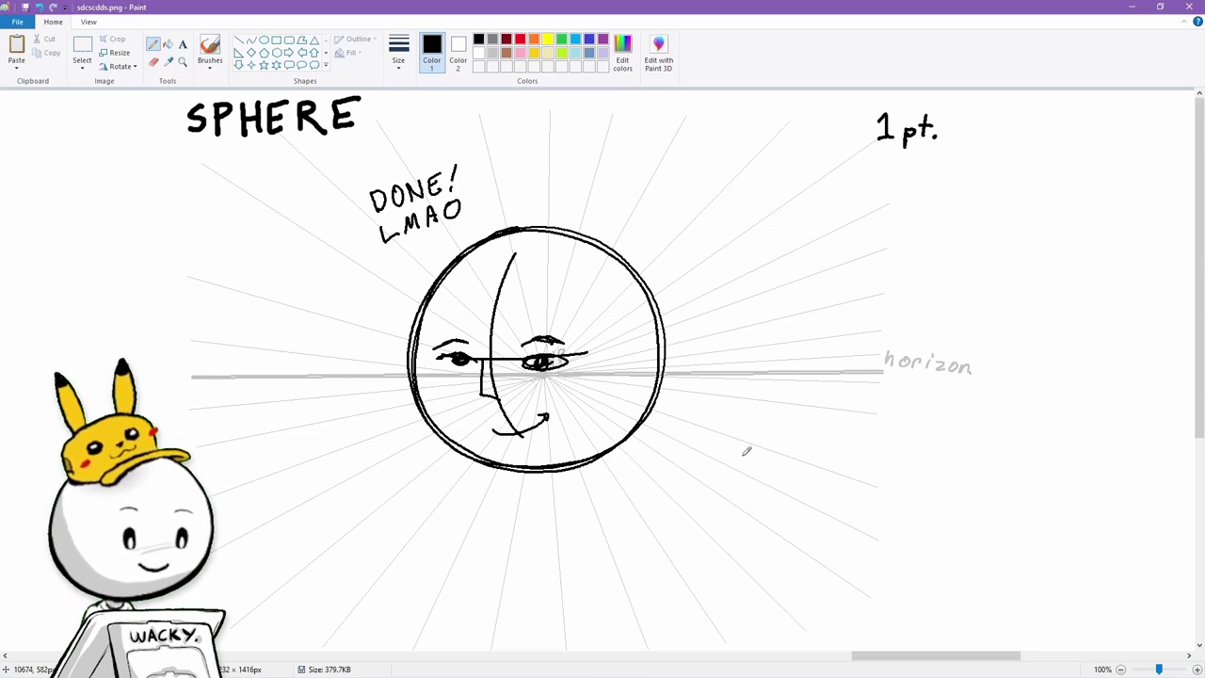
pyautogui.hotkey('ctrl', 'z')
pyautogui.hotkey('ctrl', 'z')
pyautogui.hotkey('ctrl', 'z')
pyautogui.hotkey('ctrl', 'z')
pyautogui.hotkey('ctrl', 'z')
pyautogui.hotkey('ctrl', 'z')
pyautogui.hotkey('ctrl', 'z')
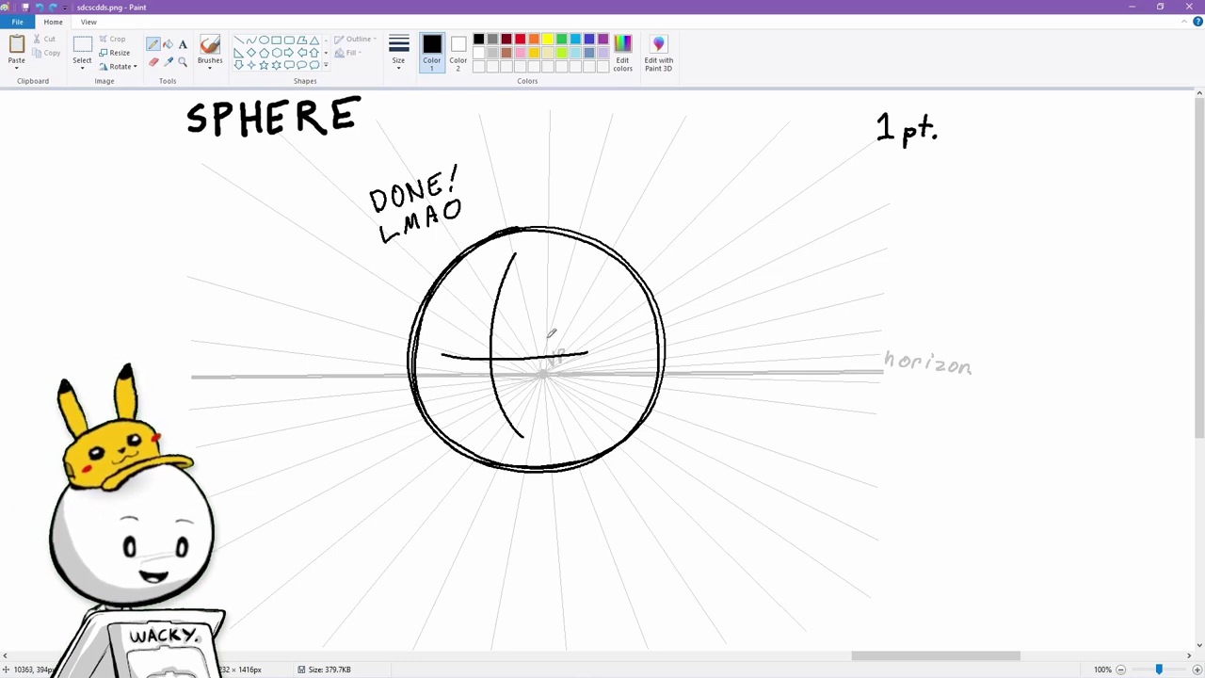
# Try extending the contour lines to the large sphere's outline and adding a second vertical curve with arrows at both poles.
pyautogui.moveTo(515, 252); pyautogui.dragTo(534, 228)
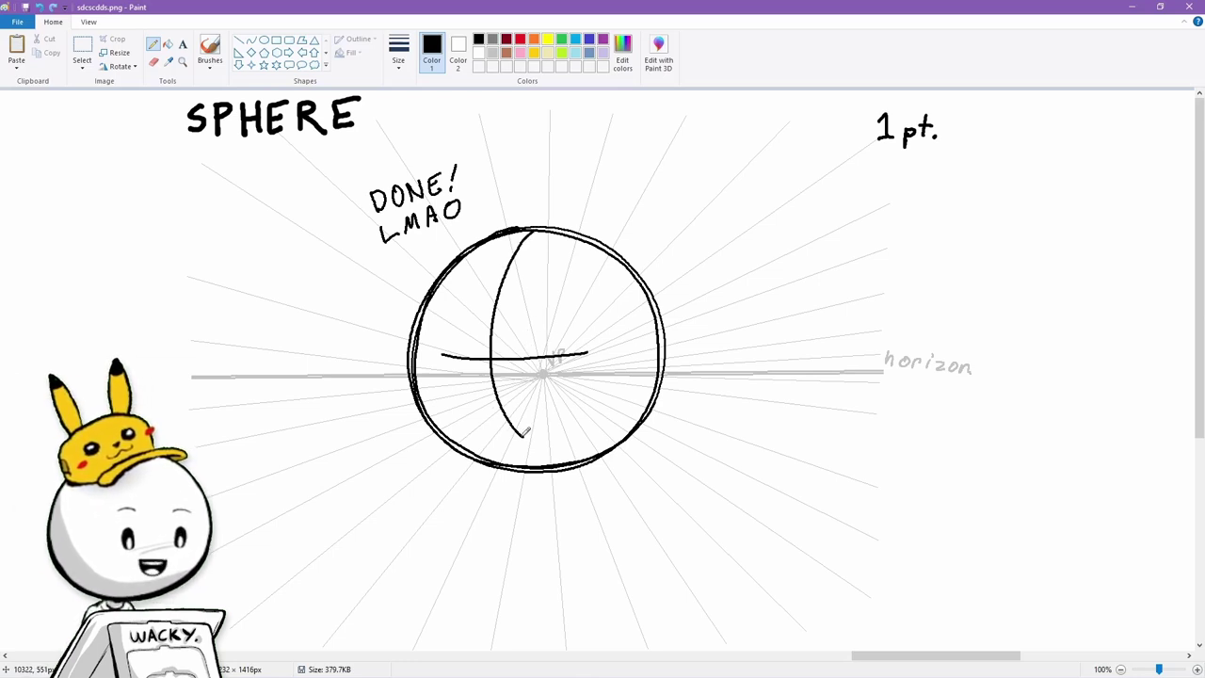
pyautogui.moveTo(523, 435); pyautogui.dragTo(550, 463)
pyautogui.moveTo(588, 351); pyautogui.dragTo(665, 324)
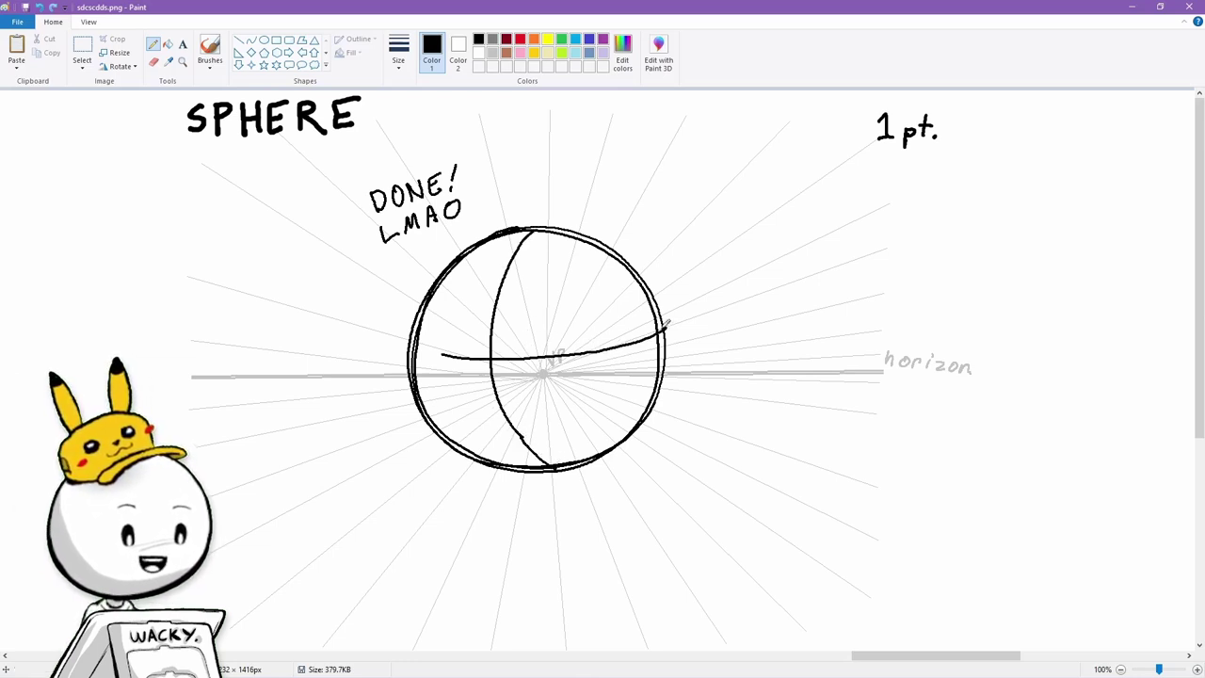
pyautogui.moveTo(442, 355); pyautogui.dragTo(416, 347)
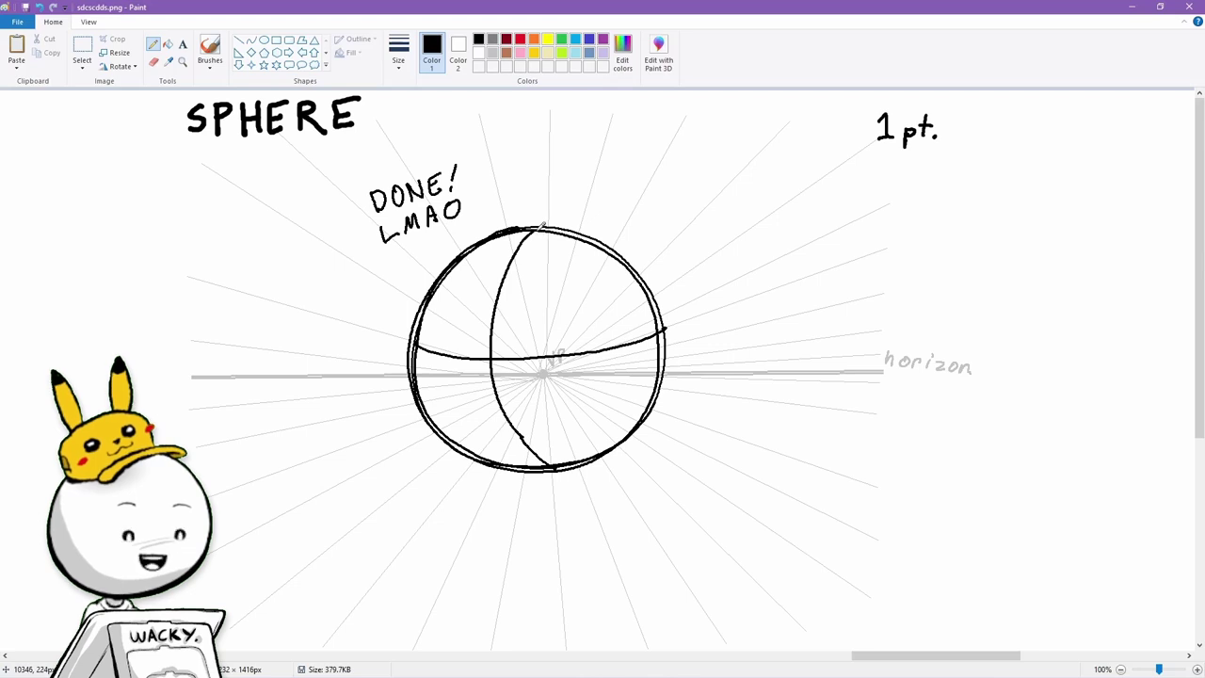
pyautogui.moveTo(539, 231)
pyautogui.mouseDown()
pyautogui.moveTo(566, 286)
pyautogui.moveTo(565, 435)
pyautogui.moveTo(551, 467)
pyautogui.mouseUp()
pyautogui.moveTo(540, 525); pyautogui.dragTo(543, 474)
pyautogui.moveTo(544, 475); pyautogui.dragTo(565, 506)
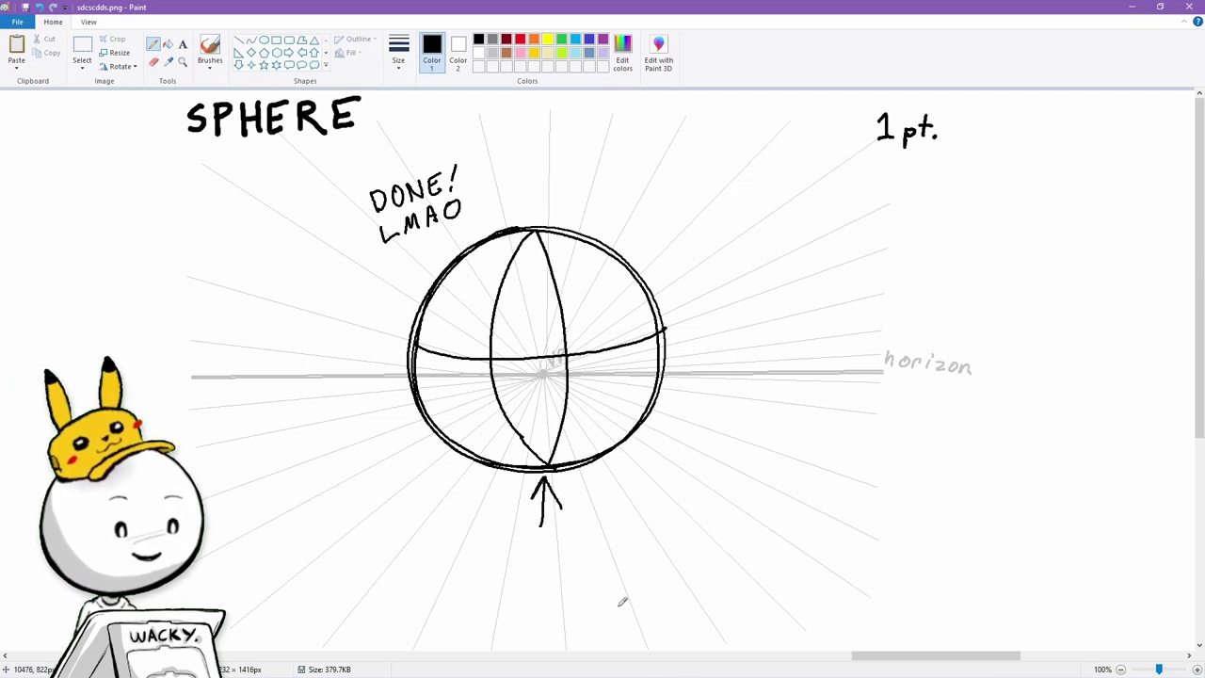
pyautogui.moveTo(523, 194); pyautogui.dragTo(557, 188)
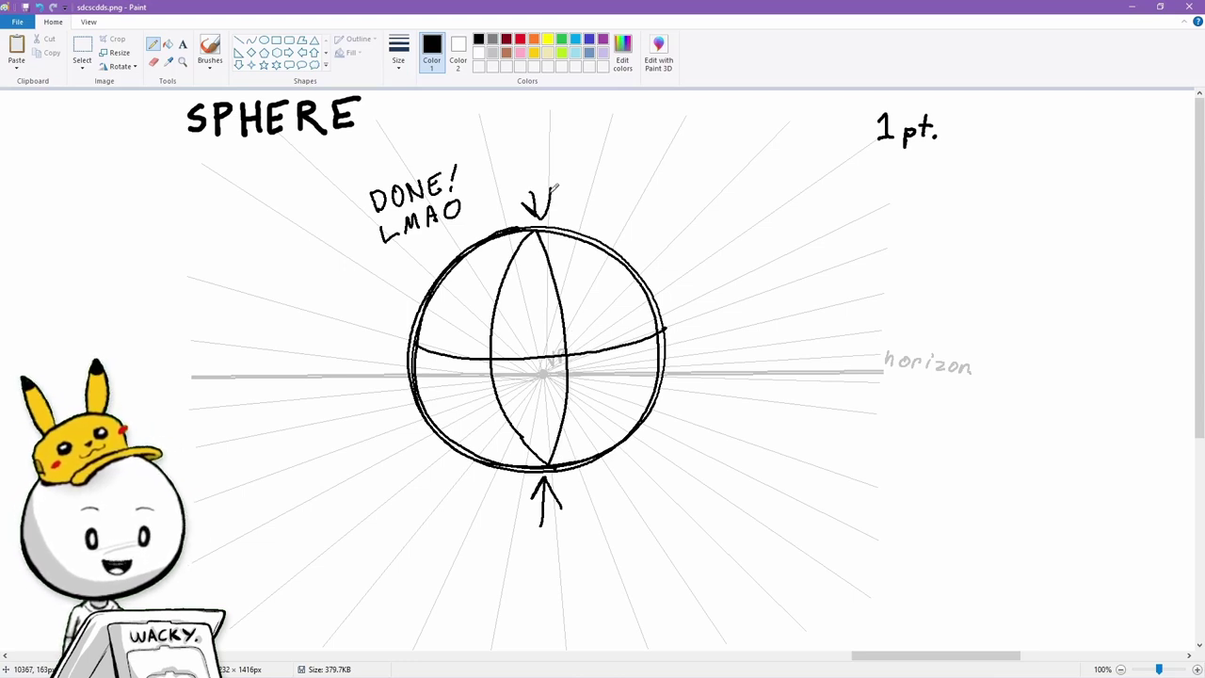
# Undo the pole arrows and all contour lines inside the large sphere.
pyautogui.hotkey('ctrl', 'z')
pyautogui.hotkey('ctrl', 'z')
pyautogui.hotkey('ctrl', 'z')
pyautogui.hotkey('ctrl', 'z')
pyautogui.hotkey('ctrl', 'z')
pyautogui.hotkey('ctrl', 'z')
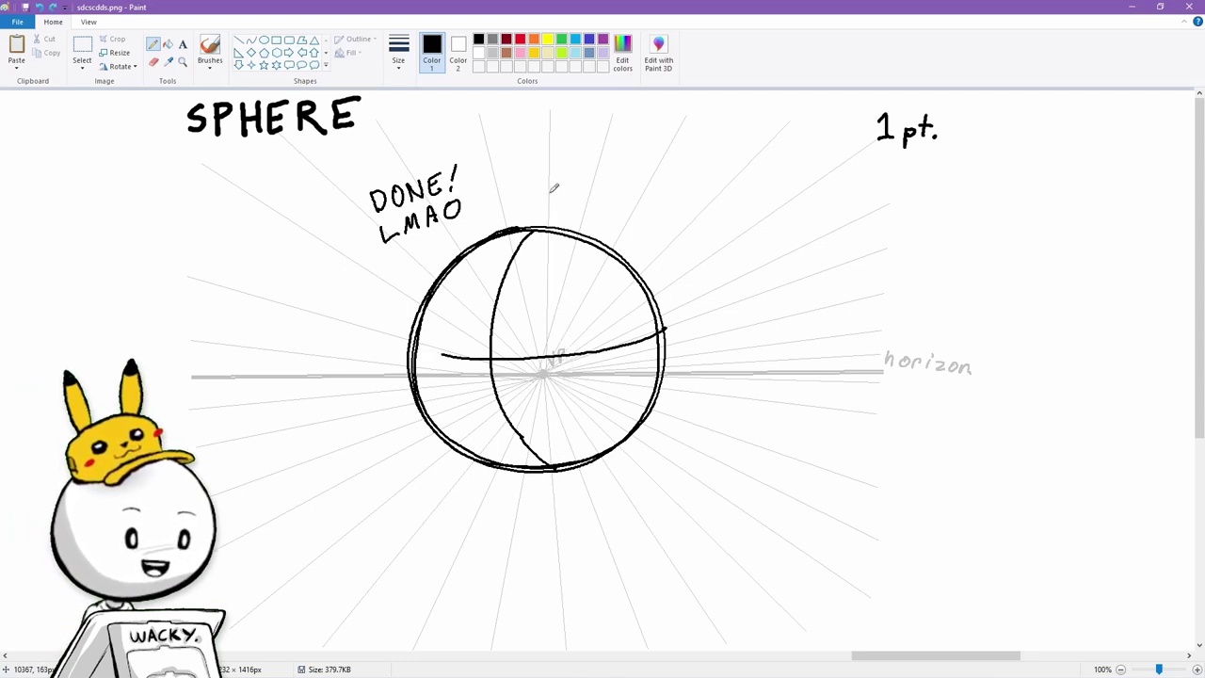
pyautogui.hotkey('ctrl', 'z')
pyautogui.hotkey('ctrl', 'z')
pyautogui.hotkey('ctrl', 'z')
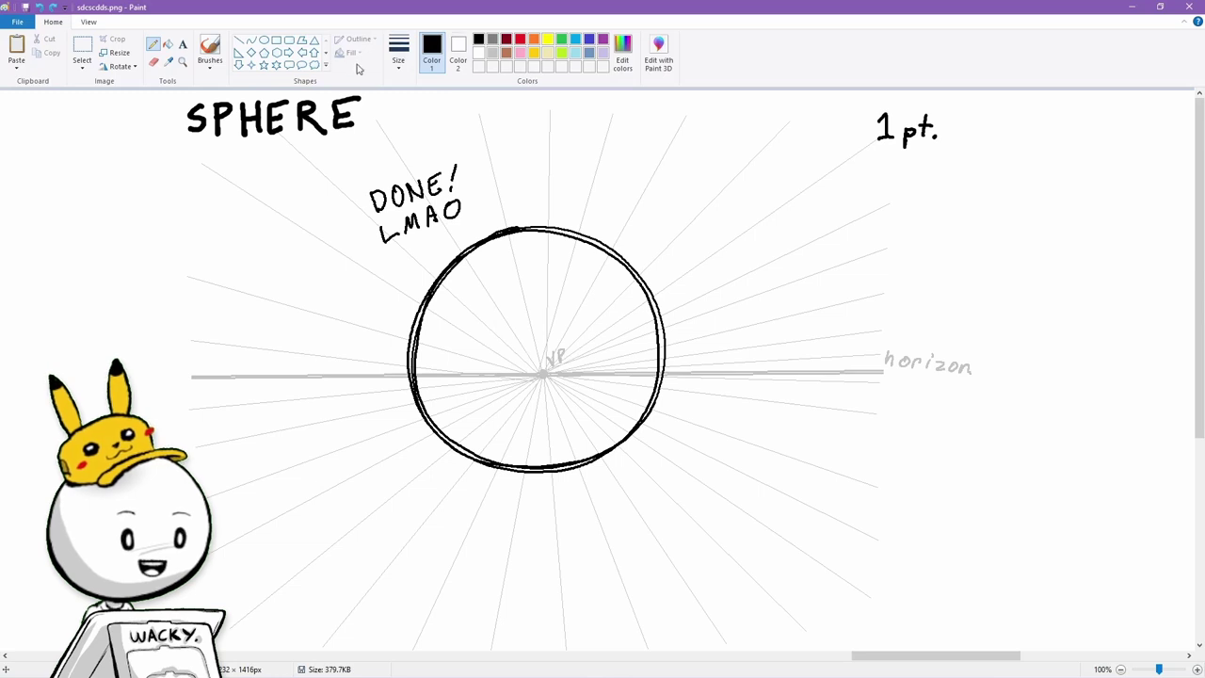
# Sketch a narrow vertical ellipse and a flat horizontal ellipse inside the large sphere with the thinnest pencil line.
pyautogui.click(398, 52)
pyautogui.click(413, 99)
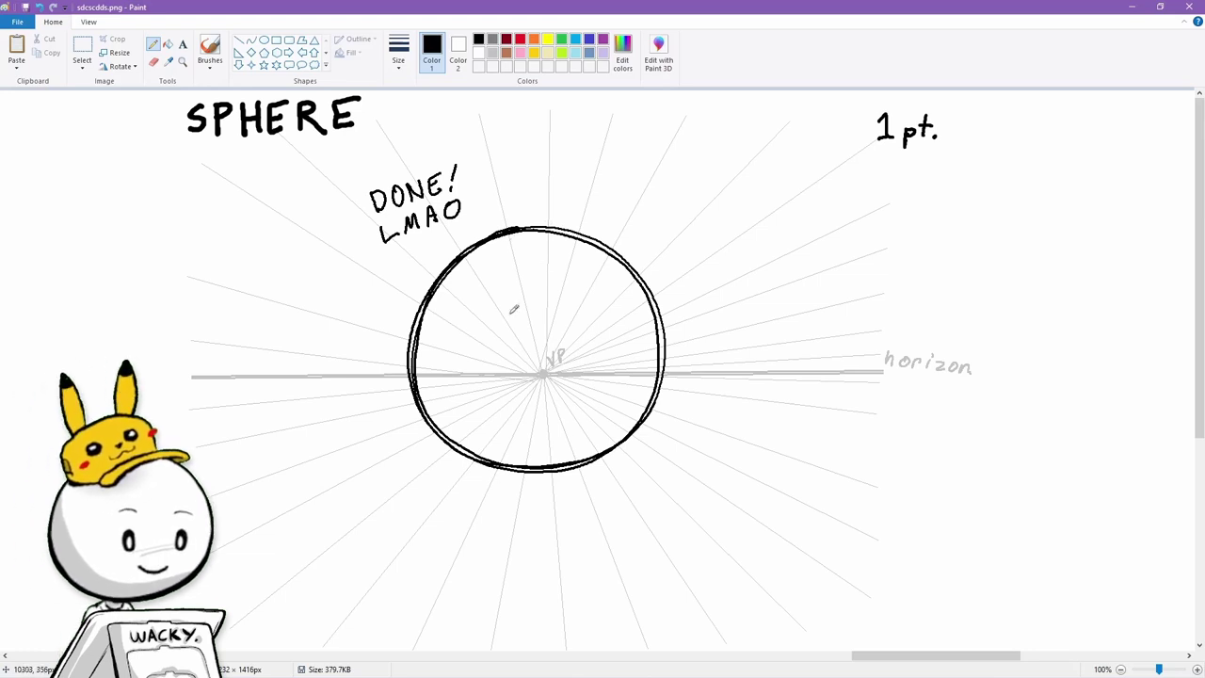
pyautogui.moveTo(539, 226)
pyautogui.mouseDown()
pyautogui.moveTo(550, 462)
pyautogui.moveTo(518, 464)
pyautogui.moveTo(552, 236)
pyautogui.moveTo(560, 452)
pyautogui.moveTo(501, 433)
pyautogui.mouseUp()
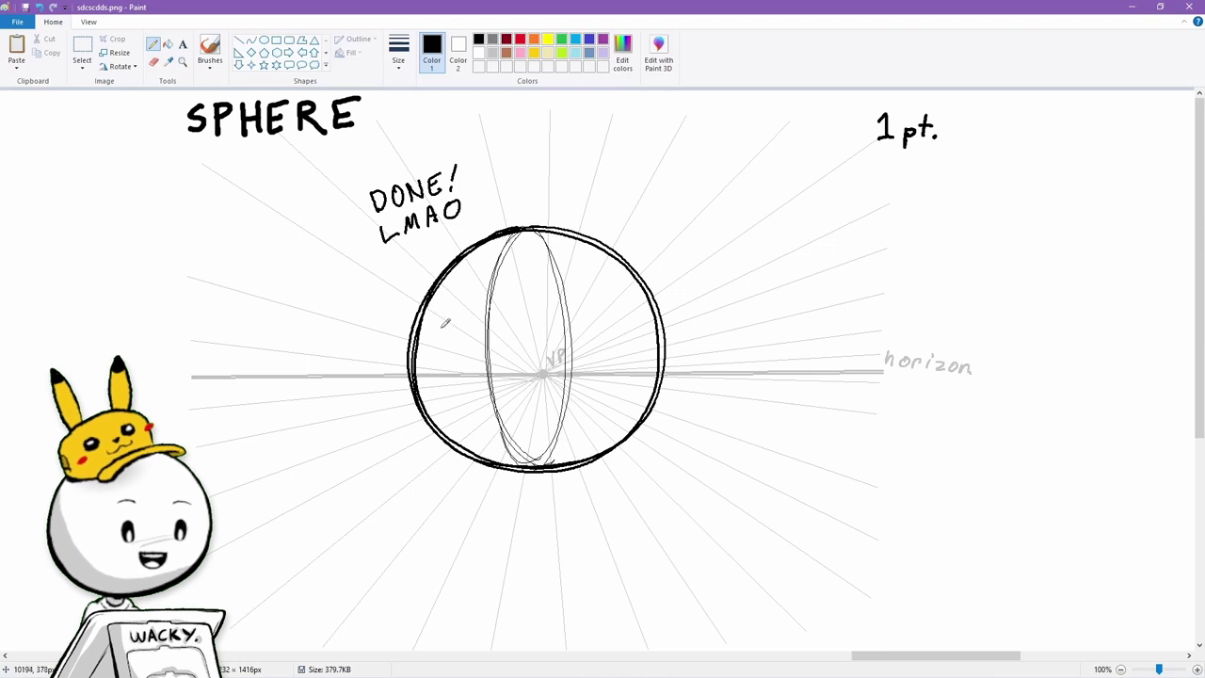
pyautogui.moveTo(445, 339)
pyautogui.mouseDown()
pyautogui.moveTo(435, 363)
pyautogui.moveTo(458, 328)
pyautogui.moveTo(565, 381)
pyautogui.moveTo(609, 320)
pyautogui.moveTo(471, 384)
pyautogui.moveTo(640, 329)
pyautogui.moveTo(448, 339)
pyautogui.mouseUp()
# Retrace the near halves of both ellipses inside the sphere using the third line thickness.
pyautogui.click(400, 59)
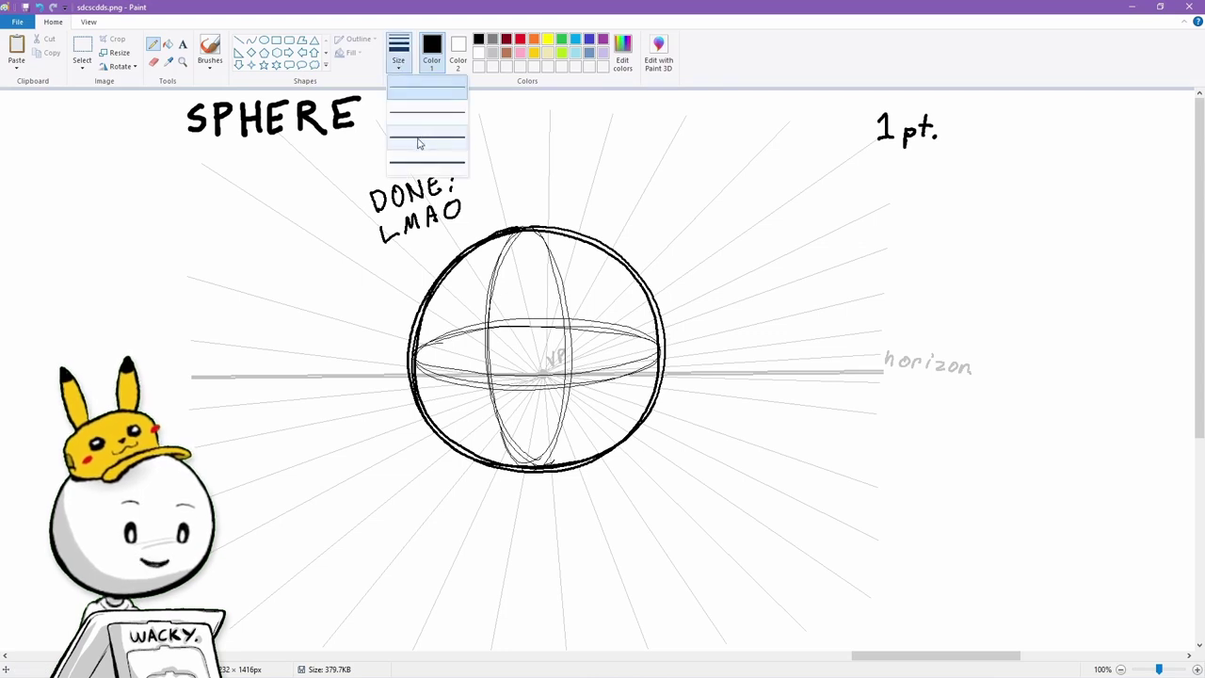
pyautogui.click(420, 142)
pyautogui.moveTo(491, 273); pyautogui.dragTo(509, 435)
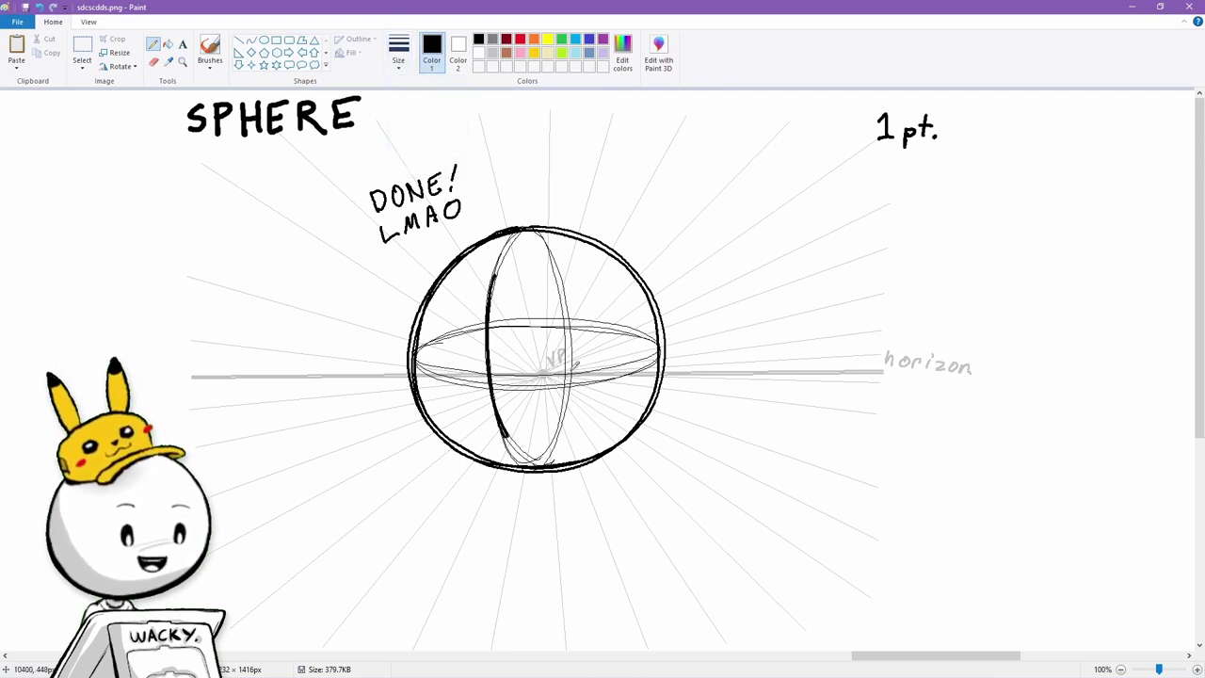
pyautogui.hotkey('ctrl', 'z')
pyautogui.moveTo(429, 364)
pyautogui.mouseDown()
pyautogui.moveTo(475, 380)
pyautogui.moveTo(524, 375)
pyautogui.mouseUp()
pyautogui.moveTo(433, 361)
pyautogui.mouseDown()
pyautogui.moveTo(469, 379)
pyautogui.moveTo(578, 384)
pyautogui.mouseUp()
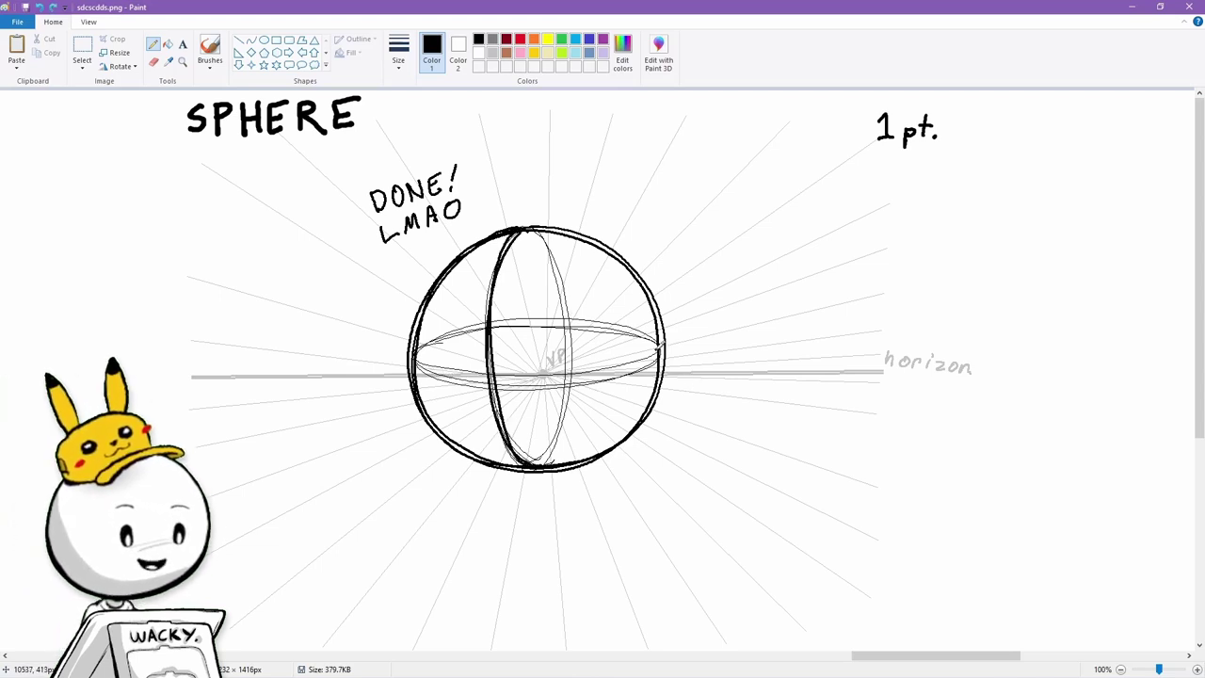
pyautogui.moveTo(660, 348)
pyautogui.mouseDown()
pyautogui.moveTo(617, 375)
pyautogui.moveTo(503, 386)
pyautogui.moveTo(423, 363)
pyautogui.moveTo(657, 359)
pyautogui.mouseUp()
pyautogui.moveTo(657, 360); pyautogui.dragTo(432, 371)
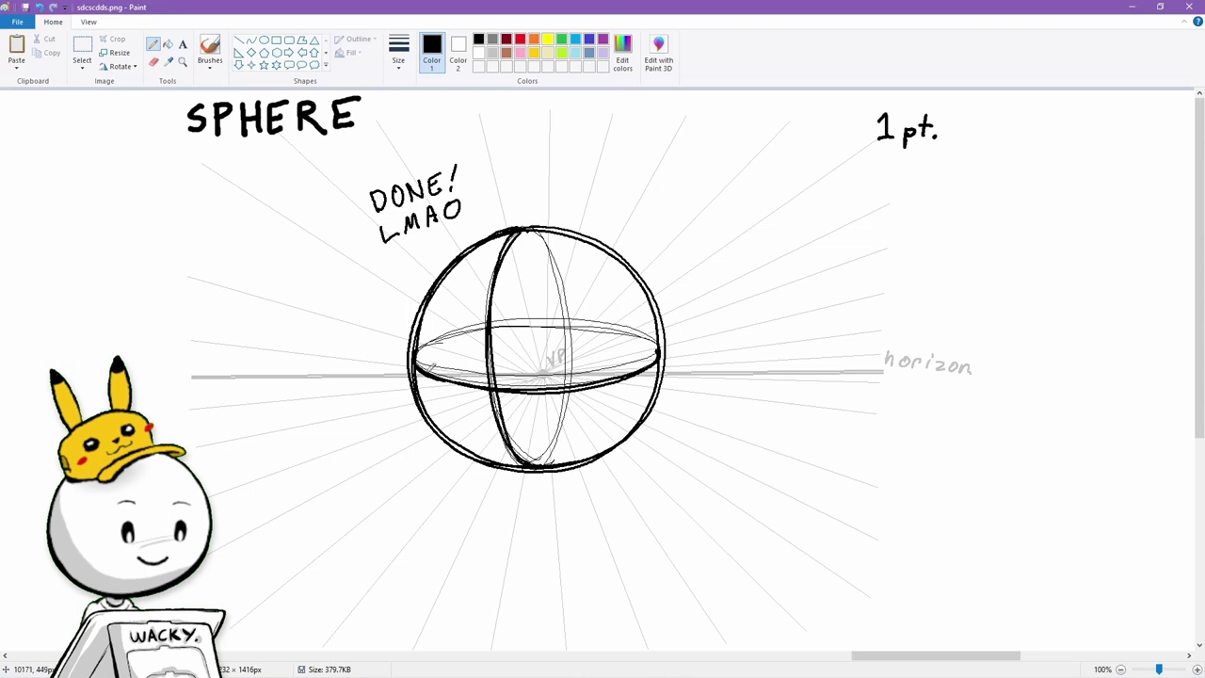
# Add short hooked ends where both heavy curves wrap around the sphere's edge, and undo the trial arrow and stray stroke.
pyautogui.moveTo(640, 344); pyautogui.dragTo(678, 349)
pyautogui.moveTo(678, 349); pyautogui.dragTo(713, 345)
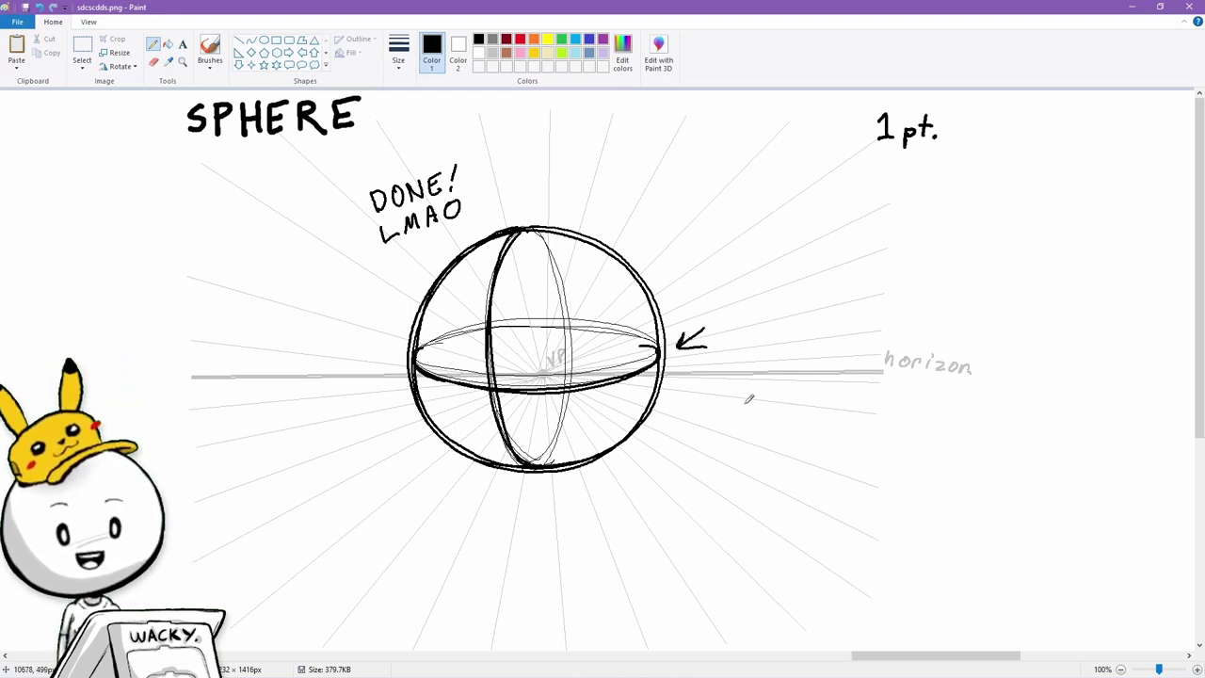
pyautogui.hotkey('ctrl', 'z')
pyautogui.hotkey('ctrl', 'z')
pyautogui.hotkey('ctrl', 'z')
pyautogui.moveTo(416, 356); pyautogui.dragTo(461, 341)
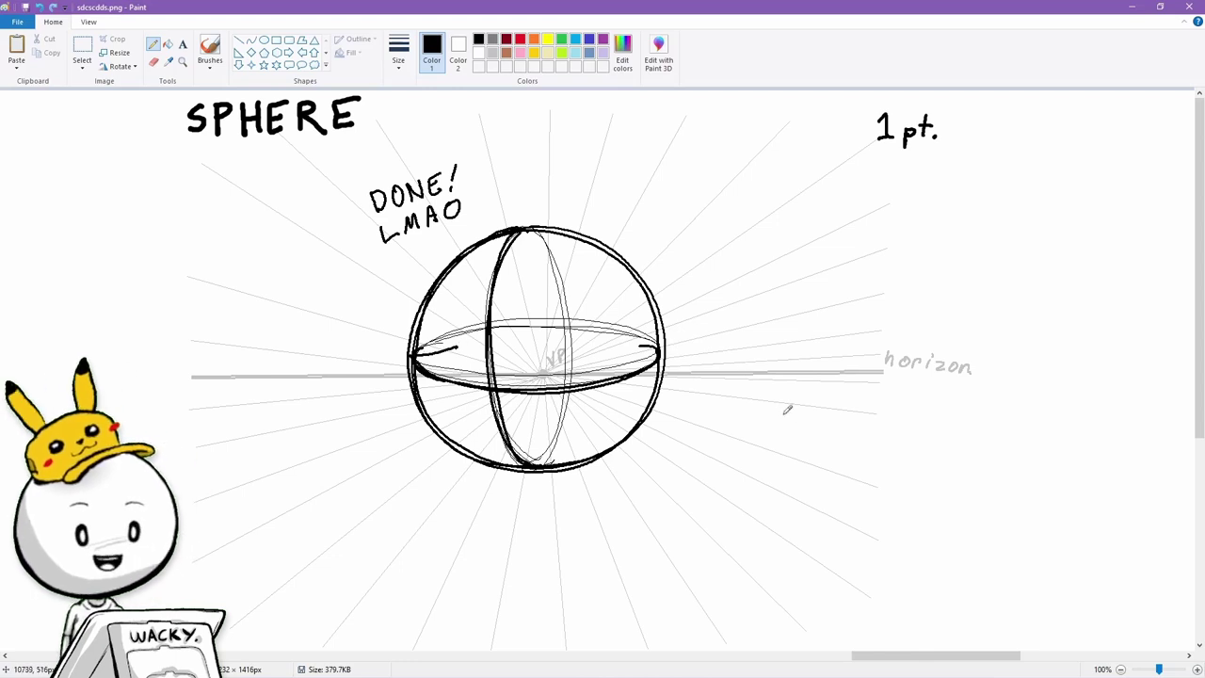
pyautogui.hotkey('ctrl', 'z')
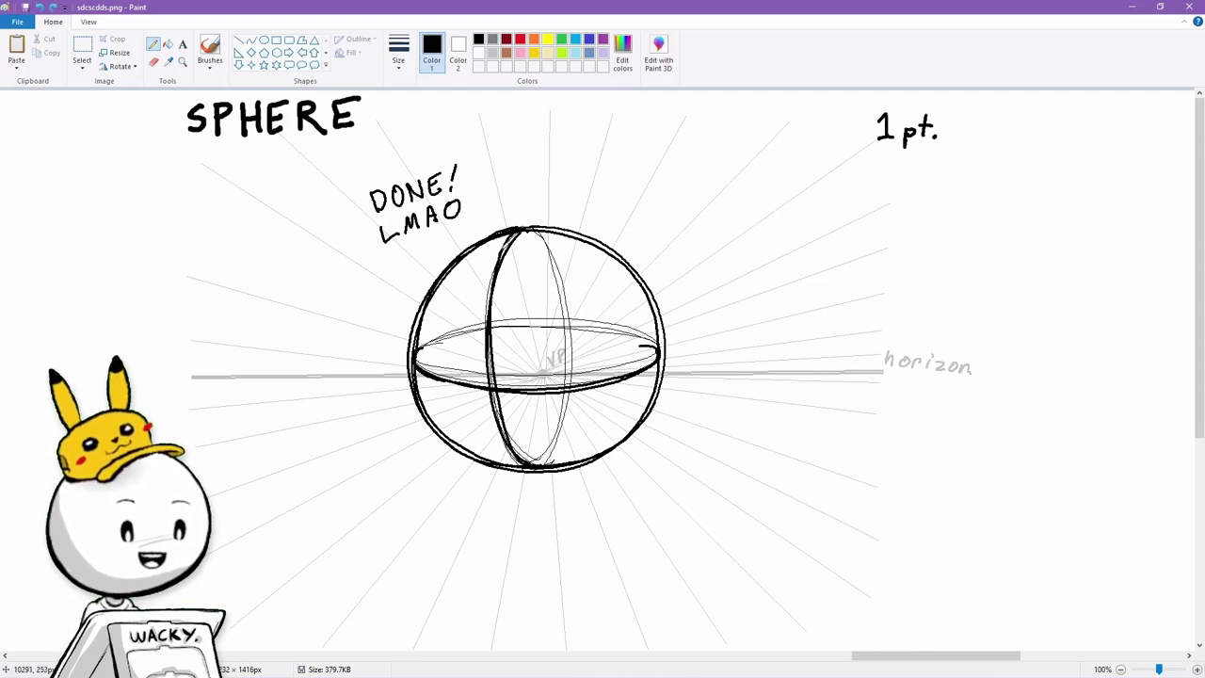
pyautogui.moveTo(536, 229); pyautogui.dragTo(544, 234)
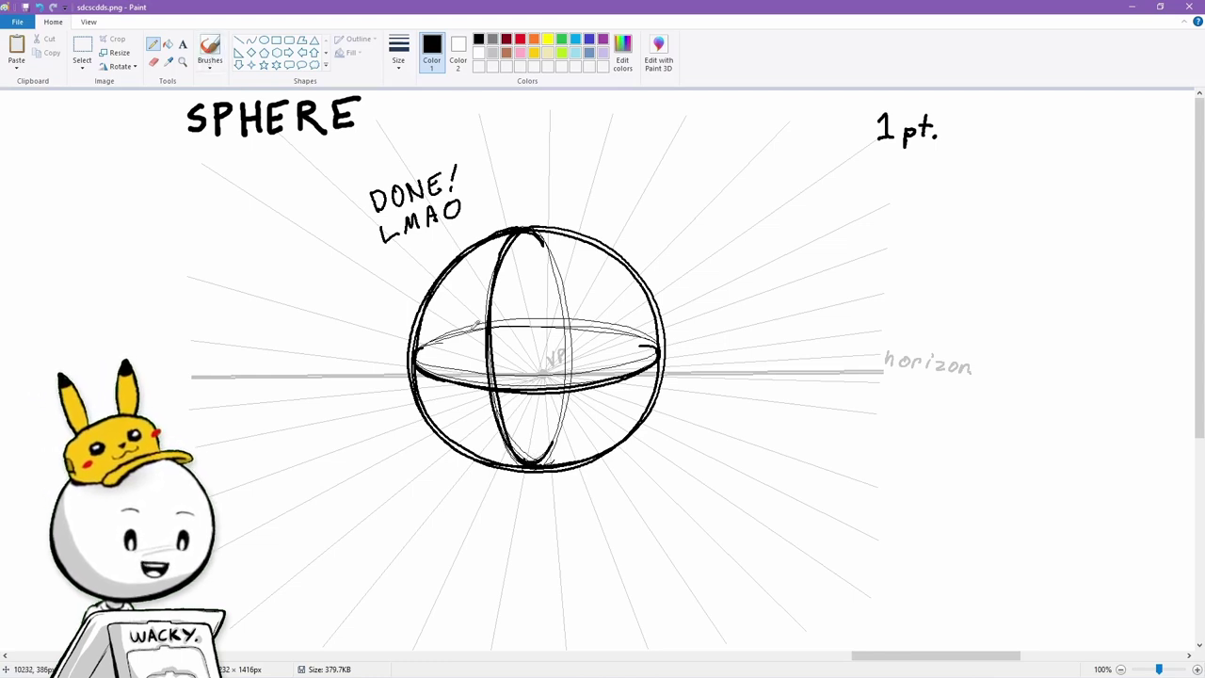
# Draw a small sphere below and left of the large one, sketch stacked ellipses, and retrace a curved grid with the thickest line.
pyautogui.moveTo(280, 454)
pyautogui.mouseDown()
pyautogui.moveTo(254, 525)
pyautogui.moveTo(345, 562)
pyautogui.moveTo(388, 496)
pyautogui.moveTo(302, 435)
pyautogui.moveTo(287, 459)
pyautogui.moveTo(346, 446)
pyautogui.moveTo(304, 433)
pyautogui.moveTo(374, 483)
pyautogui.moveTo(344, 502)
pyautogui.moveTo(285, 506)
pyautogui.moveTo(362, 491)
pyautogui.mouseUp()
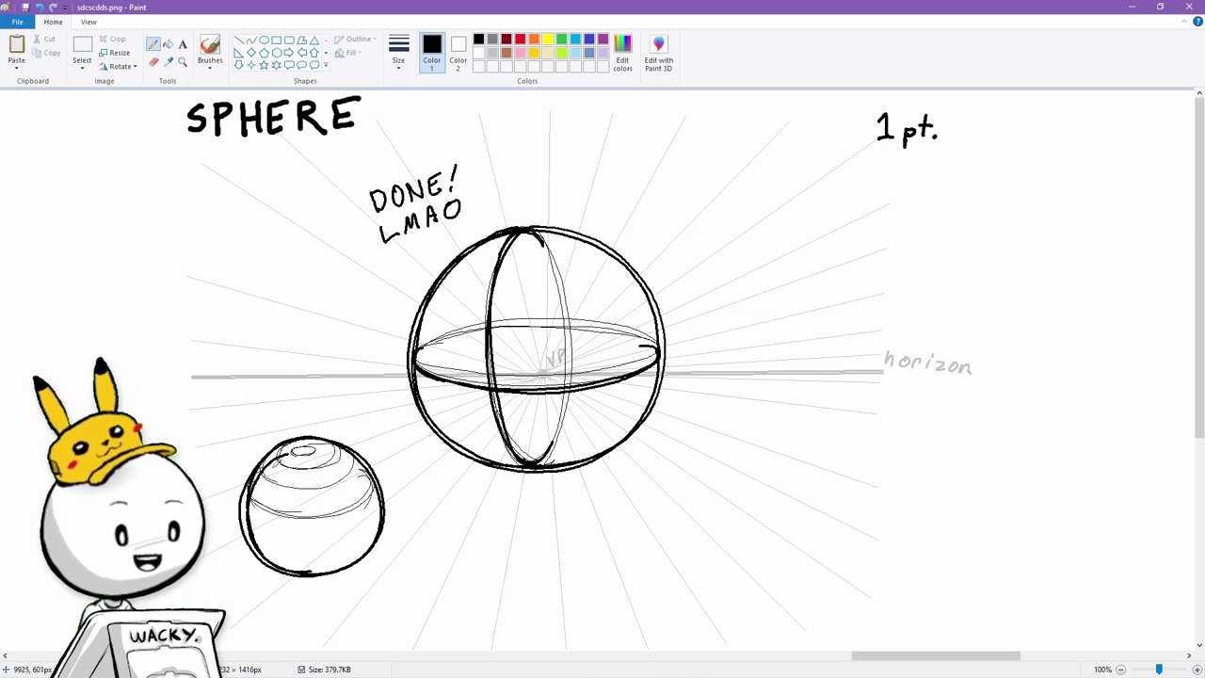
pyautogui.moveTo(274, 468)
pyautogui.mouseDown()
pyautogui.moveTo(335, 485)
pyautogui.moveTo(247, 512)
pyautogui.moveTo(367, 532)
pyautogui.moveTo(266, 507)
pyautogui.moveTo(292, 563)
pyautogui.moveTo(369, 546)
pyautogui.moveTo(344, 518)
pyautogui.moveTo(253, 520)
pyautogui.mouseUp()
pyautogui.click(398, 56)
pyautogui.click(426, 163)
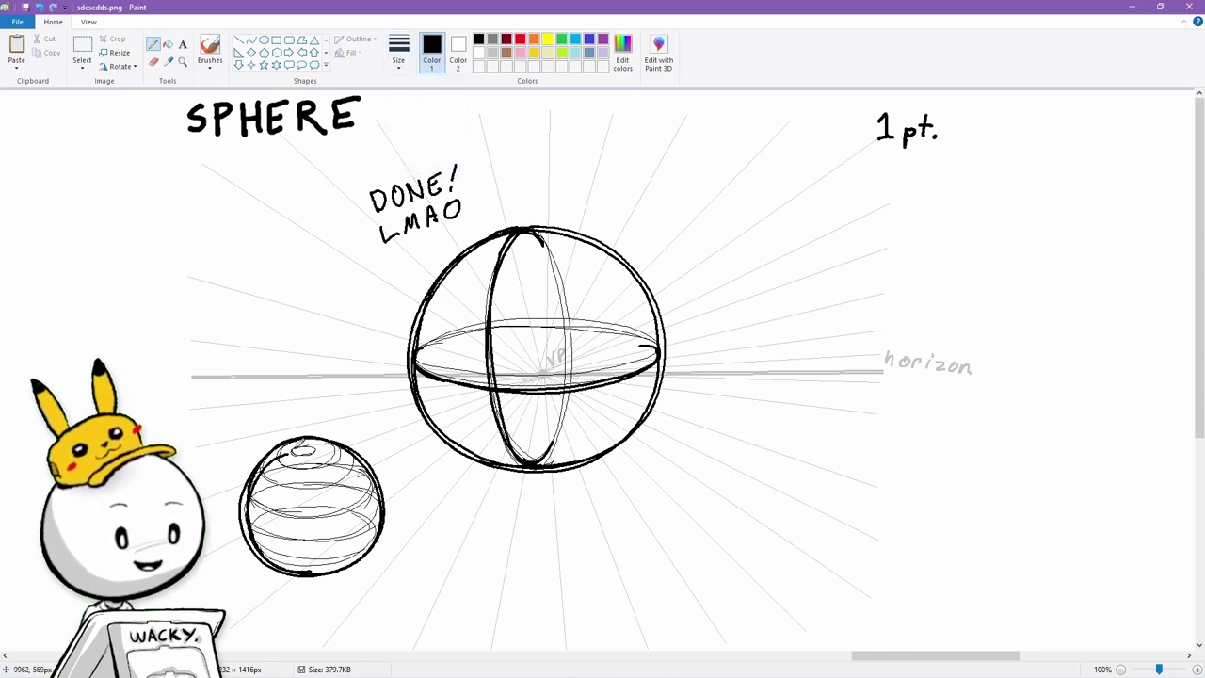
pyautogui.moveTo(292, 438); pyautogui.dragTo(317, 468)
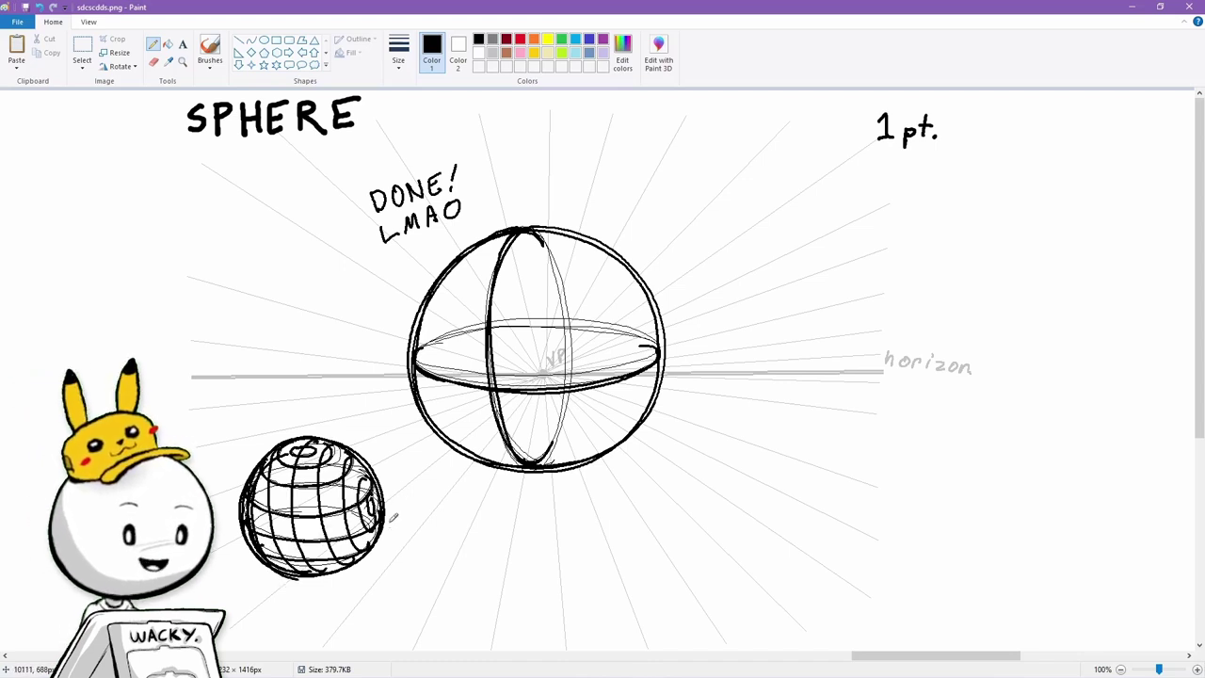
# Draw two more small spheres with crossing contour lines, one at the upper left with an outward arrow, one at the lower right.
pyautogui.moveTo(253, 238)
pyautogui.mouseDown()
pyautogui.moveTo(220, 275)
pyautogui.moveTo(259, 320)
pyautogui.moveTo(322, 294)
pyautogui.moveTo(315, 237)
pyautogui.moveTo(248, 228)
pyautogui.moveTo(218, 270)
pyautogui.moveTo(283, 322)
pyautogui.moveTo(320, 288)
pyautogui.moveTo(307, 233)
pyautogui.moveTo(247, 226)
pyautogui.moveTo(274, 224)
pyautogui.moveTo(260, 292)
pyautogui.moveTo(275, 315)
pyautogui.moveTo(263, 303)
pyautogui.moveTo(283, 222)
pyautogui.mouseUp()
pyautogui.moveTo(226, 279)
pyautogui.mouseDown()
pyautogui.moveTo(245, 263)
pyautogui.moveTo(210, 206)
pyautogui.mouseUp()
pyautogui.moveTo(674, 459)
pyautogui.mouseDown()
pyautogui.moveTo(721, 546)
pyautogui.moveTo(736, 437)
pyautogui.mouseUp()
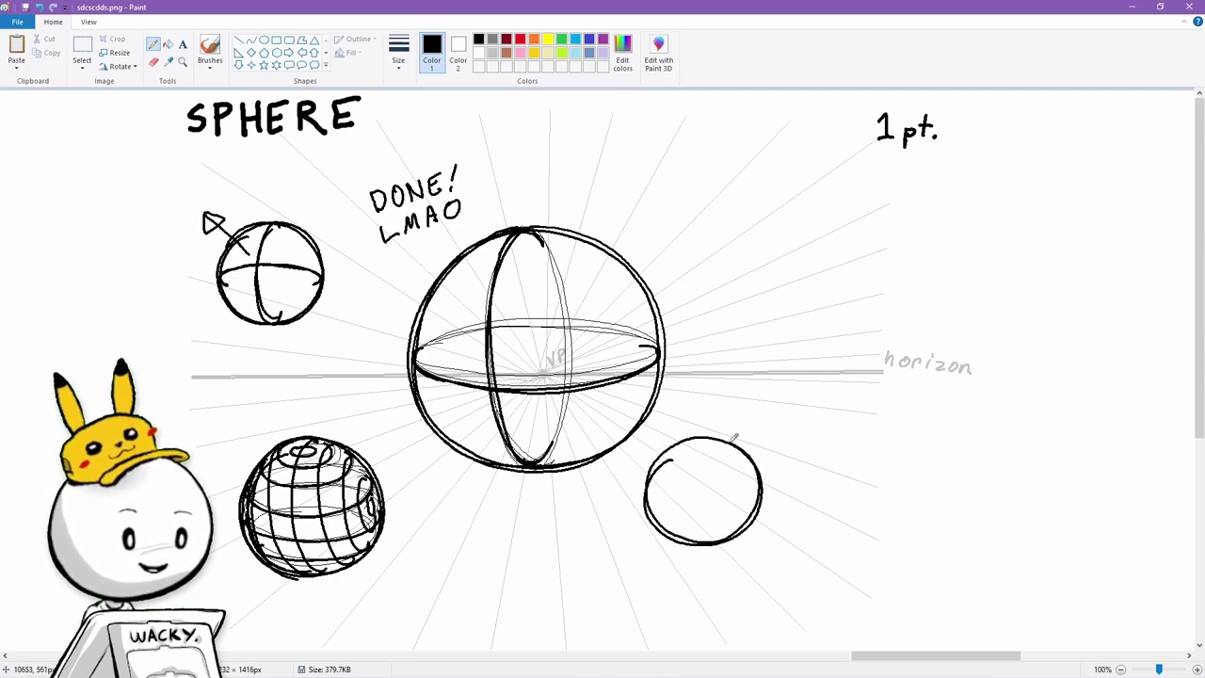
pyautogui.moveTo(658, 489)
pyautogui.mouseDown()
pyautogui.moveTo(758, 497)
pyautogui.moveTo(746, 509)
pyautogui.mouseUp()
pyautogui.moveTo(716, 440)
pyautogui.mouseDown()
pyautogui.moveTo(706, 540)
pyautogui.moveTo(781, 552)
pyautogui.moveTo(794, 567)
pyautogui.mouseUp()
# Start a row of spheres below the cylinders under "3D Shapes", drawing three with crossing contours and dashed far-side curves on the third.
pyautogui.moveTo(886, 656); pyautogui.dragTo(384, 659)
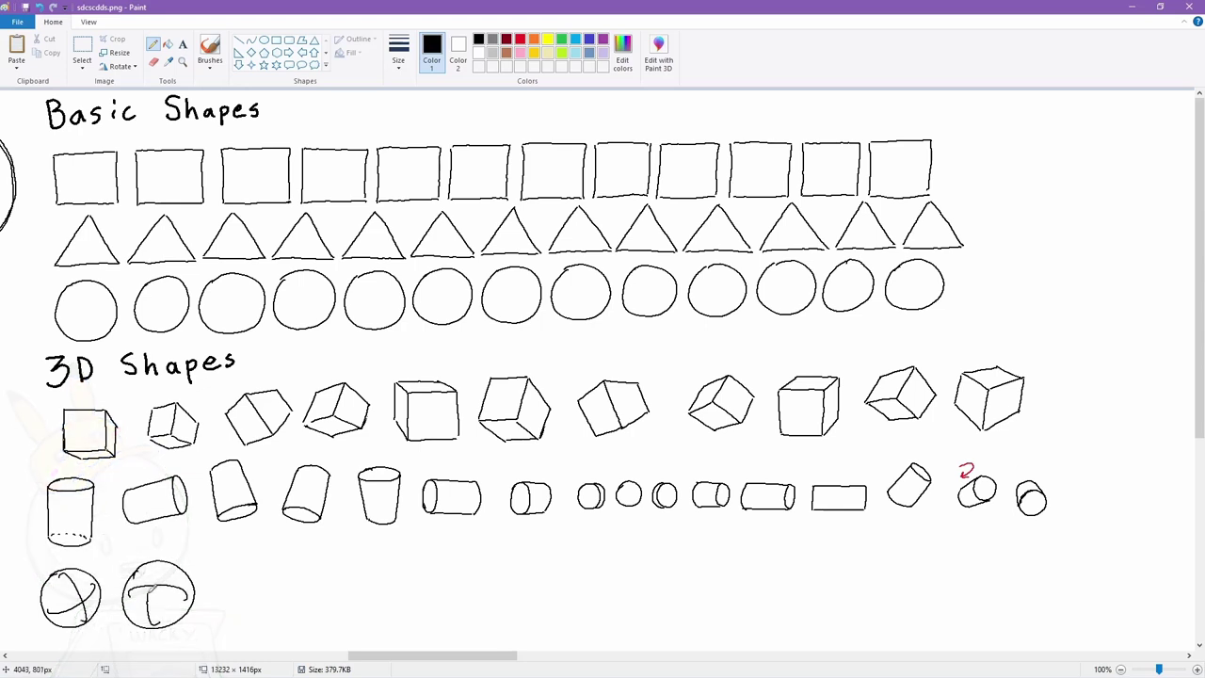
pyautogui.moveTo(149, 592); pyautogui.dragTo(160, 567)
pyautogui.moveTo(212, 578)
pyautogui.mouseDown()
pyautogui.moveTo(293, 578)
pyautogui.moveTo(222, 566)
pyautogui.moveTo(279, 603)
pyautogui.mouseUp()
pyautogui.hotkey('ctrl', 'z')
pyautogui.hotkey('ctrl', 'z')
pyautogui.moveTo(243, 555)
pyautogui.mouseDown()
pyautogui.moveTo(278, 601)
pyautogui.moveTo(272, 581)
pyautogui.moveTo(252, 605)
pyautogui.moveTo(284, 586)
pyautogui.moveTo(251, 603)
pyautogui.moveTo(274, 575)
pyautogui.mouseUp()
# Draw the fourth and fifth spheres in the row with crossing contour curves, solid in front and dashed behind.
pyautogui.moveTo(339, 558)
pyautogui.mouseDown()
pyautogui.moveTo(396, 567)
pyautogui.moveTo(344, 558)
pyautogui.mouseUp()
pyautogui.moveTo(369, 553)
pyautogui.mouseDown()
pyautogui.moveTo(364, 619)
pyautogui.moveTo(374, 571)
pyautogui.mouseUp()
pyautogui.moveTo(325, 591)
pyautogui.mouseDown()
pyautogui.moveTo(341, 581)
pyautogui.moveTo(395, 600)
pyautogui.mouseUp()
pyautogui.moveTo(386, 598); pyautogui.dragTo(354, 595)
pyautogui.moveTo(441, 559)
pyautogui.mouseDown()
pyautogui.moveTo(458, 550)
pyautogui.moveTo(435, 563)
pyautogui.moveTo(504, 583)
pyautogui.mouseUp()
pyautogui.moveTo(430, 597); pyautogui.dragTo(437, 599)
pyautogui.moveTo(453, 551)
pyautogui.mouseDown()
pyautogui.moveTo(482, 557)
pyautogui.moveTo(468, 616)
pyautogui.mouseUp()
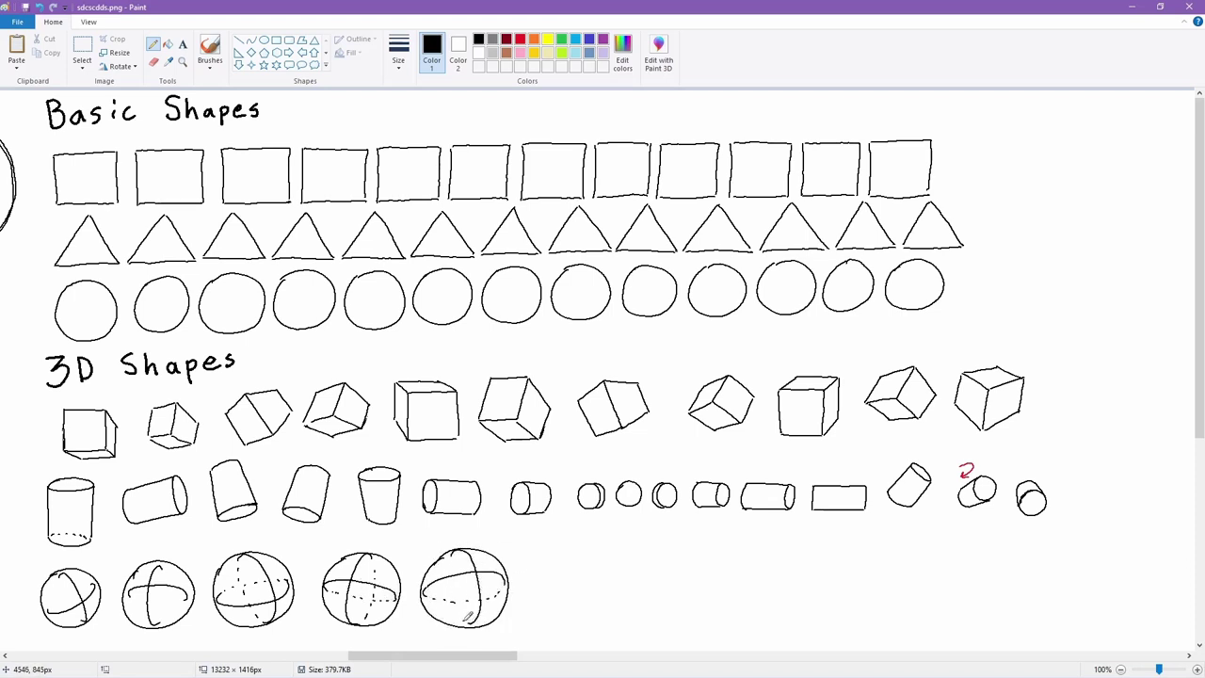
# Draw the sixth and seventh spheres with differently rotated solid and dashed contours, undoing the misdrawn strokes.
pyautogui.moveTo(540, 551); pyautogui.dragTo(523, 610)
pyautogui.hotkey('ctrl', 'z')
pyautogui.moveTo(561, 553)
pyautogui.mouseDown()
pyautogui.moveTo(579, 615)
pyautogui.moveTo(579, 547)
pyautogui.moveTo(589, 619)
pyautogui.moveTo(562, 610)
pyautogui.moveTo(589, 580)
pyautogui.moveTo(545, 589)
pyautogui.moveTo(561, 567)
pyautogui.moveTo(608, 589)
pyautogui.moveTo(552, 584)
pyautogui.mouseUp()
pyautogui.hotkey('ctrl', 'z')
pyautogui.hotkey('ctrl', 'z')
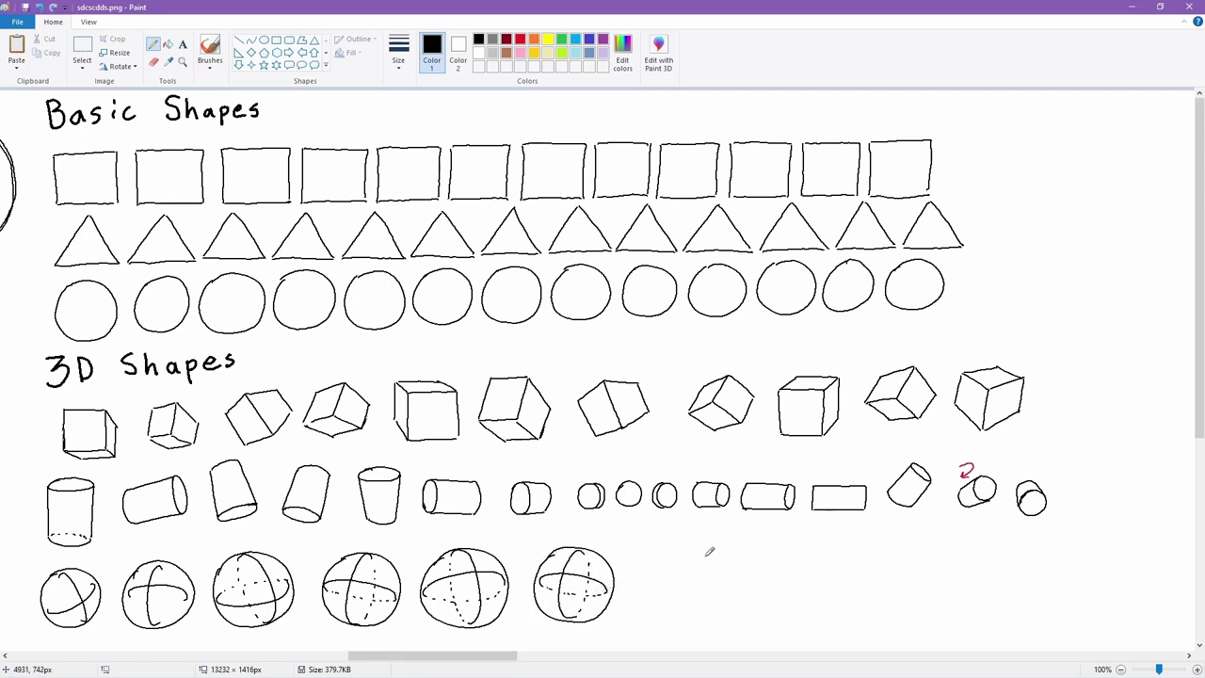
pyautogui.moveTo(667, 555)
pyautogui.mouseDown()
pyautogui.moveTo(638, 595)
pyautogui.moveTo(717, 584)
pyautogui.moveTo(678, 572)
pyautogui.moveTo(670, 606)
pyautogui.mouseUp()
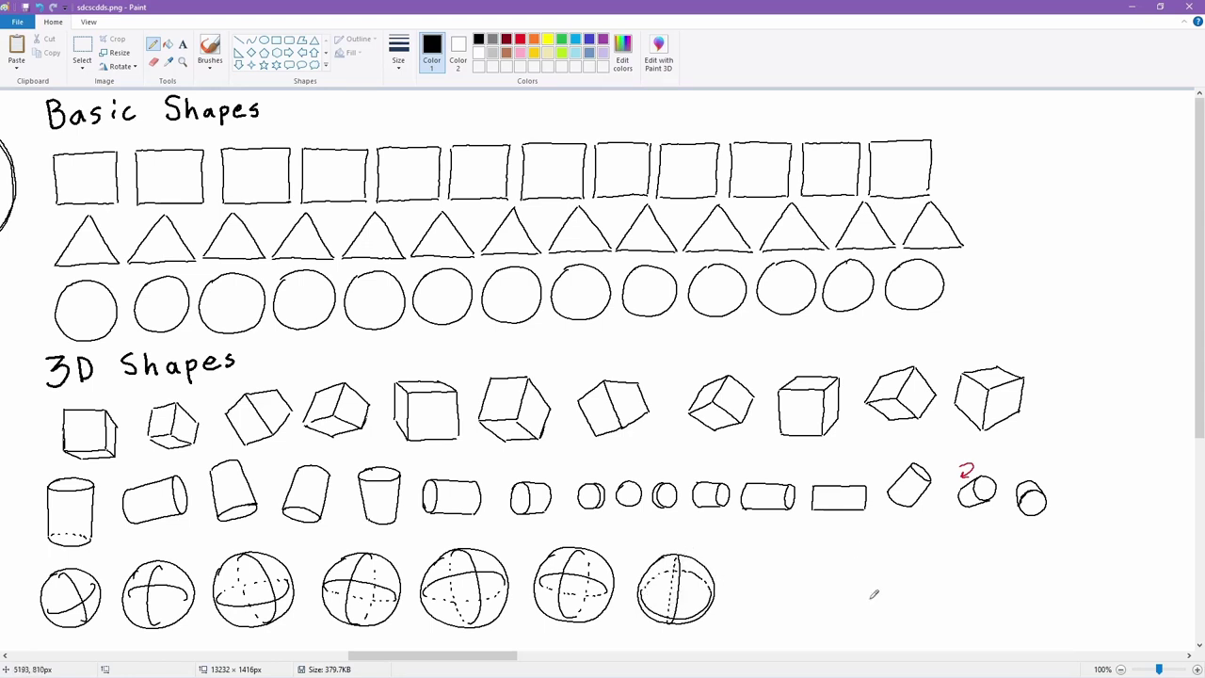
# Complete the row with three more spheres: two tilted ones with dashed far sides and, between them, one with a straight cross.
pyautogui.moveTo(779, 555)
pyautogui.mouseDown()
pyautogui.moveTo(801, 571)
pyautogui.moveTo(776, 614)
pyautogui.moveTo(799, 559)
pyautogui.moveTo(742, 572)
pyautogui.moveTo(759, 609)
pyautogui.mouseUp()
pyautogui.hotkey('ctrl', 'z')
pyautogui.hotkey('ctrl', 'z')
pyautogui.moveTo(770, 606)
pyautogui.mouseDown()
pyautogui.moveTo(789, 558)
pyautogui.moveTo(761, 568)
pyautogui.moveTo(808, 587)
pyautogui.mouseUp()
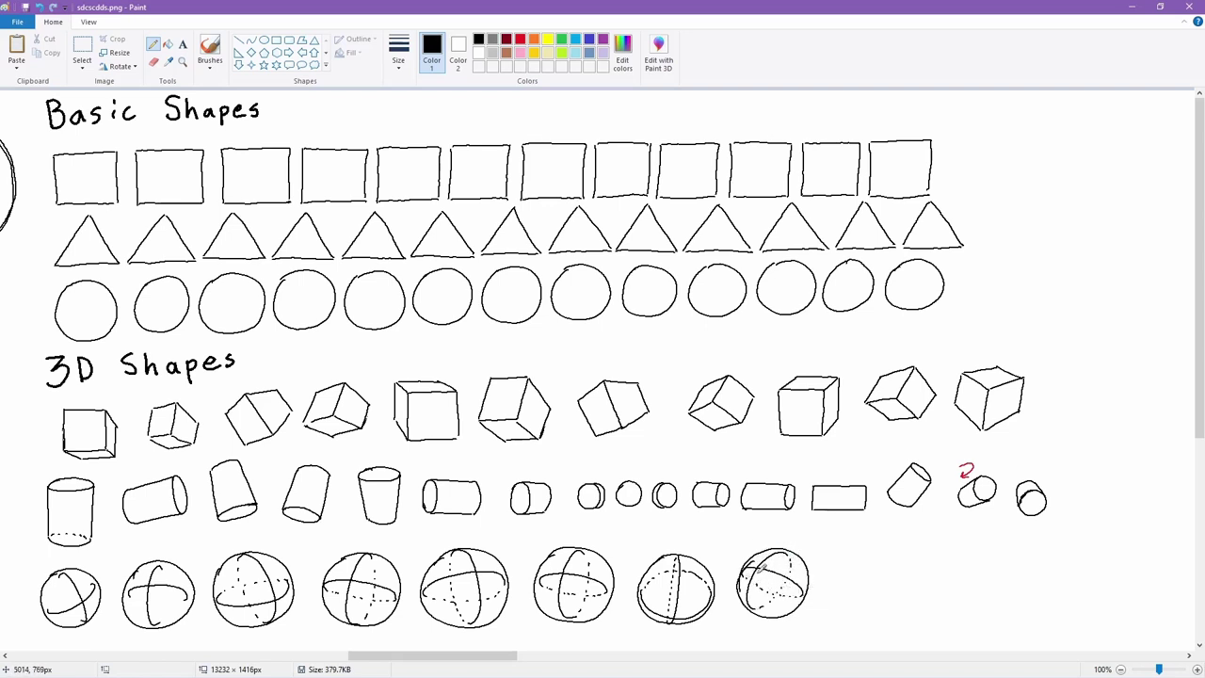
pyautogui.moveTo(859, 553)
pyautogui.mouseDown()
pyautogui.moveTo(894, 618)
pyautogui.moveTo(893, 560)
pyautogui.moveTo(872, 594)
pyautogui.moveTo(962, 557)
pyautogui.moveTo(968, 618)
pyautogui.moveTo(1022, 589)
pyautogui.moveTo(956, 556)
pyautogui.mouseUp()
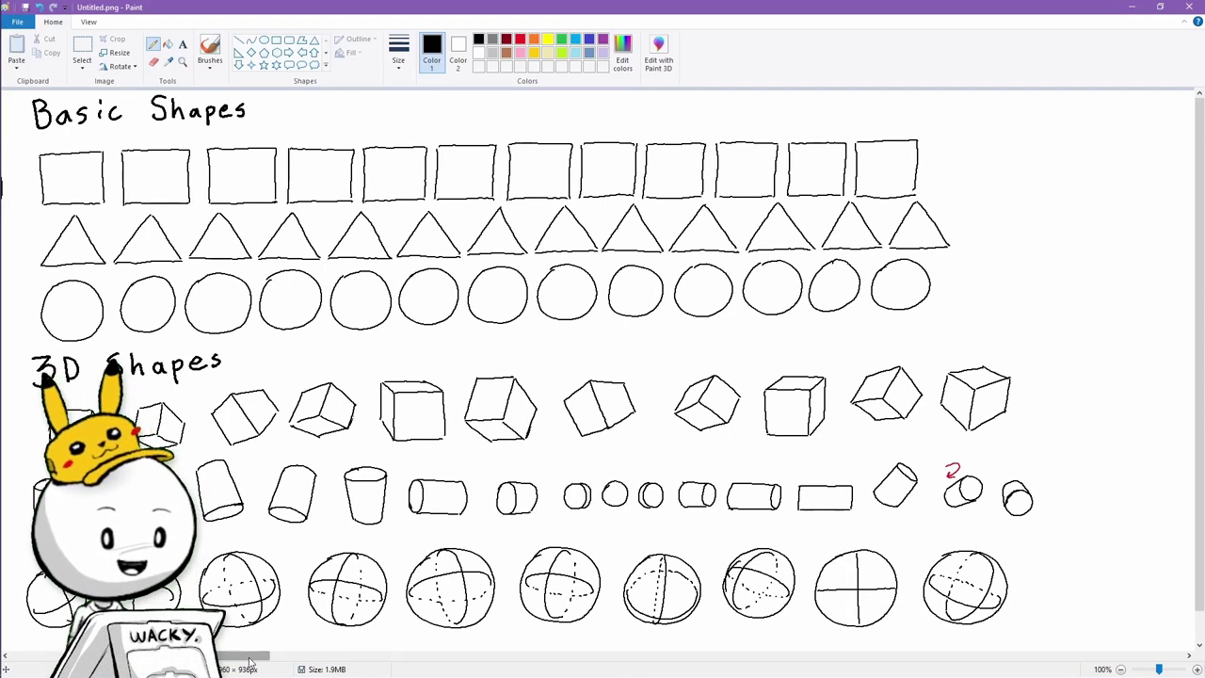
# Handwrite the heading "3D BLOBS" in thick black strokes at the top of a blank canvas area.
pyautogui.moveTo(250, 660); pyautogui.dragTo(576, 656)
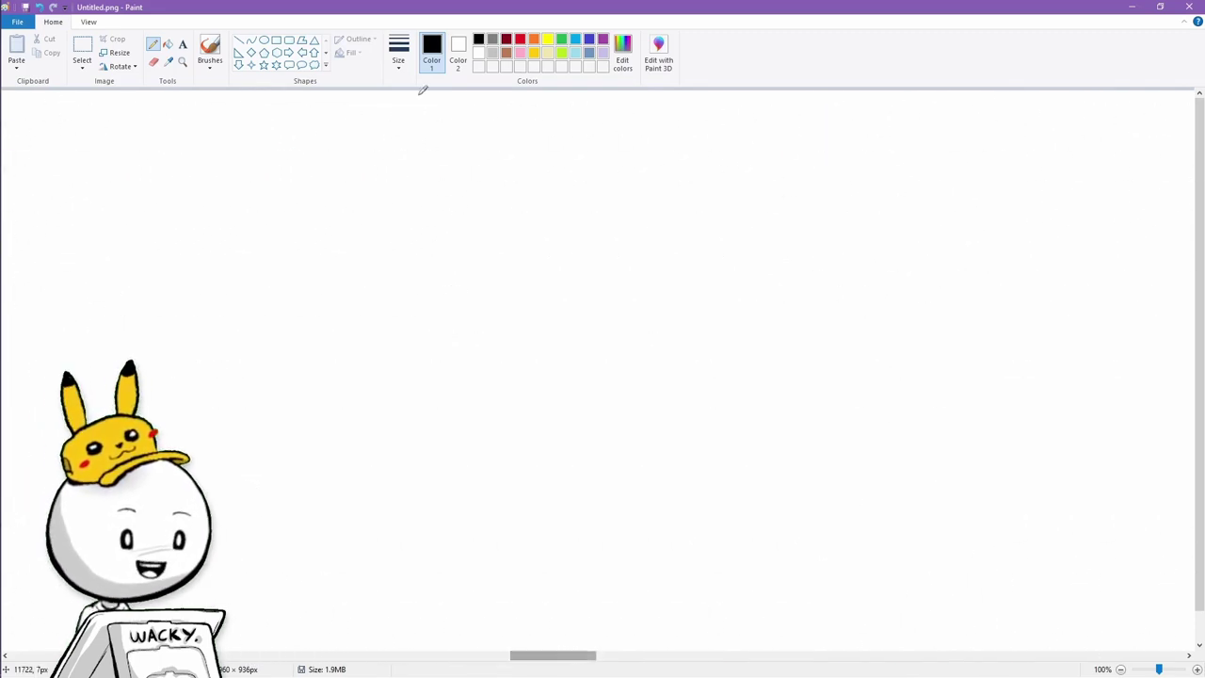
pyautogui.click(209, 52)
pyautogui.moveTo(24, 103); pyautogui.dragTo(27, 134)
pyautogui.moveTo(62, 103); pyautogui.dragTo(62, 132)
pyautogui.moveTo(107, 99); pyautogui.dragTo(110, 137)
pyautogui.moveTo(143, 102)
pyautogui.mouseDown()
pyautogui.moveTo(144, 132)
pyautogui.moveTo(158, 133)
pyautogui.mouseUp()
pyautogui.moveTo(177, 103); pyautogui.dragTo(175, 105)
pyautogui.moveTo(198, 102); pyautogui.dragTo(199, 132)
pyautogui.moveTo(247, 98); pyautogui.dragTo(230, 105)
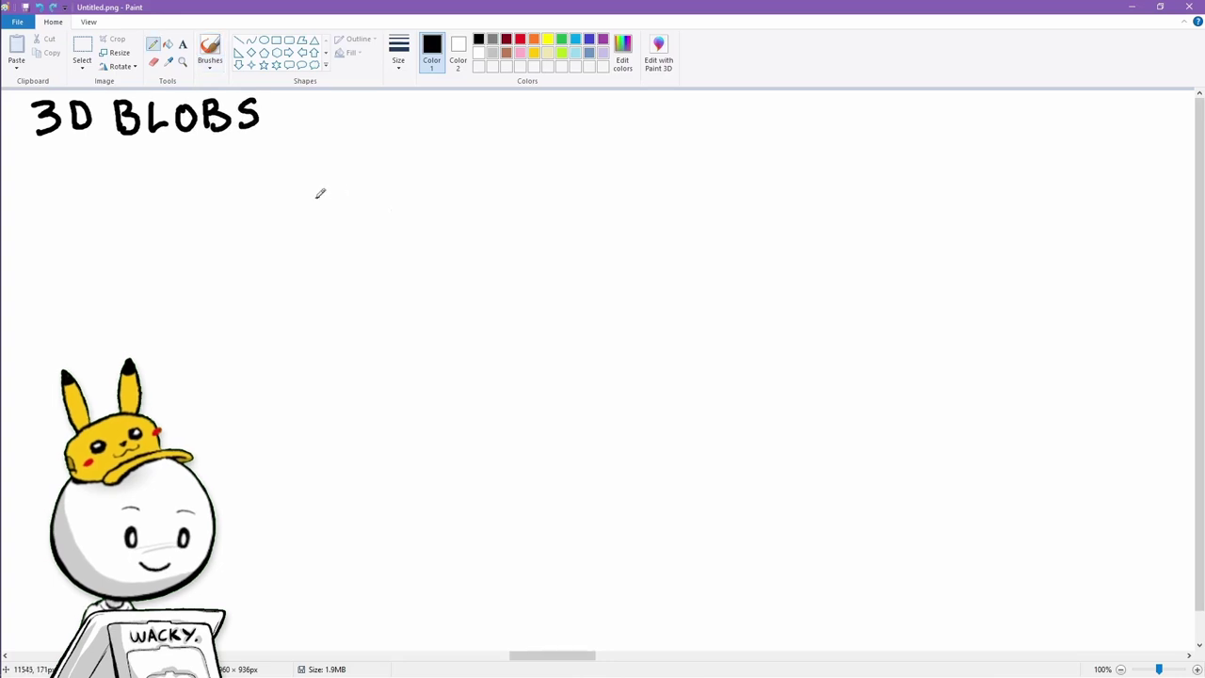
# Draw an upright cylinder with a dashed hidden base edge, a plus sign and a cube beside it under the heading.
pyautogui.moveTo(317, 194)
pyautogui.mouseDown()
pyautogui.moveTo(330, 192)
pyautogui.moveTo(316, 332)
pyautogui.mouseUp()
pyautogui.moveTo(441, 203)
pyautogui.mouseDown()
pyautogui.moveTo(442, 303)
pyautogui.moveTo(317, 329)
pyautogui.moveTo(348, 317)
pyautogui.mouseUp()
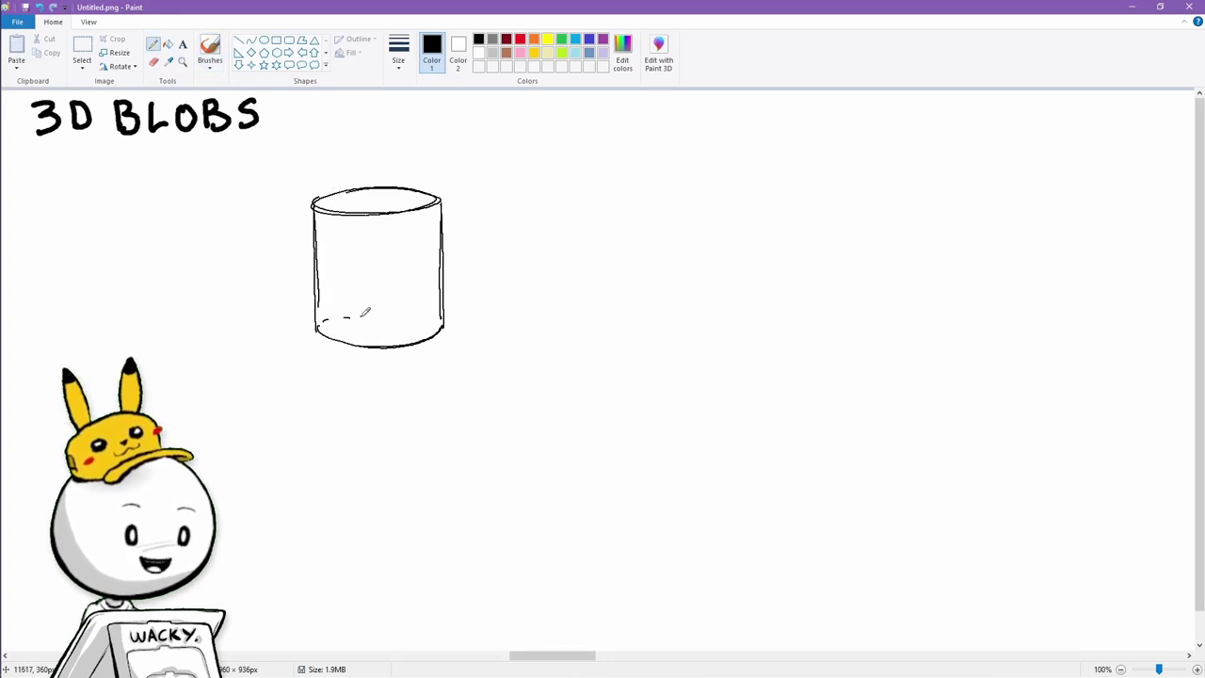
pyautogui.moveTo(567, 211); pyautogui.dragTo(644, 238)
pyautogui.moveTo(644, 238); pyautogui.dragTo(715, 196)
pyautogui.moveTo(644, 237); pyautogui.dragTo(654, 323)
pyautogui.moveTo(565, 207); pyautogui.dragTo(649, 341)
pyautogui.moveTo(718, 200); pyautogui.dragTo(649, 339)
pyautogui.moveTo(563, 205); pyautogui.dragTo(722, 192)
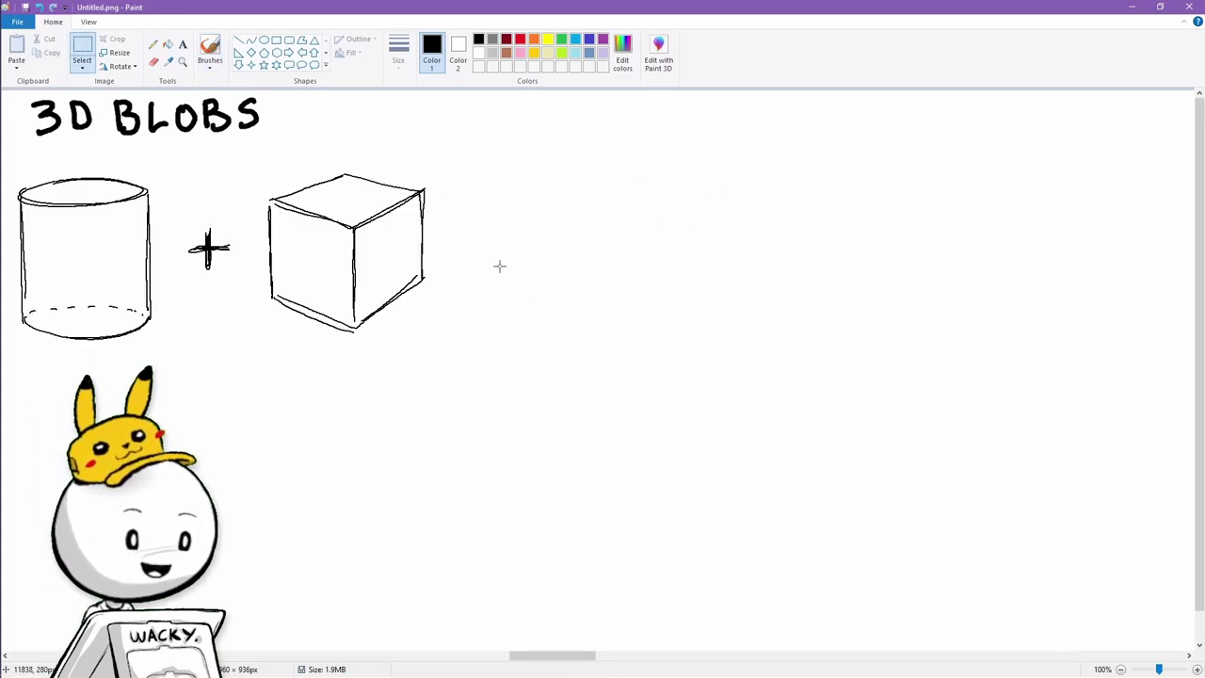
# Move the cube closer to the plus sign and draw an equals sign after it with the pencil.
pyautogui.click(82, 66)
pyautogui.click(118, 180)
pyautogui.moveTo(365, 288); pyautogui.dragTo(321, 292)
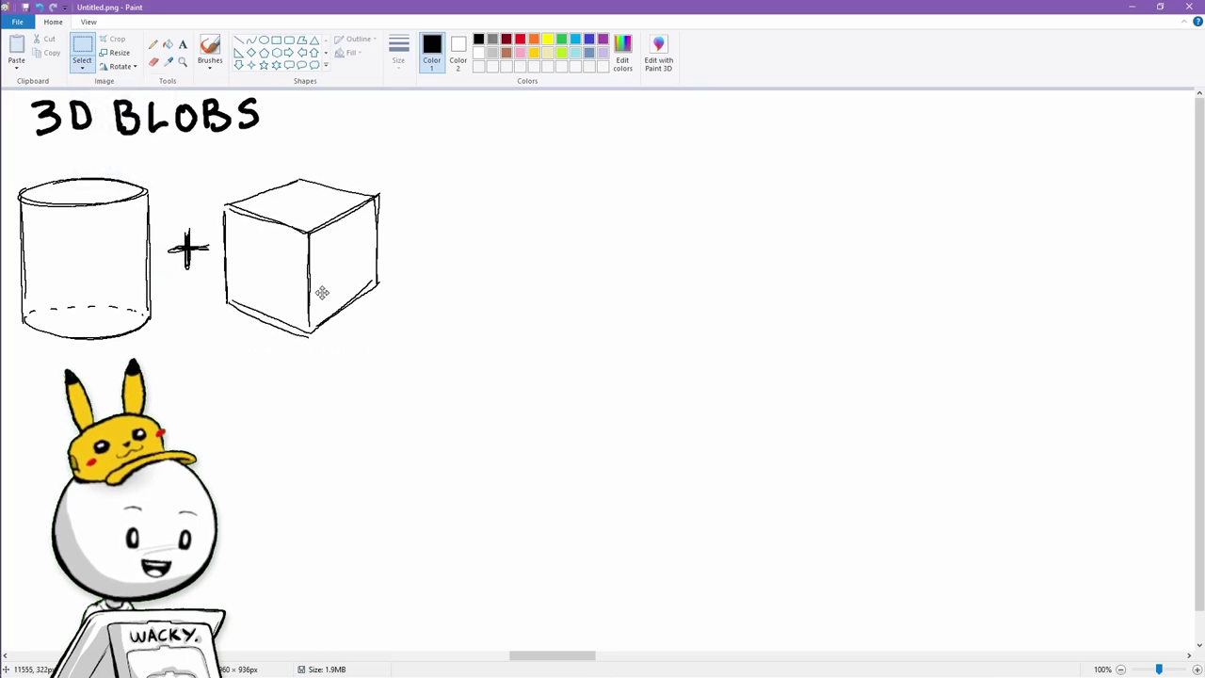
pyautogui.click(152, 44)
pyautogui.moveTo(401, 234); pyautogui.dragTo(422, 234)
pyautogui.moveTo(401, 249); pyautogui.dragTo(420, 248)
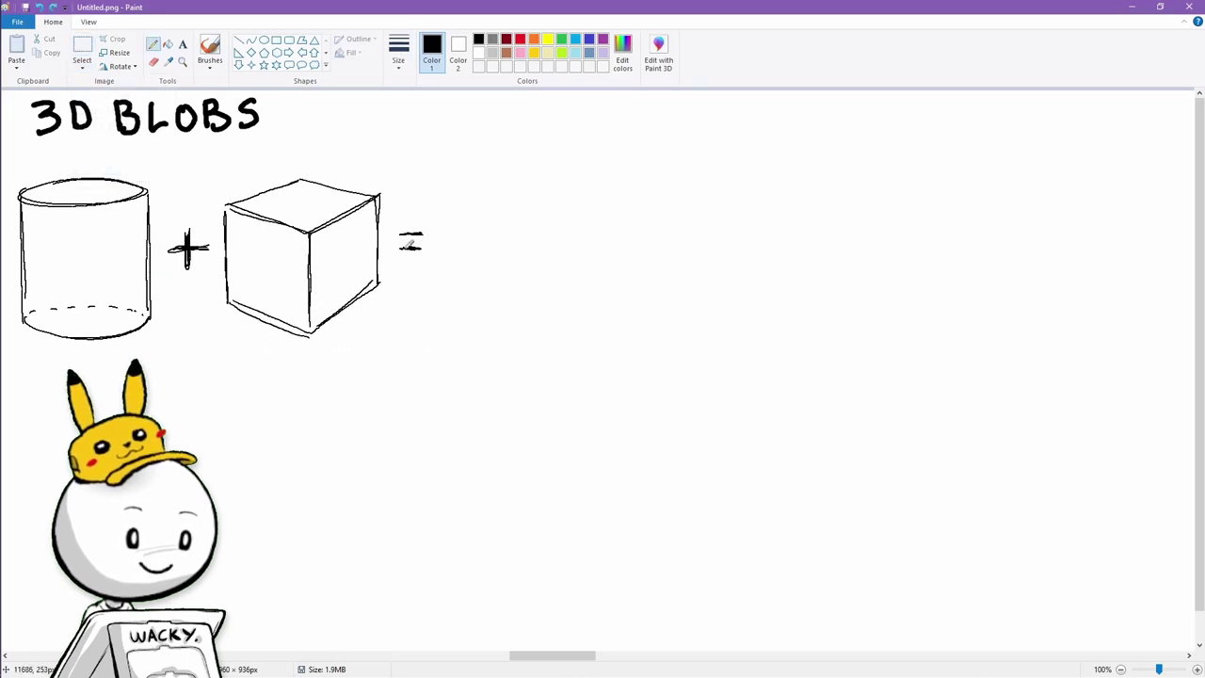
# Draw a box in corner view after the equals sign, leaving its rear top edges open in the middle.
pyautogui.moveTo(512, 219); pyautogui.dragTo(591, 252)
pyautogui.moveTo(590, 252)
pyautogui.mouseDown()
pyautogui.moveTo(674, 212)
pyautogui.moveTo(591, 344)
pyautogui.mouseUp()
pyautogui.moveTo(674, 213); pyautogui.dragTo(674, 304)
pyautogui.moveTo(591, 344); pyautogui.dragTo(674, 303)
pyautogui.moveTo(512, 220)
pyautogui.mouseDown()
pyautogui.moveTo(516, 307)
pyautogui.moveTo(589, 345)
pyautogui.mouseUp()
pyautogui.moveTo(514, 220); pyautogui.dragTo(556, 198)
pyautogui.moveTo(672, 210); pyautogui.dragTo(638, 194)
# Draw an upright cylinder standing on the box's top face.
pyautogui.moveTo(559, 132); pyautogui.dragTo(560, 215)
pyautogui.moveTo(559, 214); pyautogui.dragTo(636, 213)
pyautogui.moveTo(638, 130); pyautogui.dragTo(637, 196)
pyautogui.moveTo(559, 134); pyautogui.dragTo(639, 132)
pyautogui.moveTo(565, 221); pyautogui.dragTo(622, 222)
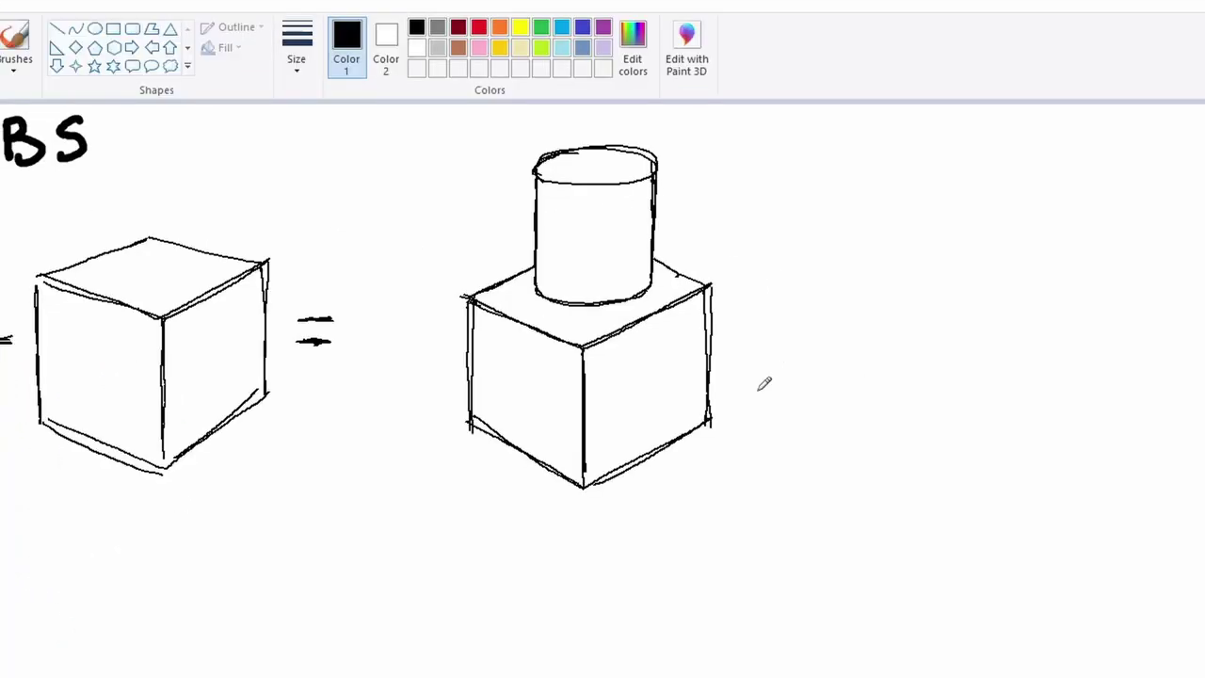
# Draw a narrow upright cylinder beside the stacked solids, with a rim arc, a base arc and flared base edges.
pyautogui.moveTo(866, 273); pyautogui.dragTo(867, 141)
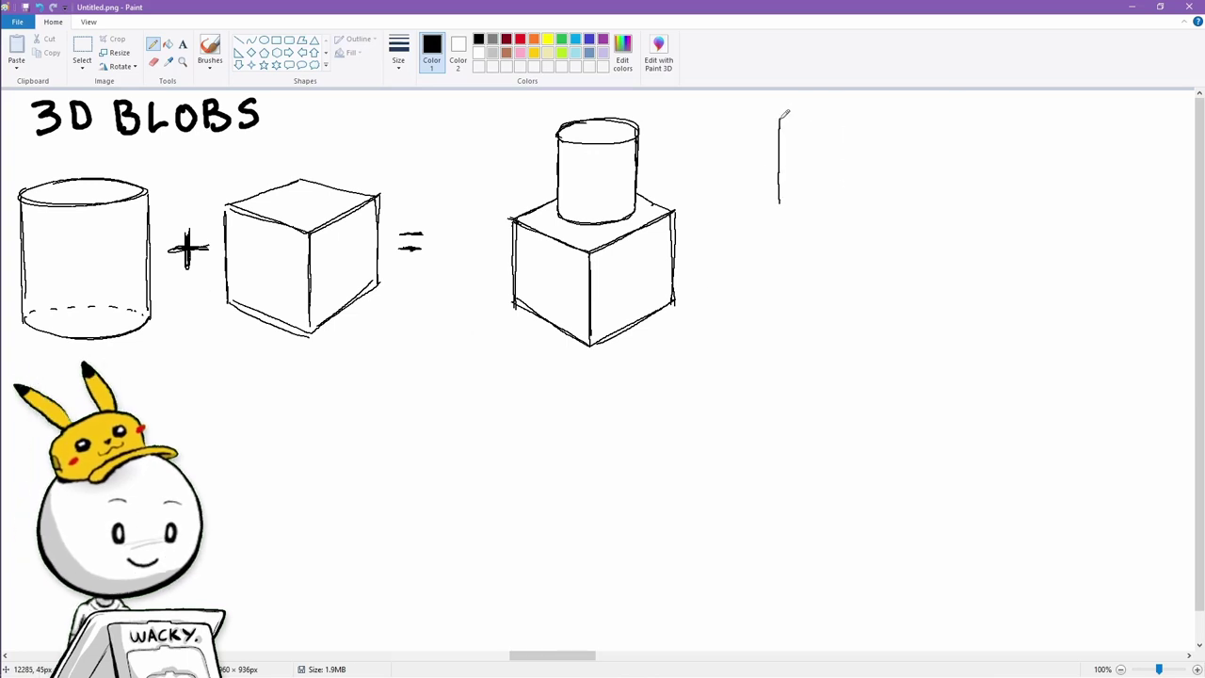
pyautogui.moveTo(781, 120); pyautogui.dragTo(847, 200)
pyautogui.moveTo(792, 125); pyautogui.dragTo(838, 123)
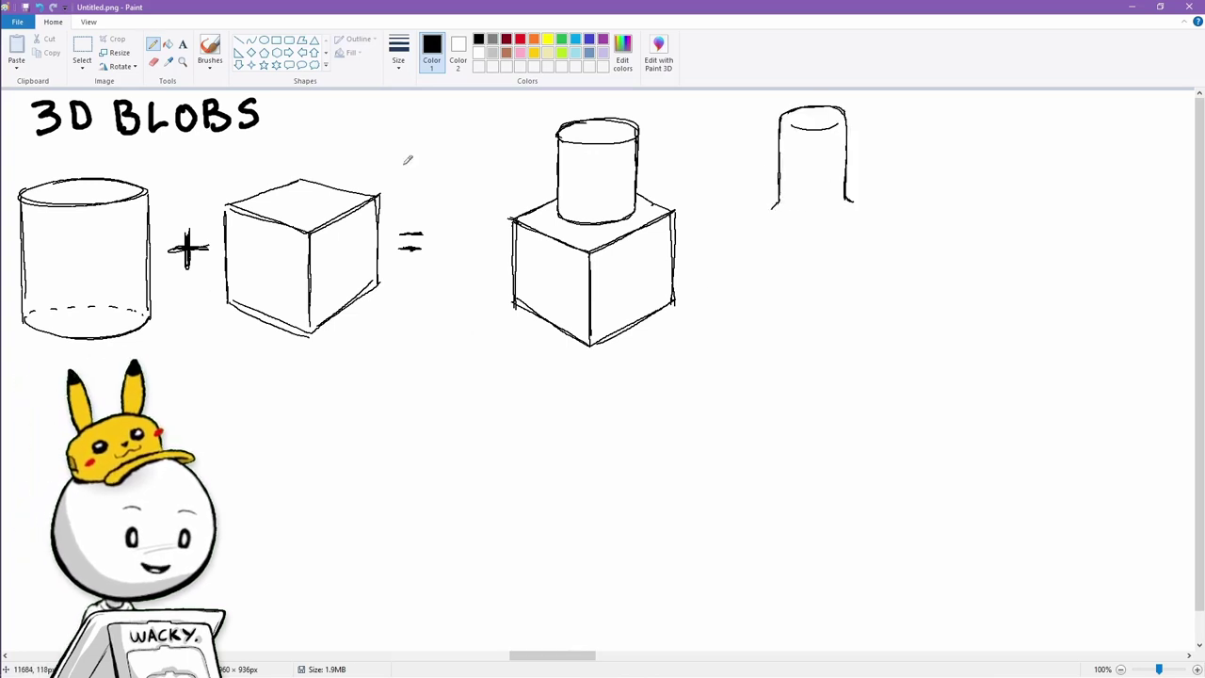
pyautogui.moveTo(792, 213); pyautogui.dragTo(840, 213)
# Draw a soft-edged box beneath the flared cylinder so both solids merge into one form, with its inner edges drawn as short separate lines.
pyautogui.moveTo(778, 191); pyautogui.dragTo(738, 214)
pyautogui.moveTo(738, 213)
pyautogui.mouseDown()
pyautogui.moveTo(735, 302)
pyautogui.moveTo(816, 338)
pyautogui.mouseUp()
pyautogui.moveTo(846, 184); pyautogui.dragTo(895, 293)
pyautogui.moveTo(895, 294); pyautogui.dragTo(813, 333)
pyautogui.moveTo(745, 219); pyautogui.dragTo(817, 241)
pyautogui.moveTo(822, 250); pyautogui.dragTo(818, 320)
pyautogui.moveTo(834, 238); pyautogui.dragTo(892, 207)
pyautogui.moveTo(891, 212); pyautogui.dragTo(894, 294)
pyautogui.moveTo(894, 295); pyautogui.dragTo(837, 322)
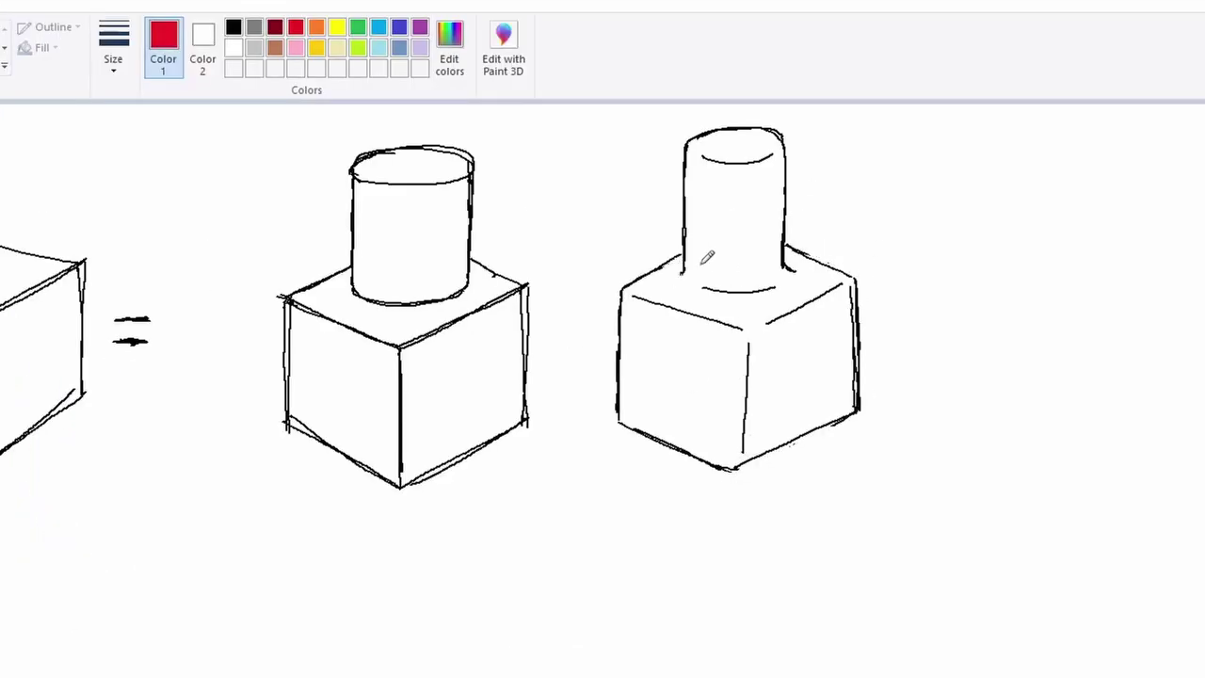
pyautogui.moveTo(700, 259)
pyautogui.mouseDown()
pyautogui.moveTo(707, 292)
pyautogui.moveTo(810, 269)
pyautogui.moveTo(760, 262)
pyautogui.mouseUp()
pyautogui.hotkey('ctrl', 'z')
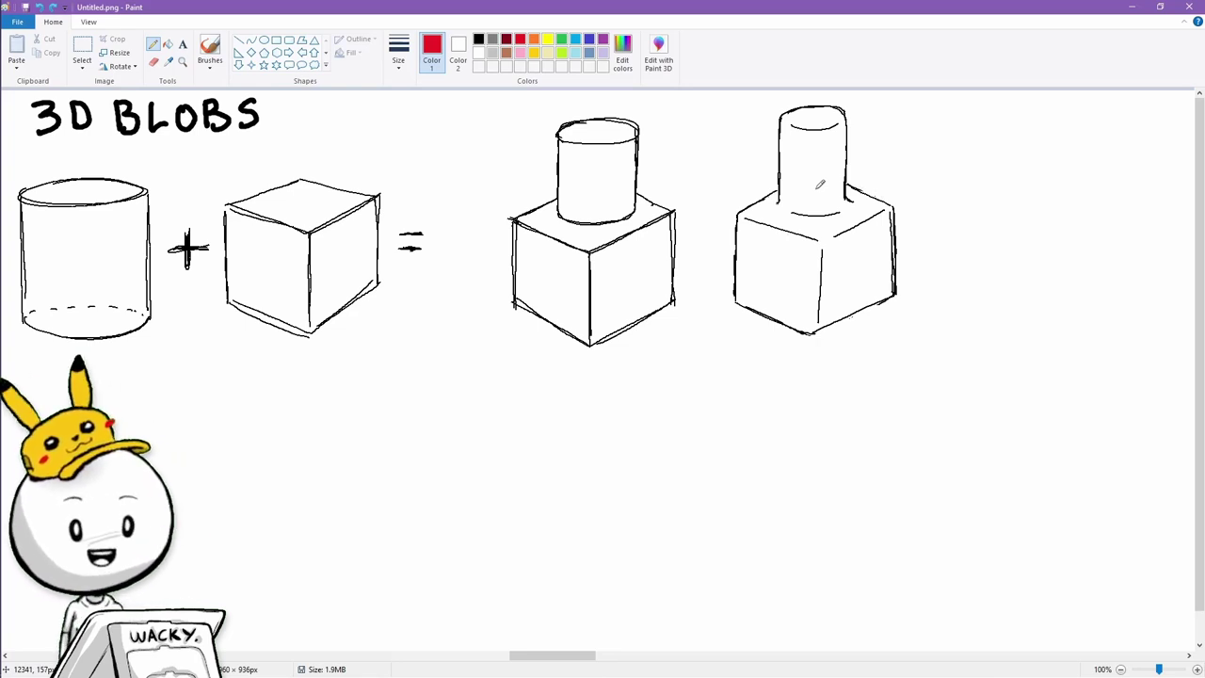
pyautogui.click(479, 39)
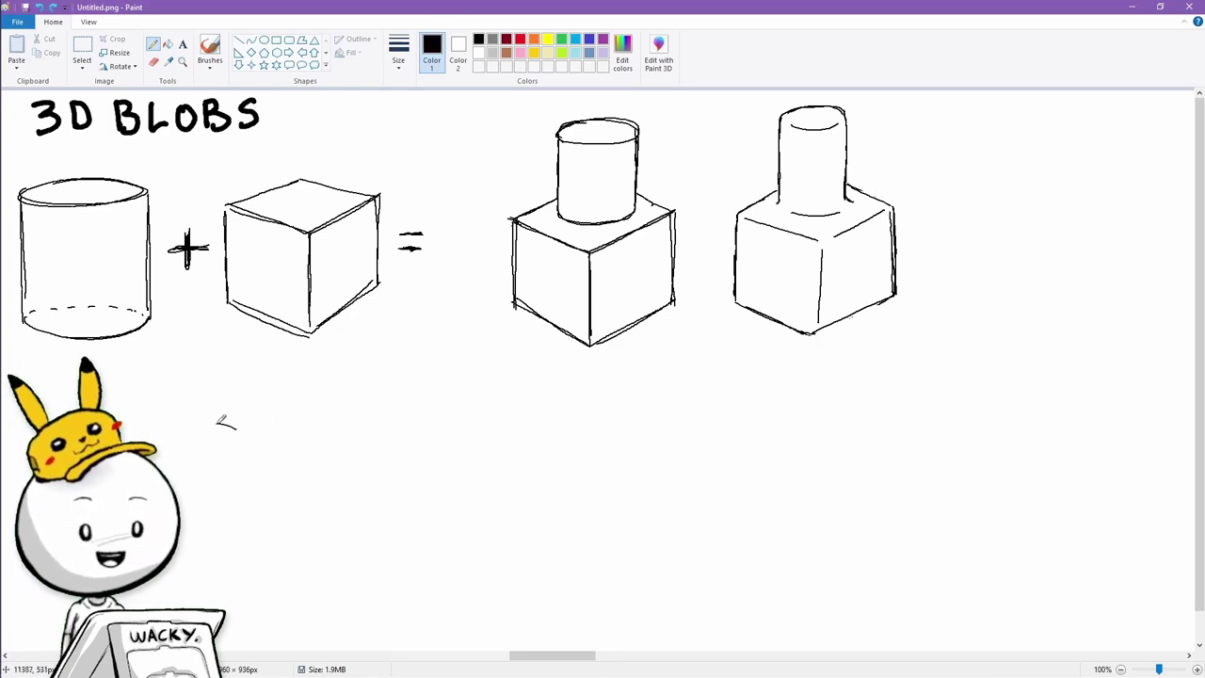
# Draw a black circle below the first row with a cone emerging toward the upper right, and dot the cone's hidden base in grey.
pyautogui.moveTo(235, 428)
pyautogui.mouseDown()
pyautogui.moveTo(243, 563)
pyautogui.moveTo(268, 542)
pyautogui.moveTo(232, 425)
pyautogui.mouseUp()
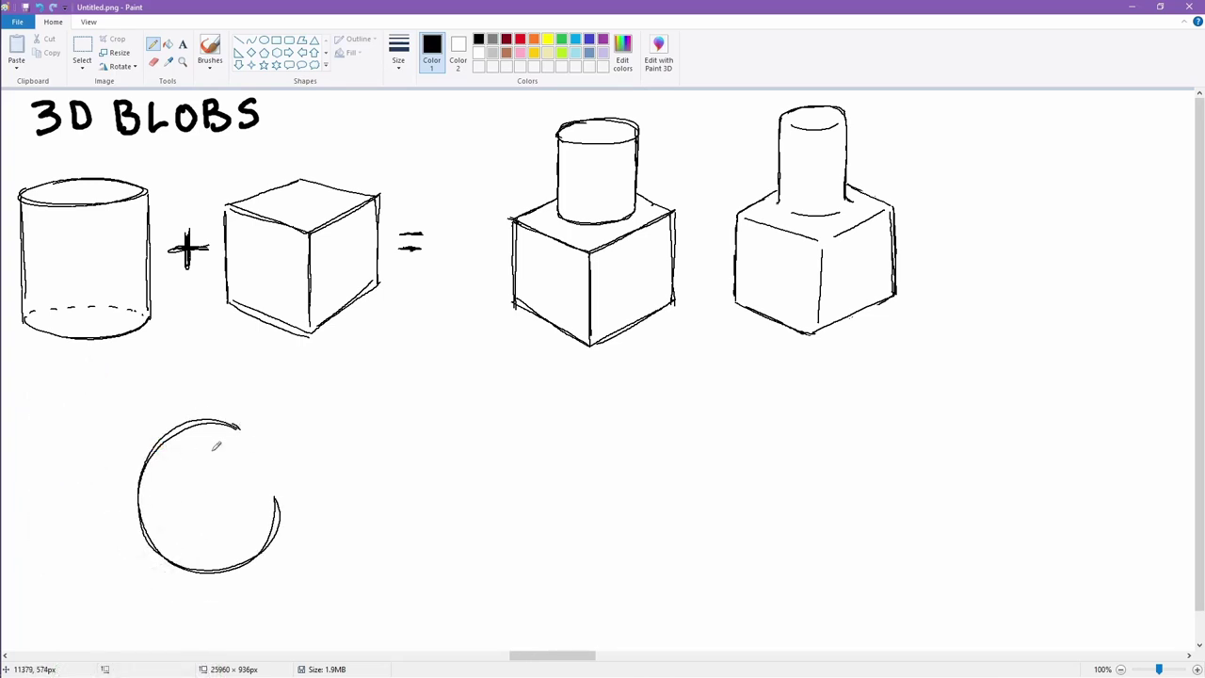
pyautogui.moveTo(186, 458)
pyautogui.mouseDown()
pyautogui.moveTo(332, 392)
pyautogui.moveTo(194, 452)
pyautogui.mouseUp()
pyautogui.moveTo(246, 524); pyautogui.dragTo(346, 389)
pyautogui.moveTo(346, 389)
pyautogui.mouseDown()
pyautogui.moveTo(192, 452)
pyautogui.moveTo(236, 517)
pyautogui.mouseUp()
pyautogui.click(493, 39)
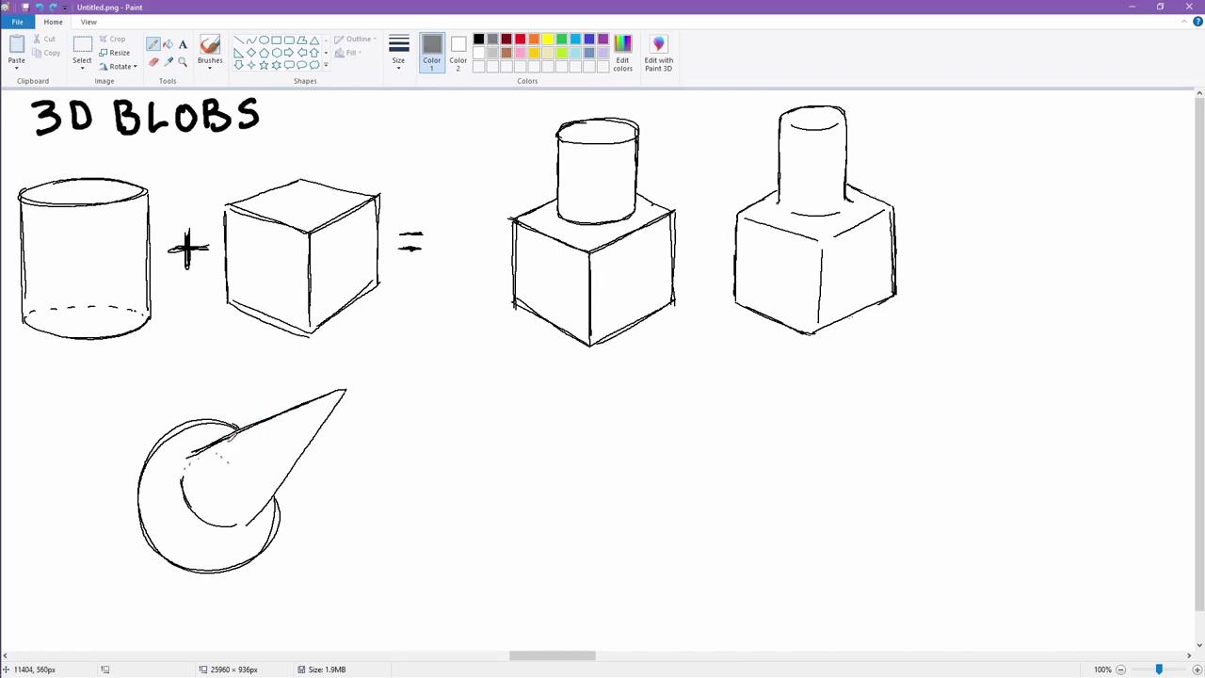
pyautogui.moveTo(216, 447)
pyautogui.mouseDown()
pyautogui.moveTo(254, 469)
pyautogui.moveTo(260, 516)
pyautogui.moveTo(288, 505)
pyautogui.moveTo(269, 546)
pyautogui.mouseUp()
# Redraw the sphere's upper outline in black and erase the doubled outline and hidden base lines.
pyautogui.click(478, 41)
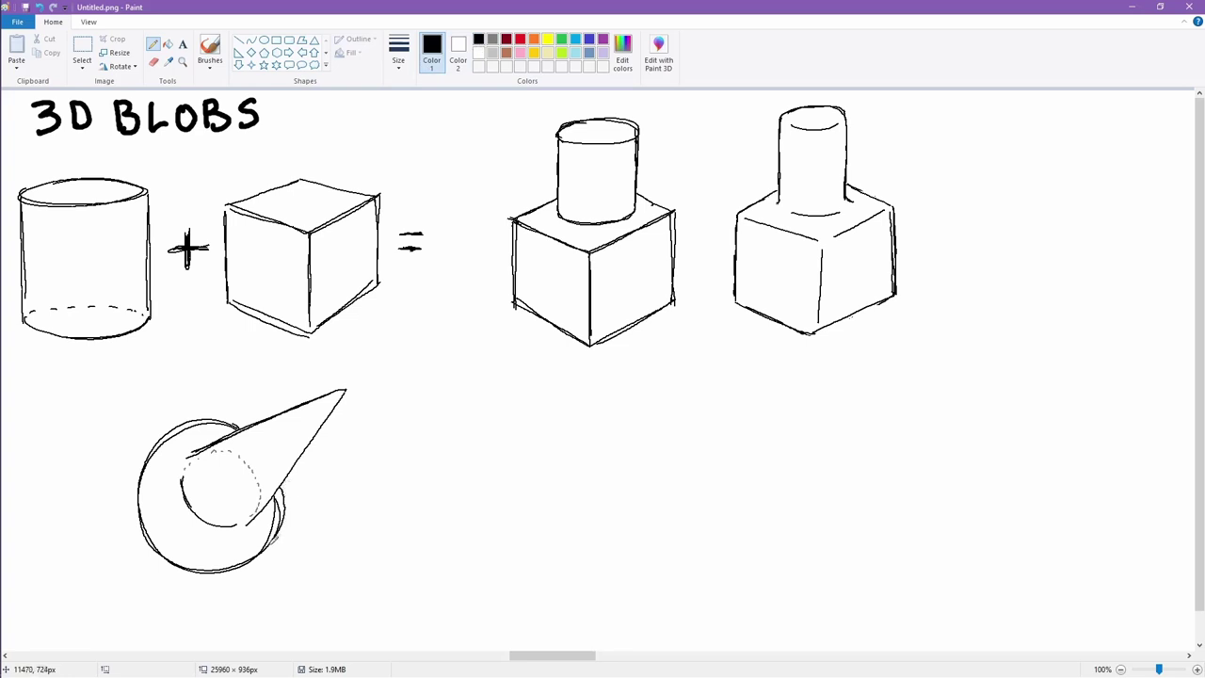
pyautogui.moveTo(250, 420)
pyautogui.mouseDown()
pyautogui.moveTo(199, 414)
pyautogui.moveTo(154, 439)
pyautogui.mouseUp()
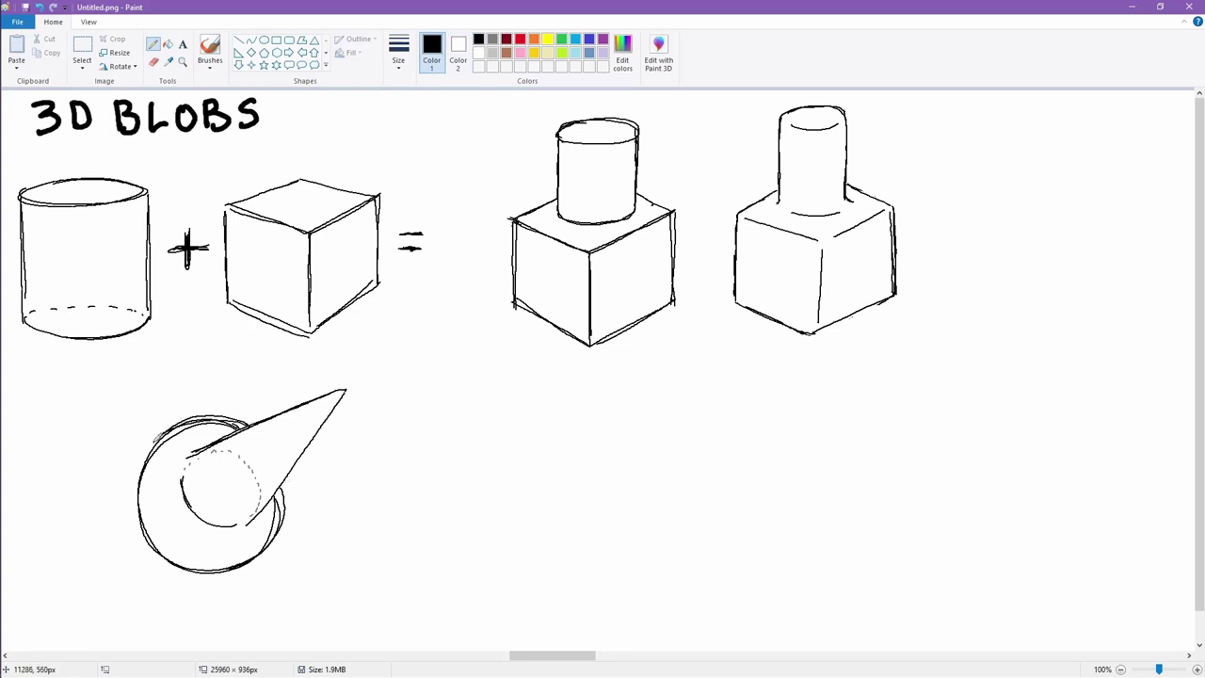
pyautogui.click(154, 61)
pyautogui.moveTo(222, 426); pyautogui.dragTo(164, 441)
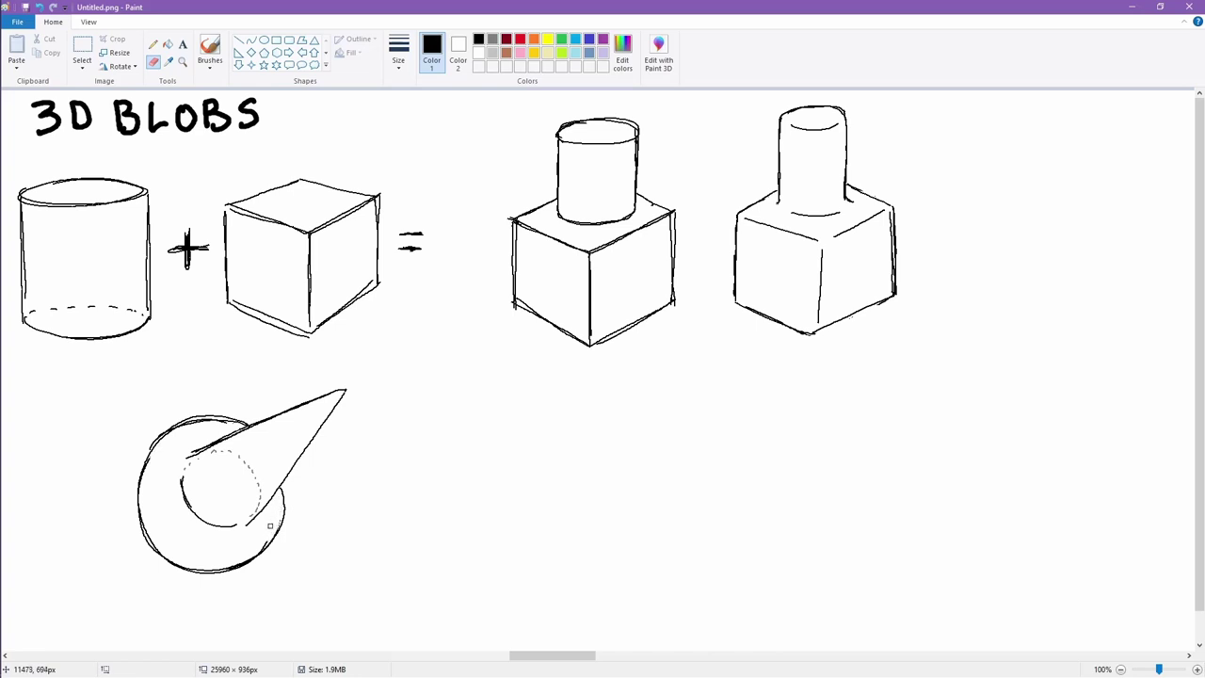
# Draw a large sphere with a cylinder emerging toward the lower right, add its joint and end arcs, and erase the sphere's doubled outline.
pyautogui.click(154, 44)
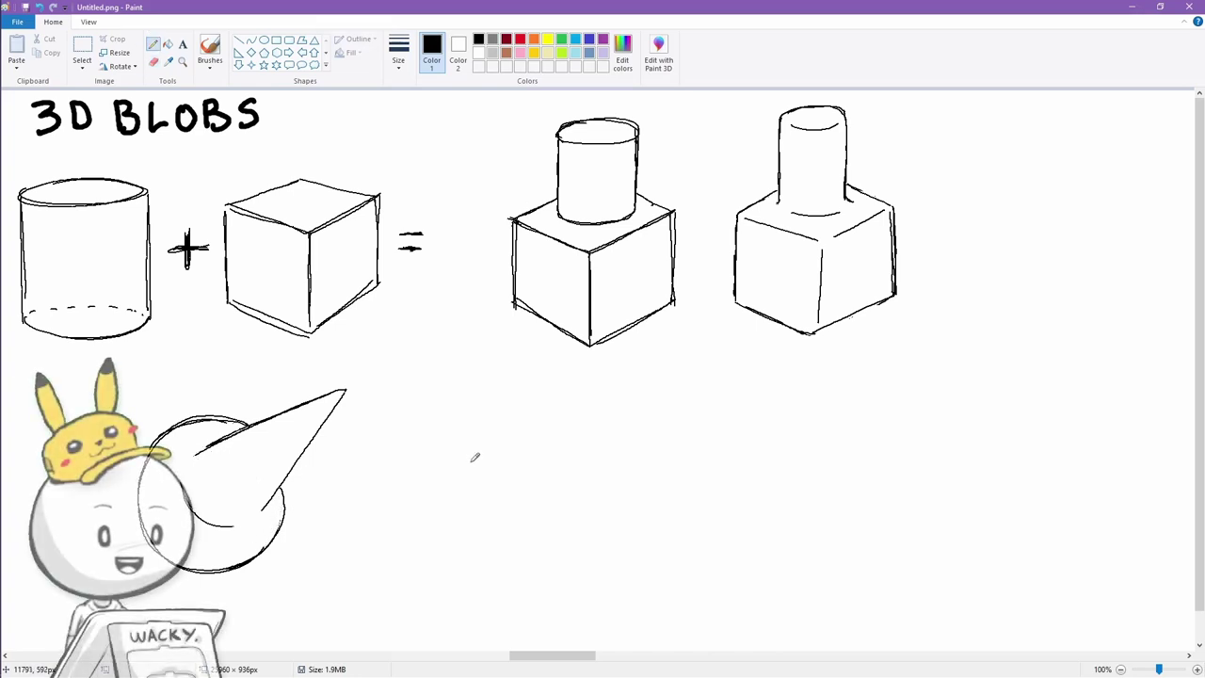
pyautogui.moveTo(456, 474)
pyautogui.mouseDown()
pyautogui.moveTo(547, 440)
pyautogui.moveTo(536, 567)
pyautogui.mouseUp()
pyautogui.moveTo(565, 460)
pyautogui.mouseDown()
pyautogui.moveTo(471, 344)
pyautogui.moveTo(487, 517)
pyautogui.mouseUp()
pyautogui.moveTo(455, 354); pyautogui.dragTo(564, 459)
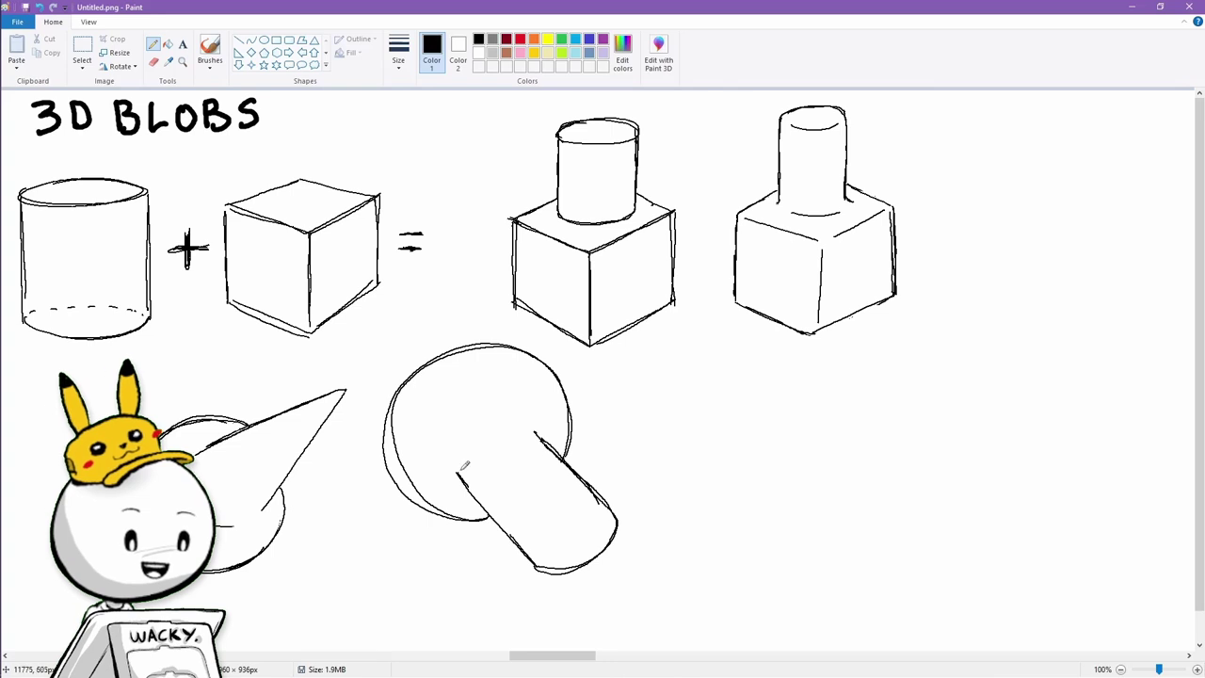
pyautogui.moveTo(470, 454); pyautogui.dragTo(513, 425)
pyautogui.moveTo(547, 556); pyautogui.dragTo(593, 522)
pyautogui.click(153, 62)
pyautogui.moveTo(398, 407); pyautogui.dragTo(446, 495)
# Draw a rounded cube beside the sphere form with an S-curved tube extending from it toward the upper right.
pyautogui.click(153, 44)
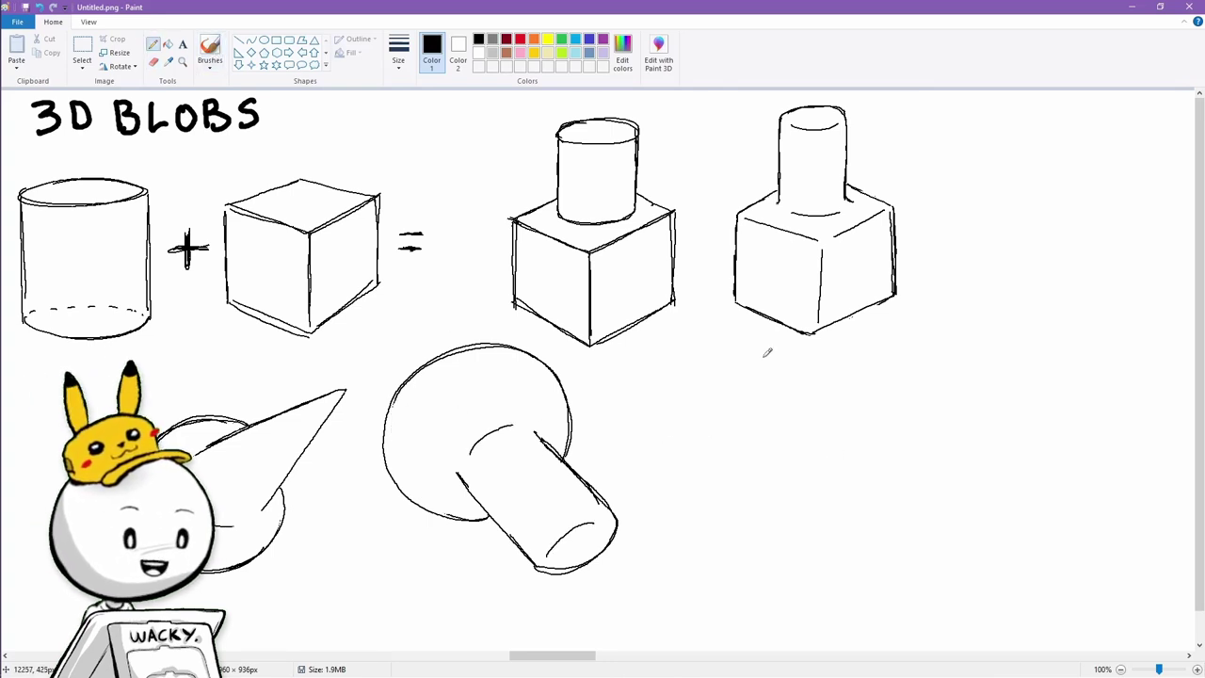
pyautogui.moveTo(663, 421)
pyautogui.mouseDown()
pyautogui.moveTo(759, 388)
pyautogui.moveTo(858, 527)
pyautogui.moveTo(687, 429)
pyautogui.moveTo(766, 516)
pyautogui.moveTo(765, 563)
pyautogui.mouseUp()
pyautogui.moveTo(791, 403)
pyautogui.mouseDown()
pyautogui.moveTo(962, 306)
pyautogui.moveTo(1048, 295)
pyautogui.mouseUp()
pyautogui.moveTo(1055, 303)
pyautogui.mouseDown()
pyautogui.moveTo(923, 449)
pyautogui.moveTo(851, 466)
pyautogui.mouseUp()
# Draw a second box around the tube's upper end, with a straight front face and a tapering top face.
pyautogui.moveTo(965, 346)
pyautogui.mouseDown()
pyautogui.moveTo(930, 350)
pyautogui.moveTo(929, 247)
pyautogui.mouseUp()
pyautogui.hotkey('ctrl', 'z')
pyautogui.moveTo(1056, 347)
pyautogui.mouseDown()
pyautogui.moveTo(1099, 225)
pyautogui.moveTo(1095, 347)
pyautogui.mouseUp()
pyautogui.moveTo(931, 228); pyautogui.dragTo(928, 292)
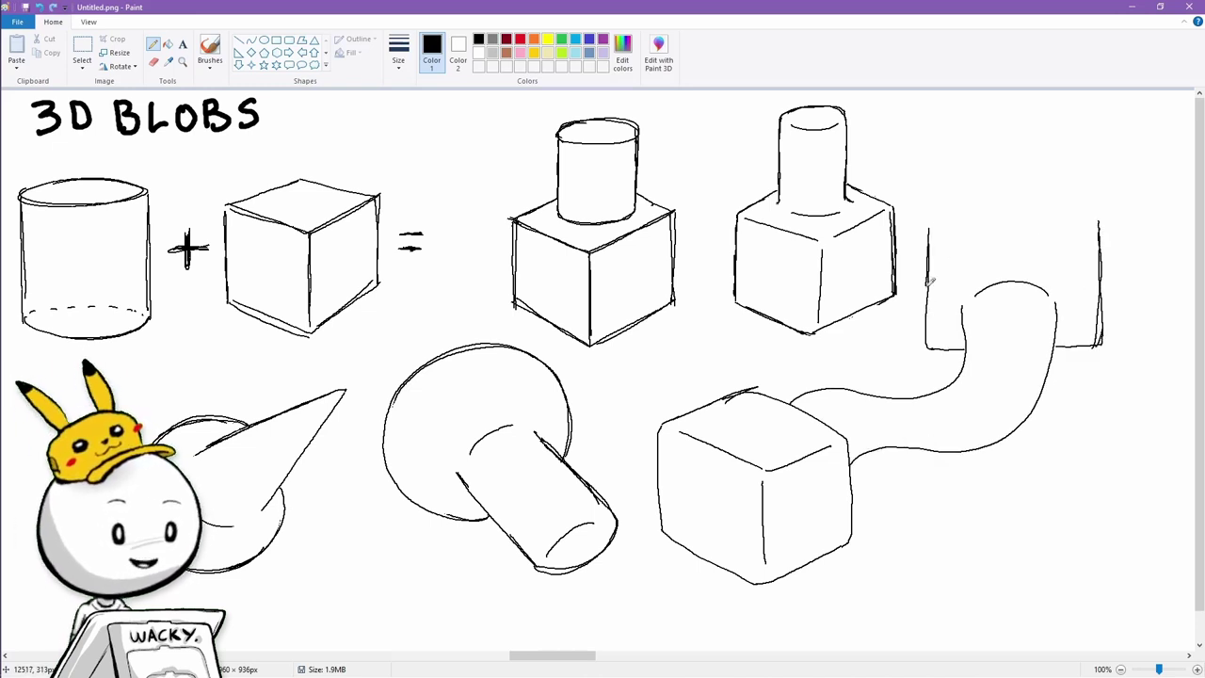
pyautogui.moveTo(1085, 223); pyautogui.dragTo(953, 225)
pyautogui.moveTo(930, 225)
pyautogui.mouseDown()
pyautogui.moveTo(1038, 162)
pyautogui.moveTo(1098, 224)
pyautogui.mouseUp()
# Draw red centre and cross-contour lines over the cylinder-and-box blob with the pencil.
pyautogui.click(153, 44)
pyautogui.click(520, 39)
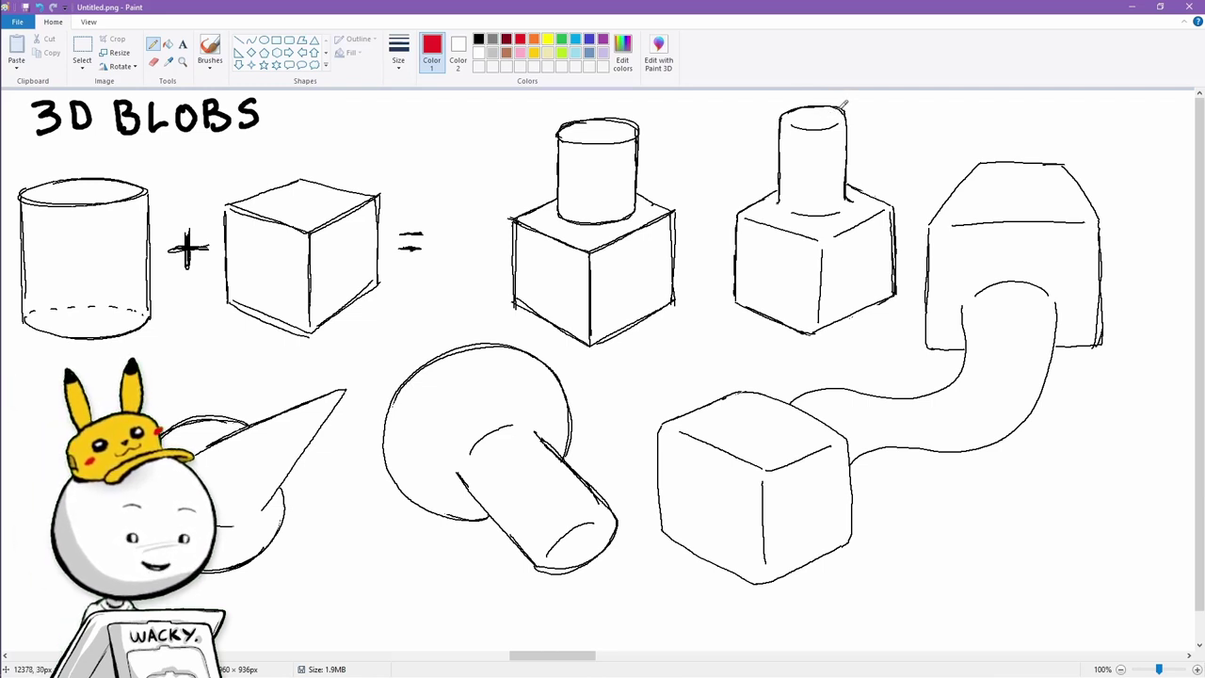
pyautogui.moveTo(843, 106)
pyautogui.mouseDown()
pyautogui.moveTo(795, 121)
pyautogui.moveTo(777, 322)
pyautogui.mouseUp()
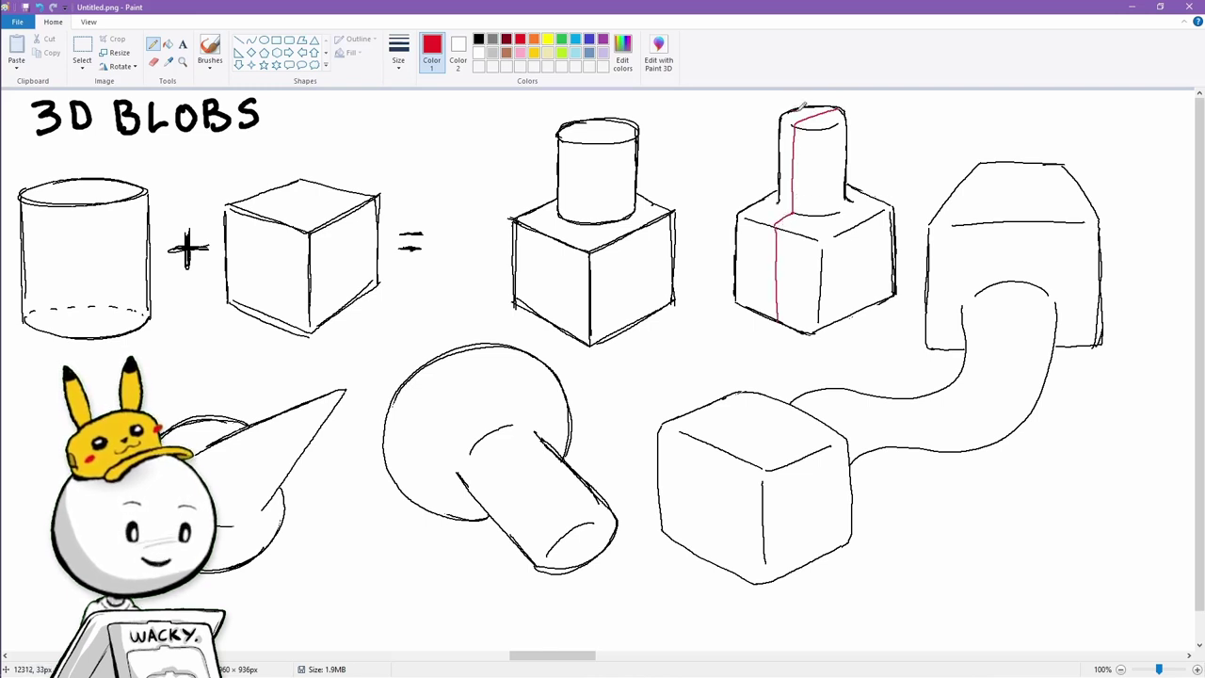
pyautogui.moveTo(803, 106)
pyautogui.mouseDown()
pyautogui.moveTo(837, 126)
pyautogui.moveTo(865, 301)
pyautogui.mouseUp()
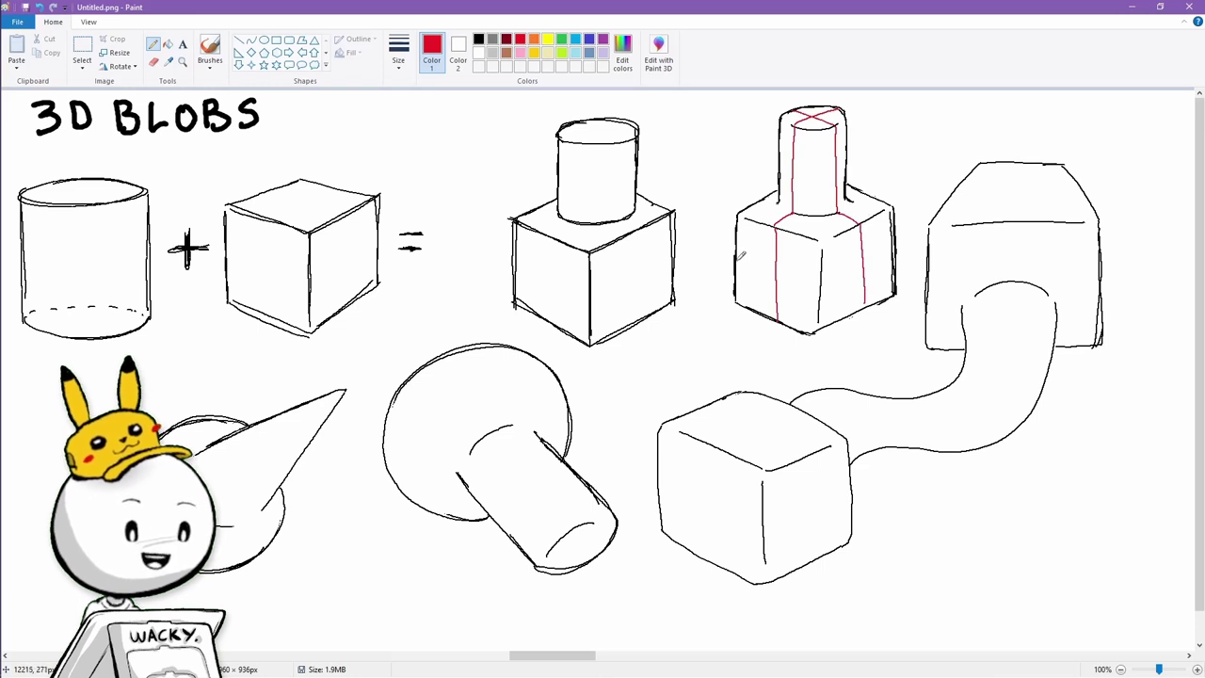
pyautogui.moveTo(738, 259)
pyautogui.mouseDown()
pyautogui.moveTo(815, 278)
pyautogui.moveTo(893, 244)
pyautogui.mouseUp()
pyautogui.moveTo(797, 164); pyautogui.dragTo(838, 162)
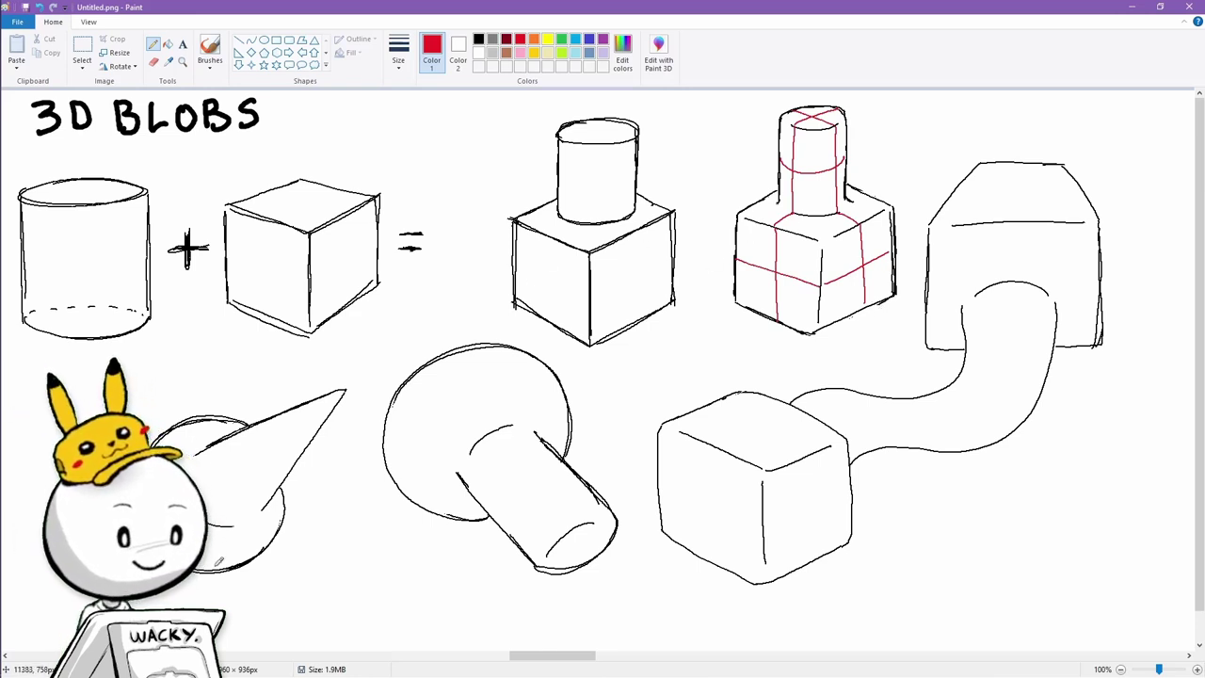
# Draw red contour lines along and around the cone and across the visible parts of its sphere.
pyautogui.moveTo(196, 496); pyautogui.dragTo(344, 390)
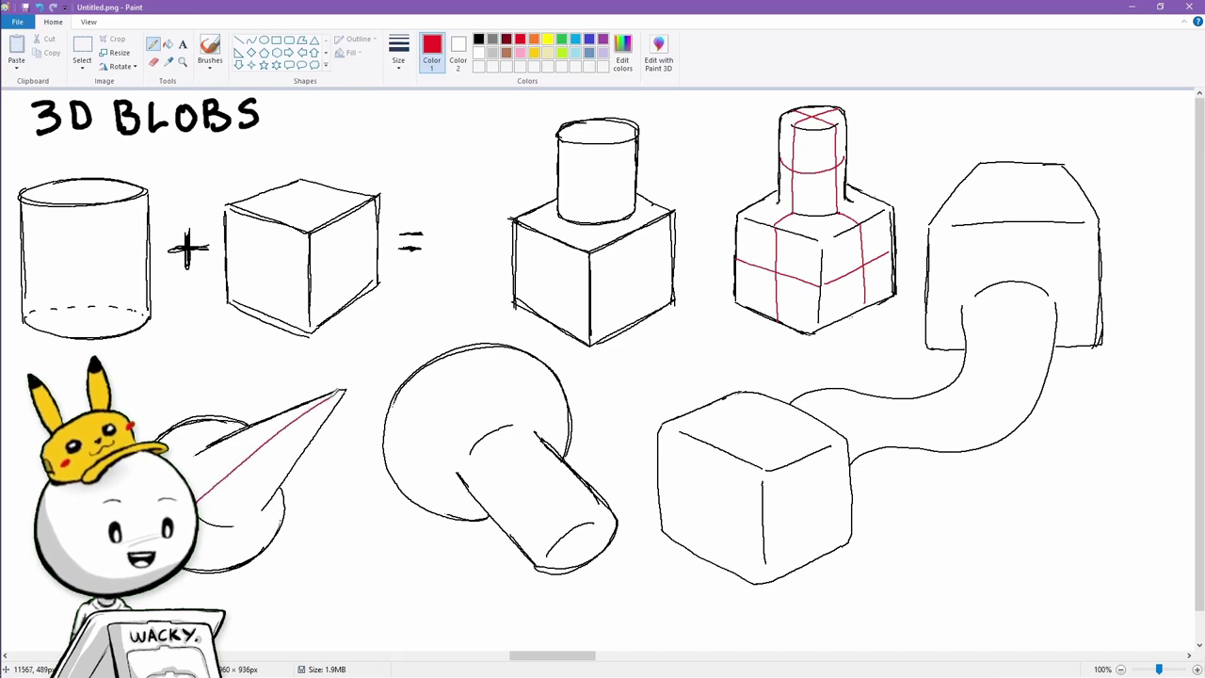
pyautogui.moveTo(261, 554); pyautogui.dragTo(266, 509)
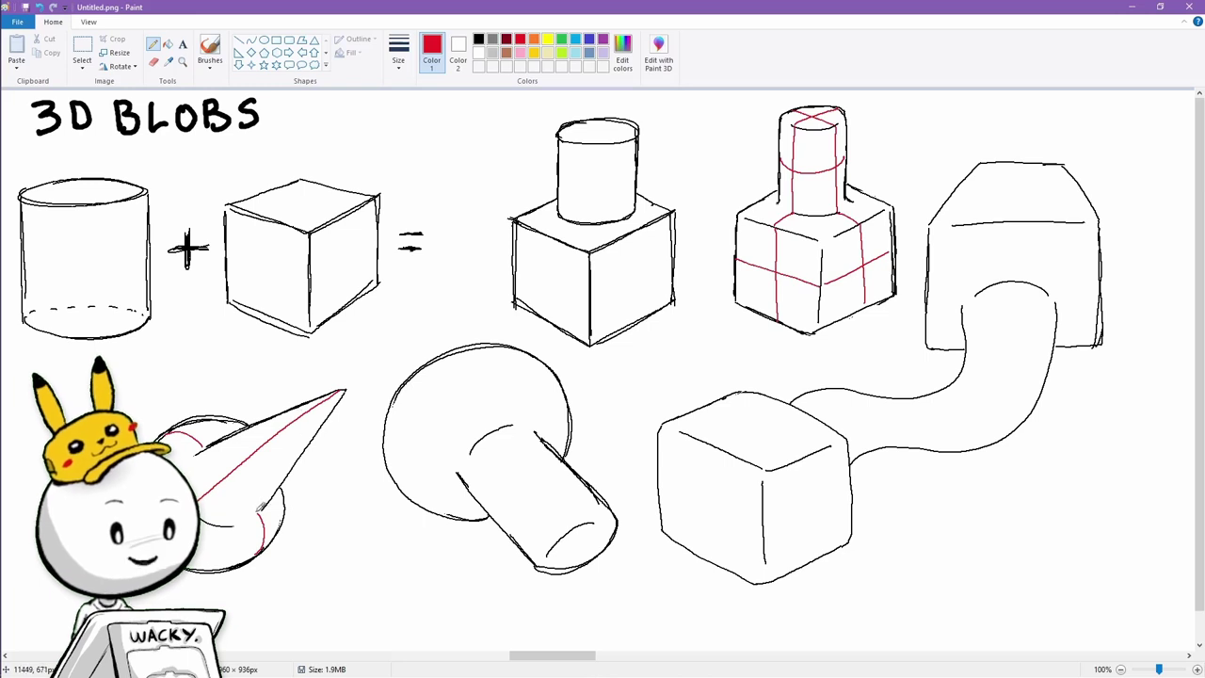
pyautogui.moveTo(346, 388); pyautogui.dragTo(254, 514)
pyautogui.moveTo(262, 417)
pyautogui.mouseDown()
pyautogui.moveTo(246, 439)
pyautogui.moveTo(286, 472)
pyautogui.mouseUp()
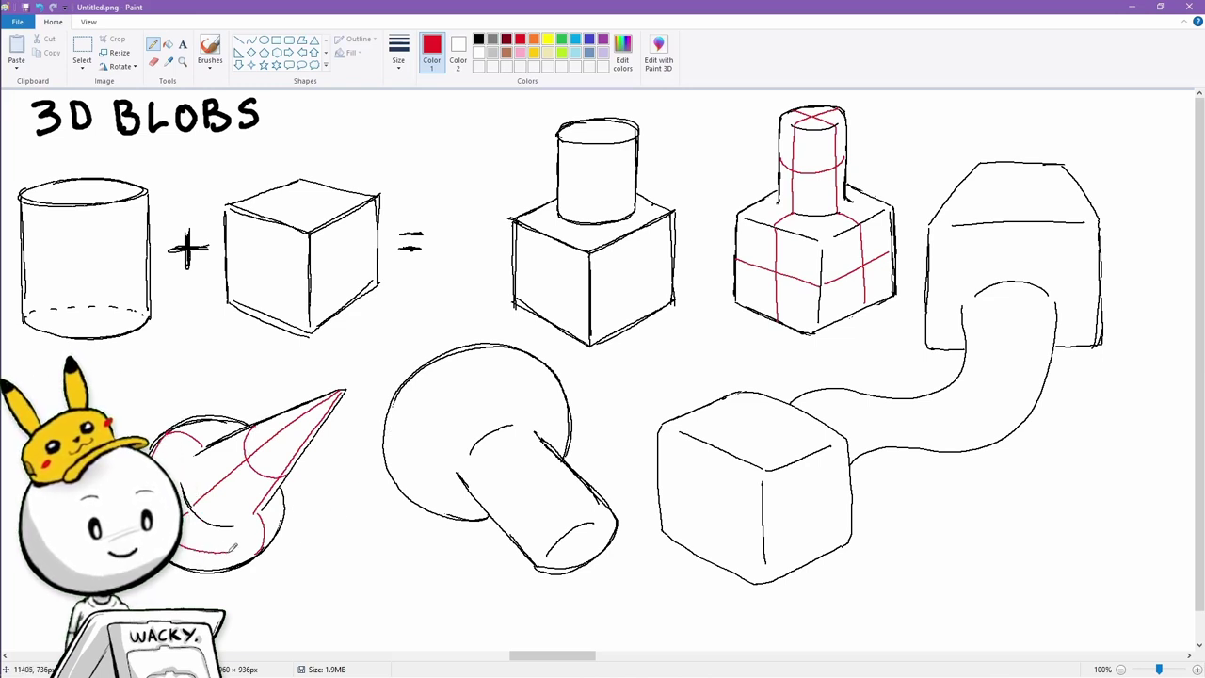
pyautogui.moveTo(235, 546); pyautogui.dragTo(278, 528)
pyautogui.hotkey('ctrl', 'z')
# Draw red contour lines along and around the cylinder, across its end face and over the large sphere.
pyautogui.moveTo(546, 563)
pyautogui.mouseDown()
pyautogui.moveTo(611, 524)
pyautogui.moveTo(579, 525)
pyautogui.mouseUp()
pyautogui.hotkey('ctrl', 'z')
pyautogui.moveTo(577, 522); pyautogui.dragTo(489, 436)
pyautogui.moveTo(434, 363)
pyautogui.mouseDown()
pyautogui.moveTo(455, 370)
pyautogui.moveTo(489, 433)
pyautogui.mouseUp()
pyautogui.moveTo(496, 518); pyautogui.dragTo(570, 470)
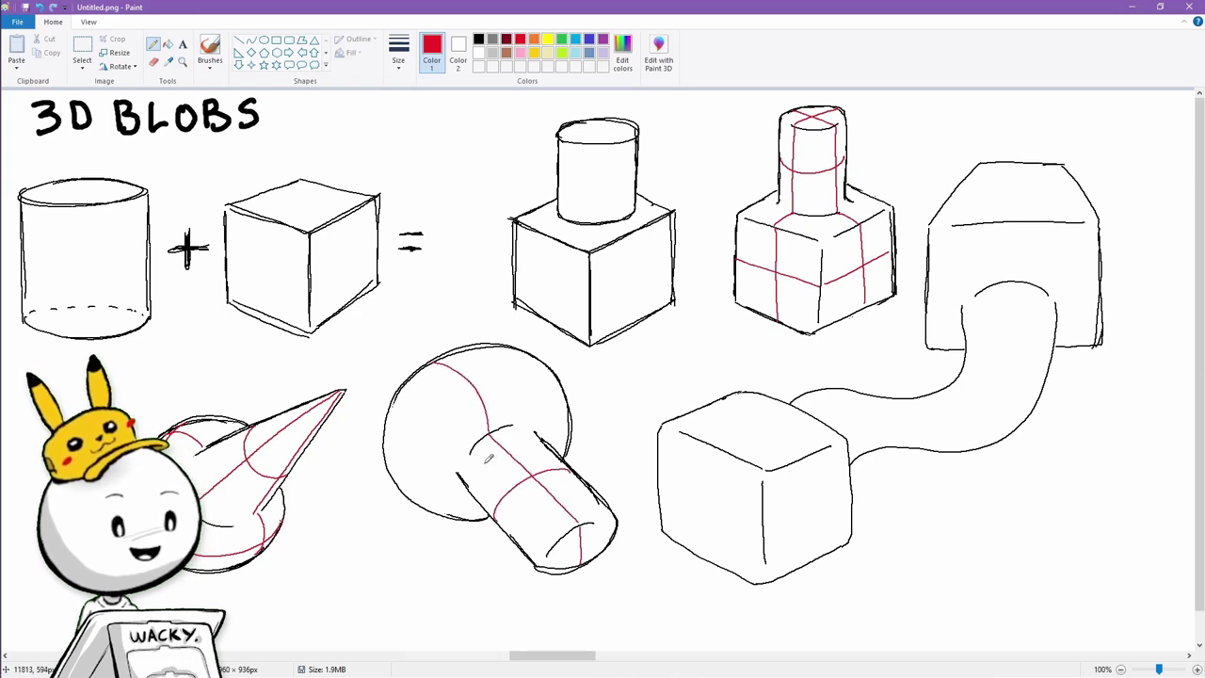
pyautogui.moveTo(417, 501)
pyautogui.mouseDown()
pyautogui.moveTo(408, 443)
pyautogui.moveTo(564, 395)
pyautogui.mouseUp()
pyautogui.moveTo(548, 562); pyautogui.dragTo(610, 528)
# Draw crossing red centre lines on the top and both side faces of the rounded cube.
pyautogui.moveTo(711, 450); pyautogui.dragTo(712, 560)
pyautogui.moveTo(721, 443); pyautogui.dragTo(801, 411)
pyautogui.moveTo(750, 407)
pyautogui.mouseDown()
pyautogui.moveTo(813, 450)
pyautogui.moveTo(819, 555)
pyautogui.mouseUp()
pyautogui.moveTo(661, 482)
pyautogui.mouseDown()
pyautogui.moveTo(758, 521)
pyautogui.moveTo(847, 488)
pyautogui.mouseUp()
# Draw a series of red cross-section arcs around the S-curved tube from the cube to the upper box.
pyautogui.moveTo(881, 394); pyautogui.dragTo(885, 448)
pyautogui.moveTo(927, 394)
pyautogui.mouseDown()
pyautogui.moveTo(949, 399)
pyautogui.moveTo(937, 450)
pyautogui.mouseUp()
pyautogui.moveTo(960, 375)
pyautogui.mouseDown()
pyautogui.moveTo(950, 433)
pyautogui.moveTo(981, 373)
pyautogui.moveTo(1004, 439)
pyautogui.mouseUp()
pyautogui.moveTo(970, 348)
pyautogui.mouseDown()
pyautogui.moveTo(1005, 335)
pyautogui.moveTo(1045, 374)
pyautogui.mouseUp()
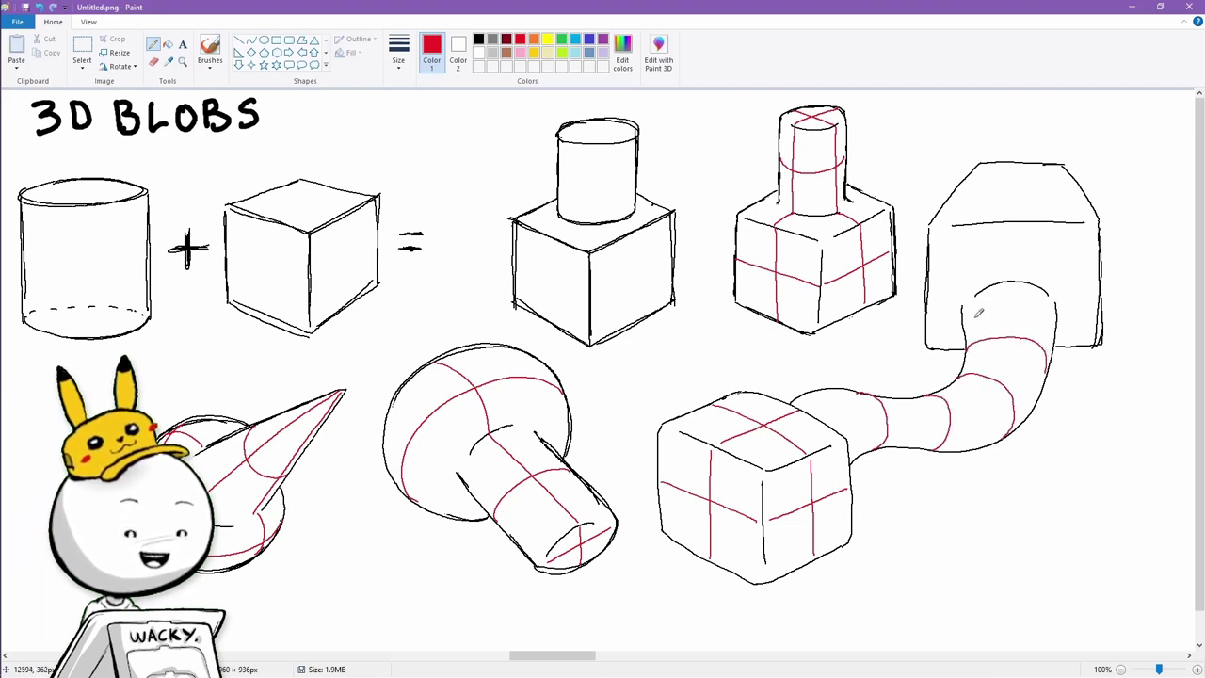
pyautogui.moveTo(966, 322); pyautogui.dragTo(1054, 320)
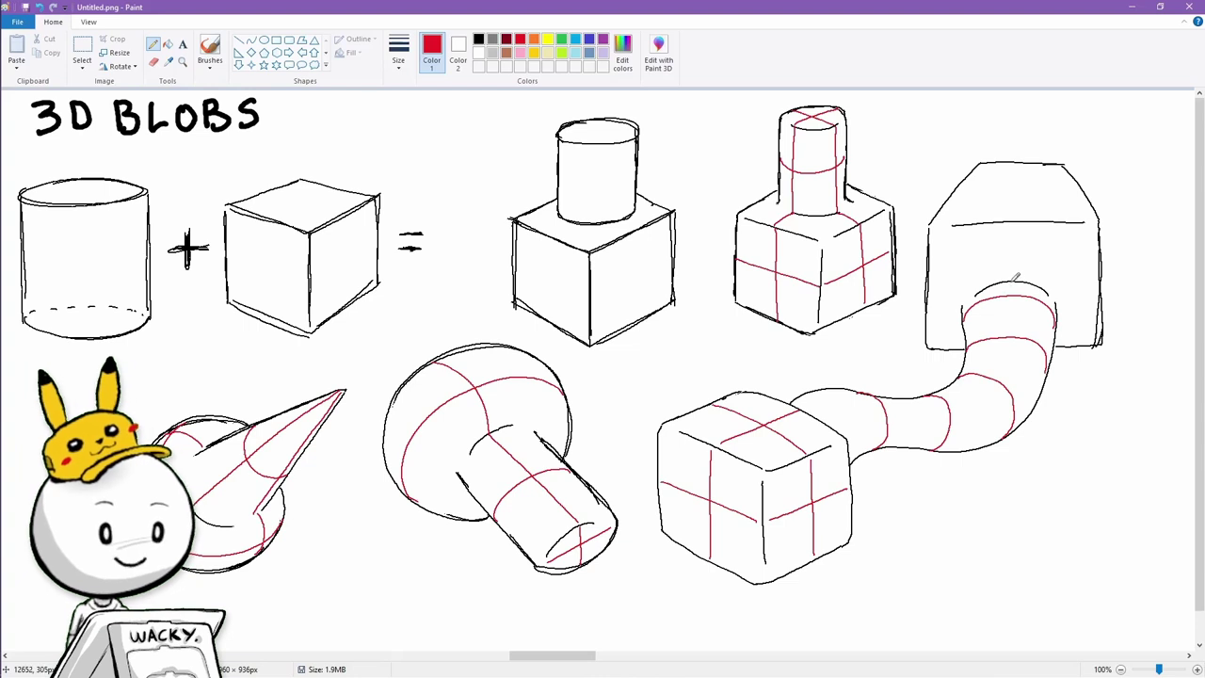
# Draw red centre lines across the upper box's top and front faces and lengthwise contour lines along the tube.
pyautogui.moveTo(1015, 278)
pyautogui.mouseDown()
pyautogui.moveTo(998, 356)
pyautogui.moveTo(955, 397)
pyautogui.moveTo(845, 391)
pyautogui.moveTo(808, 407)
pyautogui.moveTo(1013, 275)
pyautogui.moveTo(1026, 162)
pyautogui.mouseUp()
pyautogui.moveTo(959, 185); pyautogui.dragTo(1089, 190)
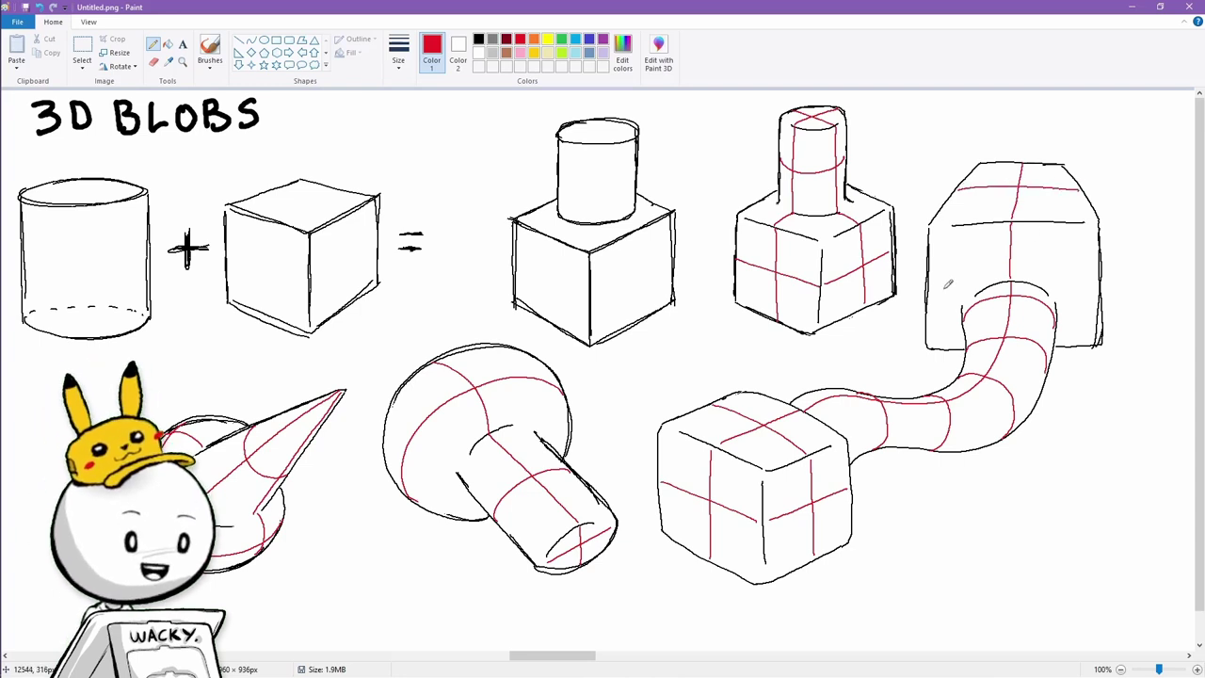
pyautogui.moveTo(940, 292); pyautogui.dragTo(979, 290)
pyautogui.moveTo(1053, 288)
pyautogui.mouseDown()
pyautogui.moveTo(1097, 288)
pyautogui.moveTo(1054, 292)
pyautogui.moveTo(1029, 392)
pyautogui.moveTo(987, 436)
pyautogui.moveTo(936, 447)
pyautogui.moveTo(852, 431)
pyautogui.mouseUp()
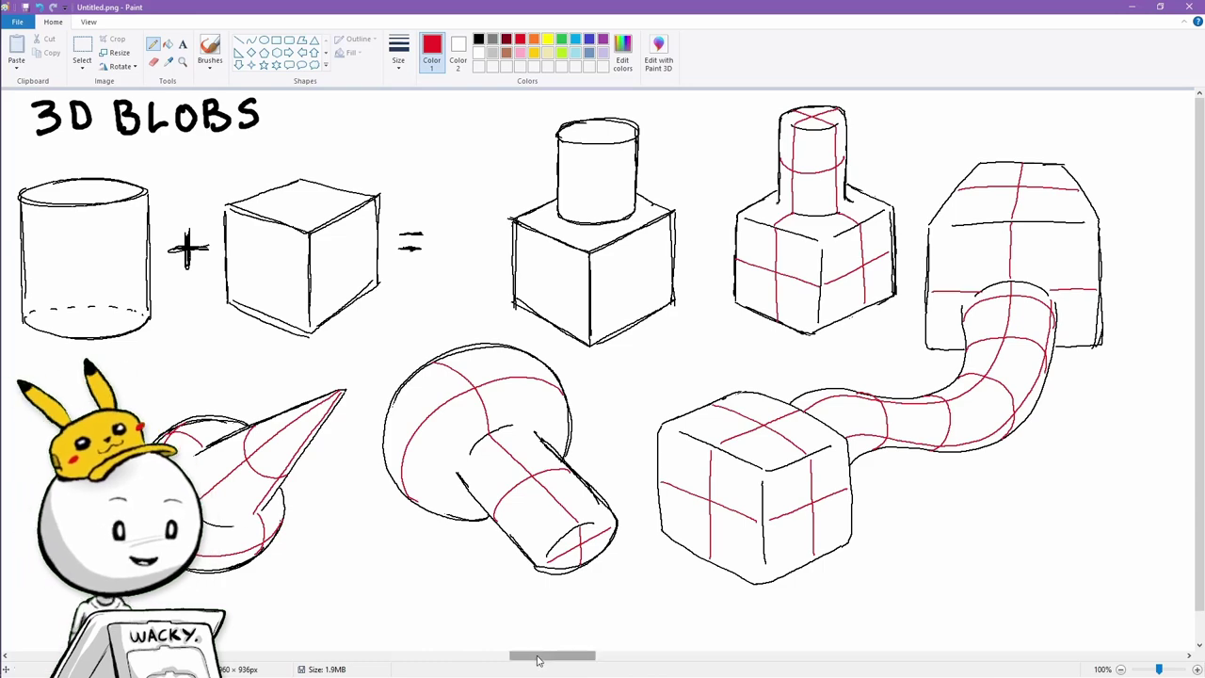
# Draw several freeform closed outlines in black on a blank area: lobed blobs, a spiky shape, a crescent, an M, an F and an hourglass.
pyautogui.moveTo(540, 660); pyautogui.dragTo(608, 659)
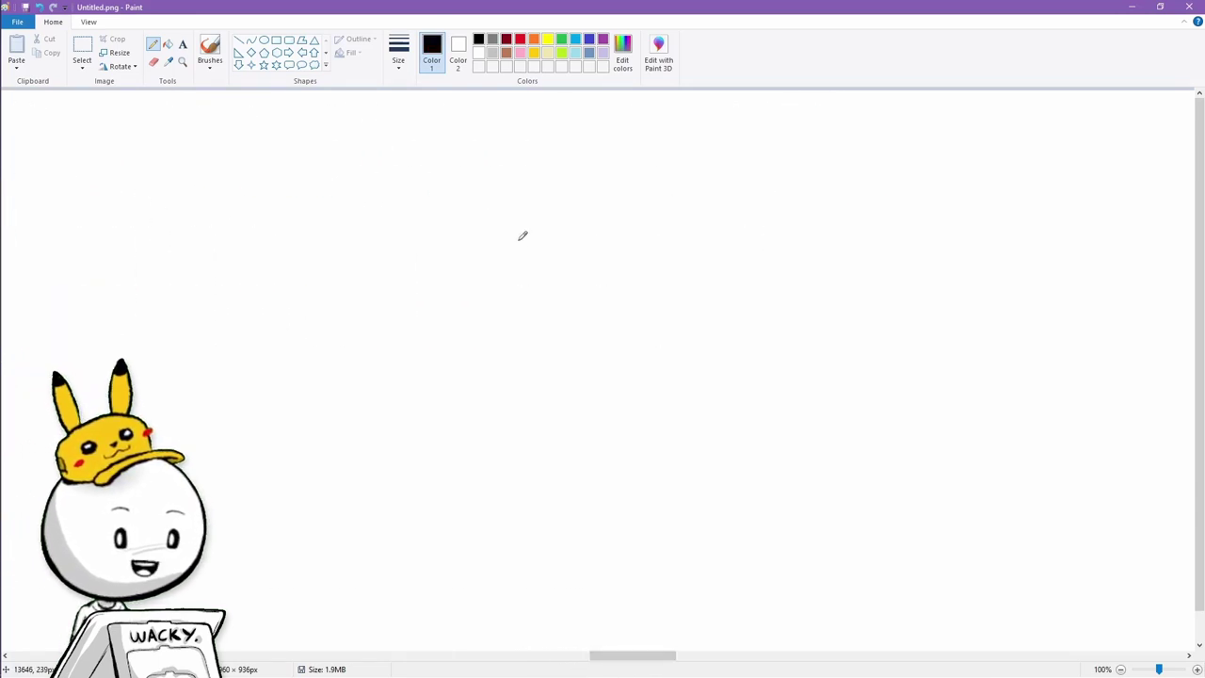
pyautogui.moveTo(165, 243)
pyautogui.mouseDown()
pyautogui.moveTo(251, 242)
pyautogui.moveTo(216, 168)
pyautogui.moveTo(165, 243)
pyautogui.mouseUp()
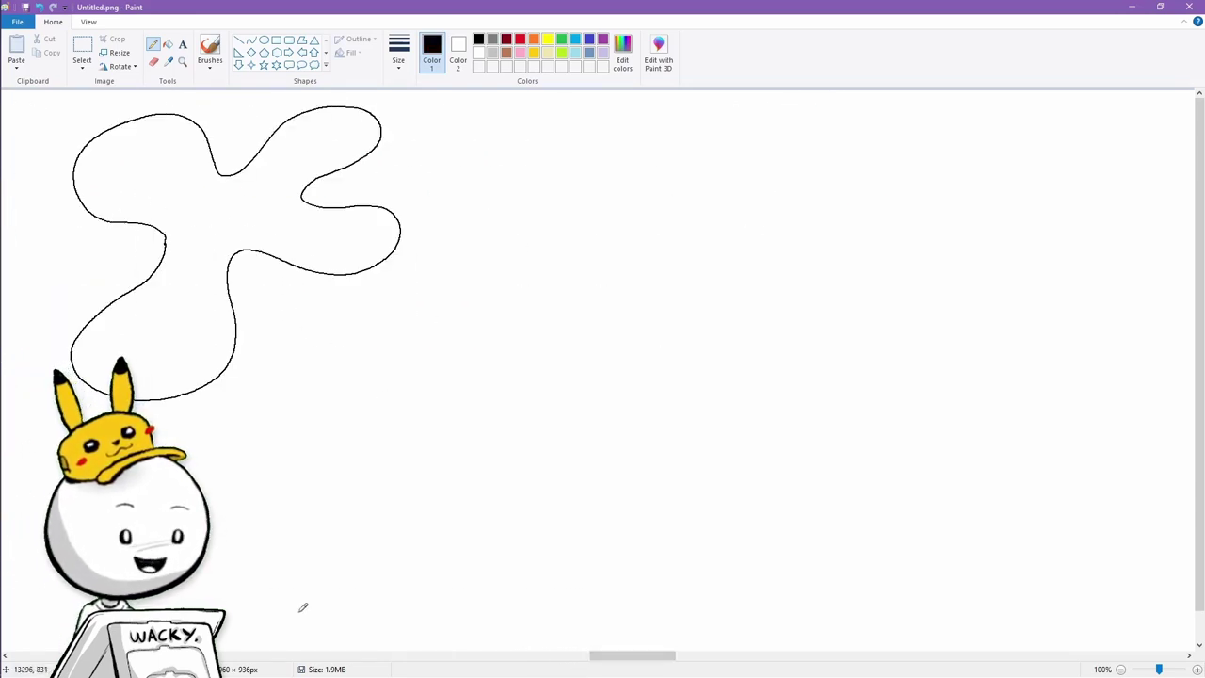
pyautogui.moveTo(387, 403)
pyautogui.mouseDown()
pyautogui.moveTo(305, 323)
pyautogui.moveTo(326, 479)
pyautogui.moveTo(387, 403)
pyautogui.mouseUp()
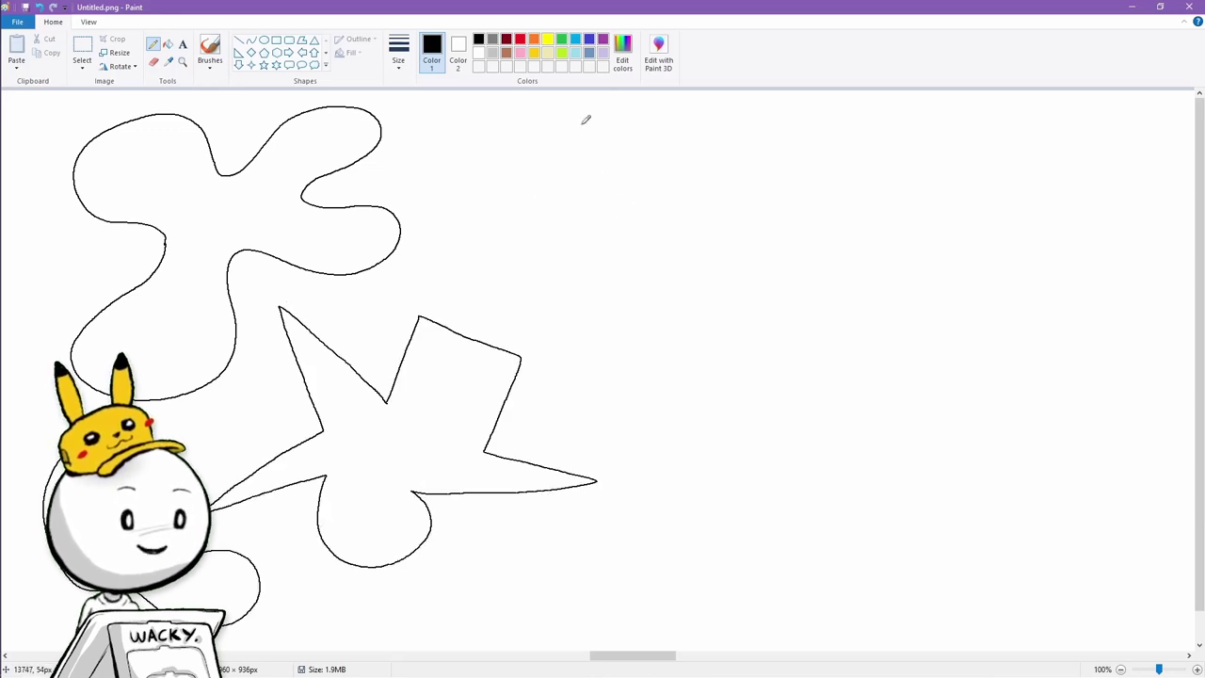
pyautogui.moveTo(584, 119); pyautogui.dragTo(587, 115)
pyautogui.moveTo(582, 545)
pyautogui.mouseDown()
pyautogui.moveTo(849, 527)
pyautogui.moveTo(586, 546)
pyautogui.mouseUp()
pyautogui.moveTo(834, 162)
pyautogui.mouseDown()
pyautogui.moveTo(906, 342)
pyautogui.moveTo(834, 162)
pyautogui.mouseUp()
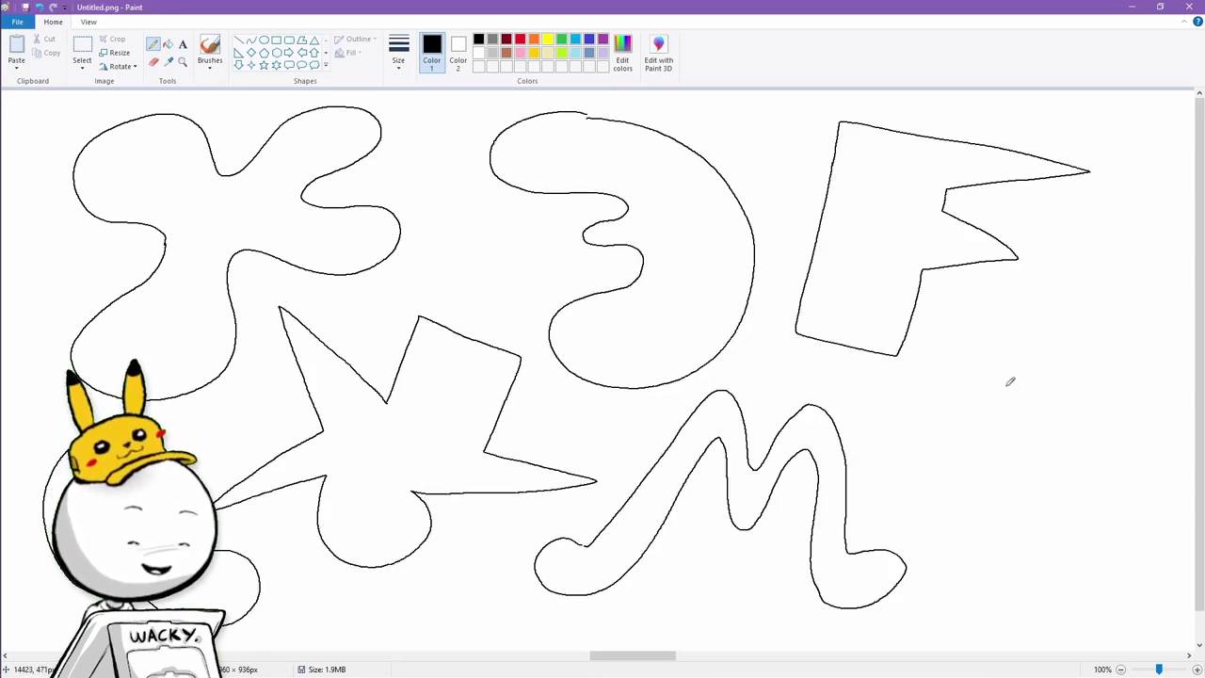
pyautogui.moveTo(1034, 283); pyautogui.dragTo(1019, 284)
# Draw two red lengthwise contour lines crossing through the four lobes of the first blob.
pyautogui.click(519, 39)
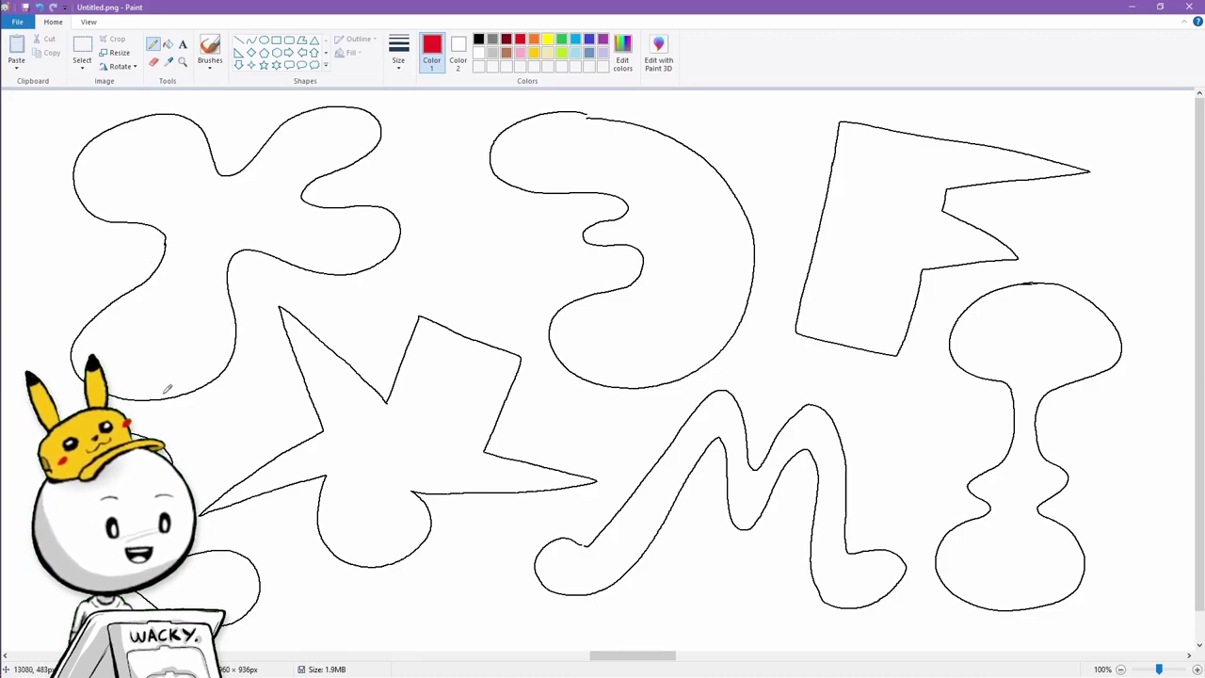
pyautogui.moveTo(153, 398)
pyautogui.mouseDown()
pyautogui.moveTo(127, 367)
pyautogui.moveTo(150, 301)
pyautogui.mouseUp()
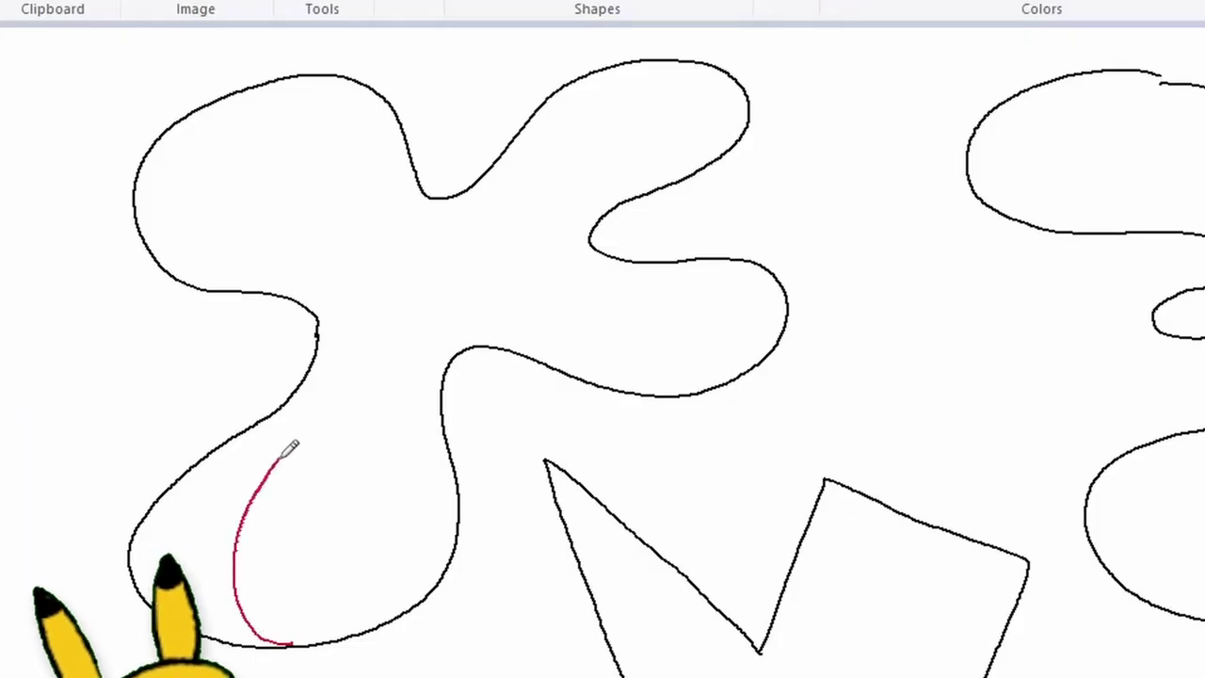
pyautogui.moveTo(283, 457)
pyautogui.mouseDown()
pyautogui.moveTo(389, 358)
pyautogui.moveTo(413, 253)
pyautogui.moveTo(432, 231)
pyautogui.moveTo(525, 209)
pyautogui.moveTo(656, 82)
pyautogui.moveTo(725, 78)
pyautogui.mouseUp()
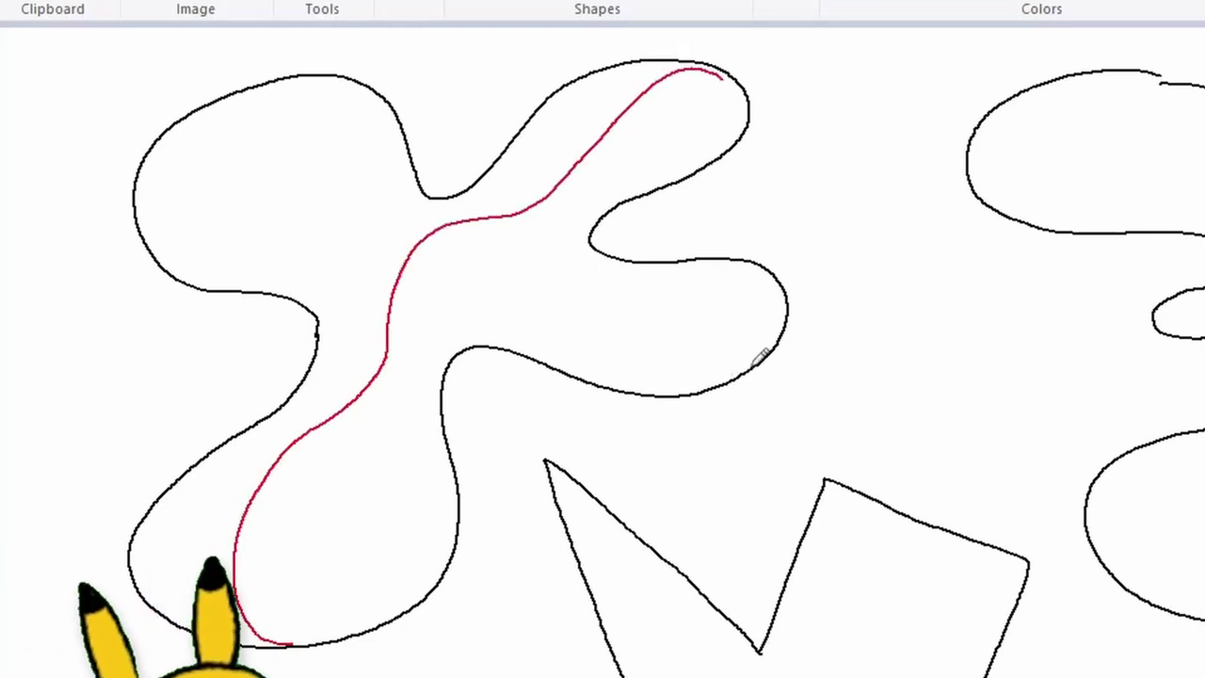
pyautogui.moveTo(757, 368)
pyautogui.mouseDown()
pyautogui.moveTo(762, 323)
pyautogui.moveTo(733, 287)
pyautogui.moveTo(565, 294)
pyautogui.moveTo(512, 281)
pyautogui.moveTo(418, 232)
pyautogui.moveTo(346, 241)
pyautogui.moveTo(280, 128)
pyautogui.moveTo(203, 109)
pyautogui.mouseUp()
# Draw red cross-section curves around the first blob's lower lobe and neck, with a small ring at its rounded tip.
pyautogui.moveTo(139, 551)
pyautogui.mouseDown()
pyautogui.moveTo(228, 449)
pyautogui.moveTo(362, 631)
pyautogui.mouseUp()
pyautogui.moveTo(249, 551)
pyautogui.mouseDown()
pyautogui.moveTo(304, 546)
pyautogui.moveTo(247, 548)
pyautogui.mouseUp()
pyautogui.moveTo(271, 412); pyautogui.dragTo(452, 523)
pyautogui.moveTo(320, 349)
pyautogui.mouseDown()
pyautogui.moveTo(429, 303)
pyautogui.moveTo(444, 365)
pyautogui.mouseUp()
# Draw red cross-section curves around the first blob's two right-hand lobes and upper-left lobe, with a small ring at the right lobe's tip.
pyautogui.moveTo(441, 197)
pyautogui.mouseDown()
pyautogui.moveTo(582, 215)
pyautogui.moveTo(584, 239)
pyautogui.mouseUp()
pyautogui.hotkey('ctrl', 'z')
pyautogui.moveTo(525, 129)
pyautogui.mouseDown()
pyautogui.moveTo(580, 95)
pyautogui.moveTo(635, 198)
pyautogui.mouseUp()
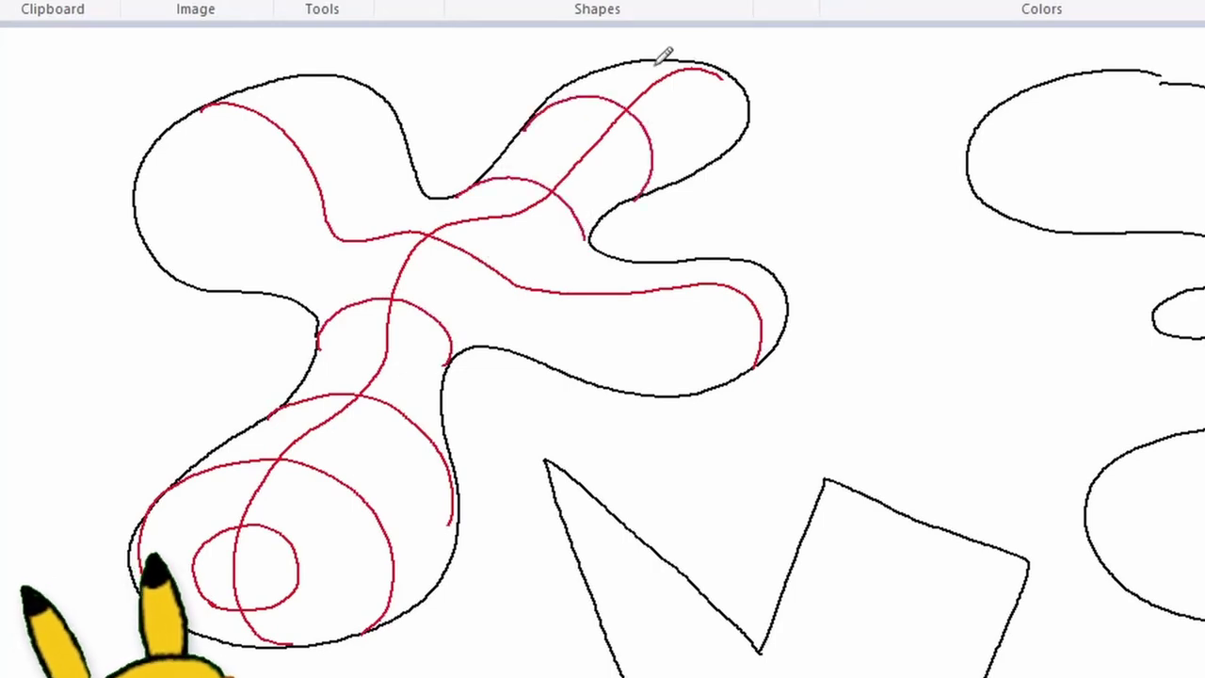
pyautogui.moveTo(659, 61); pyautogui.dragTo(697, 175)
pyautogui.moveTo(776, 273)
pyautogui.mouseDown()
pyautogui.moveTo(711, 276)
pyautogui.moveTo(728, 383)
pyautogui.moveTo(772, 288)
pyautogui.mouseUp()
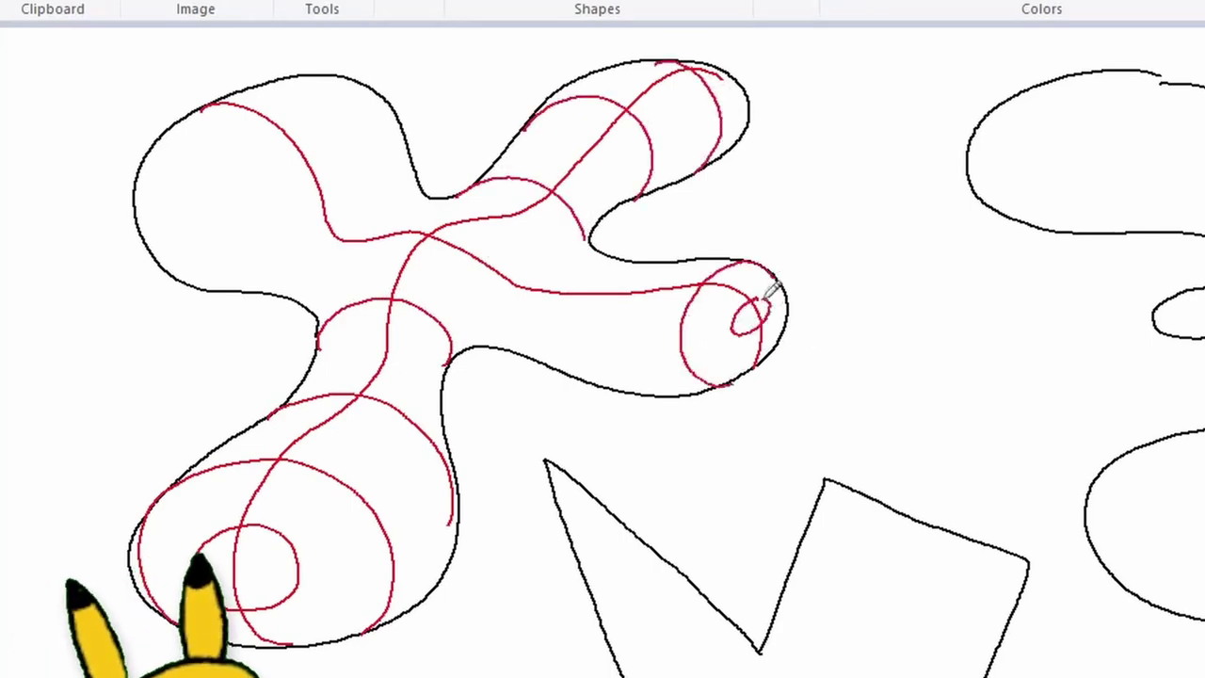
pyautogui.moveTo(692, 254)
pyautogui.mouseDown()
pyautogui.moveTo(585, 341)
pyautogui.moveTo(607, 384)
pyautogui.mouseUp()
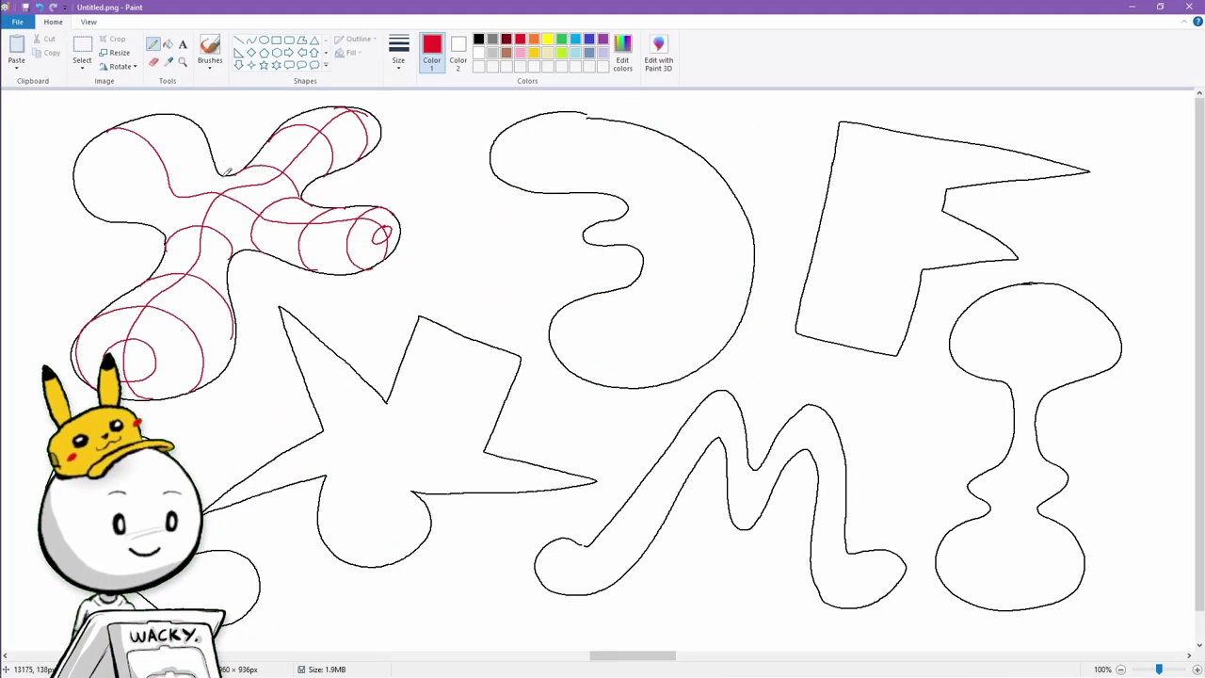
pyautogui.moveTo(200, 138)
pyautogui.mouseDown()
pyautogui.moveTo(161, 139)
pyautogui.moveTo(129, 180)
pyautogui.moveTo(132, 220)
pyautogui.mouseUp()
pyautogui.moveTo(91, 213); pyautogui.dragTo(191, 121)
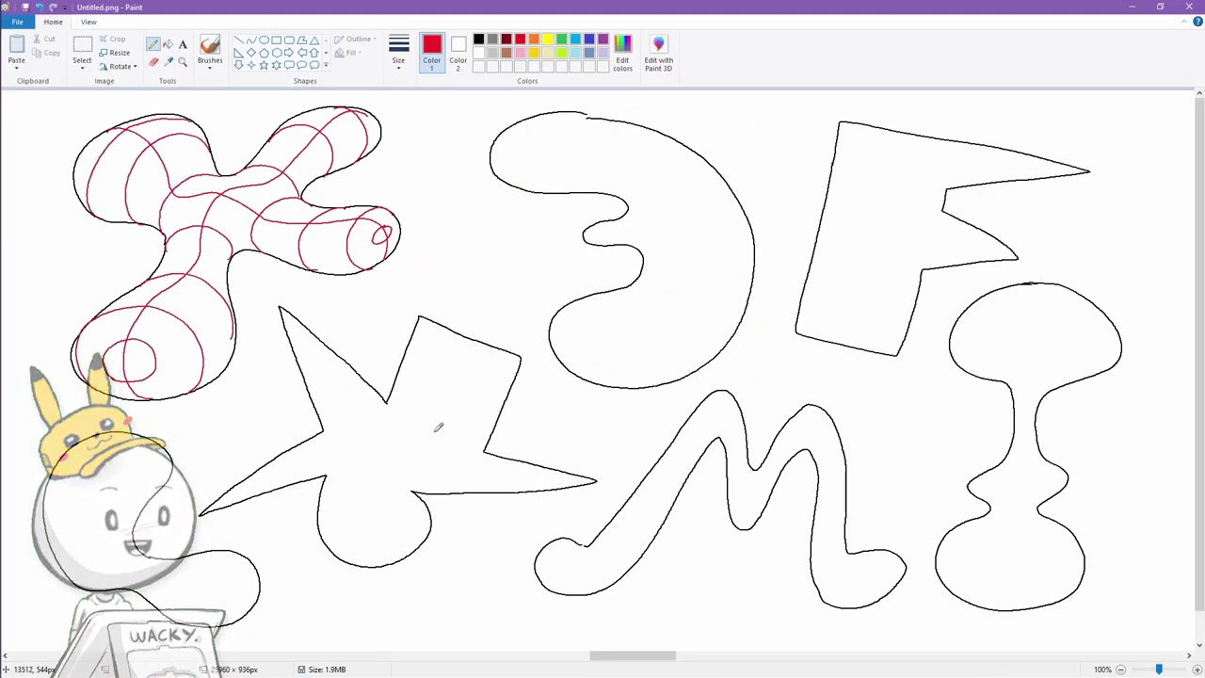
# Draw two red lengthwise lines along the bent blob below the first one, with a cross-section and small ring at its rounded end.
pyautogui.moveTo(242, 562)
pyautogui.mouseDown()
pyautogui.moveTo(155, 565)
pyautogui.moveTo(94, 481)
pyautogui.moveTo(136, 435)
pyautogui.mouseUp()
pyautogui.moveTo(252, 567)
pyautogui.mouseDown()
pyautogui.moveTo(247, 579)
pyautogui.moveTo(256, 562)
pyautogui.moveTo(142, 577)
pyautogui.moveTo(48, 525)
pyautogui.moveTo(45, 504)
pyautogui.mouseUp()
pyautogui.moveTo(165, 444)
pyautogui.mouseDown()
pyautogui.moveTo(177, 555)
pyautogui.moveTo(224, 624)
pyautogui.mouseUp()
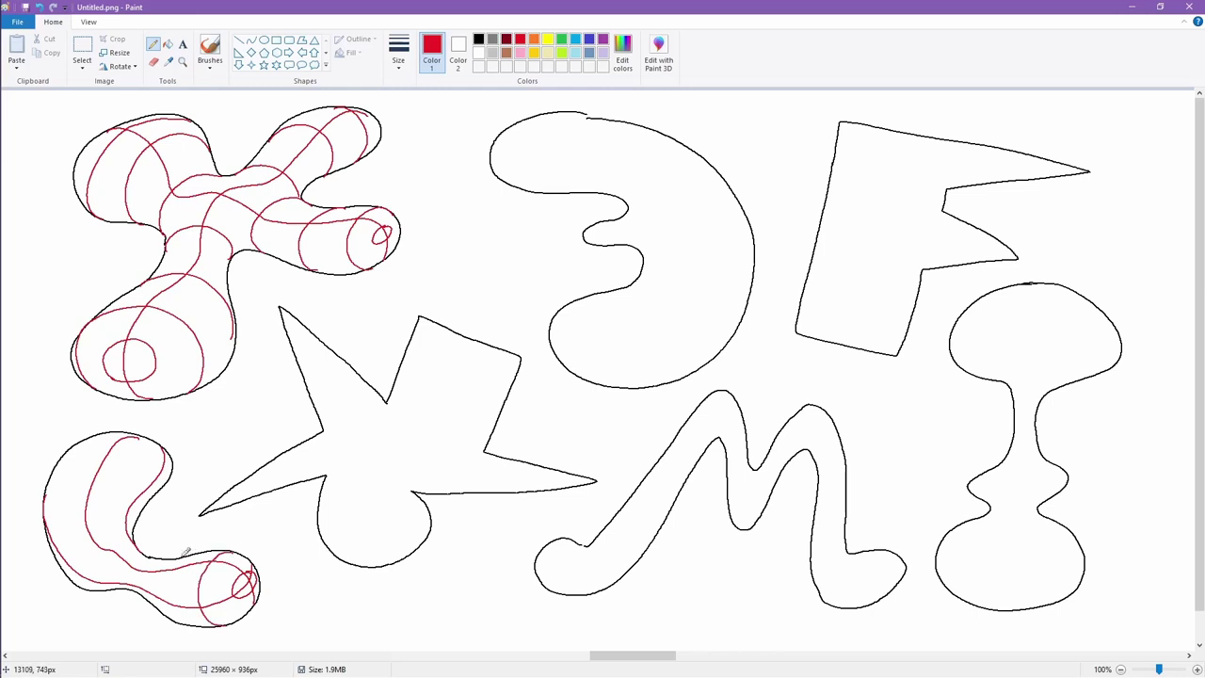
# Draw red cross-section curves along the bent blob, closely spaced at its narrow bend.
pyautogui.moveTo(186, 555); pyautogui.dragTo(177, 621)
pyautogui.moveTo(148, 556); pyautogui.dragTo(134, 589)
pyautogui.moveTo(138, 548); pyautogui.dragTo(125, 588)
pyautogui.moveTo(131, 539); pyautogui.dragTo(89, 588)
pyautogui.moveTo(137, 517)
pyautogui.mouseDown()
pyautogui.moveTo(128, 496)
pyautogui.moveTo(56, 552)
pyautogui.mouseUp()
pyautogui.moveTo(163, 478); pyautogui.dragTo(52, 476)
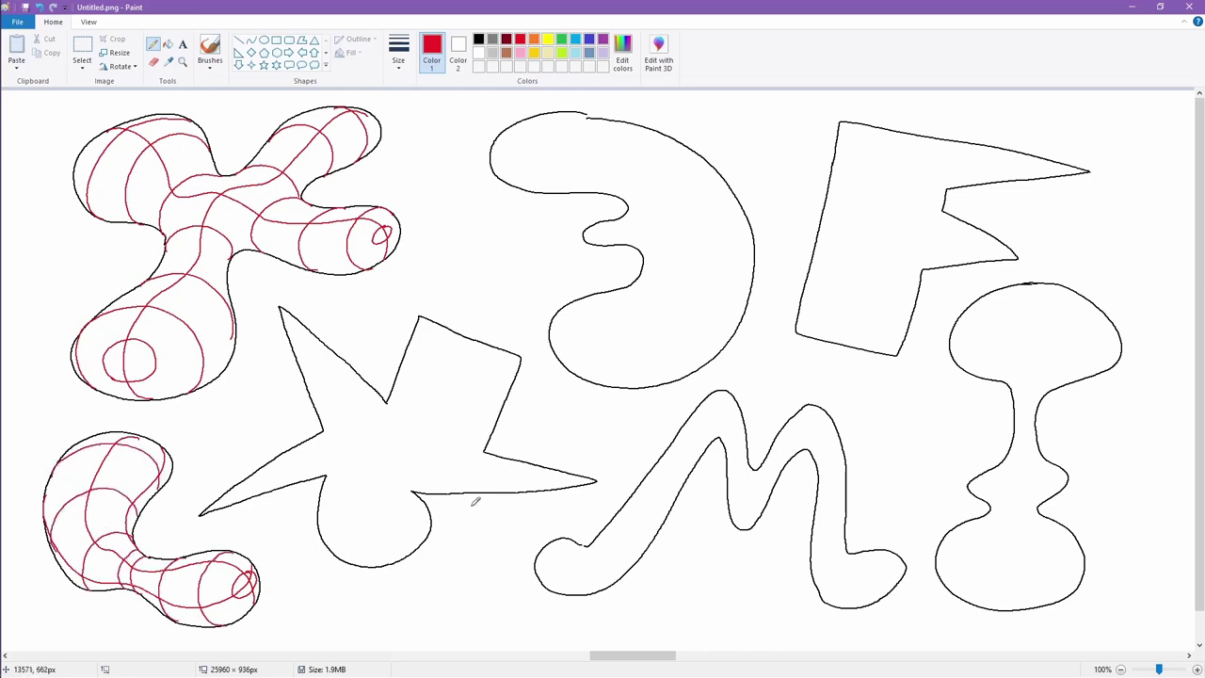
# Draw a red lengthwise line and cross-section curves on the spiky shape's right spike, with a rounded base where it joins the body.
pyautogui.moveTo(484, 454); pyautogui.dragTo(596, 481)
pyautogui.moveTo(509, 463)
pyautogui.mouseDown()
pyautogui.moveTo(424, 465)
pyautogui.moveTo(410, 490)
pyautogui.mouseUp()
pyautogui.moveTo(443, 448); pyautogui.dragTo(448, 492)
pyautogui.moveTo(505, 458); pyautogui.dragTo(491, 491)
pyautogui.moveTo(551, 462); pyautogui.dragTo(542, 490)
# Draw the corner and base edges of the spiky shape's square block in red and divide the block with a grid of contour lines.
pyautogui.moveTo(476, 342); pyautogui.dragTo(440, 444)
pyautogui.moveTo(378, 403); pyautogui.dragTo(433, 448)
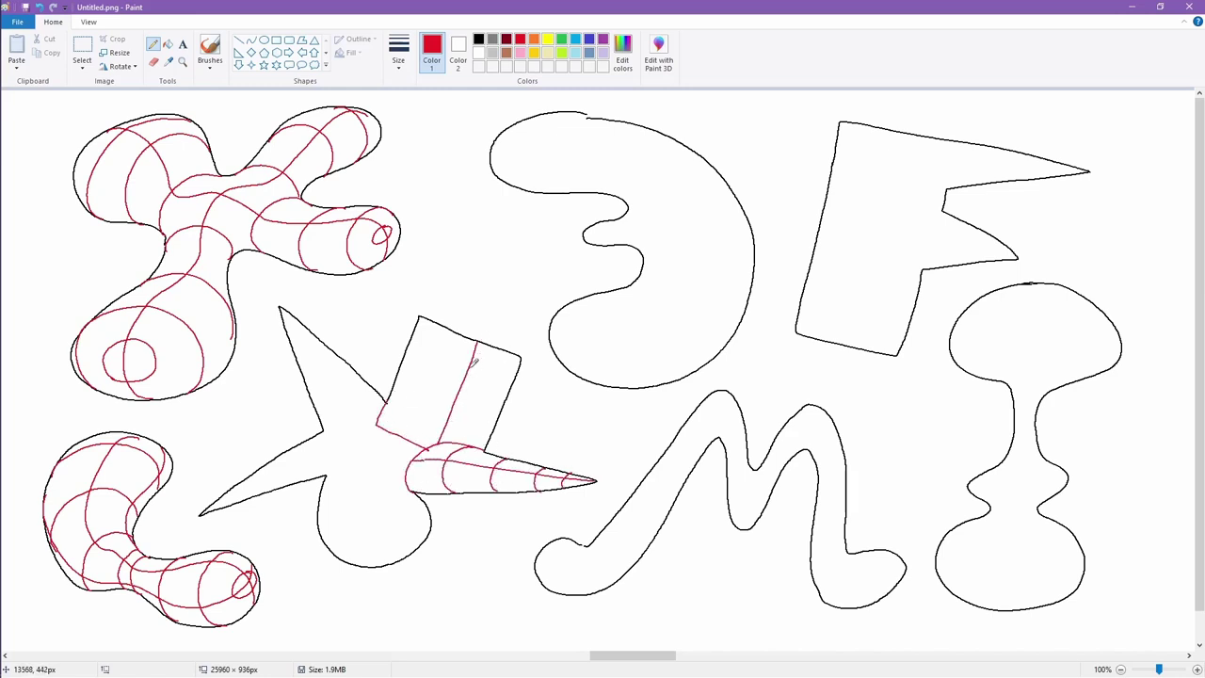
pyautogui.moveTo(471, 369); pyautogui.dragTo(506, 386)
pyautogui.moveTo(452, 416); pyautogui.dragTo(489, 429)
pyautogui.hotkey('ctrl', 'z')
pyautogui.moveTo(470, 368); pyautogui.dragTo(409, 349)
pyautogui.moveTo(452, 417); pyautogui.dragTo(393, 391)
pyautogui.hotkey('ctrl', 'z')
pyautogui.moveTo(448, 329); pyautogui.dragTo(404, 436)
pyautogui.hotkey('ctrl', 'z')
pyautogui.moveTo(479, 344); pyautogui.dragTo(445, 435)
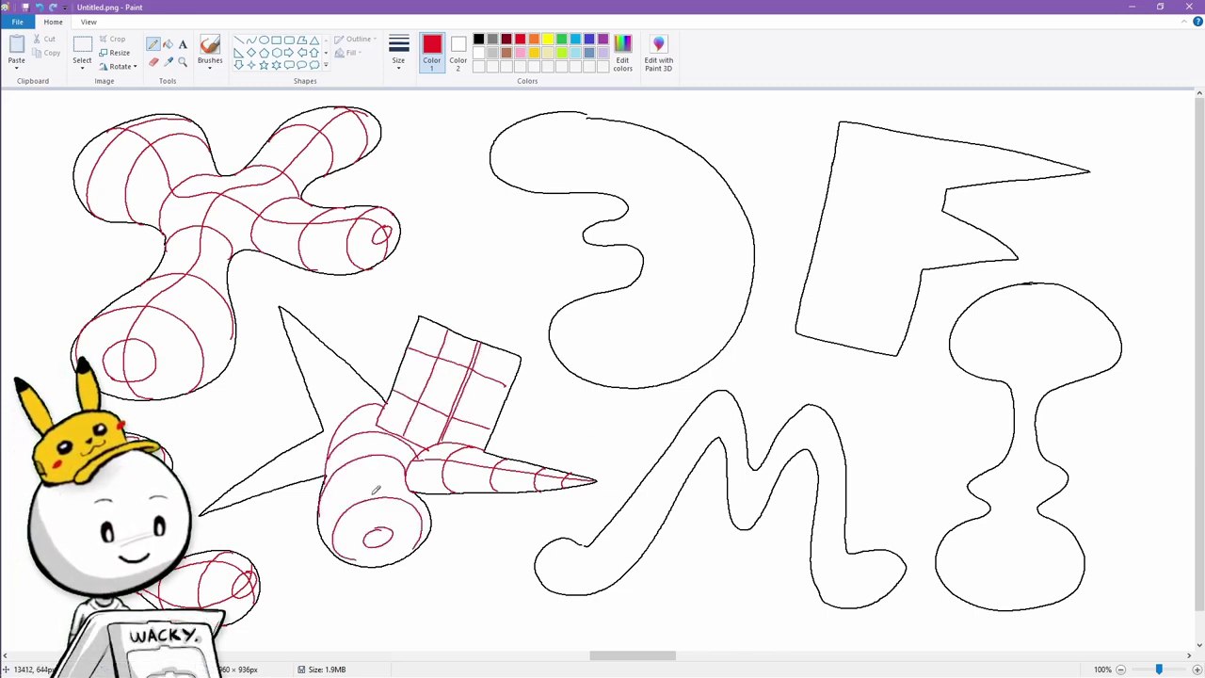
# Draw a red lengthwise line through the spiky shape's round lobe and cross-section curves along its left spike.
pyautogui.moveTo(365, 407); pyautogui.dragTo(377, 565)
pyautogui.moveTo(324, 429)
pyautogui.mouseDown()
pyautogui.moveTo(341, 423)
pyautogui.moveTo(322, 477)
pyautogui.moveTo(301, 470)
pyautogui.moveTo(254, 494)
pyautogui.mouseUp()
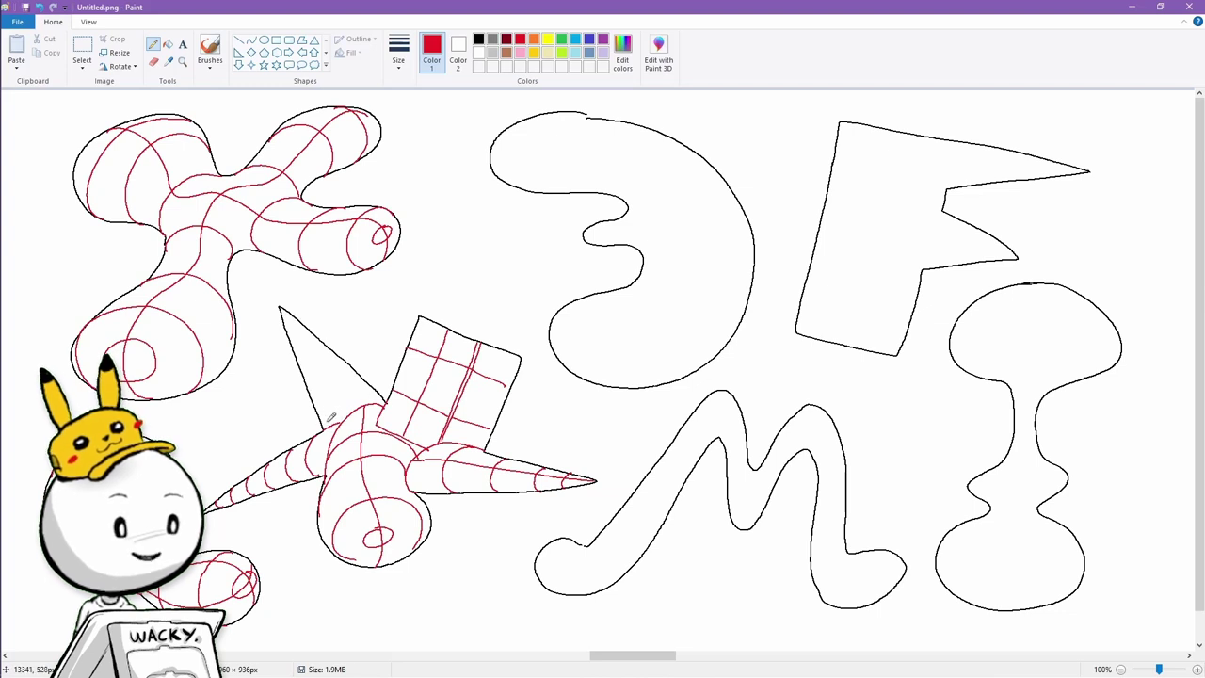
pyautogui.moveTo(330, 417)
pyautogui.mouseDown()
pyautogui.moveTo(372, 384)
pyautogui.moveTo(345, 360)
pyautogui.mouseUp()
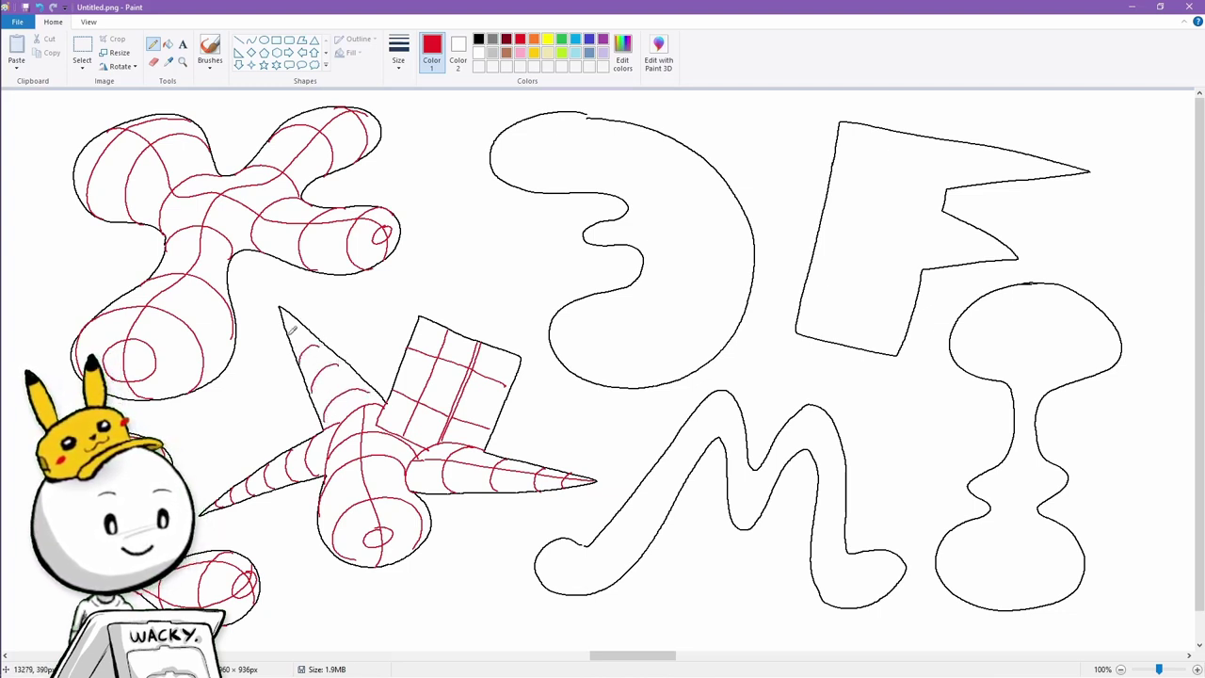
pyautogui.hotkey('ctrl', 'z')
pyautogui.hotkey('ctrl', 'z')
pyautogui.hotkey('ctrl', 'z')
pyautogui.hotkey('ctrl', 'z')
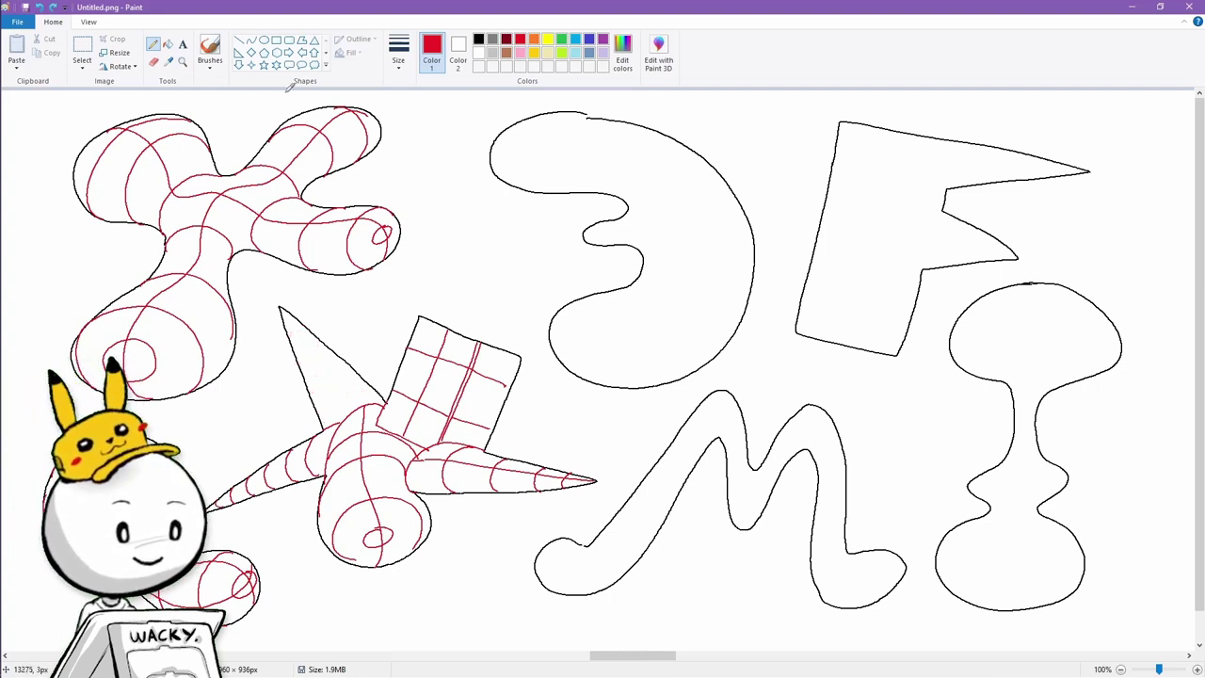
# Erase the round lobe's upper end, redraw its join with the upper spike, and add red contour lines on the upper and left spikes.
pyautogui.click(154, 61)
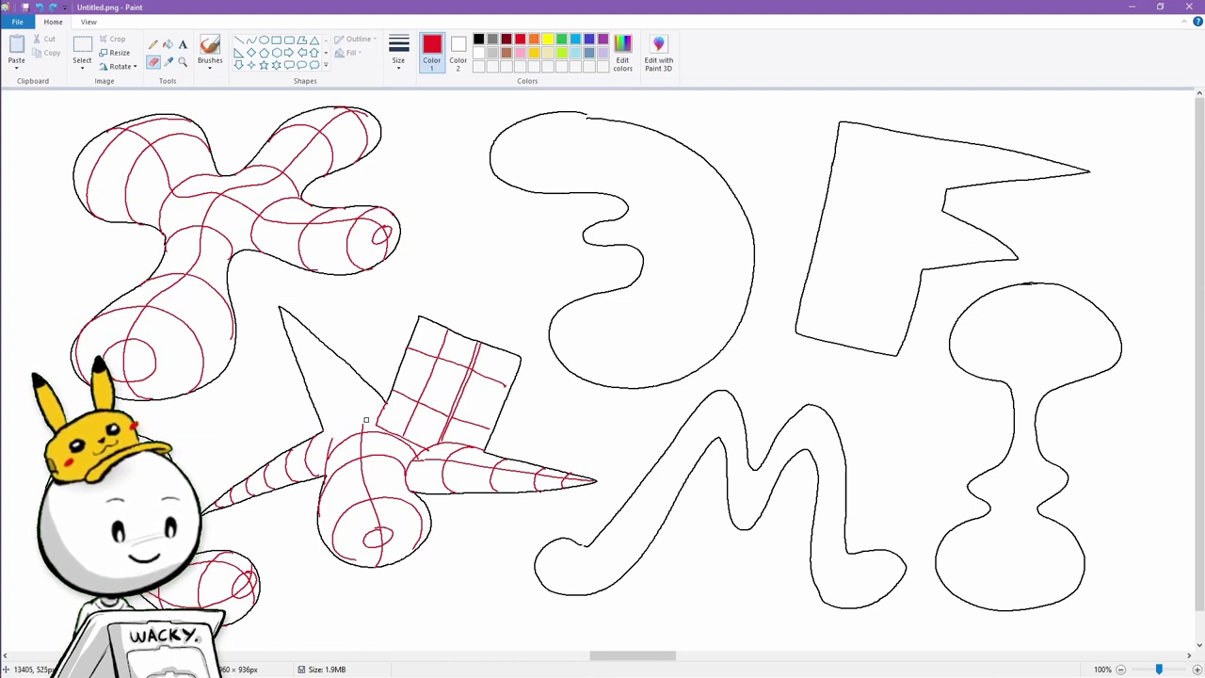
pyautogui.click(152, 47)
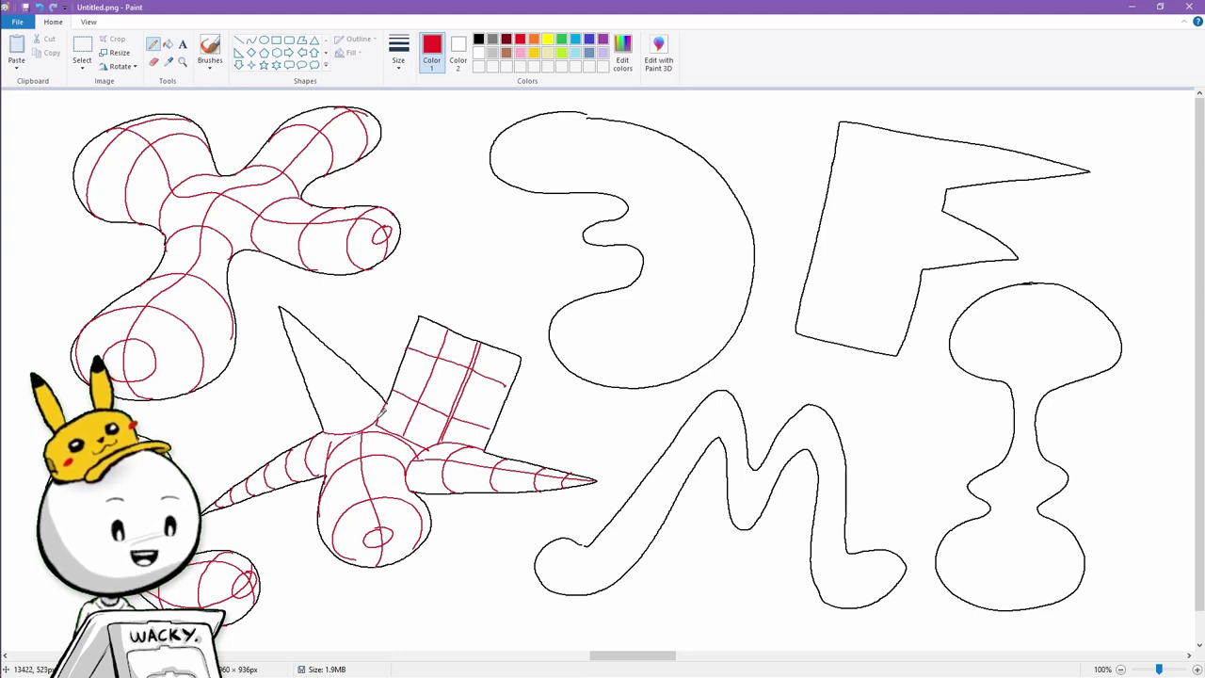
pyautogui.moveTo(317, 405)
pyautogui.mouseDown()
pyautogui.moveTo(369, 383)
pyautogui.moveTo(311, 334)
pyautogui.mouseUp()
pyautogui.moveTo(286, 328); pyautogui.dragTo(295, 321)
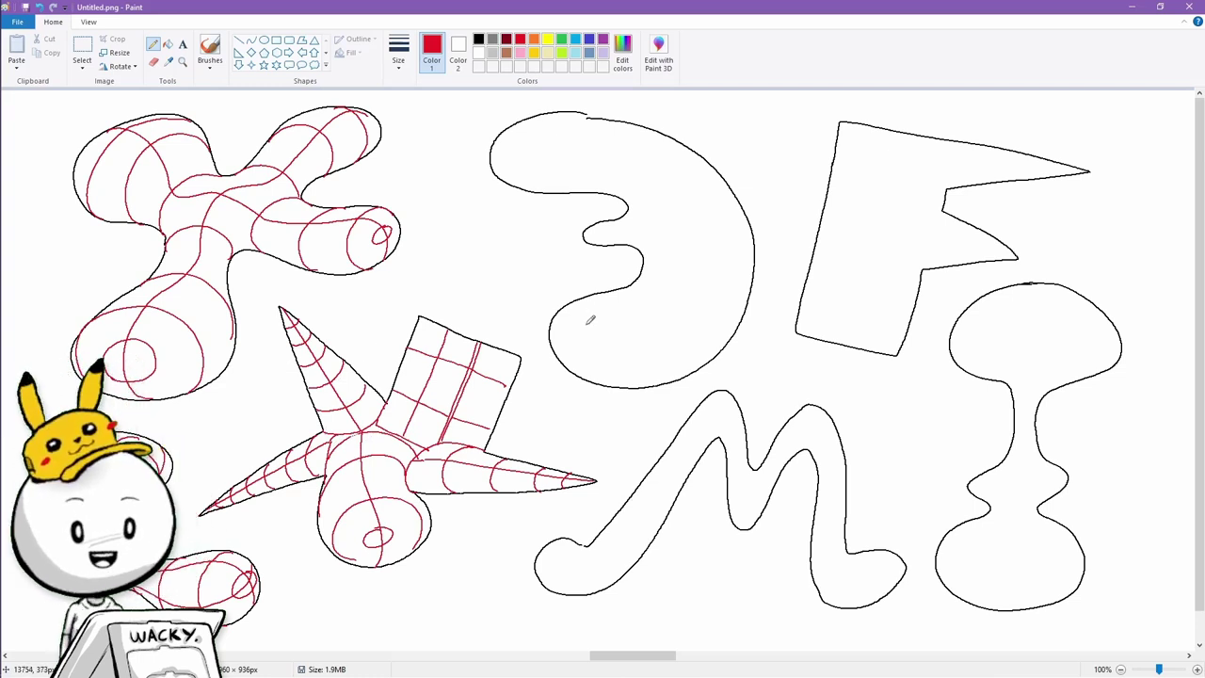
# Draw a red lengthwise line along the crescent, then cross-section curves and a tip ring around its lower end.
pyautogui.moveTo(580, 377)
pyautogui.mouseDown()
pyautogui.moveTo(608, 327)
pyautogui.moveTo(686, 298)
pyautogui.moveTo(709, 224)
pyautogui.moveTo(644, 145)
pyautogui.moveTo(520, 132)
pyautogui.moveTo(494, 177)
pyautogui.mouseUp()
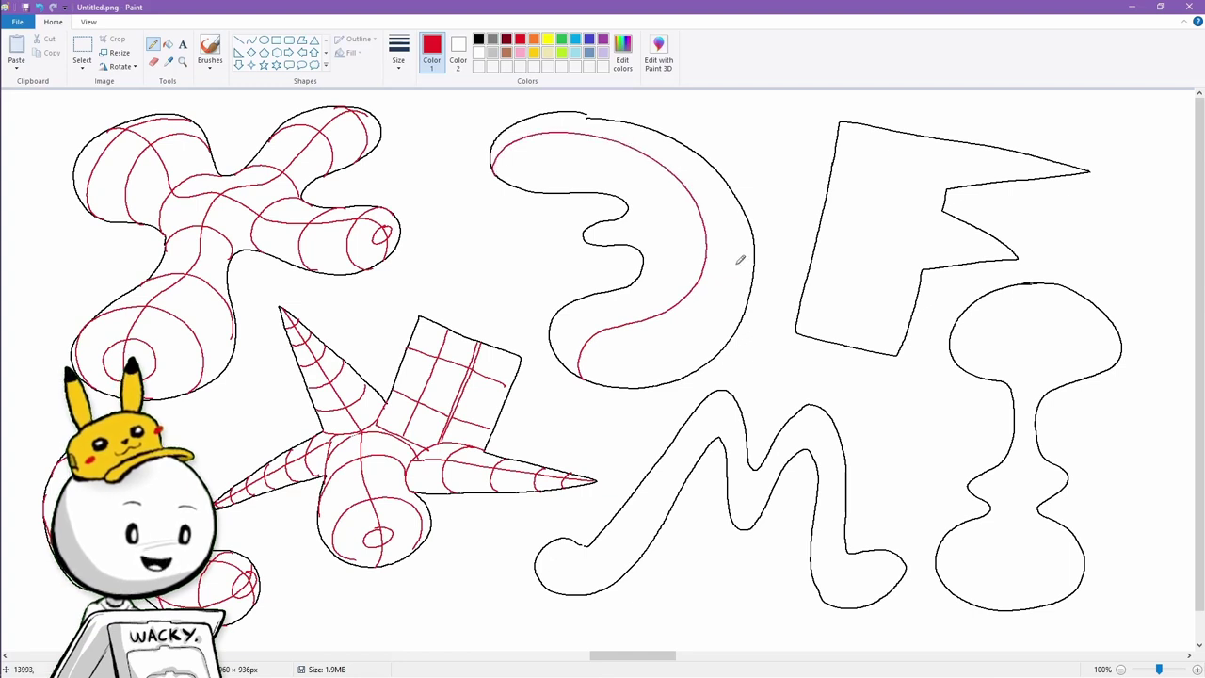
pyautogui.moveTo(583, 337)
pyautogui.mouseDown()
pyautogui.moveTo(580, 358)
pyautogui.moveTo(575, 336)
pyautogui.moveTo(599, 329)
pyautogui.moveTo(558, 307)
pyautogui.moveTo(674, 331)
pyautogui.moveTo(638, 388)
pyautogui.mouseUp()
pyautogui.hotkey('ctrl', 'z')
pyautogui.hotkey('ctrl', 'z')
pyautogui.moveTo(563, 319)
pyautogui.mouseDown()
pyautogui.moveTo(583, 296)
pyautogui.moveTo(651, 344)
pyautogui.moveTo(626, 386)
pyautogui.mouseUp()
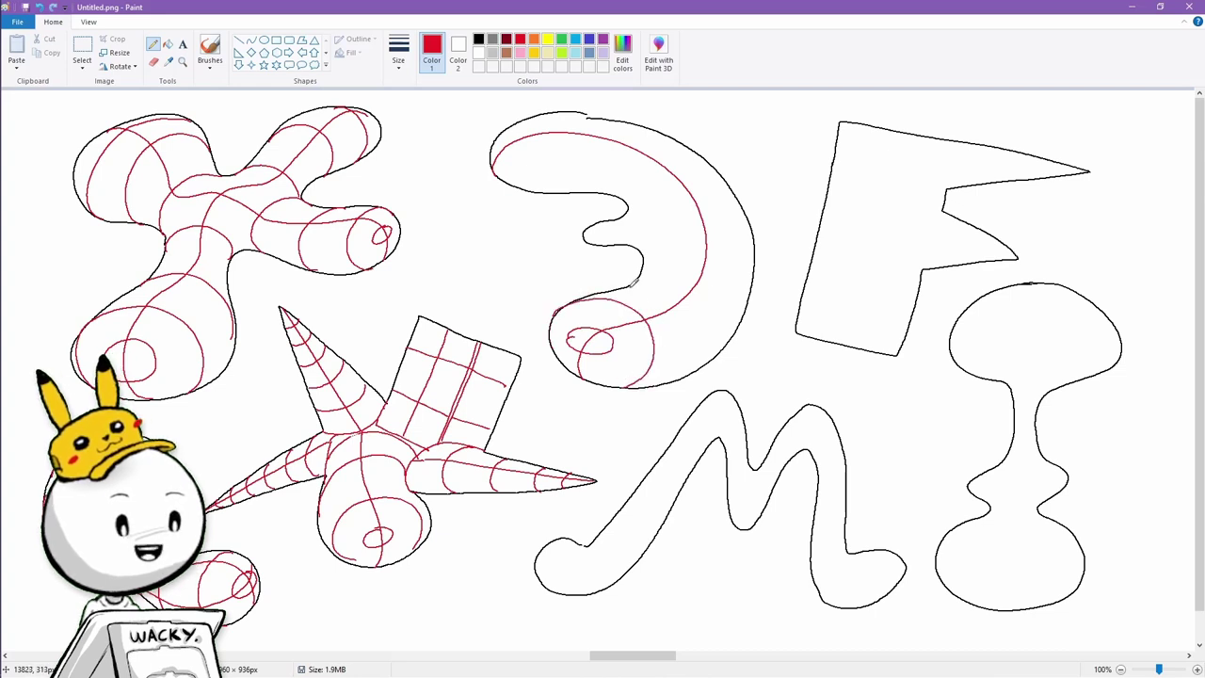
pyautogui.moveTo(633, 282)
pyautogui.mouseDown()
pyautogui.moveTo(684, 277)
pyautogui.moveTo(688, 365)
pyautogui.mouseUp()
pyautogui.moveTo(650, 254)
pyautogui.mouseDown()
pyautogui.moveTo(662, 242)
pyautogui.moveTo(742, 257)
pyautogui.moveTo(748, 307)
pyautogui.mouseUp()
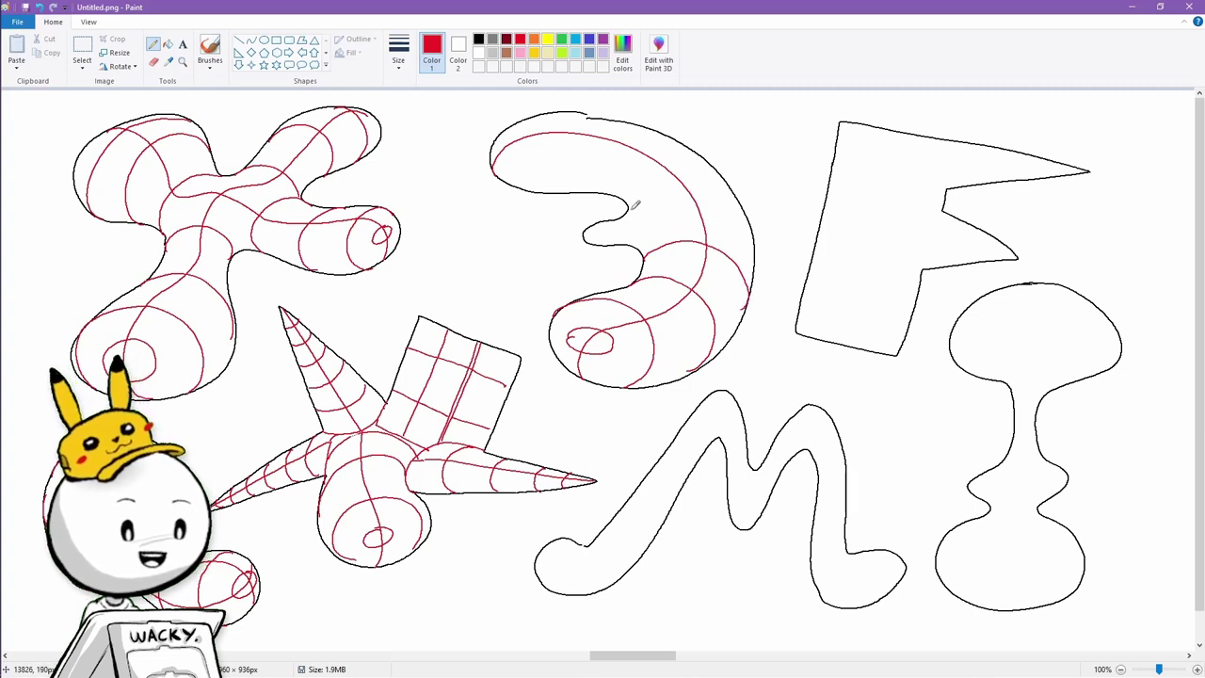
# Continue the red cross-section curves along the crescent's middle and upper arm and contour the small inner nub.
pyautogui.moveTo(648, 201)
pyautogui.mouseDown()
pyautogui.moveTo(637, 219)
pyautogui.moveTo(593, 224)
pyautogui.moveTo(595, 236)
pyautogui.moveTo(739, 191)
pyautogui.mouseUp()
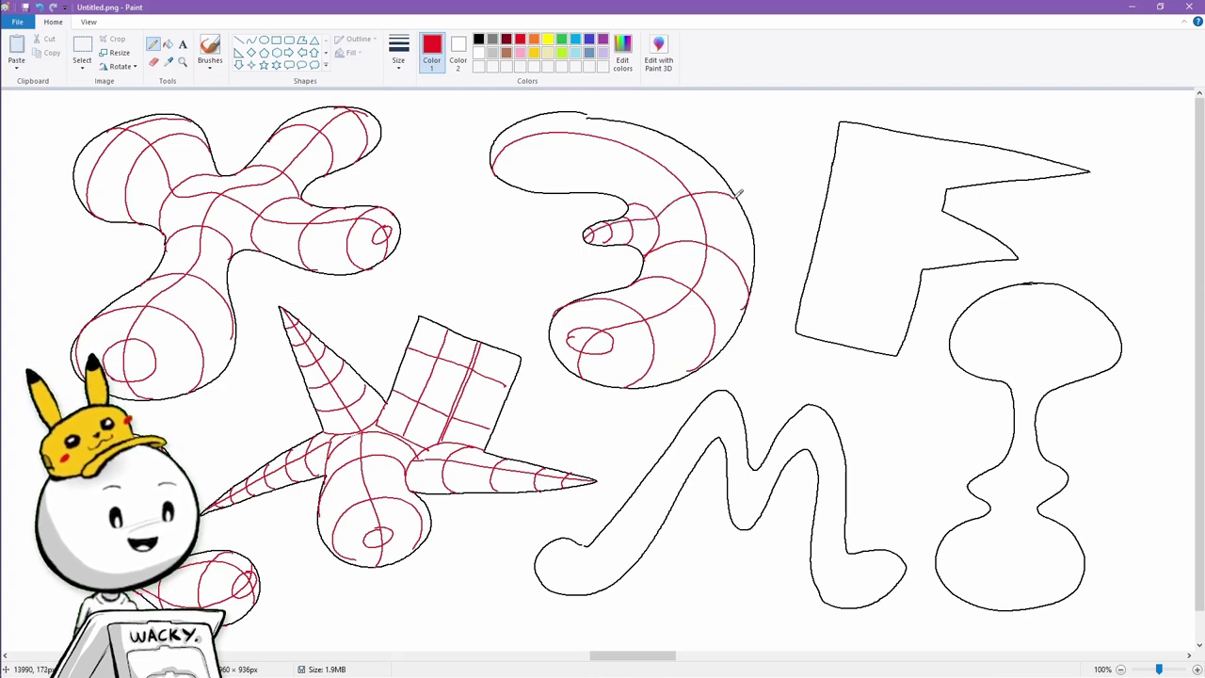
pyautogui.moveTo(632, 198); pyautogui.dragTo(699, 146)
pyautogui.moveTo(618, 192)
pyautogui.mouseDown()
pyautogui.moveTo(659, 123)
pyautogui.moveTo(581, 139)
pyautogui.mouseUp()
pyautogui.moveTo(546, 191); pyautogui.dragTo(556, 113)
pyautogui.moveTo(509, 179); pyautogui.dragTo(518, 123)
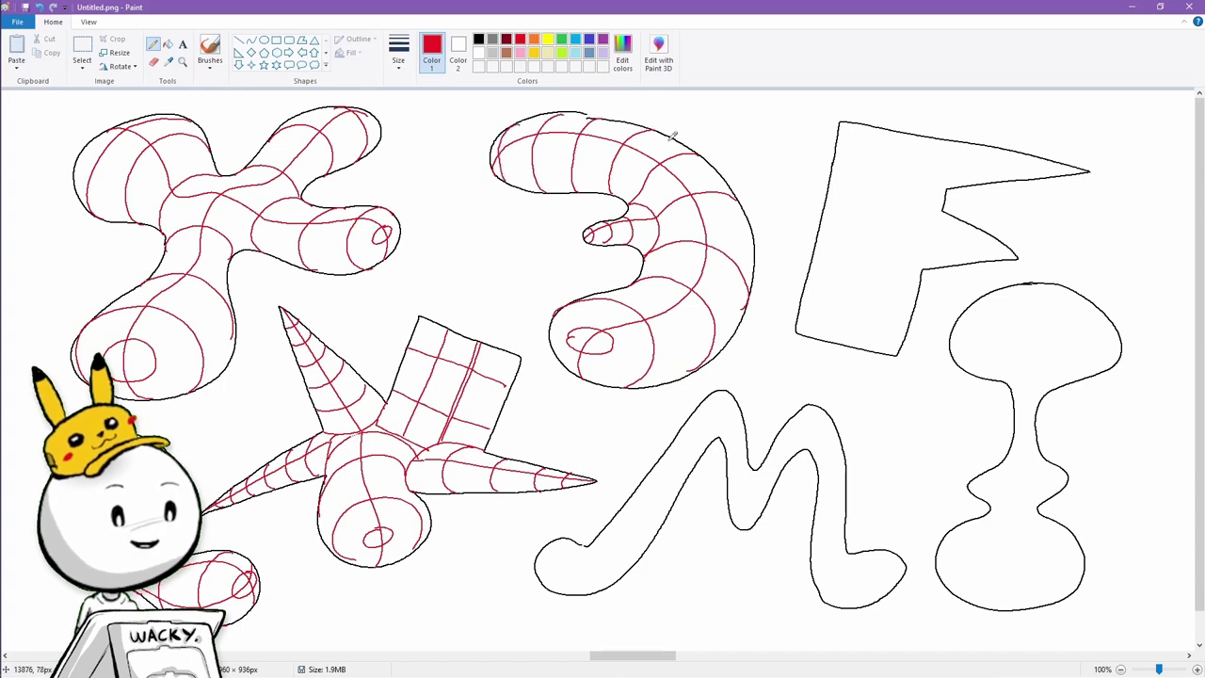
# Add further red lengthwise lines along the crescent's lower end and outer side, the small nub, and the upper arm.
pyautogui.moveTo(561, 311)
pyautogui.mouseDown()
pyautogui.moveTo(569, 329)
pyautogui.moveTo(651, 352)
pyautogui.moveTo(731, 310)
pyautogui.moveTo(753, 240)
pyautogui.mouseUp()
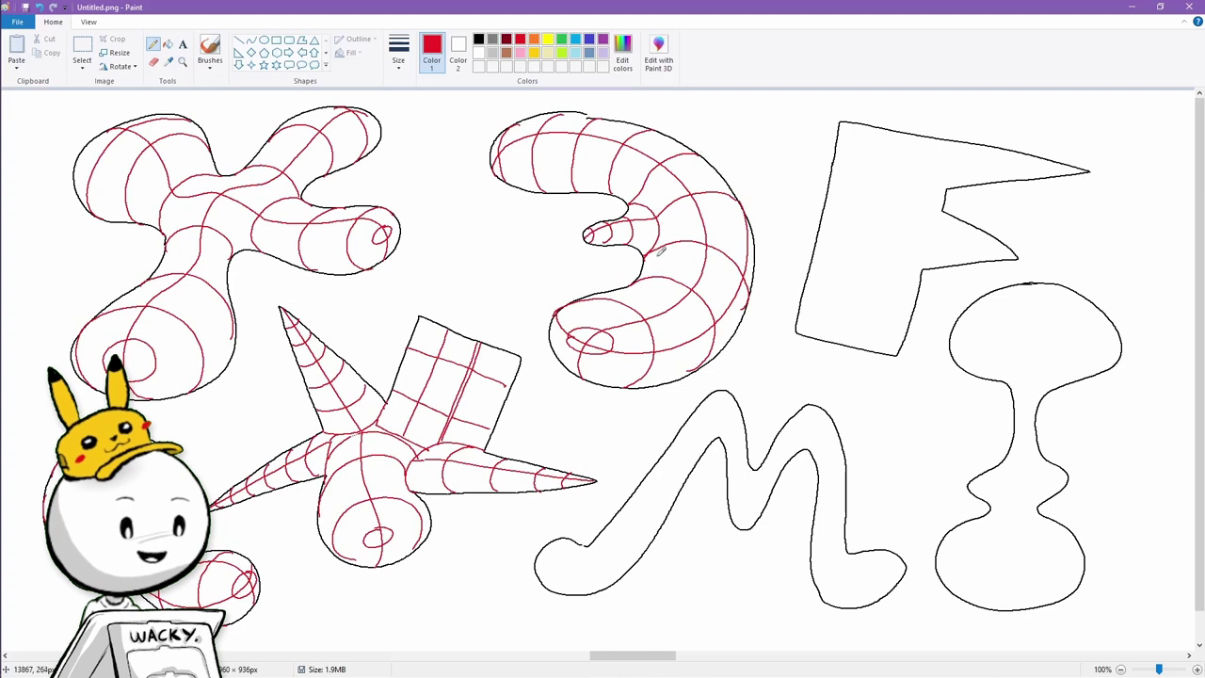
pyautogui.moveTo(647, 254)
pyautogui.mouseDown()
pyautogui.moveTo(615, 231)
pyautogui.moveTo(586, 235)
pyautogui.mouseUp()
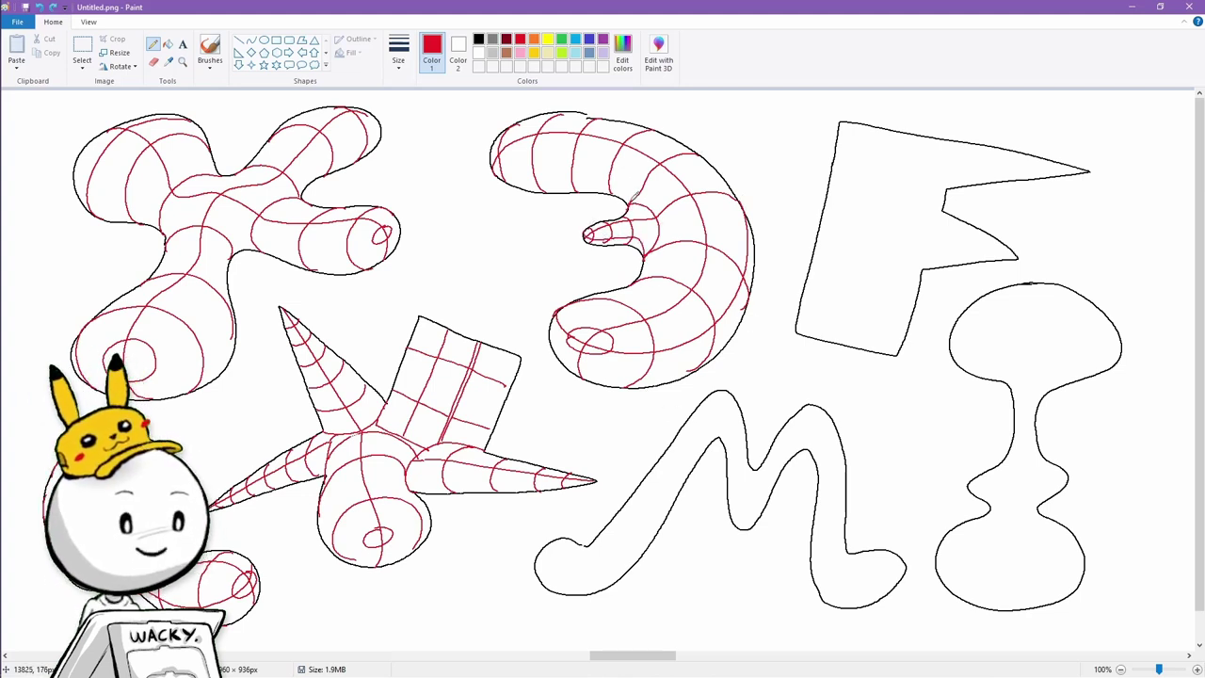
pyautogui.moveTo(619, 168)
pyautogui.mouseDown()
pyautogui.moveTo(537, 170)
pyautogui.moveTo(492, 149)
pyautogui.moveTo(504, 141)
pyautogui.mouseUp()
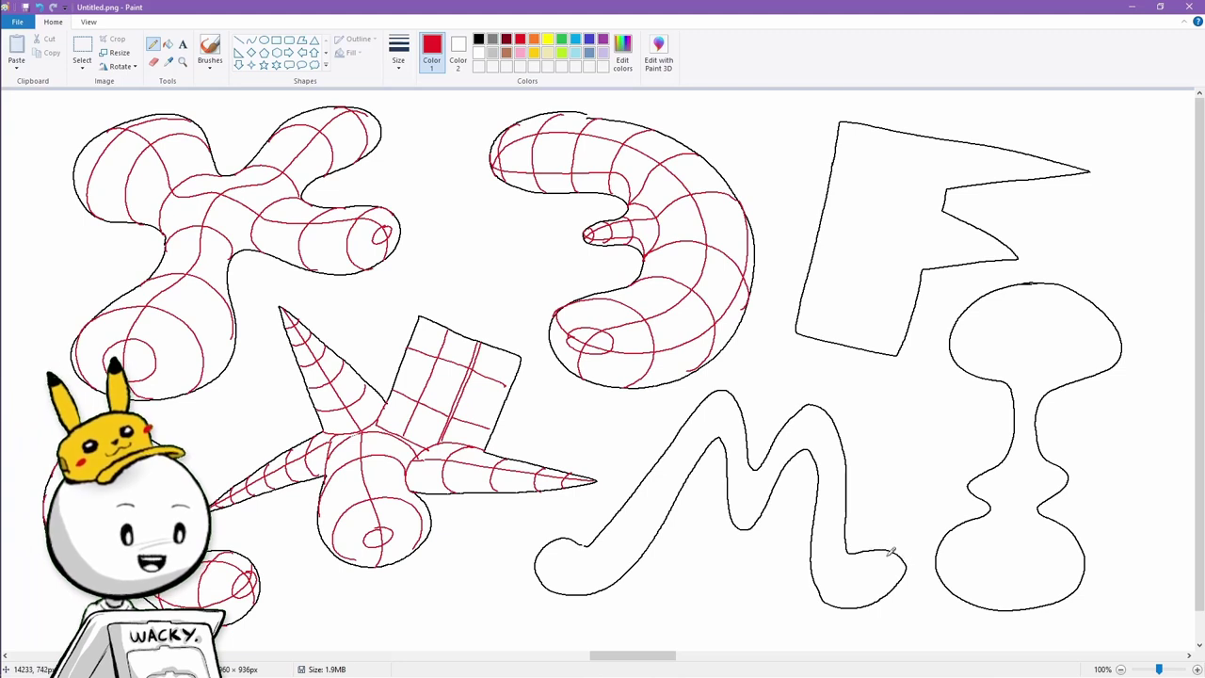
# Draw red cross-section curves along the whole M-shaped tube from its right foot to its left foot.
pyautogui.moveTo(890, 552)
pyautogui.mouseDown()
pyautogui.moveTo(868, 591)
pyautogui.moveTo(883, 591)
pyautogui.mouseUp()
pyautogui.moveTo(845, 555); pyautogui.dragTo(816, 543)
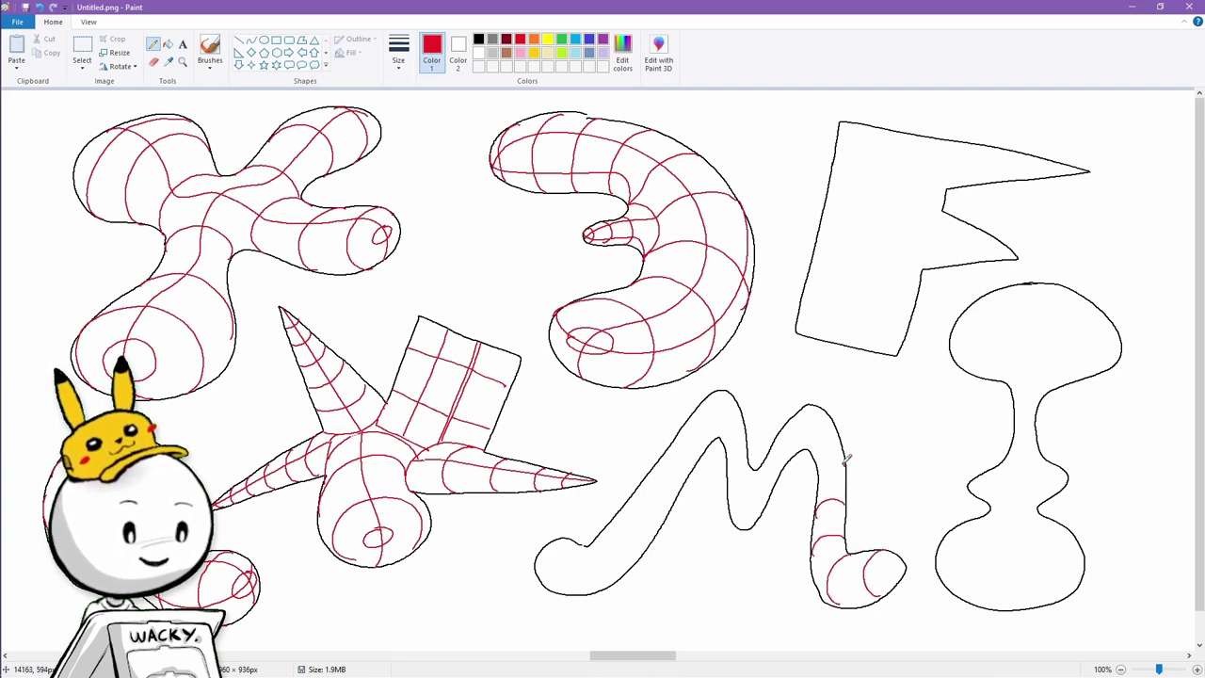
pyautogui.moveTo(805, 399); pyautogui.dragTo(733, 463)
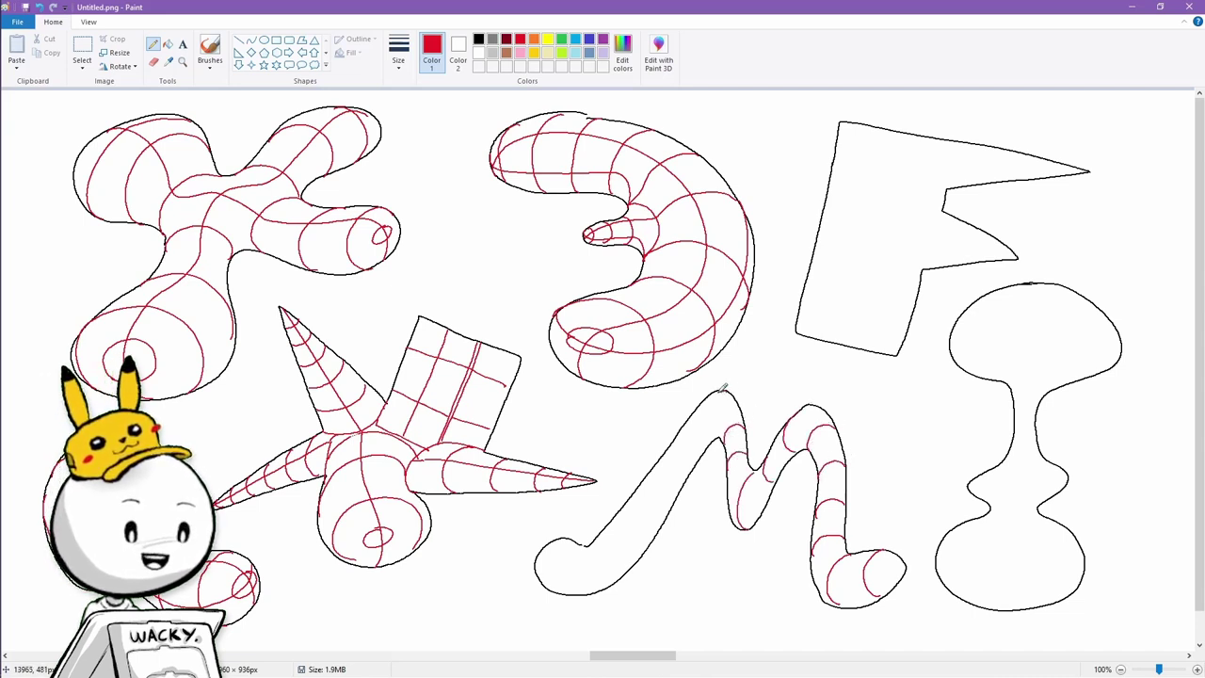
pyautogui.moveTo(723, 387); pyautogui.dragTo(655, 477)
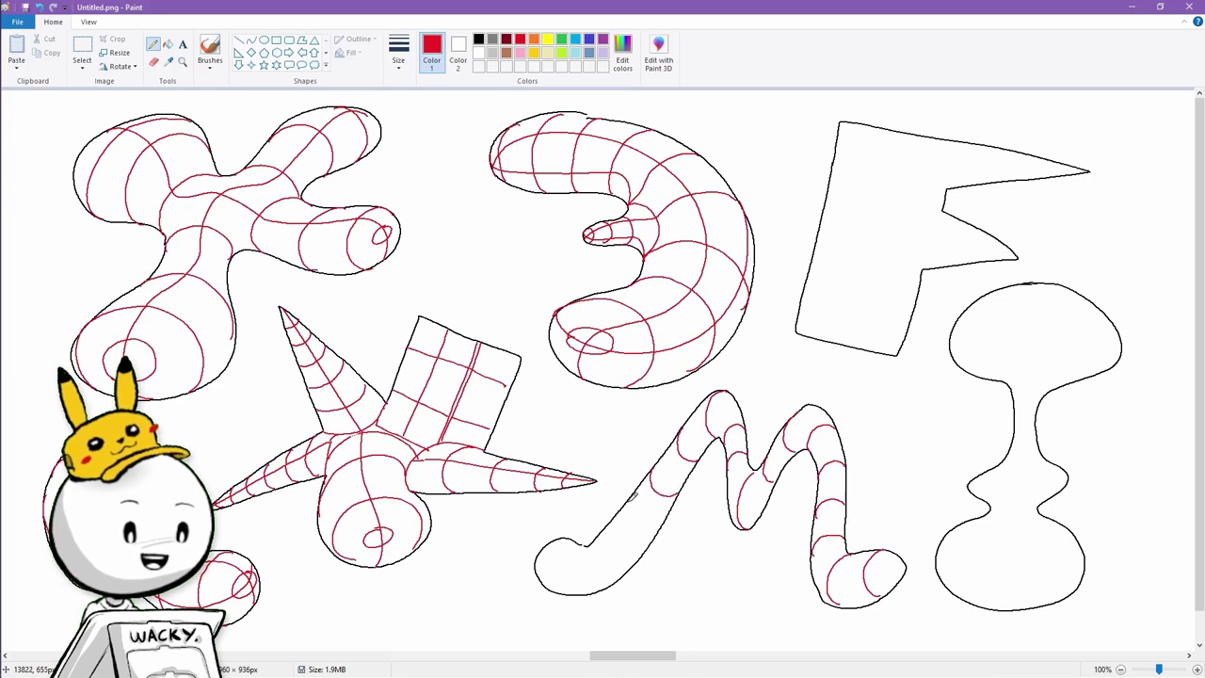
pyautogui.moveTo(623, 534)
pyautogui.mouseDown()
pyautogui.moveTo(581, 555)
pyautogui.moveTo(586, 580)
pyautogui.moveTo(578, 541)
pyautogui.moveTo(565, 589)
pyautogui.mouseUp()
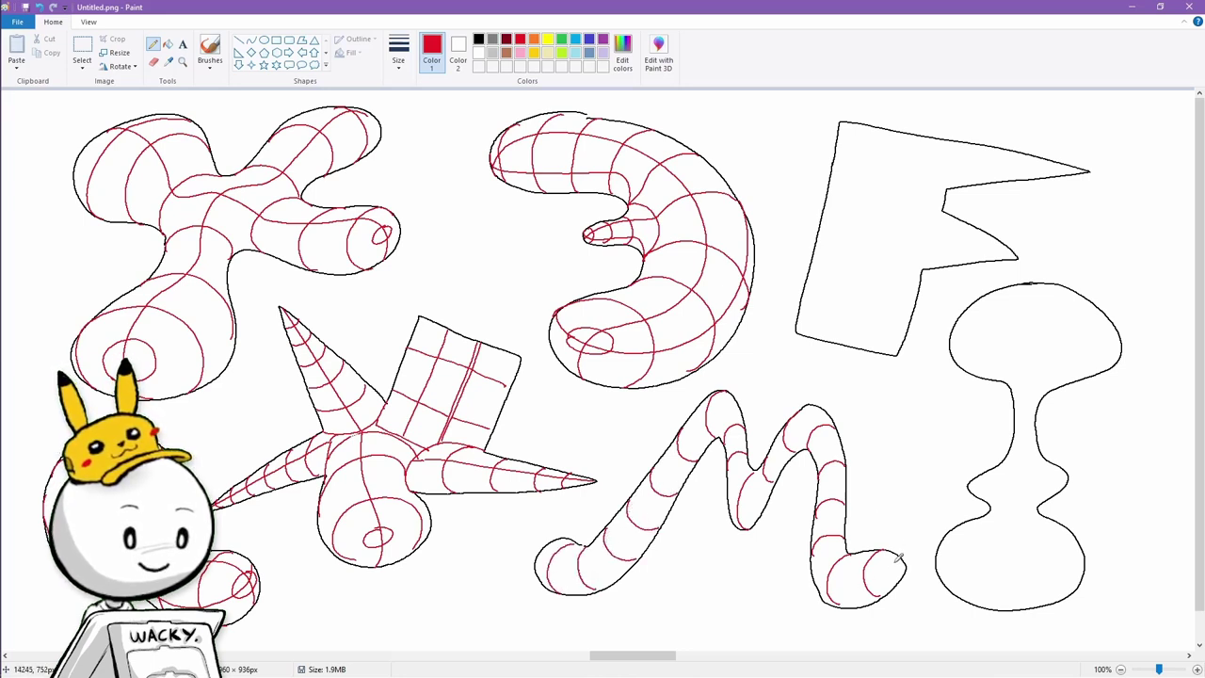
# Draw red lengthwise lines following the bends of the M-shaped tube, with a small ring at the tip of its right foot.
pyautogui.moveTo(900, 557)
pyautogui.mouseDown()
pyautogui.moveTo(846, 555)
pyautogui.moveTo(826, 416)
pyautogui.mouseUp()
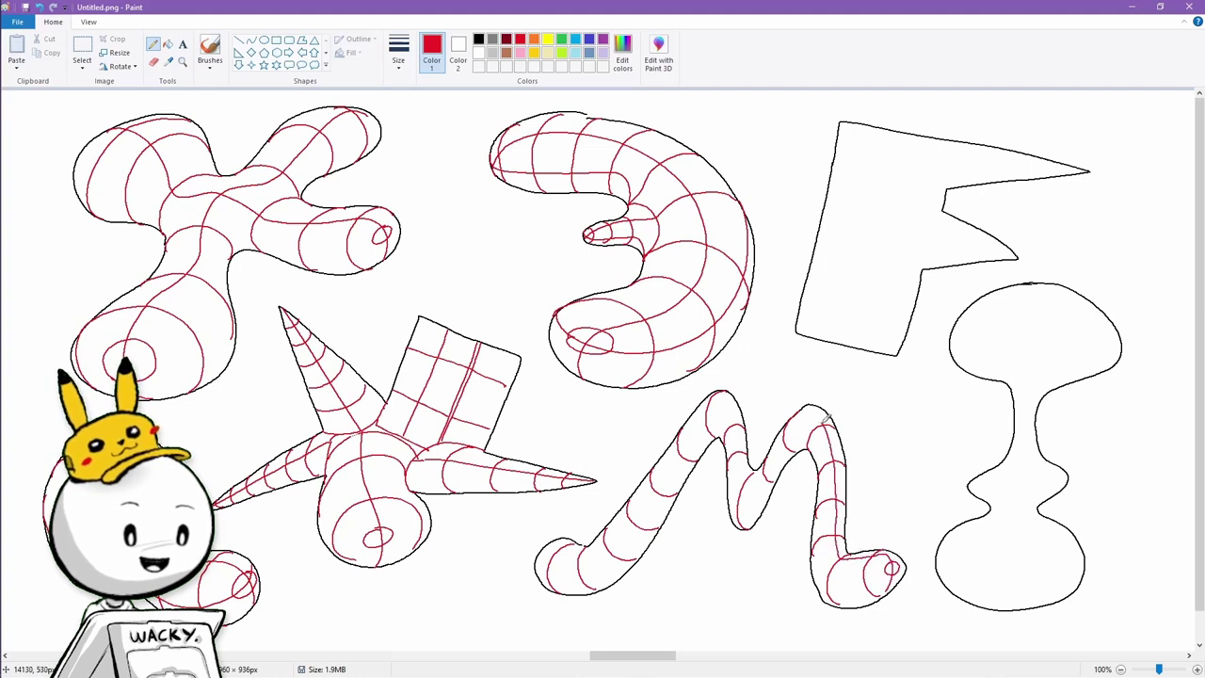
pyautogui.moveTo(747, 475); pyautogui.dragTo(739, 411)
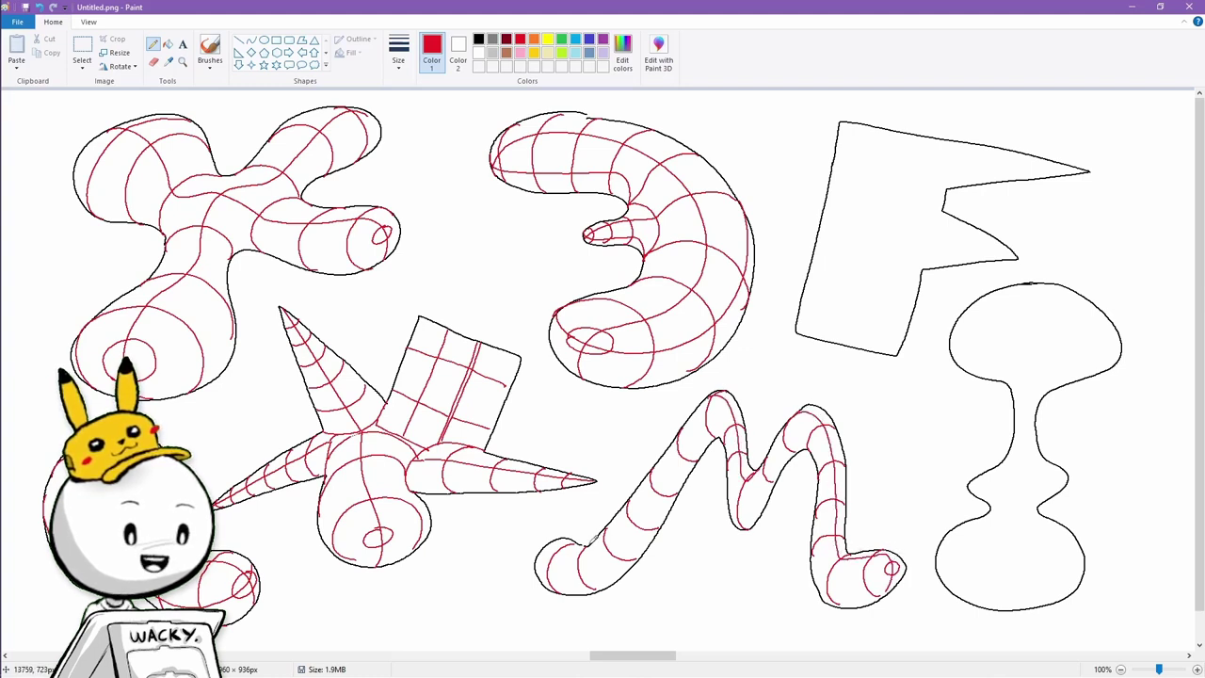
pyautogui.moveTo(587, 548); pyautogui.dragTo(546, 551)
pyautogui.moveTo(899, 565)
pyautogui.mouseDown()
pyautogui.moveTo(821, 565)
pyautogui.moveTo(828, 487)
pyautogui.moveTo(814, 557)
pyautogui.mouseUp()
pyautogui.hotkey('ctrl', 'z')
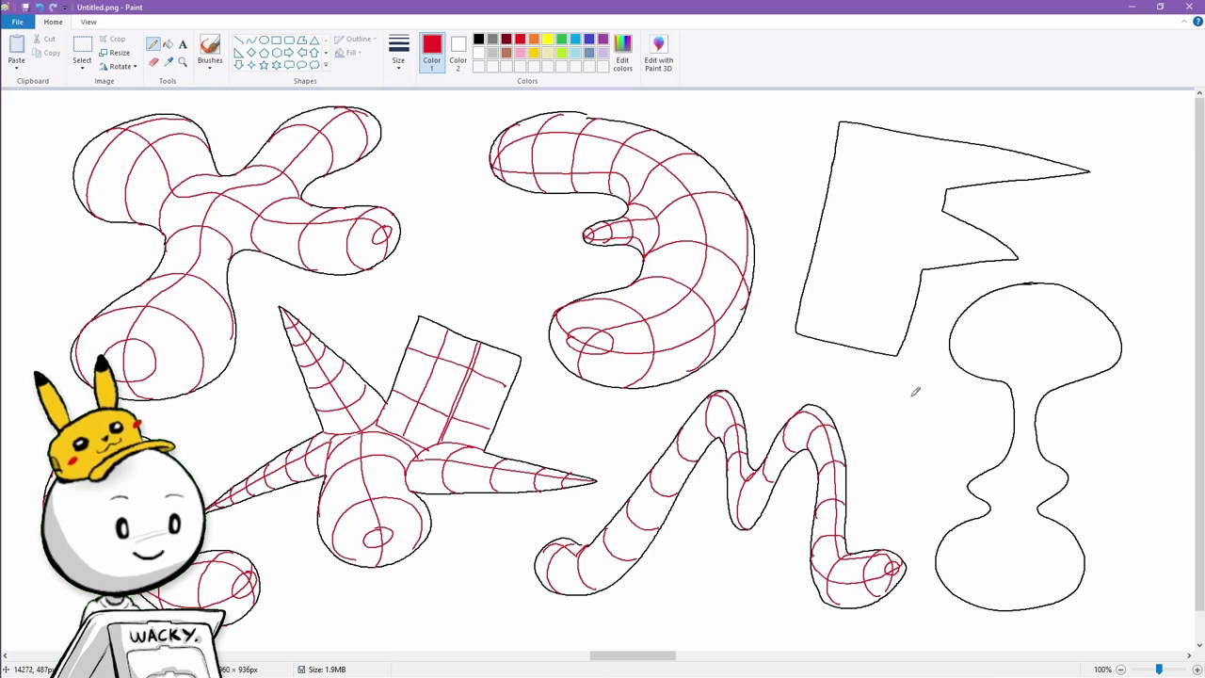
pyautogui.moveTo(808, 449); pyautogui.dragTo(731, 480)
pyautogui.moveTo(717, 436)
pyautogui.mouseDown()
pyautogui.moveTo(598, 579)
pyautogui.moveTo(539, 569)
pyautogui.mouseUp()
pyautogui.moveTo(817, 576); pyautogui.dragTo(813, 452)
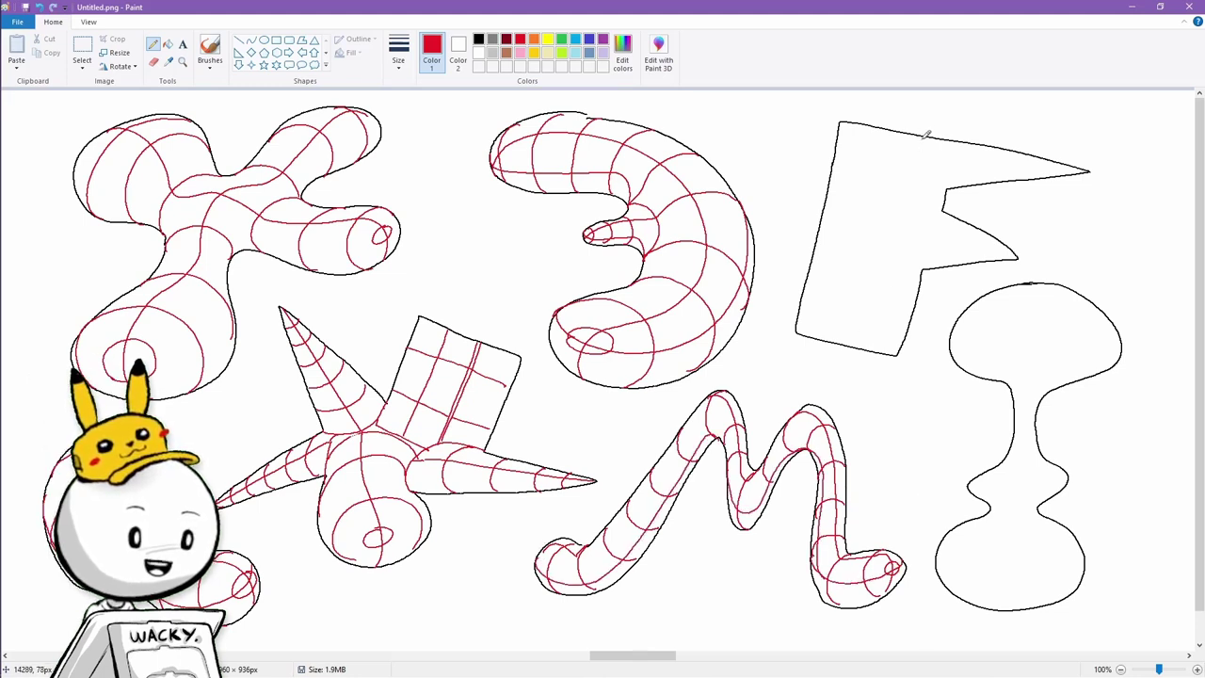
# Draw a red corner edge down the F's upright, contour lines across its faces, and curves where the two spikes join it.
pyautogui.moveTo(927, 135); pyautogui.dragTo(866, 341)
pyautogui.moveTo(930, 137); pyautogui.dragTo(865, 345)
pyautogui.moveTo(802, 292); pyautogui.dragTo(910, 320)
pyautogui.moveTo(815, 254); pyautogui.dragTo(925, 275)
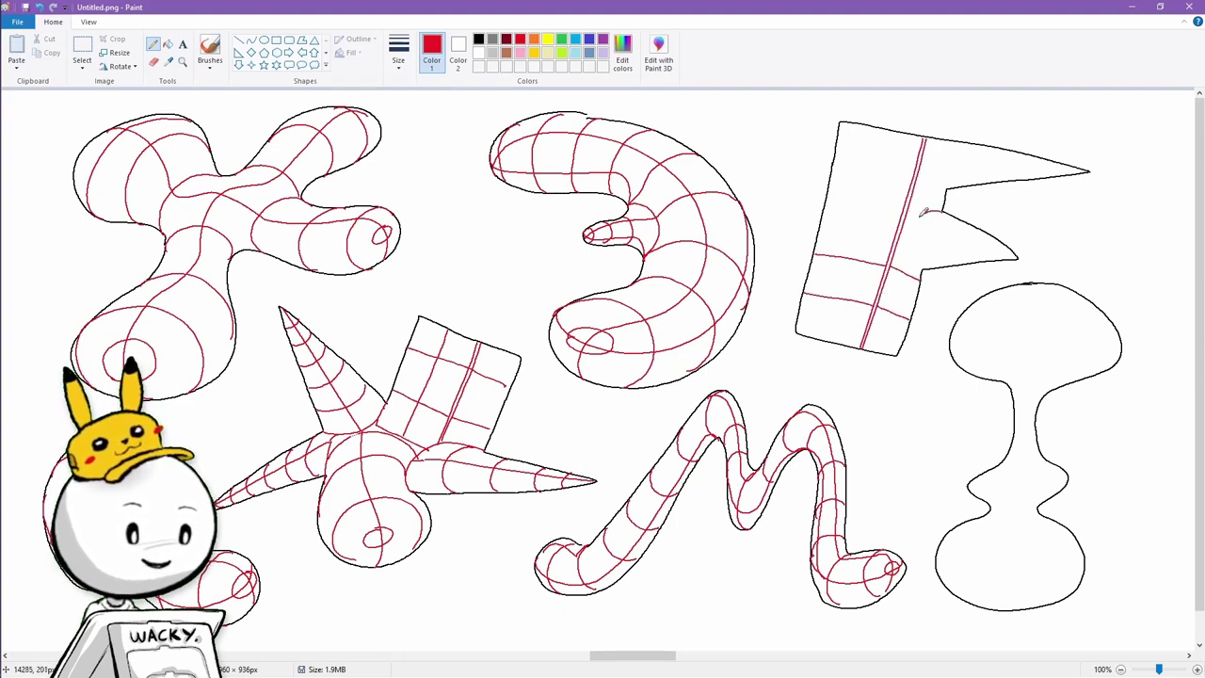
pyautogui.moveTo(925, 213); pyautogui.dragTo(919, 269)
pyautogui.moveTo(962, 139); pyautogui.dragTo(943, 190)
pyautogui.moveTo(824, 219)
pyautogui.mouseDown()
pyautogui.moveTo(959, 225)
pyautogui.moveTo(1015, 256)
pyautogui.mouseUp()
pyautogui.moveTo(831, 181); pyautogui.dragTo(940, 196)
pyautogui.moveTo(838, 144); pyautogui.dragTo(1005, 168)
pyautogui.hotkey('ctrl', 'z')
# Draw red lengthwise lines and cross-section curves along the F's two spikes.
pyautogui.moveTo(932, 160); pyautogui.dragTo(1090, 172)
pyautogui.moveTo(968, 144)
pyautogui.mouseDown()
pyautogui.moveTo(967, 186)
pyautogui.moveTo(998, 181)
pyautogui.mouseUp()
pyautogui.moveTo(1030, 155); pyautogui.dragTo(1029, 178)
pyautogui.moveTo(944, 214); pyautogui.dragTo(940, 267)
pyautogui.moveTo(969, 225)
pyautogui.mouseDown()
pyautogui.moveTo(965, 264)
pyautogui.moveTo(990, 261)
pyautogui.mouseUp()
# Try a red light-direction arrow beside the M with hatched shading along its underside, and undo both.
pyautogui.moveTo(940, 390)
pyautogui.mouseDown()
pyautogui.moveTo(902, 429)
pyautogui.moveTo(932, 420)
pyautogui.mouseUp()
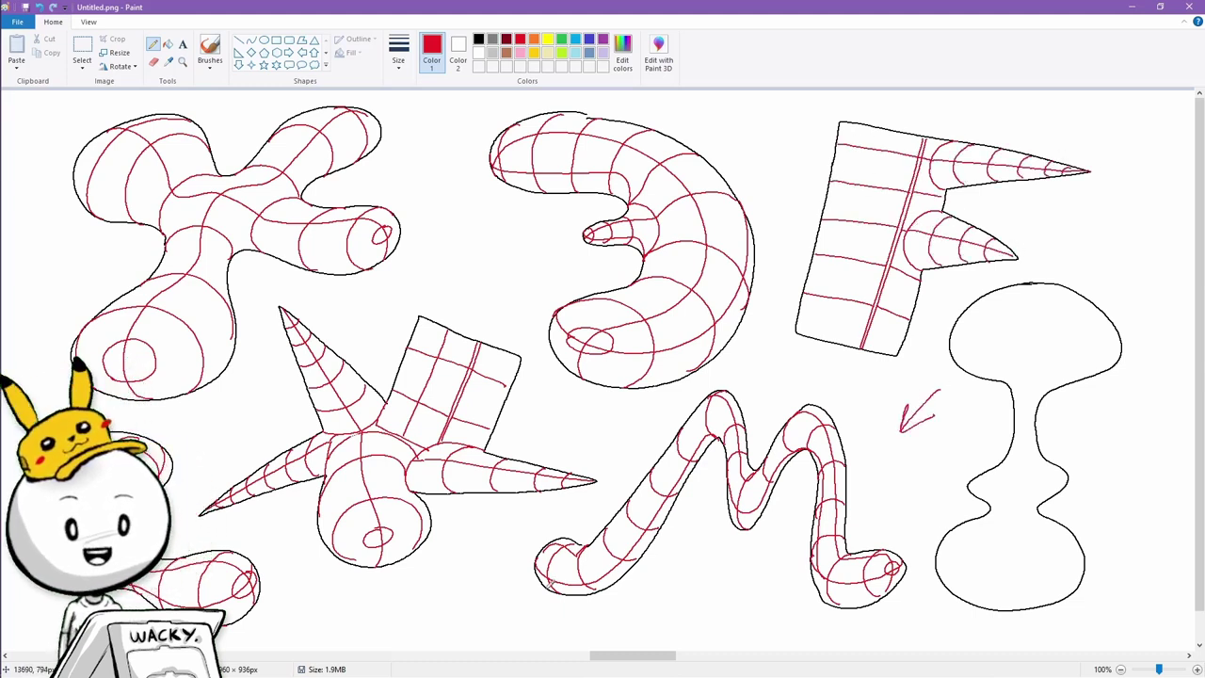
pyautogui.moveTo(538, 578)
pyautogui.mouseDown()
pyautogui.moveTo(588, 579)
pyautogui.moveTo(729, 491)
pyautogui.moveTo(821, 496)
pyautogui.moveTo(859, 602)
pyautogui.moveTo(910, 568)
pyautogui.mouseUp()
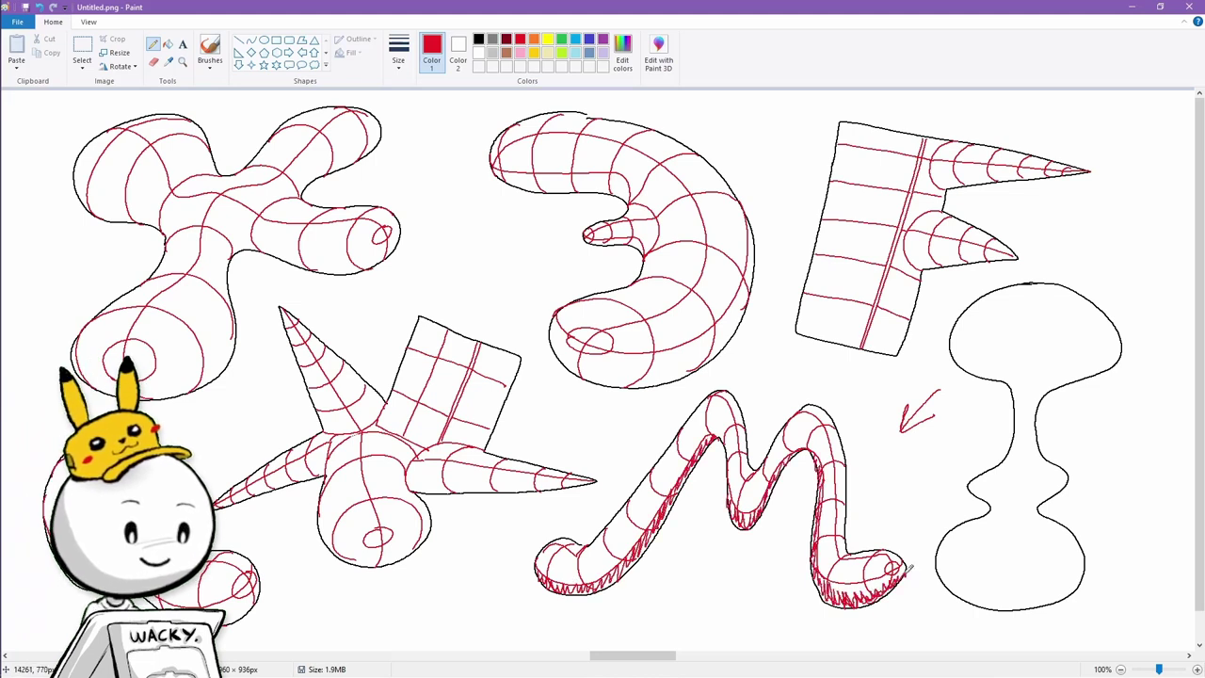
pyautogui.hotkey('ctrl', 'z')
pyautogui.hotkey('ctrl', 'z')
pyautogui.hotkey('ctrl', 'z')
pyautogui.hotkey('ctrl', 'z')
# Draw a top ring, cross-section curves and vertical contour lines in red over the whole hourglass shape.
pyautogui.moveTo(1030, 291); pyautogui.dragTo(1032, 292)
pyautogui.moveTo(970, 326); pyautogui.dragTo(1090, 322)
pyautogui.moveTo(953, 326); pyautogui.dragTo(1121, 329)
pyautogui.moveTo(1022, 385)
pyautogui.mouseDown()
pyautogui.moveTo(1047, 473)
pyautogui.moveTo(1034, 516)
pyautogui.moveTo(951, 544)
pyautogui.moveTo(1010, 605)
pyautogui.moveTo(1031, 516)
pyautogui.moveTo(1036, 341)
pyautogui.moveTo(1067, 289)
pyautogui.moveTo(955, 563)
pyautogui.moveTo(990, 612)
pyautogui.mouseUp()
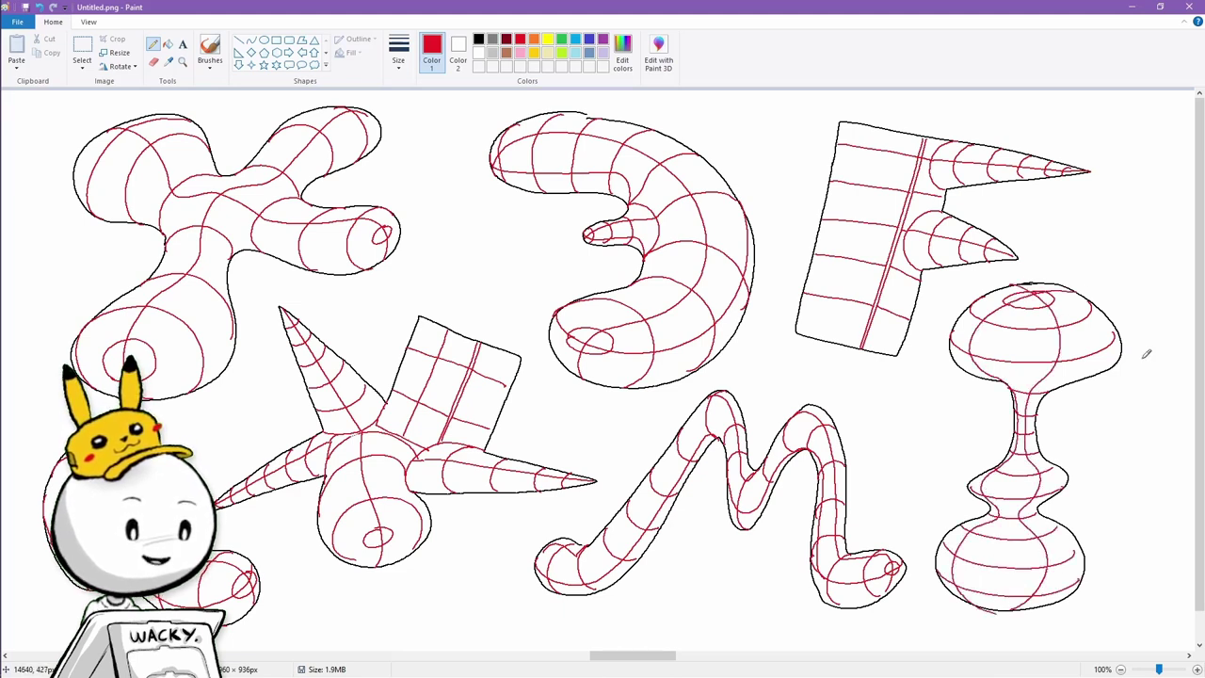
pyautogui.moveTo(1085, 299)
pyautogui.mouseDown()
pyautogui.moveTo(1047, 394)
pyautogui.moveTo(1074, 532)
pyautogui.moveTo(1043, 610)
pyautogui.mouseUp()
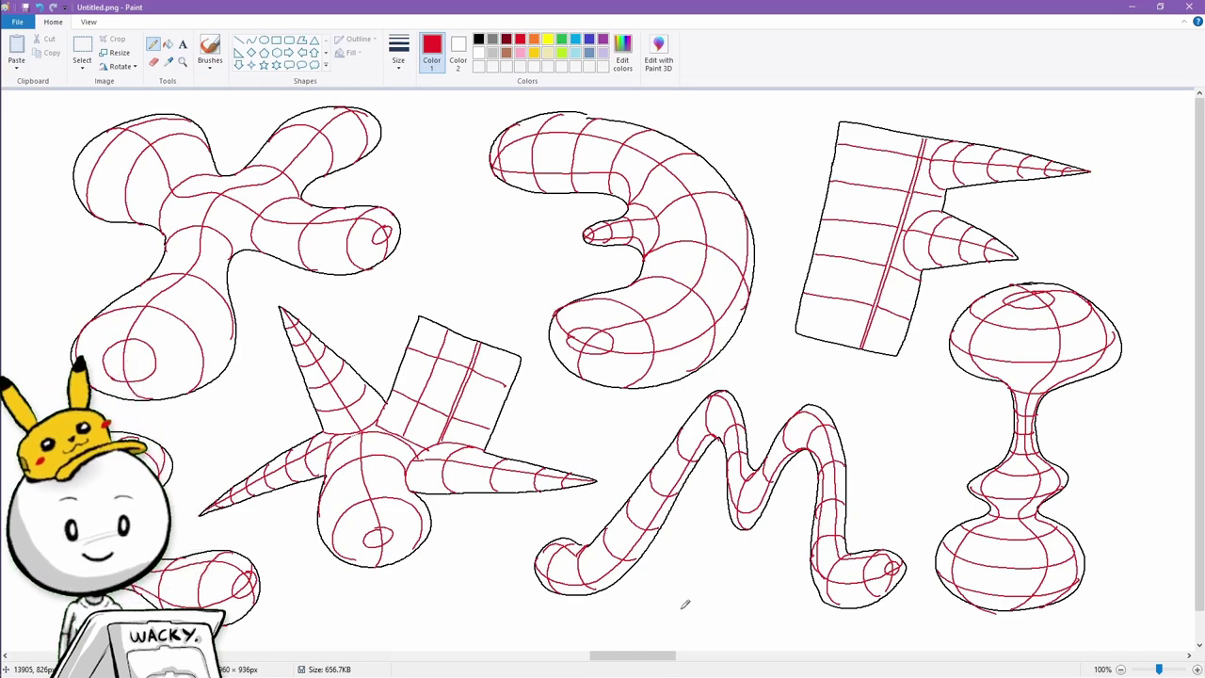
# Write the heading SHADING in black with a brush on the blank canvas beyond the contour drawings.
pyautogui.moveTo(603, 656); pyautogui.dragTo(687, 664)
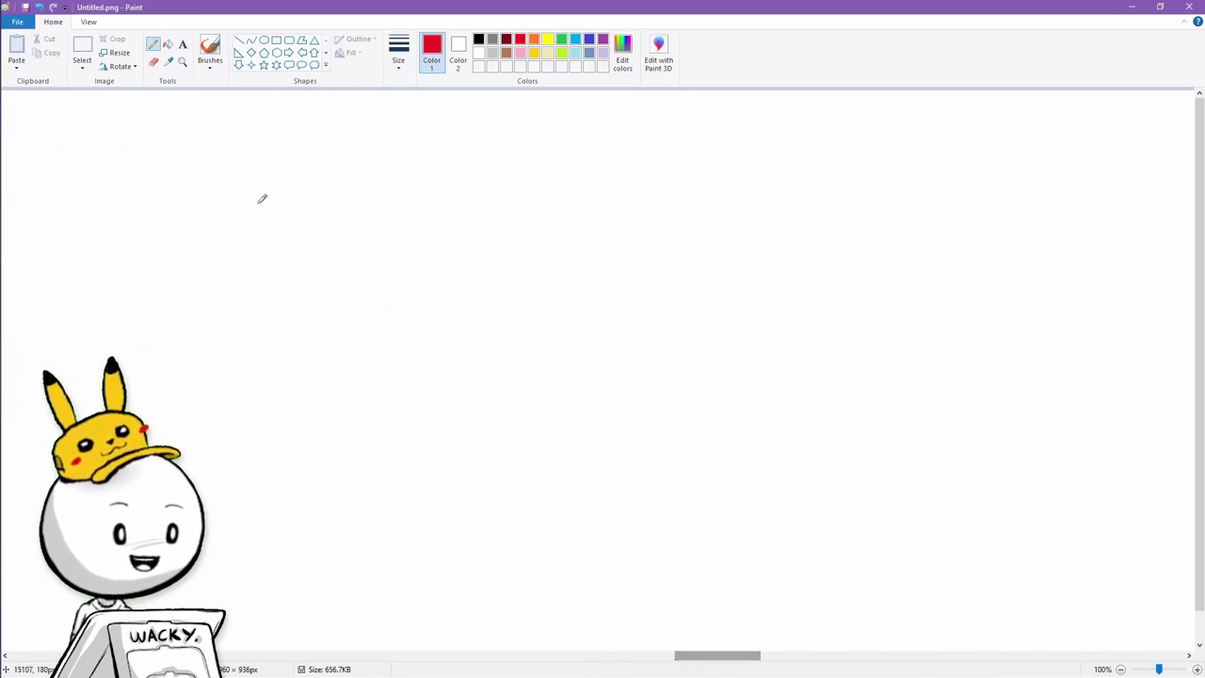
pyautogui.click(209, 49)
pyautogui.click(478, 39)
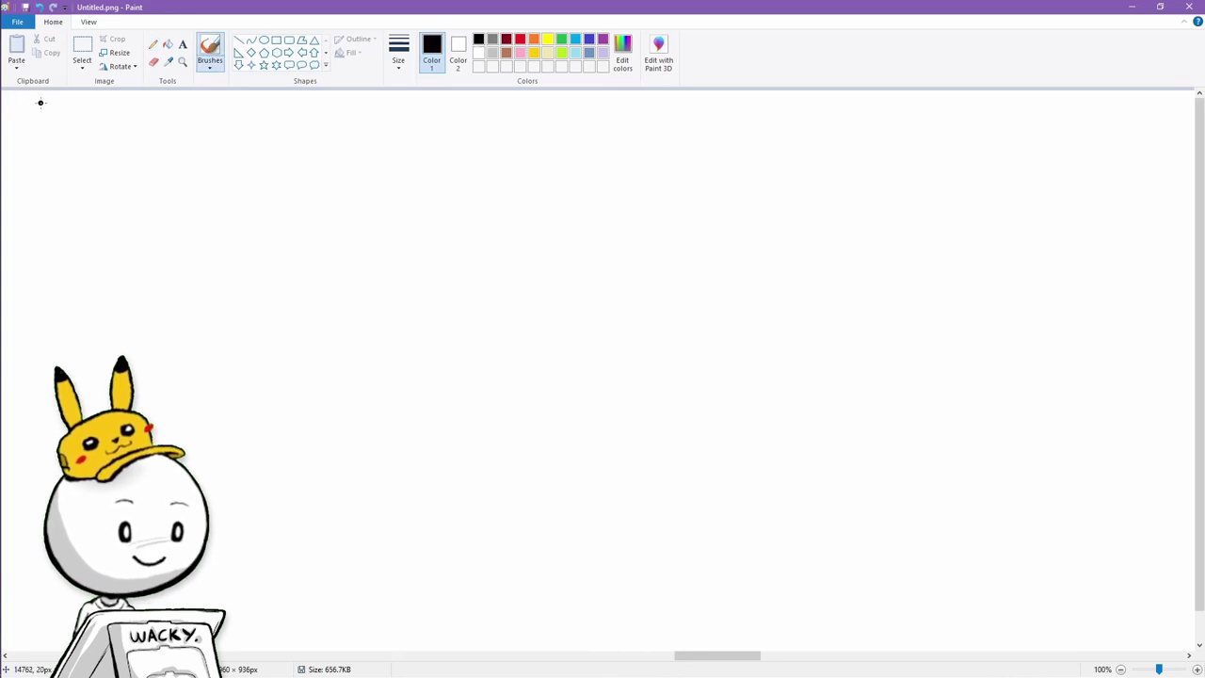
pyautogui.moveTo(45, 104)
pyautogui.mouseDown()
pyautogui.moveTo(170, 133)
pyautogui.moveTo(187, 106)
pyautogui.mouseUp()
pyautogui.moveTo(224, 106)
pyautogui.mouseDown()
pyautogui.moveTo(207, 134)
pyautogui.moveTo(215, 120)
pyautogui.mouseUp()
# Draw a large black circle outline below the SHADING heading.
pyautogui.click(264, 40)
pyautogui.moveTo(274, 207)
pyautogui.mouseDown()
pyautogui.moveTo(683, 562)
pyautogui.moveTo(667, 579)
pyautogui.mouseUp()
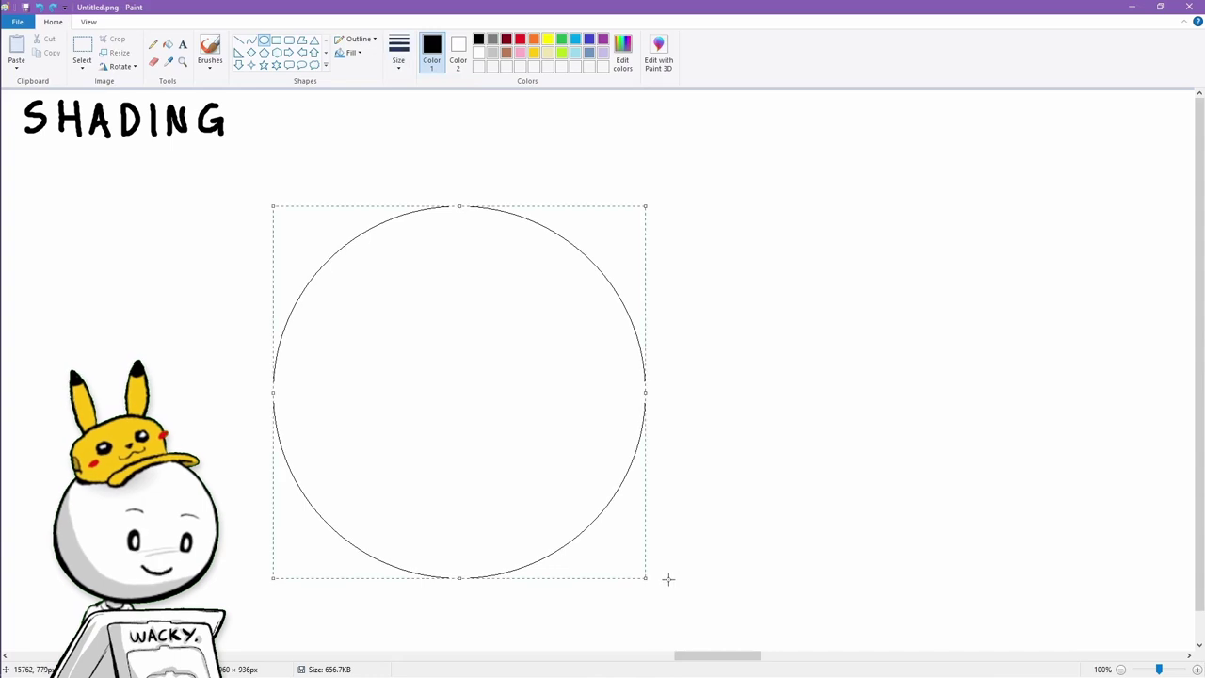
pyautogui.click(238, 41)
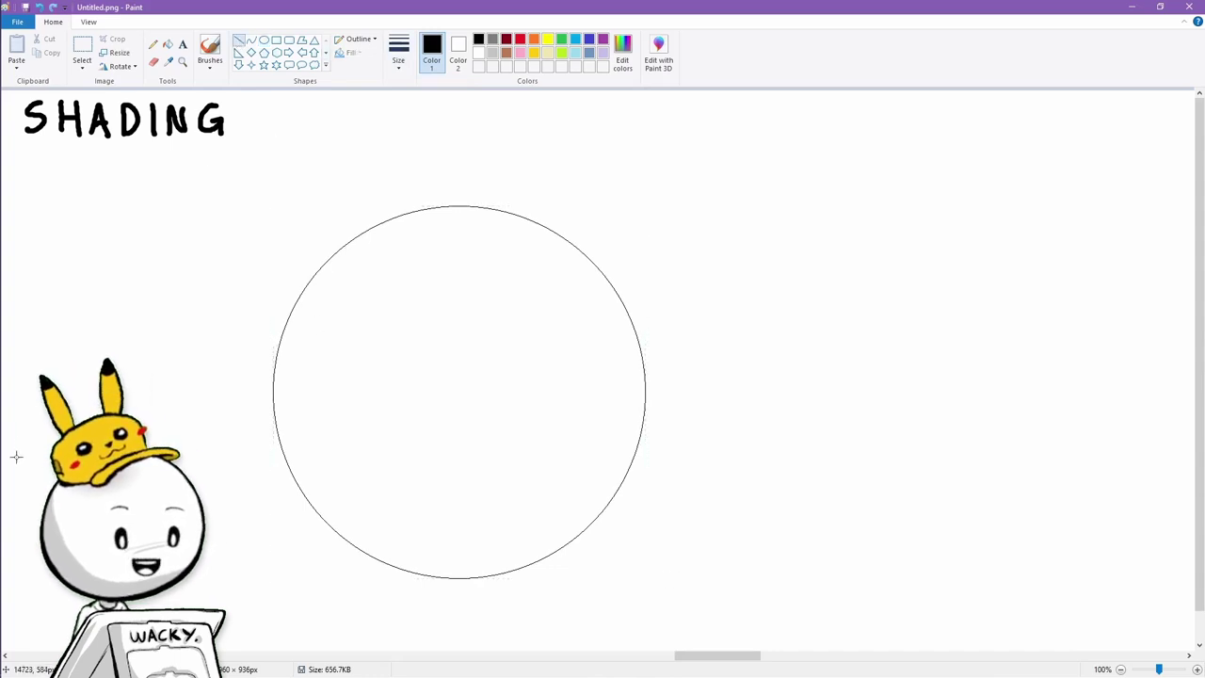
pyautogui.moveTo(16, 457); pyautogui.dragTo(1043, 522)
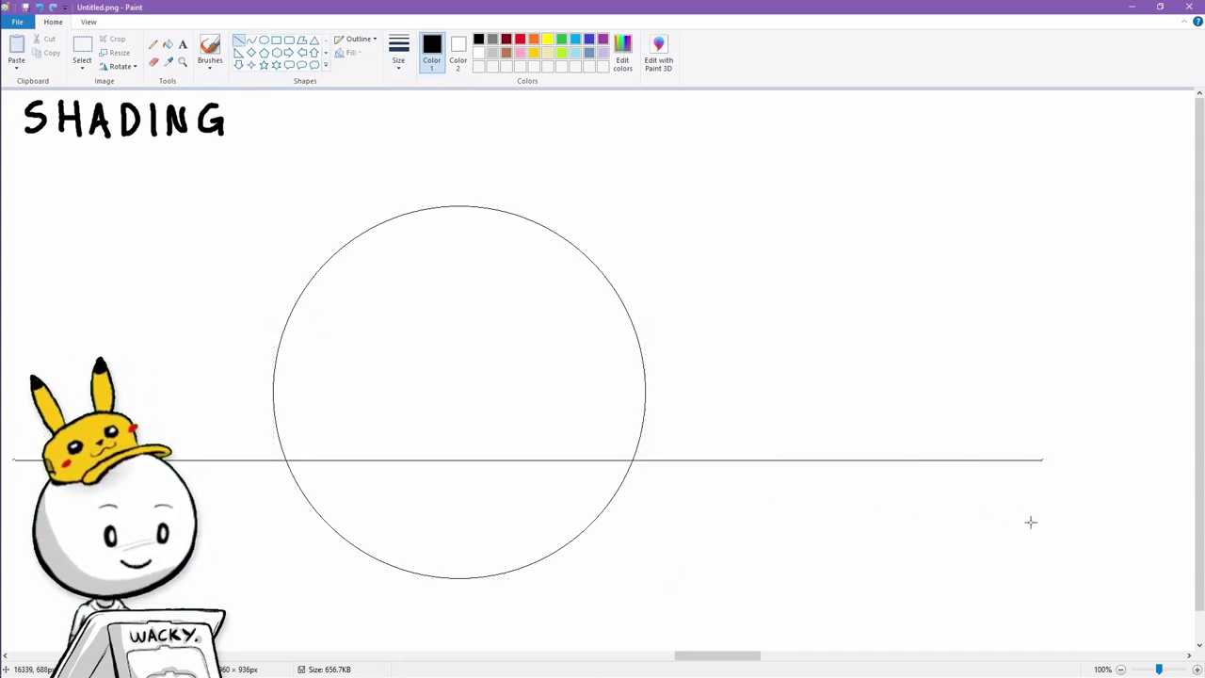
pyautogui.hotkey('ctrl', 'z')
pyautogui.moveTo(21, 444); pyautogui.dragTo(1038, 501)
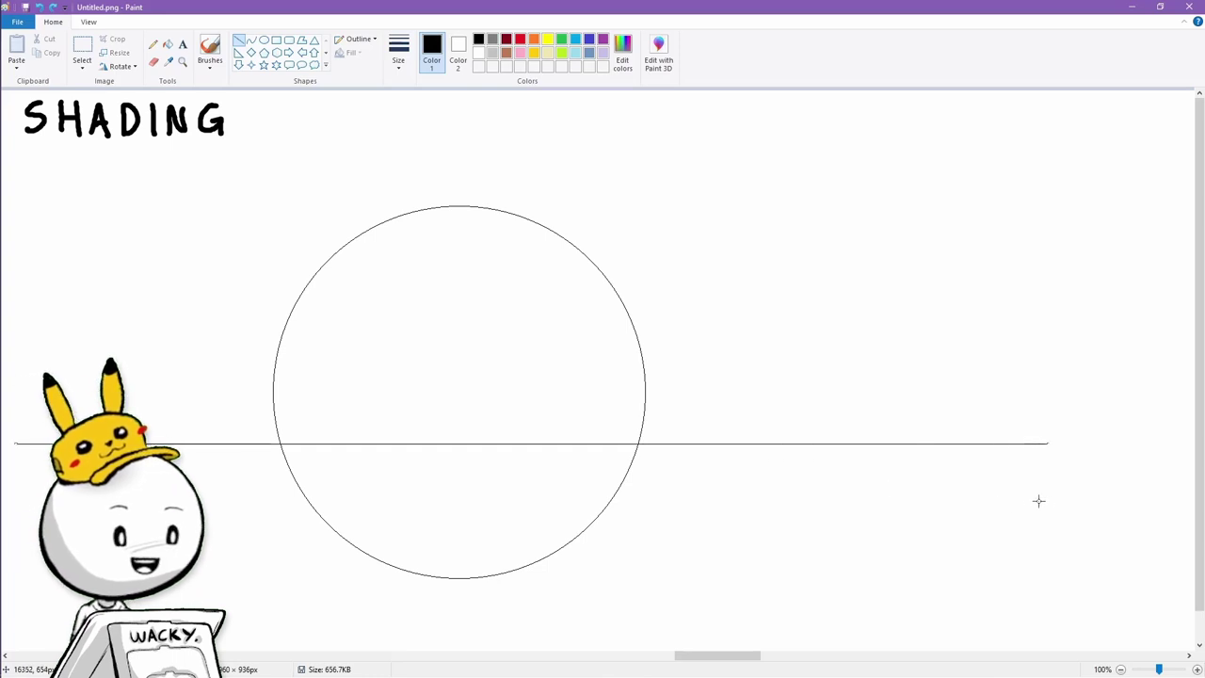
pyautogui.hotkey('ctrl', 'z')
# Draw a long horizontal line across the circle's lower half and erase the portion inside the circle.
pyautogui.moveTo(12, 454); pyautogui.dragTo(1059, 477)
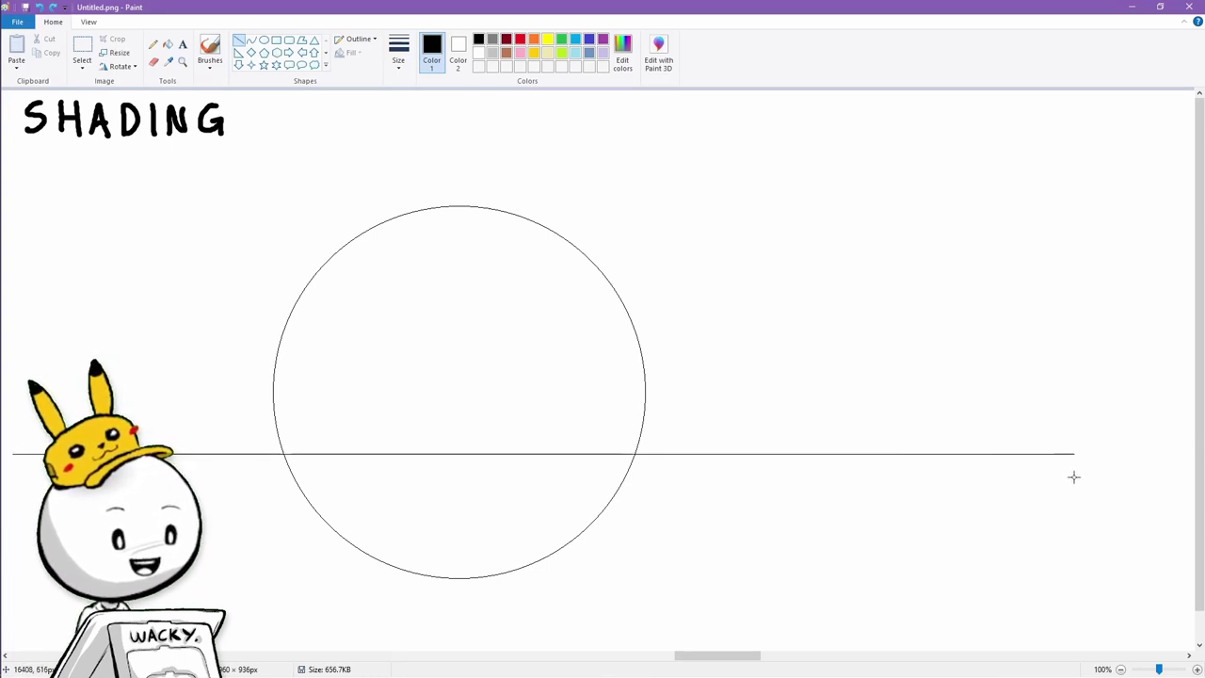
pyautogui.click(153, 61)
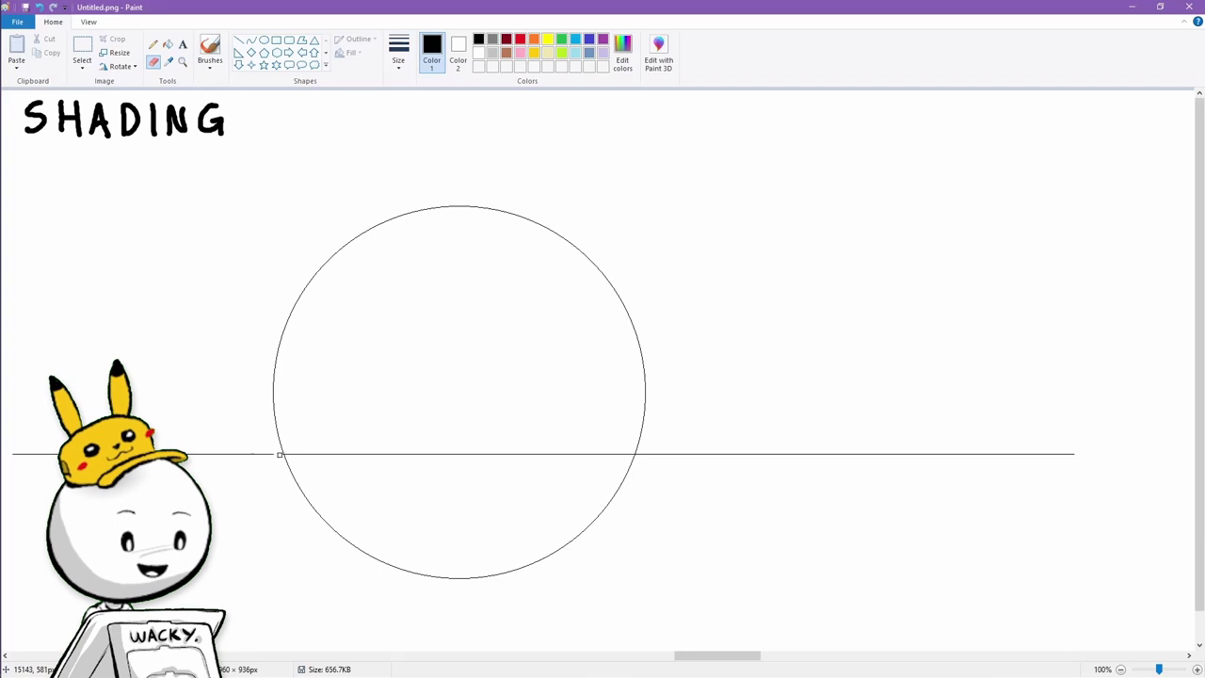
pyautogui.click(279, 455)
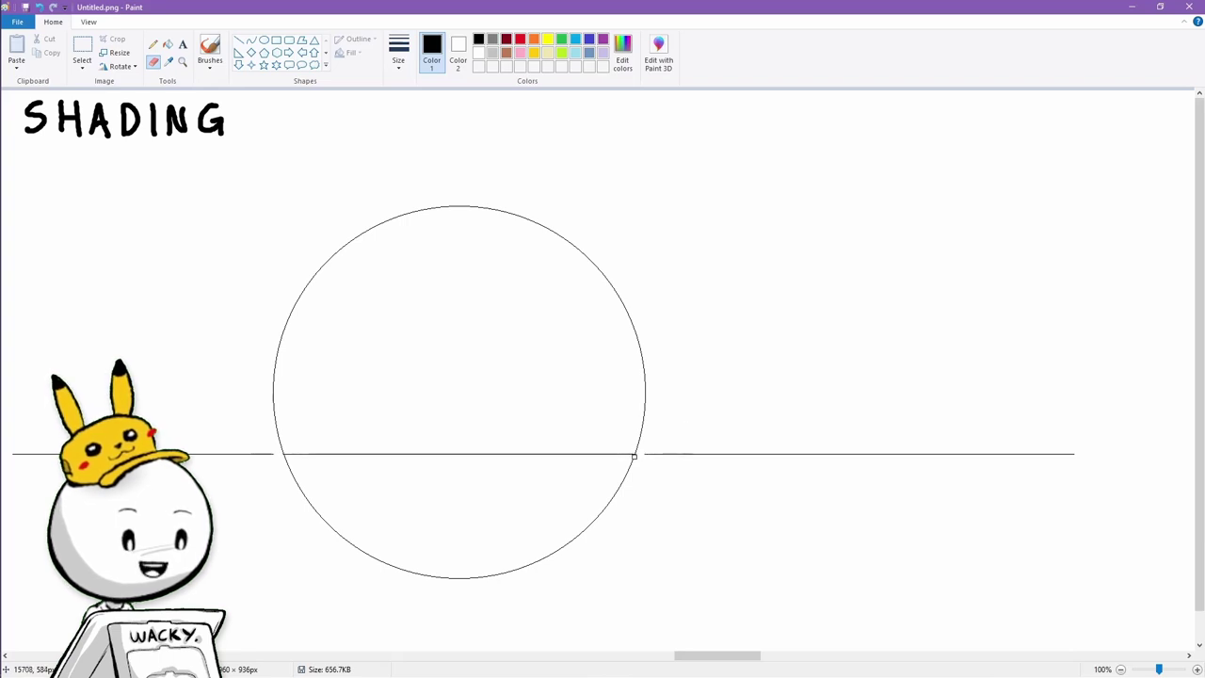
pyautogui.moveTo(632, 453); pyautogui.dragTo(291, 453)
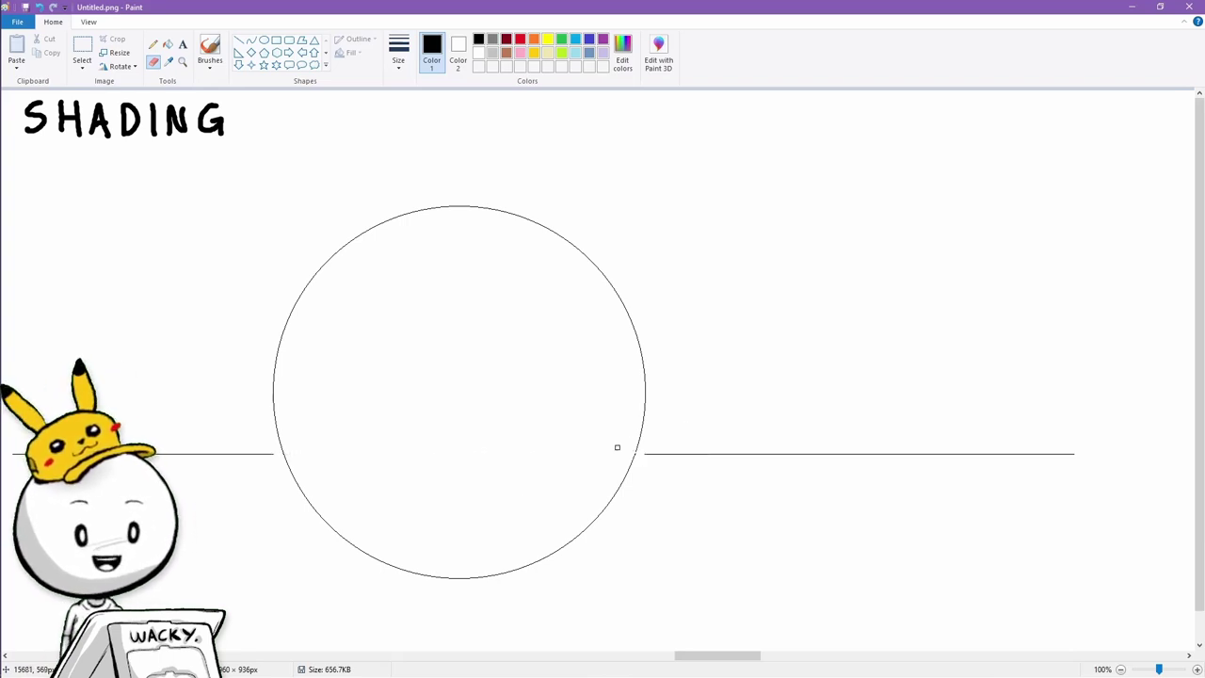
# Select the whole SHADING drawing area and bring it into Clip Studio Paint as a new illustration.
pyautogui.click(82, 47)
pyautogui.moveTo(7, 646); pyautogui.dragTo(969, 86)
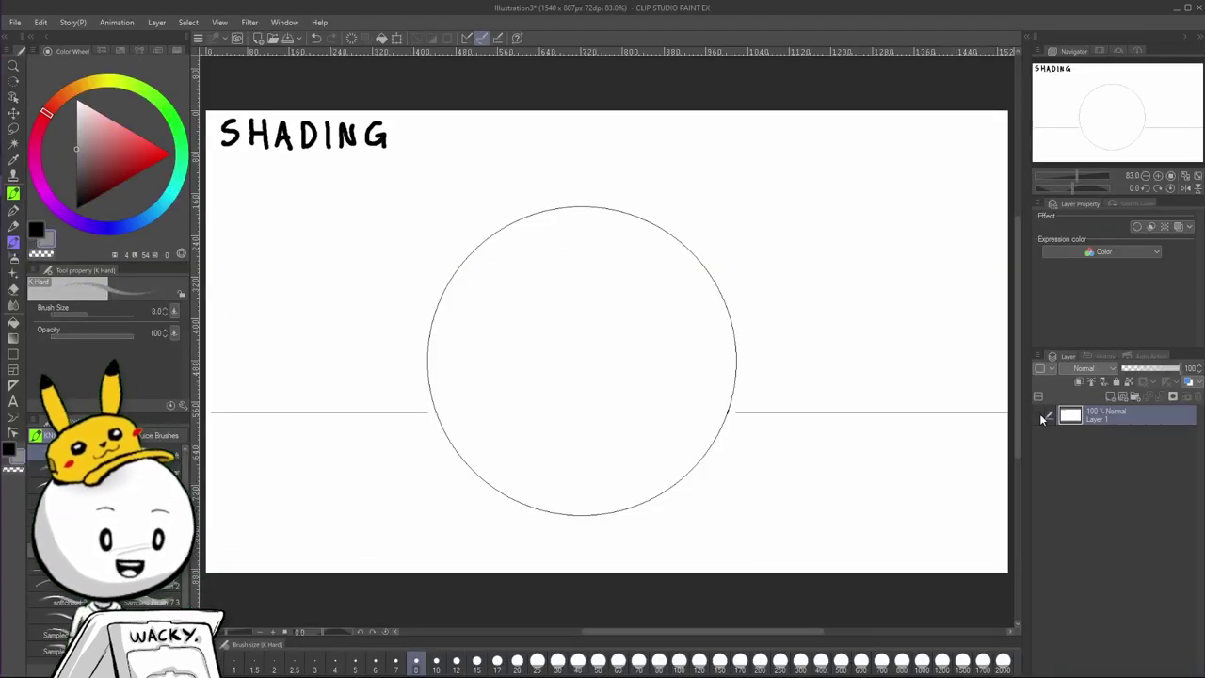
# Toggle the visibility of the drawing's layer off and on to check what it contains.
pyautogui.click(1041, 418)
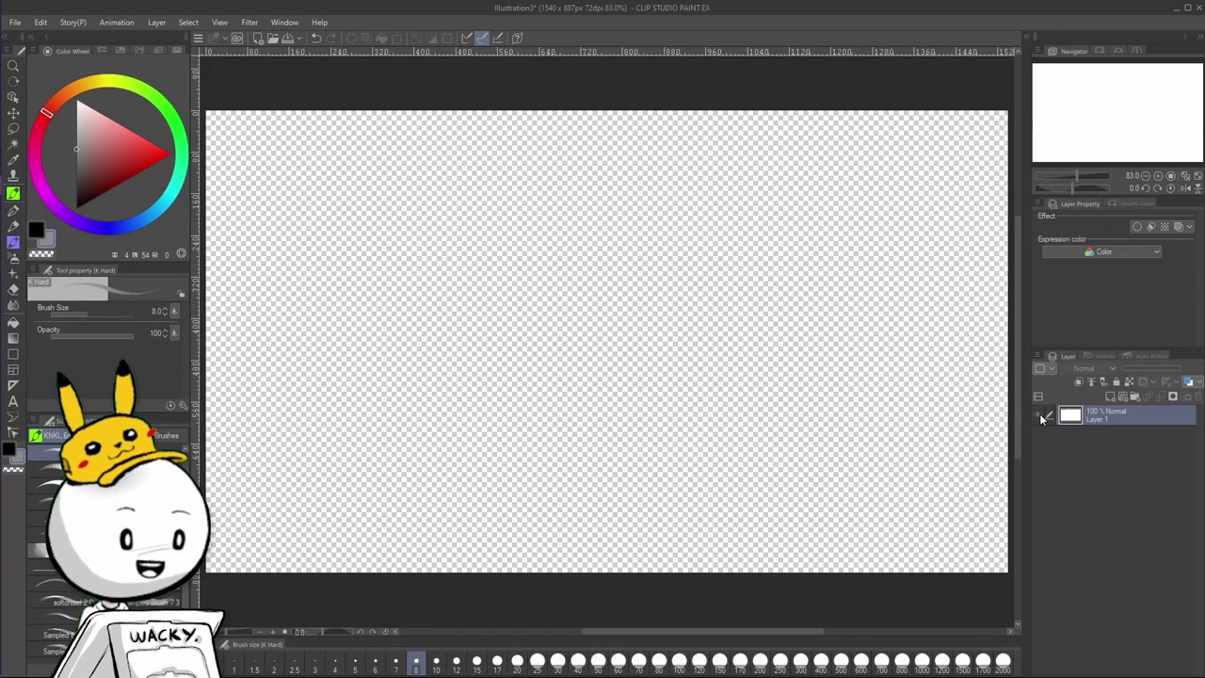
pyautogui.click(1041, 418)
pyautogui.click(1042, 419)
pyautogui.click(1041, 418)
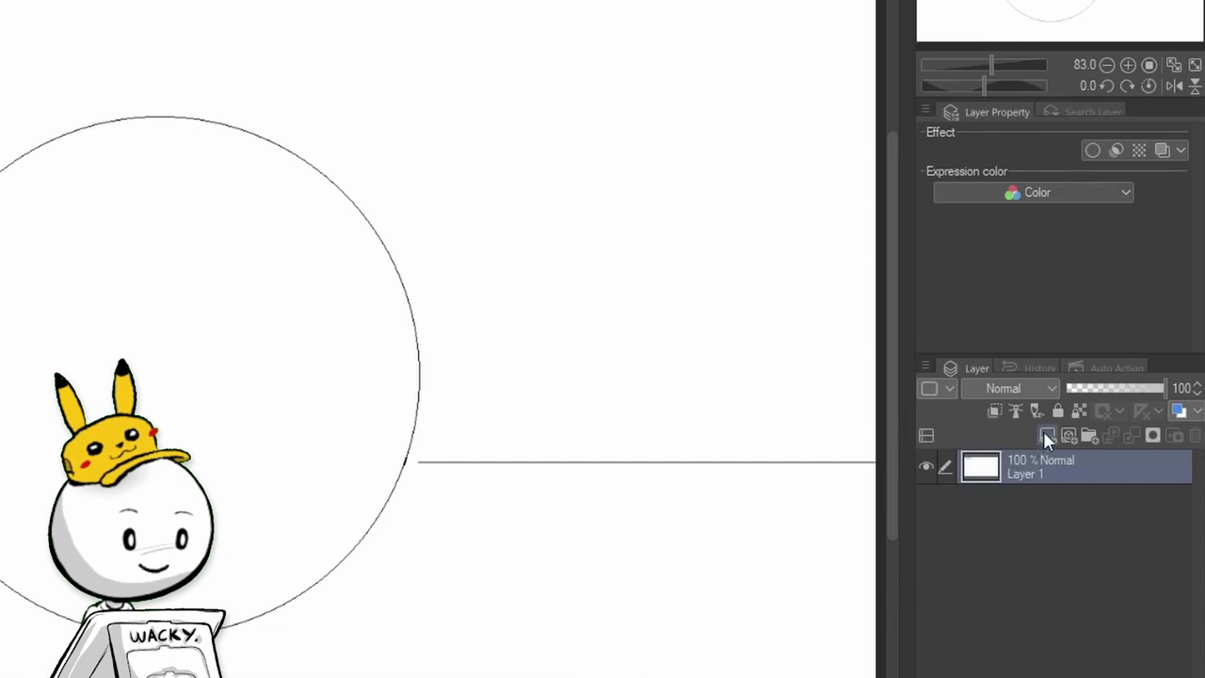
# Add a new layer beneath the drawing layer, naming the drawing layer INK and the new one BG.
pyautogui.click(1046, 435)
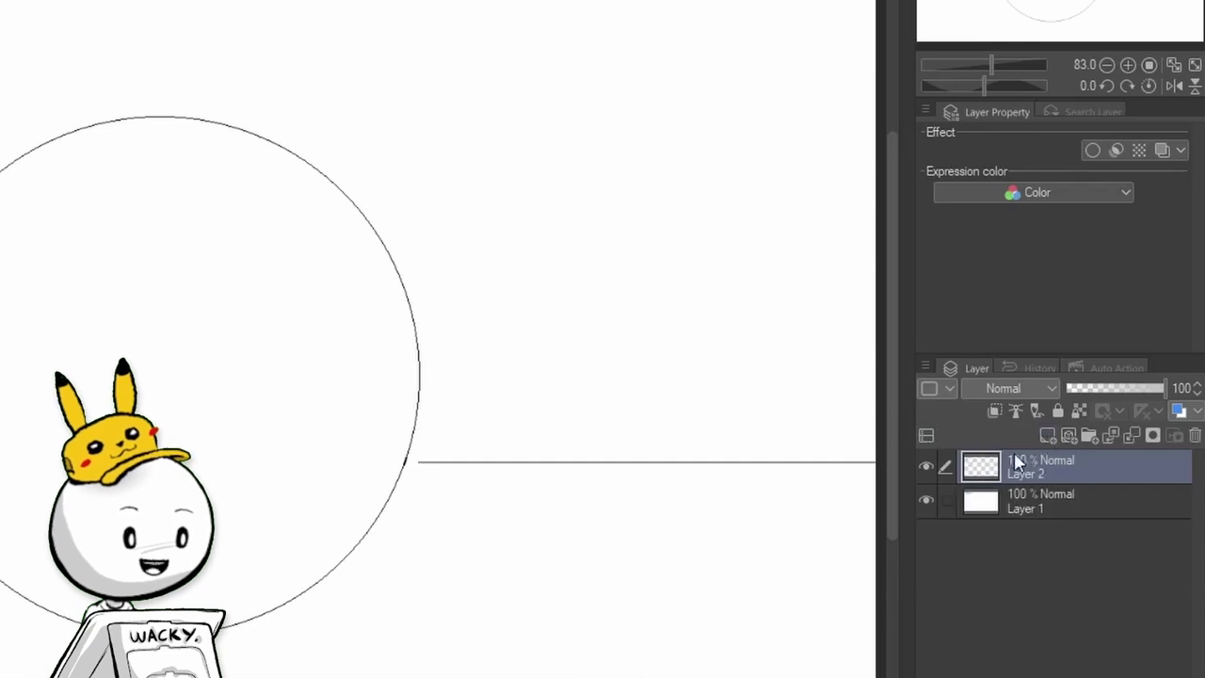
pyautogui.moveTo(988, 512); pyautogui.dragTo(993, 460)
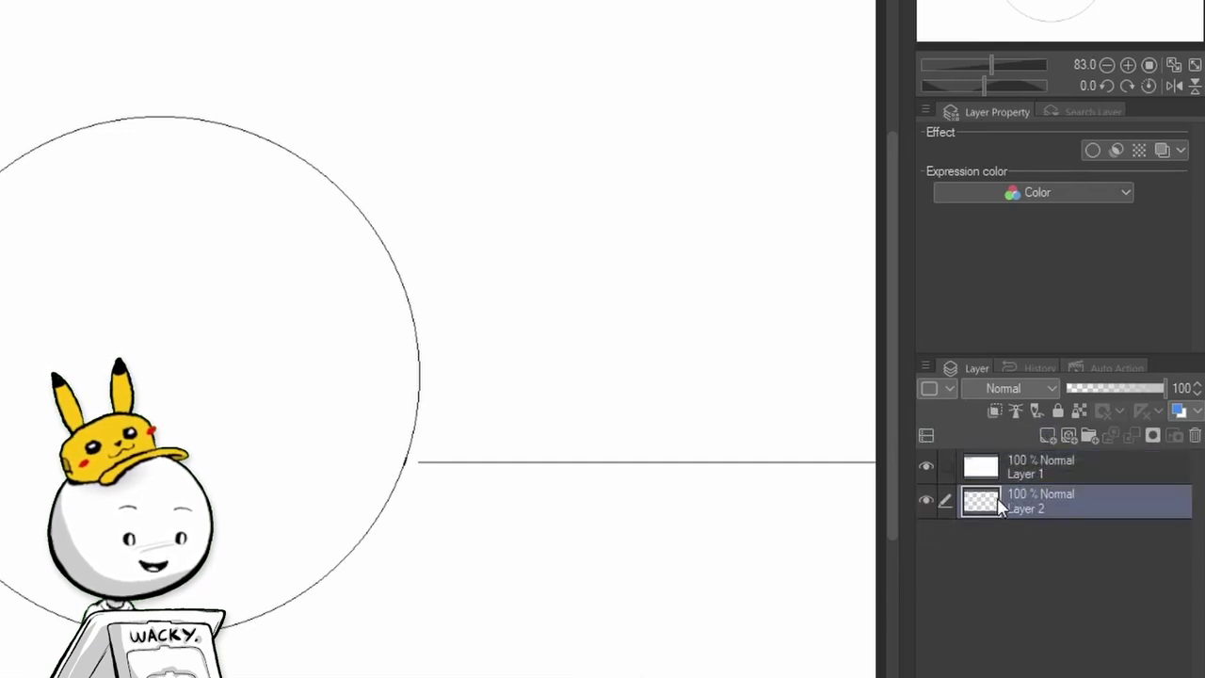
pyautogui.doubleClick(1026, 474)
pyautogui.press('BackSpace')
pyautogui.write('INK')
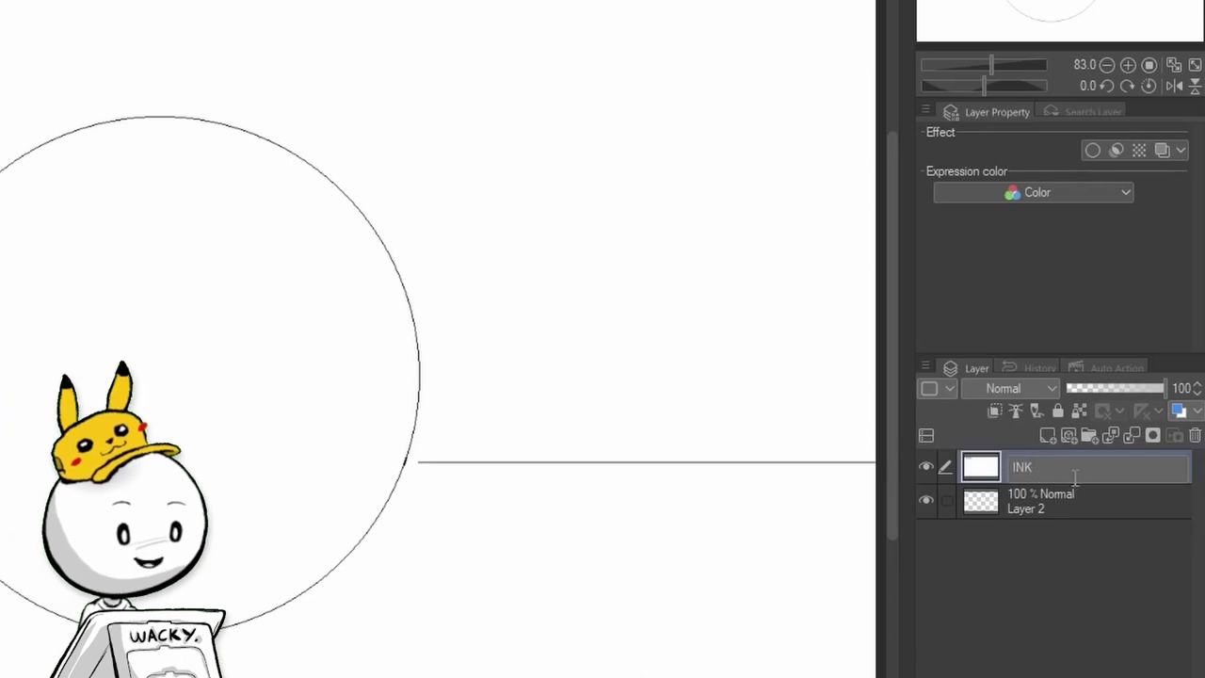
pyautogui.press('Return')
pyautogui.doubleClick(1026, 507)
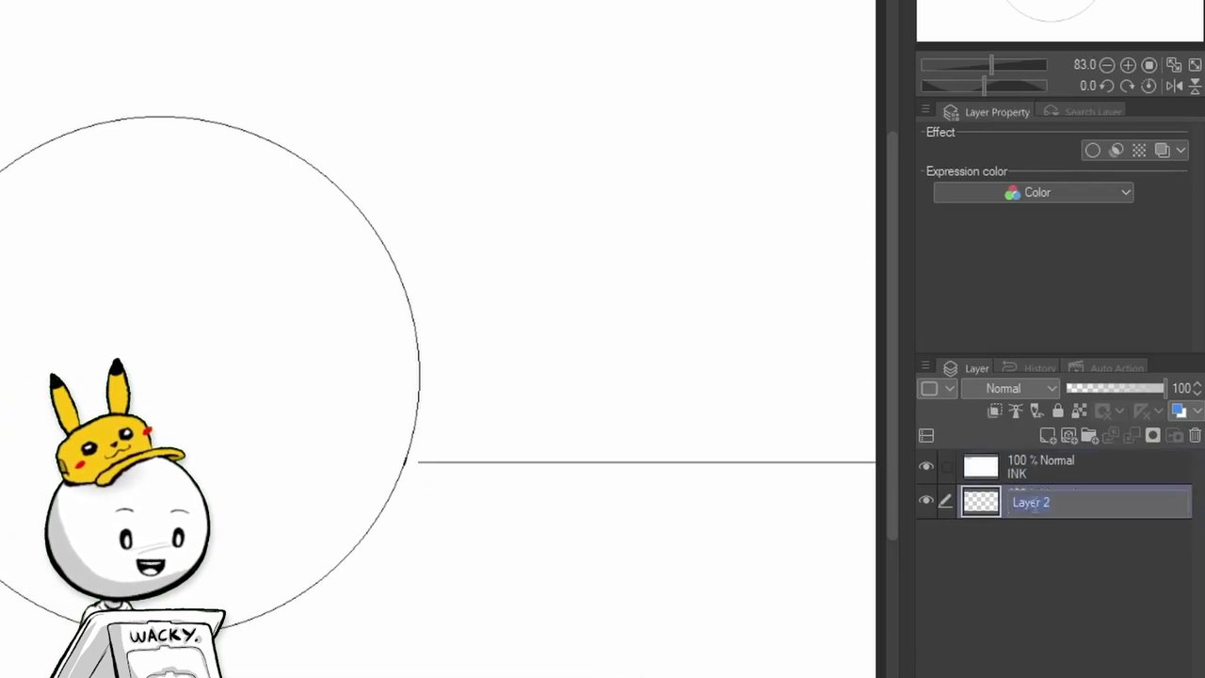
pyautogui.write('BG')
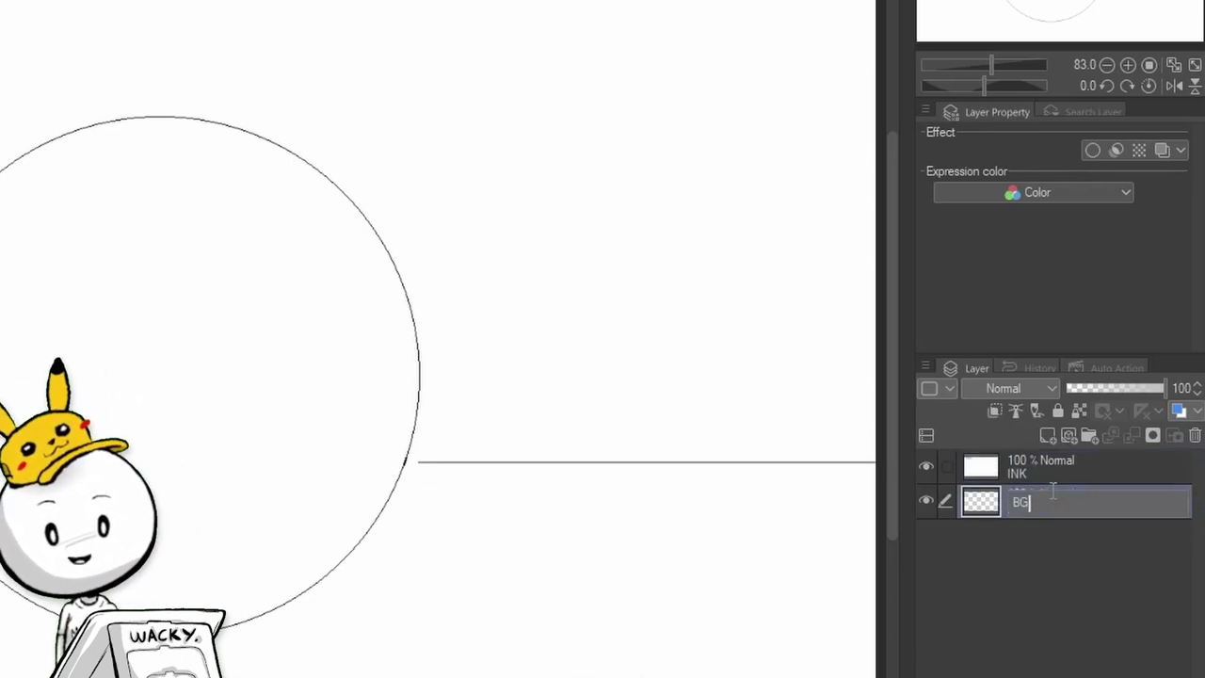
pyautogui.press('Return')
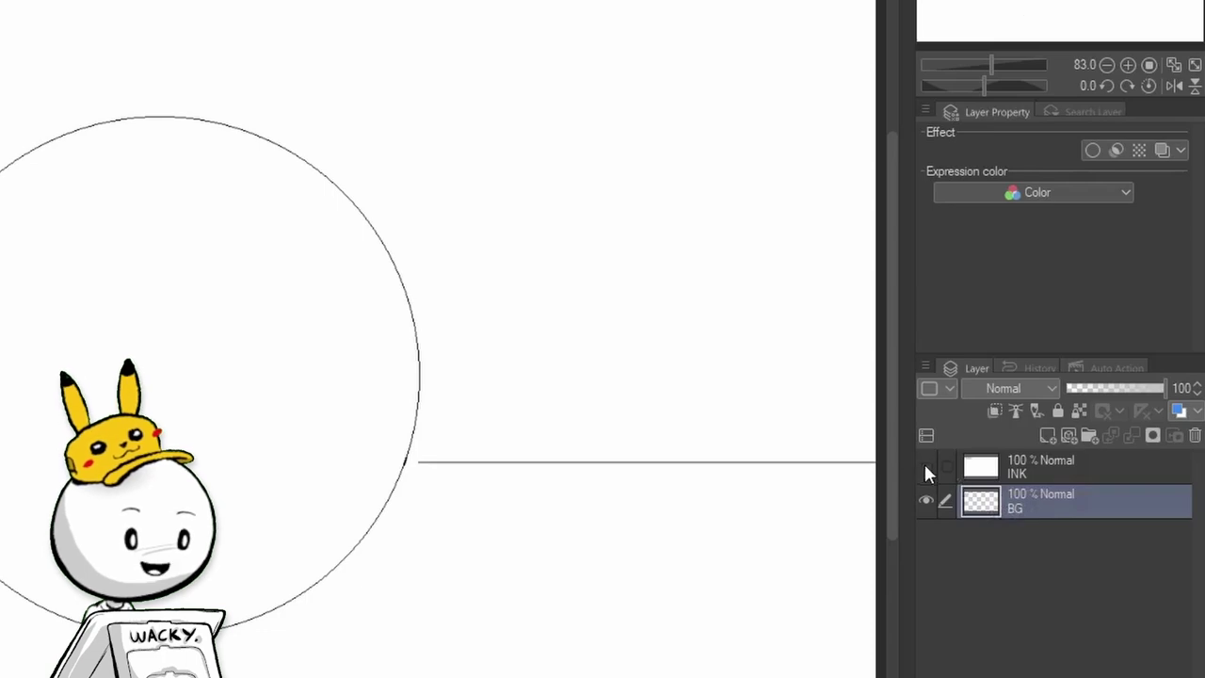
# Hide the INK layer and fill the BG layer with medium grey.
pyautogui.click(926, 465)
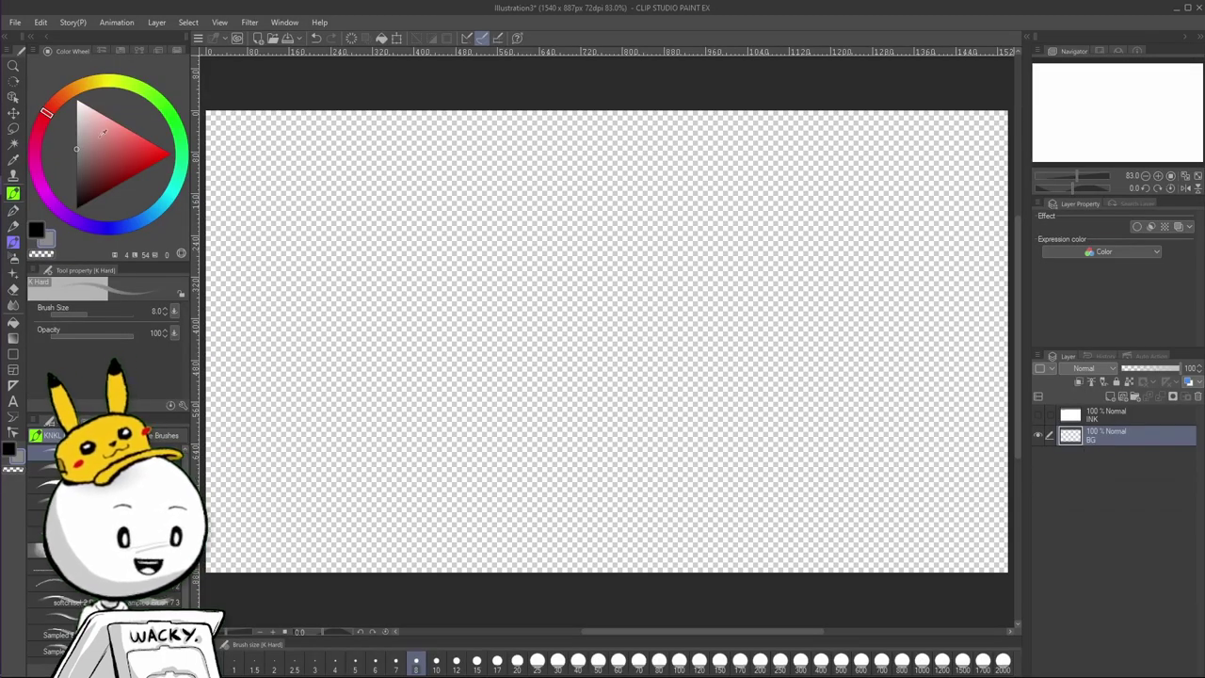
pyautogui.click(108, 144)
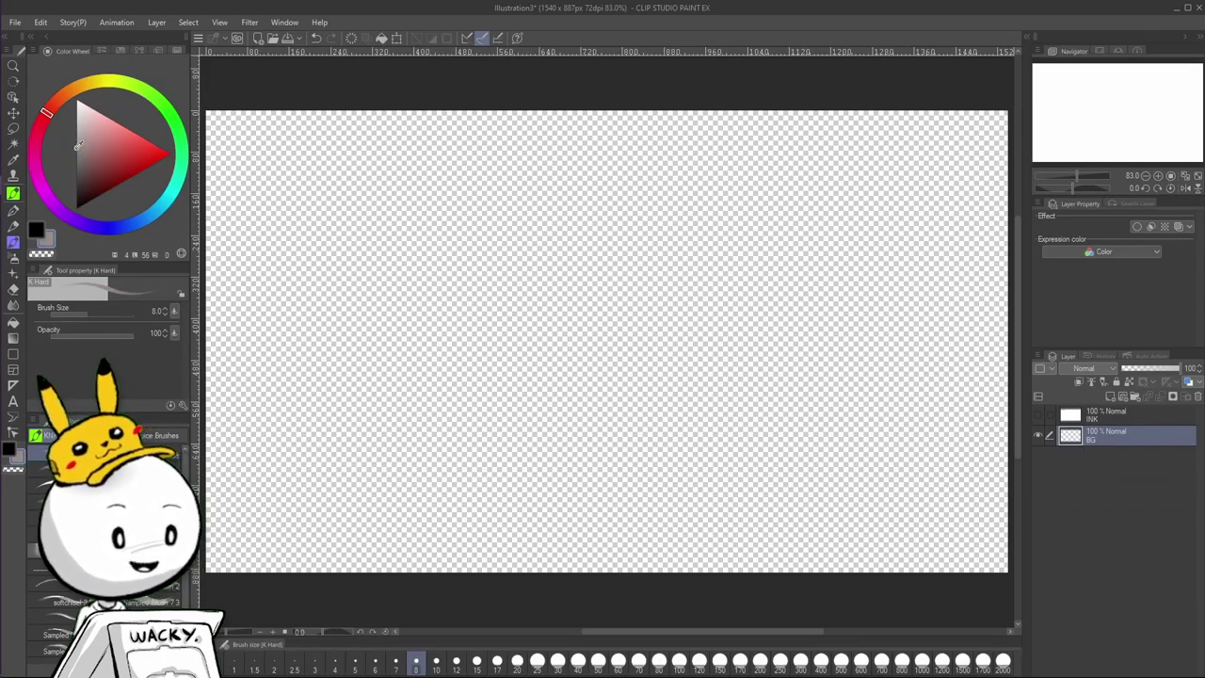
pyautogui.click(381, 40)
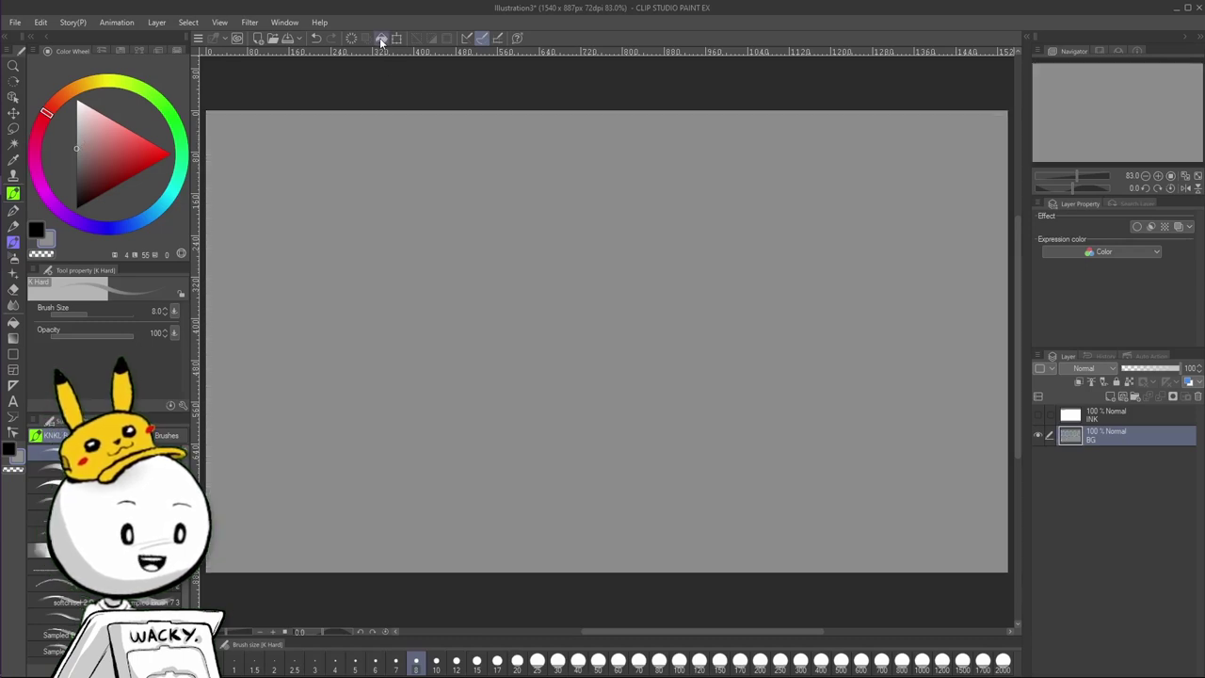
# Show the INK layer again and set its blending mode to Multiply.
pyautogui.click(1039, 416)
pyautogui.click(1074, 417)
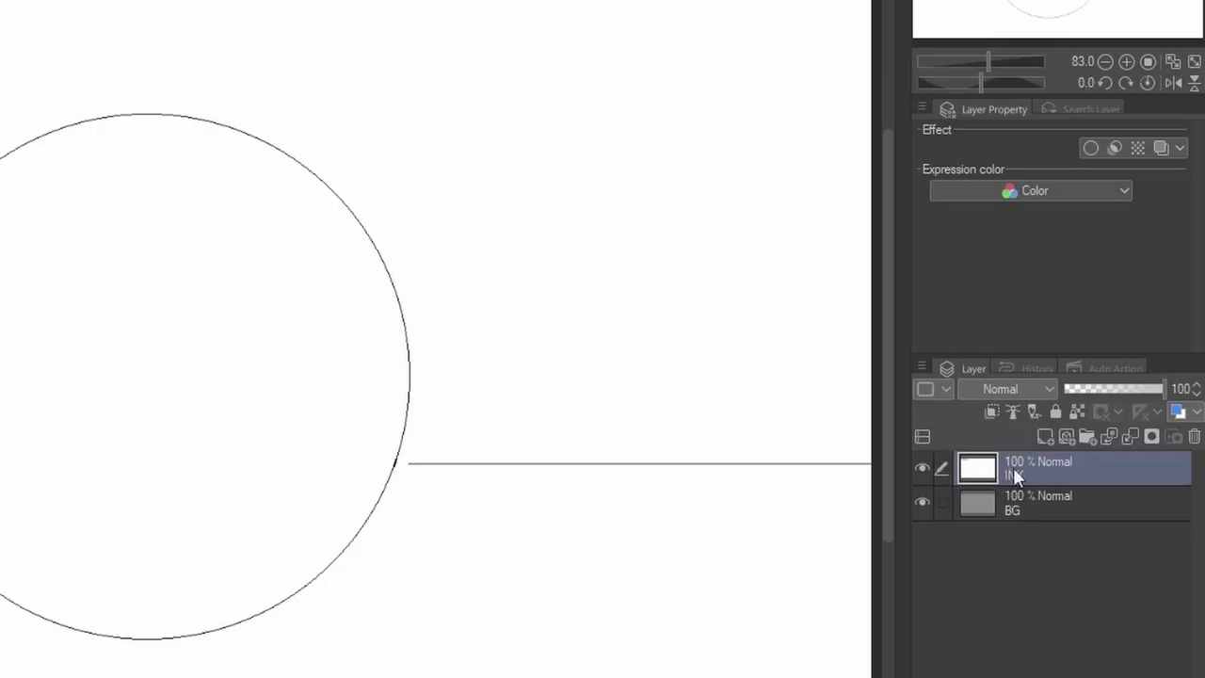
pyautogui.click(1005, 392)
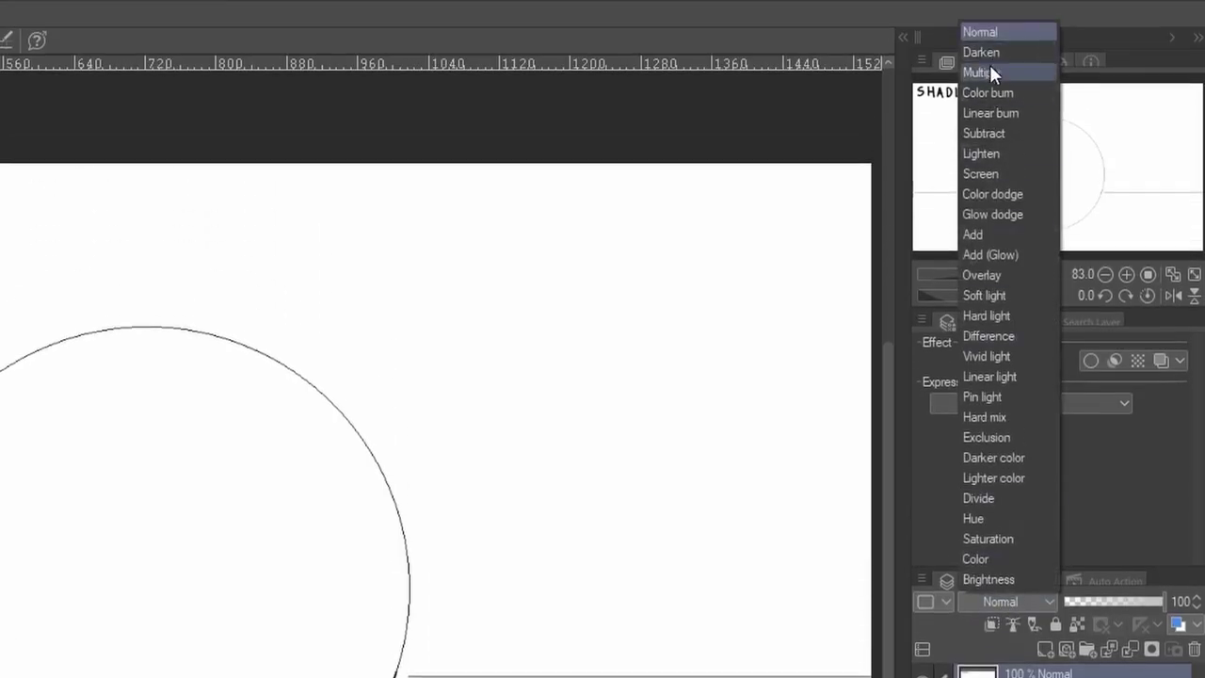
pyautogui.click(987, 68)
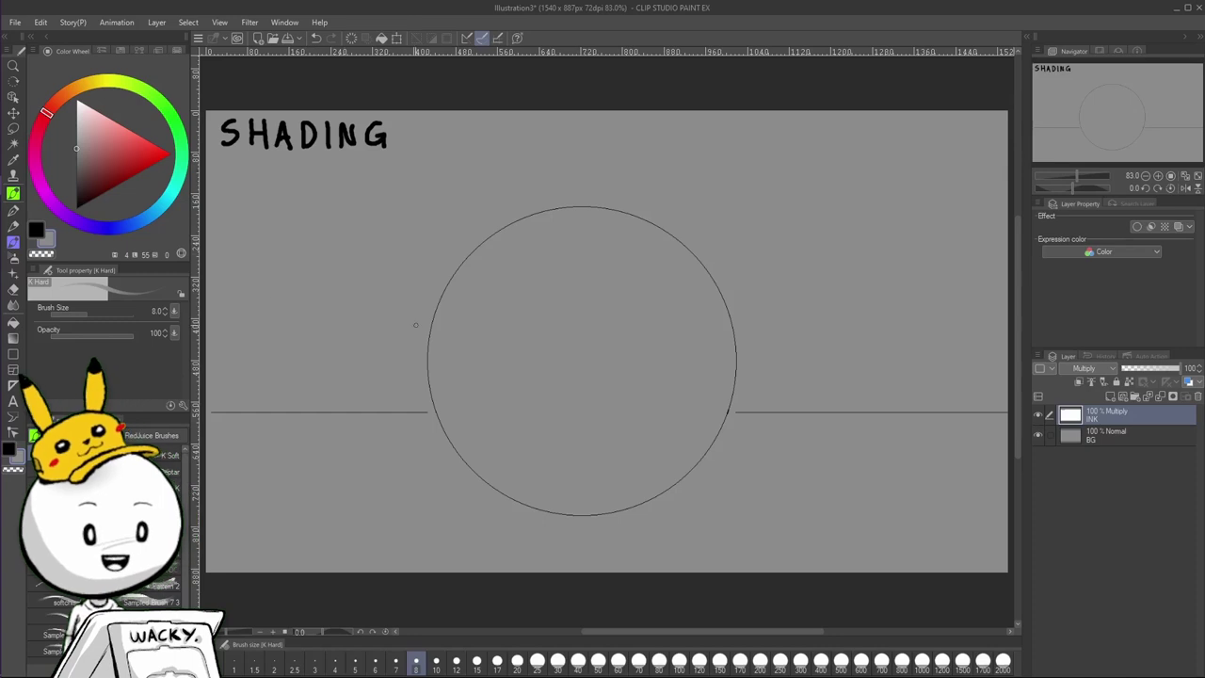
# Lock the INK and BG layers and add a new layer between them for painting with the Soft airbrush.
pyautogui.click(1106, 435)
pyautogui.click(1108, 396)
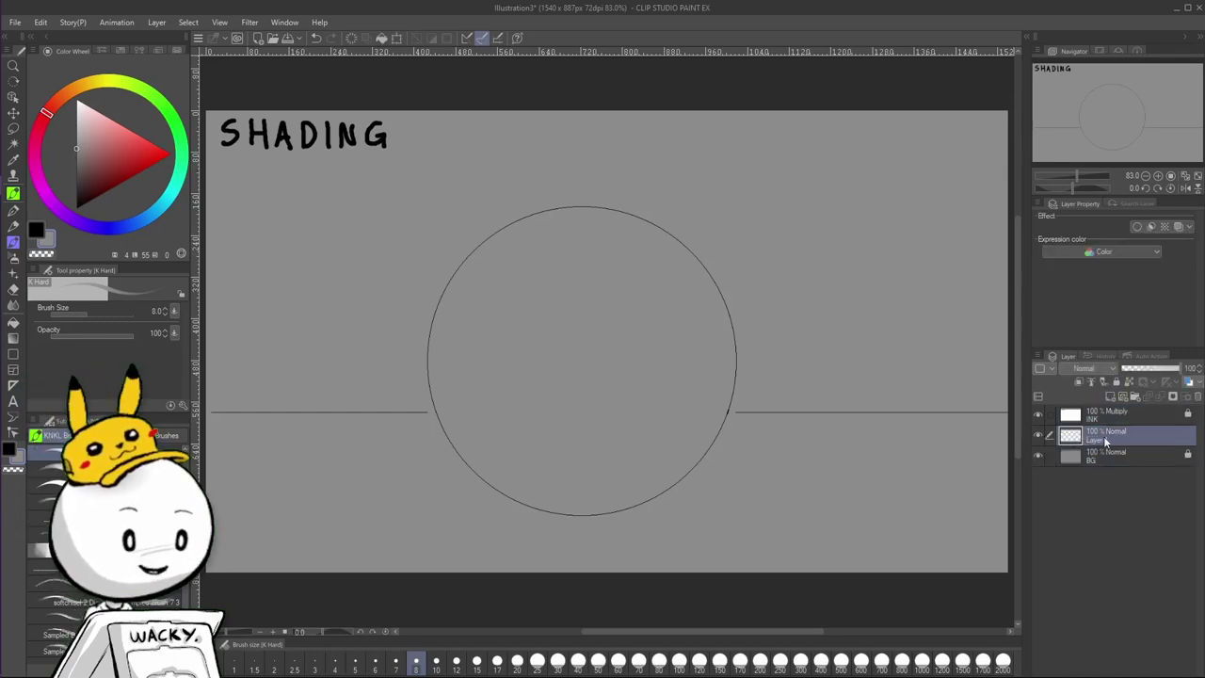
pyautogui.press('b')
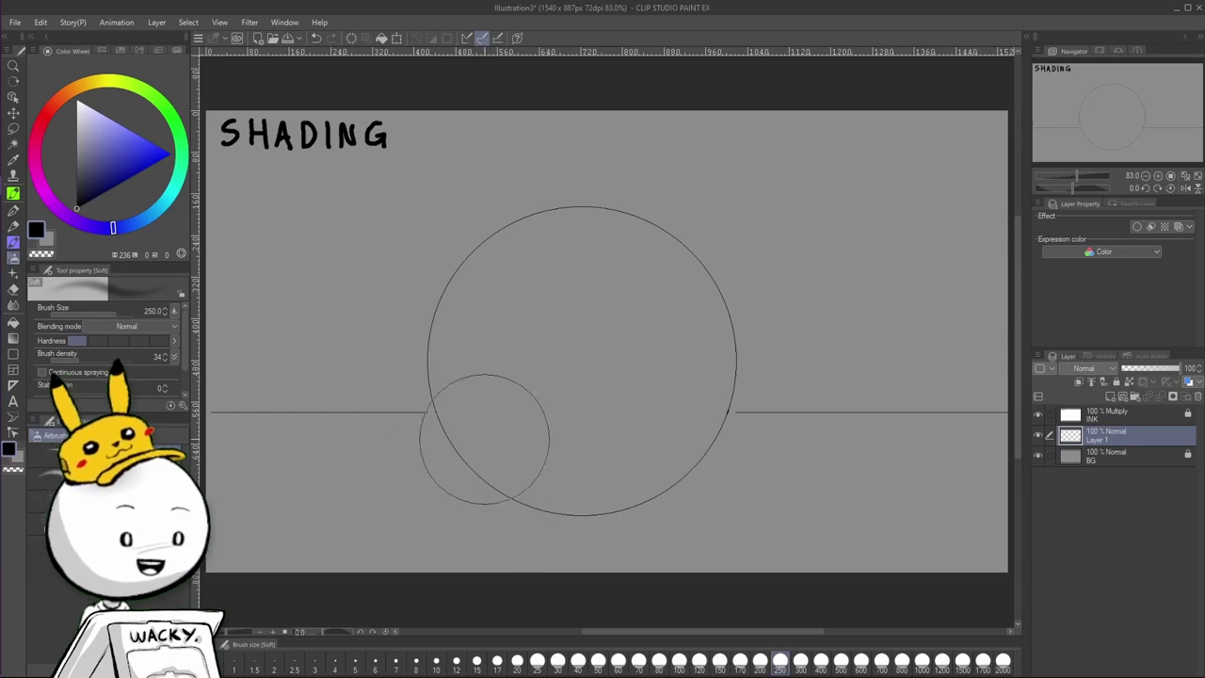
# Try a black crescent shadow along the circle's lower-left side with the Soft airbrush at size 250, and clear it.
pyautogui.moveTo(493, 194)
pyautogui.mouseDown()
pyautogui.moveTo(463, 344)
pyautogui.moveTo(530, 436)
pyautogui.moveTo(628, 470)
pyautogui.moveTo(497, 309)
pyautogui.moveTo(567, 420)
pyautogui.moveTo(636, 432)
pyautogui.moveTo(515, 274)
pyautogui.mouseUp()
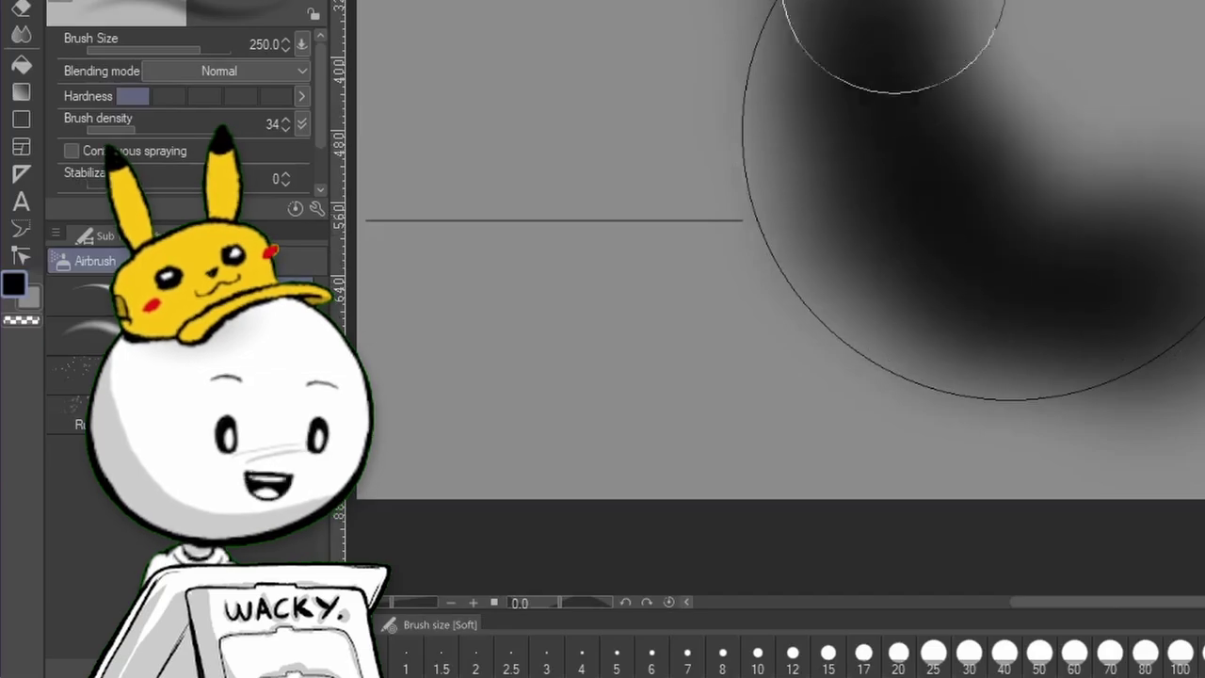
pyautogui.moveTo(894, 0); pyautogui.dragTo(873, 0)
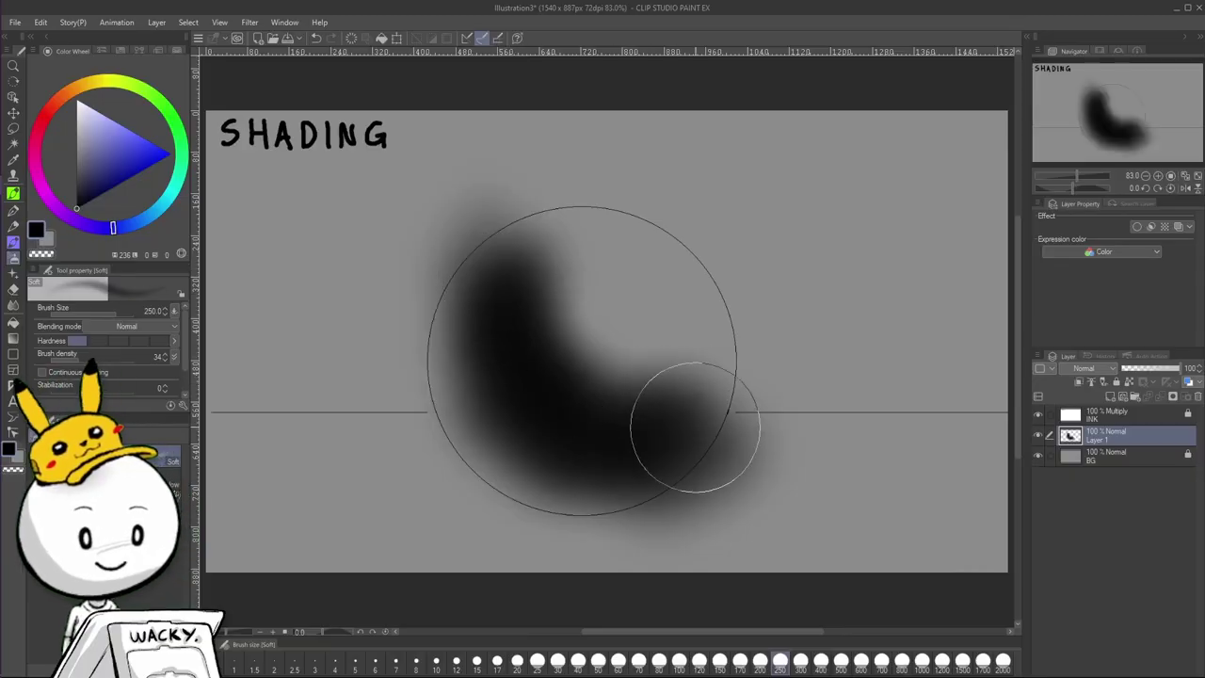
pyautogui.press('Delete')
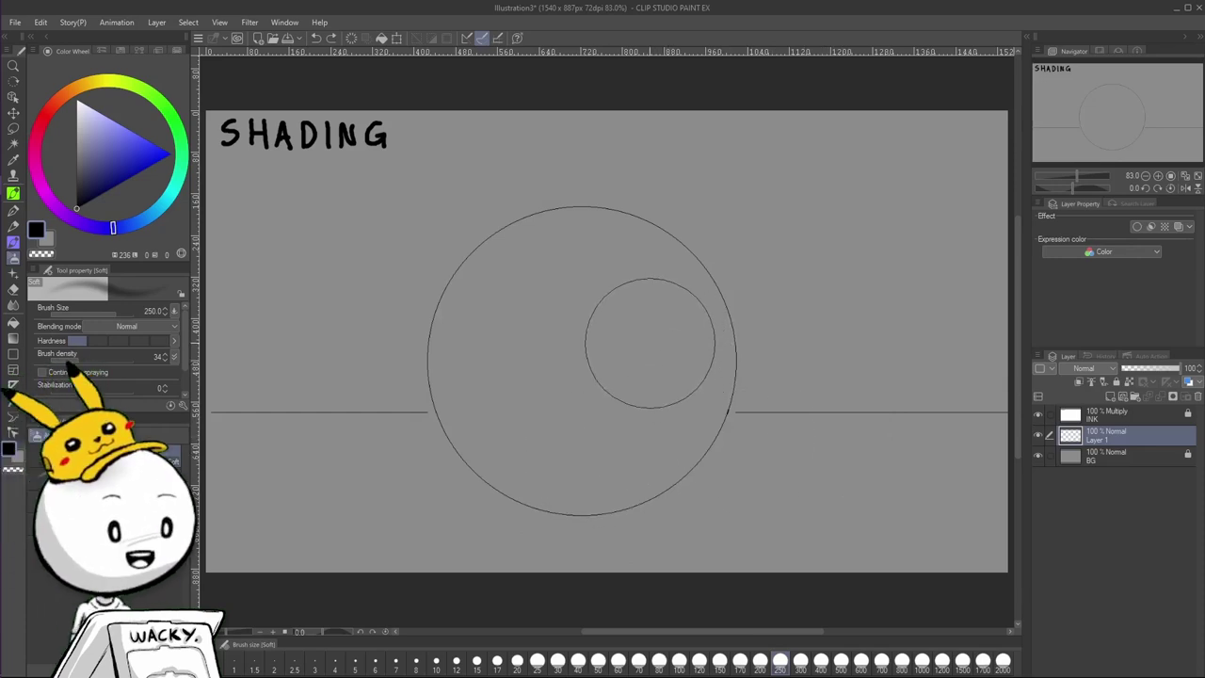
# Try faint, wide shading over the circle with the Soft airbrush at size 1000, and undo it.
pyautogui.press('[')
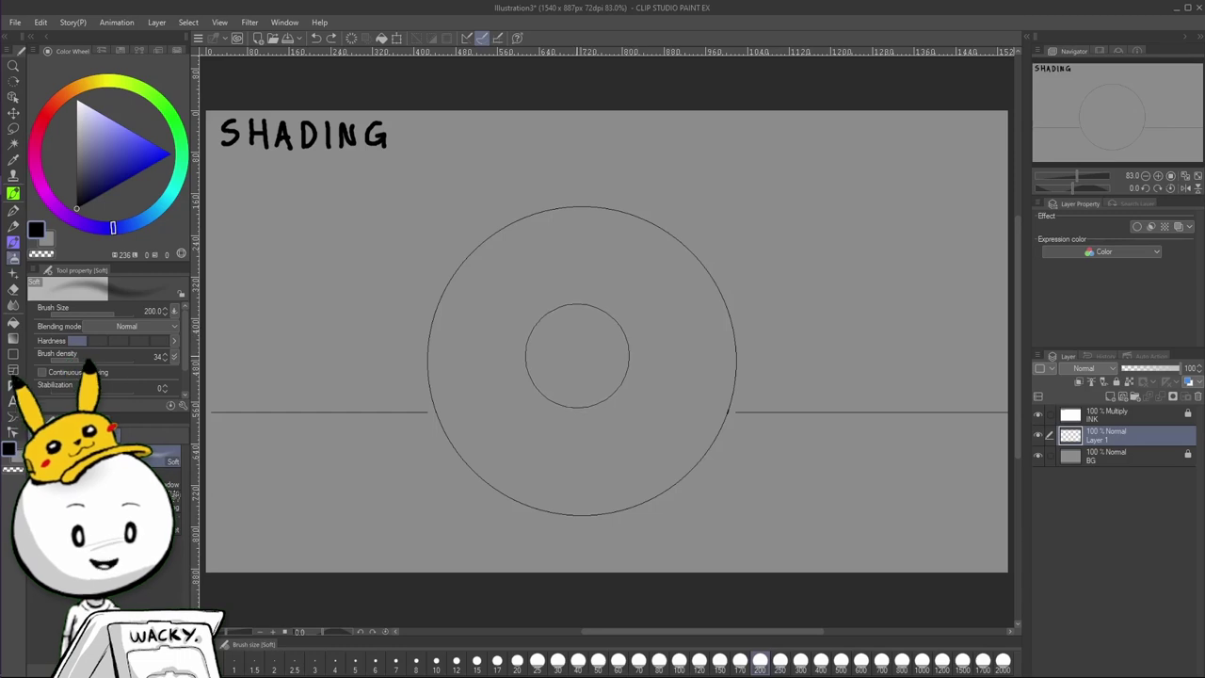
pyautogui.press(']')
pyautogui.press(']')
pyautogui.press(']')
pyautogui.press(']')
pyautogui.press(']')
pyautogui.press(']')
pyautogui.press(']')
pyautogui.press(']')
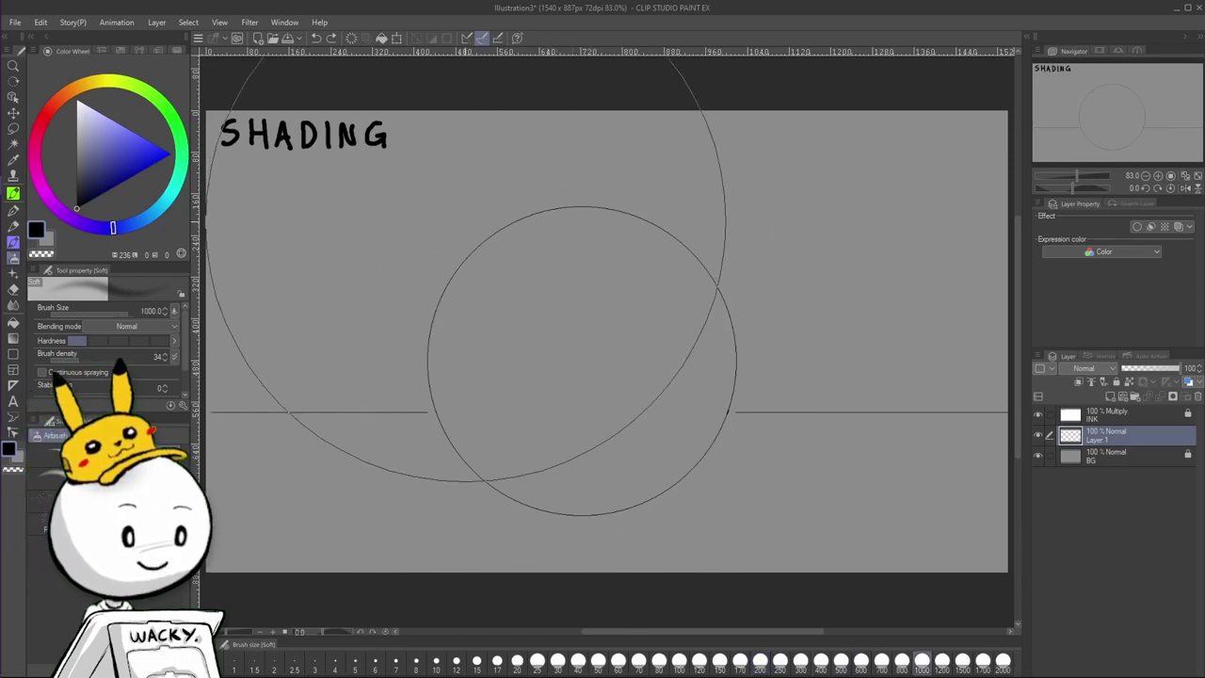
pyautogui.moveTo(448, 204)
pyautogui.mouseDown()
pyautogui.moveTo(602, 437)
pyautogui.moveTo(678, 455)
pyautogui.moveTo(519, 175)
pyautogui.mouseUp()
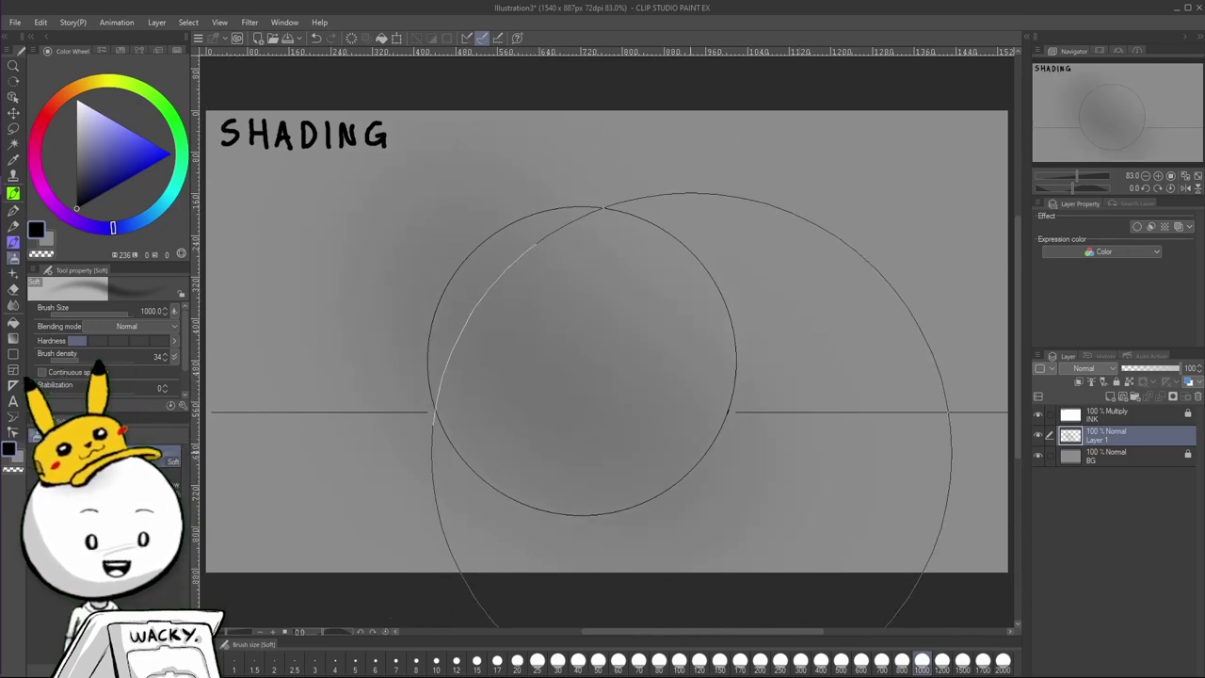
pyautogui.hotkey('ctrl', 'z')
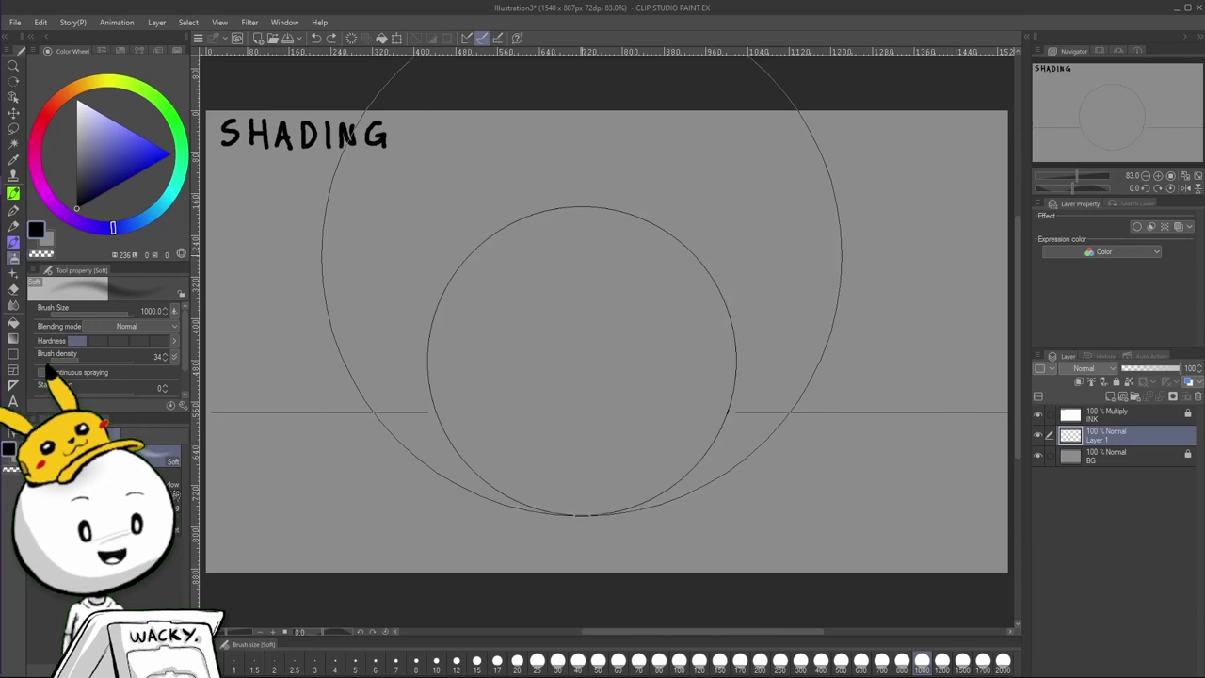
# Sketch a small sun and a block arrow pointing at the circle from its upper left with a much smaller airbrush.
pyautogui.press('[')
pyautogui.press('[')
pyautogui.press('[')
pyautogui.press('[')
pyautogui.press('[')
pyautogui.press('[')
pyautogui.press('[')
pyautogui.press('[')
pyautogui.press('[')
pyautogui.press('[')
pyautogui.press('[')
pyautogui.press('[')
pyautogui.press('[')
pyautogui.press('[')
pyautogui.press('[')
pyautogui.press('[')
pyautogui.press('[')
pyautogui.press('[')
pyautogui.press('[')
pyautogui.press('[')
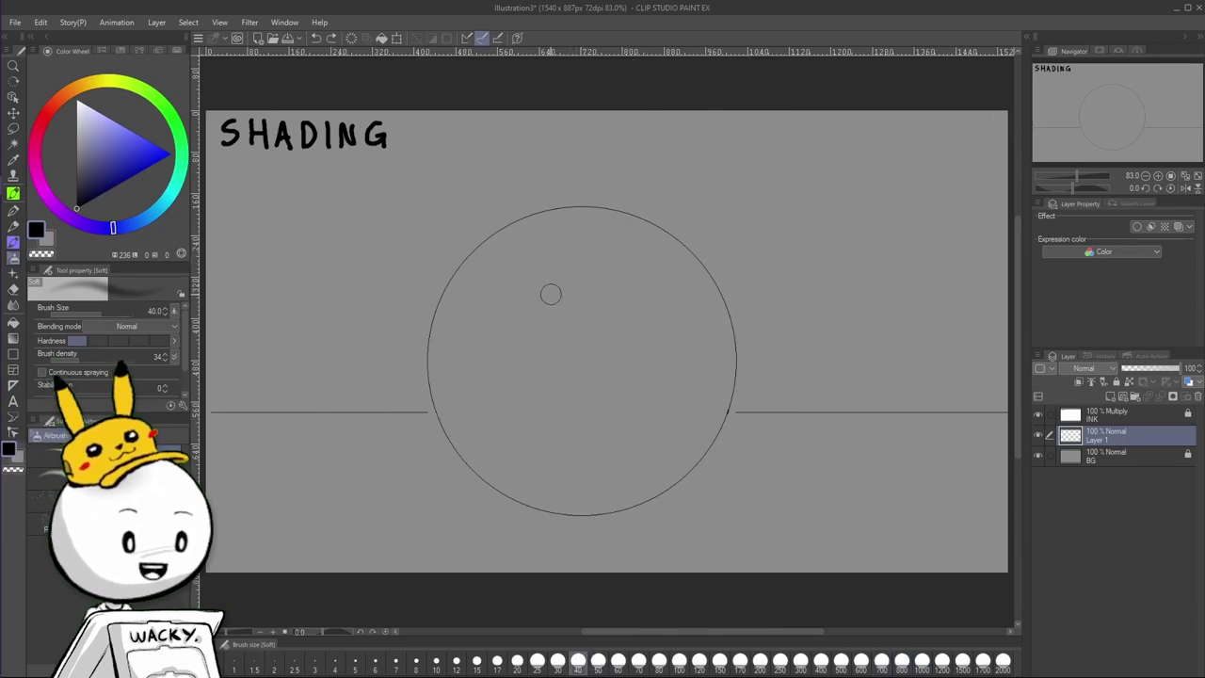
pyautogui.press('[')
pyautogui.press('[')
pyautogui.press('[')
pyautogui.press('[')
pyautogui.press('[')
pyautogui.moveTo(491, 268)
pyautogui.mouseDown()
pyautogui.moveTo(494, 342)
pyautogui.moveTo(587, 444)
pyautogui.moveTo(490, 275)
pyautogui.moveTo(582, 450)
pyautogui.moveTo(482, 275)
pyautogui.moveTo(539, 407)
pyautogui.mouseUp()
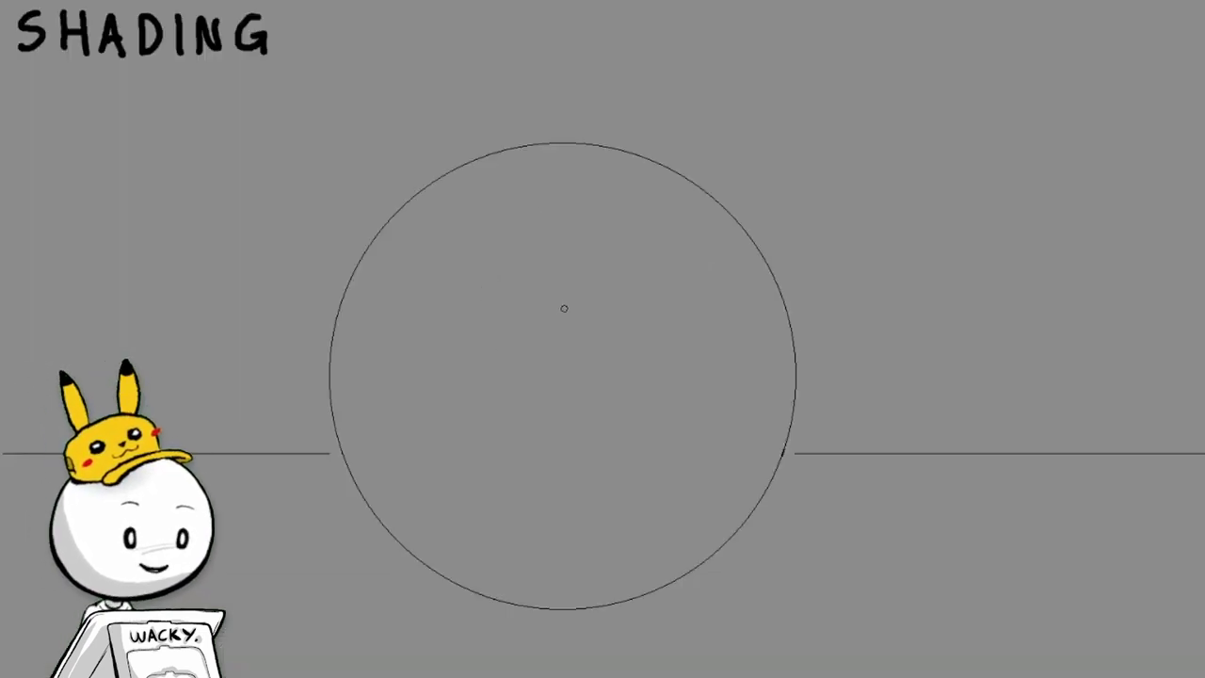
pyautogui.moveTo(195, 111)
pyautogui.mouseDown()
pyautogui.moveTo(162, 191)
pyautogui.moveTo(244, 140)
pyautogui.moveTo(226, 227)
pyautogui.mouseUp()
pyautogui.moveTo(289, 129)
pyautogui.mouseDown()
pyautogui.moveTo(220, 249)
pyautogui.moveTo(337, 239)
pyautogui.mouseUp()
pyautogui.moveTo(290, 133); pyautogui.dragTo(337, 236)
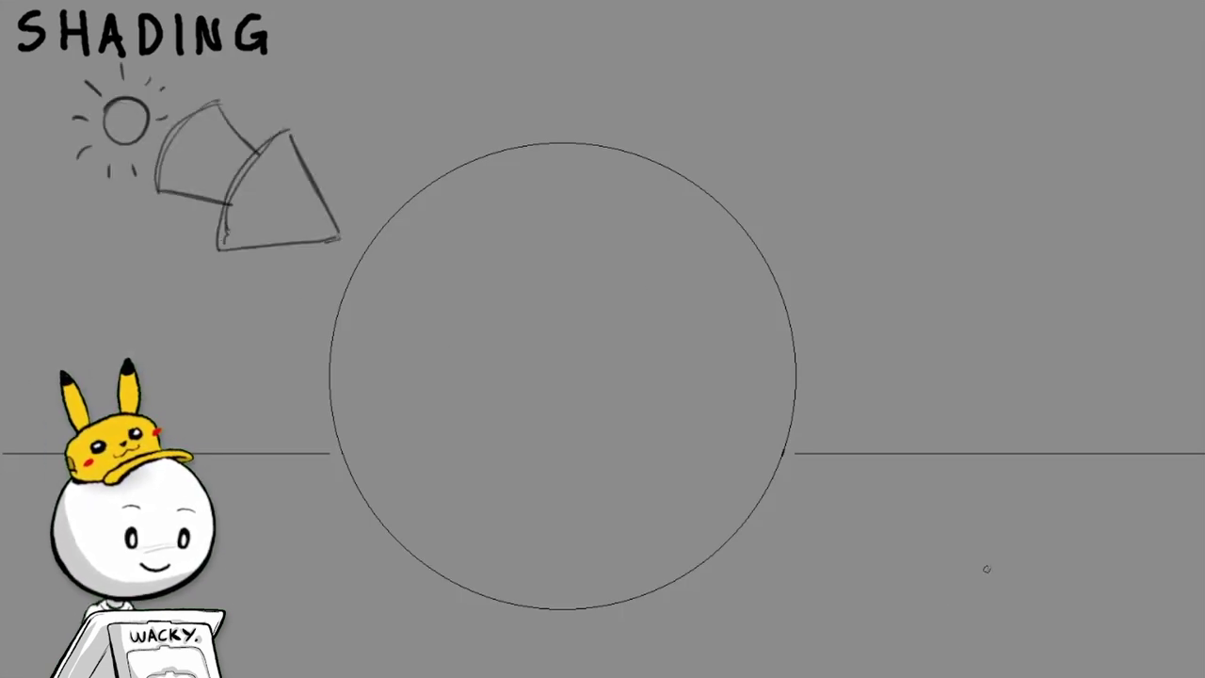
# Sketch a second, cylindrical block arrow pointing at the circle from its lower right.
pyautogui.moveTo(987, 569); pyautogui.dragTo(980, 565)
pyautogui.moveTo(1042, 529); pyautogui.dragTo(919, 520)
pyautogui.moveTo(957, 640); pyautogui.dragTo(894, 570)
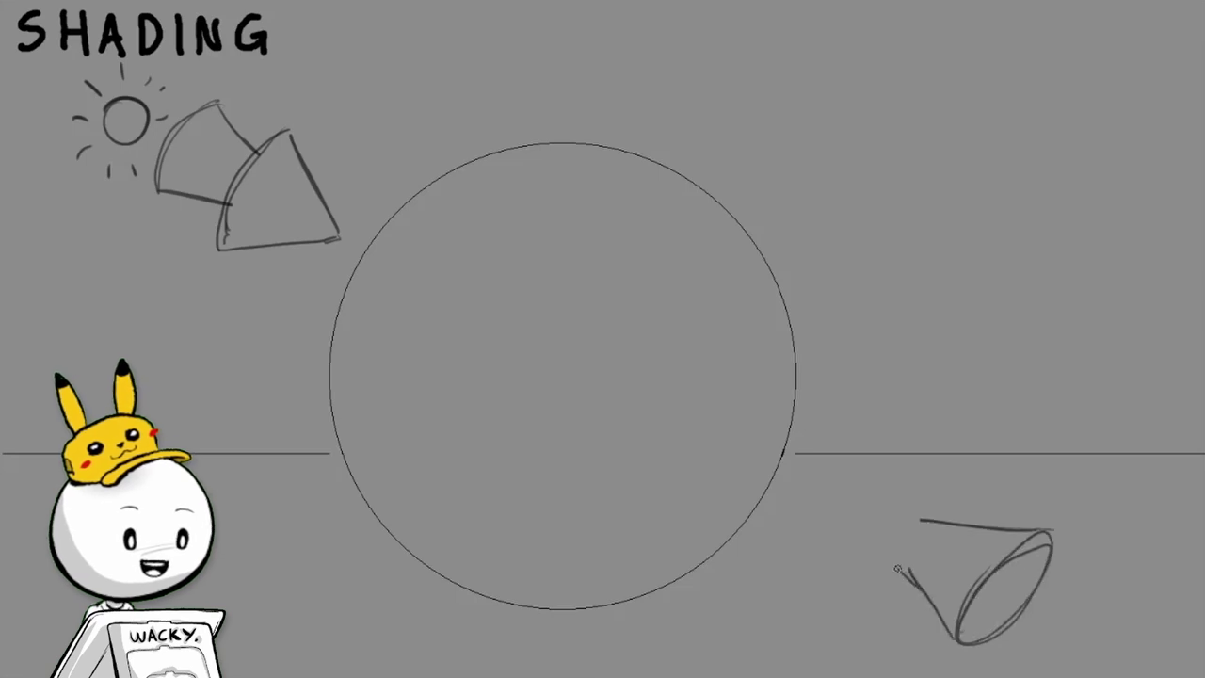
pyautogui.moveTo(919, 519); pyautogui.dragTo(896, 574)
pyautogui.moveTo(942, 520)
pyautogui.mouseDown()
pyautogui.moveTo(957, 471)
pyautogui.moveTo(882, 511)
pyautogui.mouseUp()
pyautogui.moveTo(801, 491)
pyautogui.mouseDown()
pyautogui.moveTo(860, 602)
pyautogui.moveTo(957, 475)
pyautogui.mouseUp()
pyautogui.moveTo(800, 491); pyautogui.dragTo(864, 603)
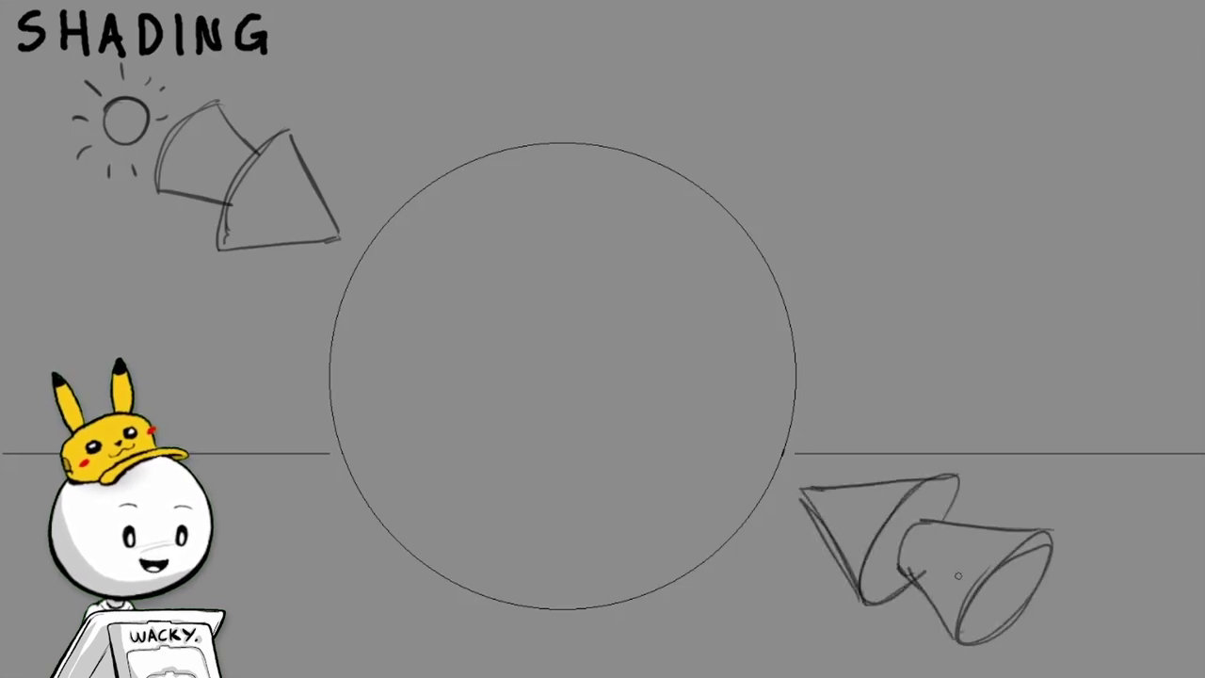
# Sketch a sun with rays behind the lower-right arrow, and clear all the light-direction sketches.
pyautogui.moveTo(1092, 603); pyautogui.dragTo(1094, 604)
pyautogui.moveTo(1092, 544); pyautogui.dragTo(1094, 582)
pyautogui.moveTo(1058, 576); pyautogui.dragTo(1073, 593)
pyautogui.moveTo(1032, 622); pyautogui.dragTo(1049, 624)
pyautogui.moveTo(1054, 653); pyautogui.dragTo(1045, 664)
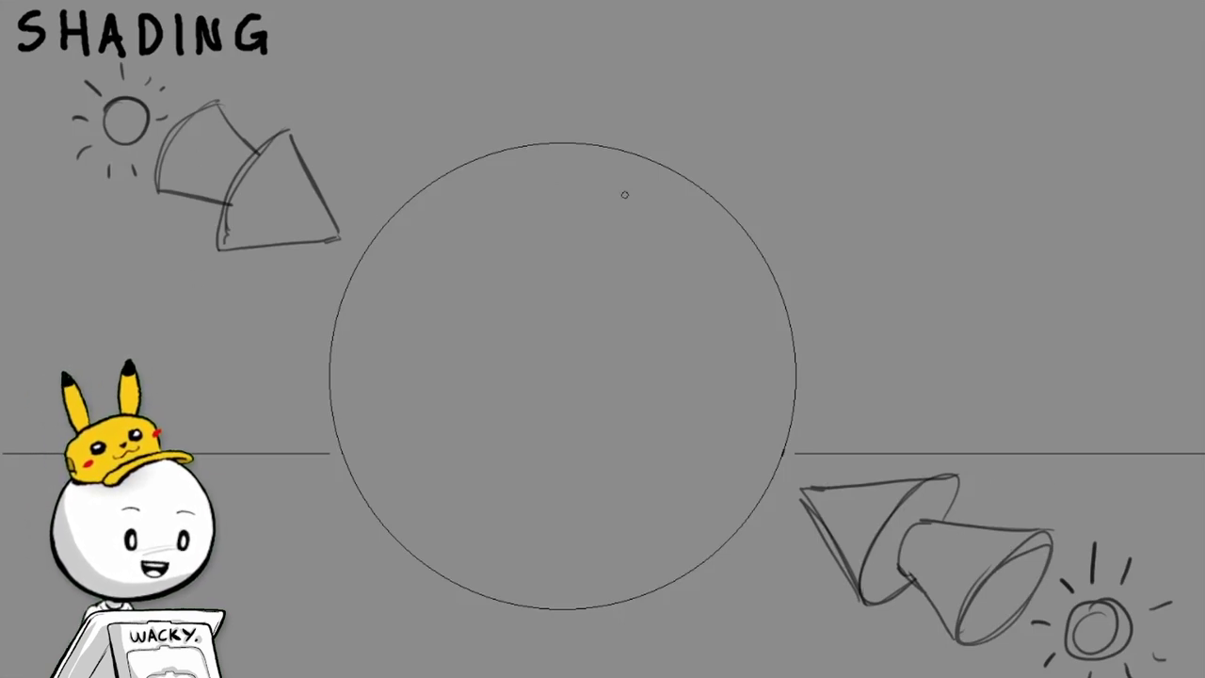
pyautogui.press('Delete')
# Sketch a 3D arrow pointing at the circle from its upper right with K Hard at size 8, and add a layer for the shading.
pyautogui.moveTo(750, 192)
pyautogui.mouseDown()
pyautogui.moveTo(788, 94)
pyautogui.moveTo(751, 191)
pyautogui.mouseUp()
pyautogui.moveTo(750, 191)
pyautogui.mouseDown()
pyautogui.moveTo(866, 180)
pyautogui.moveTo(754, 191)
pyautogui.mouseUp()
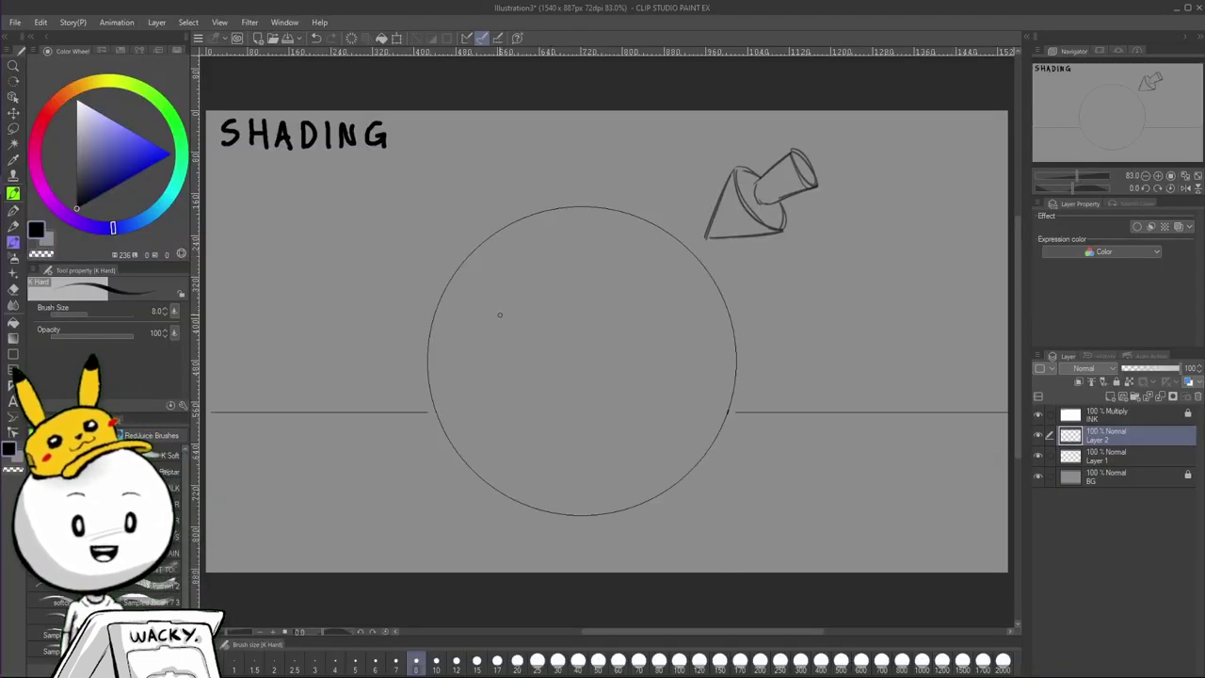
# Make an elliptical selection the size of the circle and align it with the circle's outline.
pyautogui.click(13, 131)
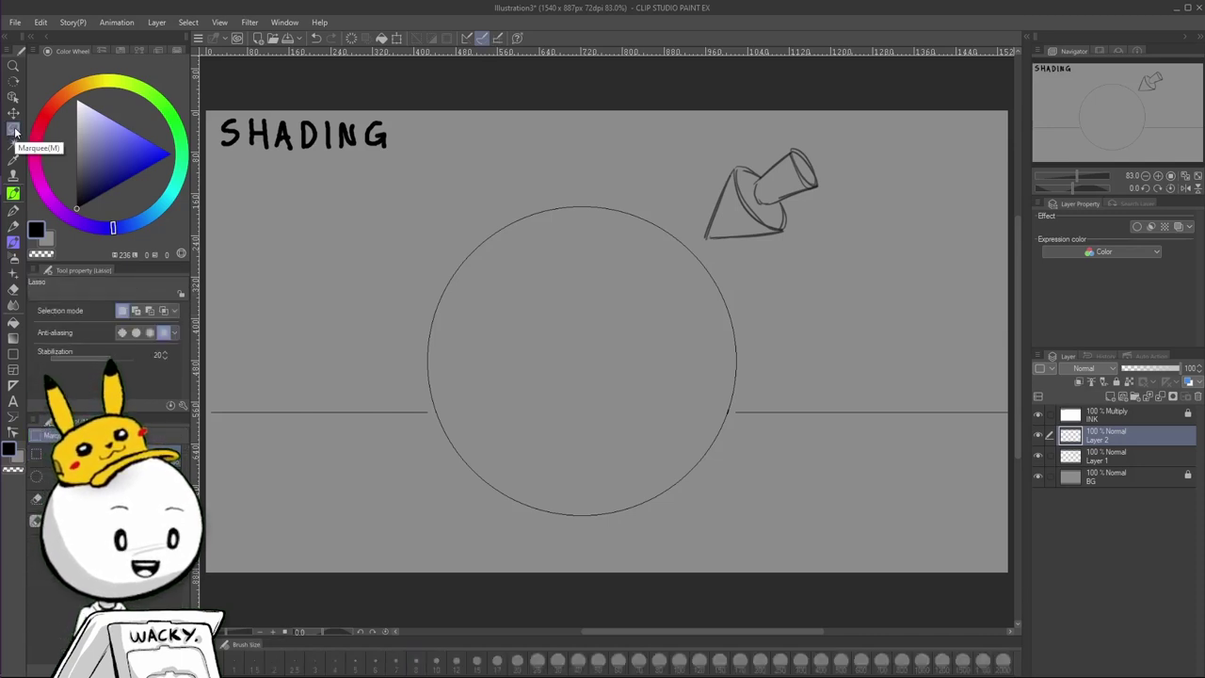
pyautogui.click(38, 476)
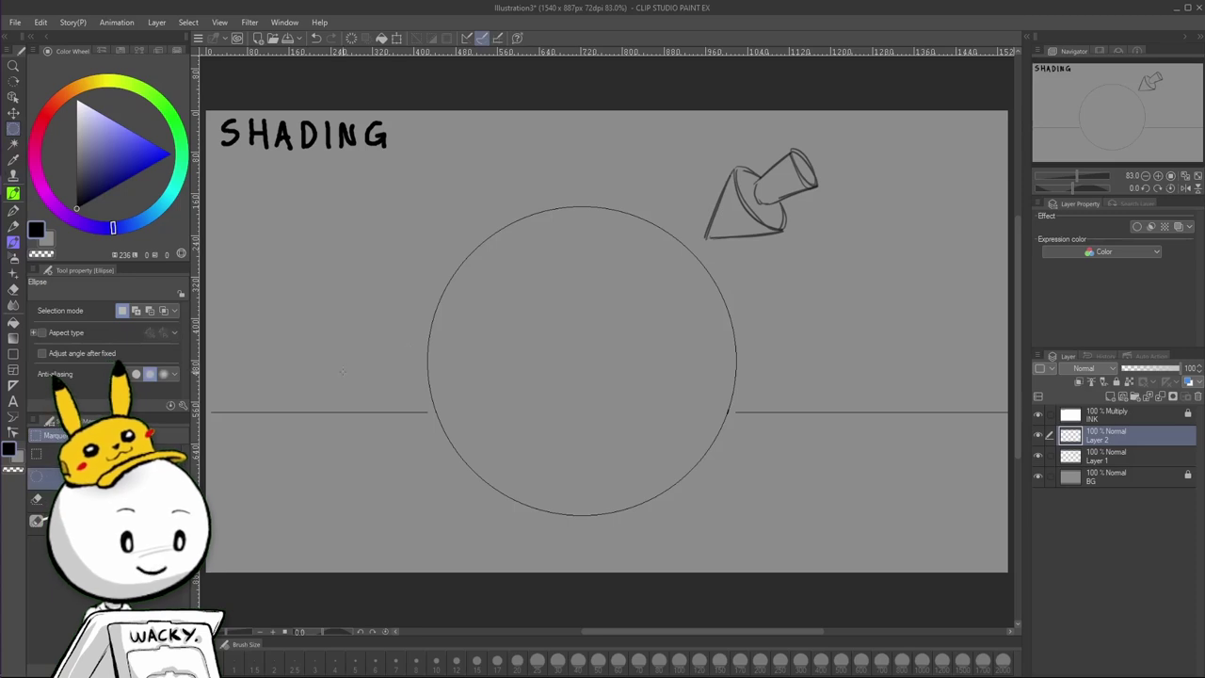
pyautogui.moveTo(430, 199); pyautogui.dragTo(745, 509)
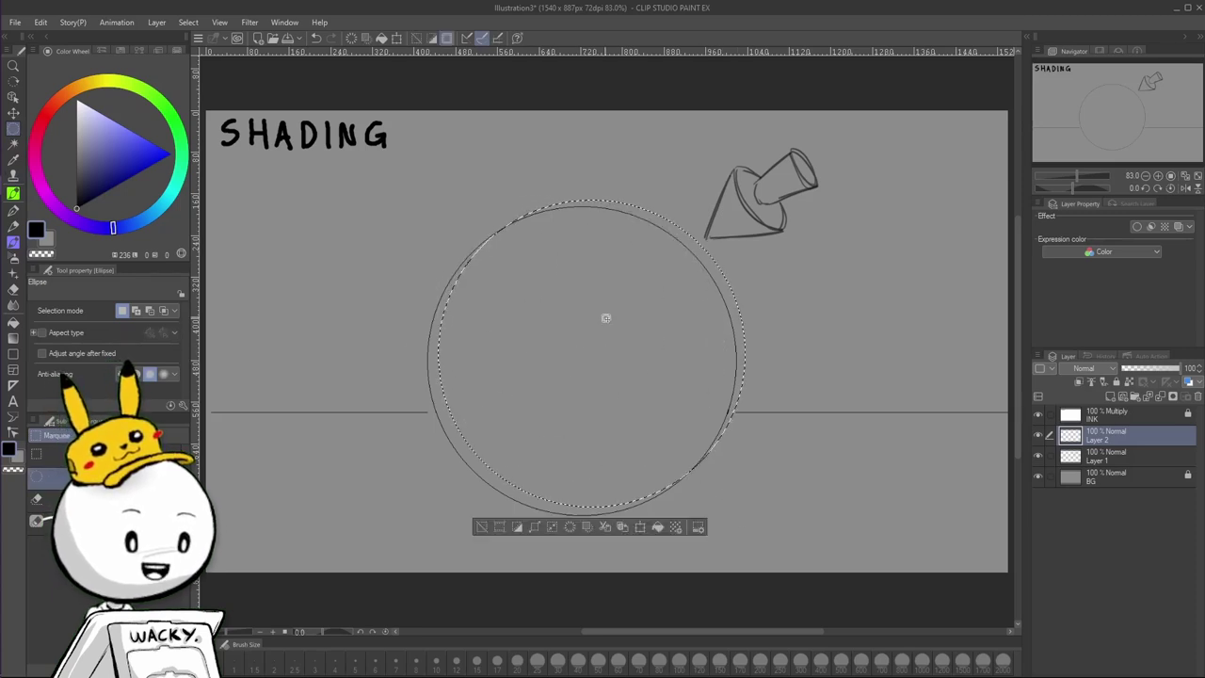
pyautogui.moveTo(613, 319); pyautogui.dragTo(605, 325)
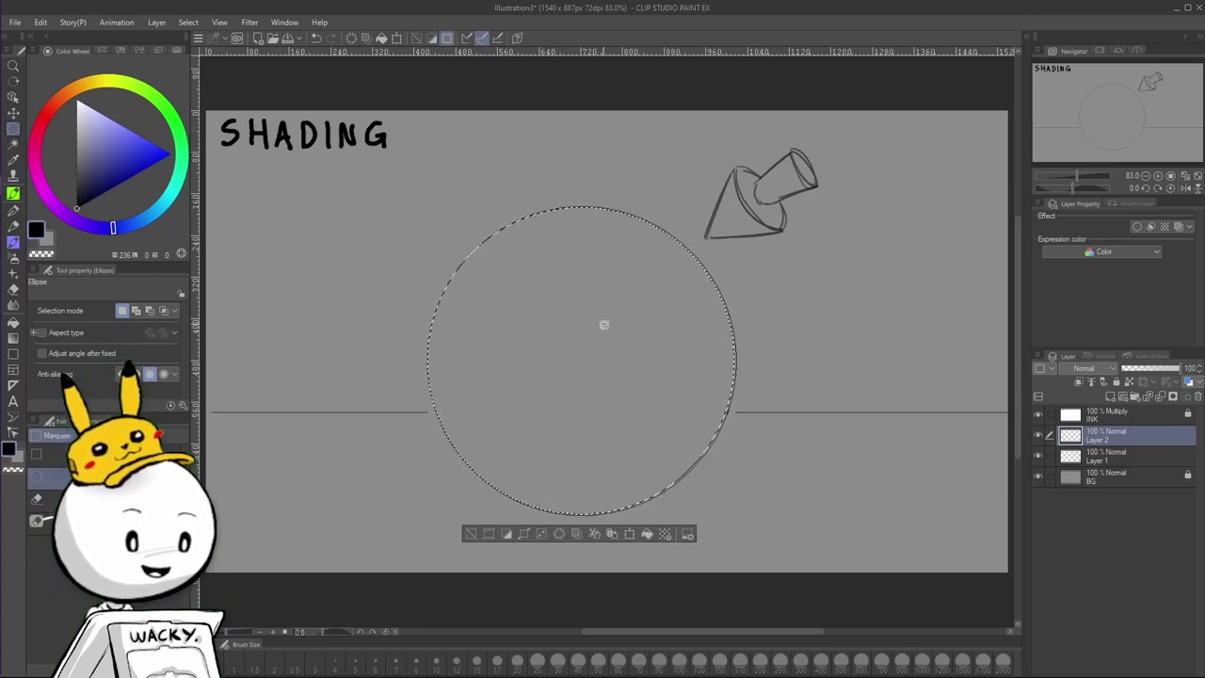
# Try broad black shading across the lower-left half of the selected circle with the Soft airbrush at size 200, and undo it.
pyautogui.press('b')
pyautogui.moveTo(509, 240)
pyautogui.mouseDown()
pyautogui.moveTo(475, 317)
pyautogui.moveTo(505, 368)
pyautogui.moveTo(575, 430)
pyautogui.moveTo(672, 462)
pyautogui.moveTo(812, 480)
pyautogui.mouseUp()
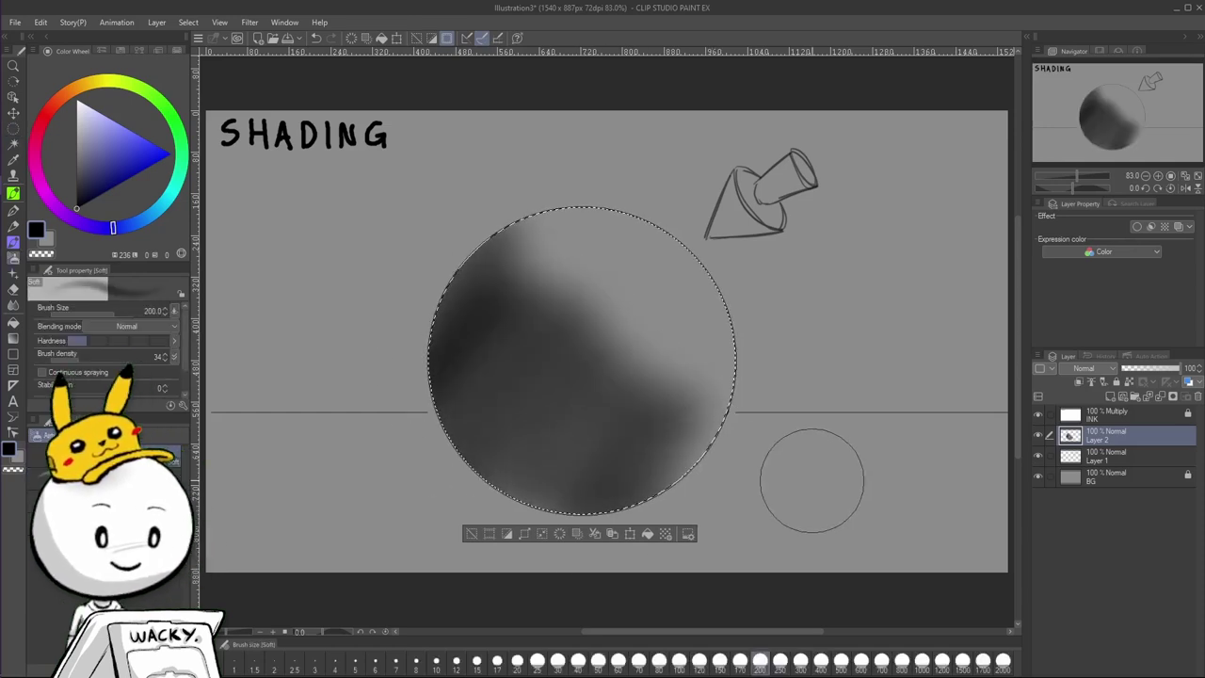
pyautogui.hotkey('ctrl', 'z')
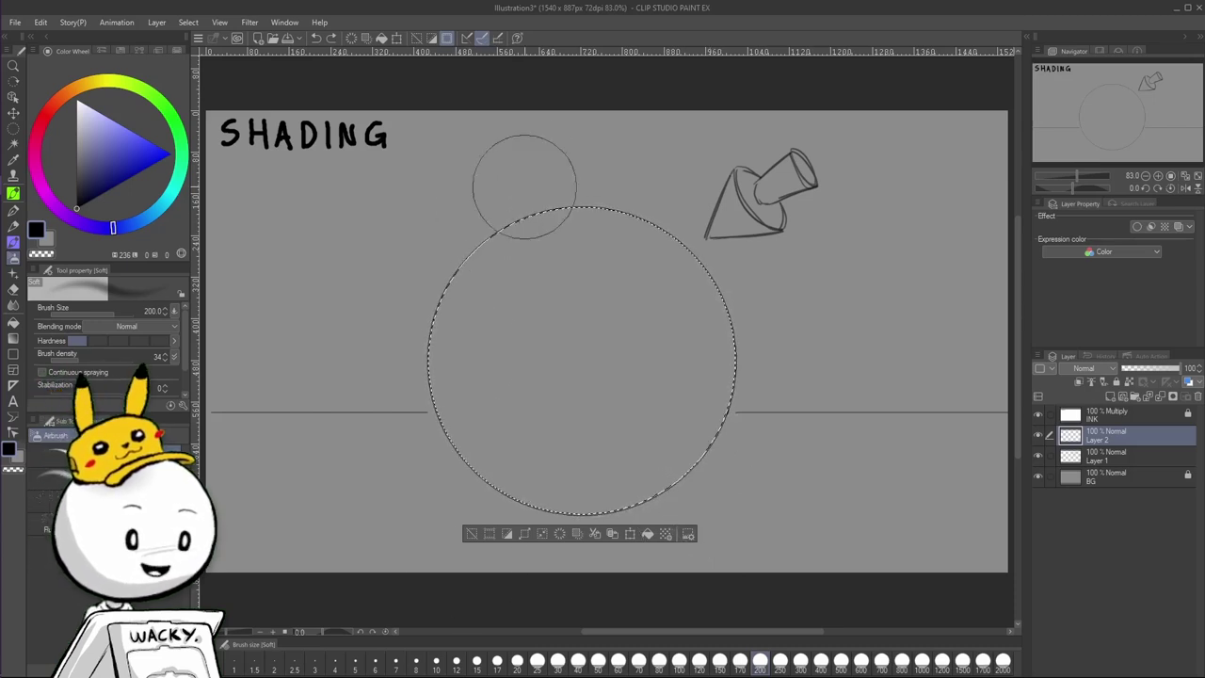
pyautogui.moveTo(484, 180)
pyautogui.mouseDown()
pyautogui.moveTo(453, 336)
pyautogui.moveTo(783, 399)
pyautogui.moveTo(499, 209)
pyautogui.moveTo(626, 480)
pyautogui.moveTo(461, 247)
pyautogui.moveTo(636, 497)
pyautogui.moveTo(433, 463)
pyautogui.moveTo(420, 321)
pyautogui.moveTo(739, 481)
pyautogui.moveTo(794, 479)
pyautogui.mouseUp()
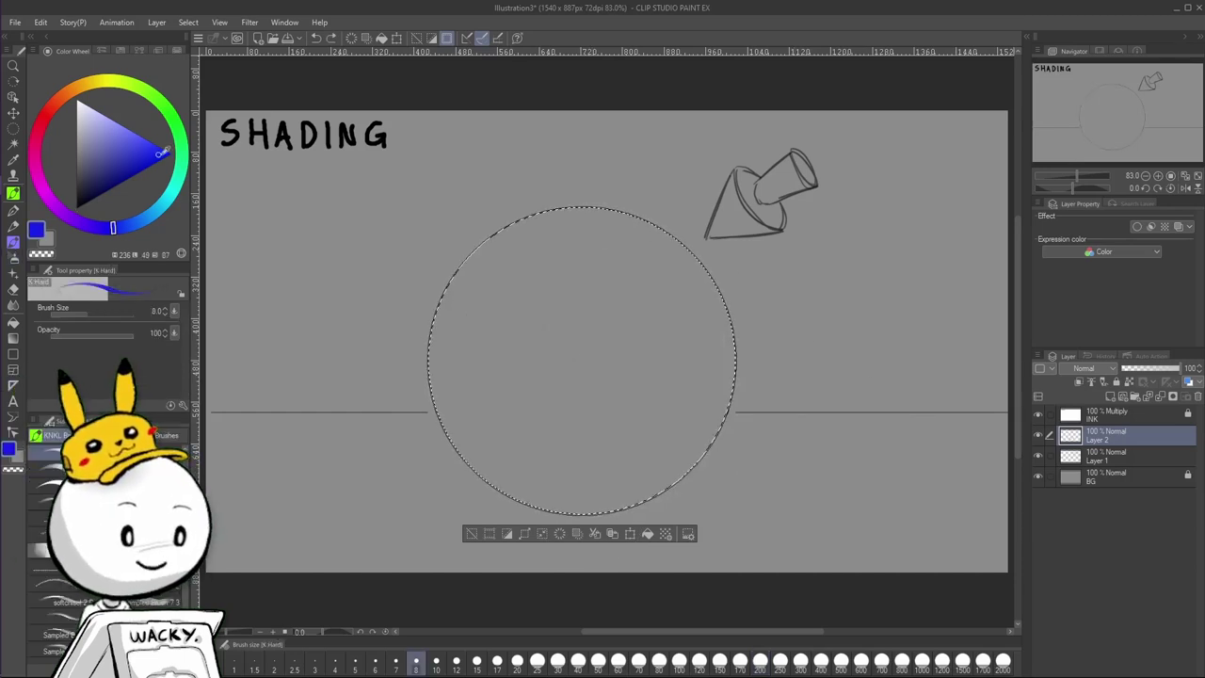
# Outline a crescent core-shadow area inside the circle's lower-left side in pure blue with K Hard at size 8, and clear it.
pyautogui.moveTo(160, 153); pyautogui.dragTo(171, 153)
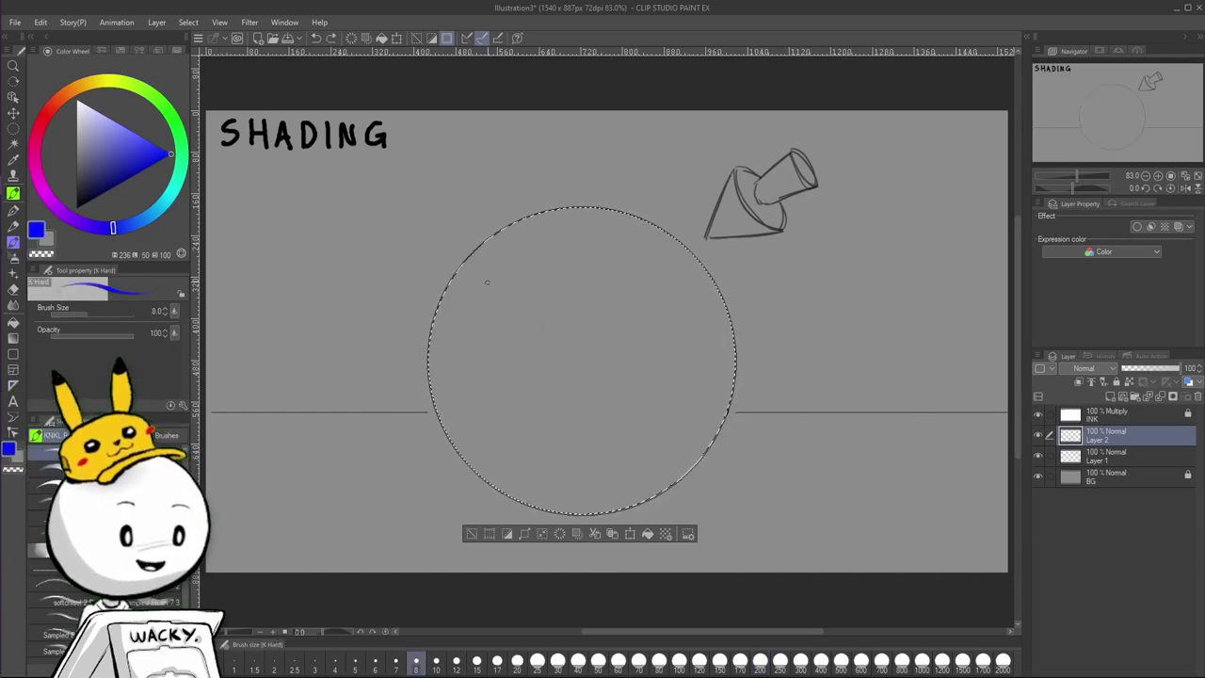
pyautogui.moveTo(499, 256); pyautogui.dragTo(474, 293)
pyautogui.moveTo(480, 424)
pyautogui.mouseDown()
pyautogui.moveTo(533, 476)
pyautogui.moveTo(566, 485)
pyautogui.moveTo(652, 470)
pyautogui.moveTo(679, 425)
pyautogui.moveTo(668, 410)
pyautogui.moveTo(572, 401)
pyautogui.moveTo(525, 368)
pyautogui.moveTo(504, 320)
pyautogui.moveTo(485, 267)
pyautogui.mouseUp()
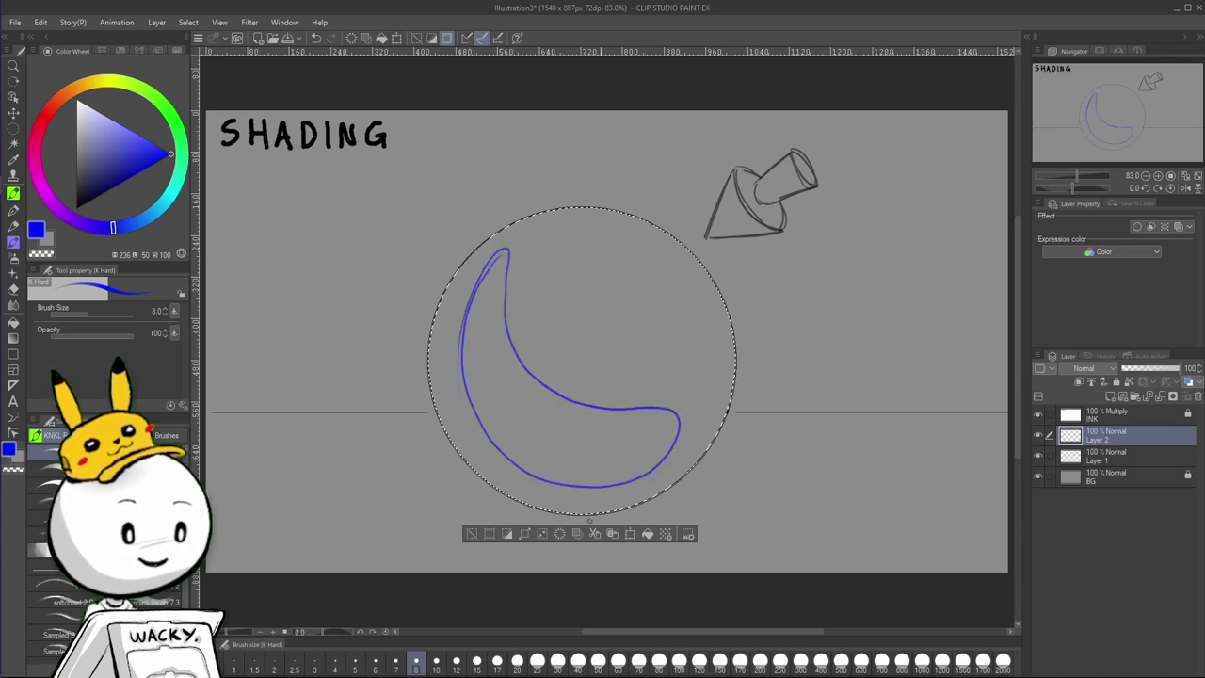
pyautogui.press('Delete')
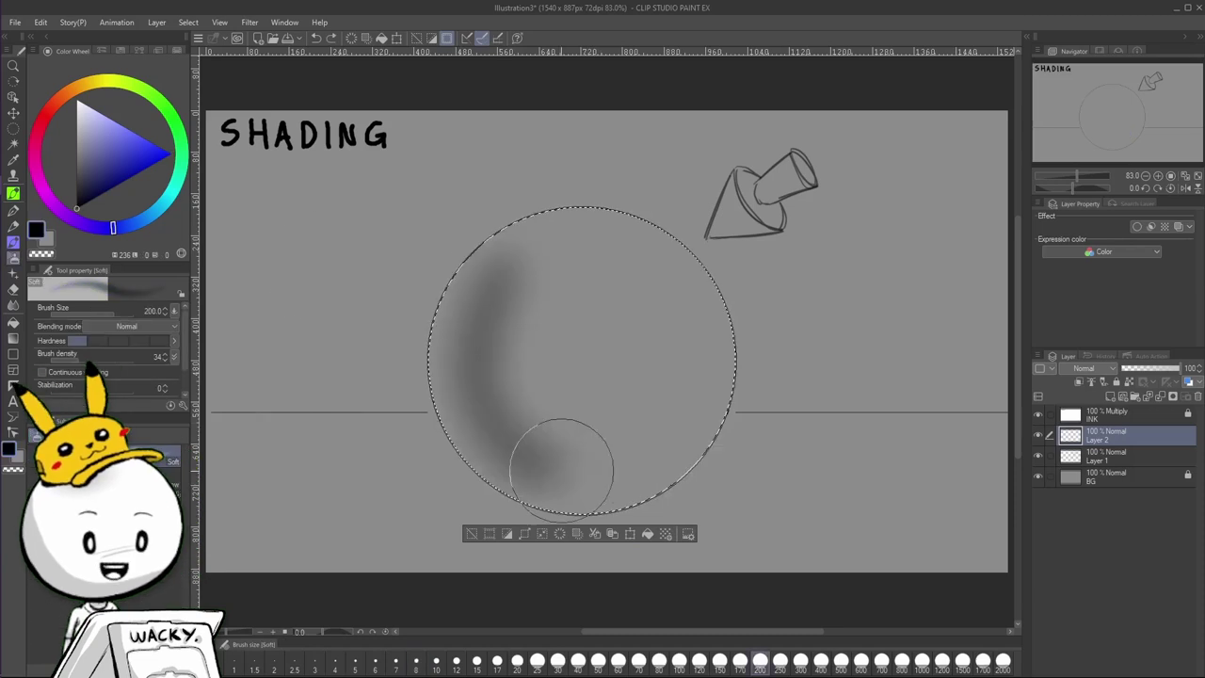
# Paint a black crescent shadow inside the circle's lower-left side with the Soft airbrush at size 200, and soften its inner edge with transparent colour at size 300.
pyautogui.moveTo(561, 471)
pyautogui.mouseDown()
pyautogui.moveTo(552, 347)
pyautogui.moveTo(508, 268)
pyautogui.mouseUp()
pyautogui.click(40, 253)
pyautogui.moveTo(640, 386); pyautogui.dragTo(552, 283)
pyautogui.click(800, 662)
pyautogui.moveTo(716, 396); pyautogui.dragTo(565, 193)
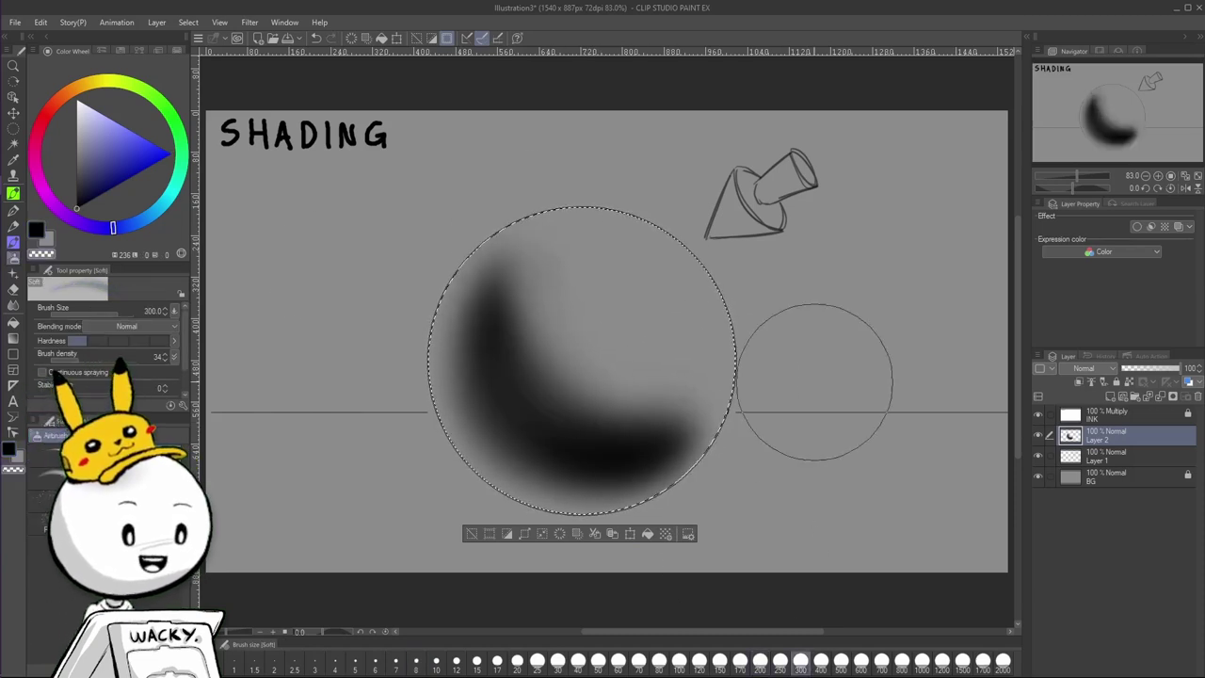
# Build up the crescent shadow in black at size 300 and fade its edges again with transparent colour.
pyautogui.press('c')
pyautogui.moveTo(608, 401); pyautogui.dragTo(481, 282)
pyautogui.press('c')
pyautogui.moveTo(693, 311)
pyautogui.mouseDown()
pyautogui.moveTo(627, 390)
pyautogui.moveTo(417, 349)
pyautogui.mouseUp()
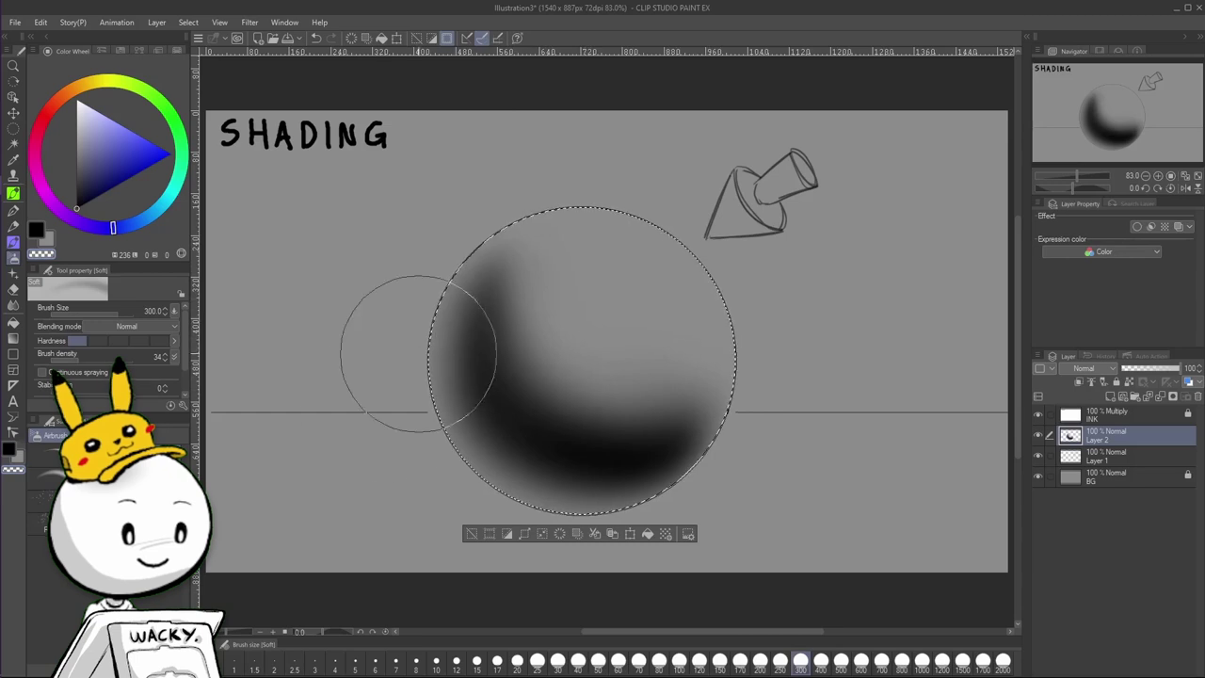
# Refine the crescent shadow's upper and right ends with the Soft airbrush at sizes 120 and 250.
pyautogui.press('c')
pyautogui.click(699, 662)
pyautogui.moveTo(527, 253); pyautogui.dragTo(509, 404)
pyautogui.click(780, 662)
pyautogui.moveTo(645, 431)
pyautogui.mouseDown()
pyautogui.moveTo(722, 302)
pyautogui.moveTo(573, 349)
pyautogui.moveTo(526, 346)
pyautogui.moveTo(577, 265)
pyautogui.moveTo(725, 241)
pyautogui.moveTo(610, 331)
pyautogui.moveTo(766, 417)
pyautogui.mouseUp()
# Shade a soft halftone around the sphere in black with the Soft airbrush at size 400, leaving a lighter area at its upper right.
pyautogui.press('c')
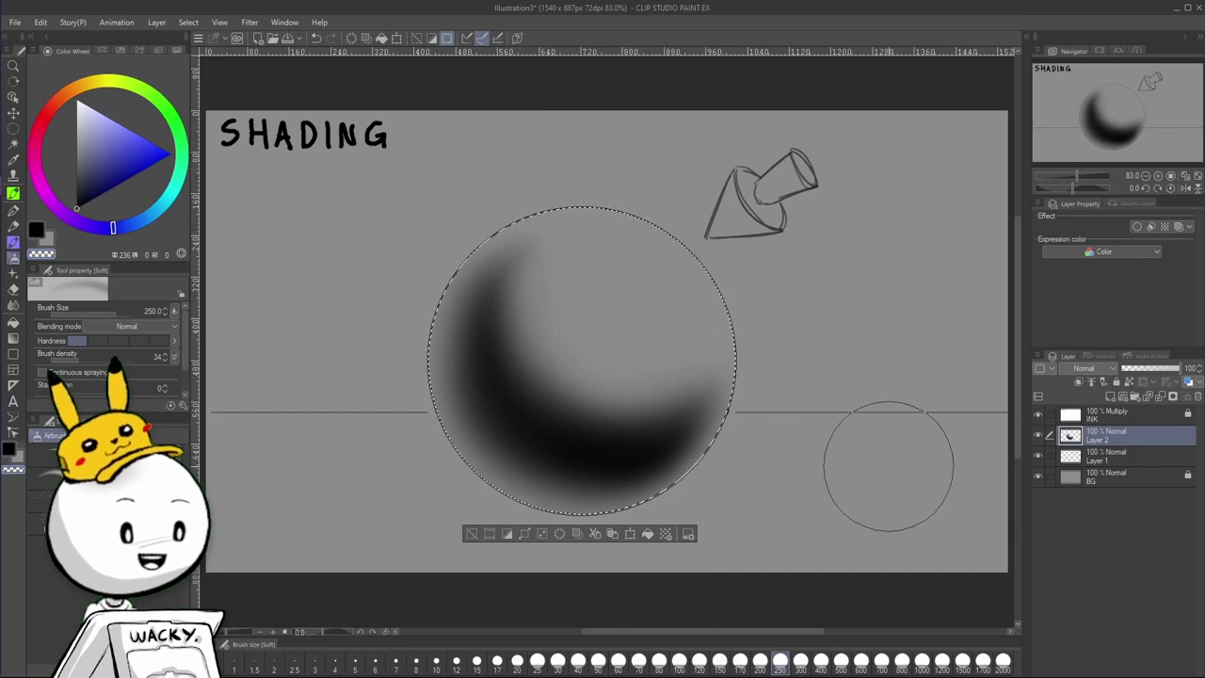
pyautogui.press(']')
pyautogui.press(']')
pyautogui.moveTo(643, 484)
pyautogui.mouseDown()
pyautogui.moveTo(523, 261)
pyautogui.moveTo(618, 402)
pyautogui.moveTo(539, 320)
pyautogui.moveTo(665, 407)
pyautogui.moveTo(577, 378)
pyautogui.moveTo(686, 387)
pyautogui.mouseUp()
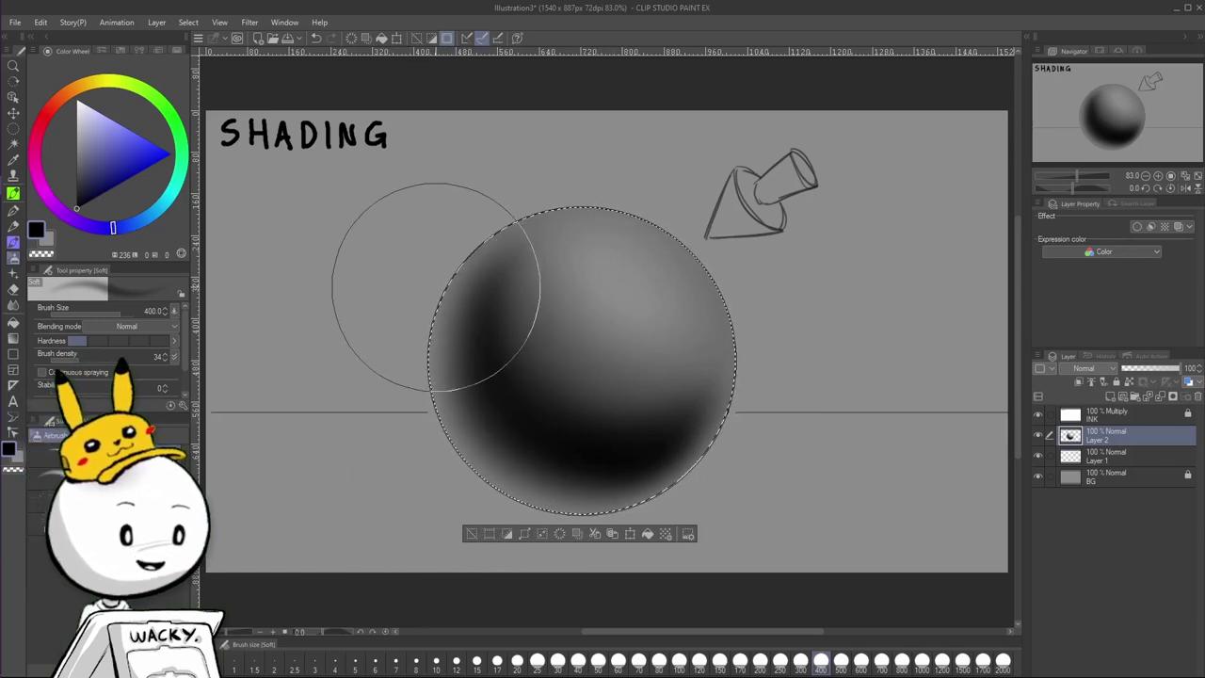
# Open the list of selection commands for the sphere's active selection.
pyautogui.click(188, 22)
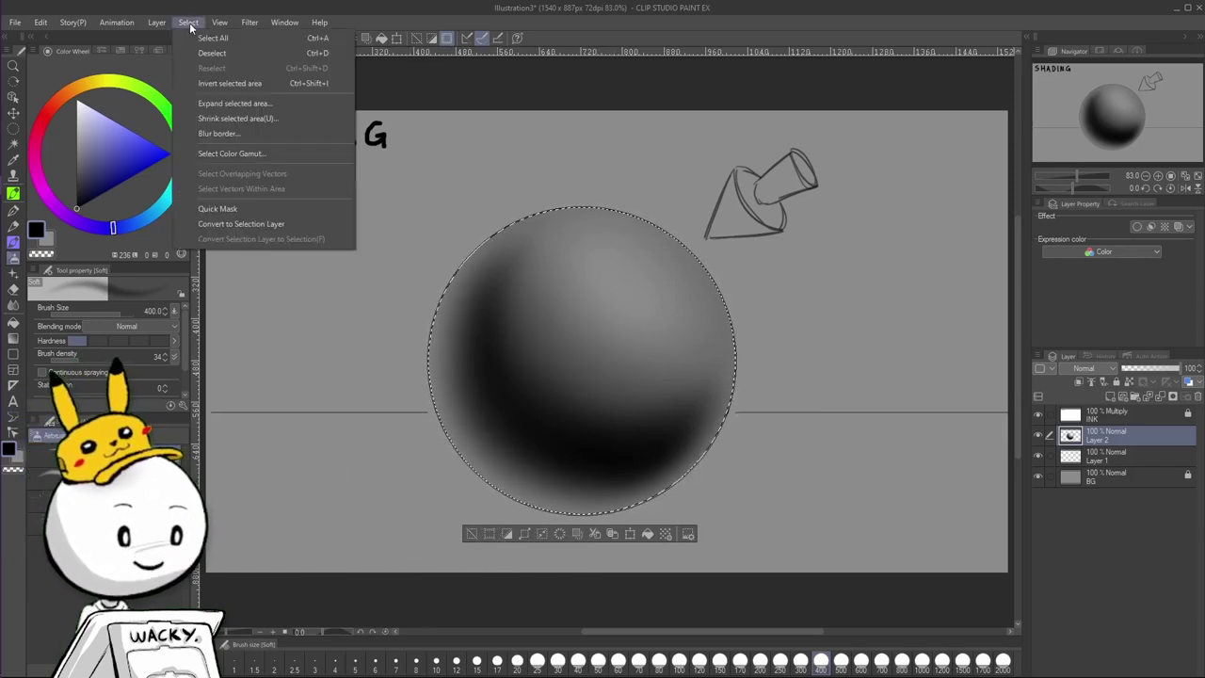
# Invert the selected area and airbrush a black cast shadow on the ground left of the sphere at brush size 100.
pyautogui.click(235, 83)
pyautogui.press('[')
pyautogui.press('[')
pyautogui.press('[')
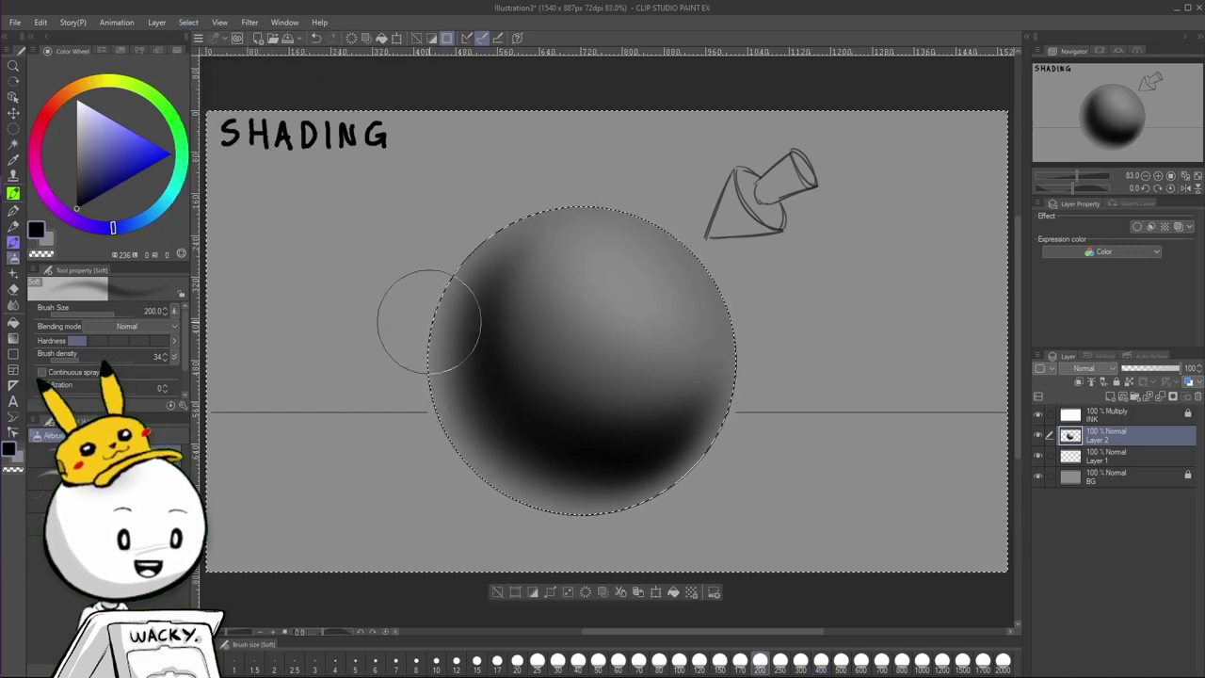
pyautogui.moveTo(424, 315)
pyautogui.mouseDown()
pyautogui.moveTo(280, 459)
pyautogui.moveTo(344, 484)
pyautogui.moveTo(590, 379)
pyautogui.moveTo(577, 445)
pyautogui.moveTo(705, 439)
pyautogui.moveTo(722, 485)
pyautogui.moveTo(683, 473)
pyautogui.moveTo(841, 459)
pyautogui.moveTo(852, 531)
pyautogui.mouseUp()
pyautogui.hotkey('ctrl', 'z')
pyautogui.press('[')
pyautogui.press('[')
pyautogui.press('[')
pyautogui.press('[')
pyautogui.moveTo(511, 449)
pyautogui.mouseDown()
pyautogui.moveTo(256, 466)
pyautogui.moveTo(349, 496)
pyautogui.moveTo(569, 493)
pyautogui.moveTo(336, 474)
pyautogui.moveTo(402, 461)
pyautogui.moveTo(515, 457)
pyautogui.moveTo(341, 472)
pyautogui.moveTo(525, 483)
pyautogui.moveTo(539, 496)
pyautogui.moveTo(395, 488)
pyautogui.moveTo(339, 478)
pyautogui.mouseUp()
# Widen and darken the cast shadow with the black soft airbrush at size 200.
pyautogui.press(']')
pyautogui.press(']')
pyautogui.press(']')
pyautogui.press(']')
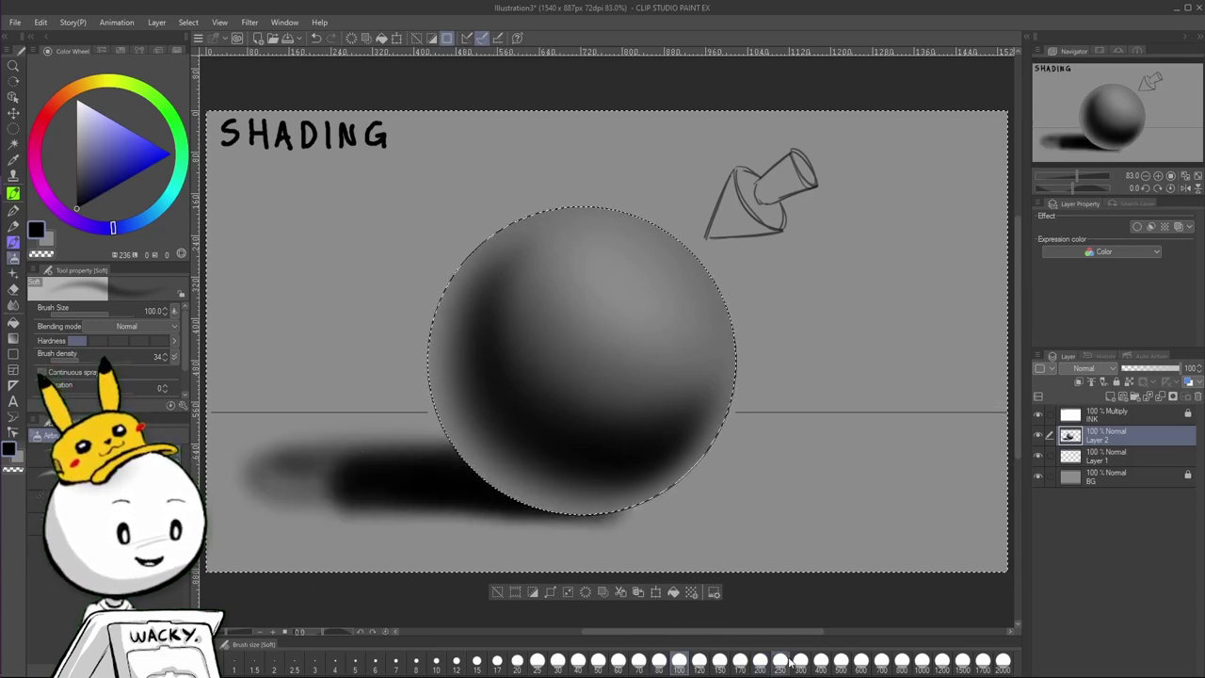
pyautogui.moveTo(475, 511)
pyautogui.mouseDown()
pyautogui.moveTo(378, 470)
pyautogui.moveTo(318, 477)
pyautogui.moveTo(551, 479)
pyautogui.mouseUp()
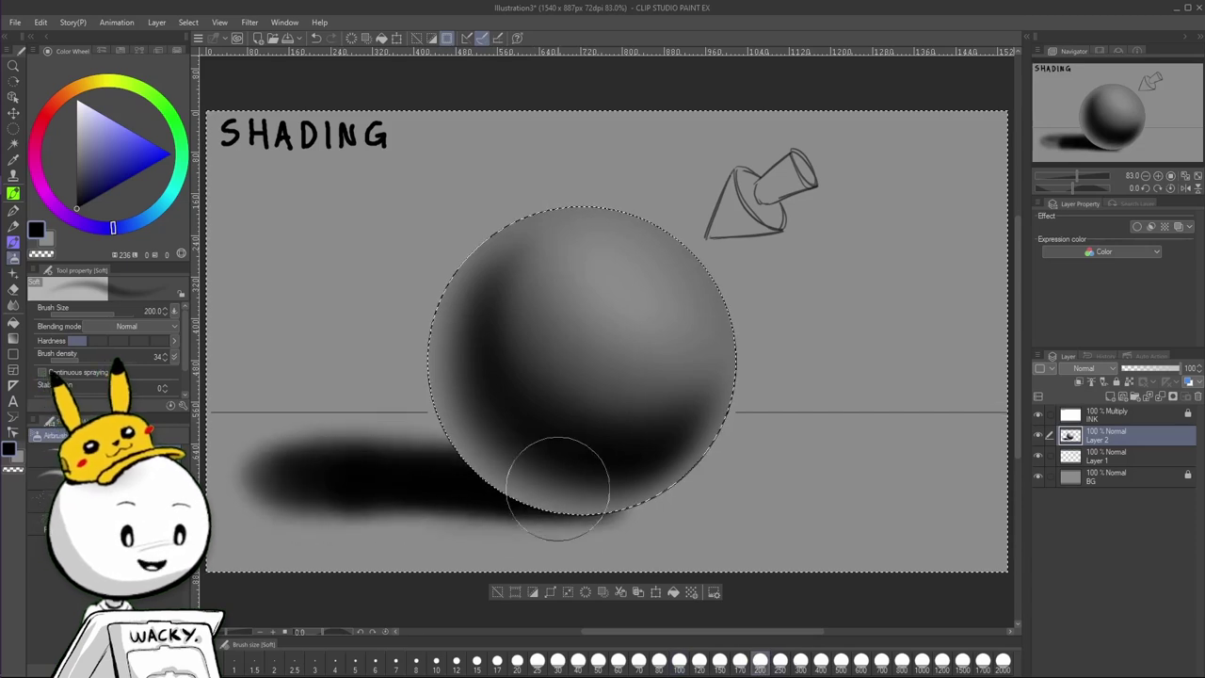
pyautogui.moveTo(454, 462)
pyautogui.mouseDown()
pyautogui.moveTo(410, 446)
pyautogui.moveTo(384, 465)
pyautogui.moveTo(285, 474)
pyautogui.moveTo(451, 455)
pyautogui.moveTo(459, 494)
pyautogui.moveTo(394, 486)
pyautogui.moveTo(513, 498)
pyautogui.moveTo(362, 506)
pyautogui.moveTo(634, 492)
pyautogui.mouseUp()
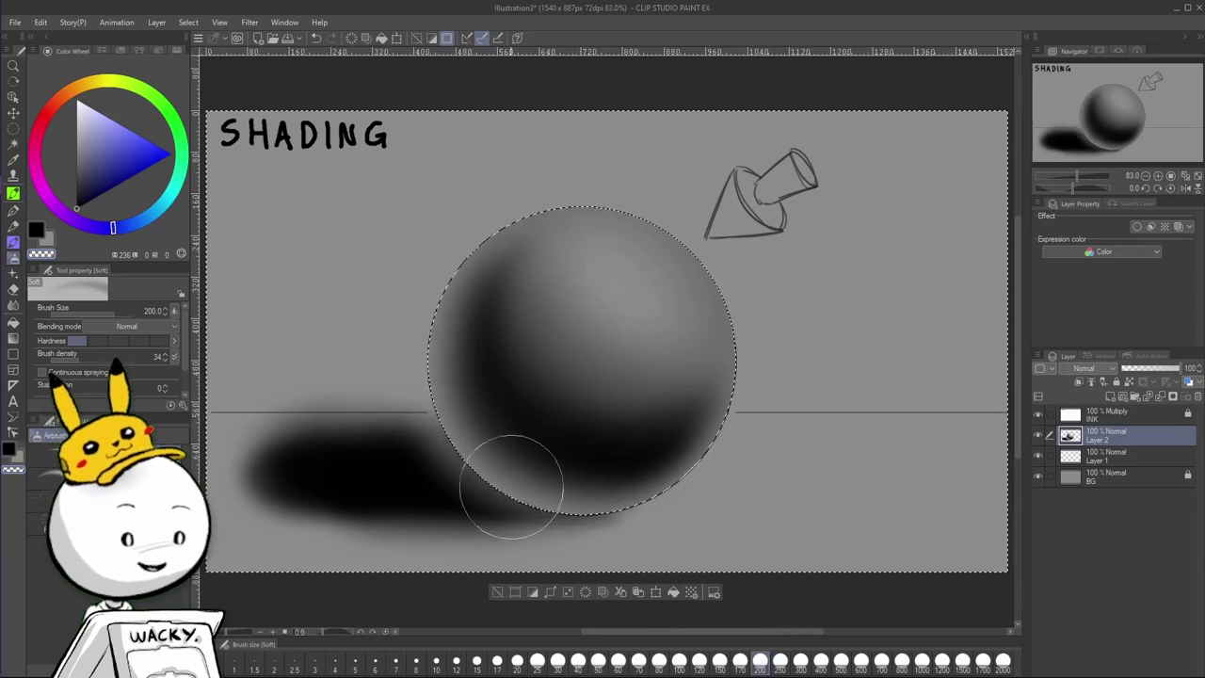
# Fade the cast shadow's far end with a transparent airbrush at size 500 and darken it beside the sphere at size 100.
pyautogui.click(841, 660)
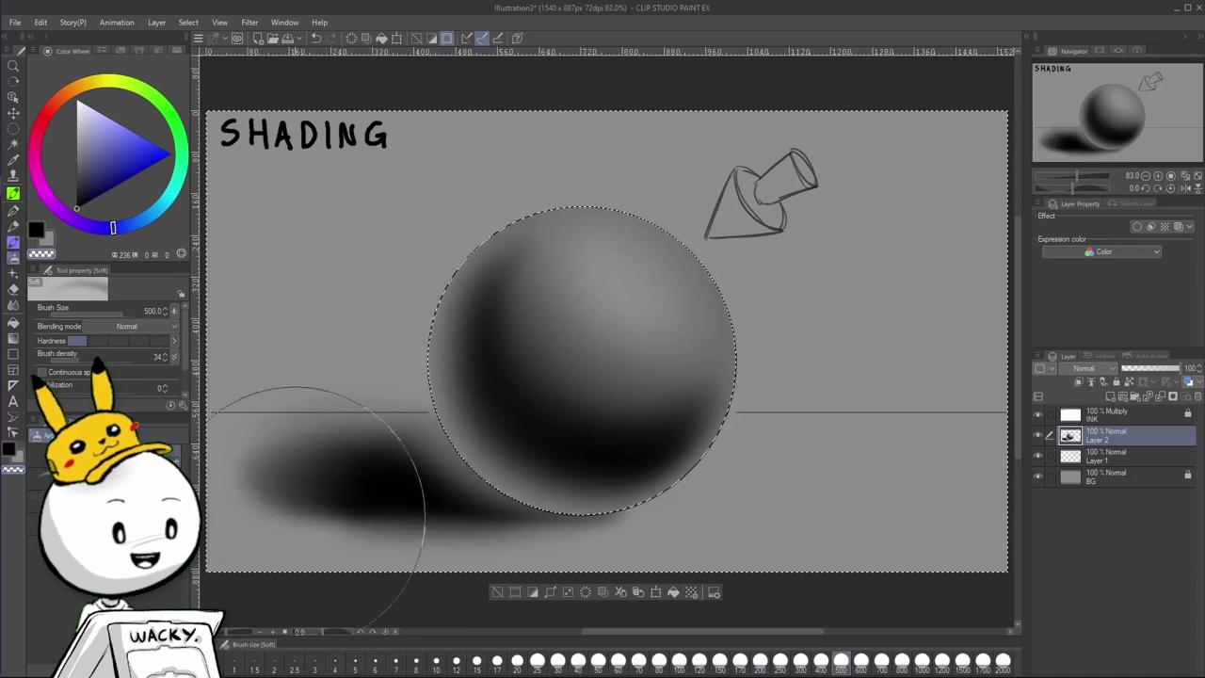
pyautogui.click(272, 484)
pyautogui.press('[')
pyautogui.press('[')
pyautogui.press('[')
pyautogui.press('[')
pyautogui.press('[')
pyautogui.press('[')
pyautogui.press('[')
pyautogui.press('[')
pyautogui.press('c')
pyautogui.moveTo(430, 471); pyautogui.dragTo(467, 490)
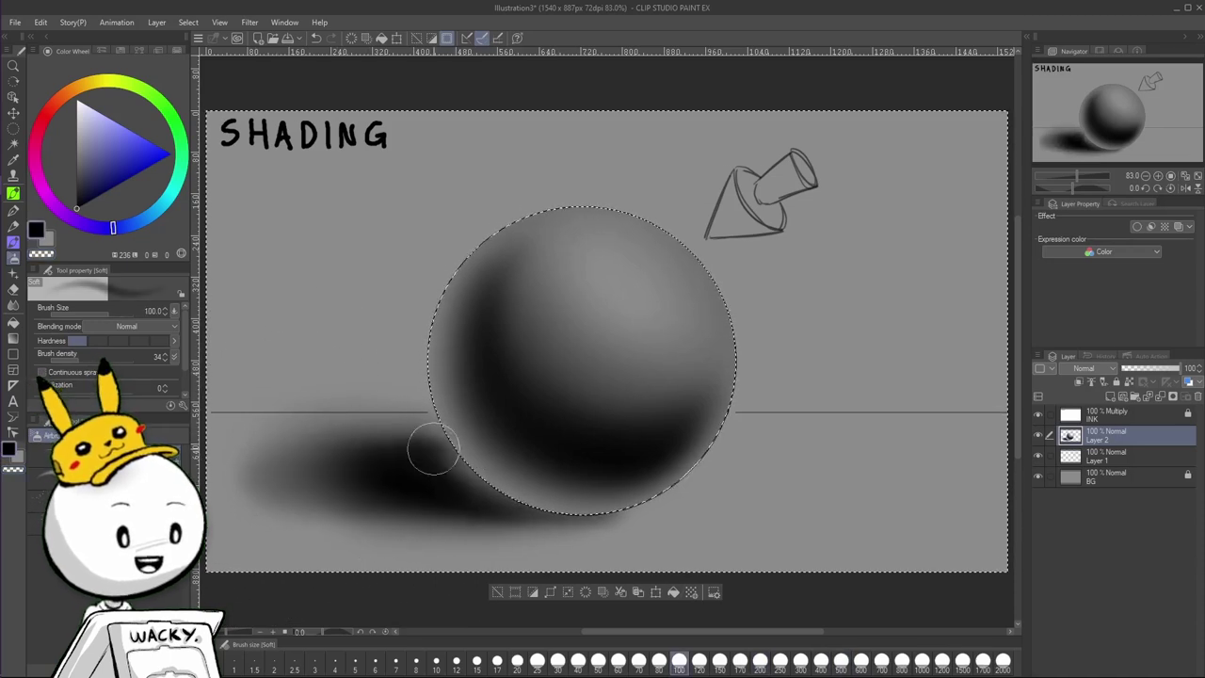
# Soften and lighten the cast shadow with the transparent airbrush at sizes 200 and 600.
pyautogui.press(']')
pyautogui.press(']')
pyautogui.press(']')
pyautogui.press(']')
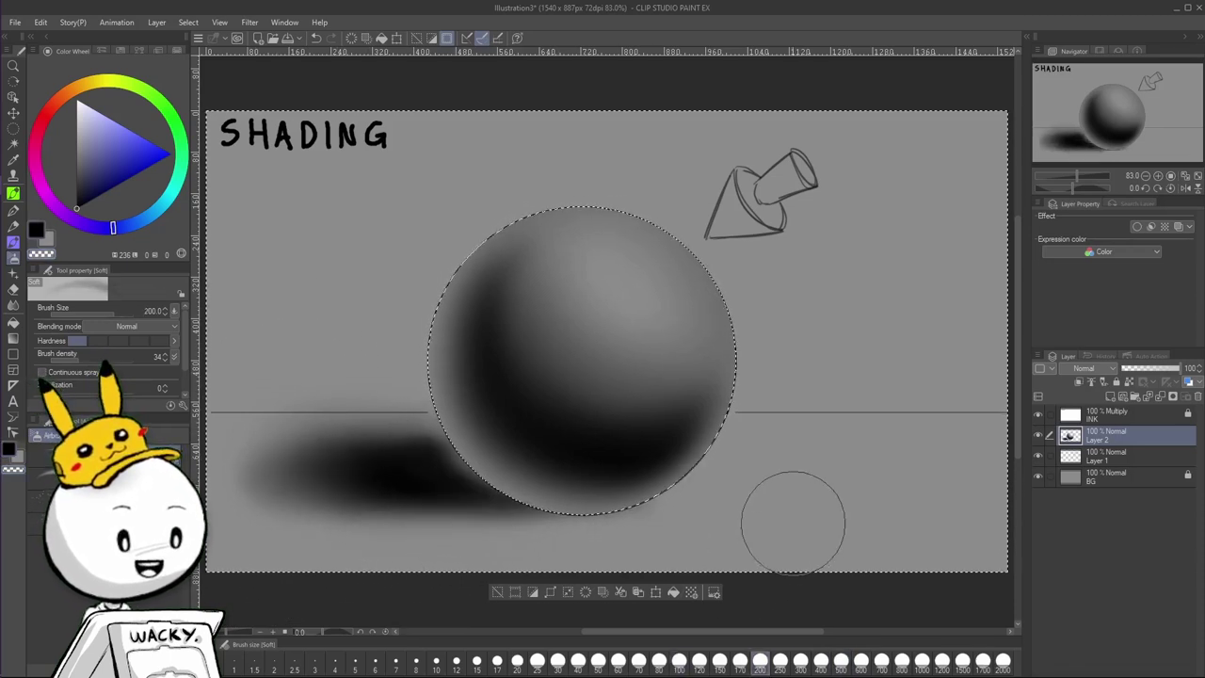
pyautogui.click(861, 660)
pyautogui.moveTo(405, 471); pyautogui.dragTo(803, 463)
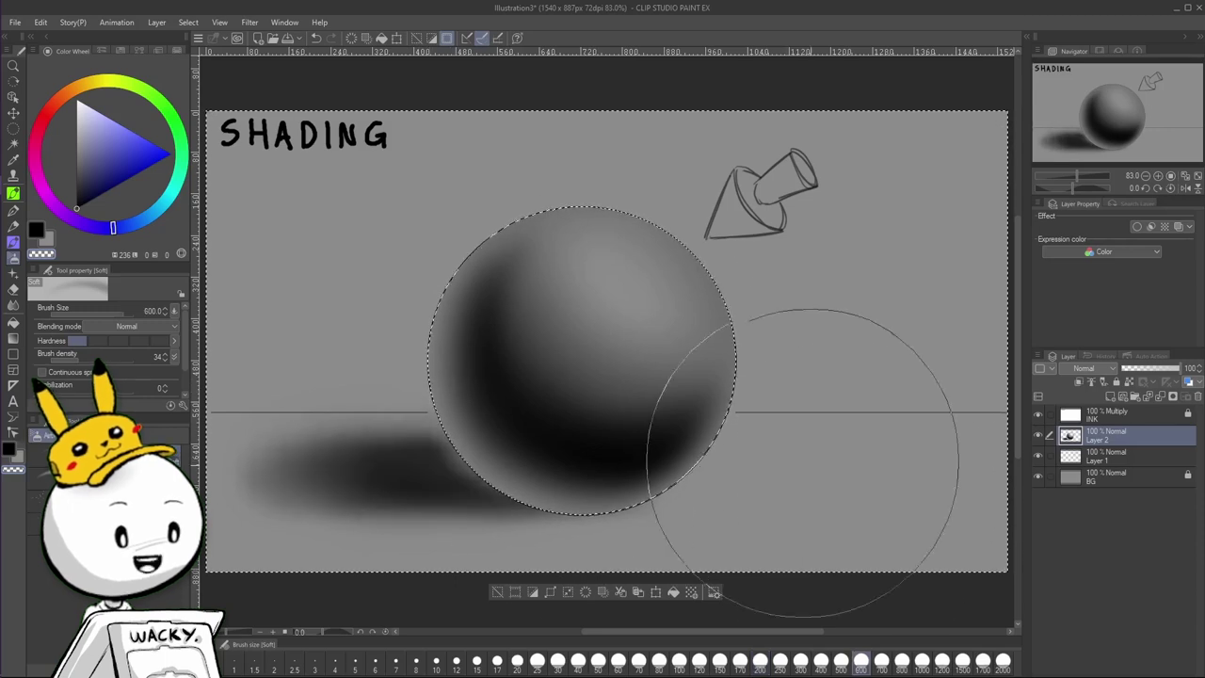
# Spread the cast shadow faintly to the canvas's left edge with the black airbrush at size 400.
pyautogui.click(759, 660)
pyautogui.press('c')
pyautogui.click(822, 660)
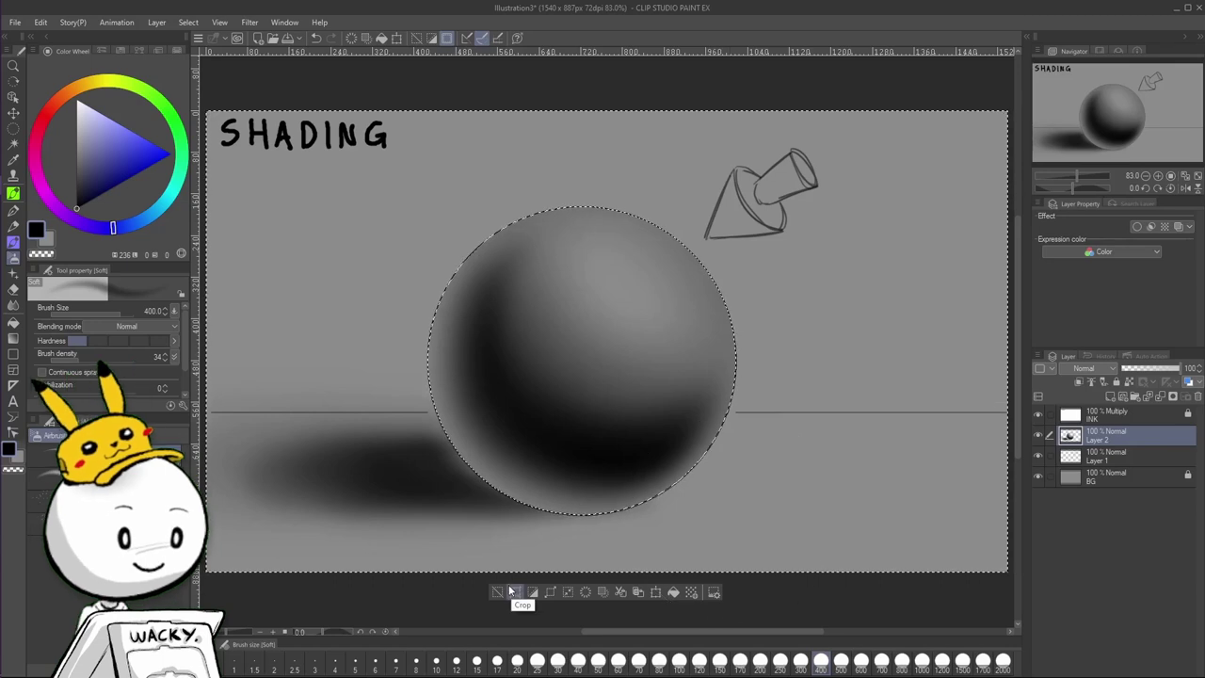
# Add a new layer and airbrush a white highlight on the sphere's upper right at size 100, limited to the sphere selection.
pyautogui.hotkey('ctrl', 'shift', 'n')
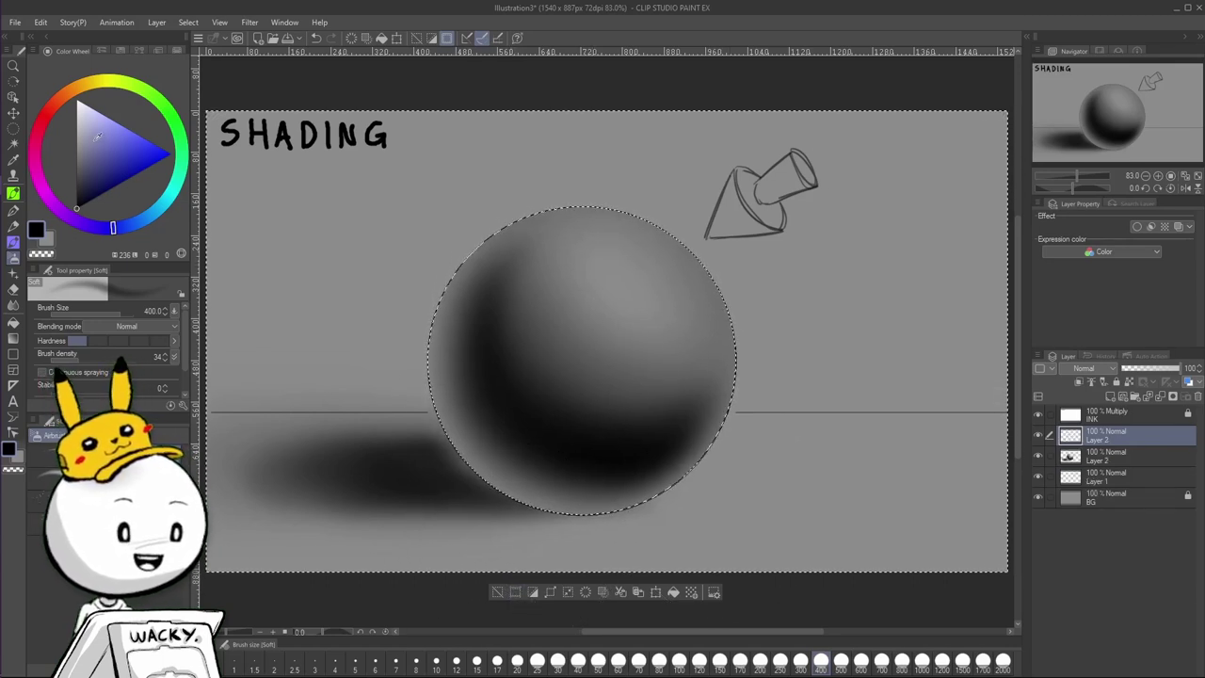
pyautogui.moveTo(95, 140); pyautogui.dragTo(66, 83)
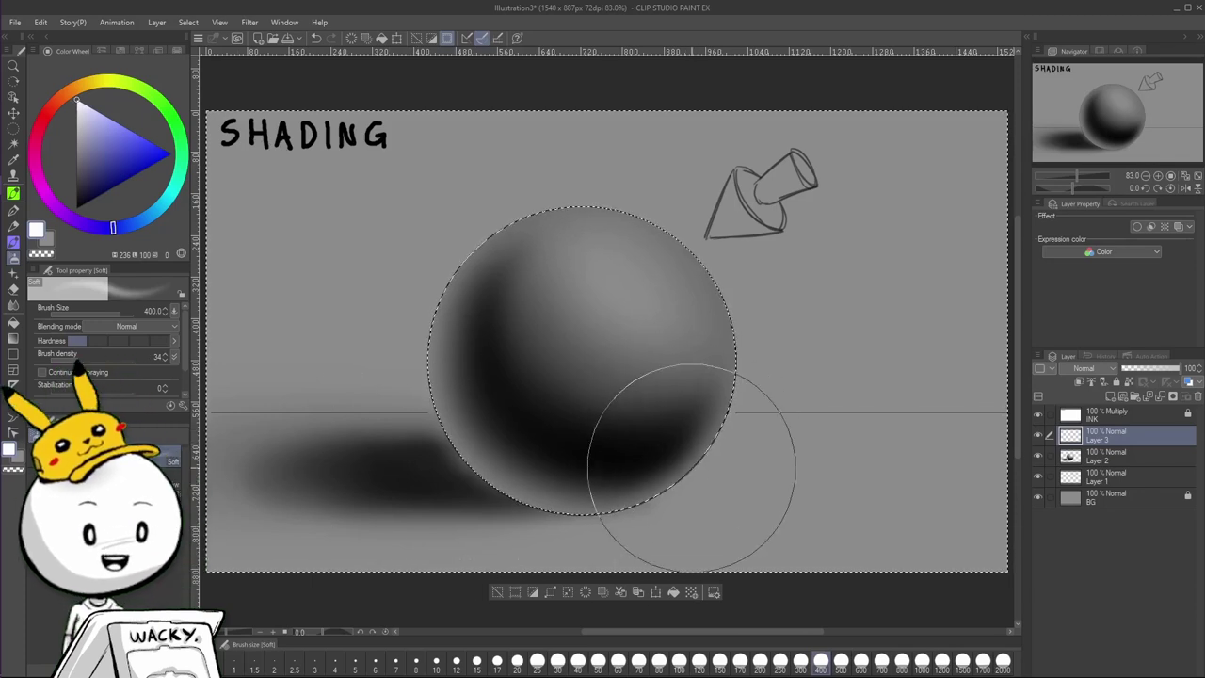
pyautogui.click(599, 662)
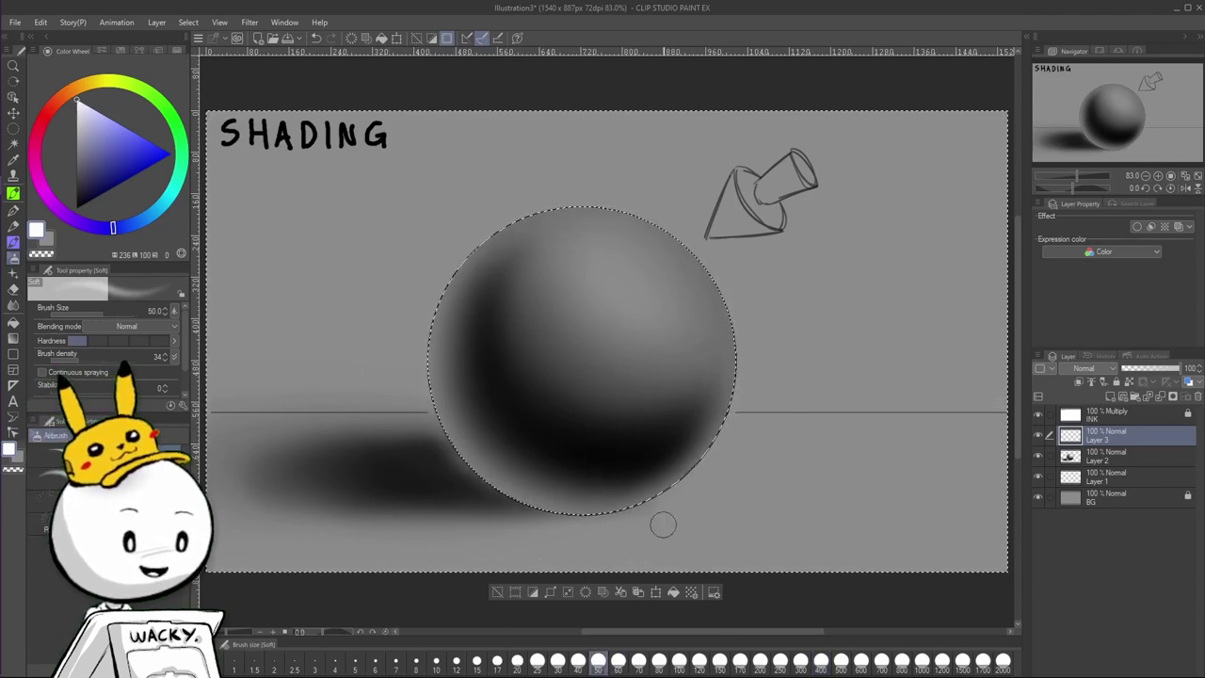
pyautogui.click(678, 662)
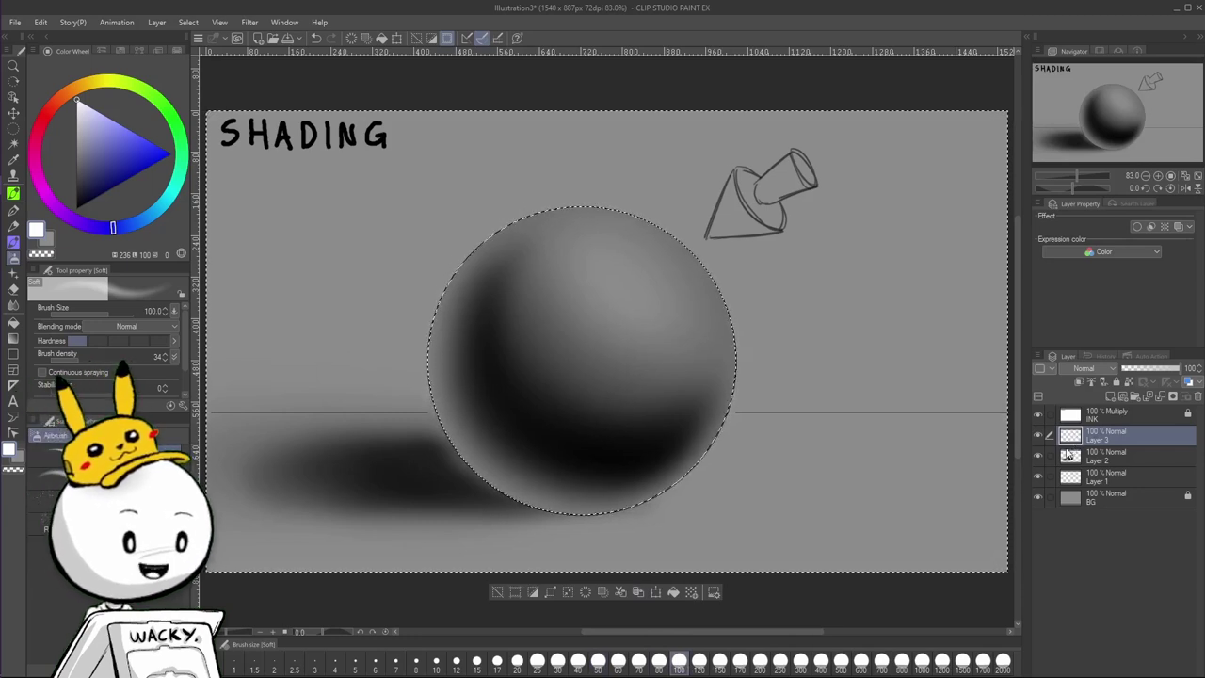
pyautogui.click(760, 662)
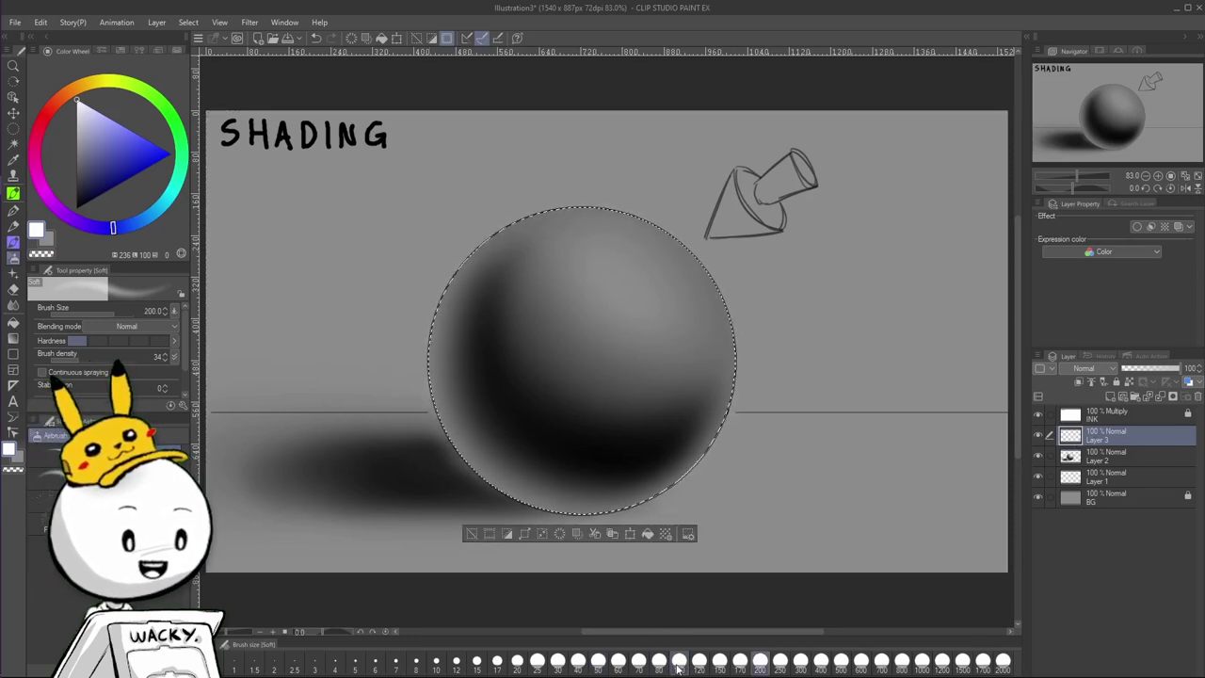
pyautogui.click(679, 664)
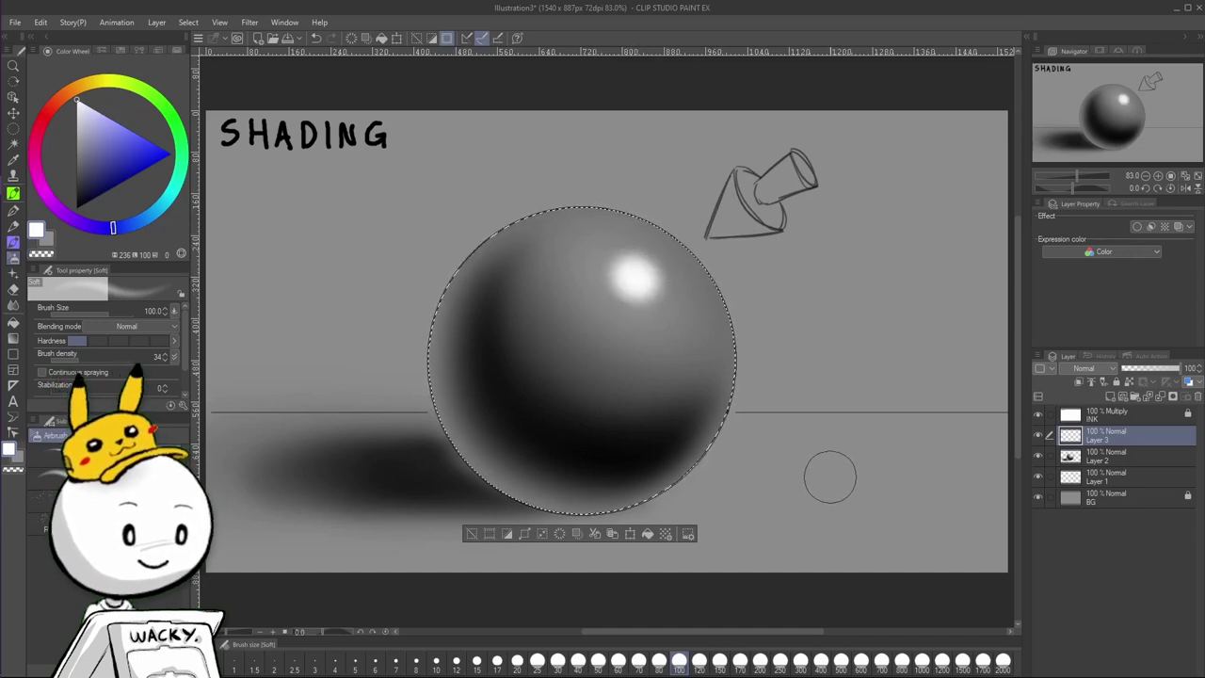
# Broaden the sphere's highlight with the white airbrush at size 300.
pyautogui.scroll(-10, 820, 413)
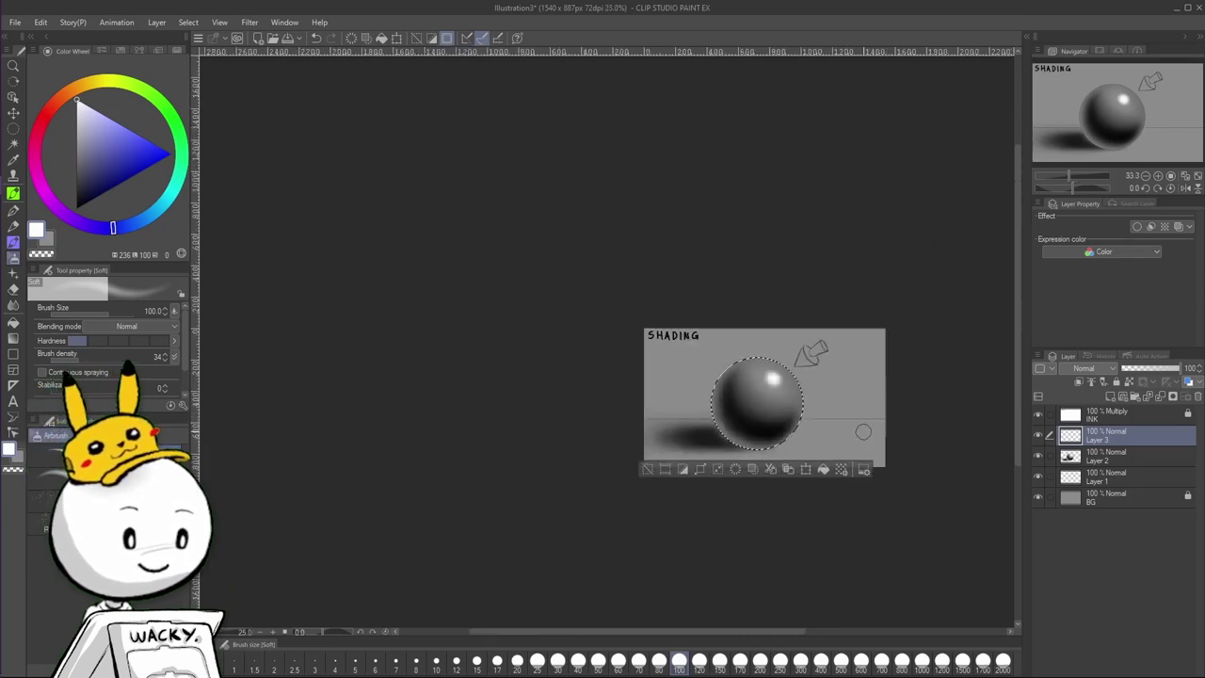
pyautogui.hotkey('ctrl', '0')
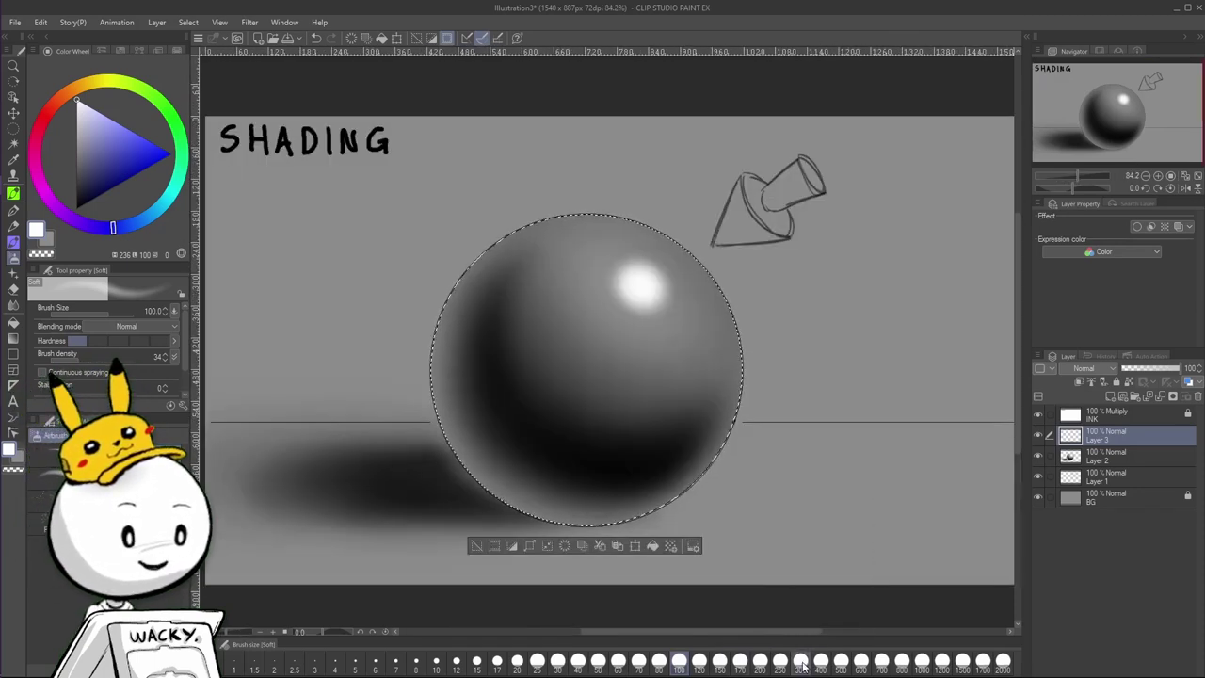
pyautogui.click(802, 663)
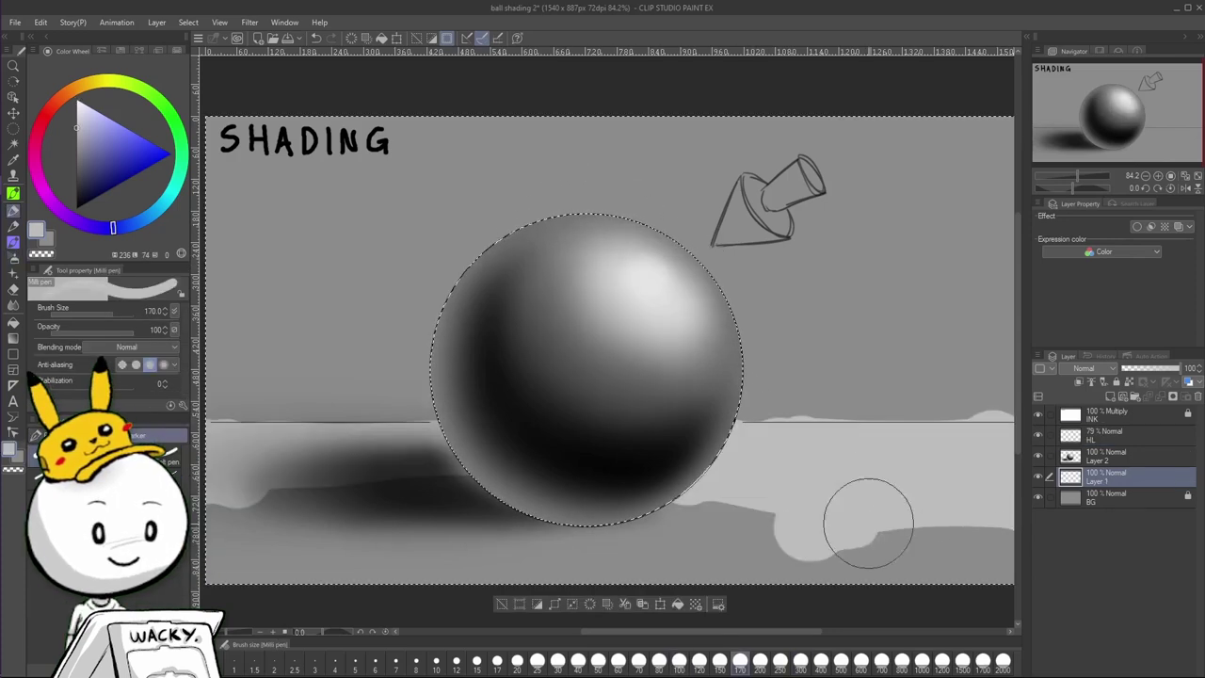
# Cover the rest of the ground below the horizon on Layer 1 with light grey using the Milli pen at size 170.
pyautogui.moveTo(866, 519)
pyautogui.mouseDown()
pyautogui.moveTo(591, 519)
pyautogui.moveTo(464, 494)
pyautogui.moveTo(283, 572)
pyautogui.mouseUp()
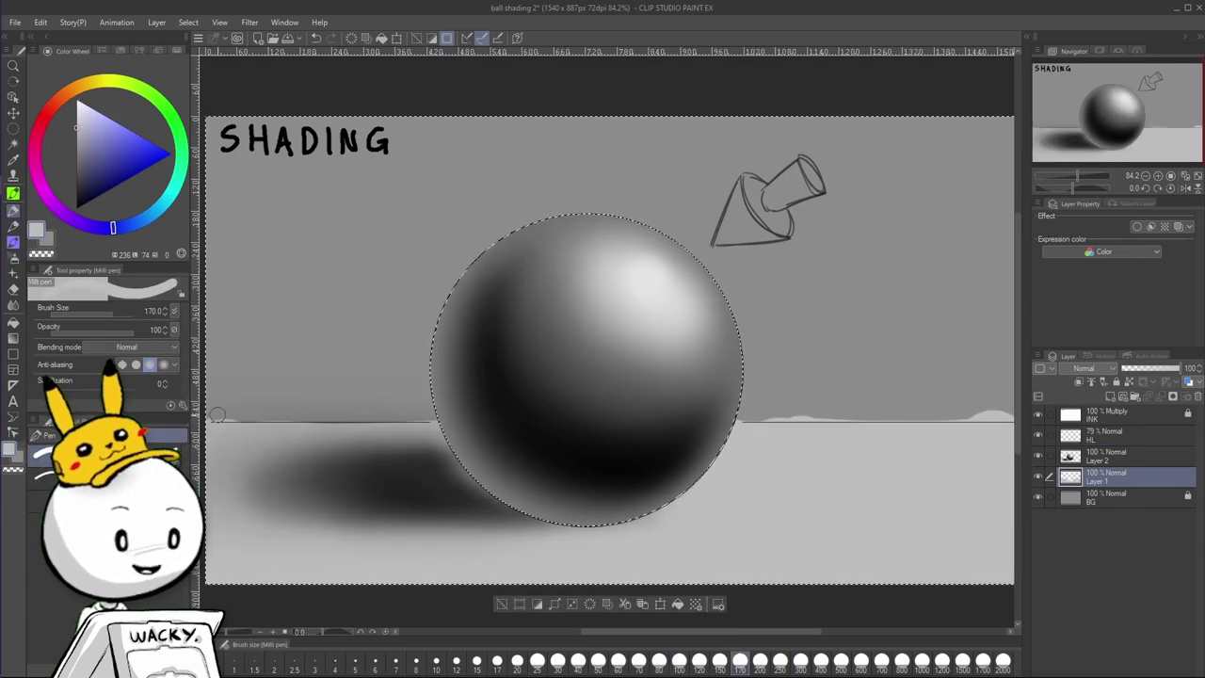
pyautogui.hotkey('ctrl', 'z')
# Airbrush a white glow behind the light arrow on a new layer beneath Layer 1.
pyautogui.click(13, 258)
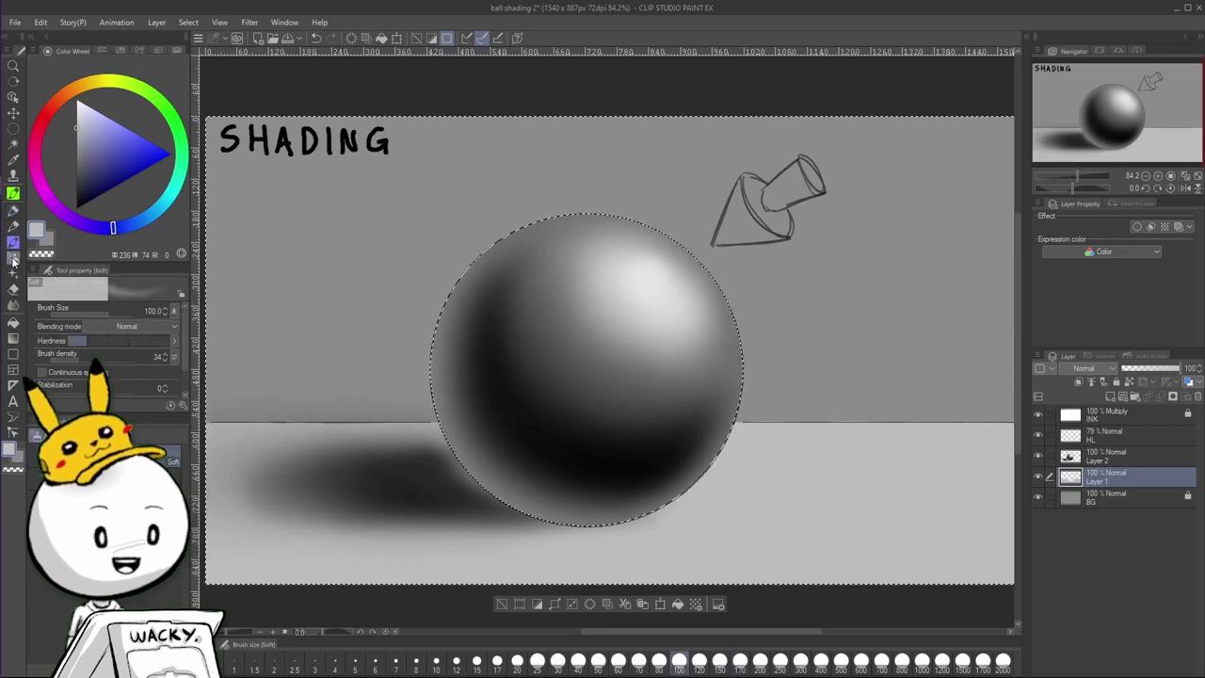
pyautogui.click(77, 99)
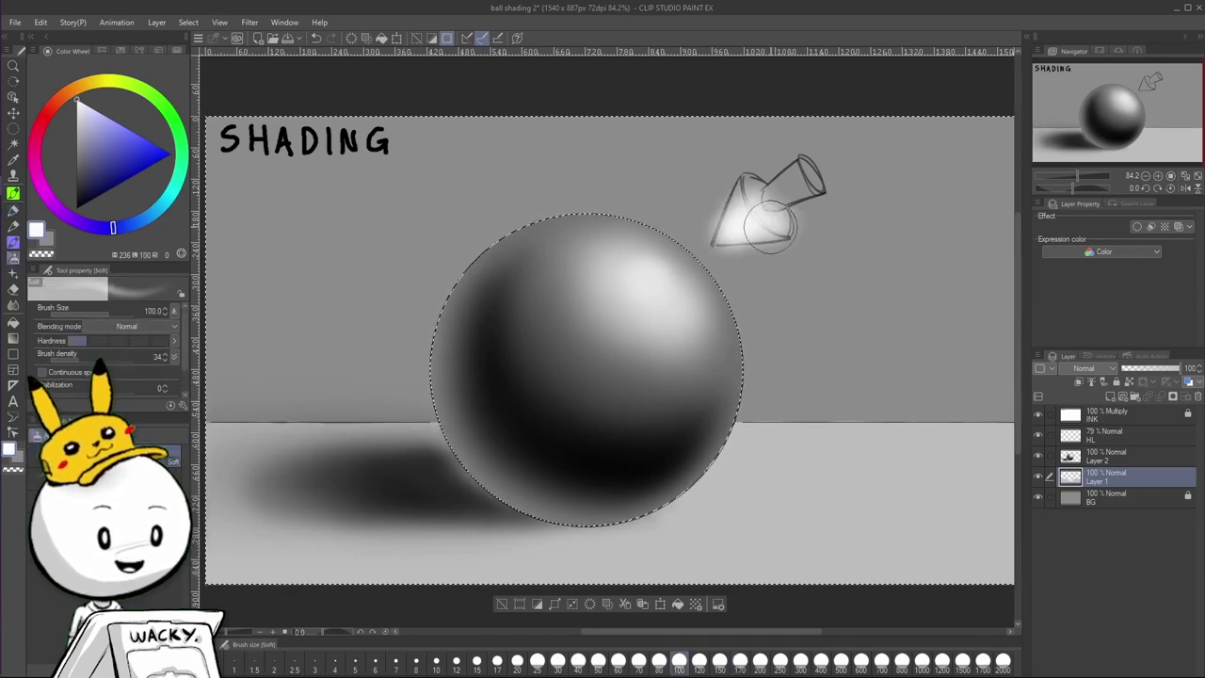
pyautogui.moveTo(746, 224)
pyautogui.mouseDown()
pyautogui.moveTo(751, 202)
pyautogui.moveTo(760, 228)
pyautogui.moveTo(802, 179)
pyautogui.mouseUp()
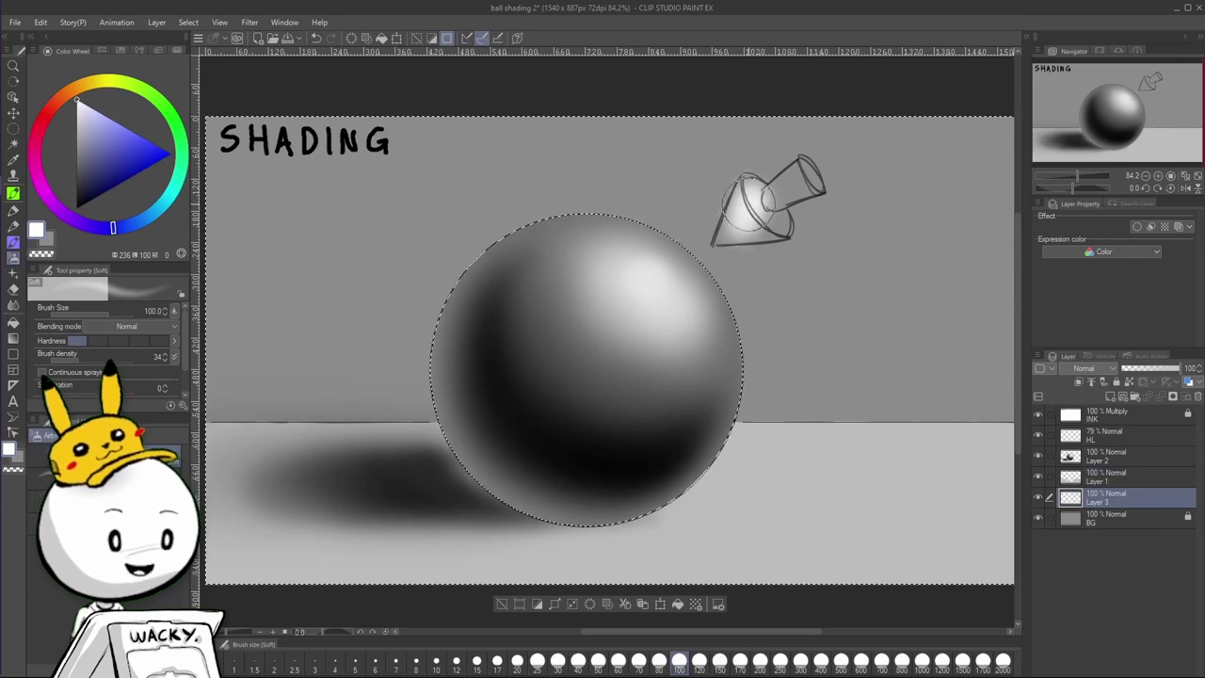
pyautogui.moveTo(725, 245); pyautogui.dragTo(810, 170)
# Add a layer above INK and darken the surroundings of the scene with a black airbrush at size 800.
pyautogui.click(1116, 414)
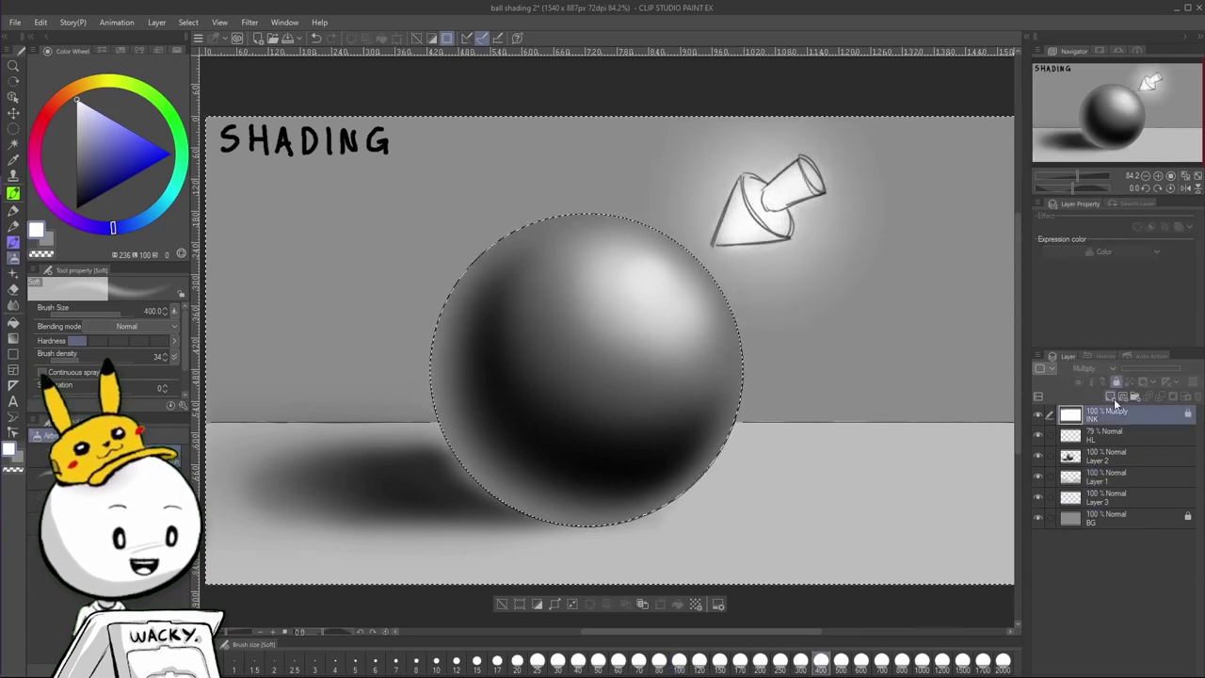
pyautogui.click(1111, 396)
pyautogui.scroll(-3, 837, 503)
pyautogui.click(77, 207)
pyautogui.click(901, 662)
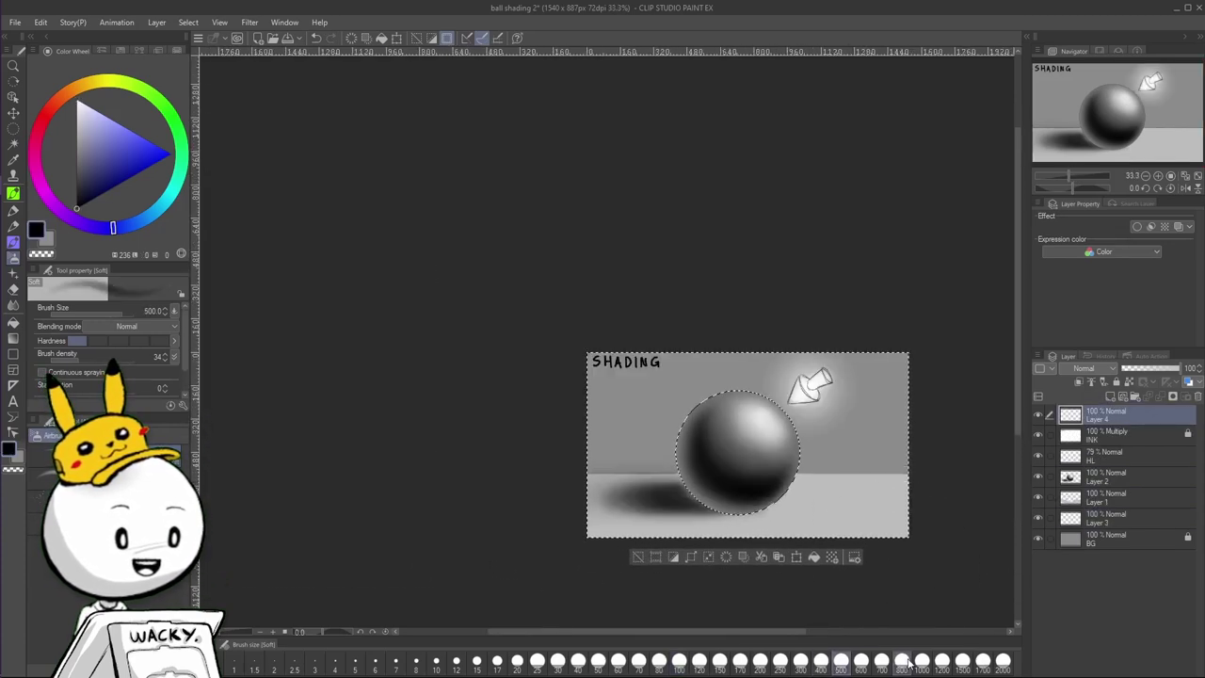
pyautogui.scroll(2, 798, 431)
pyautogui.hotkey('ctrl', 'd')
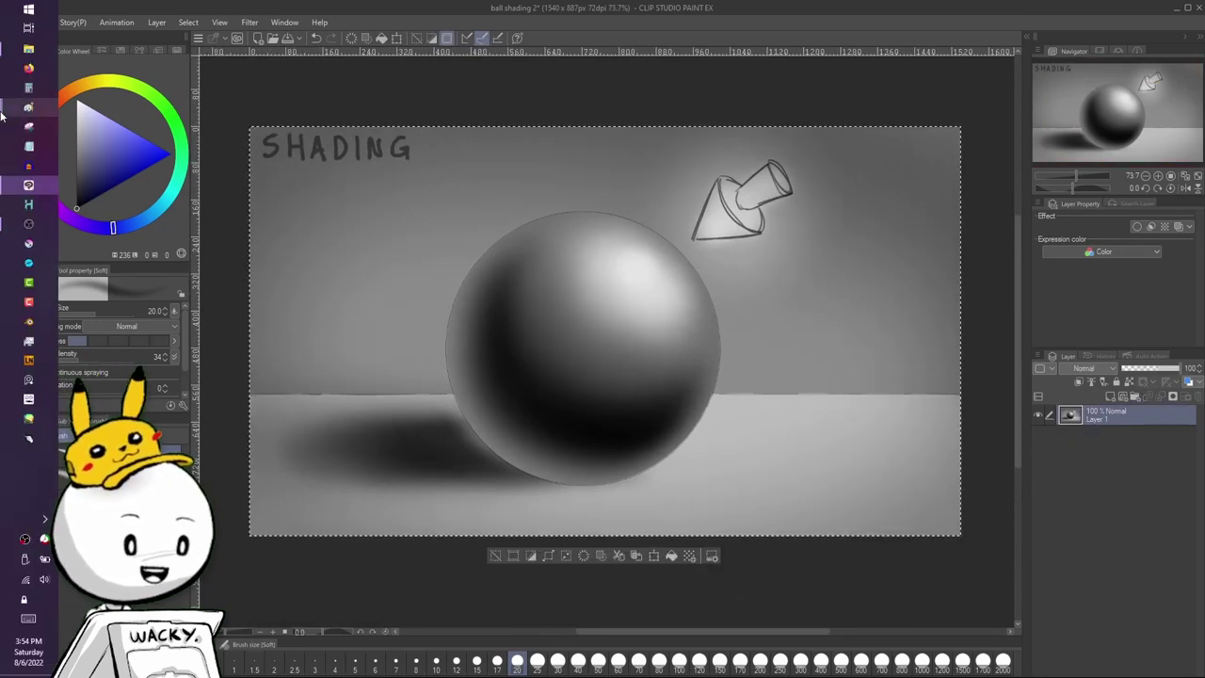
# Switch to the Untitled.png drawing in Paint and paste the finished shading picture into it.
pyautogui.moveTo(28, 108)
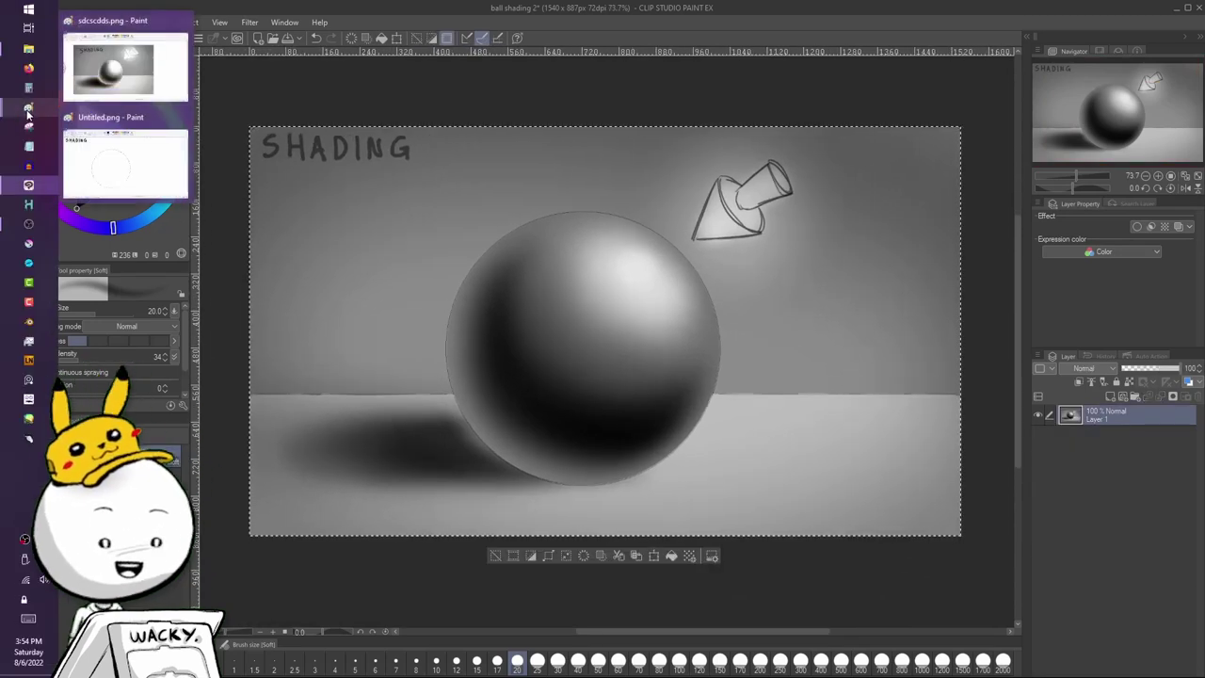
pyautogui.click(91, 170)
pyautogui.hotkey('ctrl', 'v')
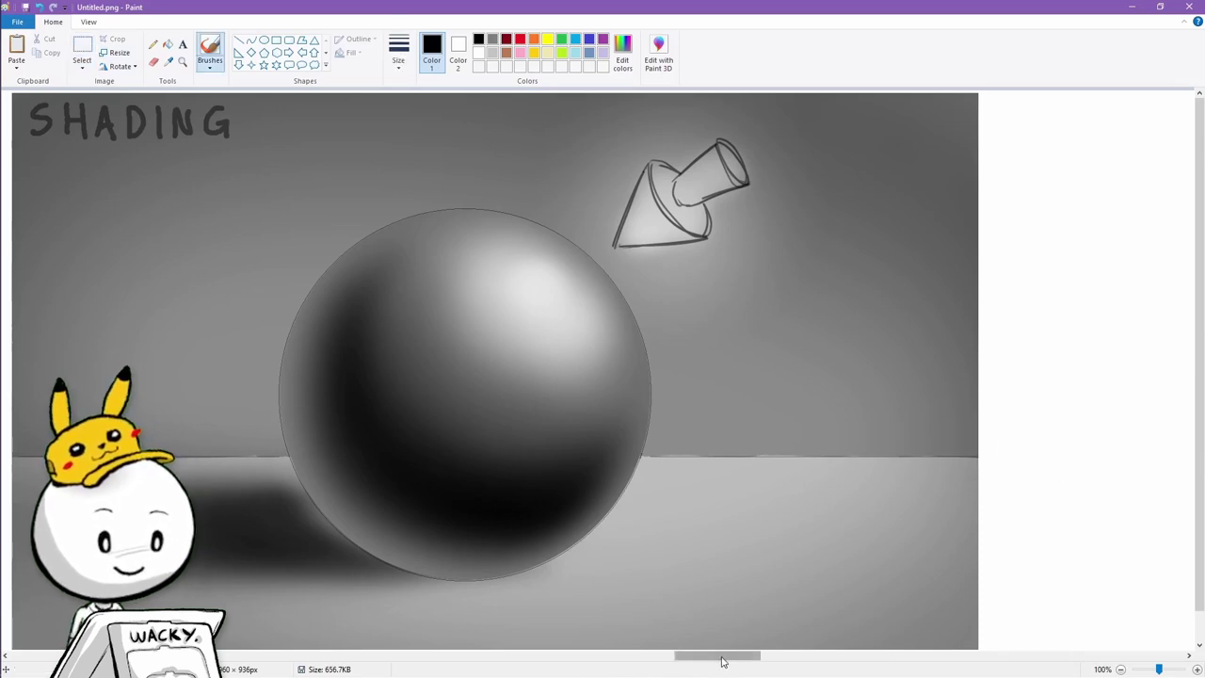
# Hand-letter the title FIGURE DRAWING in black at the upper left of the blank area beyond the shading picture.
pyautogui.moveTo(721, 657); pyautogui.dragTo(793, 670)
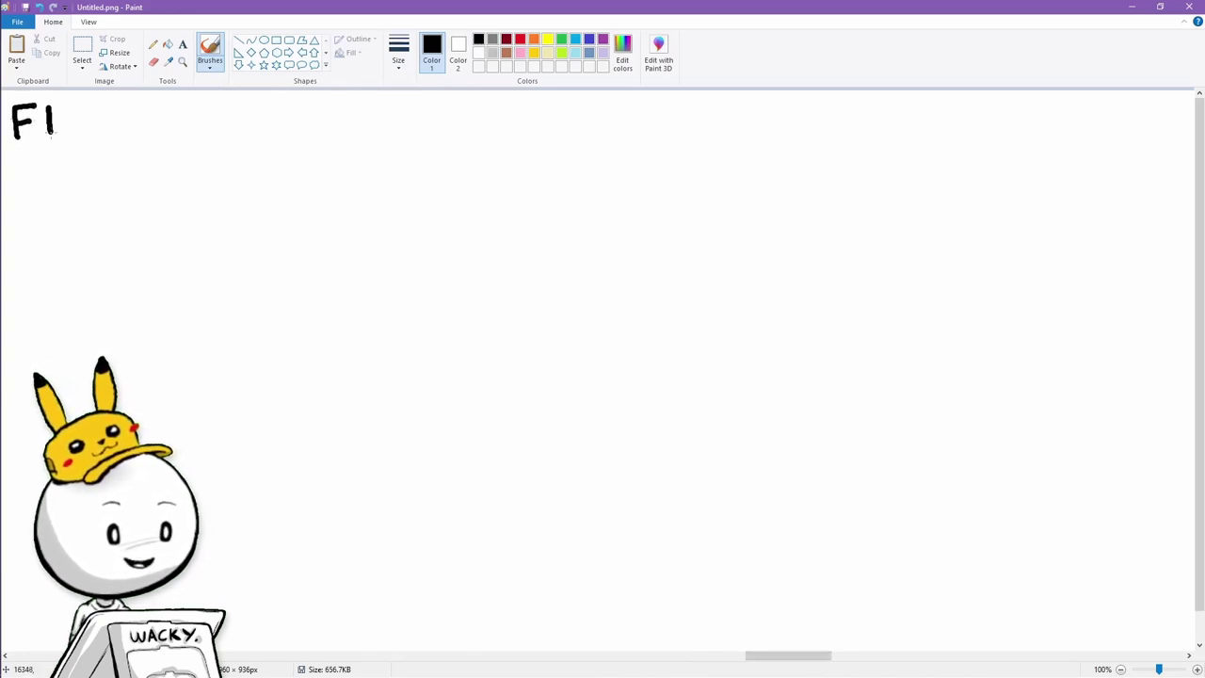
pyautogui.moveTo(83, 108); pyautogui.dragTo(78, 124)
pyautogui.moveTo(93, 107); pyautogui.dragTo(112, 136)
pyautogui.moveTo(125, 107); pyautogui.dragTo(143, 137)
pyautogui.moveTo(194, 105); pyautogui.dragTo(196, 136)
pyautogui.moveTo(224, 106)
pyautogui.mouseDown()
pyautogui.moveTo(245, 133)
pyautogui.moveTo(297, 102)
pyautogui.mouseUp()
pyautogui.moveTo(314, 130)
pyautogui.mouseDown()
pyautogui.moveTo(334, 103)
pyautogui.moveTo(354, 118)
pyautogui.mouseUp()
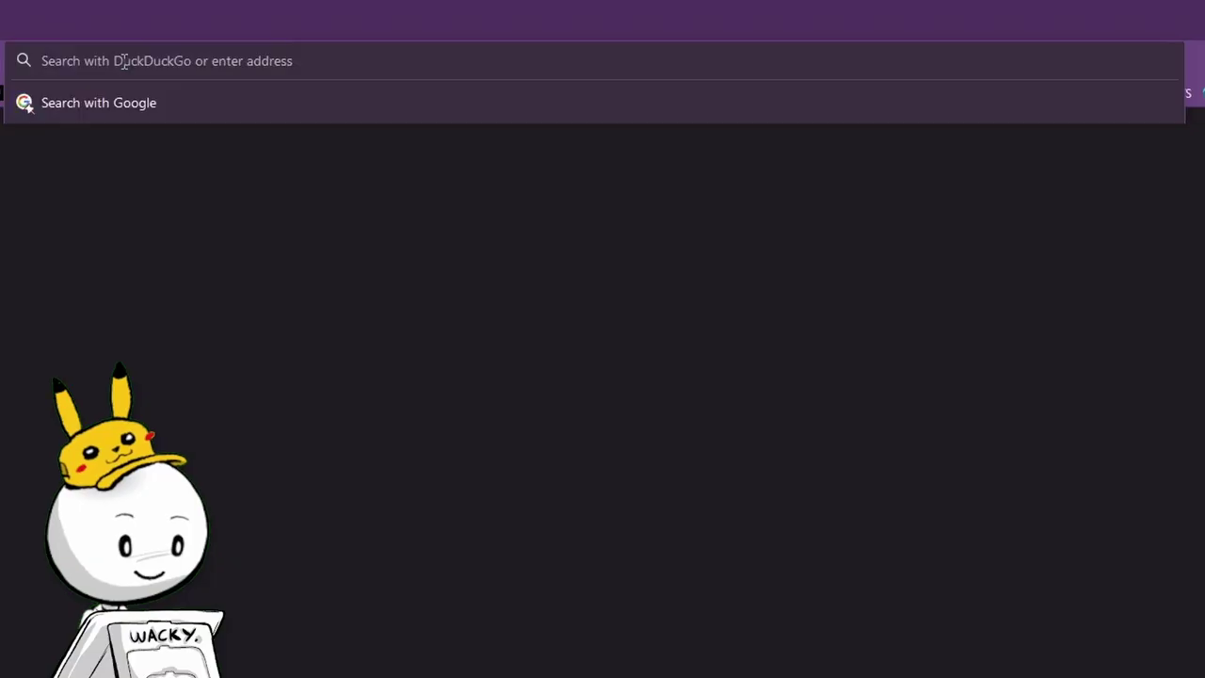
# Visit quickposes.com in the browser and open its Timed practice page.
pyautogui.write('quickposes.com/')
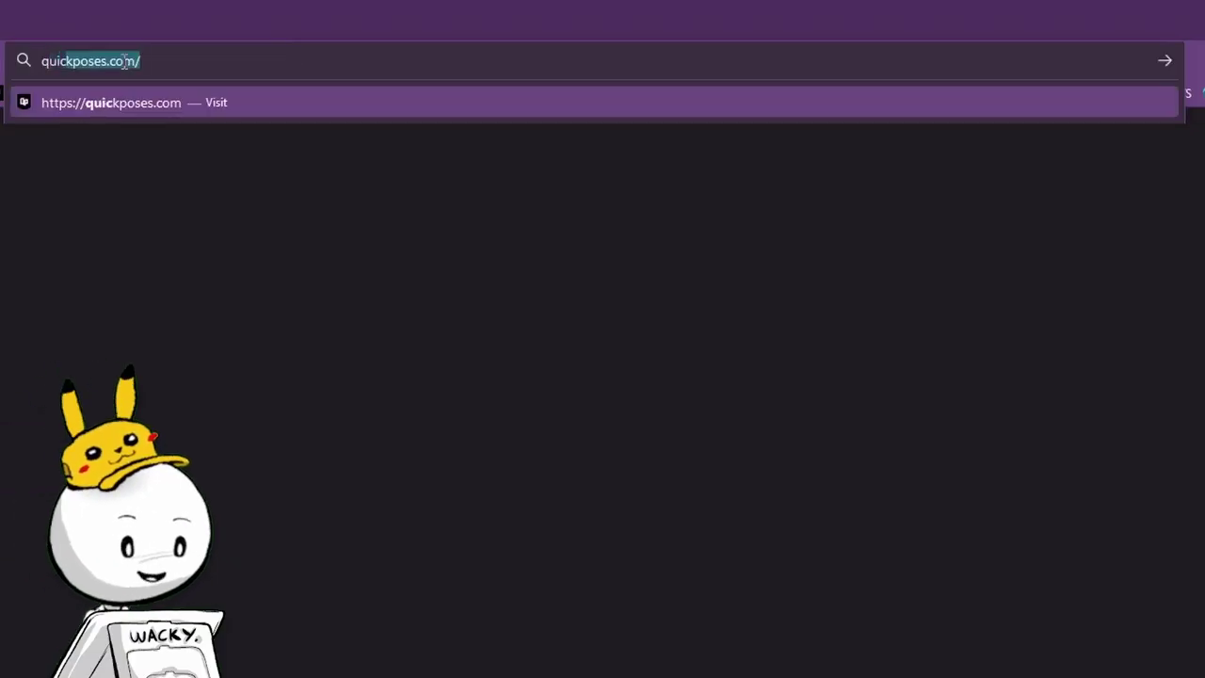
pyautogui.press('Return')
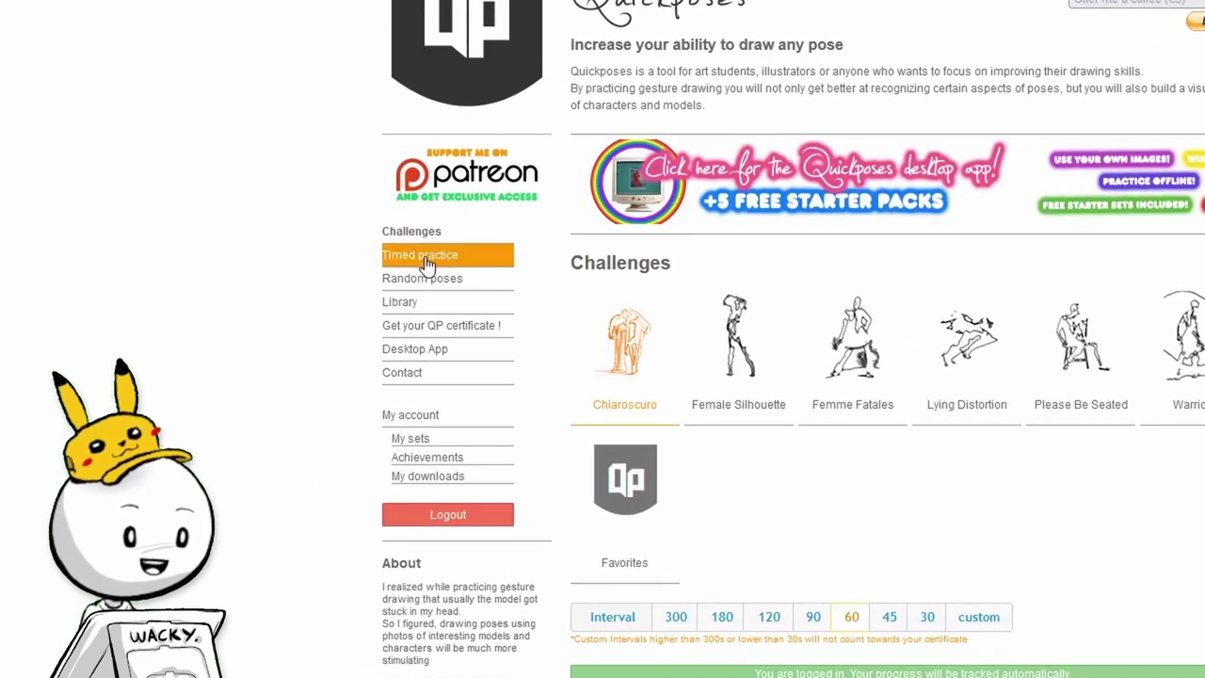
pyautogui.click(427, 263)
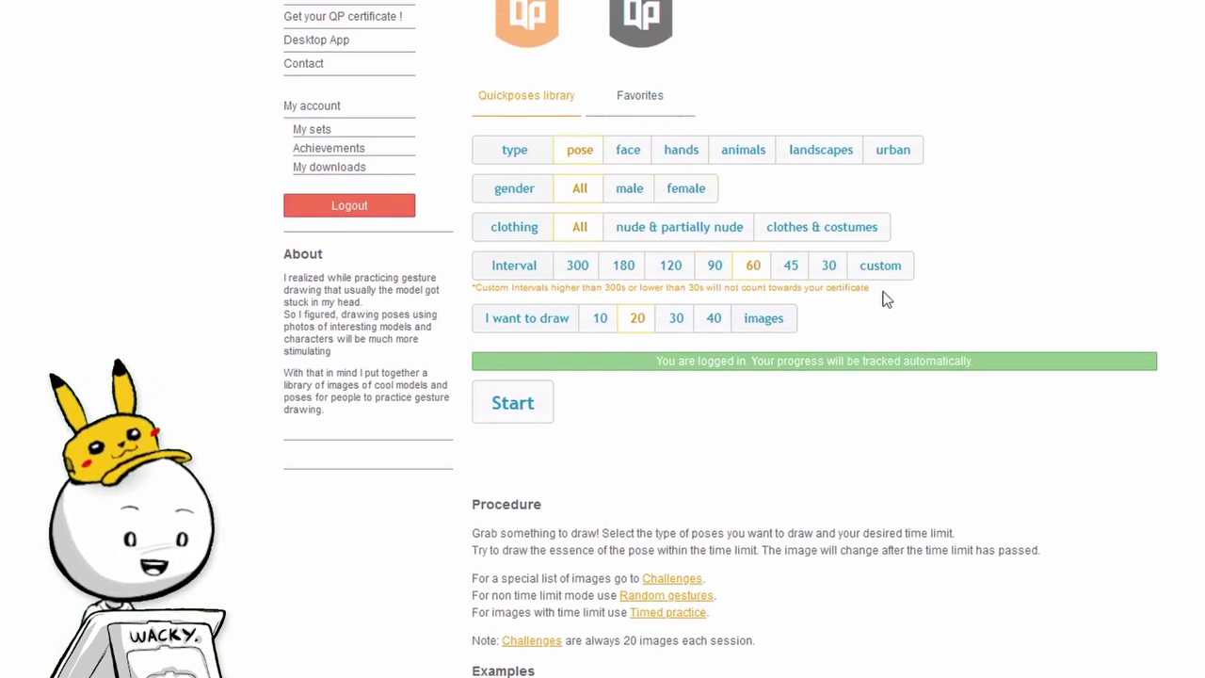
# Start a timed practice session of 40 images with a 90 second interval and skip the first pose.
pyautogui.click(721, 272)
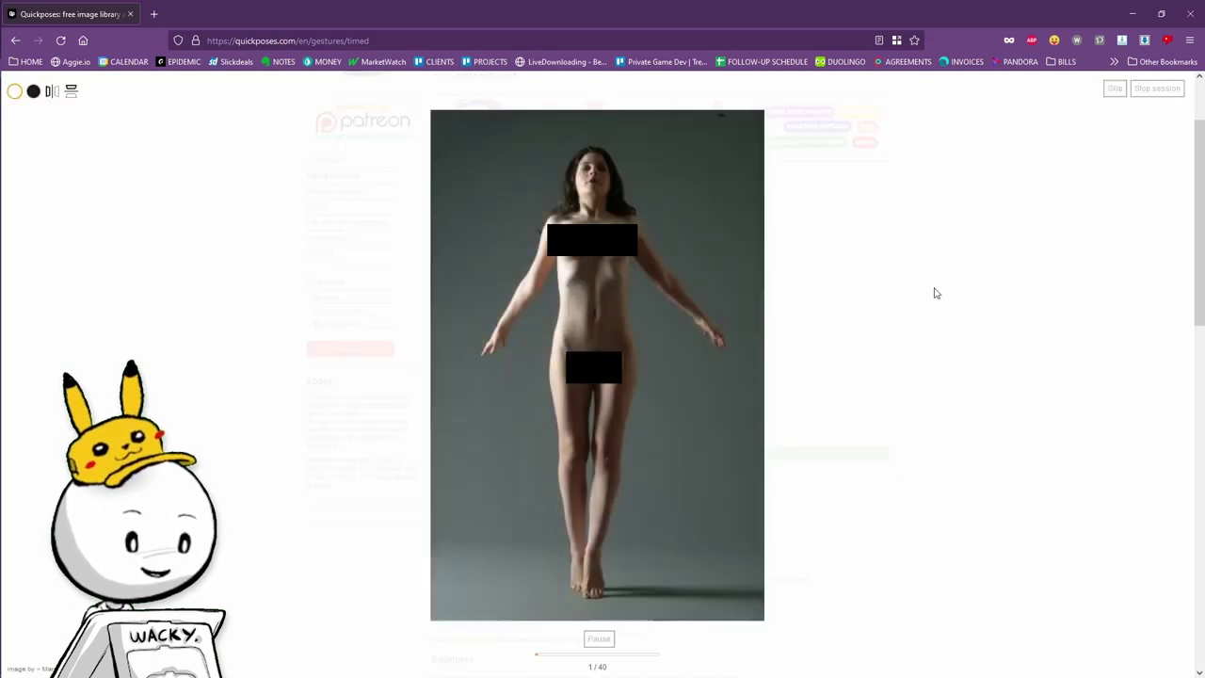
pyautogui.click(1117, 91)
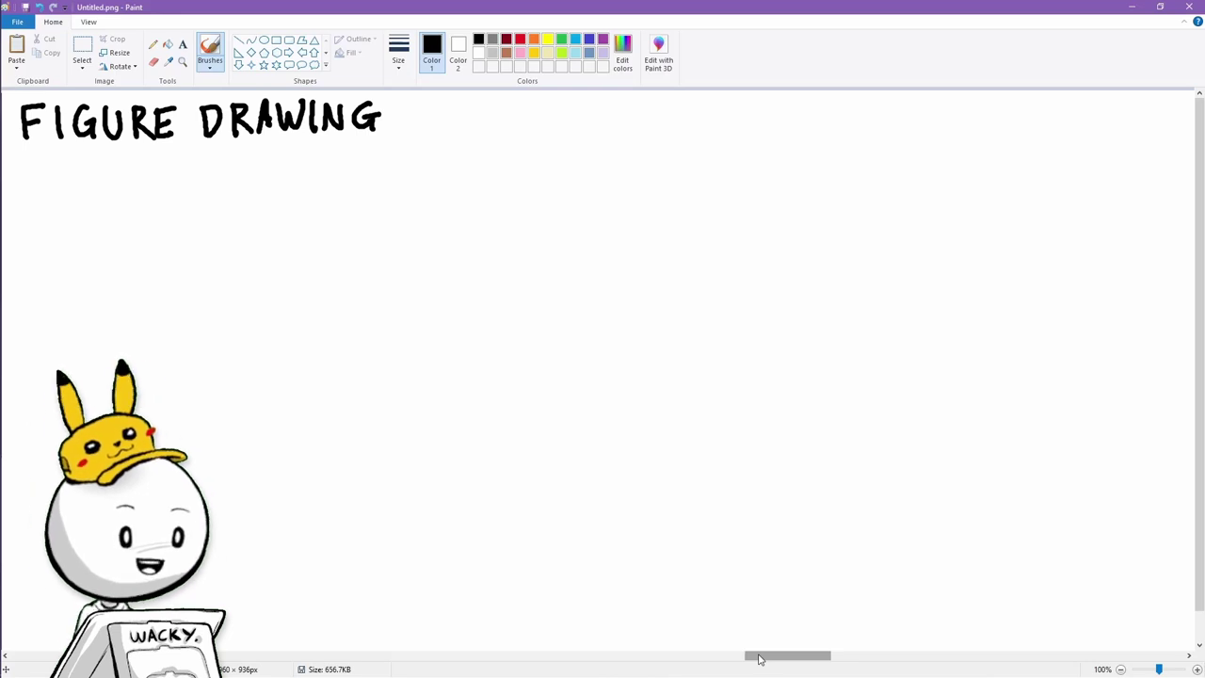
# Switch to Paint and paste the standing figure photo beside the FIGURE DRAWING title.
pyautogui.hotkey('ctrl', 'v')
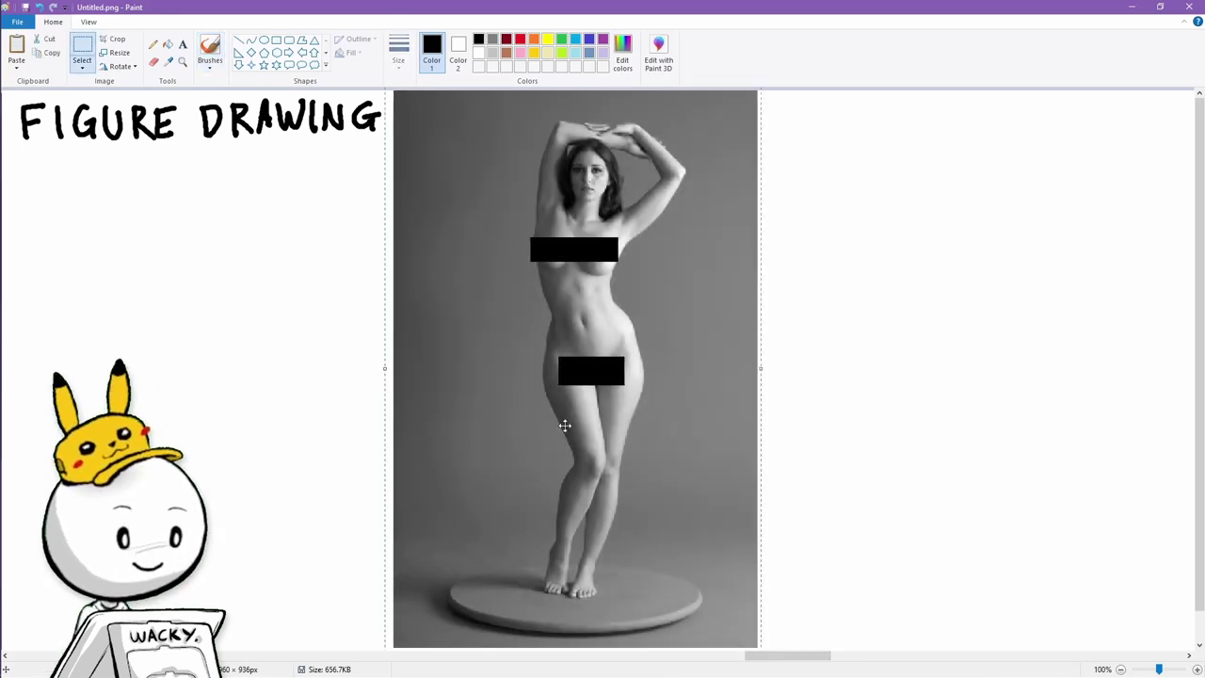
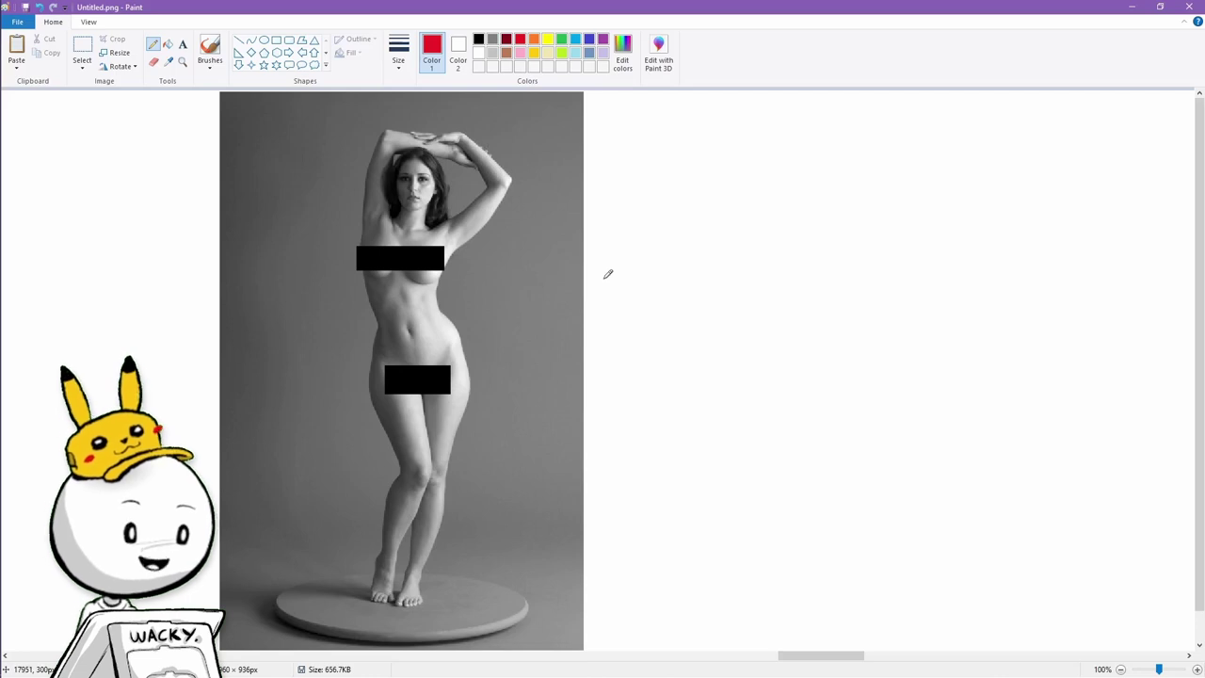
# Draw a red C-shaped line of action beside the photo and sketch a black head, curved back and bent arms around it.
pyautogui.moveTo(808, 147)
pyautogui.mouseDown()
pyautogui.moveTo(741, 238)
pyautogui.moveTo(787, 306)
pyautogui.mouseUp()
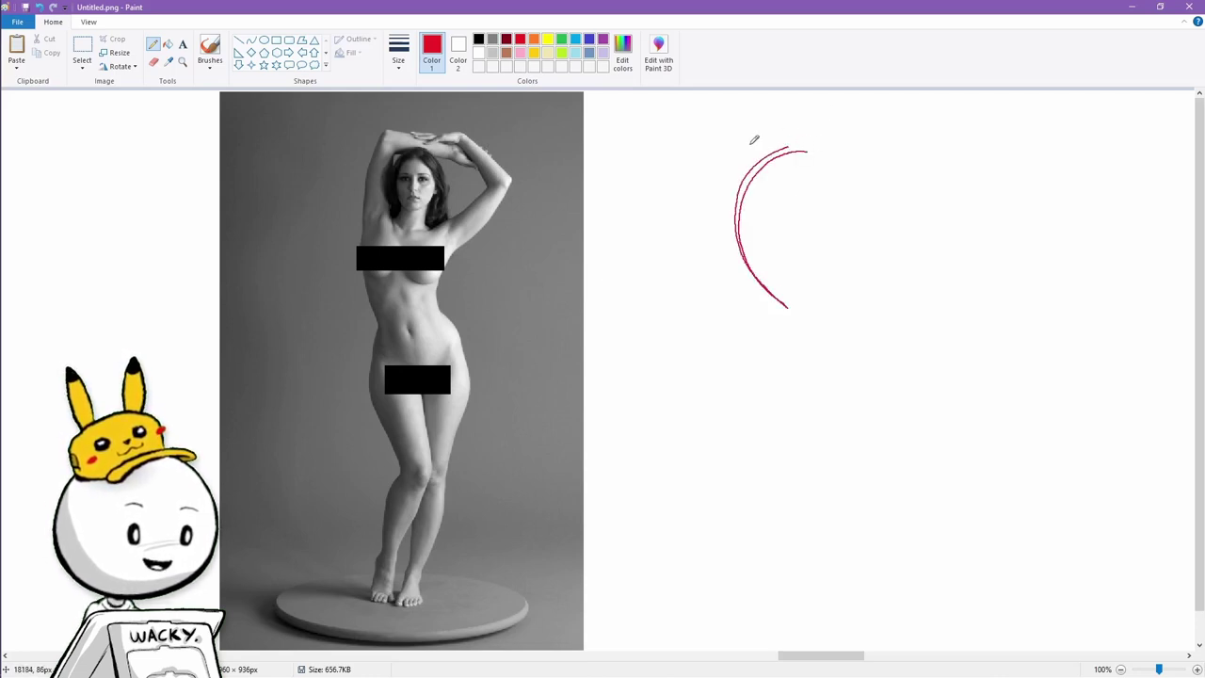
pyautogui.click(480, 40)
pyautogui.moveTo(807, 123); pyautogui.dragTo(789, 146)
pyautogui.moveTo(772, 153); pyautogui.dragTo(737, 245)
pyautogui.moveTo(757, 201)
pyautogui.mouseDown()
pyautogui.moveTo(773, 208)
pyautogui.moveTo(777, 236)
pyautogui.mouseUp()
pyautogui.moveTo(789, 166); pyautogui.dragTo(769, 212)
pyautogui.moveTo(750, 132); pyautogui.dragTo(731, 153)
pyautogui.moveTo(727, 152)
pyautogui.mouseDown()
pyautogui.moveTo(739, 174)
pyautogui.moveTo(759, 156)
pyautogui.mouseUp()
pyautogui.moveTo(784, 166)
pyautogui.mouseDown()
pyautogui.moveTo(816, 188)
pyautogui.moveTo(793, 188)
pyautogui.mouseUp()
# Sketch the legs of the dynamic figure in black, one bent and raised, the other extended down the red curve to a foot.
pyautogui.moveTo(731, 219)
pyautogui.mouseDown()
pyautogui.moveTo(697, 272)
pyautogui.moveTo(729, 269)
pyautogui.mouseUp()
pyautogui.moveTo(713, 230)
pyautogui.mouseDown()
pyautogui.moveTo(727, 264)
pyautogui.moveTo(800, 311)
pyautogui.mouseUp()
pyautogui.moveTo(774, 236)
pyautogui.mouseDown()
pyautogui.moveTo(815, 303)
pyautogui.moveTo(791, 272)
pyautogui.mouseUp()
pyautogui.moveTo(815, 305); pyautogui.dragTo(784, 330)
pyautogui.moveTo(786, 322); pyautogui.dragTo(802, 316)
# Draw a separate red curve repeating the line of action on the left side of the dynamic figure.
pyautogui.click(519, 40)
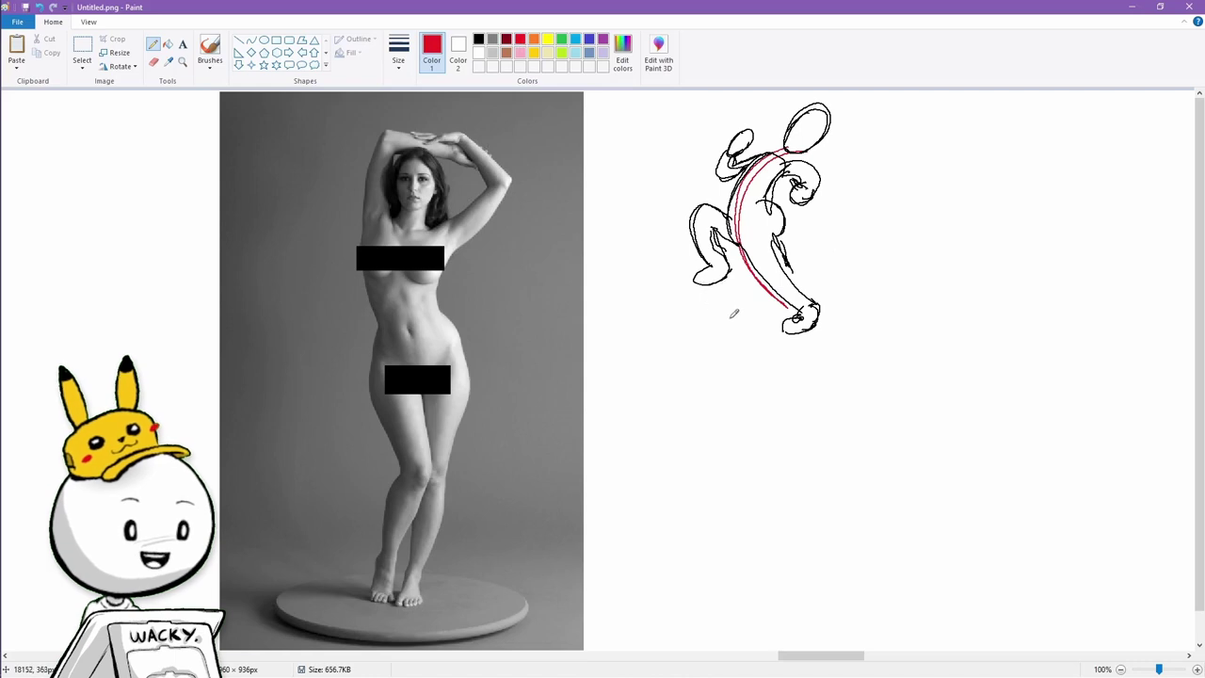
pyautogui.moveTo(698, 296)
pyautogui.mouseDown()
pyautogui.moveTo(663, 192)
pyautogui.moveTo(671, 139)
pyautogui.mouseUp()
pyautogui.hotkey('ctrl', 'z')
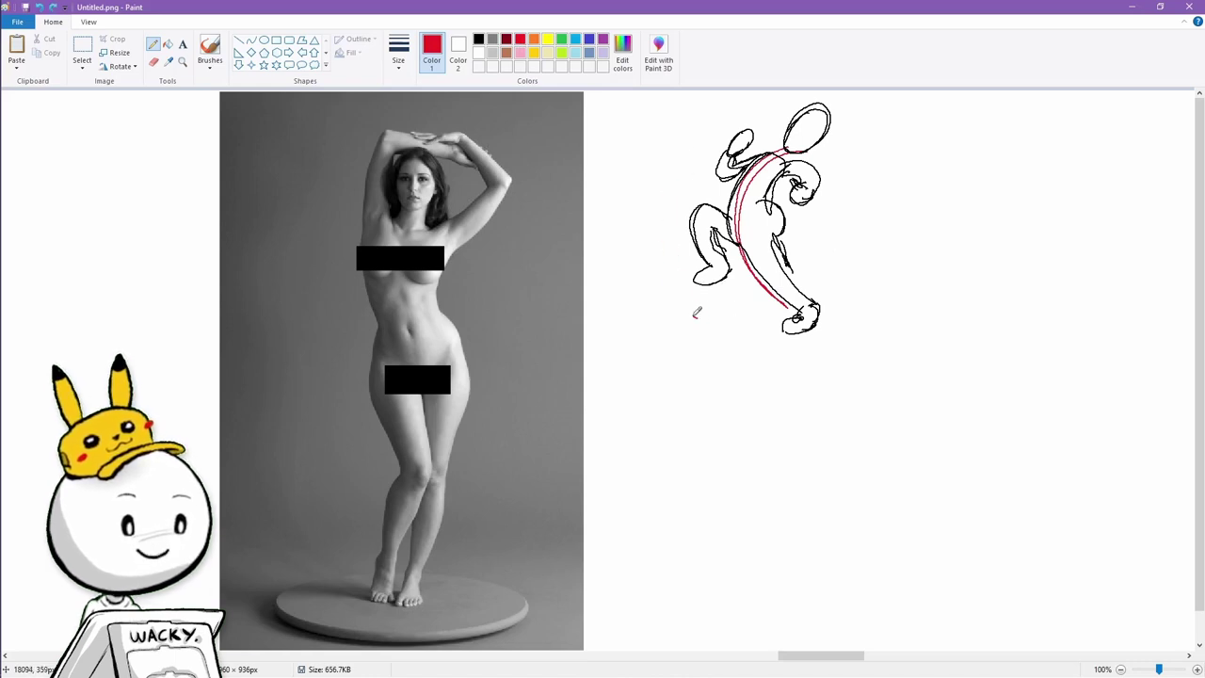
pyautogui.moveTo(697, 315); pyautogui.dragTo(698, 151)
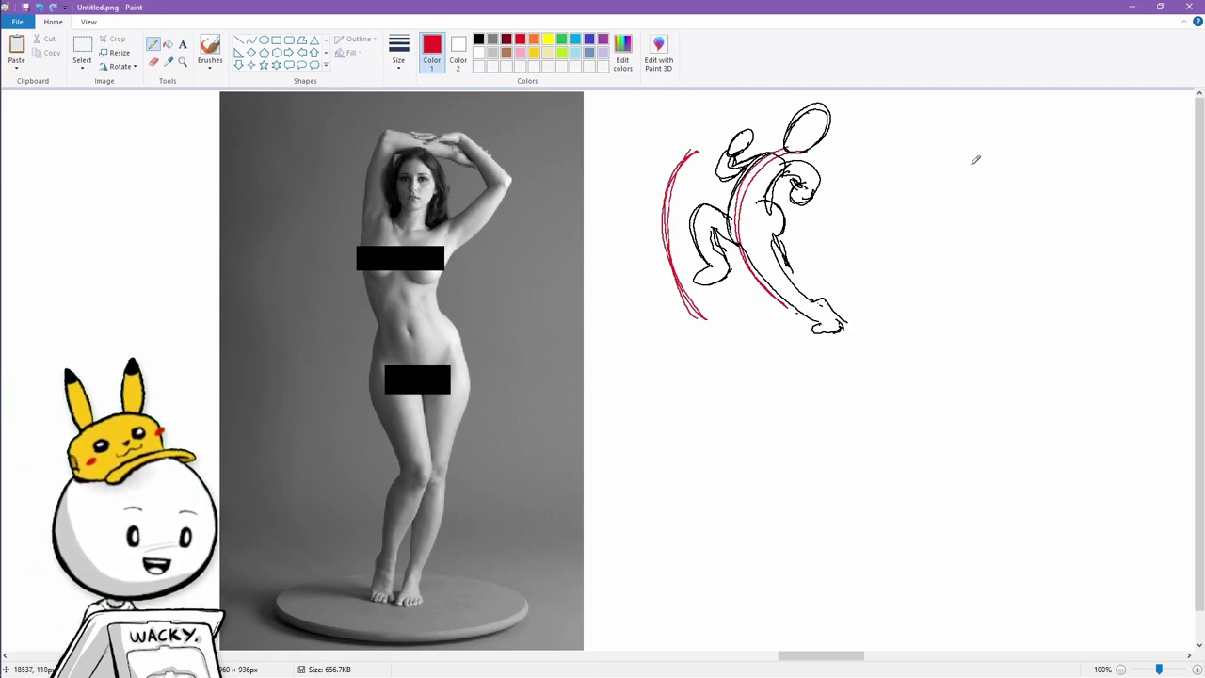
# Sketch a slumped black figure with hanging head and arms over a red hooked line of action, with a rain cloud above it.
pyautogui.moveTo(974, 162)
pyautogui.mouseDown()
pyautogui.moveTo(1047, 156)
pyautogui.moveTo(1056, 246)
pyautogui.moveTo(1026, 309)
pyautogui.mouseUp()
pyautogui.click(478, 39)
pyautogui.moveTo(977, 148)
pyautogui.mouseDown()
pyautogui.moveTo(1008, 217)
pyautogui.moveTo(1024, 233)
pyautogui.moveTo(1028, 217)
pyautogui.moveTo(1023, 174)
pyautogui.moveTo(1023, 203)
pyautogui.moveTo(1002, 241)
pyautogui.mouseUp()
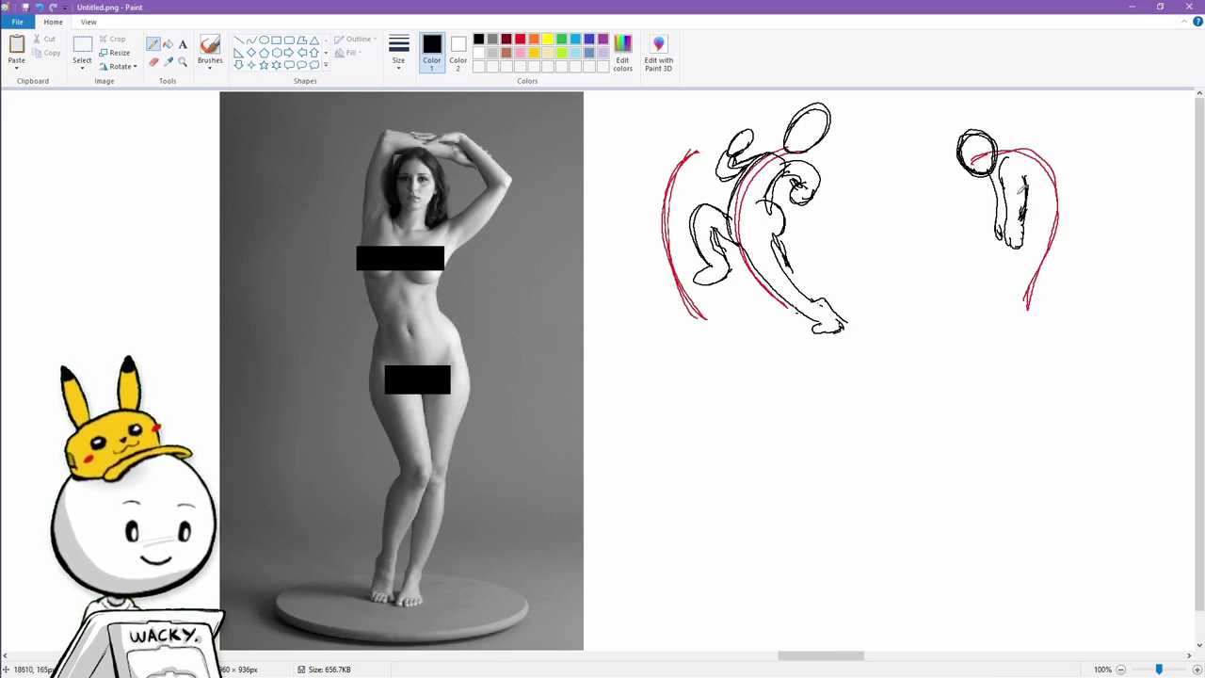
pyautogui.moveTo(1006, 146)
pyautogui.mouseDown()
pyautogui.moveTo(1047, 219)
pyautogui.moveTo(1026, 305)
pyautogui.moveTo(1018, 246)
pyautogui.mouseUp()
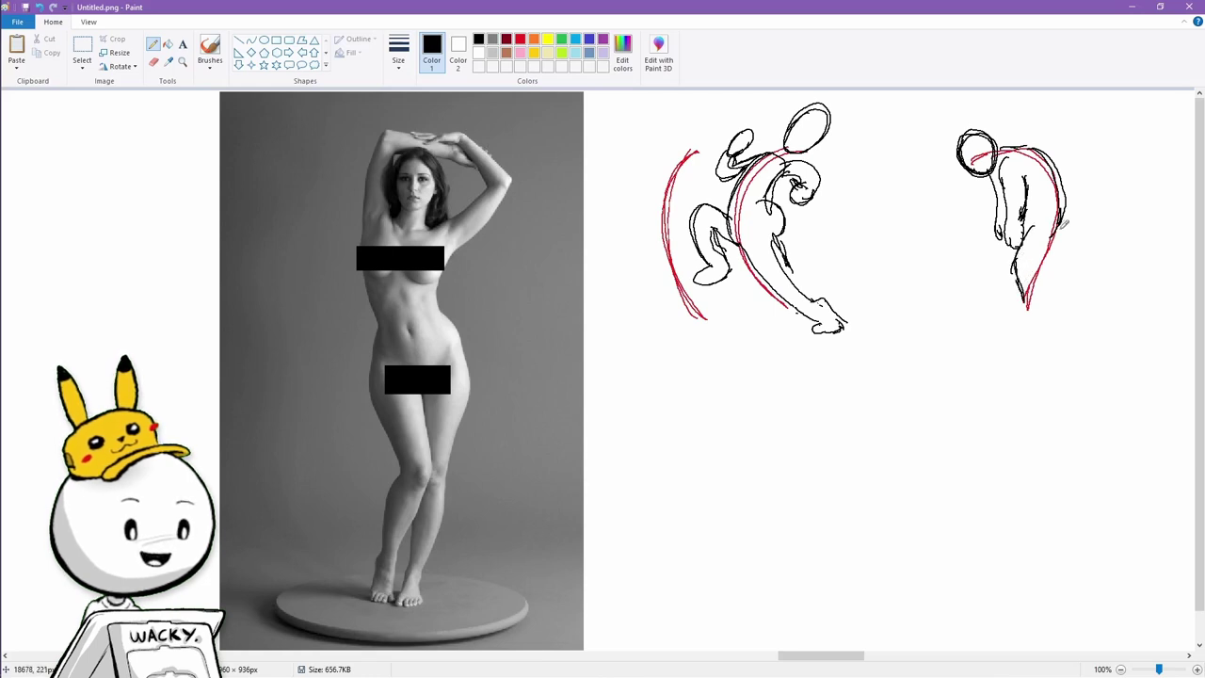
pyautogui.moveTo(1062, 106); pyautogui.dragTo(970, 110)
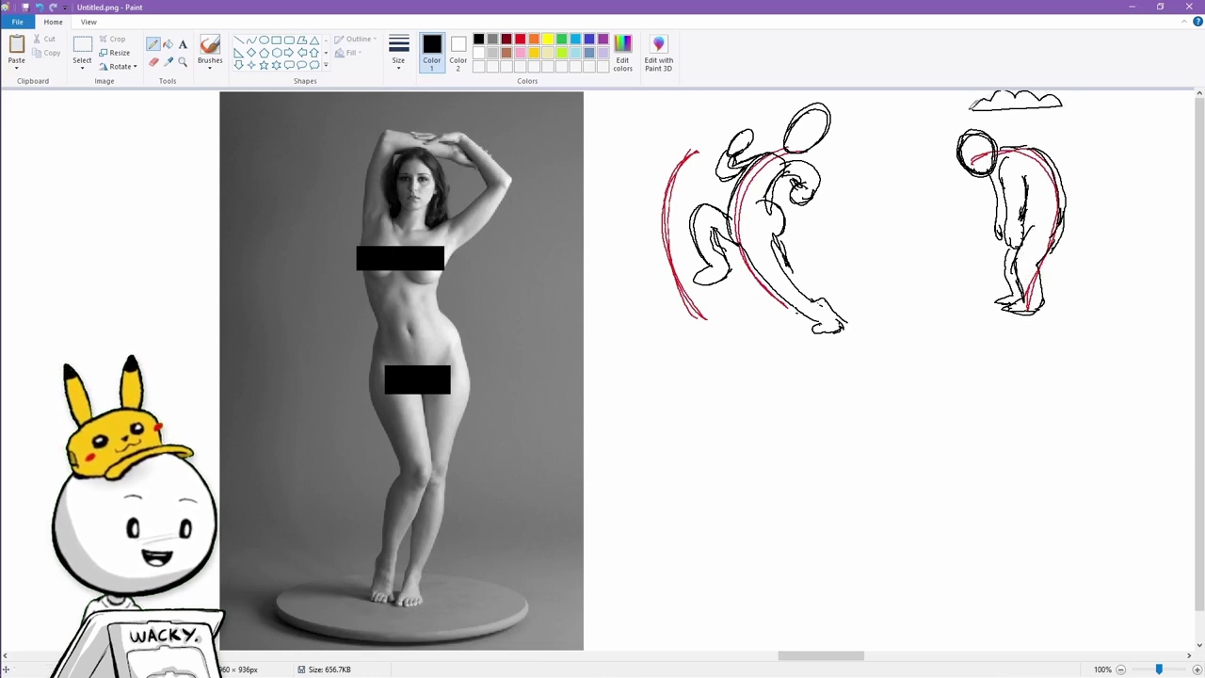
pyautogui.moveTo(979, 116); pyautogui.dragTo(979, 123)
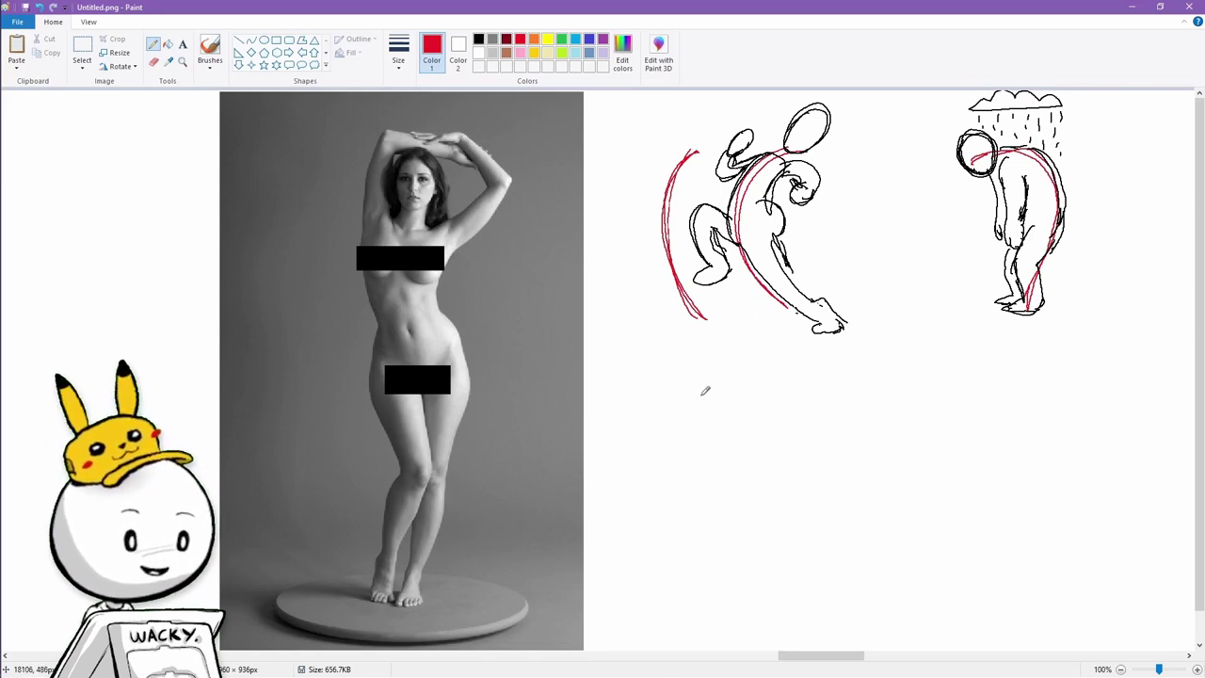
# Draw a straight vertical red line below the dynamic figure and sketch a stiff black standing figure with head, arms, torso and legs around it.
pyautogui.moveTo(702, 393); pyautogui.dragTo(701, 619)
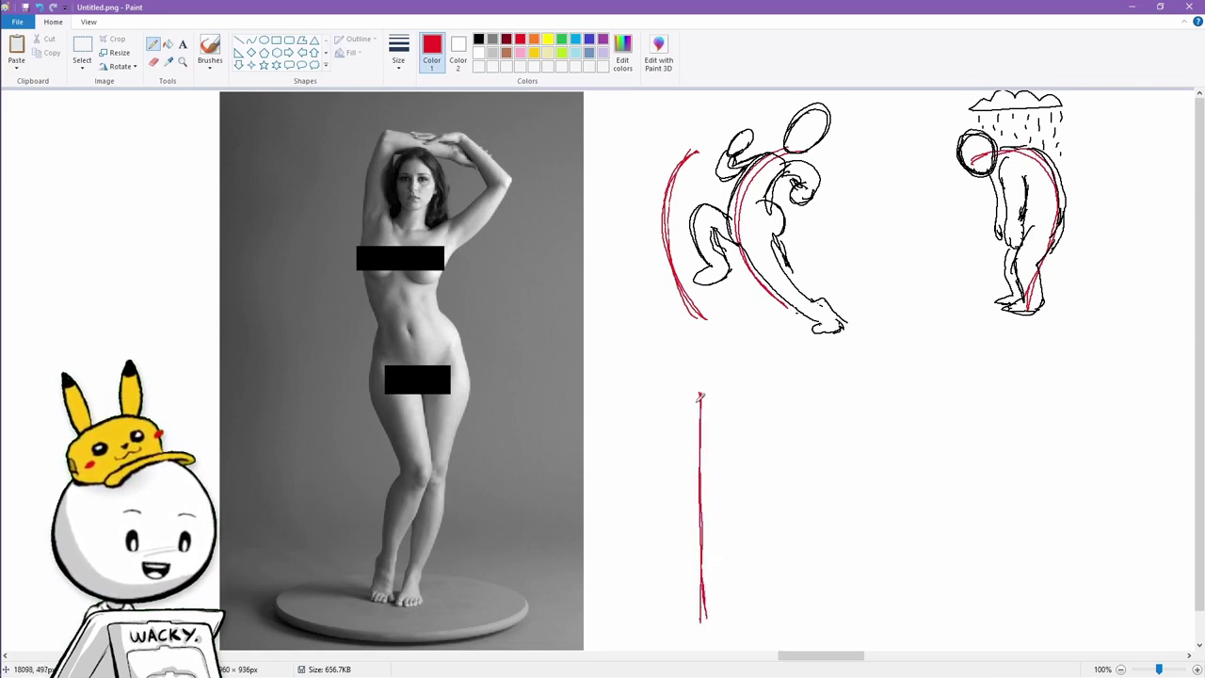
pyautogui.click(479, 39)
pyautogui.moveTo(702, 368)
pyautogui.mouseDown()
pyautogui.moveTo(709, 397)
pyautogui.moveTo(704, 360)
pyautogui.moveTo(697, 392)
pyautogui.moveTo(693, 363)
pyautogui.mouseUp()
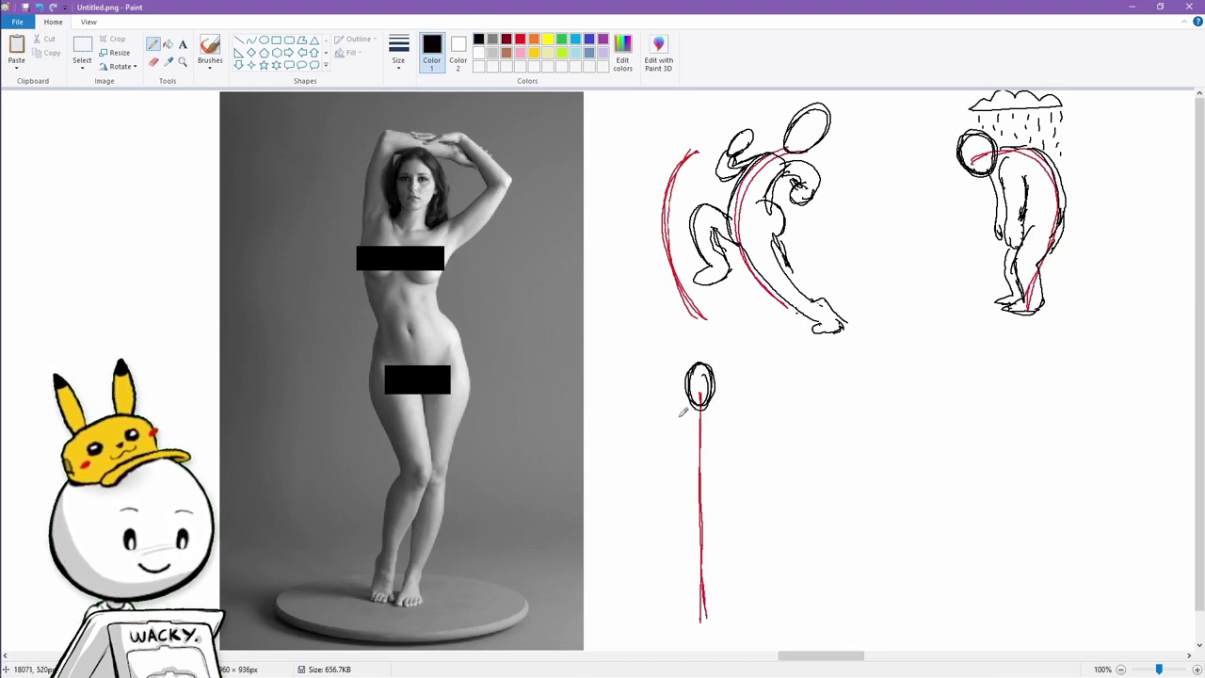
pyautogui.moveTo(683, 411)
pyautogui.mouseDown()
pyautogui.moveTo(729, 412)
pyautogui.moveTo(673, 414)
pyautogui.moveTo(721, 491)
pyautogui.moveTo(725, 439)
pyautogui.moveTo(668, 508)
pyautogui.mouseUp()
pyautogui.moveTo(732, 414)
pyautogui.mouseDown()
pyautogui.moveTo(735, 499)
pyautogui.moveTo(715, 612)
pyautogui.mouseUp()
pyautogui.moveTo(676, 496)
pyautogui.mouseDown()
pyautogui.moveTo(694, 610)
pyautogui.moveTo(685, 614)
pyautogui.moveTo(716, 614)
pyautogui.moveTo(705, 612)
pyautogui.mouseUp()
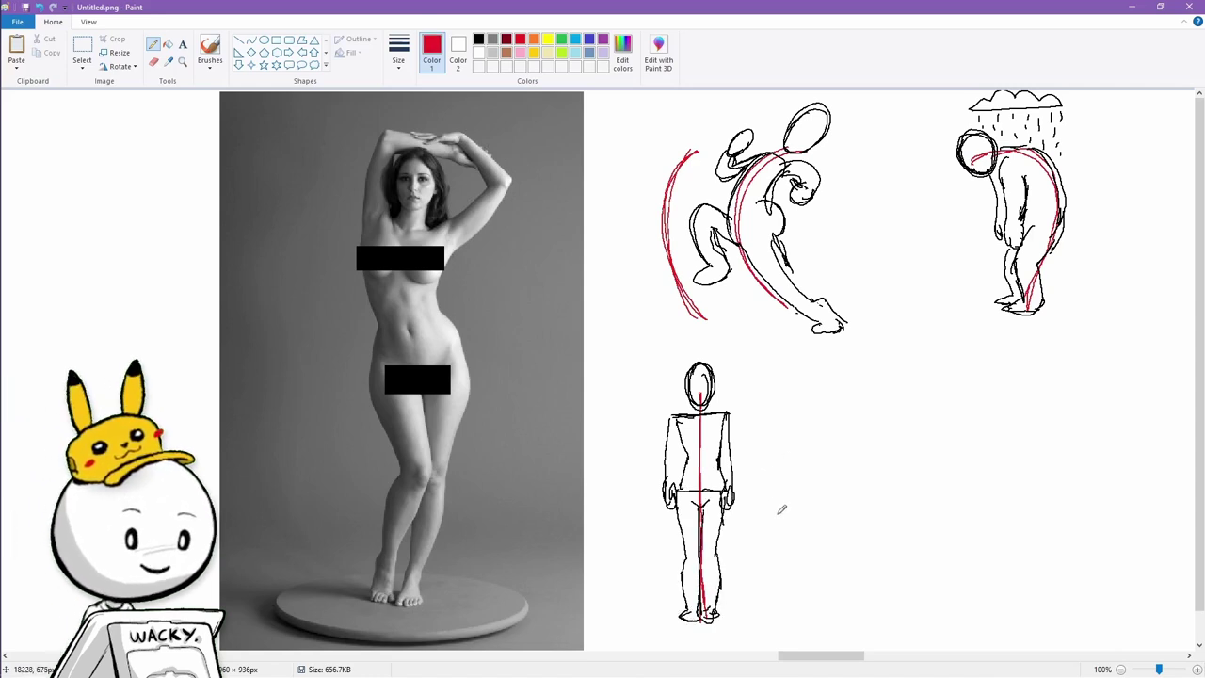
# Draw a red S-shaped line of action beside the stiff figure, with a shoulder line and a hip line tilted in opposite directions.
pyautogui.moveTo(840, 389)
pyautogui.mouseDown()
pyautogui.moveTo(829, 455)
pyautogui.moveTo(858, 561)
pyautogui.moveTo(847, 613)
pyautogui.moveTo(864, 416)
pyautogui.mouseUp()
pyautogui.hotkey('ctrl', 'z')
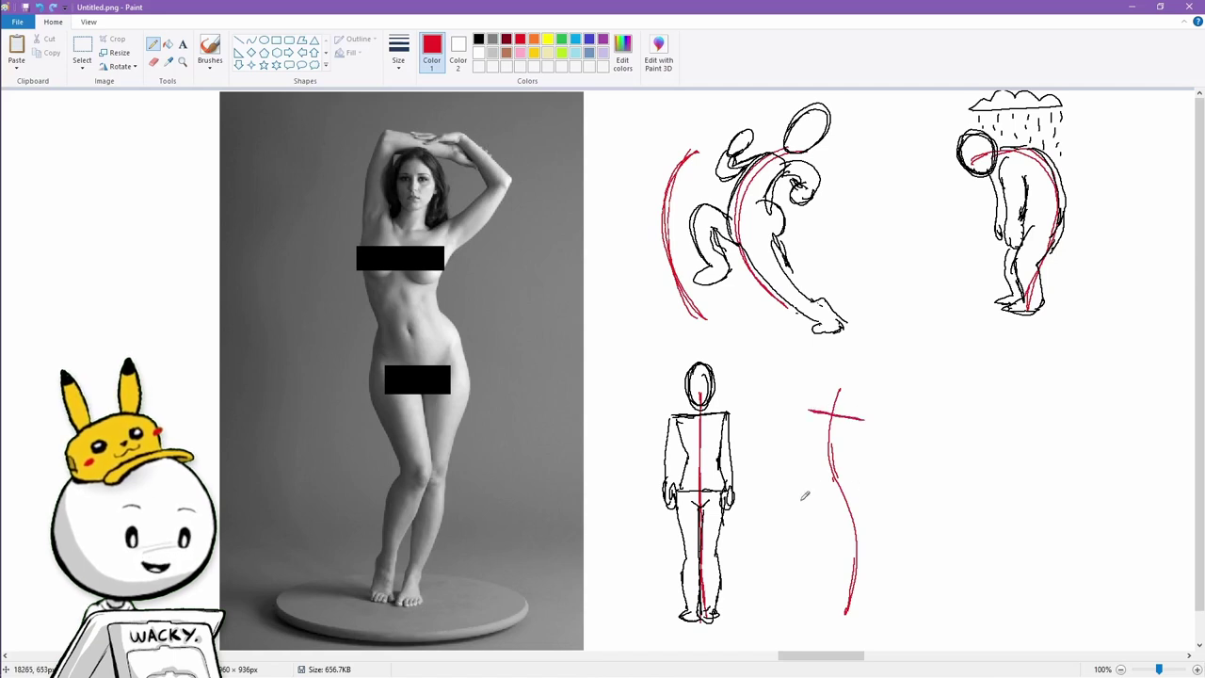
pyautogui.moveTo(820, 495); pyautogui.dragTo(859, 480)
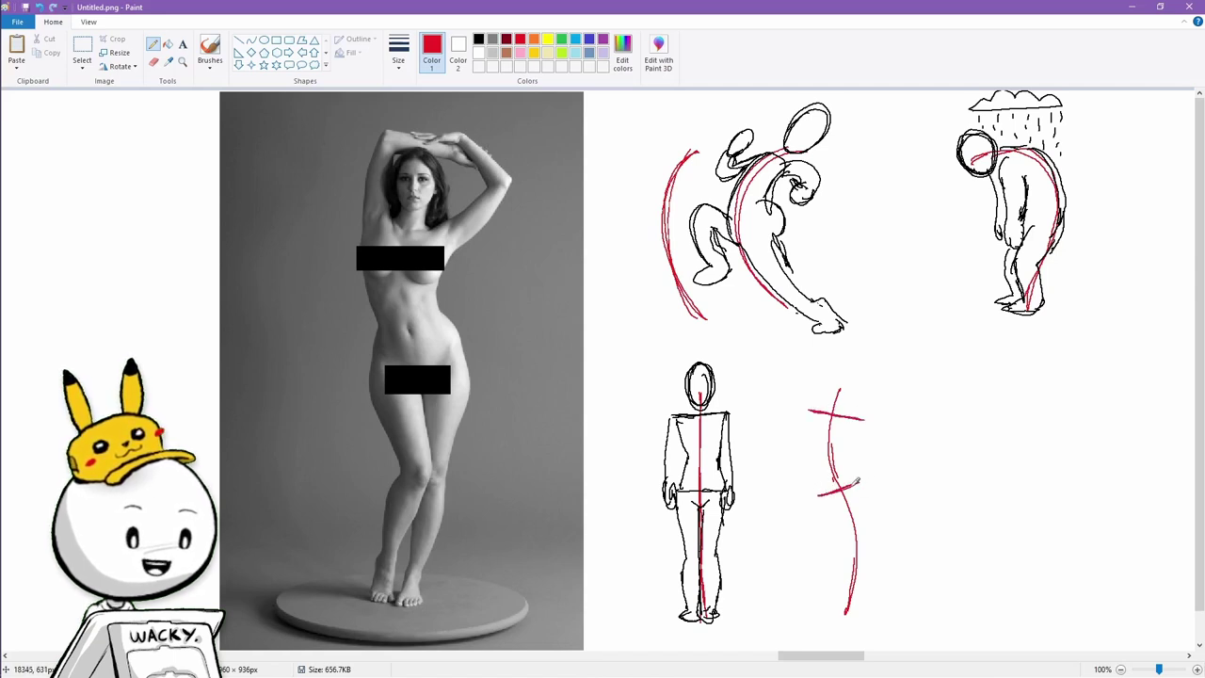
# Sketch the S-curve figure's torso sides in black between the shoulder and hip lines, and add an oval head.
pyautogui.click(478, 39)
pyautogui.moveTo(812, 414); pyautogui.dragTo(813, 494)
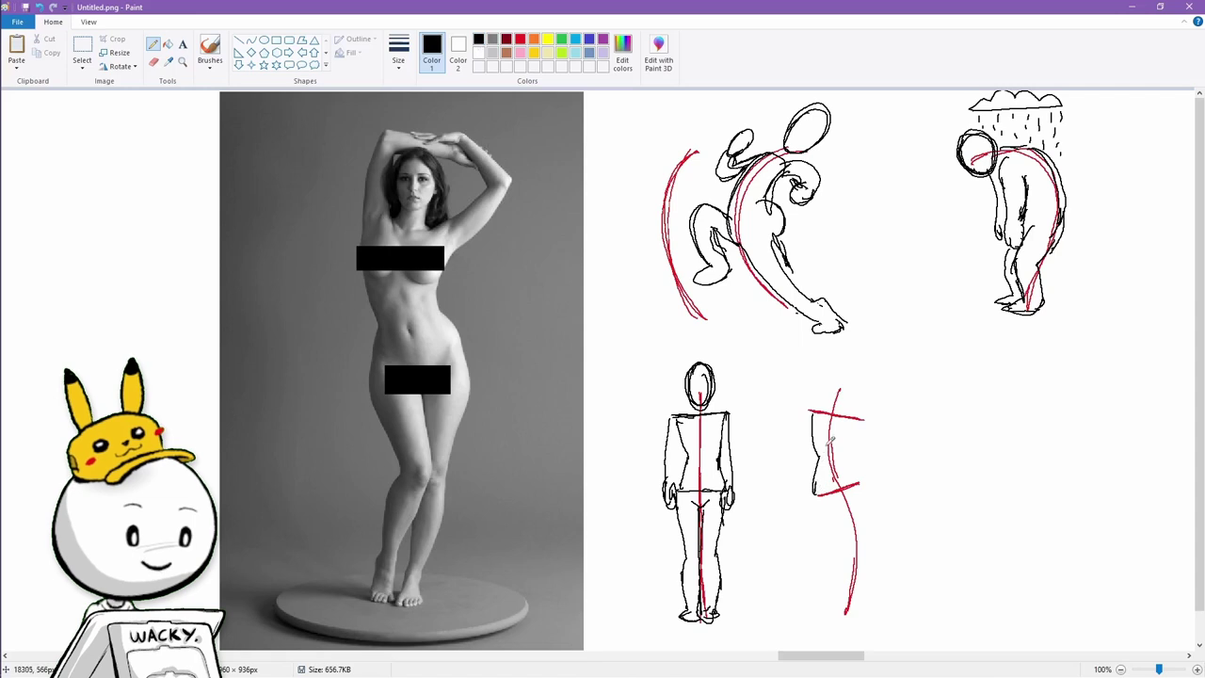
pyautogui.moveTo(859, 420); pyautogui.dragTo(857, 485)
pyautogui.moveTo(836, 369); pyautogui.dragTo(838, 371)
# Draw black guide lines for the head, shoulder and hip tilts and an upward arrow beside the raised hip, and undo them.
pyautogui.moveTo(789, 501); pyautogui.dragTo(912, 476)
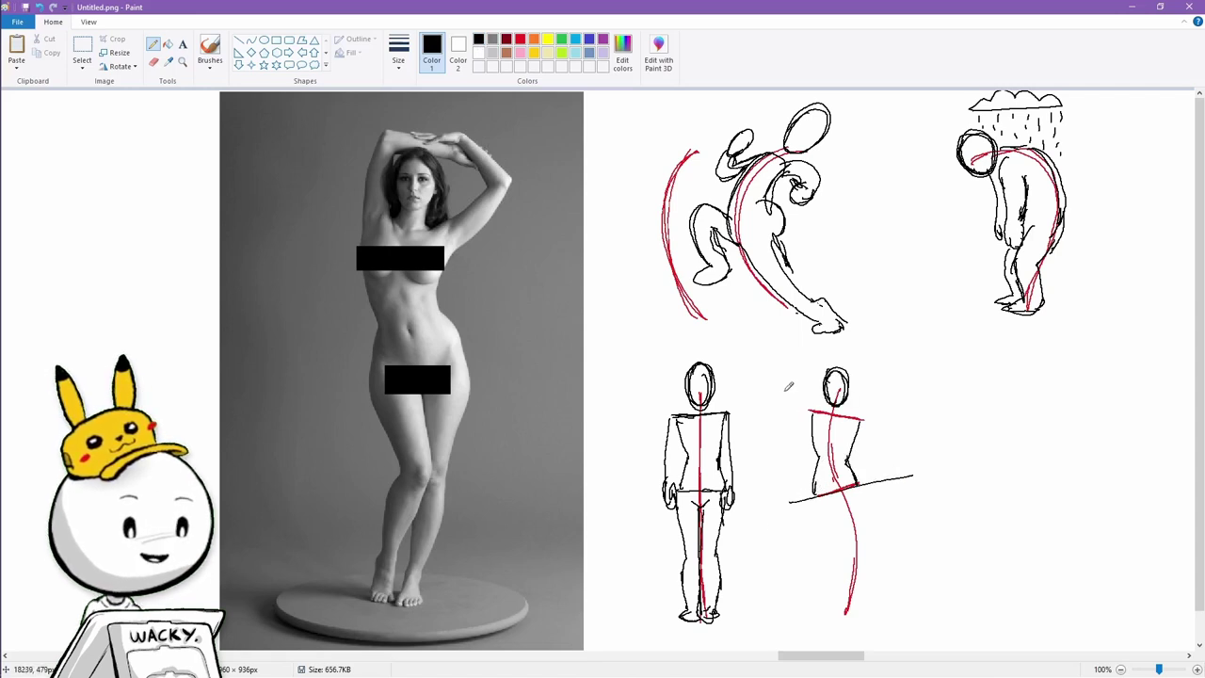
pyautogui.moveTo(785, 399); pyautogui.dragTo(905, 431)
pyautogui.moveTo(801, 381); pyautogui.dragTo(904, 350)
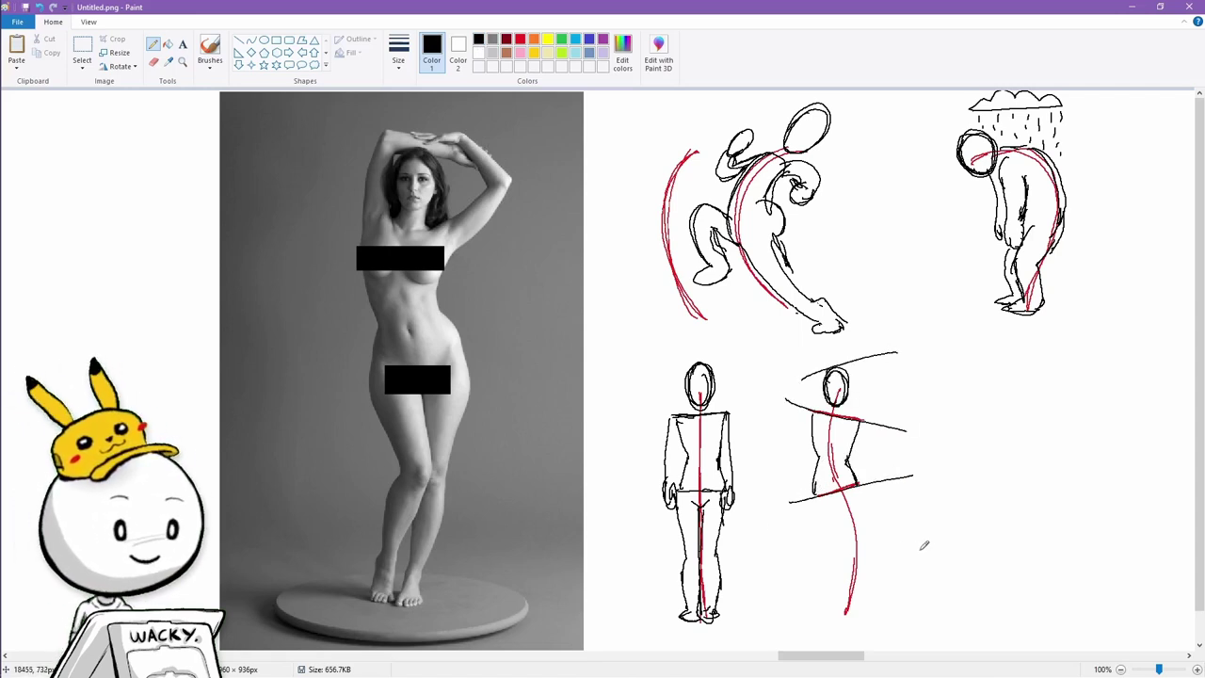
pyautogui.hotkey('ctrl', 'z')
pyautogui.hotkey('ctrl', 'z')
pyautogui.hotkey('ctrl', 'z')
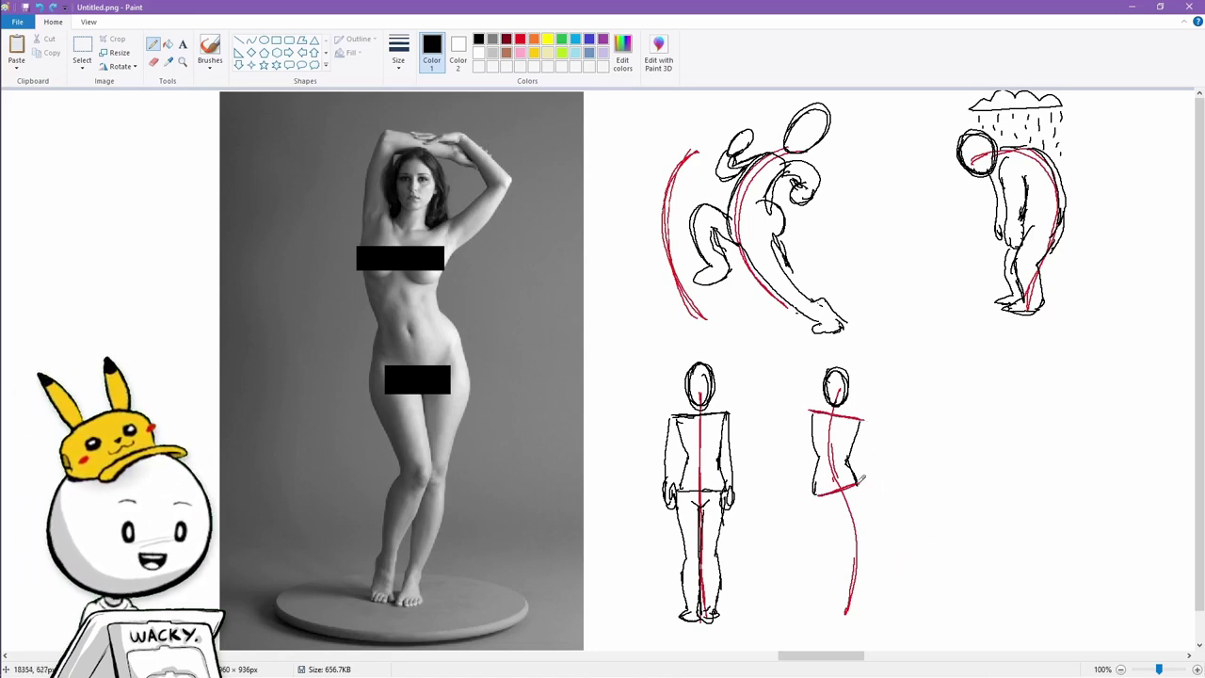
pyautogui.moveTo(879, 491)
pyautogui.mouseDown()
pyautogui.moveTo(879, 466)
pyautogui.moveTo(887, 480)
pyautogui.mouseUp()
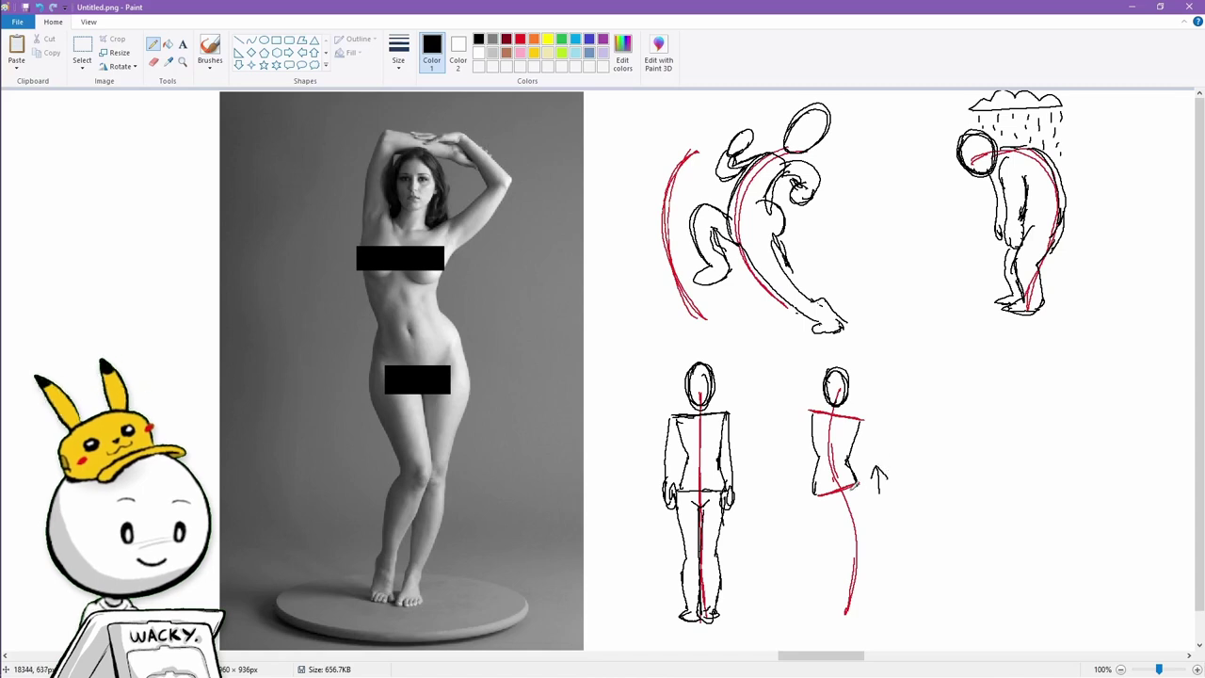
pyautogui.hotkey('ctrl', 'z')
pyautogui.hotkey('ctrl', 'z')
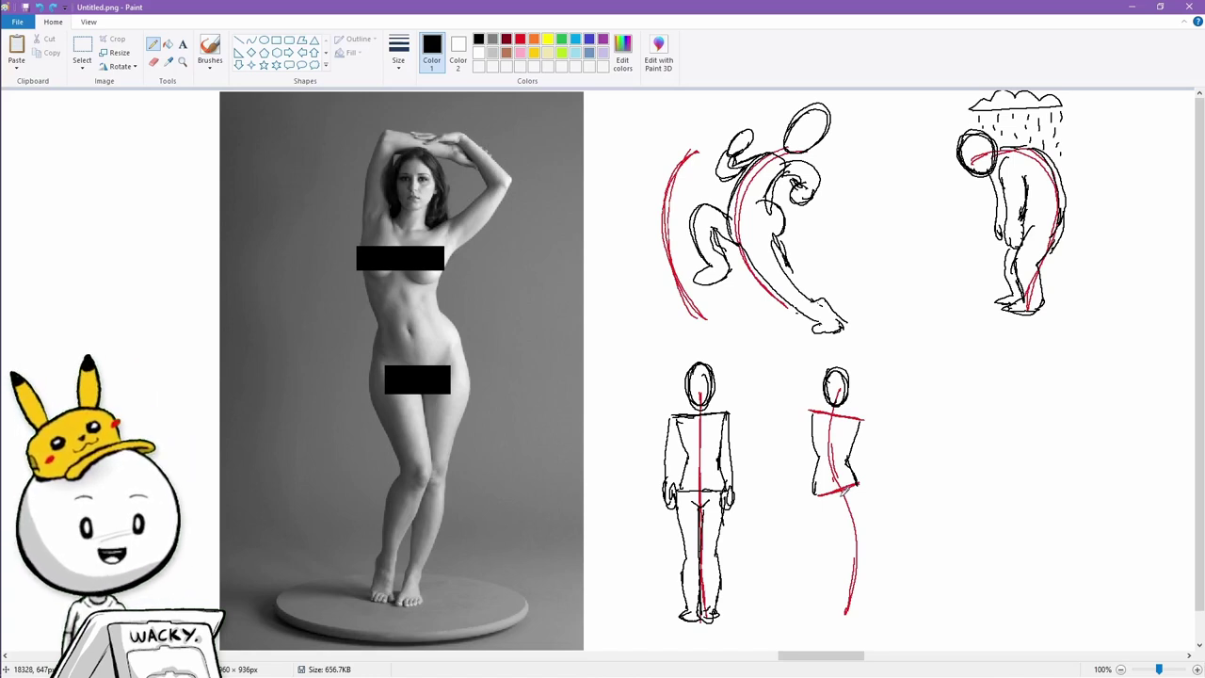
# Draw a blue vertical balance line from the S-curve figure's neck to the ground and sketch the black supporting leg and foot along it.
pyautogui.click(575, 40)
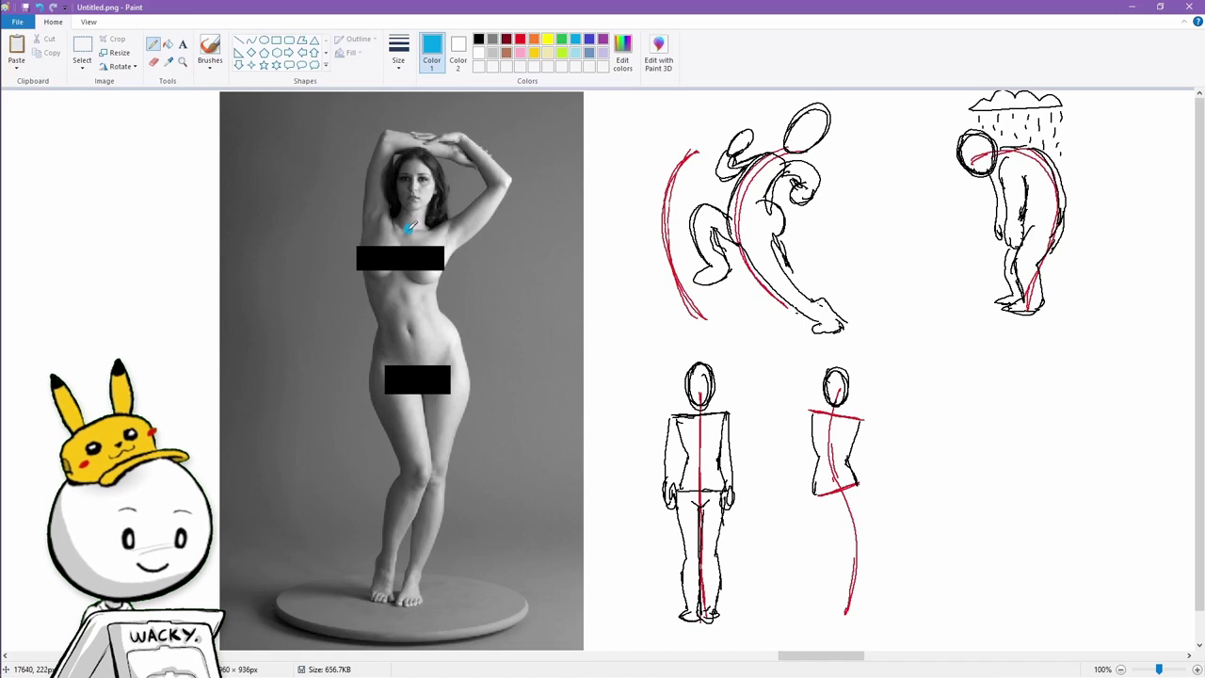
pyautogui.moveTo(411, 226); pyautogui.dragTo(405, 557)
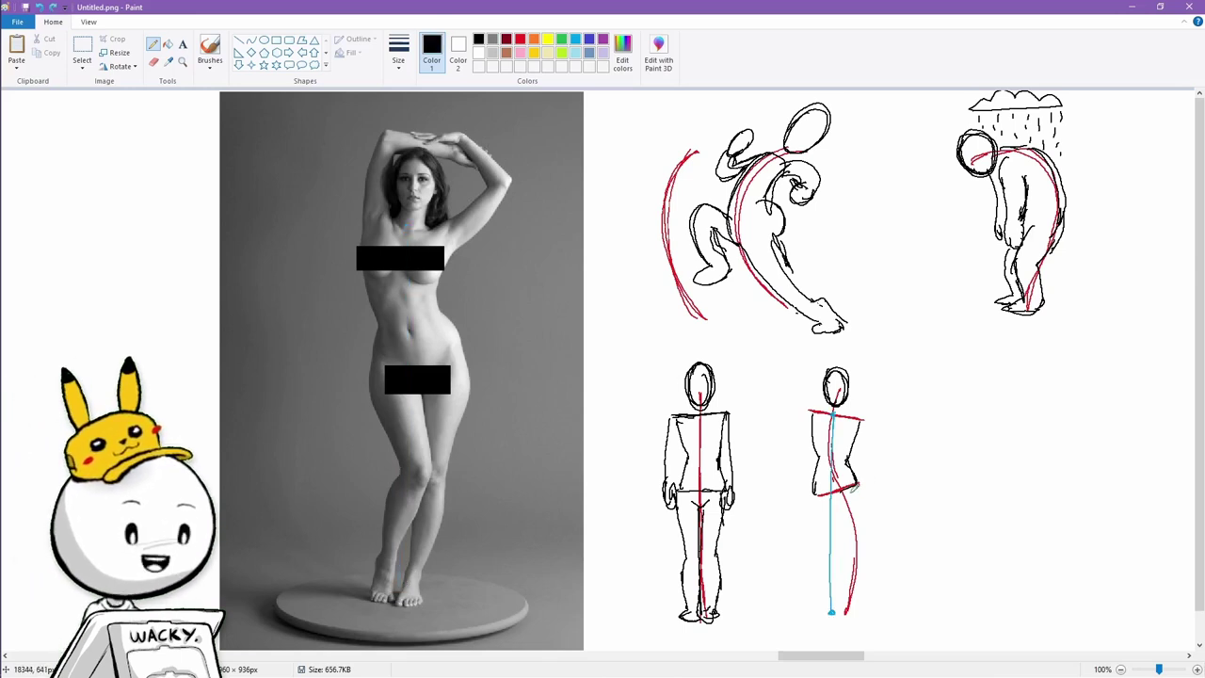
pyautogui.moveTo(838, 490)
pyautogui.mouseDown()
pyautogui.moveTo(838, 549)
pyautogui.moveTo(853, 543)
pyautogui.moveTo(837, 602)
pyautogui.mouseUp()
pyautogui.moveTo(851, 546); pyautogui.dragTo(837, 609)
pyautogui.hotkey('ctrl', 'z')
pyautogui.hotkey('ctrl', 'z')
pyautogui.hotkey('ctrl', 'y')
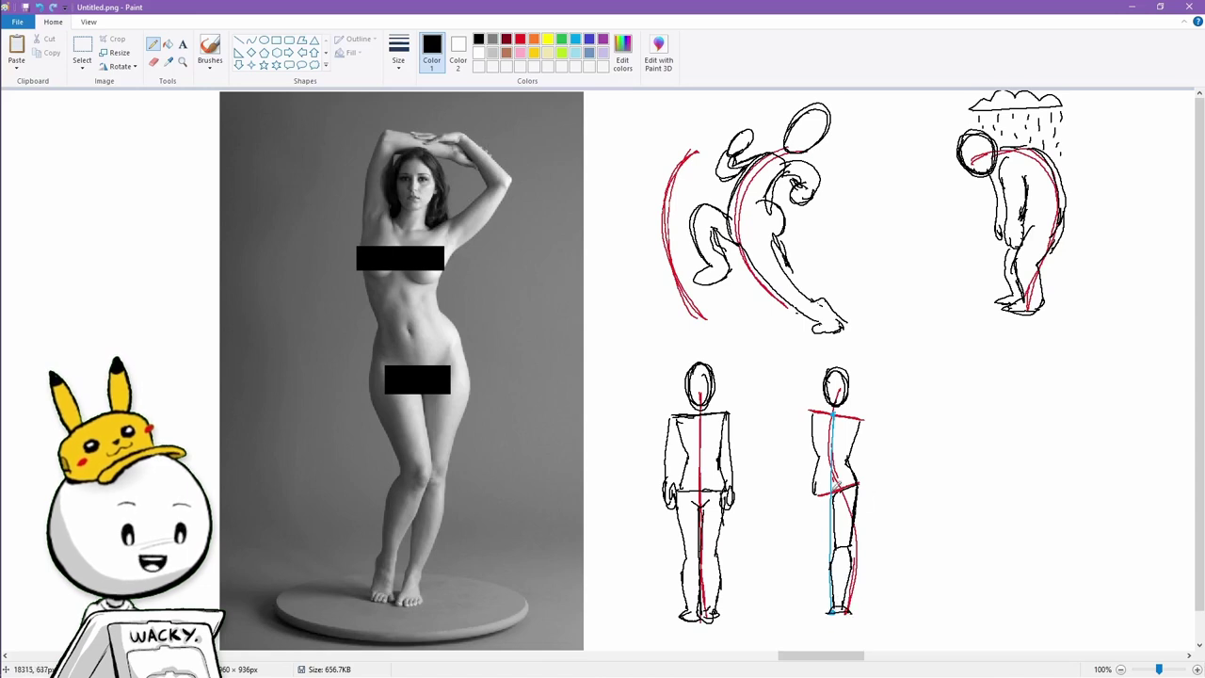
pyautogui.moveTo(857, 488)
pyautogui.mouseDown()
pyautogui.moveTo(850, 577)
pyautogui.moveTo(827, 614)
pyautogui.moveTo(849, 612)
pyautogui.mouseUp()
pyautogui.moveTo(831, 550); pyautogui.dragTo(833, 499)
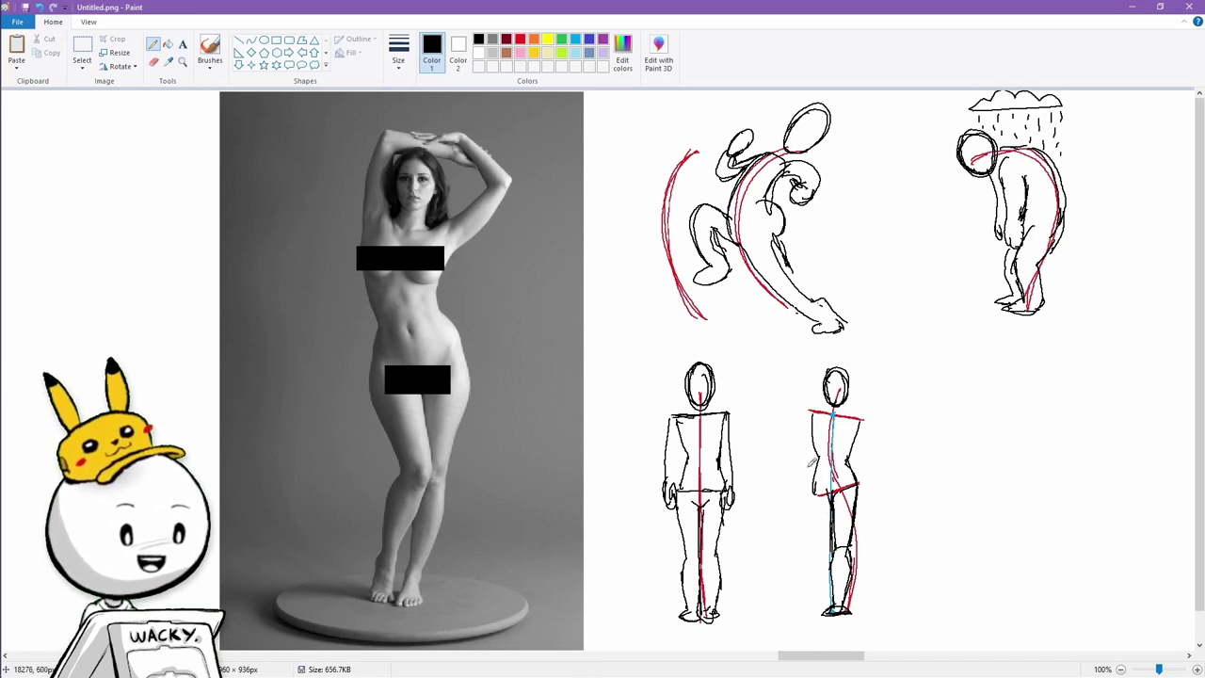
# Try a pose for the S-curve figure's free leg stepping out to the side, and undo it.
pyautogui.moveTo(812, 475)
pyautogui.mouseDown()
pyautogui.moveTo(780, 538)
pyautogui.moveTo(795, 605)
pyautogui.moveTo(851, 507)
pyautogui.mouseUp()
pyautogui.hotkey('ctrl', 'z')
pyautogui.hotkey('ctrl', 'z')
pyautogui.hotkey('ctrl', 'z')
pyautogui.hotkey('ctrl', 'z')
pyautogui.hotkey('ctrl', 'z')
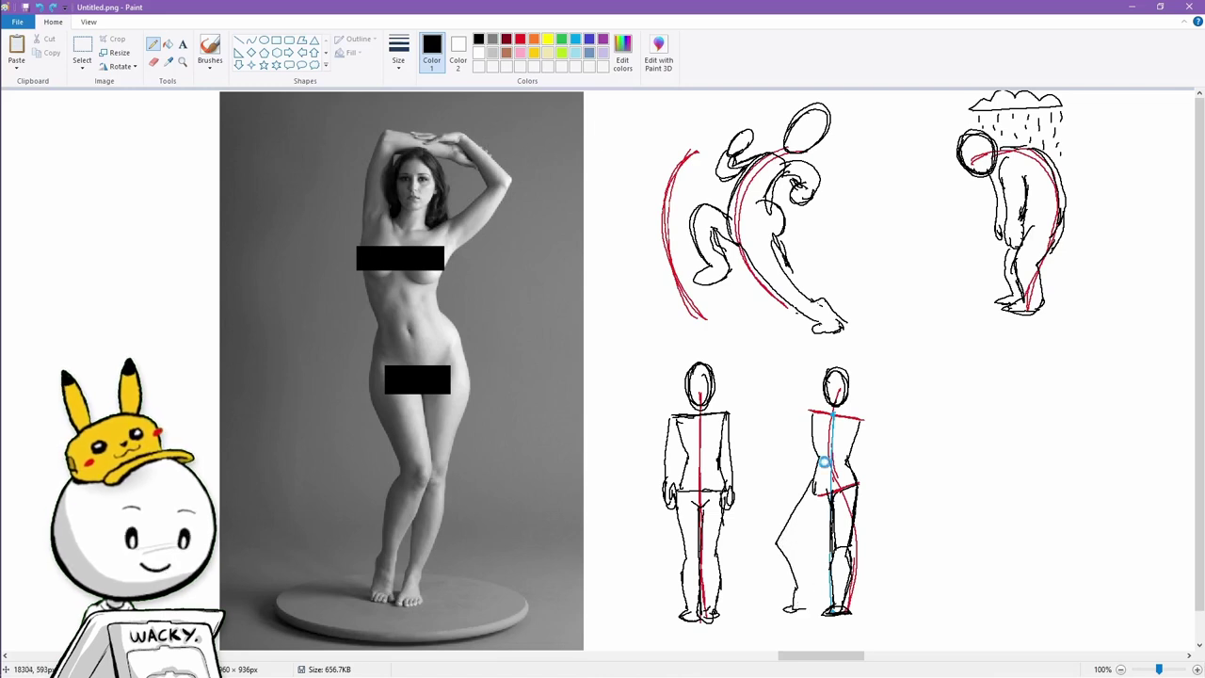
# Discard the trial poses of the free leg and sketch it in black standing close beside the supporting leg.
pyautogui.moveTo(816, 470)
pyautogui.mouseDown()
pyautogui.moveTo(760, 485)
pyautogui.moveTo(806, 518)
pyautogui.moveTo(821, 519)
pyautogui.moveTo(826, 504)
pyautogui.mouseUp()
pyautogui.moveTo(774, 498)
pyautogui.mouseDown()
pyautogui.moveTo(829, 493)
pyautogui.moveTo(812, 550)
pyautogui.moveTo(825, 544)
pyautogui.moveTo(811, 610)
pyautogui.moveTo(825, 610)
pyautogui.mouseUp()
pyautogui.hotkey('ctrl', 'z')
pyautogui.hotkey('ctrl', 'z')
pyautogui.hotkey('ctrl', 'z')
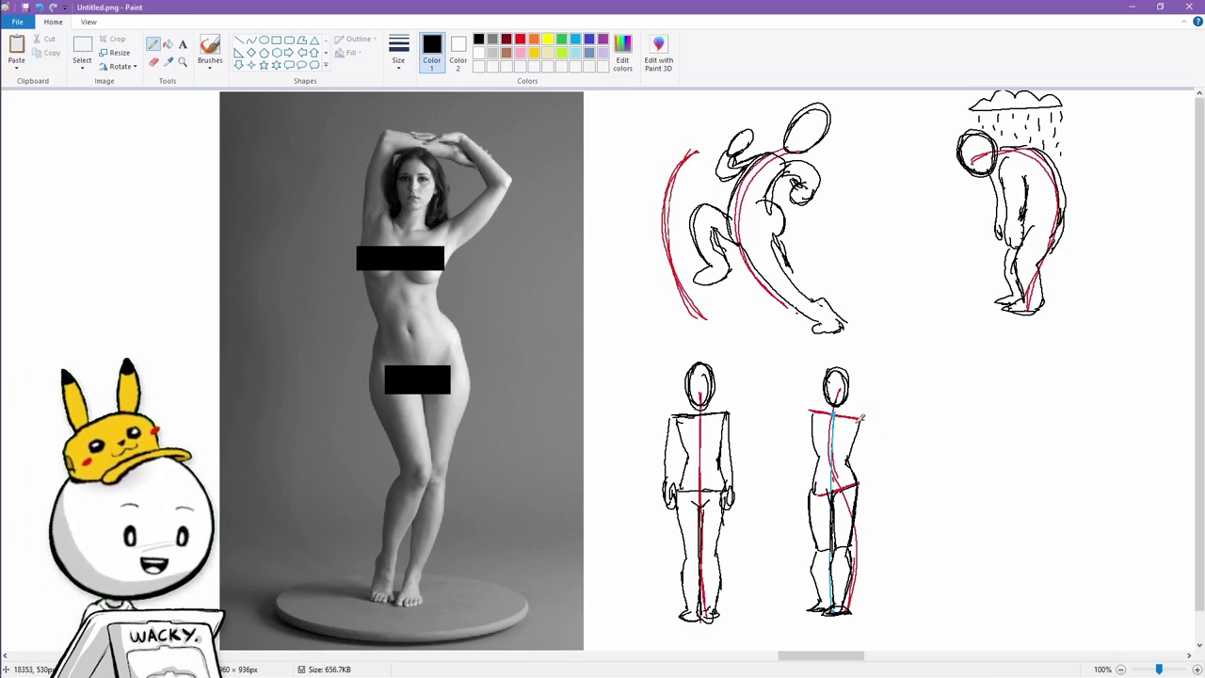
# Add a shoulder joint circle to the S-curve figure, trying and undoing a jointed arm on it and a separate example arm.
pyautogui.moveTo(859, 417)
pyautogui.mouseDown()
pyautogui.moveTo(886, 450)
pyautogui.moveTo(881, 513)
pyautogui.moveTo(873, 499)
pyautogui.mouseUp()
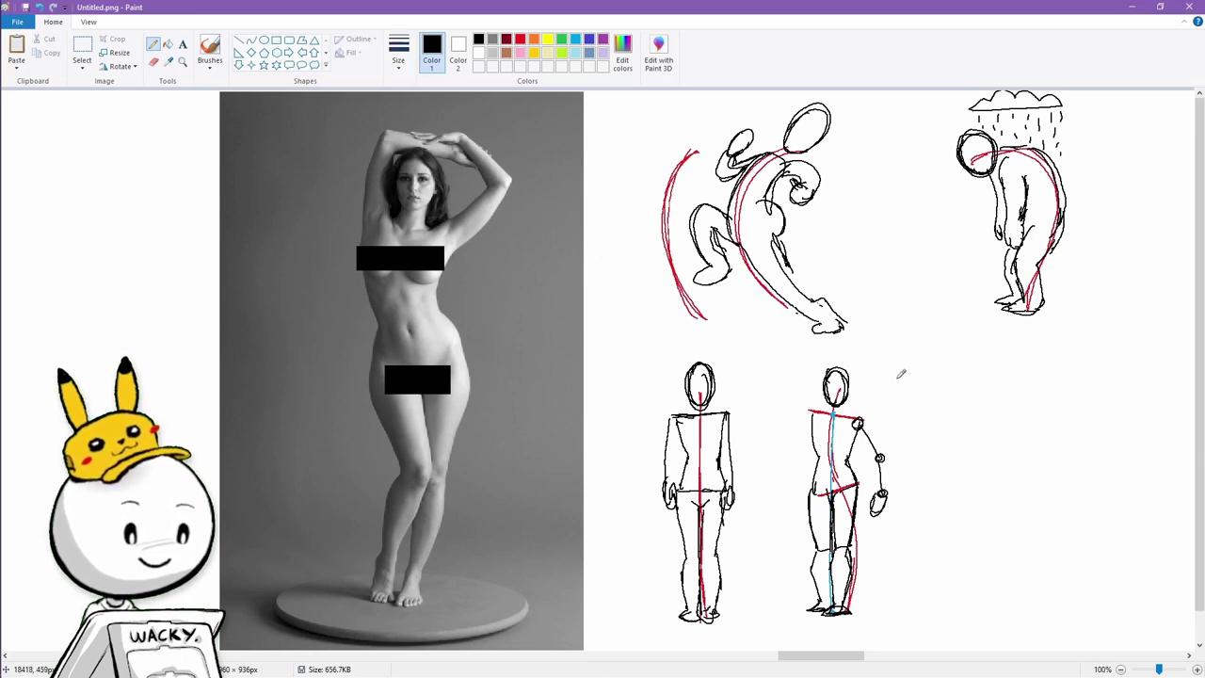
pyautogui.moveTo(900, 374)
pyautogui.mouseDown()
pyautogui.moveTo(971, 403)
pyautogui.moveTo(975, 461)
pyautogui.mouseUp()
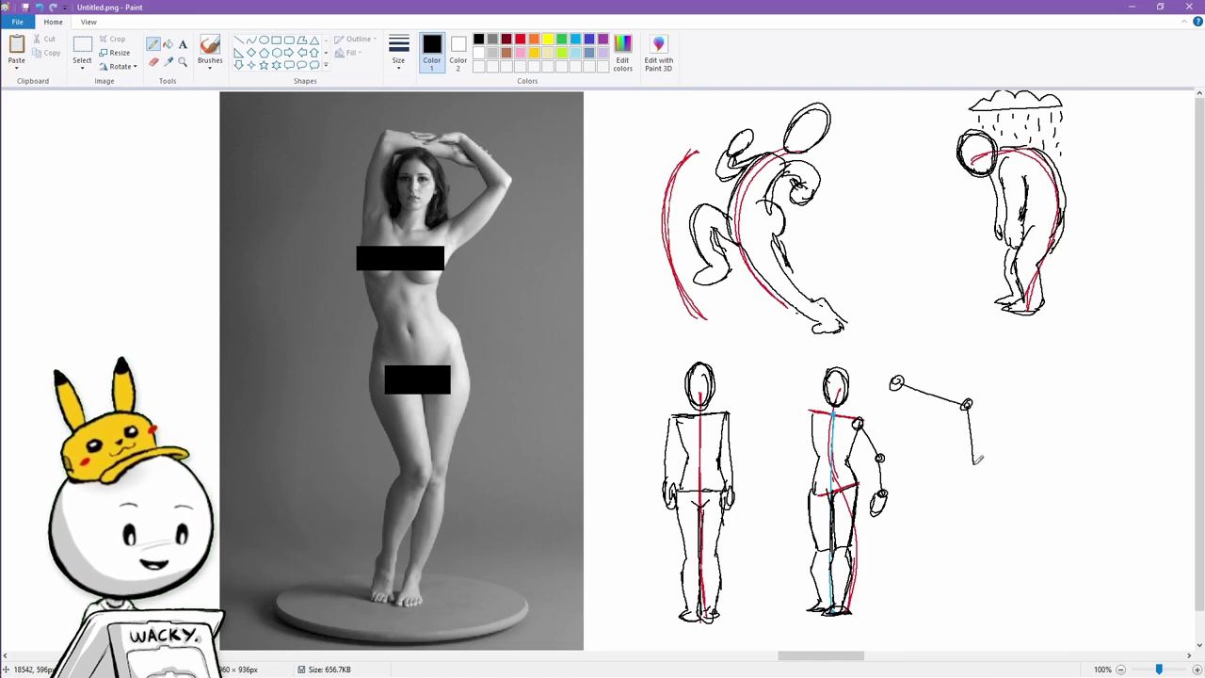
pyautogui.hotkey('ctrl', 'z')
pyautogui.hotkey('ctrl', 'z')
pyautogui.hotkey('ctrl', 'z')
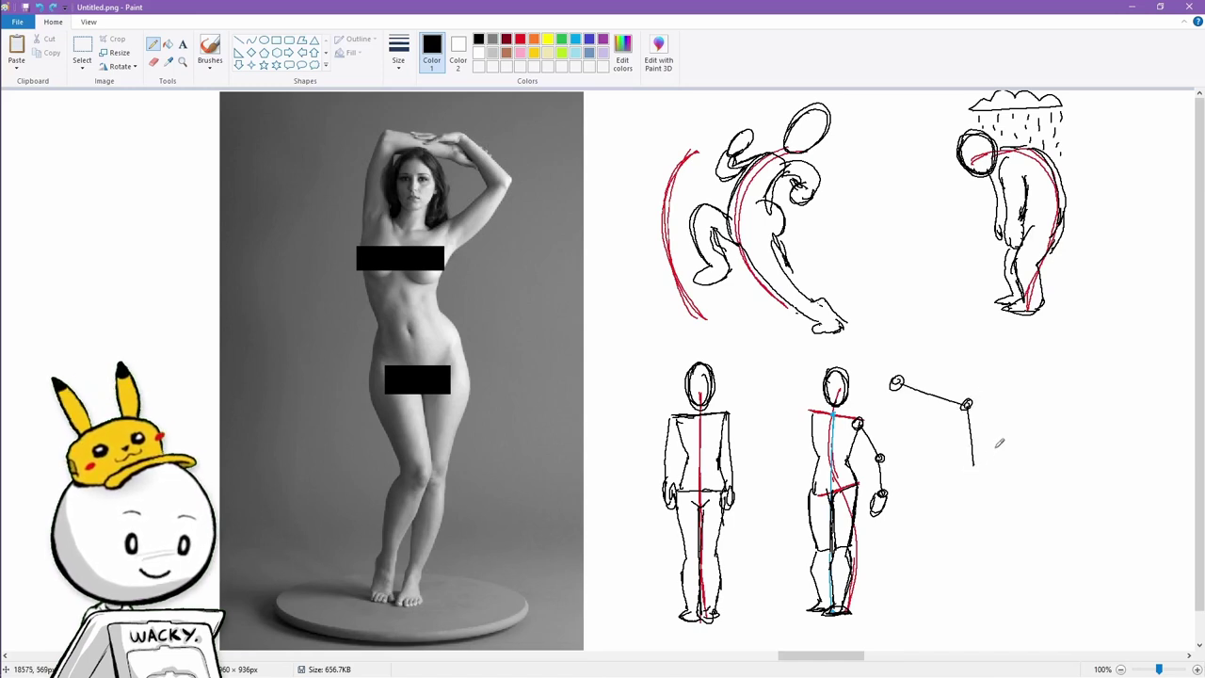
pyautogui.hotkey('ctrl', 'z')
pyautogui.hotkey('ctrl', 'z')
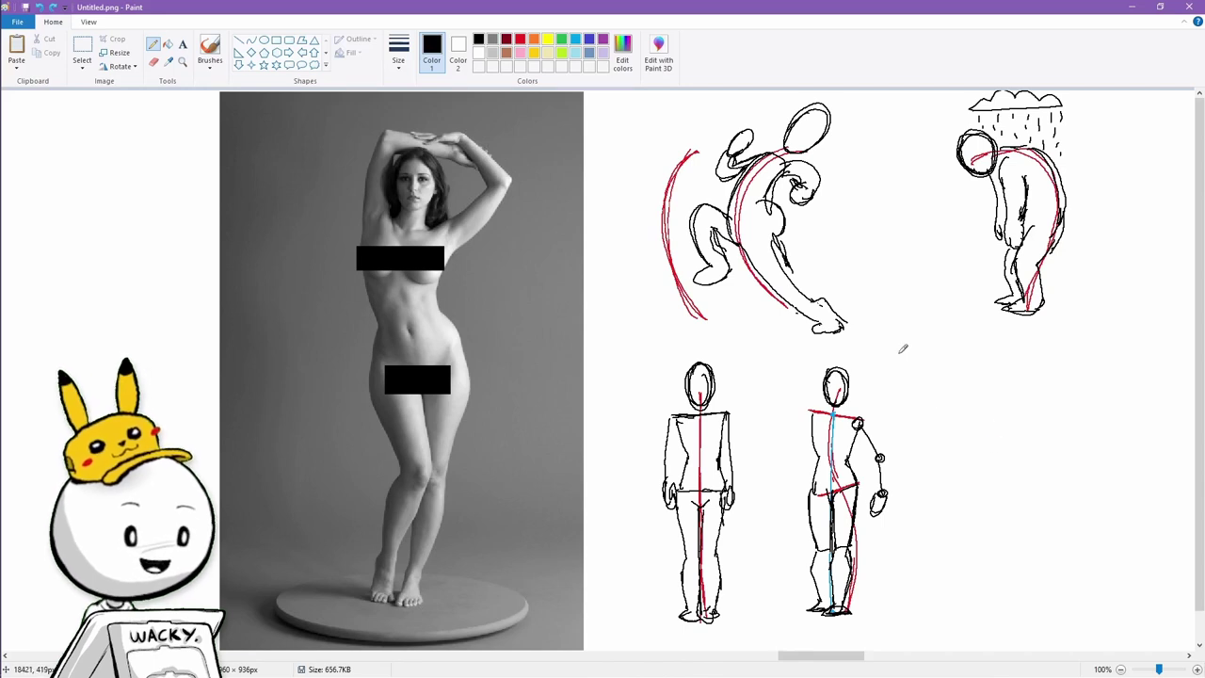
pyautogui.hotkey('ctrl', 'z')
pyautogui.hotkey('ctrl', 'z')
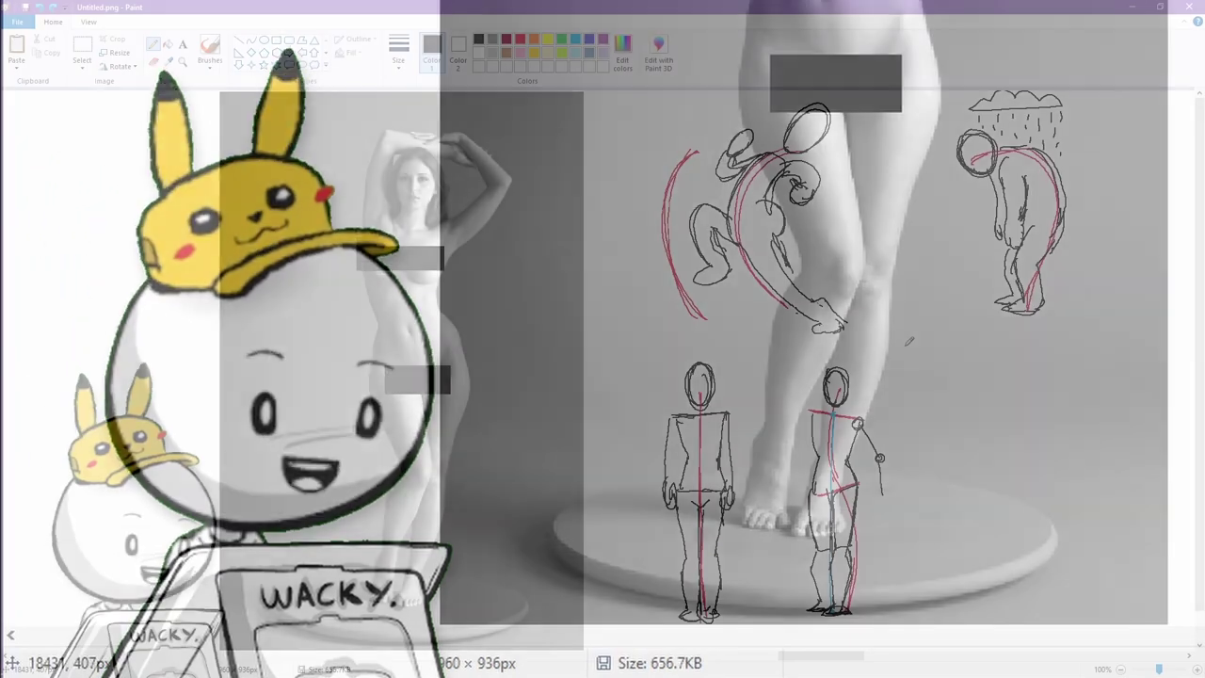
pyautogui.hotkey('ctrl', 'z')
pyautogui.hotkey('ctrl', 'z')
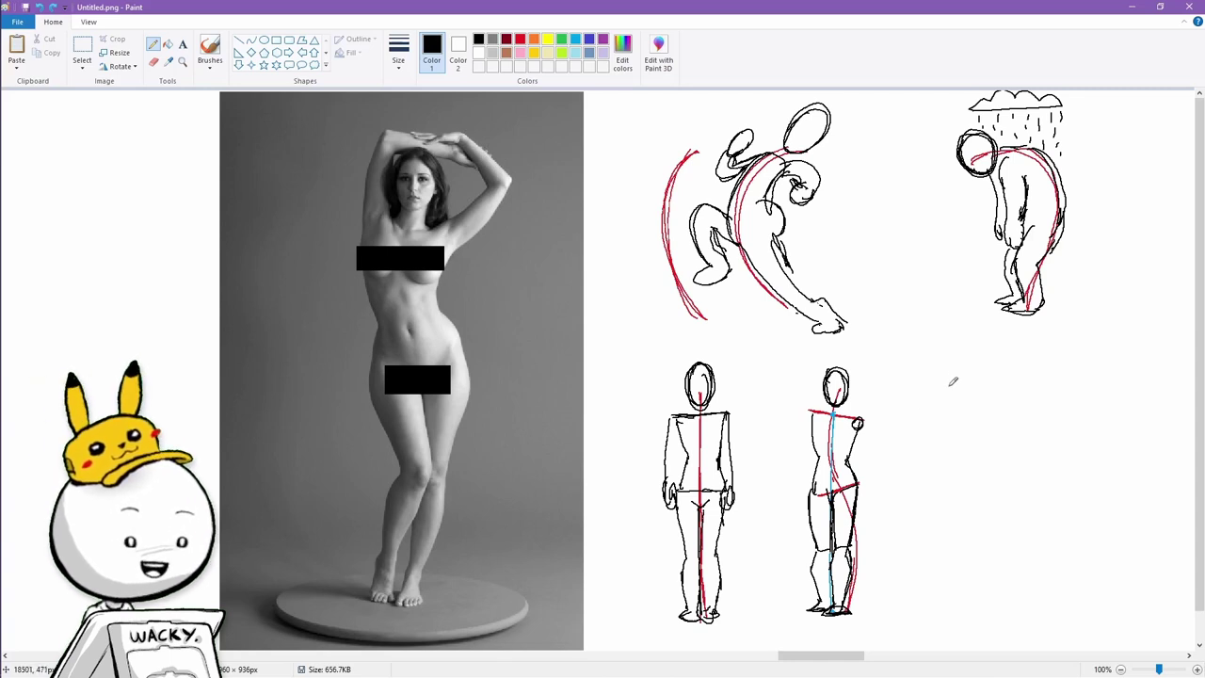
# Add the second shoulder joint, curved arm lines, a chest arc and rounded shoulder contours to the S-curve figure in black.
pyautogui.moveTo(946, 333)
pyautogui.mouseDown()
pyautogui.moveTo(965, 471)
pyautogui.moveTo(939, 343)
pyautogui.mouseUp()
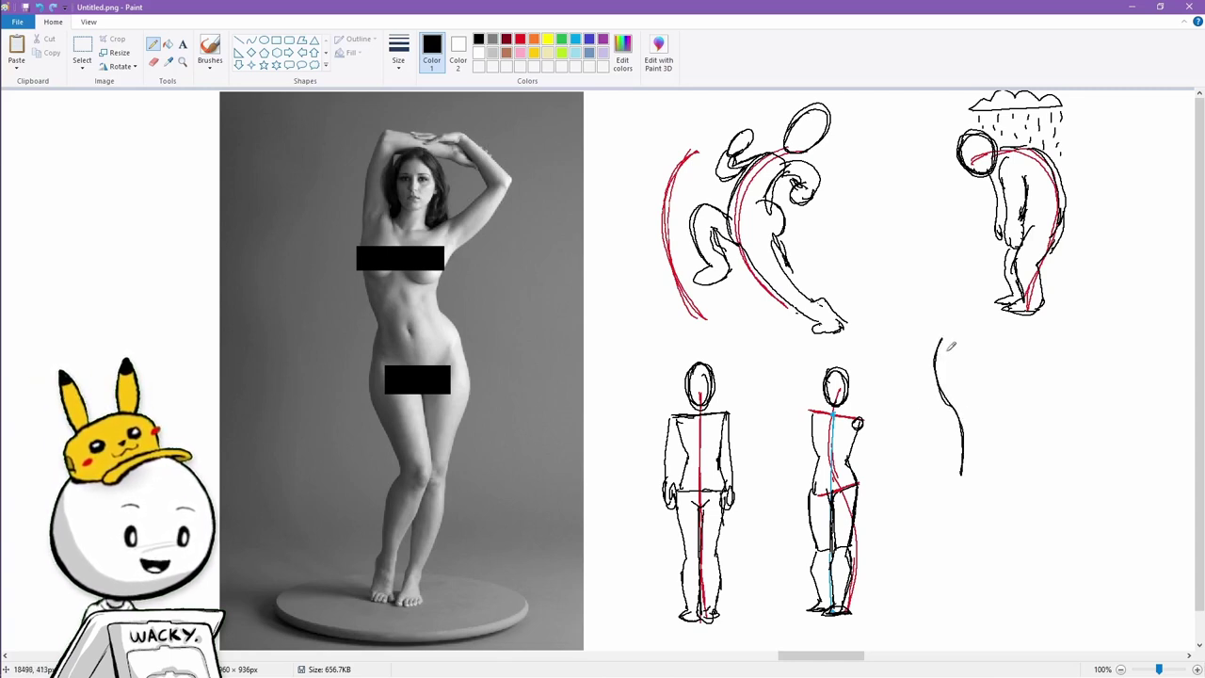
pyautogui.hotkey('ctrl', 'z')
pyautogui.moveTo(860, 426)
pyautogui.mouseDown()
pyautogui.moveTo(888, 488)
pyautogui.moveTo(858, 429)
pyautogui.moveTo(805, 417)
pyautogui.moveTo(745, 438)
pyautogui.moveTo(801, 419)
pyautogui.mouseUp()
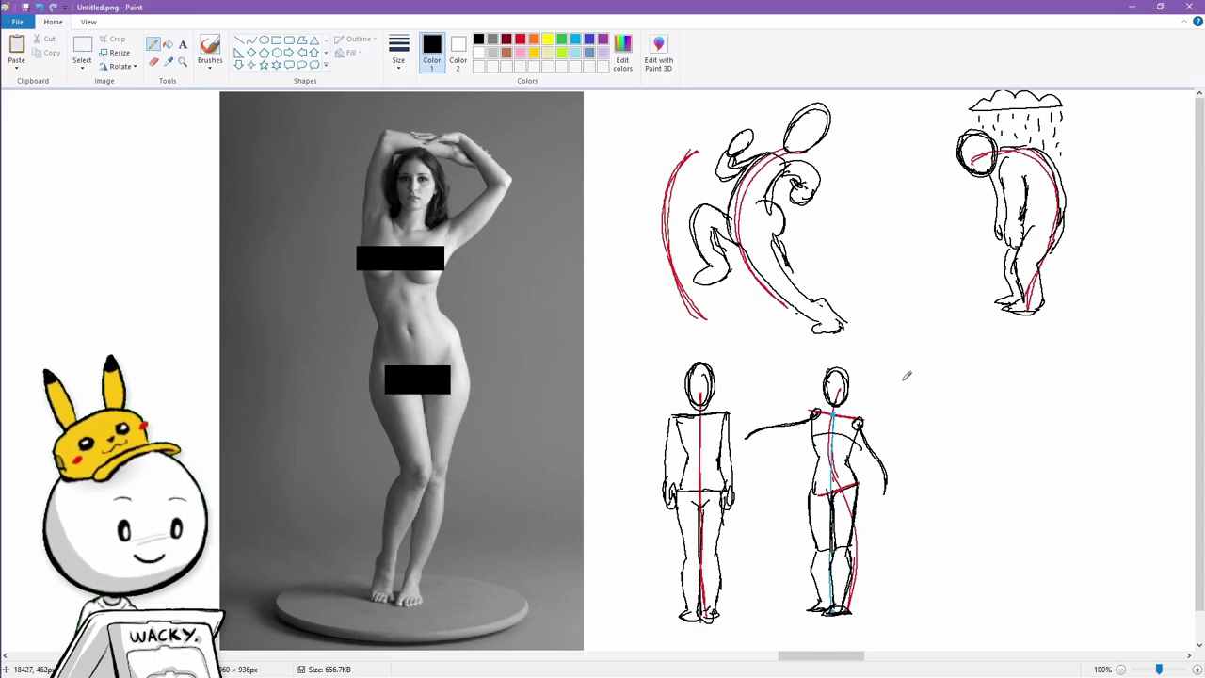
pyautogui.moveTo(817, 410)
pyautogui.mouseDown()
pyautogui.moveTo(806, 417)
pyautogui.moveTo(819, 414)
pyautogui.mouseUp()
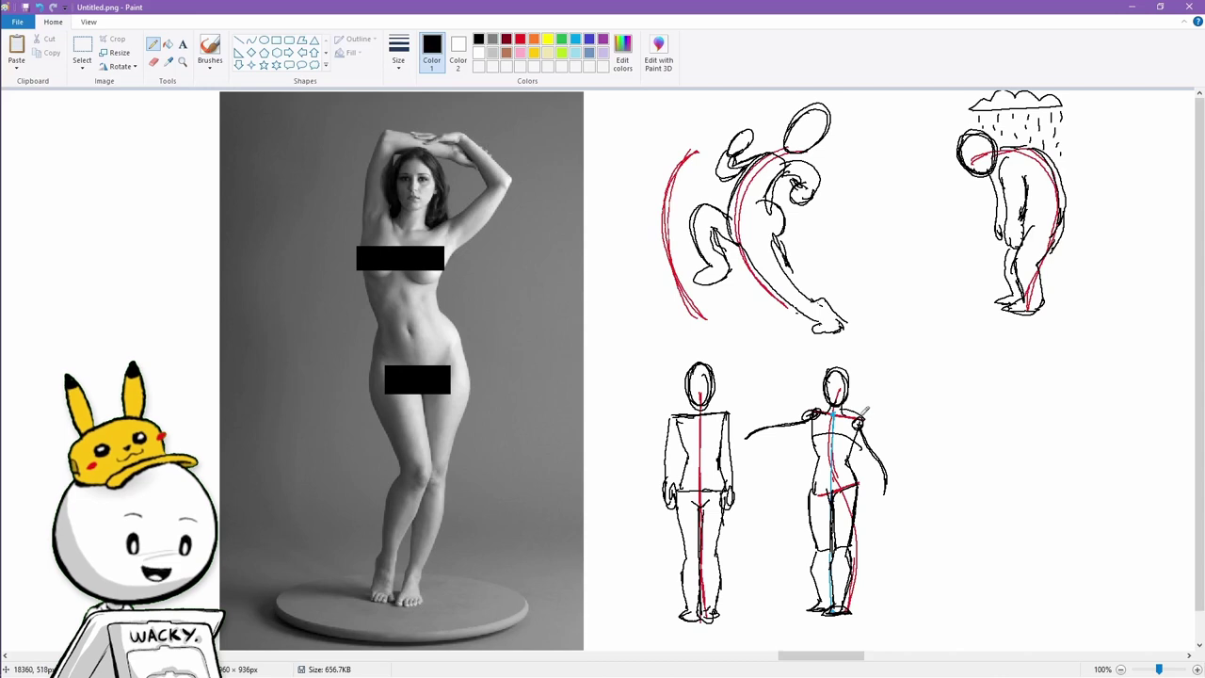
pyautogui.moveTo(850, 414)
pyautogui.mouseDown()
pyautogui.moveTo(864, 416)
pyautogui.moveTo(864, 434)
pyautogui.mouseUp()
# Write a red line-of-action note beside the S-curve figure, and clear all sketches beside the reference photo.
pyautogui.moveTo(896, 361)
pyautogui.mouseDown()
pyautogui.moveTo(911, 376)
pyautogui.moveTo(1161, 354)
pyautogui.mouseUp()
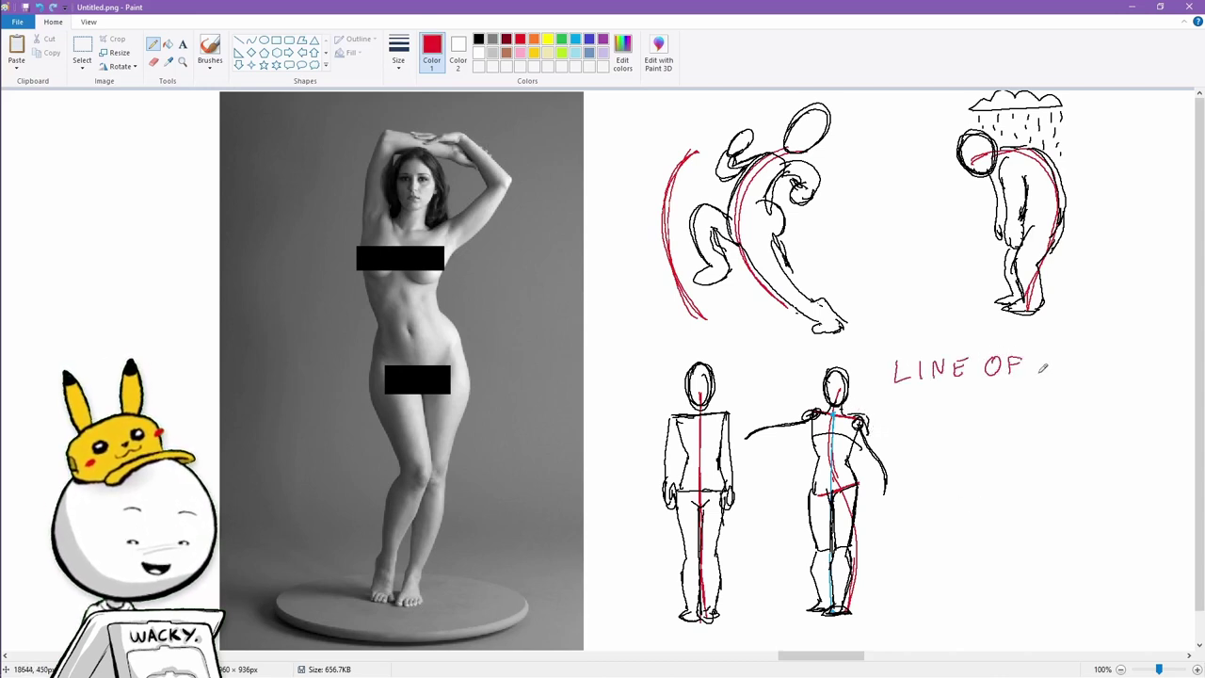
pyautogui.moveTo(1165, 345); pyautogui.dragTo(1167, 354)
pyautogui.click(82, 52)
pyautogui.moveTo(609, 640)
pyautogui.mouseDown()
pyautogui.moveTo(953, 224)
pyautogui.moveTo(1137, 59)
pyautogui.moveTo(1173, 66)
pyautogui.mouseUp()
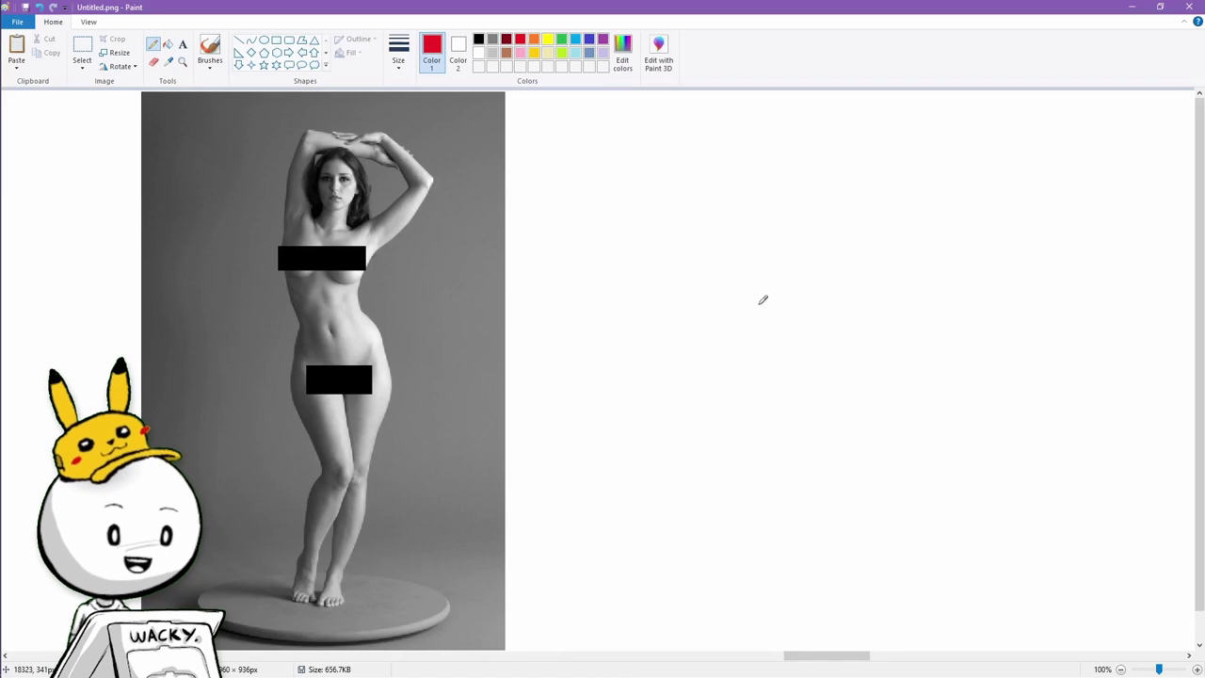
# Draw a red S-shaped line of action for the photo's pose, crossed by oppositely tilted shoulder and hip lines.
pyautogui.moveTo(770, 203)
pyautogui.mouseDown()
pyautogui.moveTo(780, 406)
pyautogui.moveTo(750, 555)
pyautogui.mouseUp()
pyautogui.moveTo(759, 497)
pyautogui.mouseDown()
pyautogui.moveTo(783, 394)
pyautogui.moveTo(771, 207)
pyautogui.mouseUp()
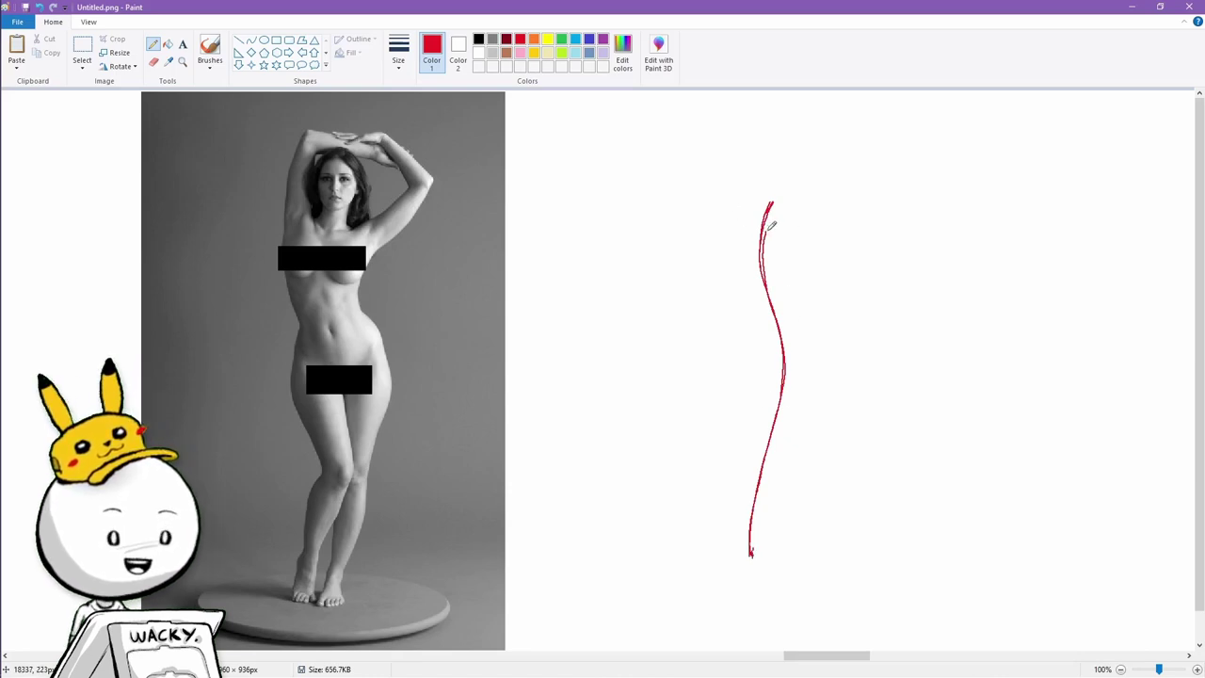
pyautogui.moveTo(732, 215)
pyautogui.mouseDown()
pyautogui.moveTo(799, 234)
pyautogui.moveTo(727, 215)
pyautogui.moveTo(808, 231)
pyautogui.mouseUp()
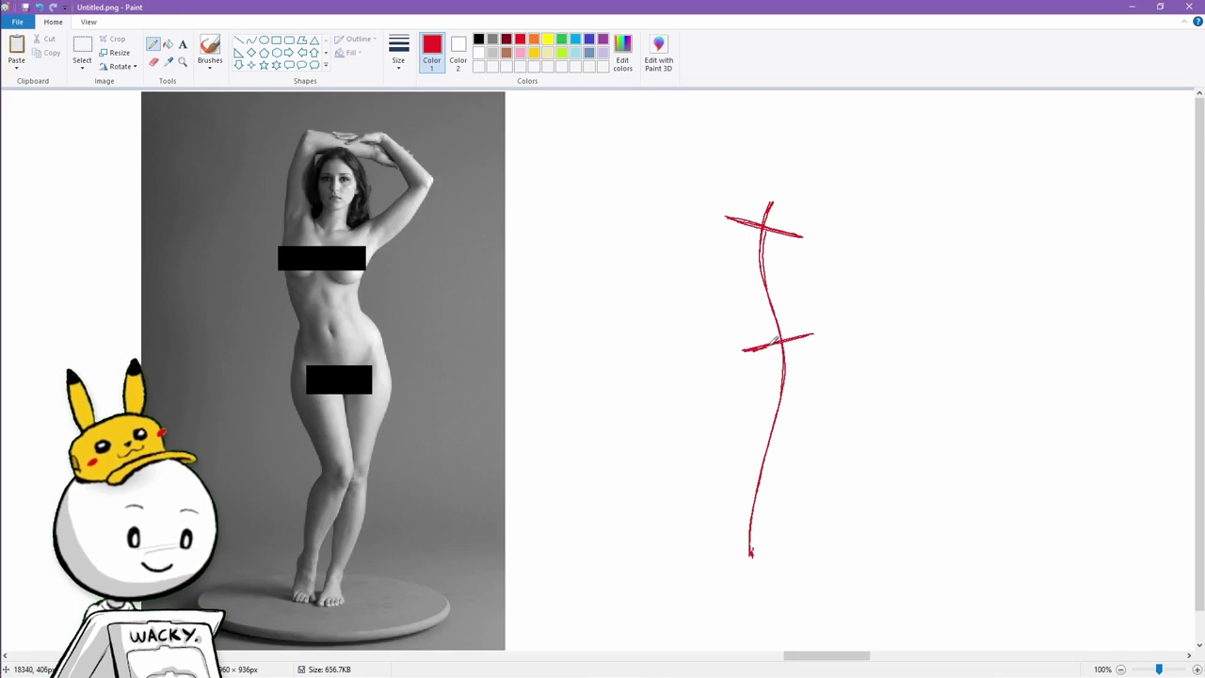
# Handwrite the heading "3 MAIN VOLUMES – HEAD, RIBCAGE, HIPS" with a thick black brush above the new line of action.
pyautogui.moveTo(518, 102); pyautogui.dragTo(518, 122)
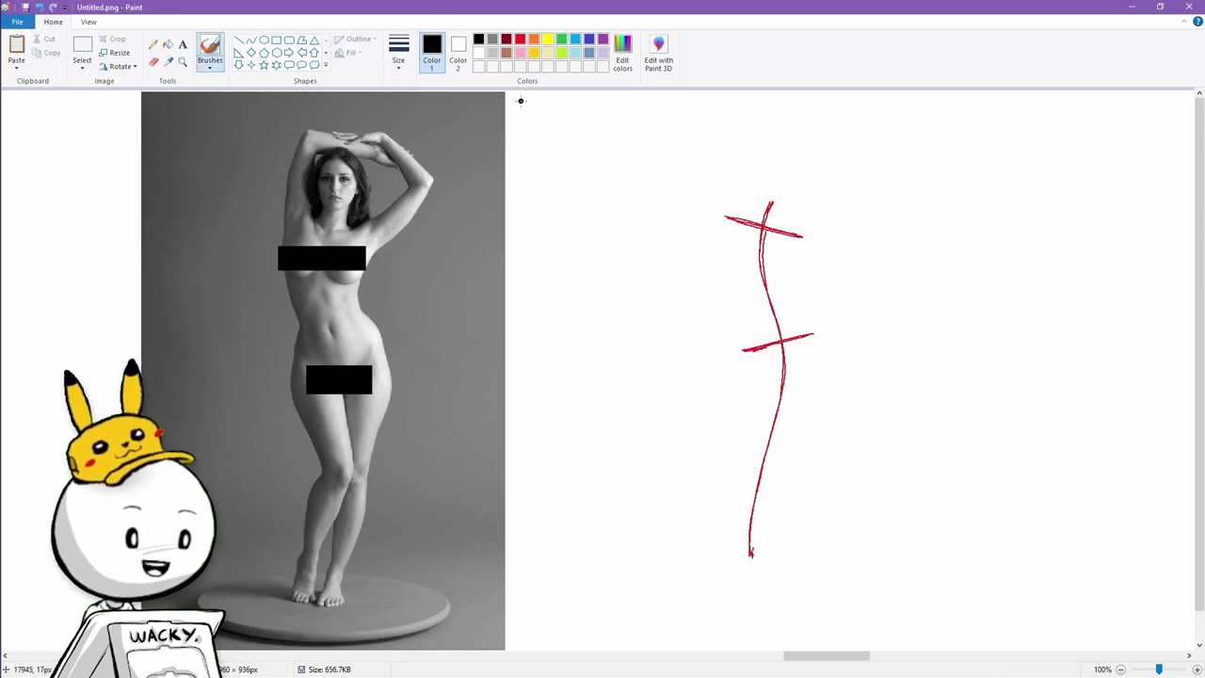
pyautogui.moveTo(562, 120); pyautogui.dragTo(584, 121)
pyautogui.moveTo(588, 122)
pyautogui.mouseDown()
pyautogui.moveTo(596, 99)
pyautogui.moveTo(605, 122)
pyautogui.mouseUp()
pyautogui.moveTo(590, 114); pyautogui.dragTo(603, 112)
pyautogui.moveTo(614, 122); pyautogui.dragTo(645, 94)
pyautogui.hotkey('ctrl', 'z')
pyautogui.moveTo(673, 95); pyautogui.dragTo(691, 94)
pyautogui.moveTo(704, 97); pyautogui.dragTo(706, 98)
pyautogui.moveTo(720, 96)
pyautogui.mouseDown()
pyautogui.moveTo(735, 119)
pyautogui.moveTo(760, 97)
pyautogui.mouseUp()
pyautogui.moveTo(765, 120)
pyautogui.mouseDown()
pyautogui.moveTo(785, 95)
pyautogui.moveTo(808, 115)
pyautogui.moveTo(865, 106)
pyautogui.mouseUp()
pyautogui.click(848, 107)
pyautogui.moveTo(883, 92)
pyautogui.mouseDown()
pyautogui.moveTo(904, 118)
pyautogui.moveTo(953, 118)
pyautogui.mouseUp()
pyautogui.click(982, 115)
pyautogui.moveTo(958, 92)
pyautogui.mouseDown()
pyautogui.moveTo(982, 118)
pyautogui.moveTo(1023, 120)
pyautogui.mouseUp()
pyautogui.moveTo(1041, 96); pyautogui.dragTo(1042, 119)
pyautogui.moveTo(1084, 98)
pyautogui.mouseDown()
pyautogui.moveTo(1086, 117)
pyautogui.moveTo(1109, 119)
pyautogui.mouseUp()
pyautogui.moveTo(1139, 96); pyautogui.dragTo(1156, 119)
pyautogui.moveTo(827, 655); pyautogui.dragTo(860, 655)
pyautogui.moveTo(730, 96)
pyautogui.mouseDown()
pyautogui.moveTo(748, 121)
pyautogui.moveTo(789, 98)
pyautogui.moveTo(782, 111)
pyautogui.mouseUp()
pyautogui.moveTo(815, 97); pyautogui.dragTo(797, 120)
# Draw a thin black egg for the head below the heading, label it "EGG", and add red centre lines.
pyautogui.click(153, 44)
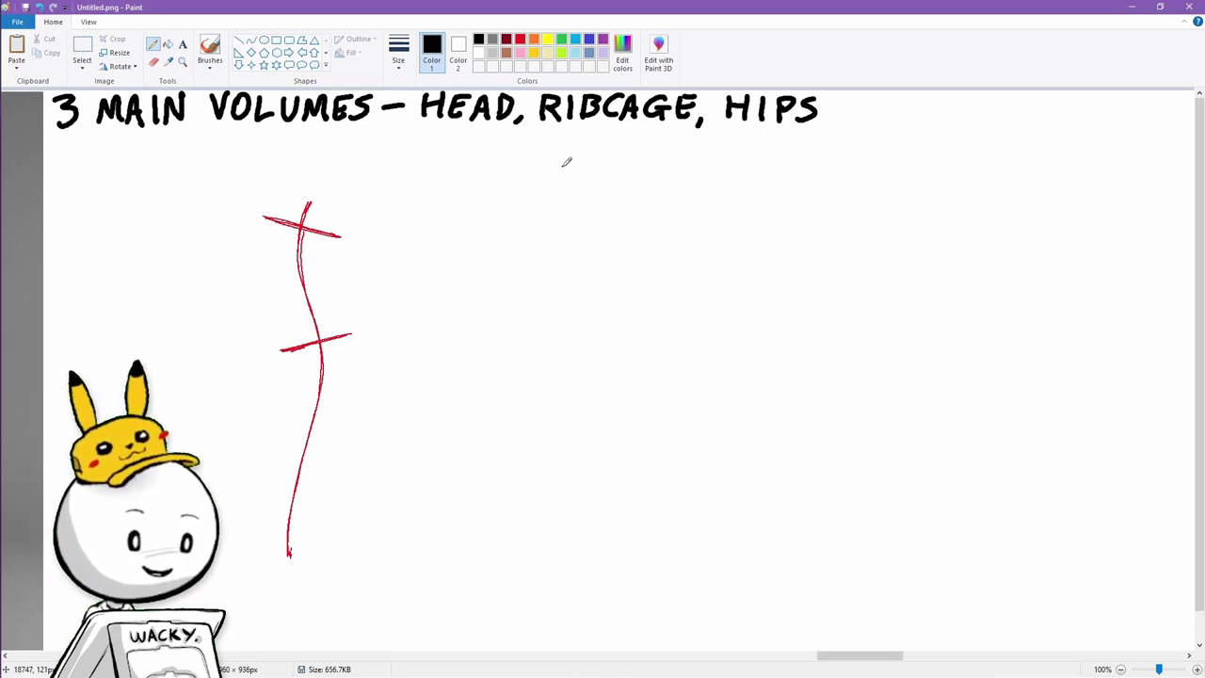
pyautogui.moveTo(590, 200)
pyautogui.mouseDown()
pyautogui.moveTo(574, 162)
pyautogui.moveTo(628, 182)
pyautogui.moveTo(656, 168)
pyautogui.moveTo(731, 183)
pyautogui.mouseUp()
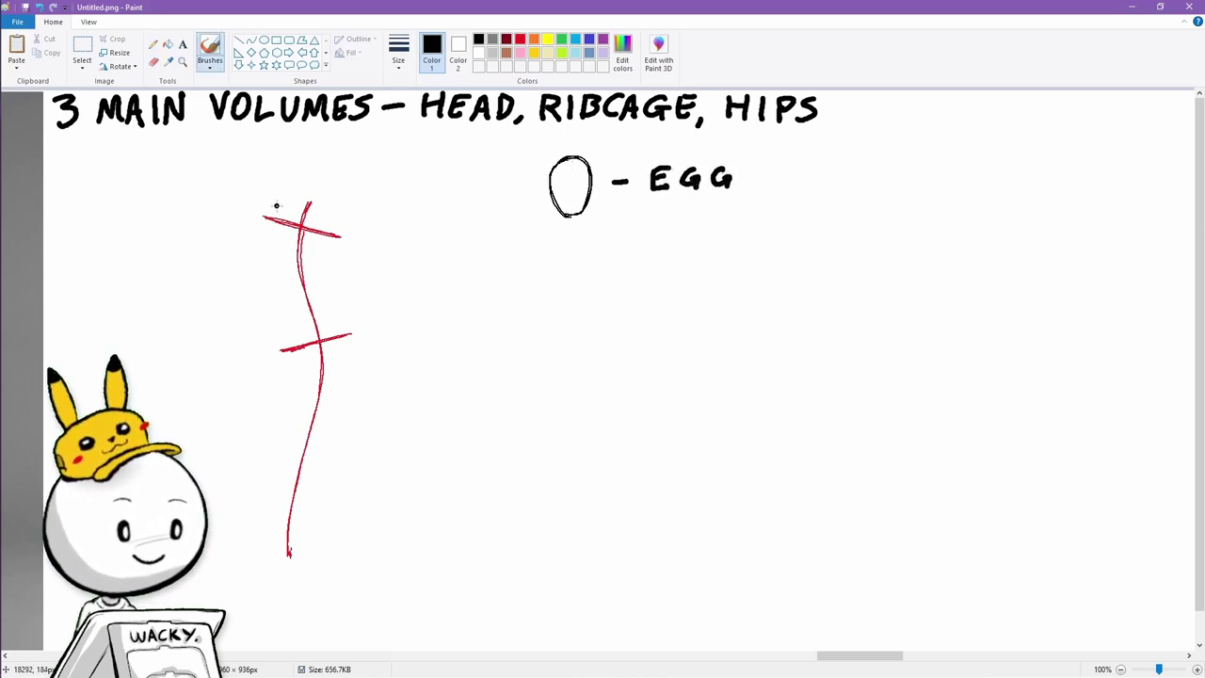
pyautogui.click(155, 46)
pyautogui.click(520, 40)
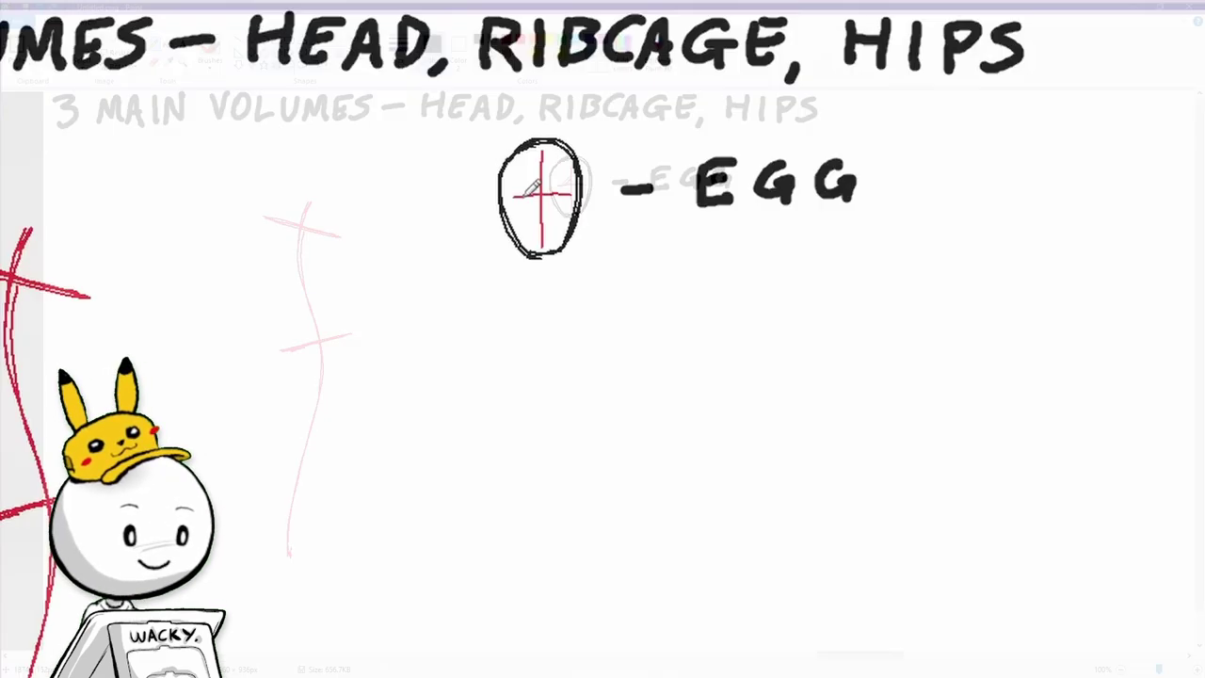
# Sketch black eyes, brows, nose, mouth and both ears on the egg-shaped head, clearing stray marks beside it.
pyautogui.moveTo(558, 187)
pyautogui.mouseDown()
pyautogui.moveTo(510, 190)
pyautogui.moveTo(569, 184)
pyautogui.moveTo(589, 225)
pyautogui.moveTo(576, 249)
pyautogui.moveTo(545, 220)
pyautogui.mouseUp()
pyautogui.hotkey('ctrl', 'z')
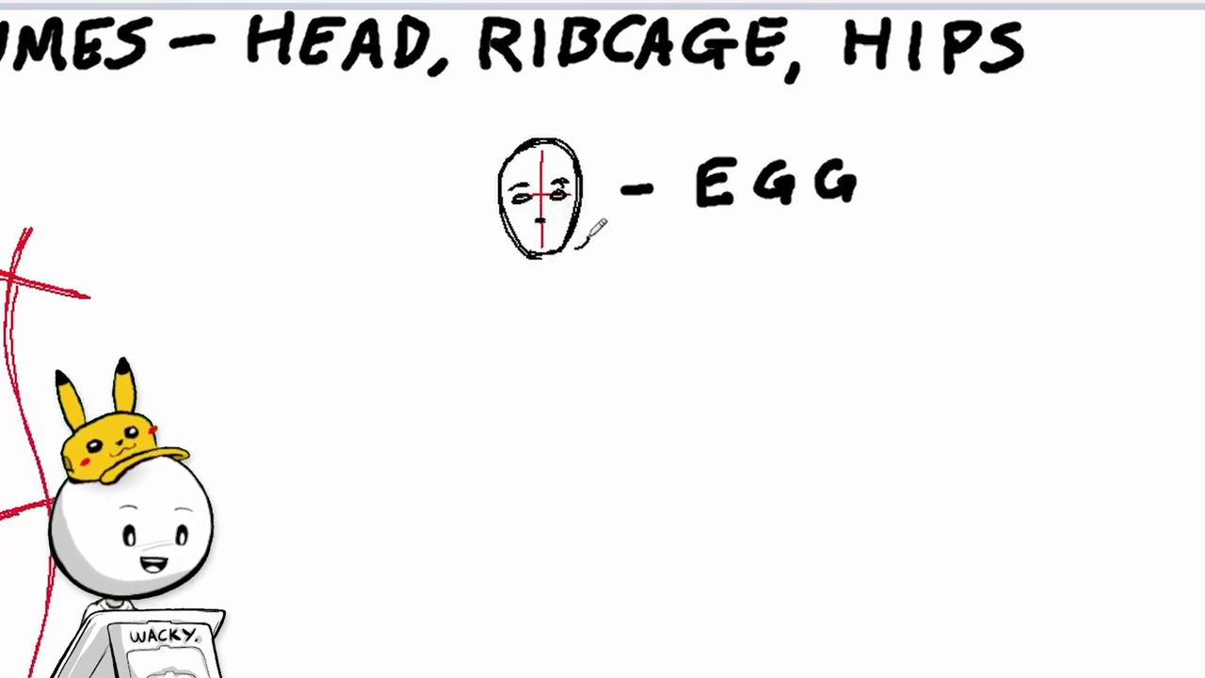
pyautogui.moveTo(587, 238)
pyautogui.mouseDown()
pyautogui.moveTo(582, 214)
pyautogui.moveTo(538, 228)
pyautogui.moveTo(553, 229)
pyautogui.moveTo(546, 235)
pyautogui.mouseUp()
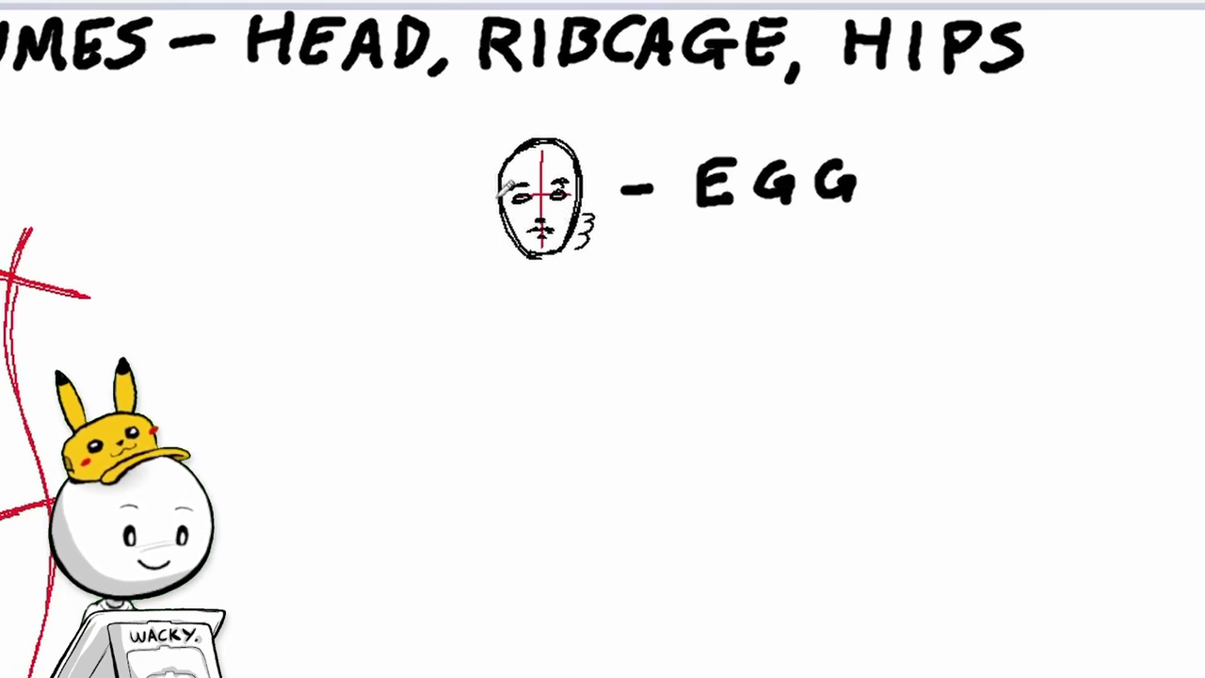
pyautogui.moveTo(499, 197); pyautogui.dragTo(504, 227)
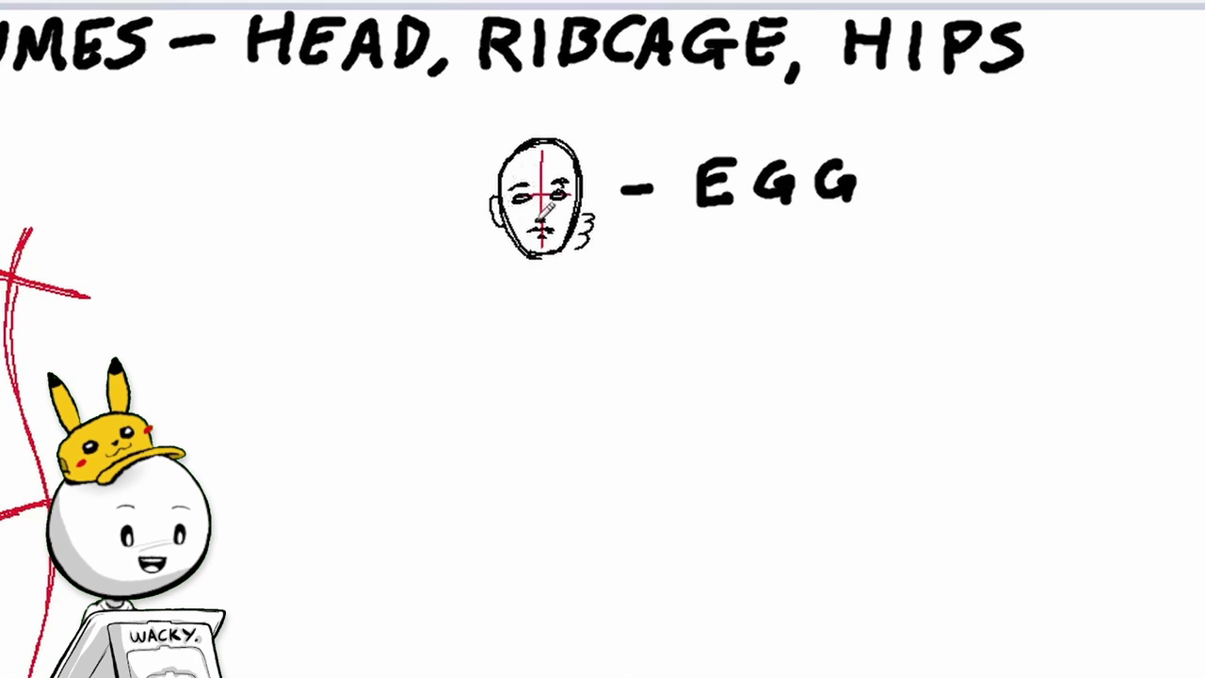
pyautogui.moveTo(581, 184); pyautogui.dragTo(580, 251)
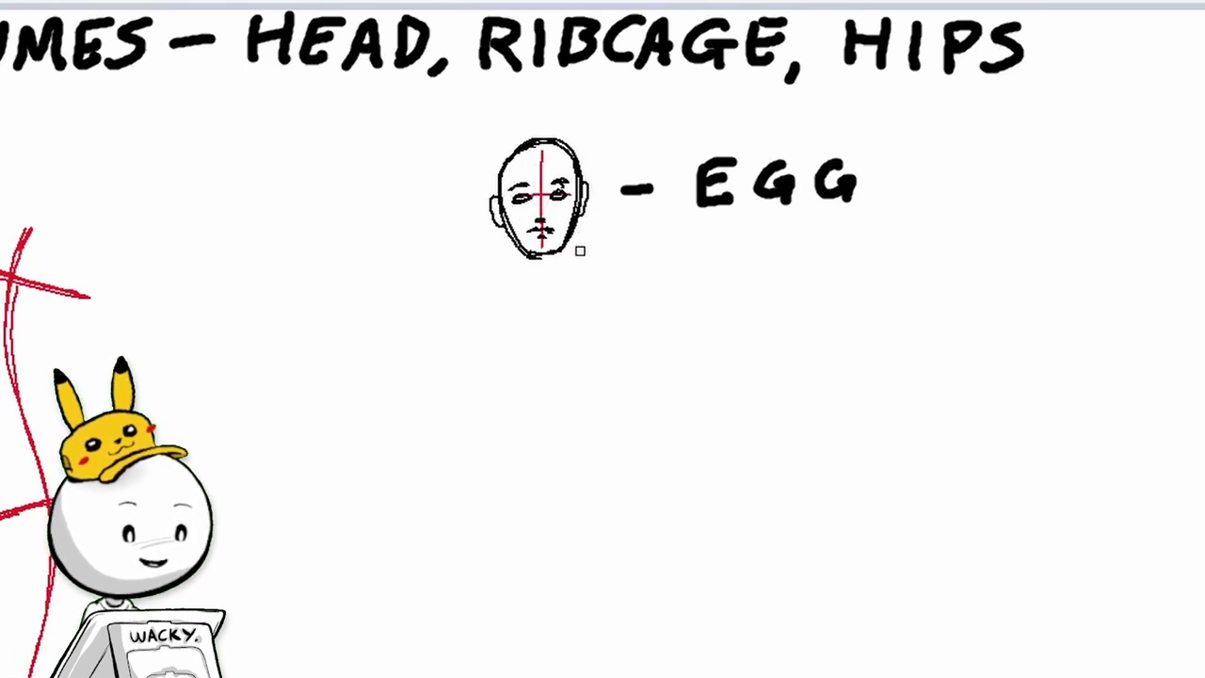
pyautogui.moveTo(589, 185); pyautogui.dragTo(584, 216)
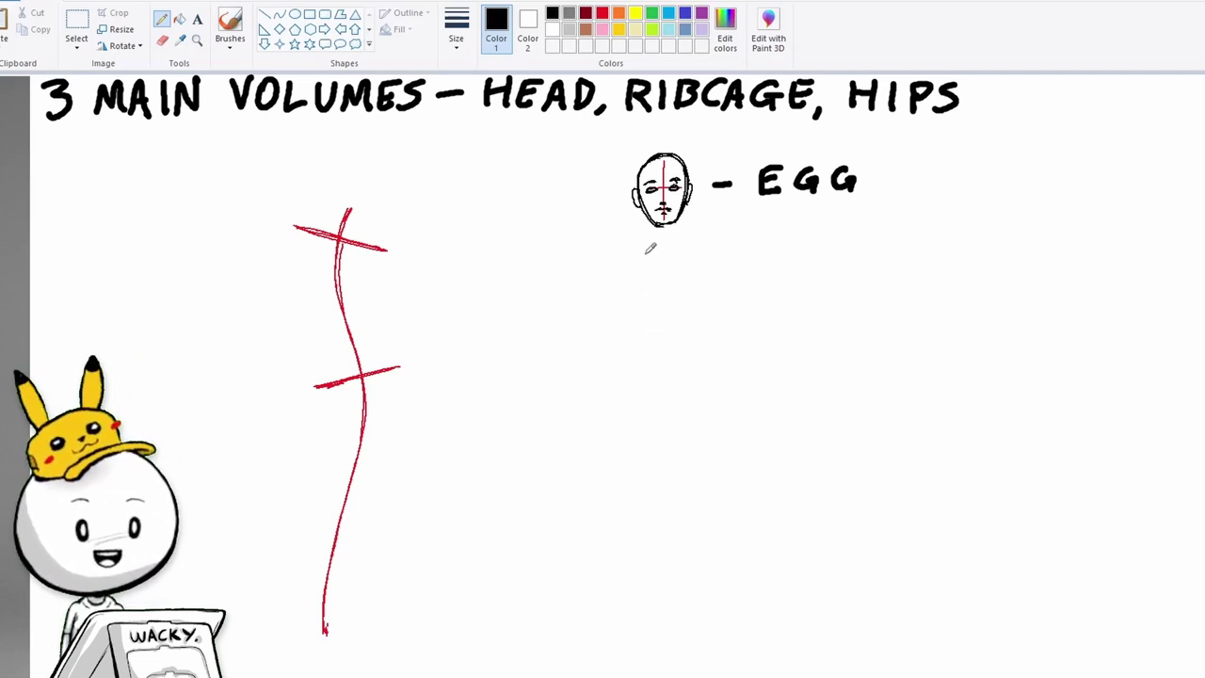
# Draw the black outline of a tapered cylinder with an elliptical open base below the head as the ribcage.
pyautogui.moveTo(633, 256)
pyautogui.mouseDown()
pyautogui.moveTo(697, 257)
pyautogui.moveTo(622, 332)
pyautogui.mouseUp()
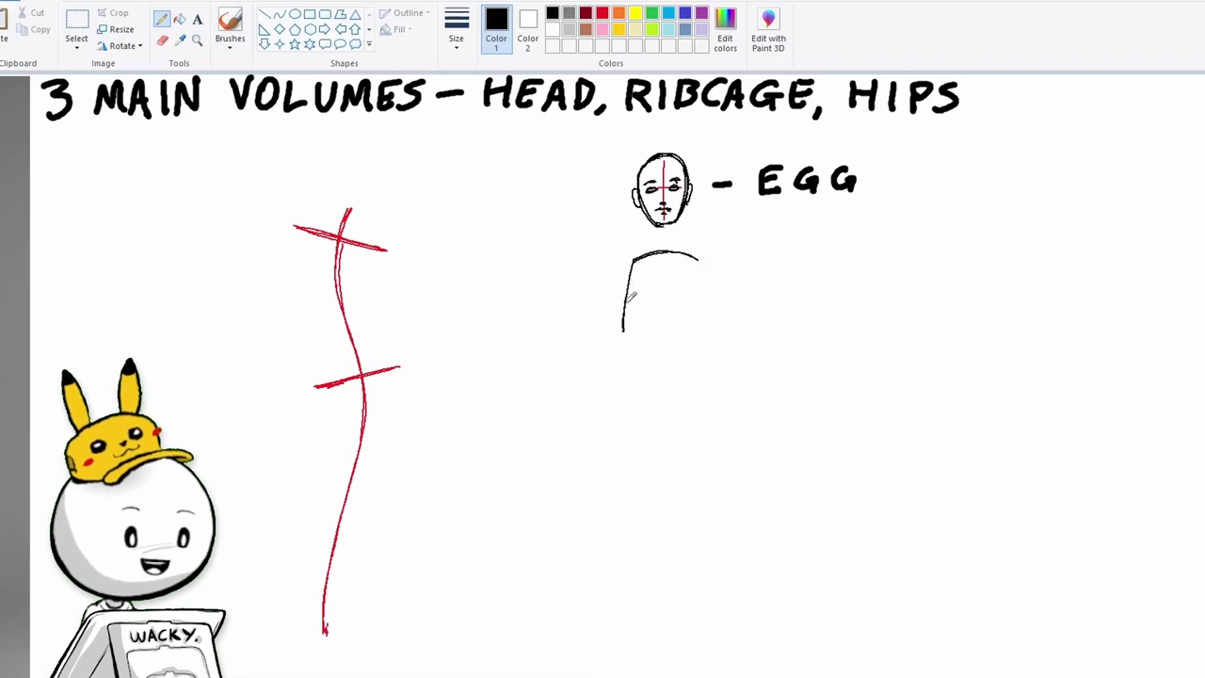
pyautogui.moveTo(699, 319)
pyautogui.mouseDown()
pyautogui.moveTo(633, 323)
pyautogui.moveTo(698, 327)
pyautogui.mouseUp()
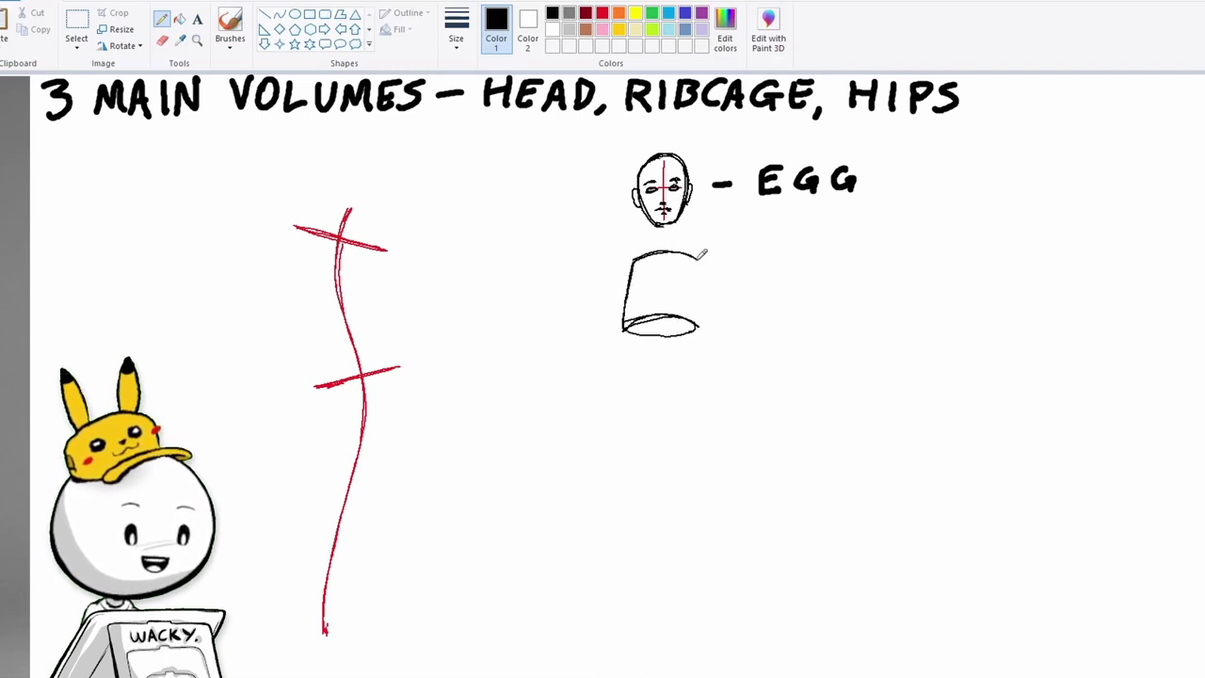
pyautogui.moveTo(699, 256); pyautogui.dragTo(701, 326)
# Add red centre contours to the ribcage cylinder, plus a black rib arch, dashed upper rim and hatched base.
pyautogui.click(603, 12)
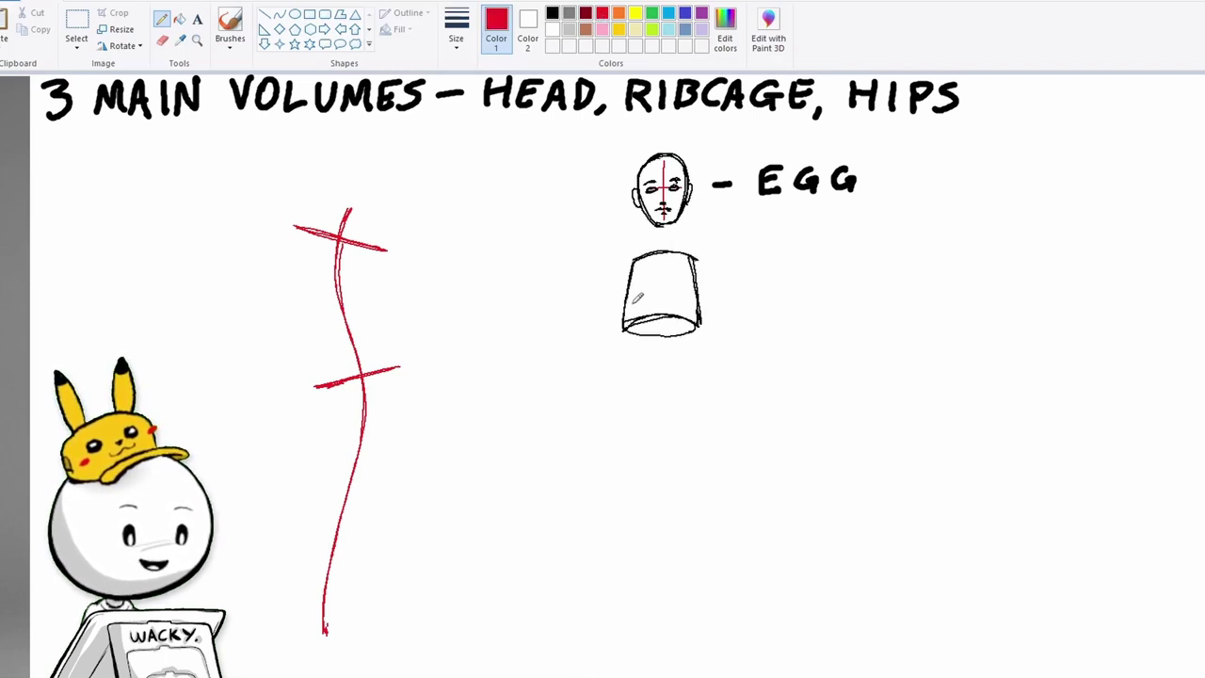
pyautogui.moveTo(629, 292)
pyautogui.mouseDown()
pyautogui.moveTo(684, 282)
pyautogui.moveTo(695, 294)
pyautogui.mouseUp()
pyautogui.moveTo(664, 253); pyautogui.dragTo(663, 315)
pyautogui.click(552, 12)
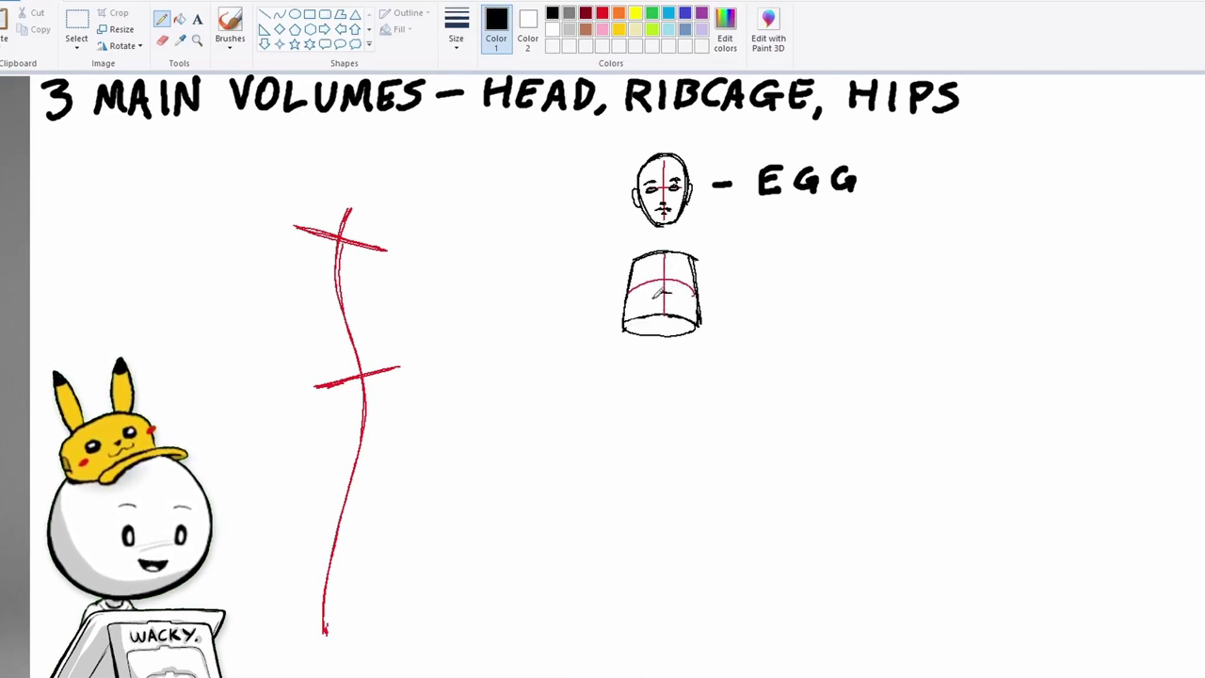
pyautogui.moveTo(654, 297)
pyautogui.mouseDown()
pyautogui.moveTo(641, 316)
pyautogui.moveTo(697, 325)
pyautogui.mouseUp()
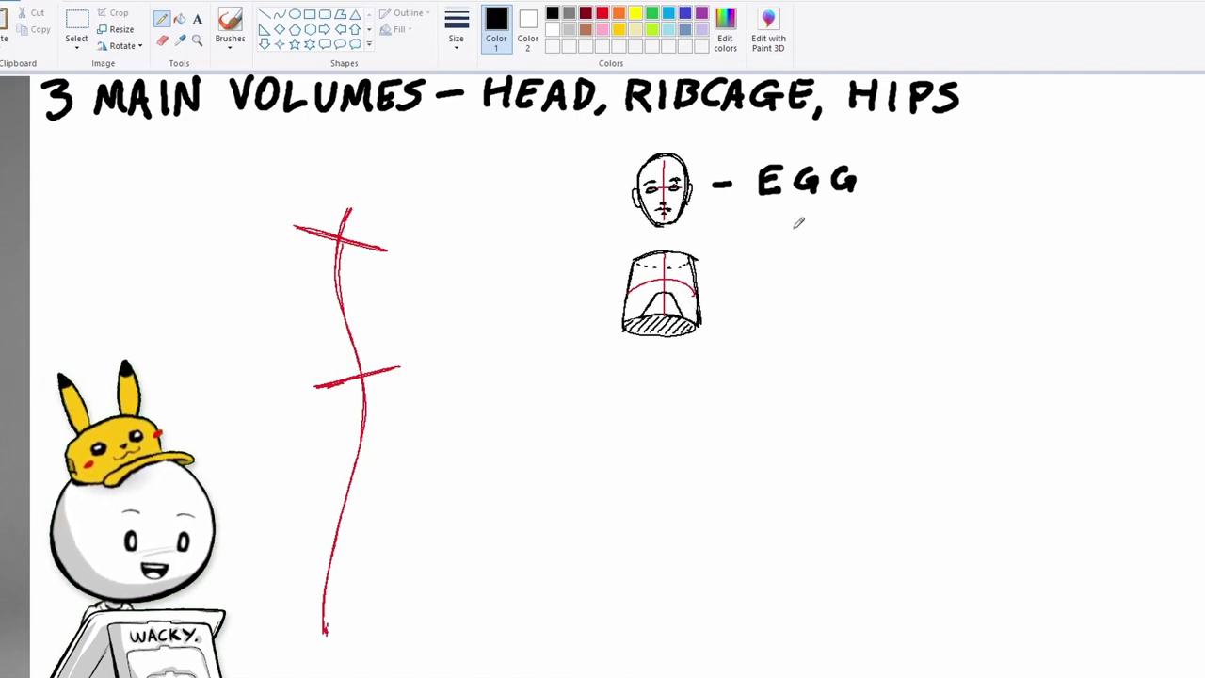
# Draw an egg-shaped ribcage beside the cylinder with red centre contours and a black curved rib arch.
pyautogui.moveTo(754, 255)
pyautogui.mouseDown()
pyautogui.moveTo(727, 303)
pyautogui.moveTo(783, 329)
pyautogui.moveTo(800, 292)
pyautogui.moveTo(754, 252)
pyautogui.moveTo(742, 337)
pyautogui.moveTo(797, 273)
pyautogui.moveTo(769, 253)
pyautogui.moveTo(759, 337)
pyautogui.mouseUp()
pyautogui.click(602, 12)
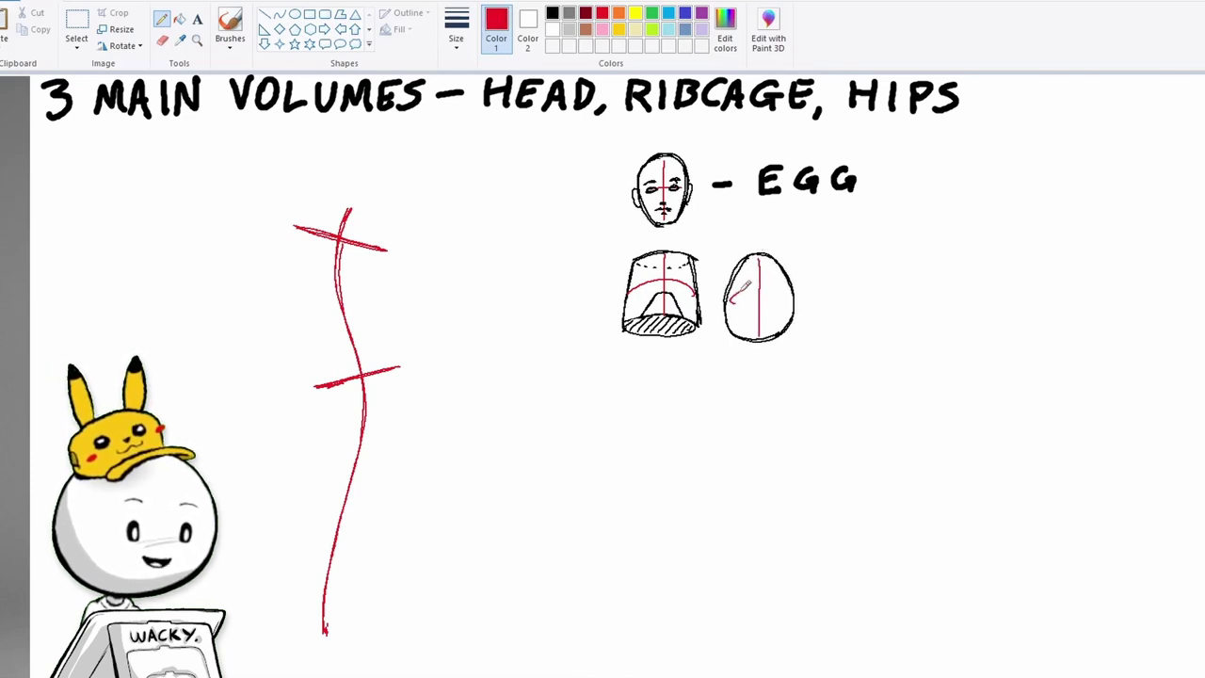
pyautogui.moveTo(744, 291); pyautogui.dragTo(797, 284)
pyautogui.click(552, 13)
pyautogui.moveTo(731, 322); pyautogui.dragTo(766, 293)
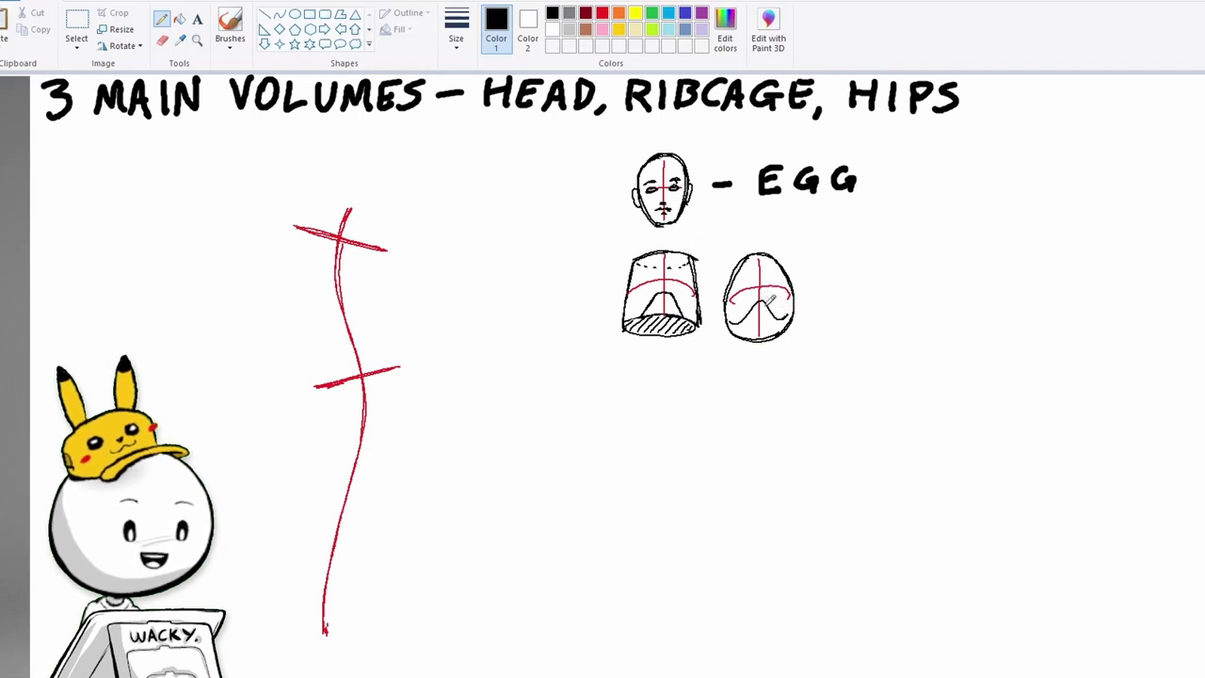
# Label the two ribcage shapes "CYLINDER OR EGG" with the thick black brush.
pyautogui.click(230, 26)
pyautogui.moveTo(814, 282)
pyautogui.mouseDown()
pyautogui.moveTo(936, 241)
pyautogui.moveTo(1039, 241)
pyautogui.moveTo(1051, 264)
pyautogui.mouseUp()
pyautogui.moveTo(870, 286); pyautogui.dragTo(869, 289)
pyautogui.moveTo(891, 317)
pyautogui.mouseDown()
pyautogui.moveTo(896, 288)
pyautogui.moveTo(910, 316)
pyautogui.mouseUp()
pyautogui.moveTo(956, 288)
pyautogui.mouseDown()
pyautogui.moveTo(945, 318)
pyautogui.moveTo(1033, 301)
pyautogui.mouseUp()
# Sketch a black side-view skull to the right of the labels and add a red forward-leaning neck line beneath it.
pyautogui.click(162, 21)
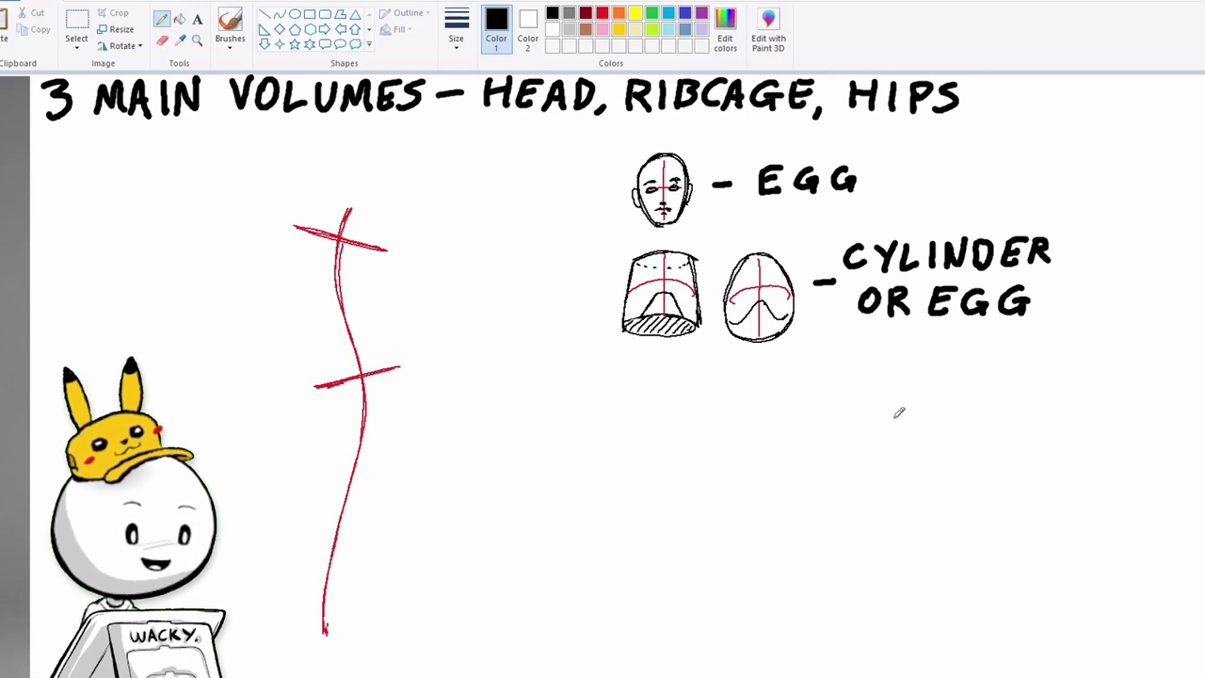
pyautogui.moveTo(1158, 168)
pyautogui.mouseDown()
pyautogui.moveTo(1155, 189)
pyautogui.moveTo(1177, 197)
pyautogui.moveTo(1200, 184)
pyautogui.moveTo(1175, 142)
pyautogui.mouseUp()
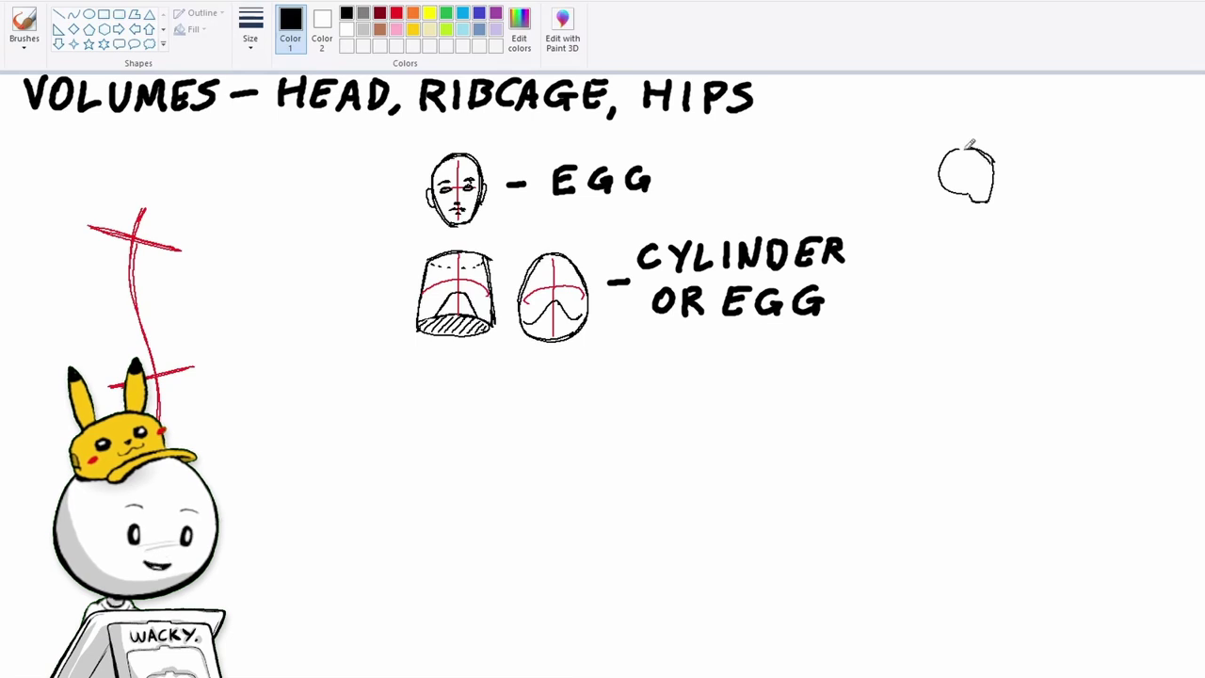
pyautogui.click(396, 13)
pyautogui.click(345, 14)
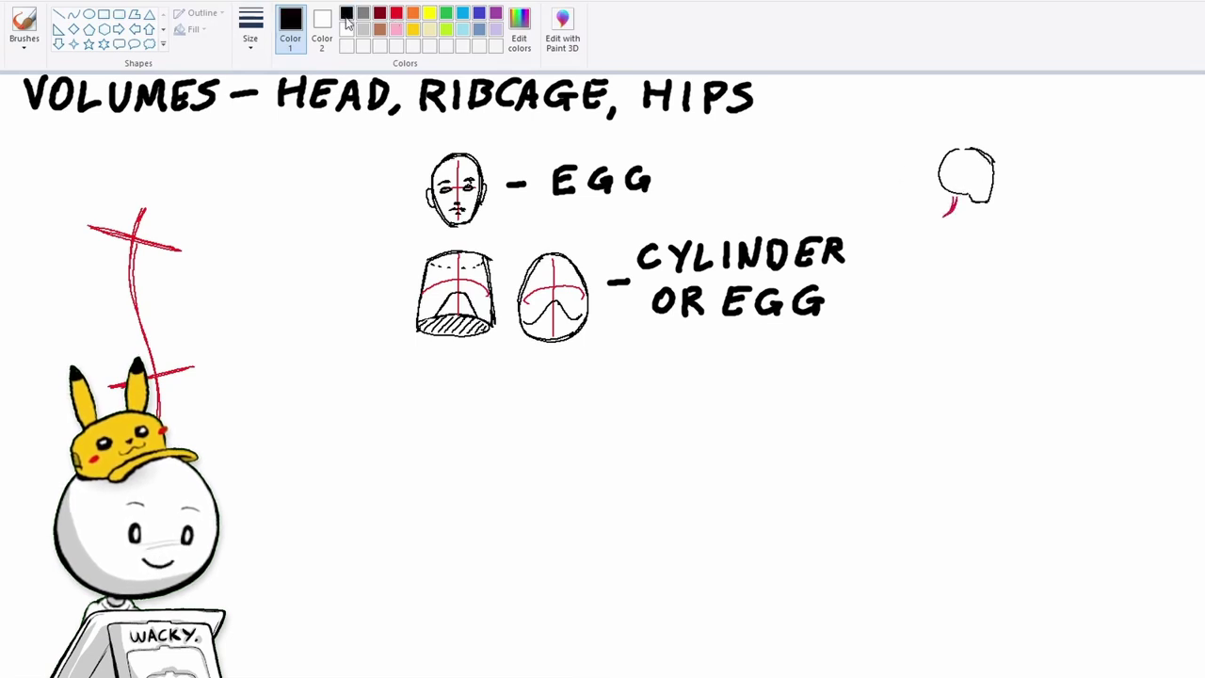
# Sketch a tilted black ribcage box below the side-view neck, undoing the trial strokes.
pyautogui.moveTo(962, 214); pyautogui.dragTo(937, 224)
pyautogui.moveTo(932, 226)
pyautogui.mouseDown()
pyautogui.moveTo(975, 292)
pyautogui.moveTo(962, 291)
pyautogui.mouseUp()
pyautogui.hotkey('ctrl', 'z')
pyautogui.hotkey('ctrl', 'z')
pyautogui.hotkey('ctrl', 'z')
pyautogui.hotkey('ctrl', 'z')
# Add a black arrow pointing up and forward from the side-view ribcage box, and undo a trial arrow on the egg ribcage.
pyautogui.moveTo(970, 214)
pyautogui.mouseDown()
pyautogui.moveTo(997, 273)
pyautogui.moveTo(955, 277)
pyautogui.moveTo(990, 288)
pyautogui.moveTo(1005, 228)
pyautogui.moveTo(1024, 229)
pyautogui.mouseUp()
pyautogui.click(395, 12)
pyautogui.hotkey('ctrl', 'z')
pyautogui.click(346, 13)
pyautogui.moveTo(1012, 228); pyautogui.dragTo(1020, 240)
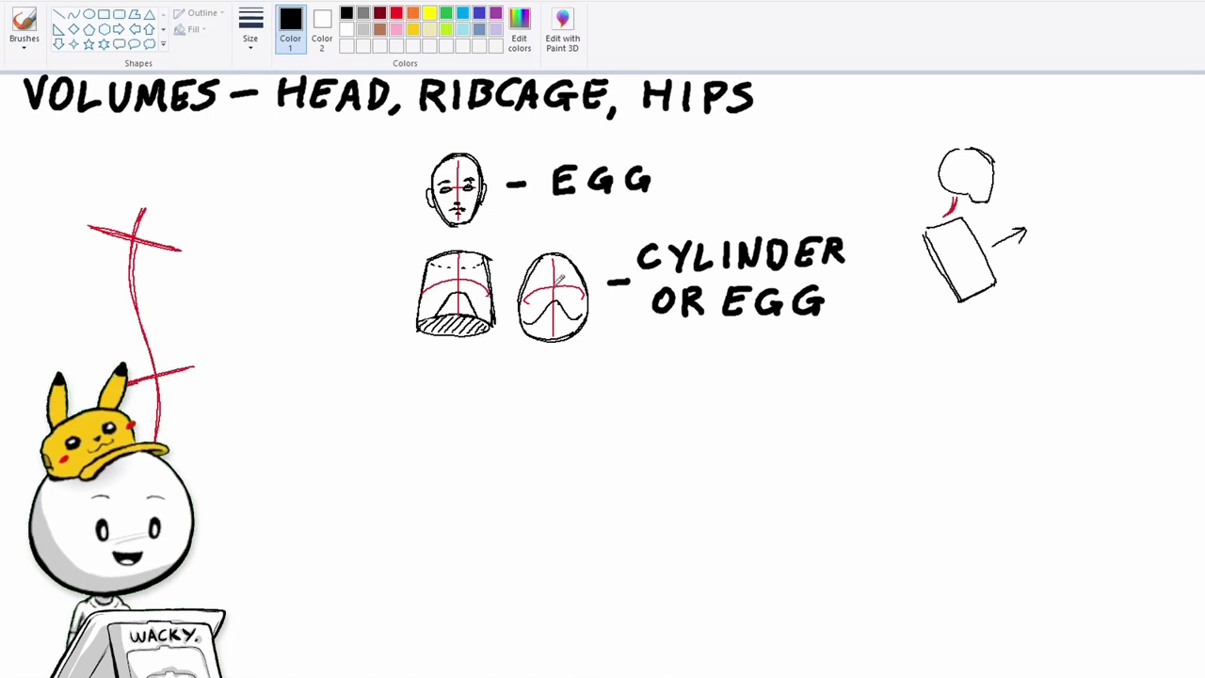
pyautogui.moveTo(556, 288); pyautogui.dragTo(593, 242)
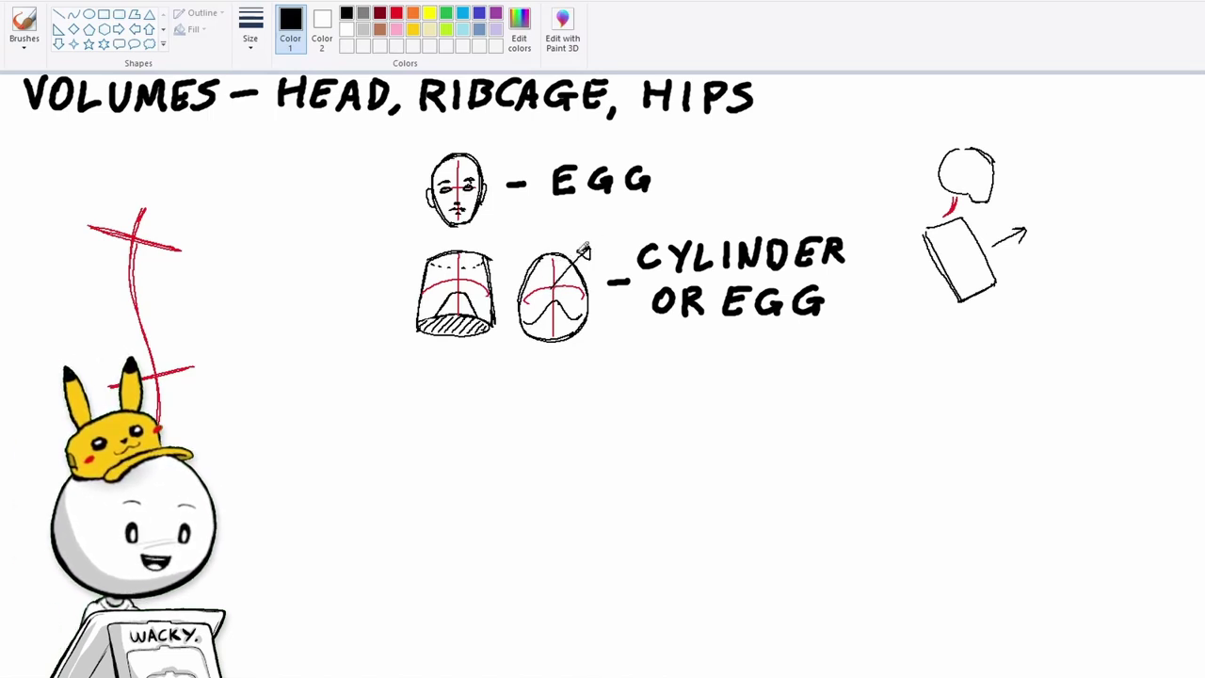
pyautogui.hotkey('ctrl', 'z')
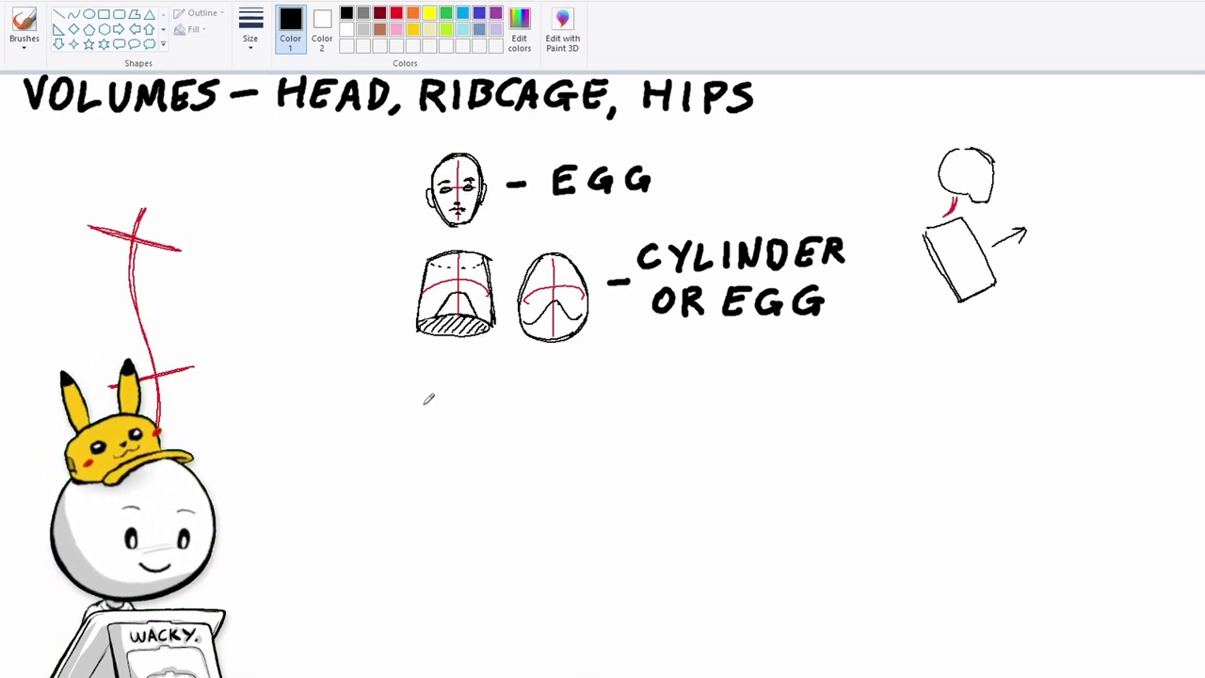
# Draw two black hip shapes below the ribcage cylinder, each made of paired tilted ovals joined by a curve, one wide and one narrow.
pyautogui.moveTo(429, 393)
pyautogui.mouseDown()
pyautogui.moveTo(403, 406)
pyautogui.moveTo(431, 422)
pyautogui.moveTo(434, 395)
pyautogui.moveTo(475, 425)
pyautogui.moveTo(465, 389)
pyautogui.mouseUp()
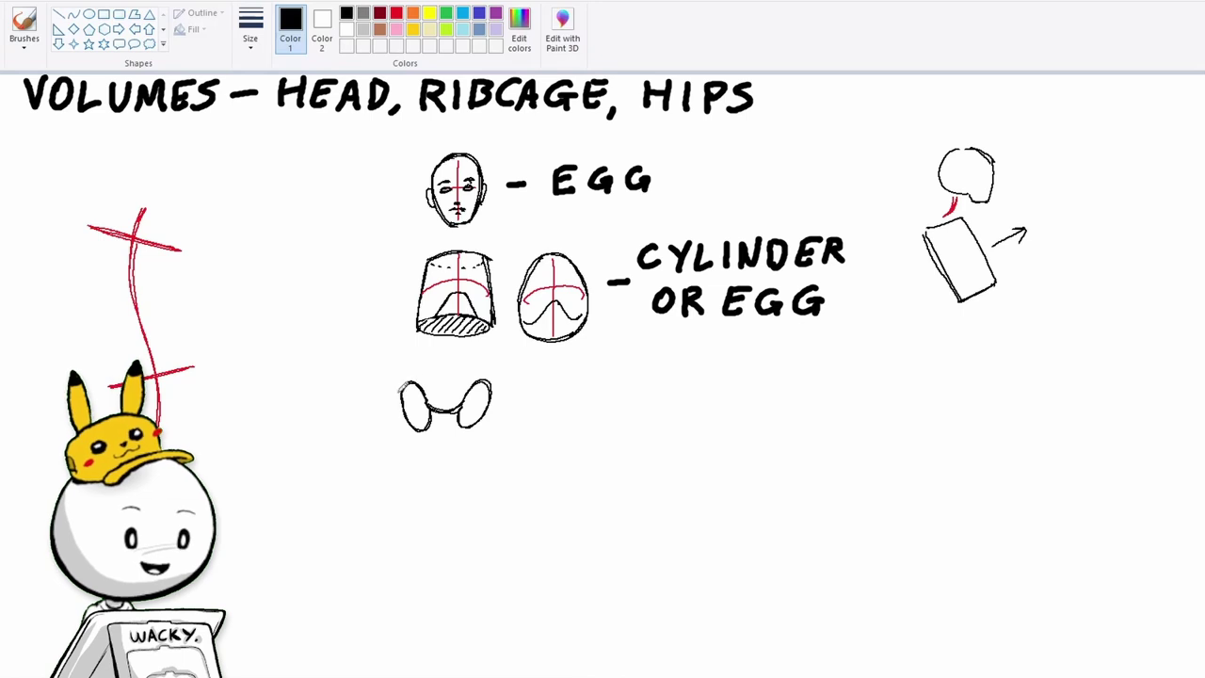
pyautogui.moveTo(429, 445)
pyautogui.mouseDown()
pyautogui.moveTo(435, 484)
pyautogui.moveTo(438, 456)
pyautogui.moveTo(457, 483)
pyautogui.moveTo(473, 441)
pyautogui.mouseUp()
pyautogui.hotkey('ctrl', 'z')
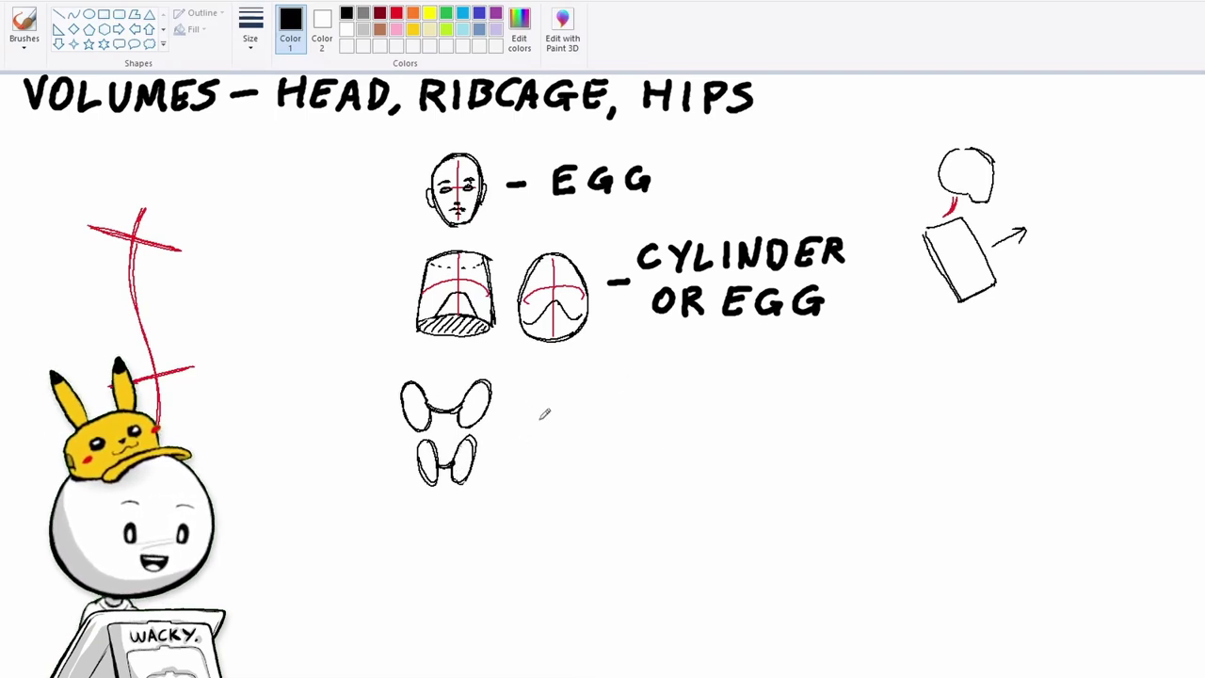
# Draw a black tapered box with a visible top face beside the oval hips as the boxy hip volume.
pyautogui.moveTo(514, 386); pyautogui.dragTo(521, 425)
pyautogui.moveTo(522, 425)
pyautogui.mouseDown()
pyautogui.moveTo(593, 422)
pyautogui.moveTo(601, 385)
pyautogui.mouseUp()
pyautogui.moveTo(514, 386)
pyautogui.mouseDown()
pyautogui.moveTo(599, 386)
pyautogui.moveTo(535, 369)
pyautogui.mouseUp()
pyautogui.moveTo(600, 385); pyautogui.dragTo(585, 369)
# Add red tilt axes through the wide pair of hip ovals and red centre lines across the hip box's front and top.
pyautogui.click(395, 13)
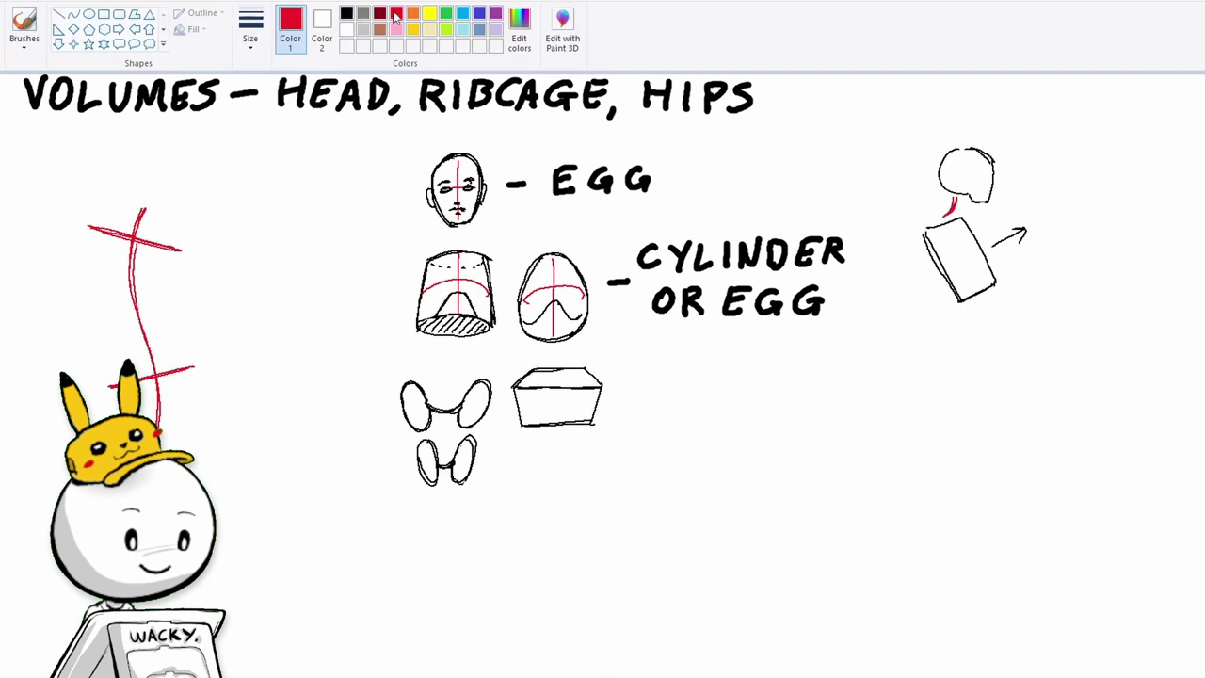
pyautogui.moveTo(488, 374); pyautogui.dragTo(461, 430)
pyautogui.moveTo(401, 367); pyautogui.dragTo(421, 433)
pyautogui.moveTo(562, 374); pyautogui.dragTo(563, 423)
pyautogui.moveTo(520, 406); pyautogui.dragTo(597, 403)
pyautogui.moveTo(525, 378); pyautogui.dragTo(637, 363)
# Try small black looped shapes above the hip box, and undo them.
pyautogui.click(347, 12)
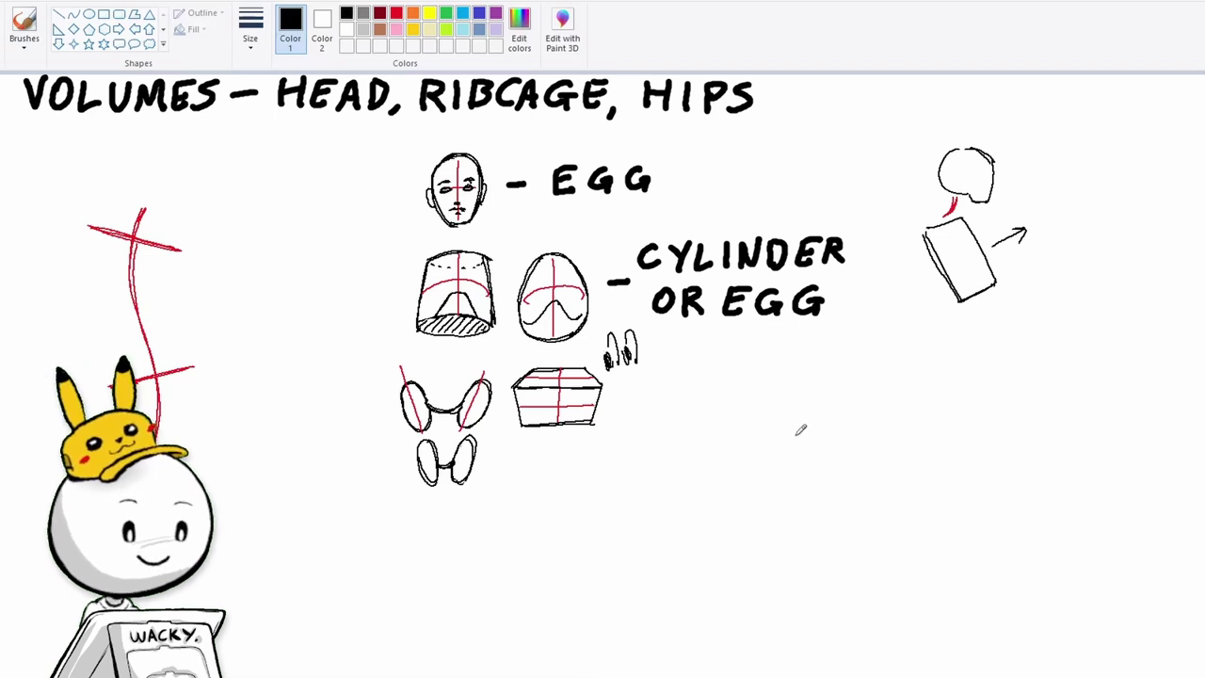
pyautogui.hotkey('ctrl', 'z')
pyautogui.hotkey('ctrl', 'z')
pyautogui.hotkey('ctrl', 'z')
pyautogui.hotkey('ctrl', 'z')
# Draw a red lower-spine curve below the side-view ribcage, then a black tilted hip box with an arrow pointing forward and down.
pyautogui.click(395, 17)
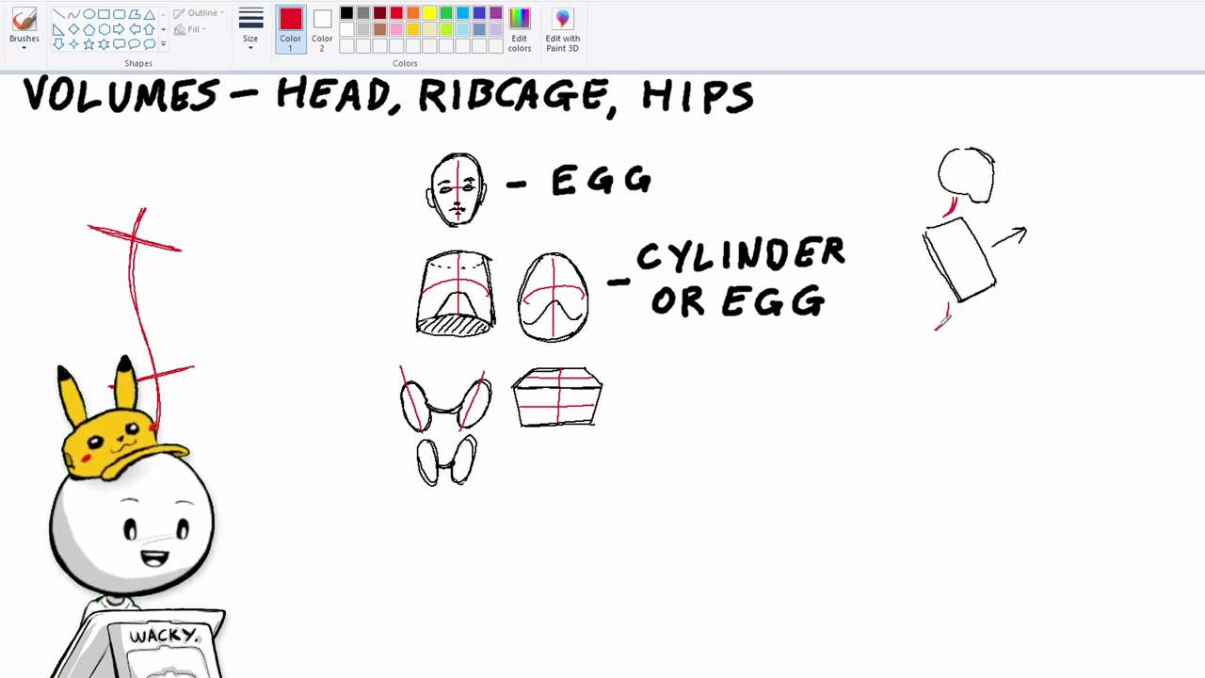
pyautogui.moveTo(1000, 353); pyautogui.dragTo(1029, 362)
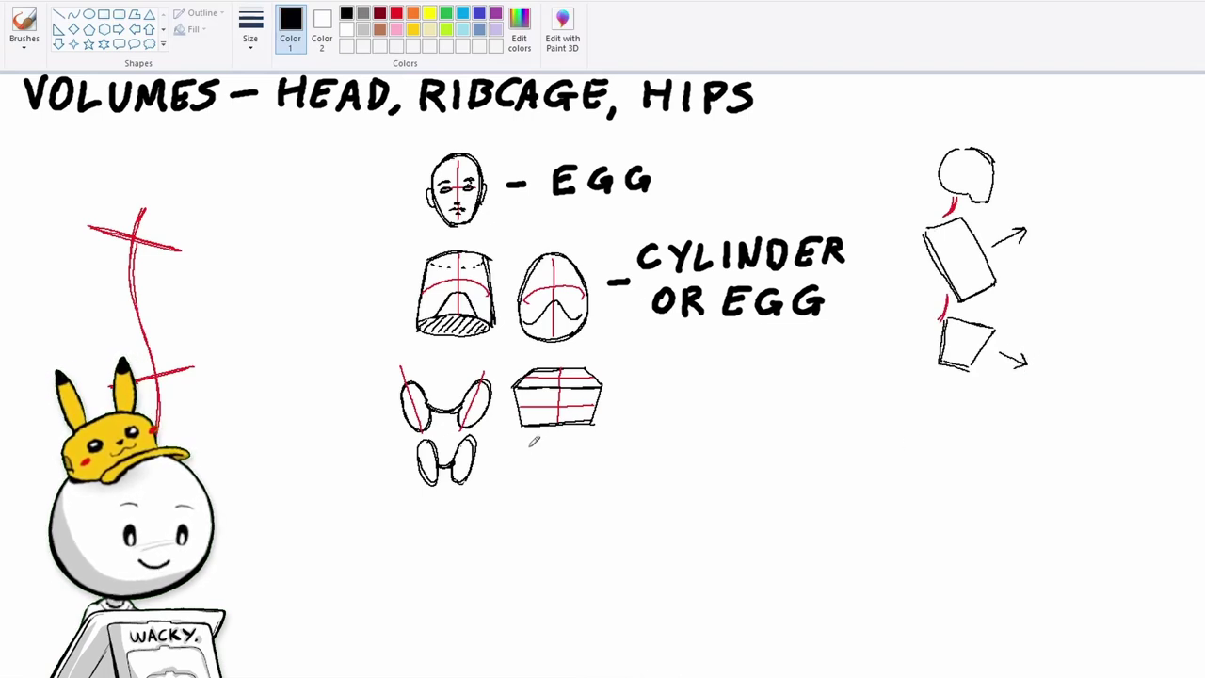
# Draw a black briefs shape below the hip box, with a red centre line and black hatching inside the waist opening.
pyautogui.moveTo(557, 445)
pyautogui.mouseDown()
pyautogui.moveTo(513, 459)
pyautogui.moveTo(574, 438)
pyautogui.moveTo(502, 455)
pyautogui.moveTo(551, 495)
pyautogui.moveTo(592, 460)
pyautogui.moveTo(530, 483)
pyautogui.moveTo(572, 482)
pyautogui.mouseUp()
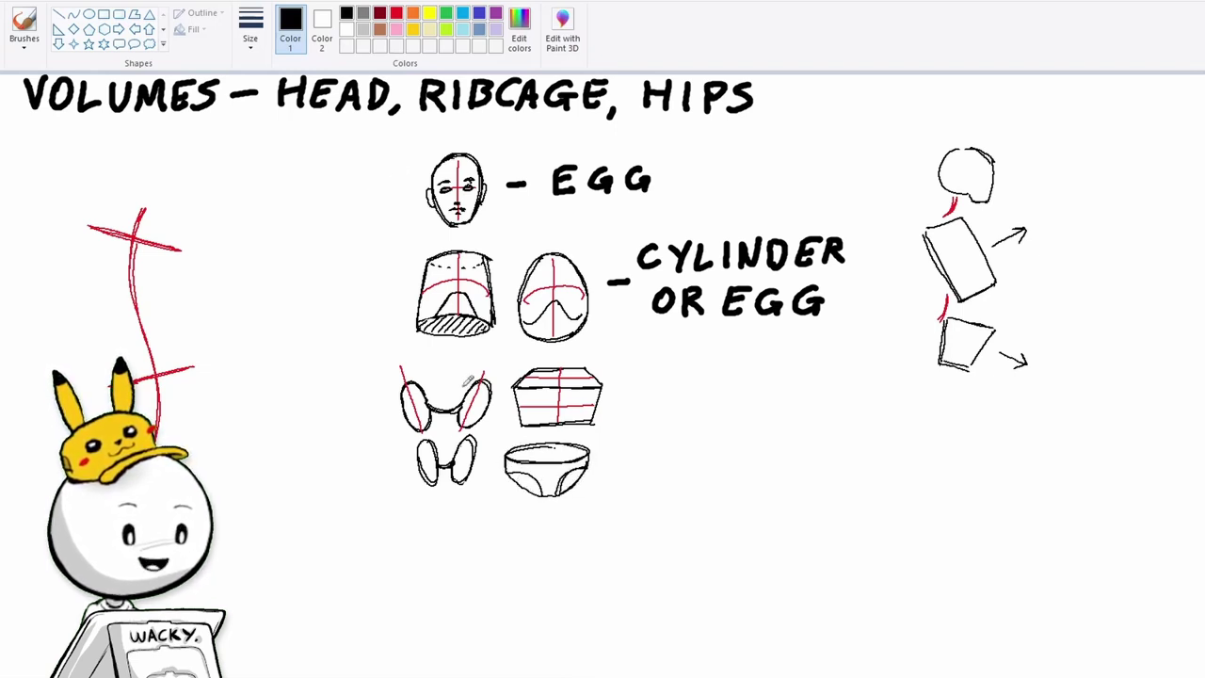
pyautogui.click(397, 13)
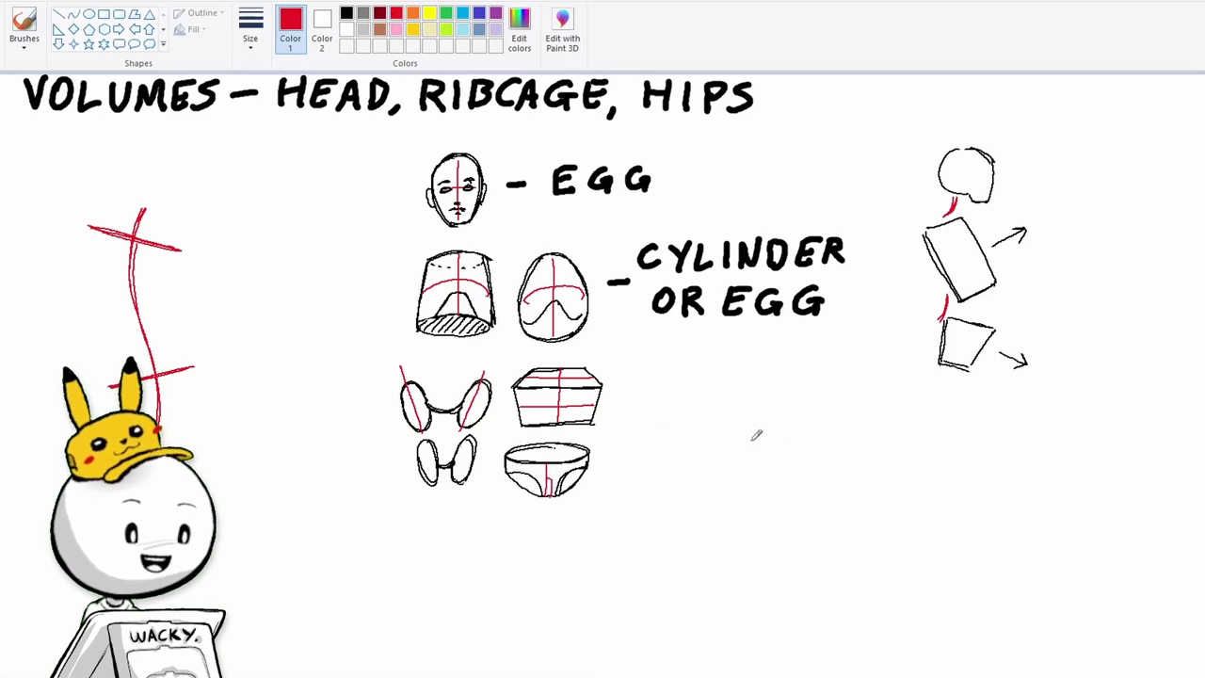
pyautogui.click(346, 13)
pyautogui.moveTo(511, 458); pyautogui.dragTo(563, 455)
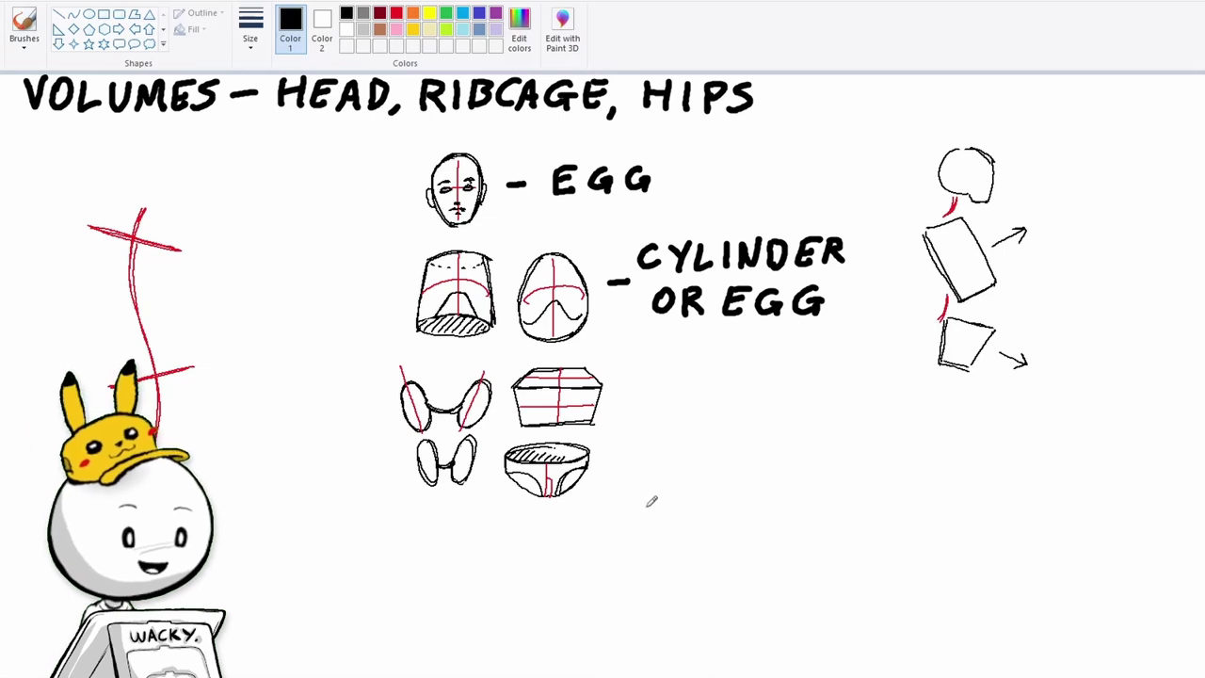
# Handwrite the black label "– DINNER PLATES CUBE" beside the hip volume sketches.
pyautogui.moveTo(612, 415)
pyautogui.mouseDown()
pyautogui.moveTo(675, 405)
pyautogui.moveTo(718, 373)
pyautogui.moveTo(749, 375)
pyautogui.mouseUp()
pyautogui.moveTo(757, 376); pyautogui.dragTo(763, 403)
pyautogui.moveTo(776, 377)
pyautogui.mouseDown()
pyautogui.moveTo(791, 376)
pyautogui.moveTo(777, 405)
pyautogui.mouseUp()
pyautogui.moveTo(779, 390)
pyautogui.mouseDown()
pyautogui.moveTo(795, 405)
pyautogui.moveTo(803, 373)
pyautogui.mouseUp()
pyautogui.moveTo(802, 373)
pyautogui.mouseDown()
pyautogui.moveTo(821, 405)
pyautogui.moveTo(846, 371)
pyautogui.mouseUp()
pyautogui.moveTo(853, 367)
pyautogui.mouseDown()
pyautogui.moveTo(862, 396)
pyautogui.moveTo(885, 401)
pyautogui.mouseUp()
pyautogui.moveTo(868, 389); pyautogui.dragTo(906, 373)
pyautogui.moveTo(895, 373); pyautogui.dragTo(902, 403)
pyautogui.moveTo(930, 375); pyautogui.dragTo(917, 405)
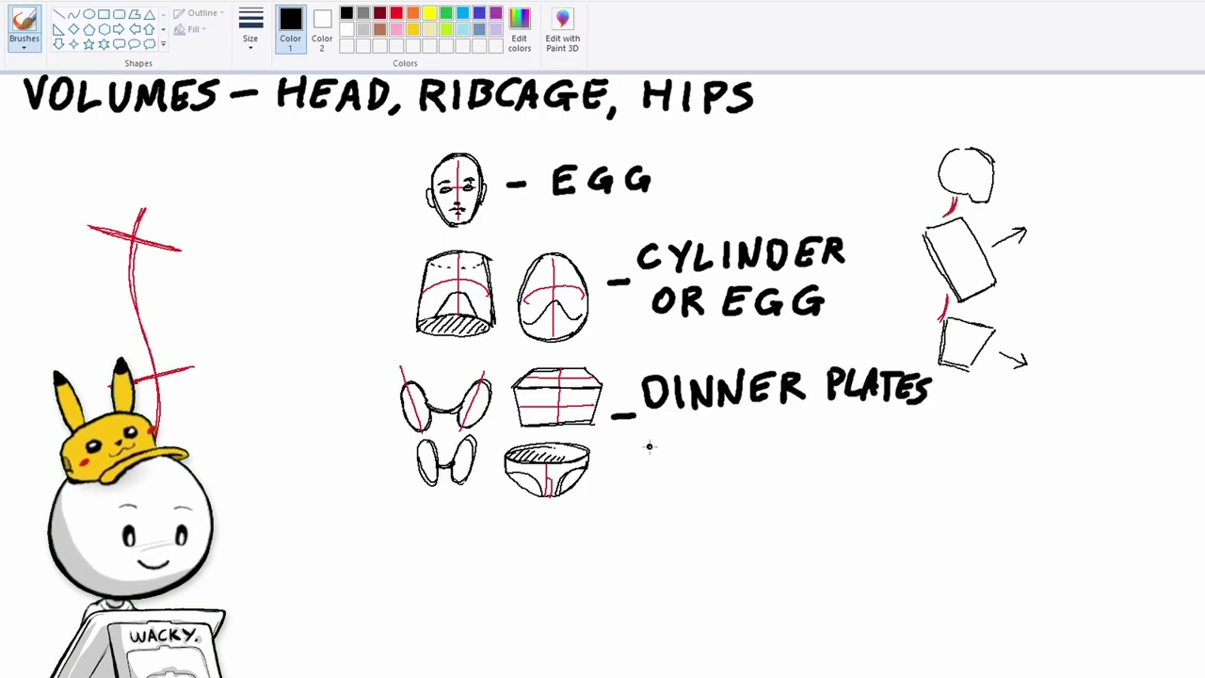
pyautogui.moveTo(667, 428)
pyautogui.mouseDown()
pyautogui.moveTo(674, 439)
pyautogui.moveTo(704, 427)
pyautogui.moveTo(714, 454)
pyautogui.moveTo(769, 454)
pyautogui.mouseUp()
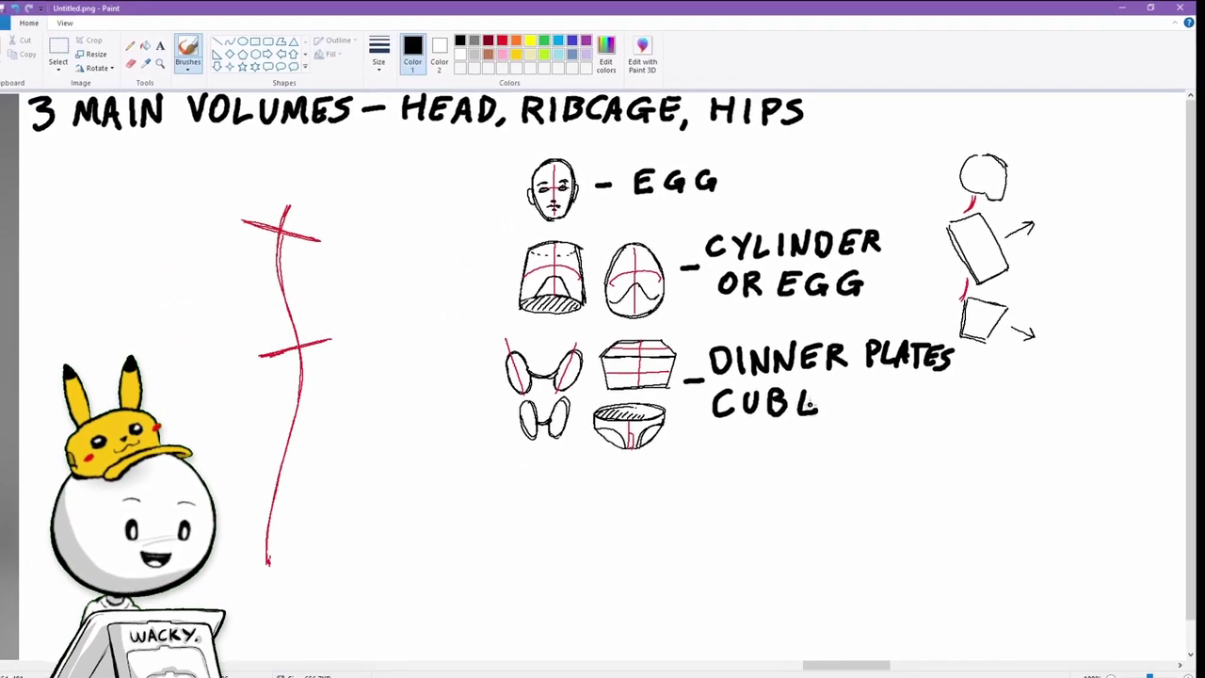
pyautogui.moveTo(801, 393); pyautogui.dragTo(820, 393)
pyautogui.moveTo(800, 405); pyautogui.dragTo(814, 405)
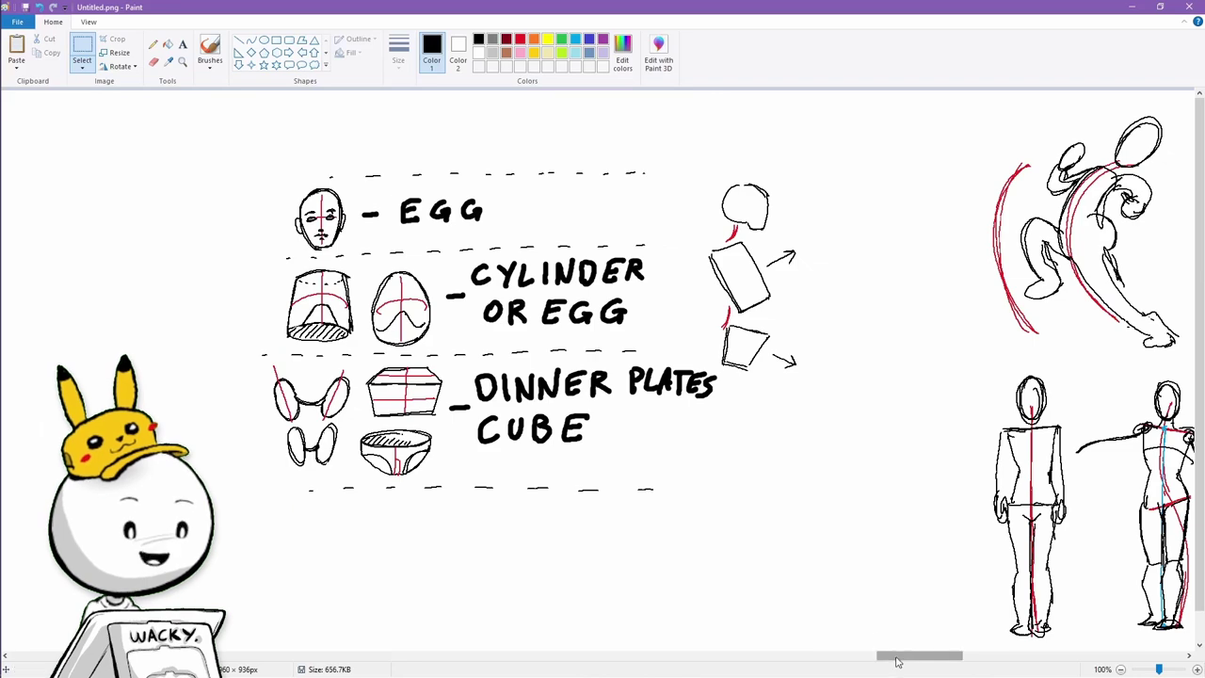
# Draw black tilted hip ovals and an egg ribcage over the red line of action beside the pose reference, adding a red curve across the ribcage.
pyautogui.moveTo(877, 664)
pyautogui.mouseDown()
pyautogui.moveTo(798, 663)
pyautogui.moveTo(812, 662)
pyautogui.mouseUp()
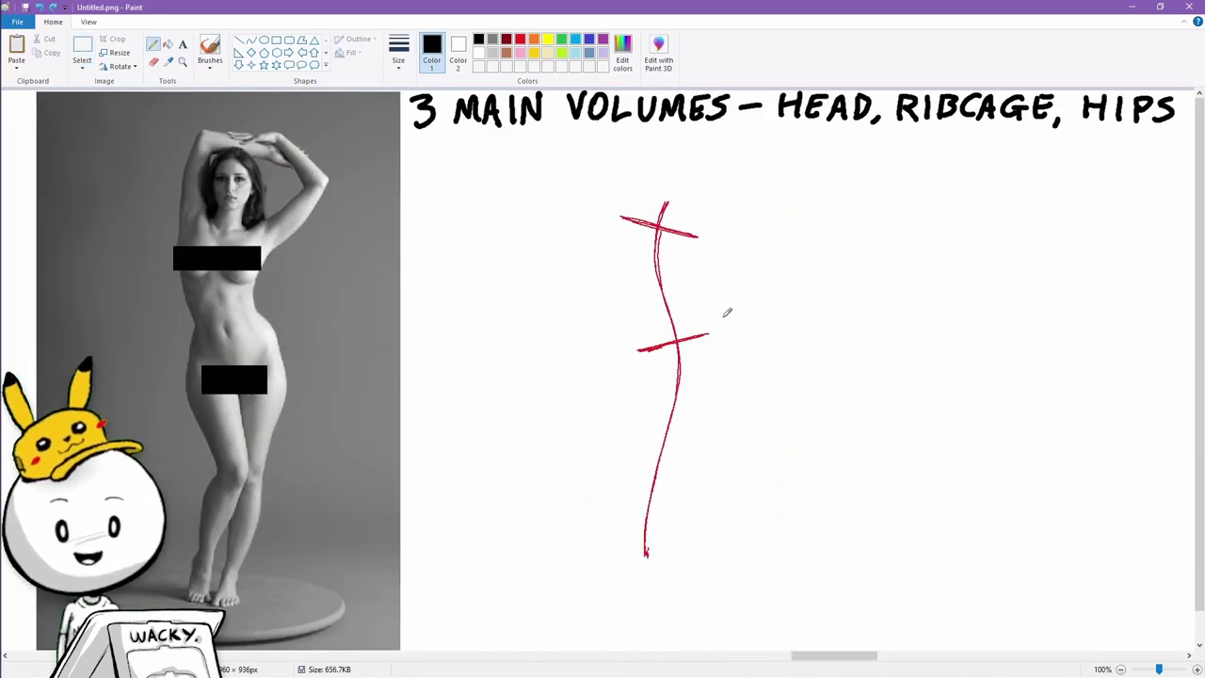
pyautogui.moveTo(663, 325)
pyautogui.mouseDown()
pyautogui.moveTo(639, 341)
pyautogui.moveTo(655, 364)
pyautogui.moveTo(669, 358)
pyautogui.moveTo(664, 340)
pyautogui.moveTo(692, 351)
pyautogui.mouseUp()
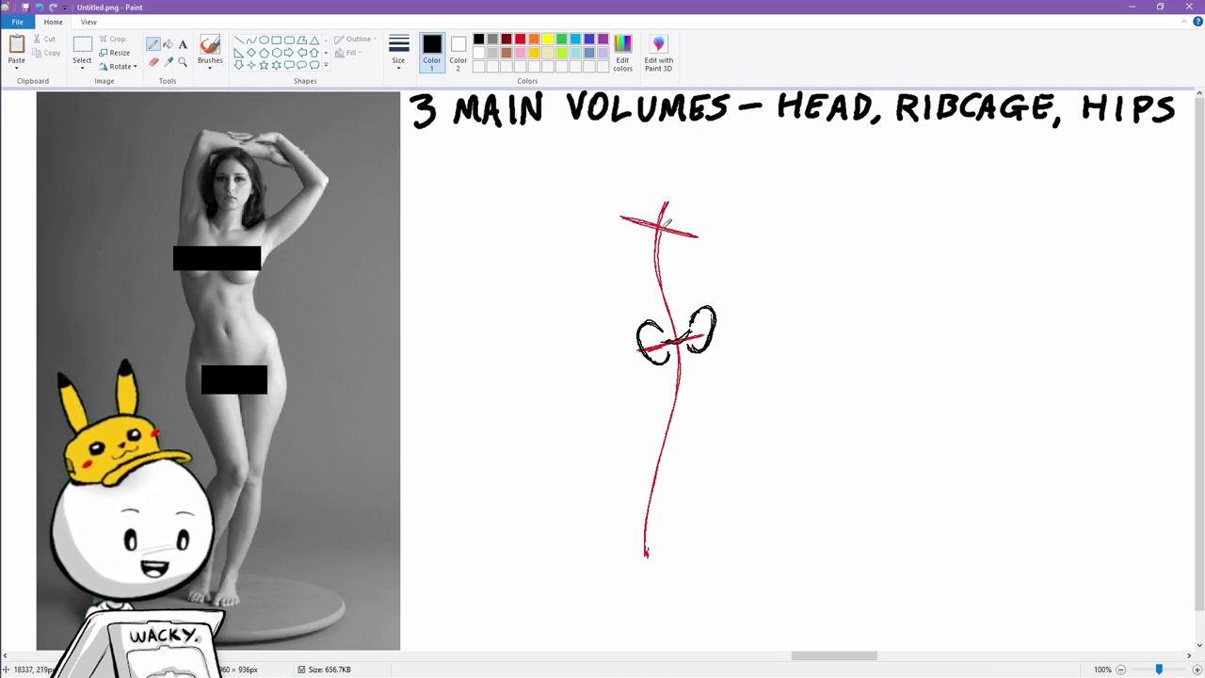
pyautogui.moveTo(657, 228)
pyautogui.mouseDown()
pyautogui.moveTo(640, 290)
pyautogui.moveTo(683, 288)
pyautogui.moveTo(641, 288)
pyautogui.mouseUp()
pyautogui.moveTo(673, 233)
pyautogui.mouseDown()
pyautogui.moveTo(691, 259)
pyautogui.moveTo(685, 286)
pyautogui.moveTo(639, 248)
pyautogui.moveTo(688, 251)
pyautogui.mouseUp()
pyautogui.click(520, 38)
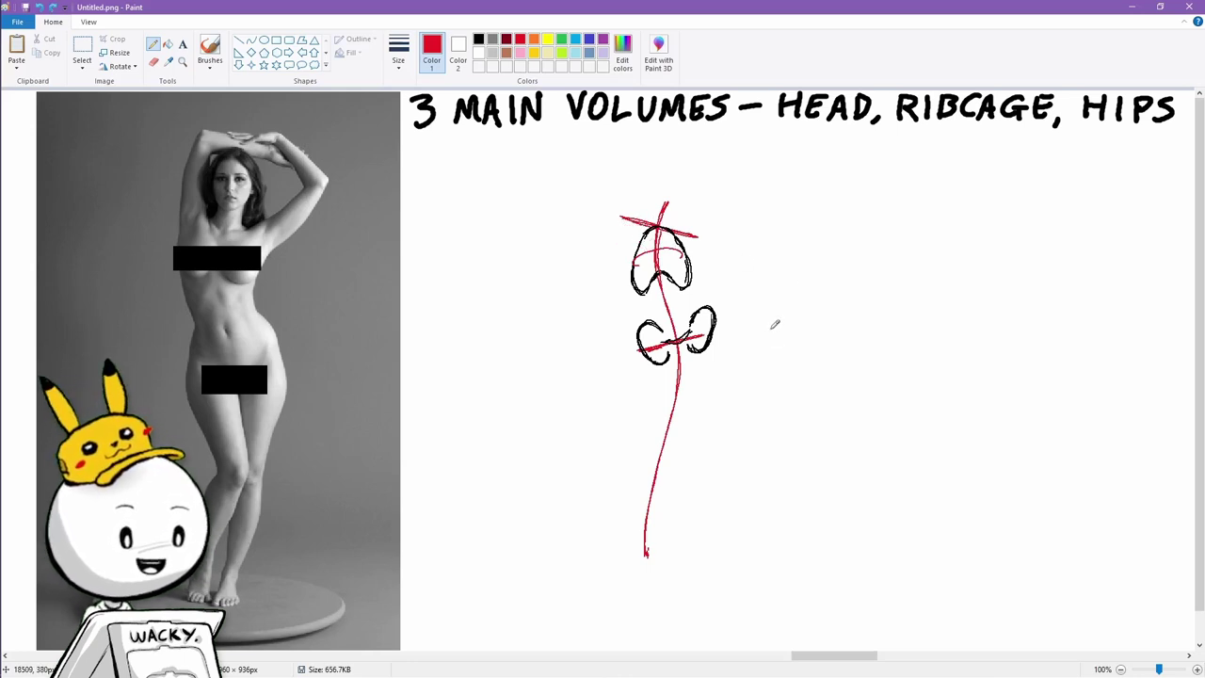
# Move the ribcage and shoulder line slightly down towards the hips, and shift the whole figure sketch closer to the pose reference.
pyautogui.click(82, 47)
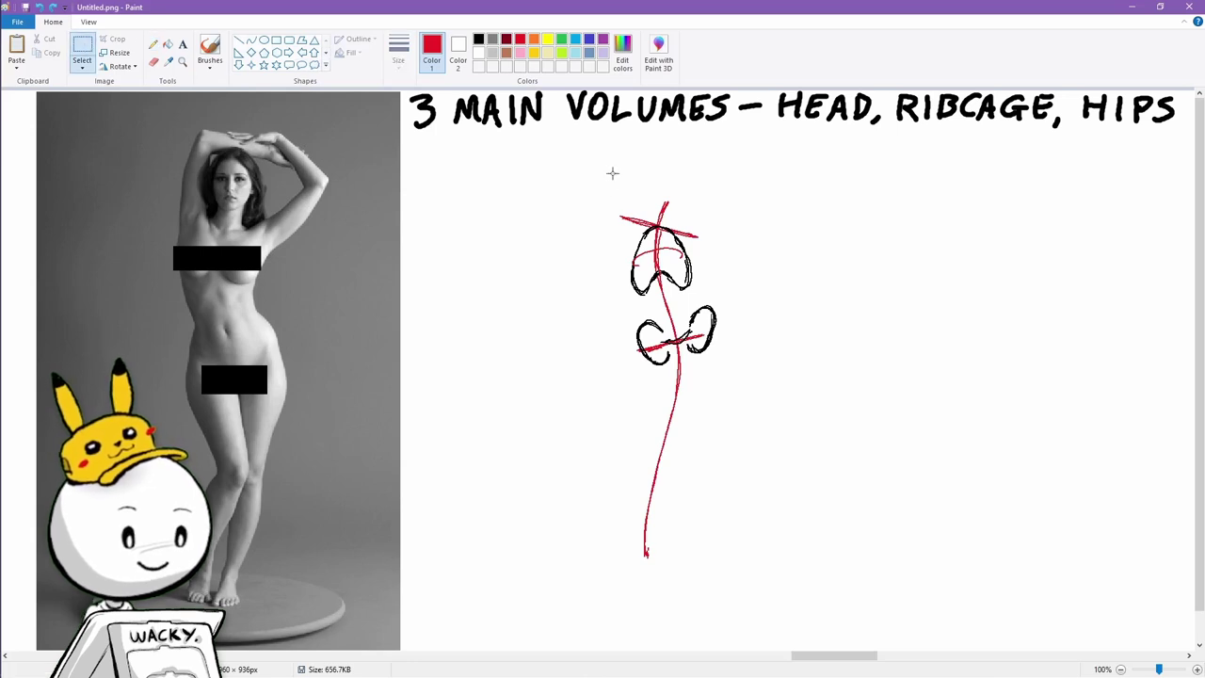
pyautogui.moveTo(593, 168); pyautogui.dragTo(731, 304)
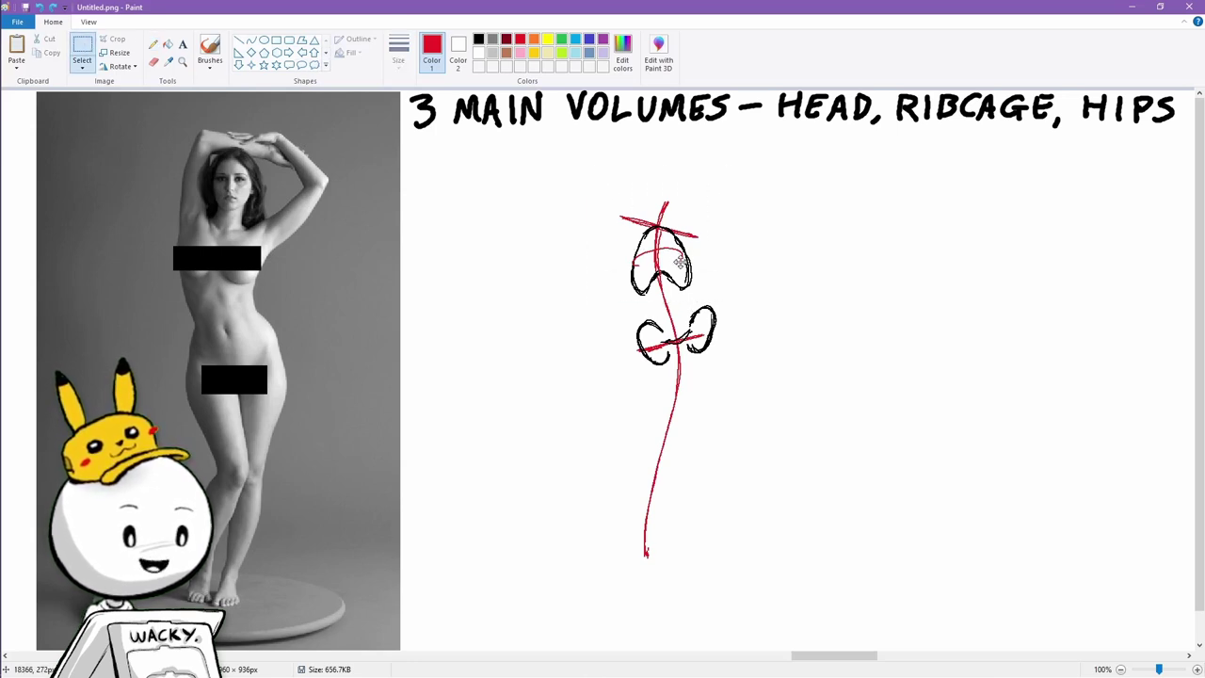
pyautogui.moveTo(680, 262); pyautogui.dragTo(684, 272)
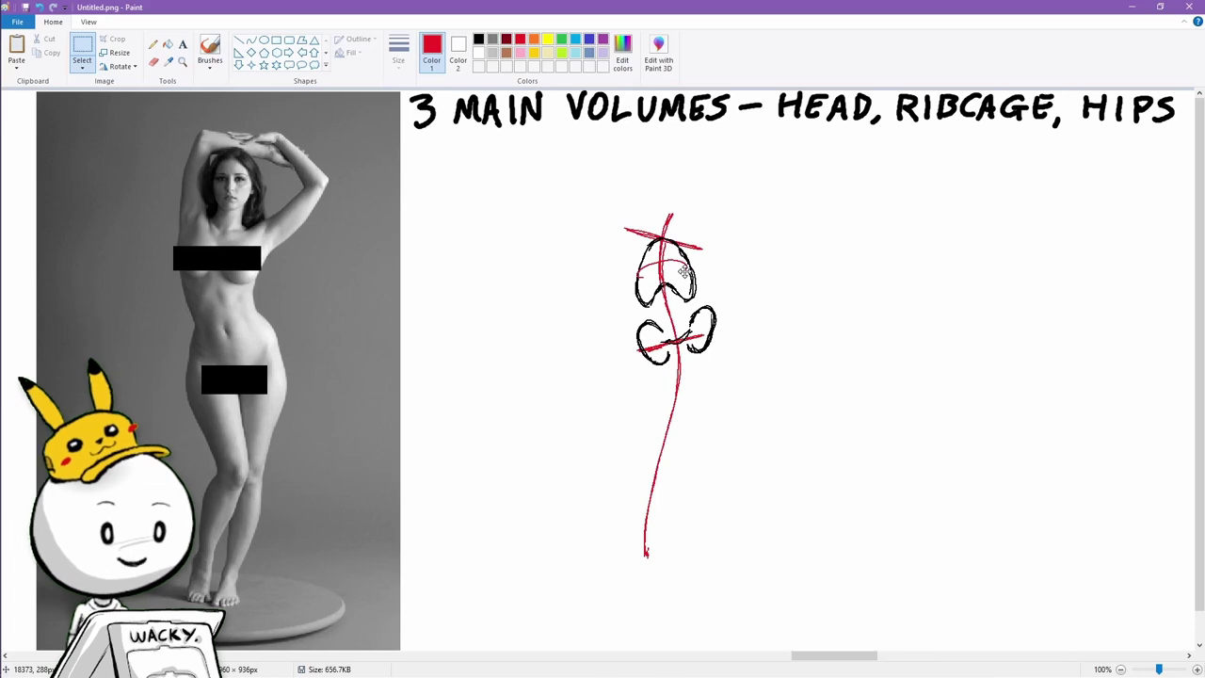
pyautogui.moveTo(578, 169); pyautogui.dragTo(813, 587)
pyautogui.moveTo(694, 339); pyautogui.dragTo(649, 329)
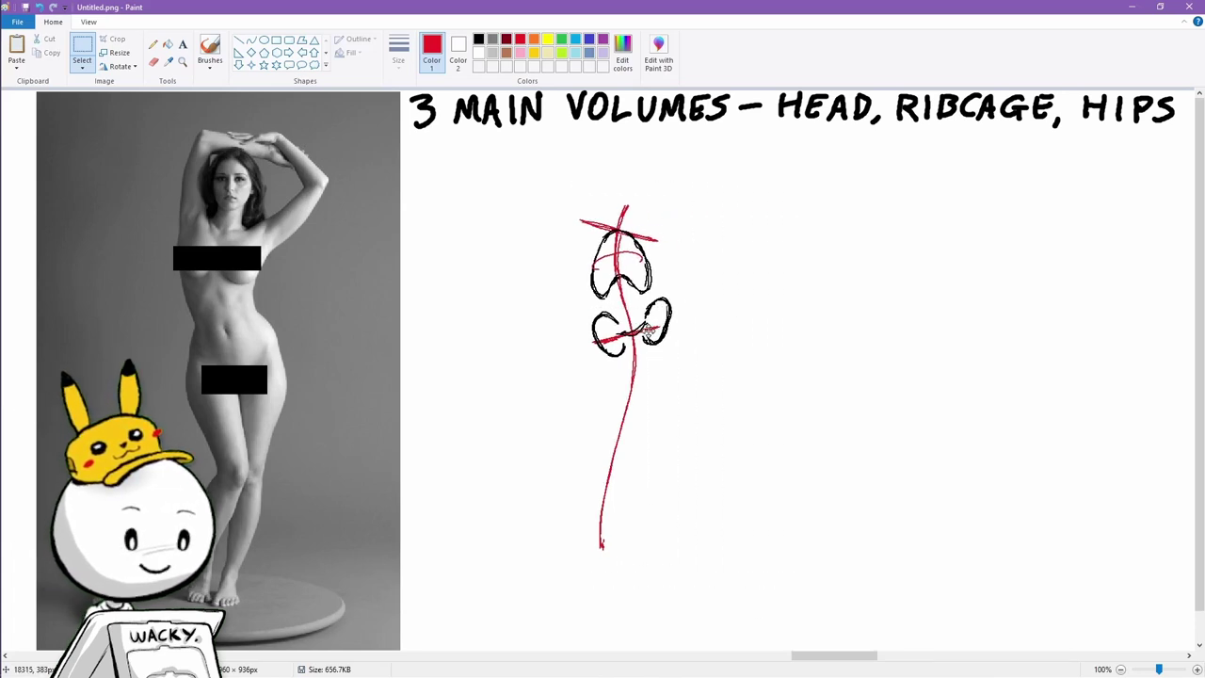
pyautogui.click(826, 273)
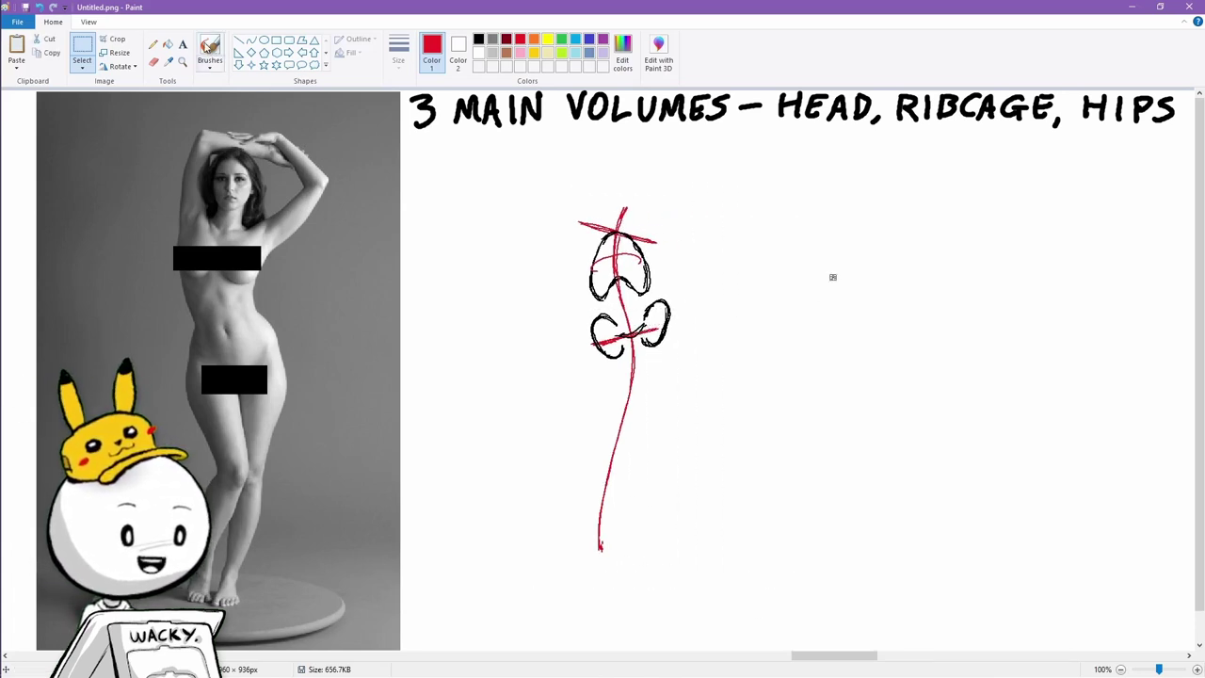
# Draw a black oval head above the shoulder line and add red vertical and horizontal centre lines on it.
pyautogui.click(153, 44)
pyautogui.click(479, 39)
pyautogui.moveTo(623, 206)
pyautogui.mouseDown()
pyautogui.moveTo(613, 218)
pyautogui.moveTo(646, 187)
pyautogui.moveTo(619, 218)
pyautogui.moveTo(636, 184)
pyautogui.moveTo(605, 187)
pyautogui.moveTo(643, 184)
pyautogui.mouseUp()
pyautogui.click(152, 61)
pyautogui.click(152, 45)
pyautogui.click(519, 39)
pyautogui.moveTo(621, 175); pyautogui.dragTo(623, 215)
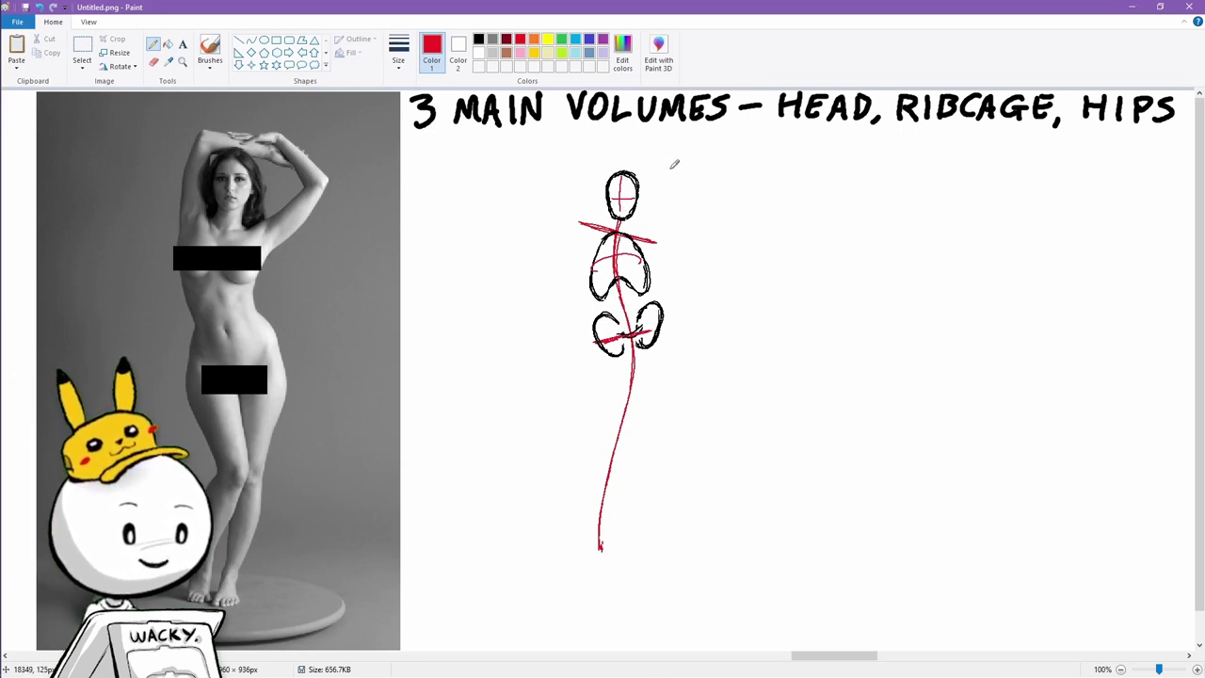
# Bracket head-to-hips and hips-to-feet with matching black curves, and mark the foot and knee levels along the red line.
pyautogui.moveTo(671, 167)
pyautogui.mouseDown()
pyautogui.moveTo(702, 234)
pyautogui.moveTo(690, 327)
pyautogui.mouseUp()
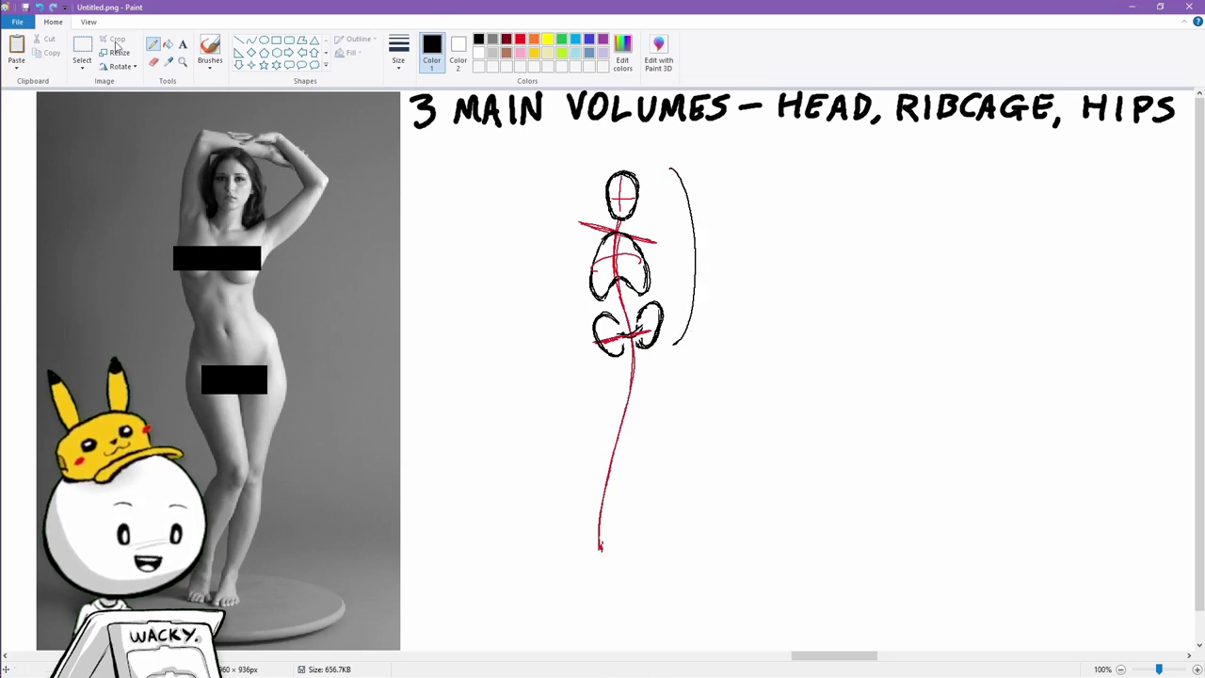
pyautogui.click(82, 45)
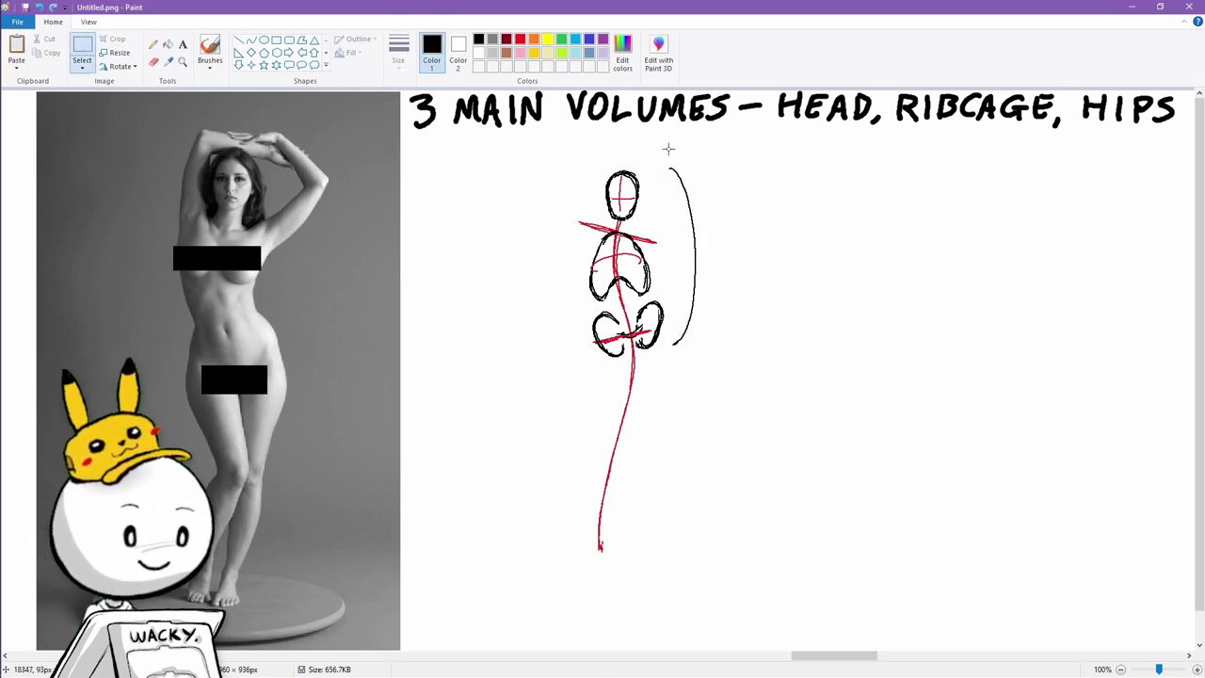
pyautogui.moveTo(665, 162)
pyautogui.mouseDown()
pyautogui.moveTo(713, 336)
pyautogui.moveTo(684, 317)
pyautogui.moveTo(711, 416)
pyautogui.moveTo(689, 498)
pyautogui.mouseUp()
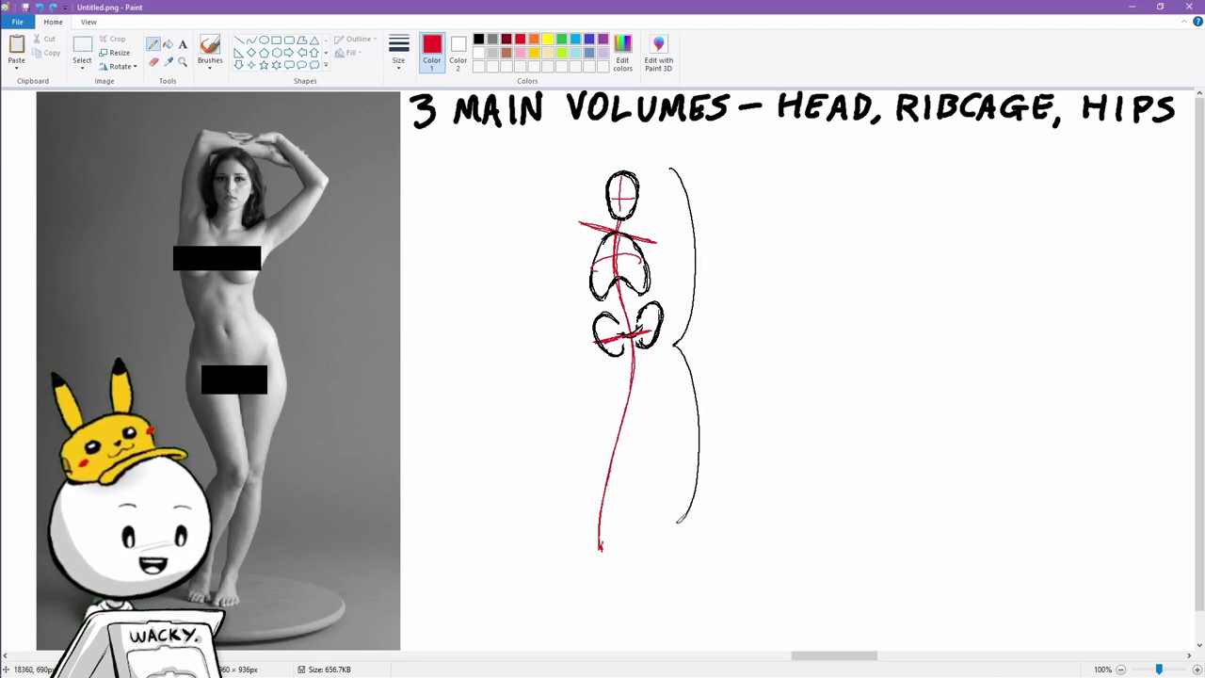
pyautogui.moveTo(603, 527); pyautogui.dragTo(617, 526)
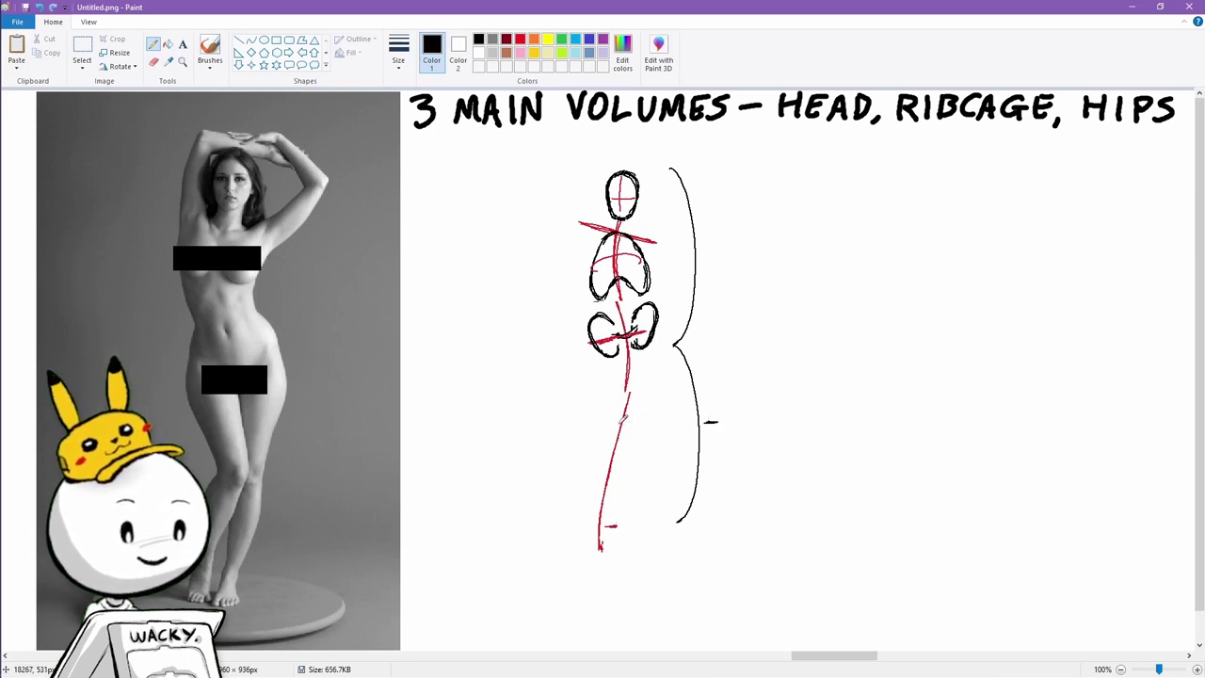
pyautogui.moveTo(627, 428); pyautogui.dragTo(642, 422)
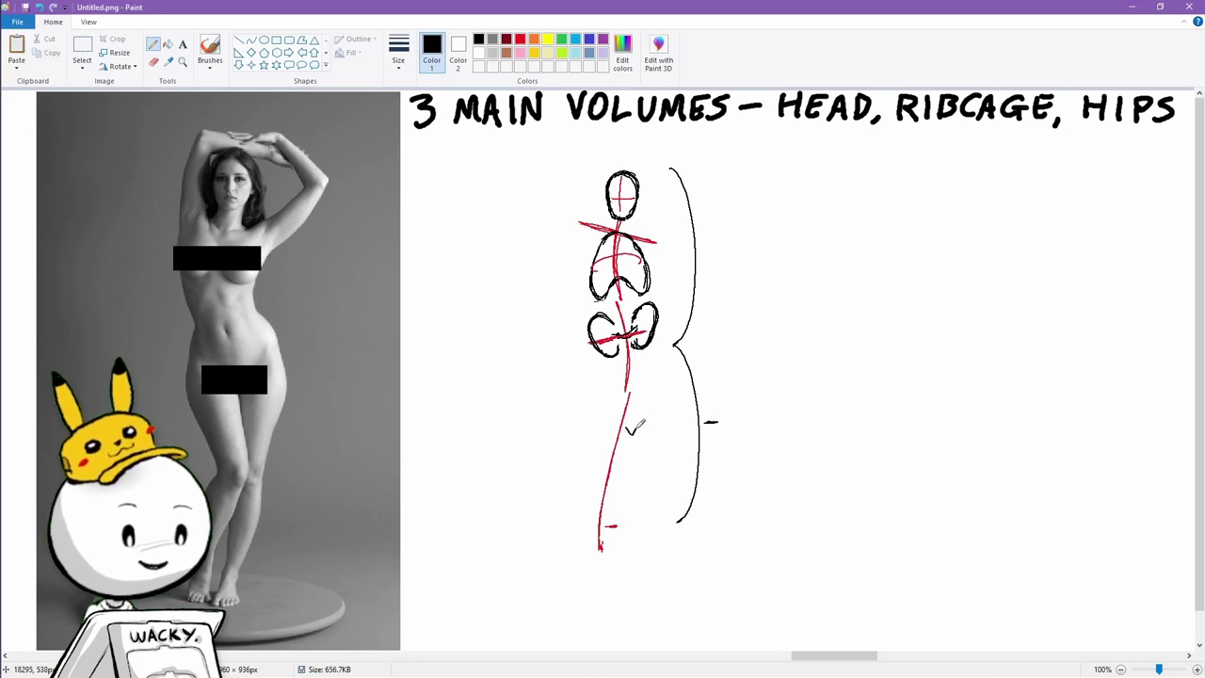
# Try a small red upward arrow beside the higher hip oval, and undo it.
pyautogui.click(519, 39)
pyautogui.moveTo(668, 315); pyautogui.dragTo(684, 311)
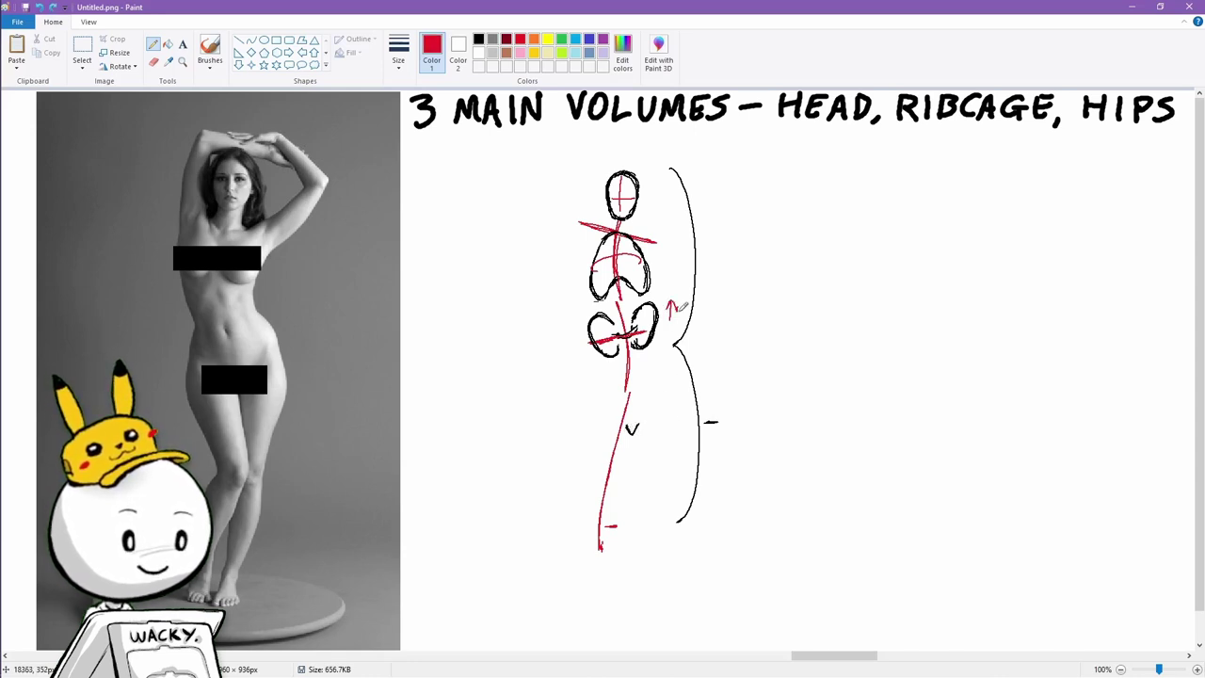
pyautogui.hotkey('ctrl', 'z')
# Draw a black tapered thigh from the higher hip oval down to the knee mark, with red contour curves across it.
pyautogui.click(478, 39)
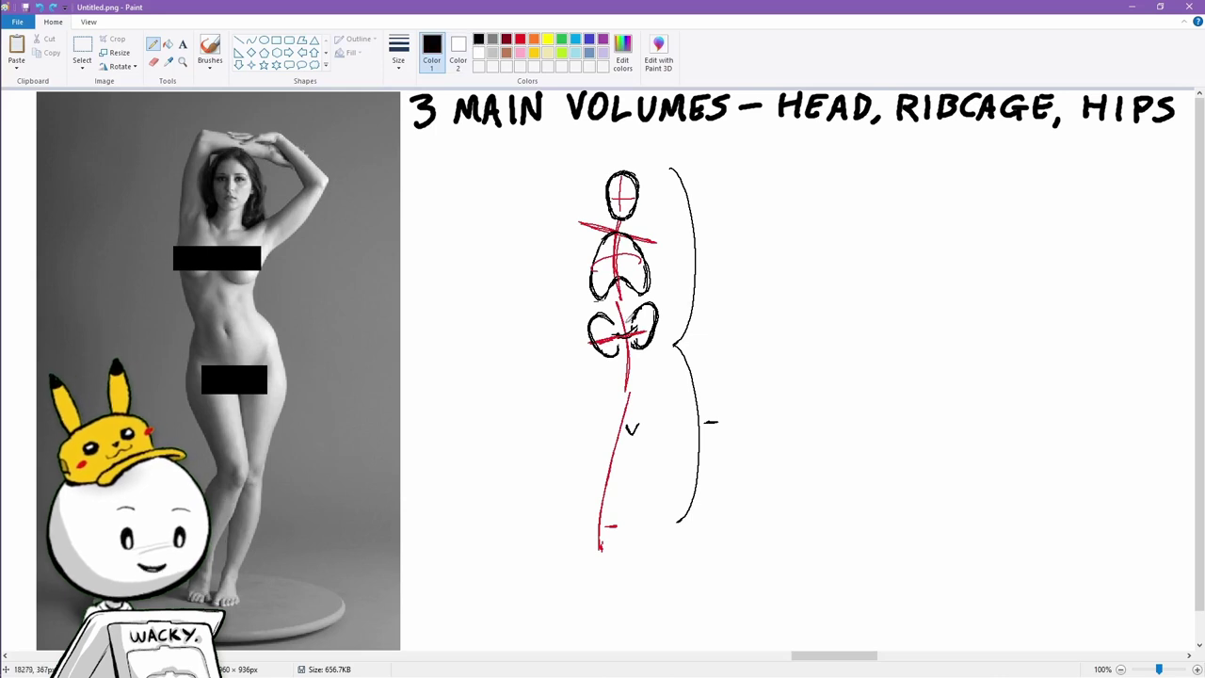
pyautogui.moveTo(632, 327)
pyautogui.mouseDown()
pyautogui.moveTo(665, 345)
pyautogui.moveTo(650, 406)
pyautogui.mouseUp()
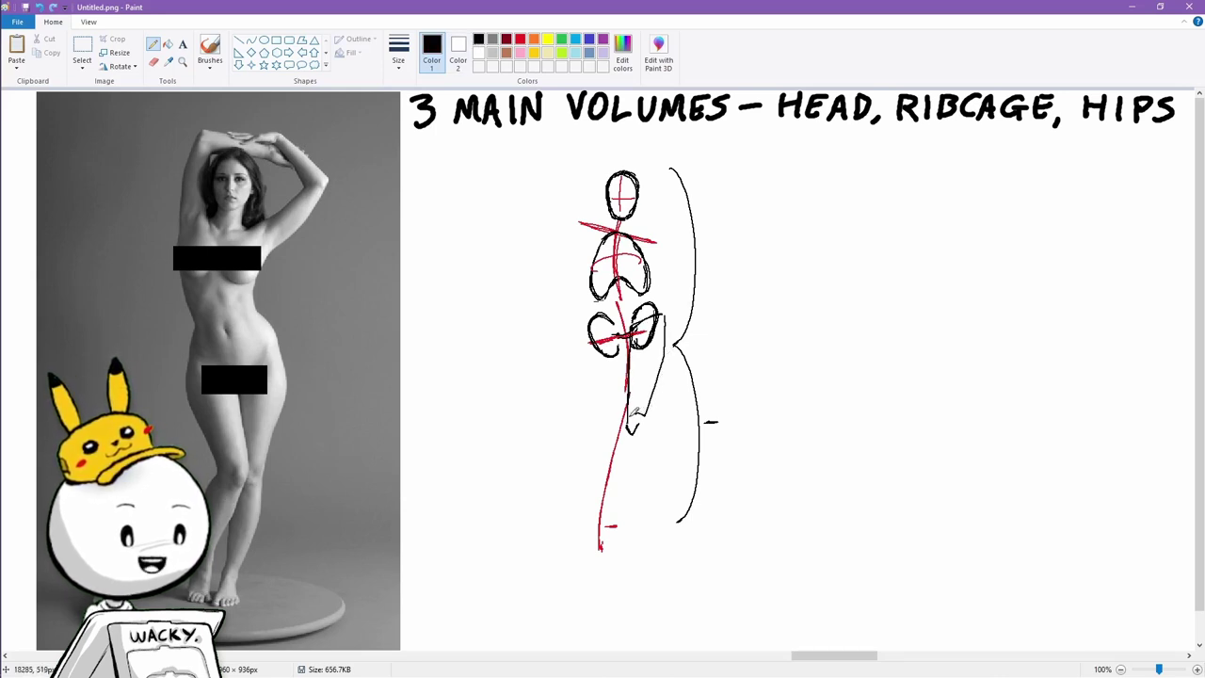
pyautogui.moveTo(629, 322); pyautogui.dragTo(627, 388)
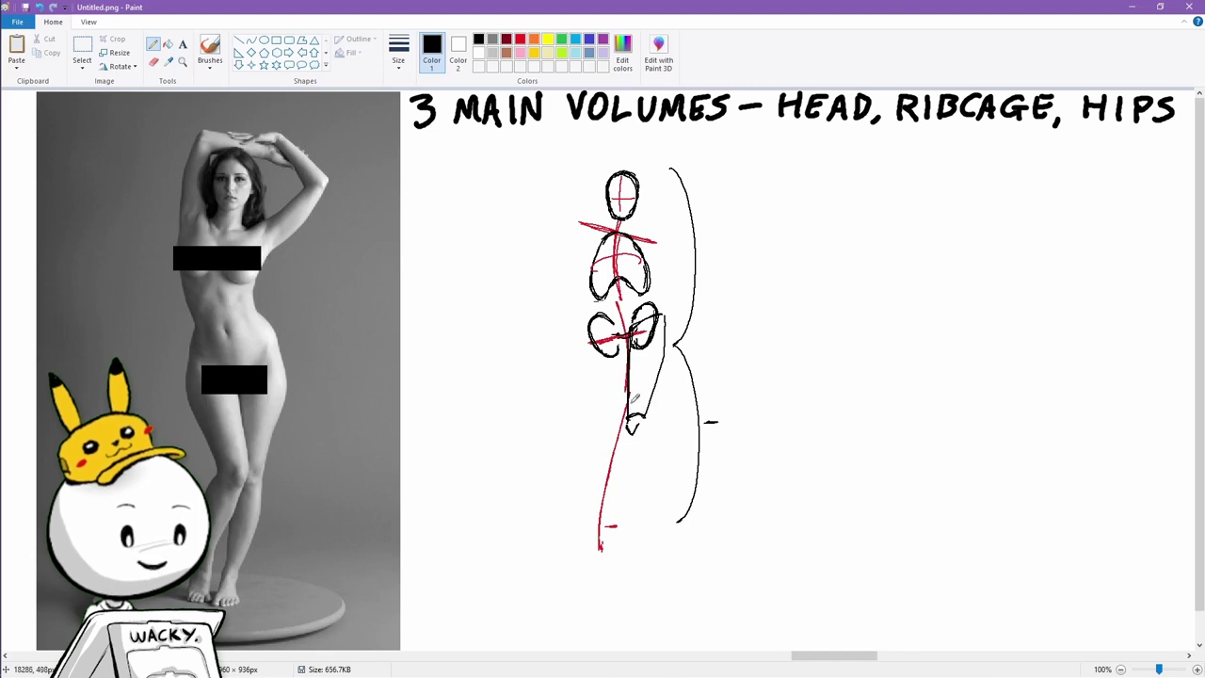
pyautogui.moveTo(670, 317); pyautogui.dragTo(646, 407)
pyautogui.click(519, 38)
# Draw the black lower leg and wedge-shaped foot below the first thigh, with red contour curves wrapping the calf.
pyautogui.click(477, 39)
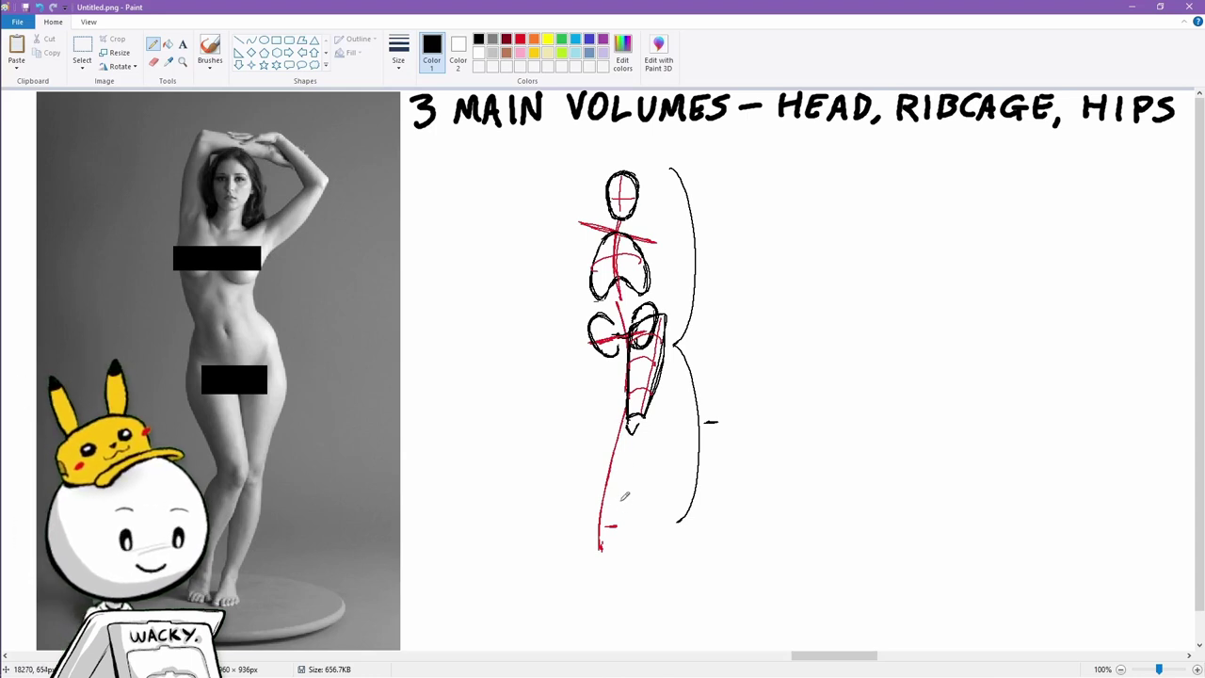
pyautogui.moveTo(630, 429)
pyautogui.mouseDown()
pyautogui.moveTo(640, 421)
pyautogui.moveTo(618, 468)
pyautogui.moveTo(652, 448)
pyautogui.moveTo(631, 505)
pyautogui.mouseUp()
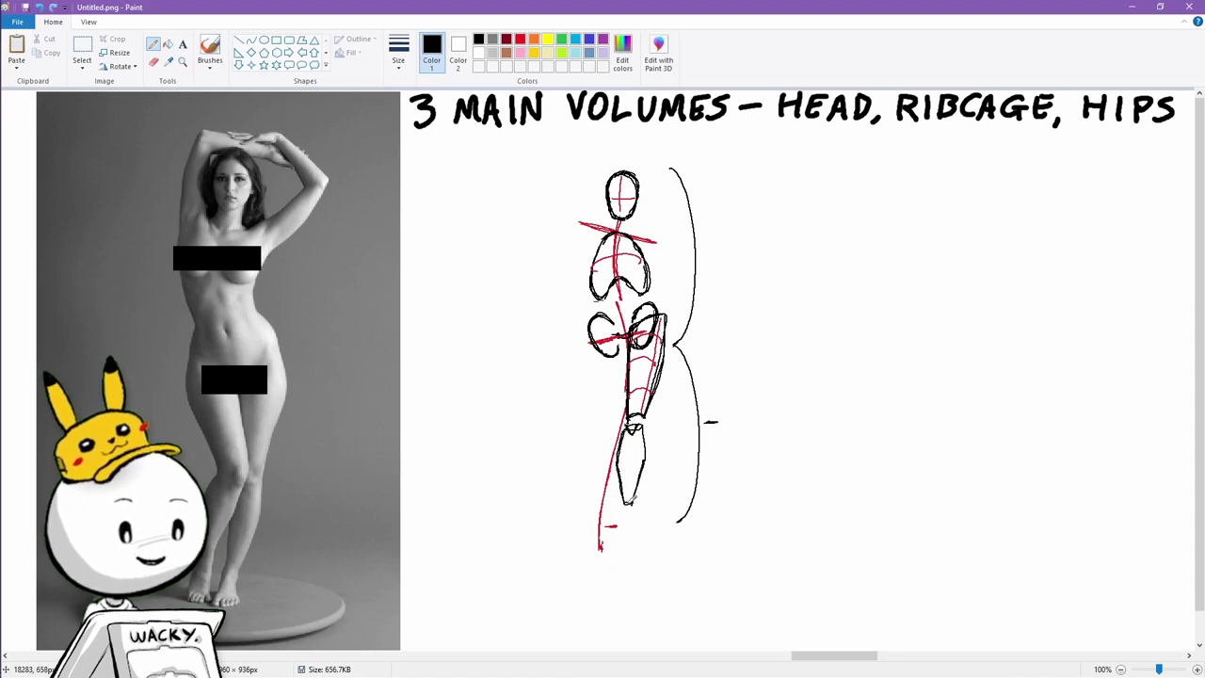
pyautogui.click(519, 39)
pyautogui.moveTo(653, 416)
pyautogui.mouseDown()
pyautogui.moveTo(623, 455)
pyautogui.moveTo(644, 452)
pyautogui.moveTo(637, 485)
pyautogui.mouseUp()
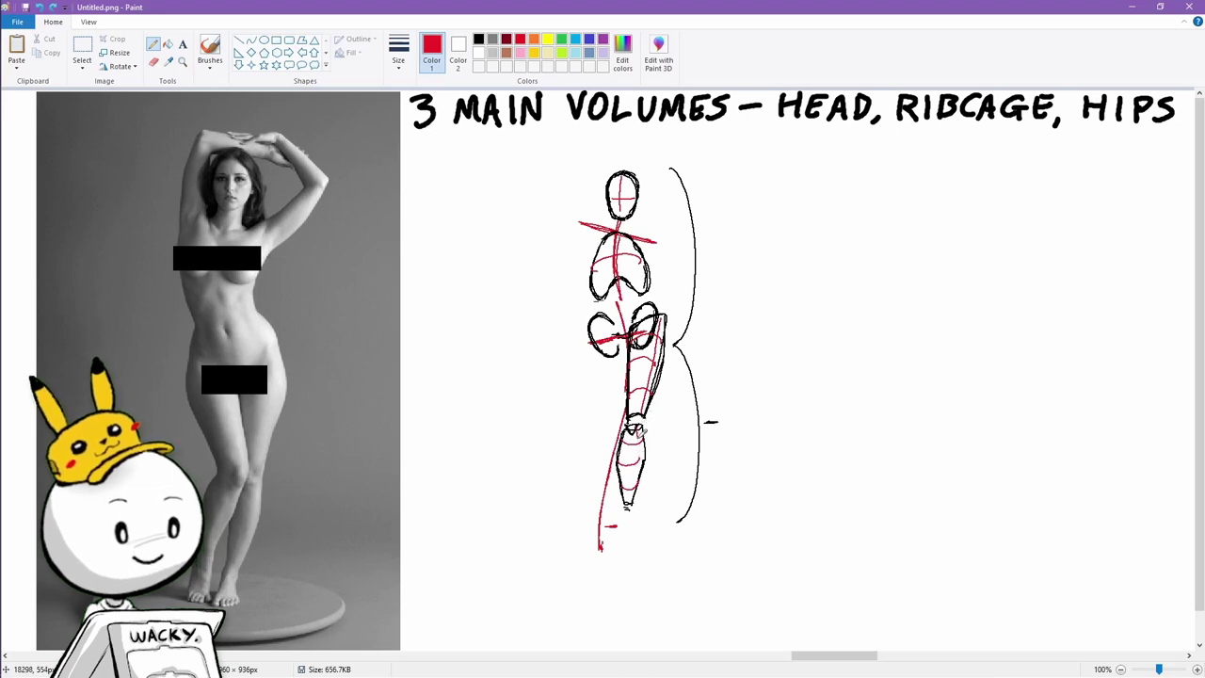
pyautogui.moveTo(638, 438); pyautogui.dragTo(629, 501)
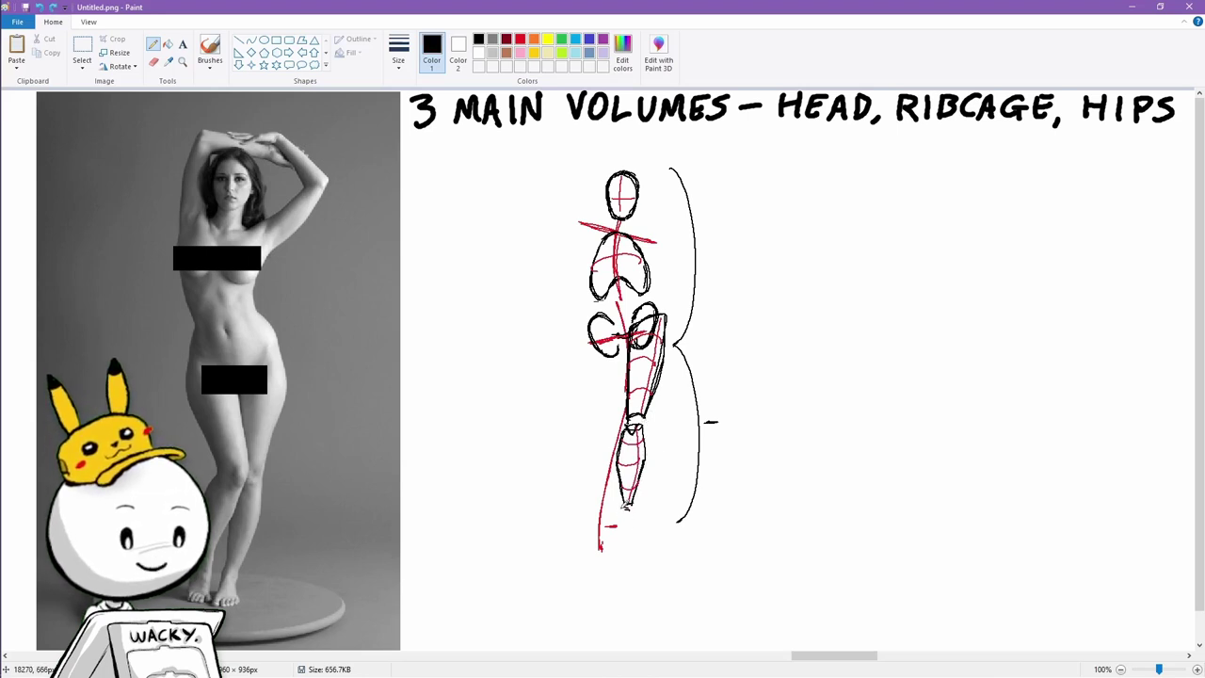
pyautogui.moveTo(627, 499)
pyautogui.mouseDown()
pyautogui.moveTo(614, 527)
pyautogui.moveTo(644, 524)
pyautogui.moveTo(632, 497)
pyautogui.mouseUp()
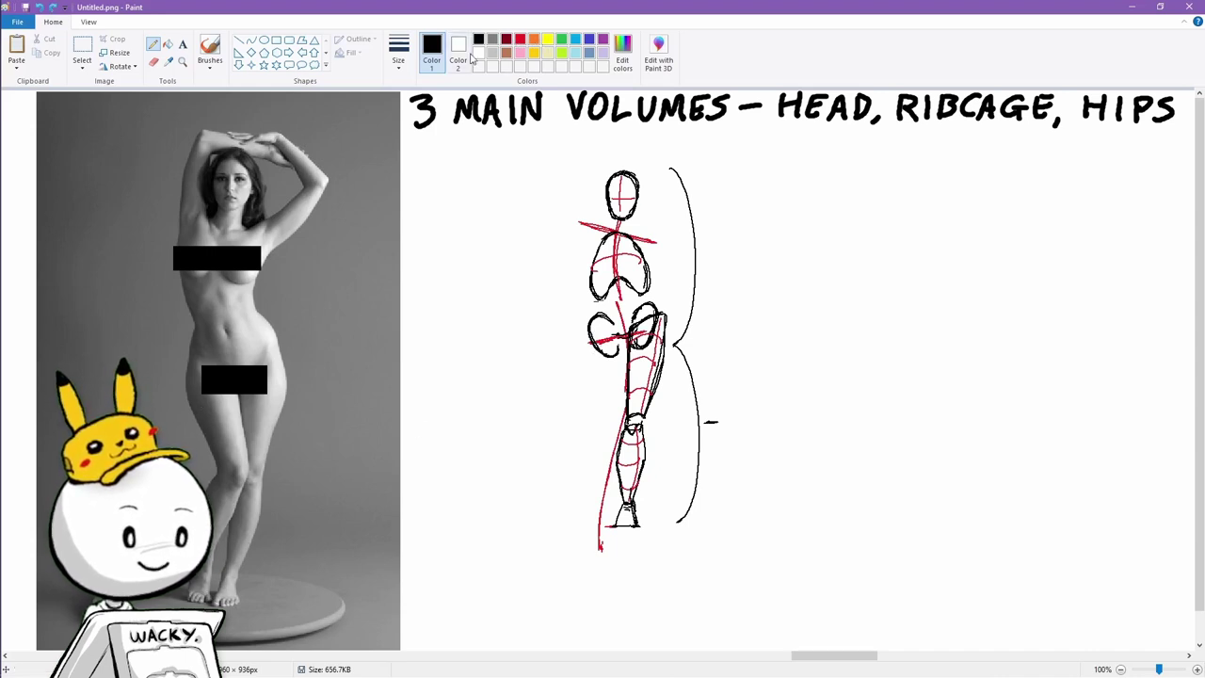
# Try a black upright rectangle and loose strokes beside the figure and red marks on the reference's hips, and remove them.
pyautogui.moveTo(460, 393)
pyautogui.mouseDown()
pyautogui.moveTo(460, 472)
pyautogui.moveTo(461, 392)
pyautogui.moveTo(500, 395)
pyautogui.moveTo(492, 486)
pyautogui.moveTo(460, 486)
pyautogui.moveTo(493, 483)
pyautogui.moveTo(461, 392)
pyautogui.moveTo(467, 484)
pyautogui.moveTo(498, 484)
pyautogui.moveTo(495, 390)
pyautogui.moveTo(456, 393)
pyautogui.mouseUp()
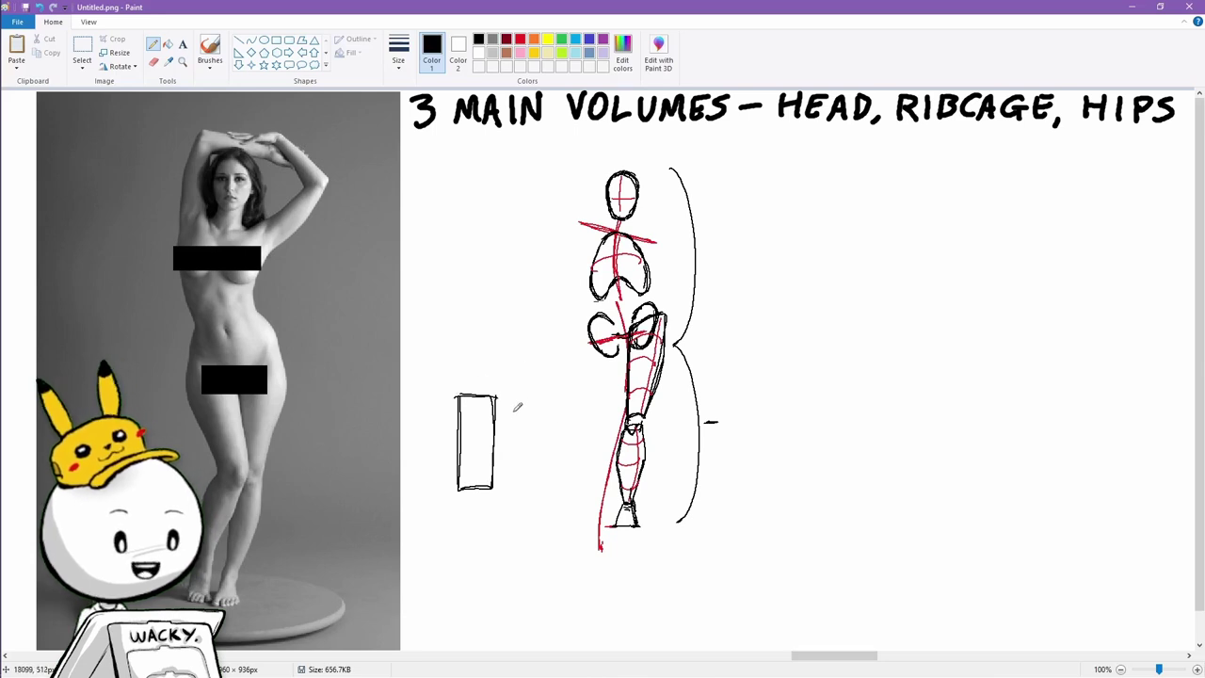
pyautogui.moveTo(559, 407)
pyautogui.mouseDown()
pyautogui.moveTo(512, 418)
pyautogui.moveTo(512, 447)
pyautogui.moveTo(562, 464)
pyautogui.moveTo(514, 457)
pyautogui.moveTo(566, 443)
pyautogui.mouseUp()
pyautogui.moveTo(558, 491); pyautogui.dragTo(577, 466)
pyautogui.moveTo(568, 474); pyautogui.dragTo(581, 479)
pyautogui.moveTo(512, 443)
pyautogui.mouseDown()
pyautogui.moveTo(555, 433)
pyautogui.moveTo(513, 419)
pyautogui.moveTo(565, 426)
pyautogui.mouseUp()
pyautogui.hotkey('ctrl', 'z')
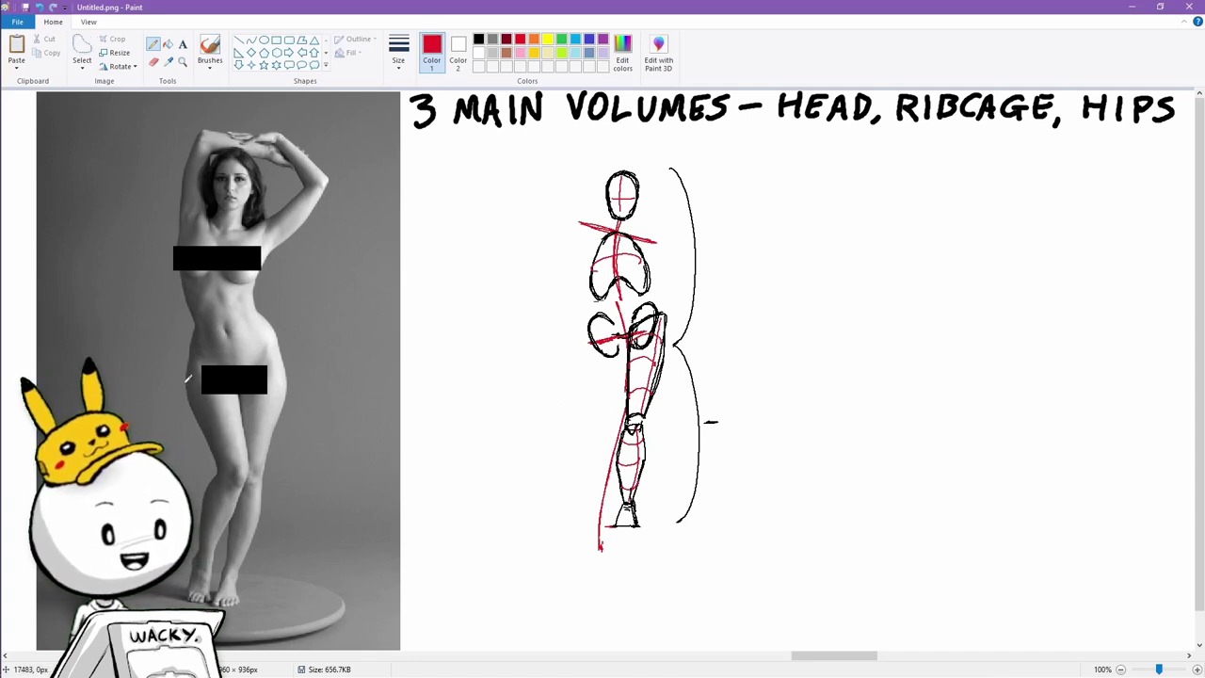
pyautogui.moveTo(188, 379)
pyautogui.mouseDown()
pyautogui.moveTo(216, 448)
pyautogui.moveTo(249, 430)
pyautogui.moveTo(225, 414)
pyautogui.moveTo(201, 426)
pyautogui.moveTo(234, 395)
pyautogui.mouseUp()
pyautogui.moveTo(182, 380)
pyautogui.mouseDown()
pyautogui.moveTo(192, 367)
pyautogui.moveTo(233, 379)
pyautogui.mouseUp()
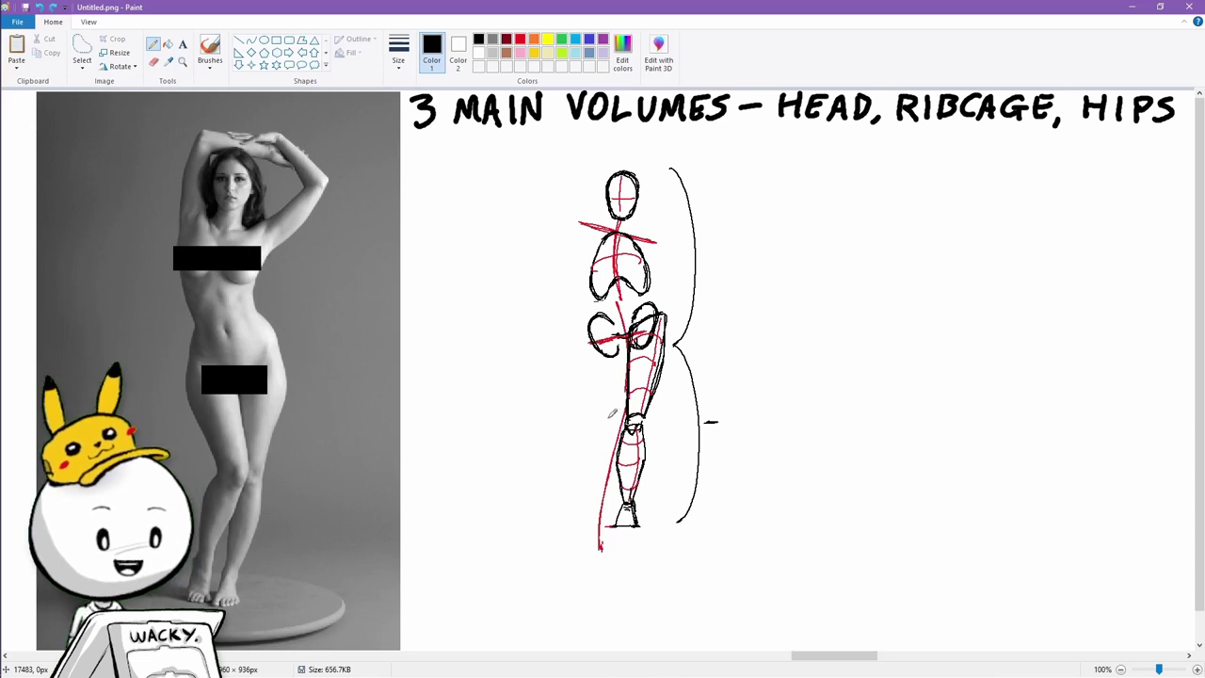
# Draw the second thigh and lower leg in black from the lower hip oval, with red contour curves across both.
pyautogui.moveTo(588, 349)
pyautogui.mouseDown()
pyautogui.moveTo(621, 334)
pyautogui.moveTo(596, 370)
pyautogui.moveTo(611, 422)
pyautogui.mouseUp()
pyautogui.moveTo(623, 336)
pyautogui.mouseDown()
pyautogui.moveTo(629, 414)
pyautogui.moveTo(612, 371)
pyautogui.mouseUp()
pyautogui.click(519, 39)
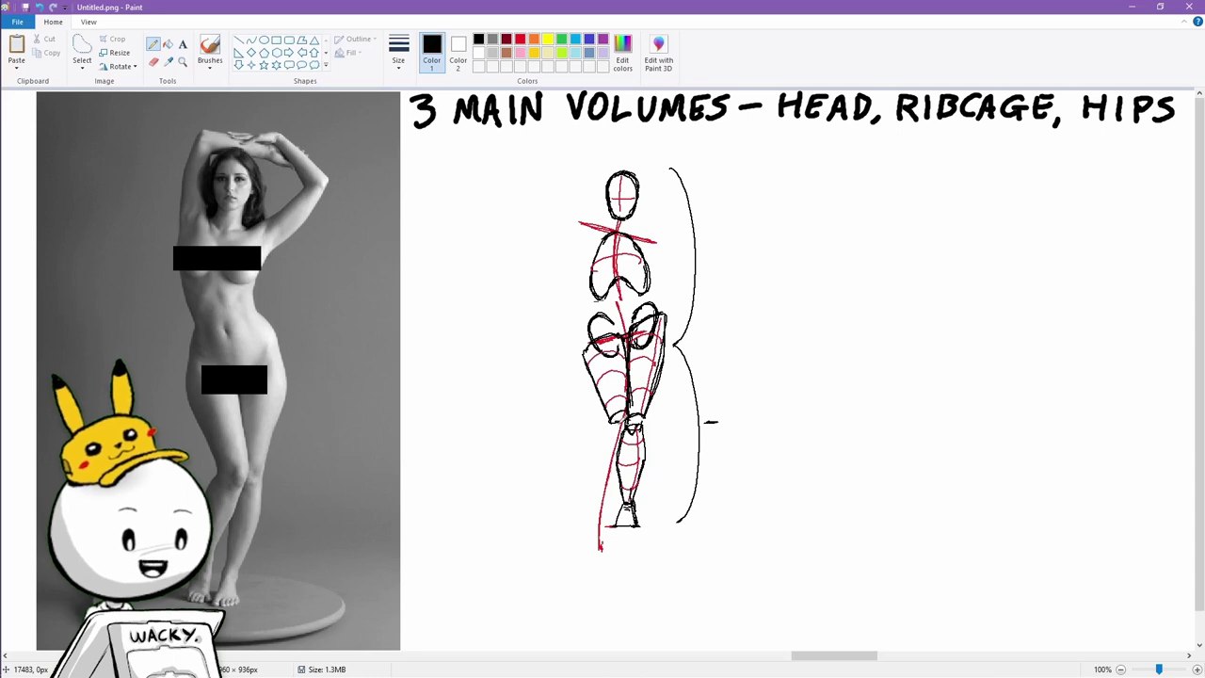
pyautogui.moveTo(616, 428)
pyautogui.mouseDown()
pyautogui.moveTo(626, 423)
pyautogui.moveTo(599, 441)
pyautogui.moveTo(591, 492)
pyautogui.moveTo(595, 456)
pyautogui.moveTo(592, 473)
pyautogui.mouseUp()
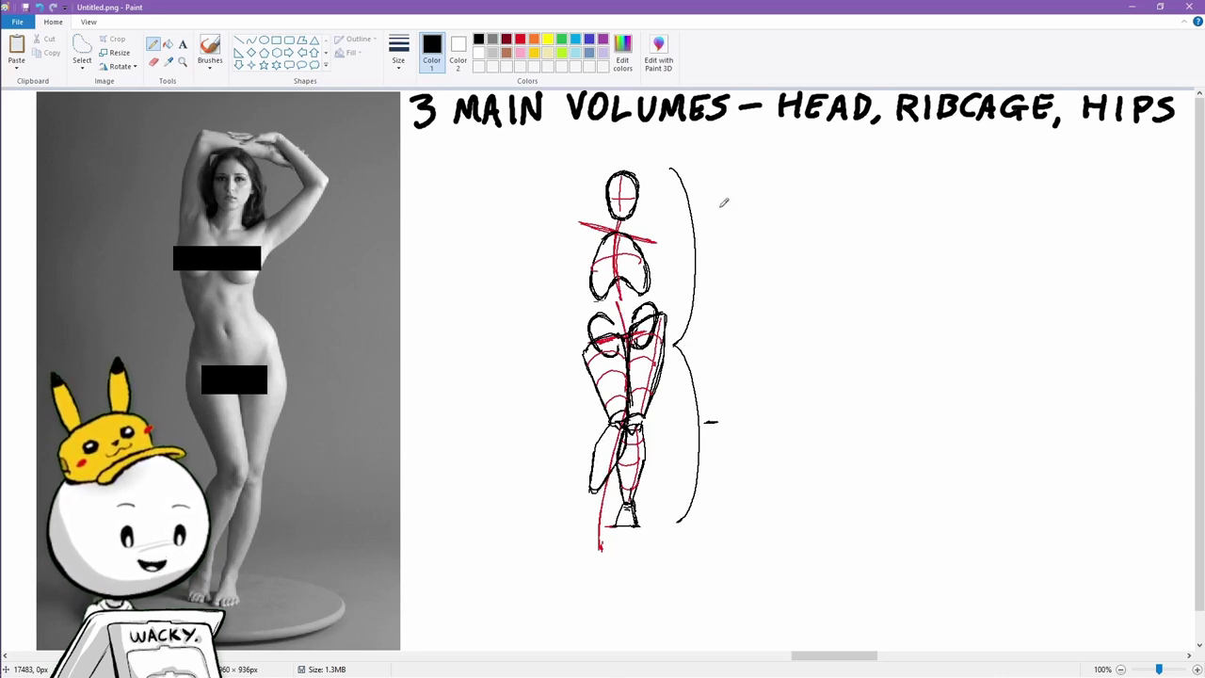
pyautogui.click(520, 39)
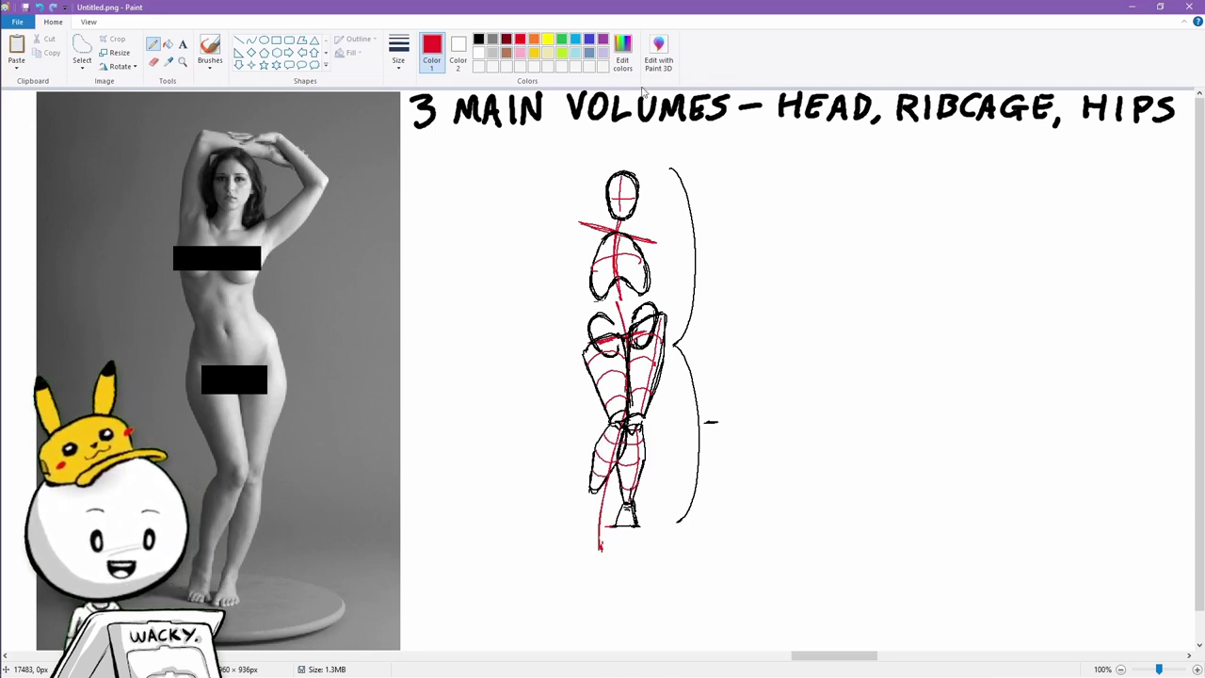
# Draw the second foot in black with small toe blocks on both feet, and widen the outer thigh up to the lower hip oval.
pyautogui.click(478, 39)
pyautogui.moveTo(588, 524)
pyautogui.mouseDown()
pyautogui.moveTo(614, 524)
pyautogui.moveTo(590, 523)
pyautogui.moveTo(601, 502)
pyautogui.moveTo(605, 521)
pyautogui.moveTo(588, 522)
pyautogui.moveTo(588, 497)
pyautogui.mouseUp()
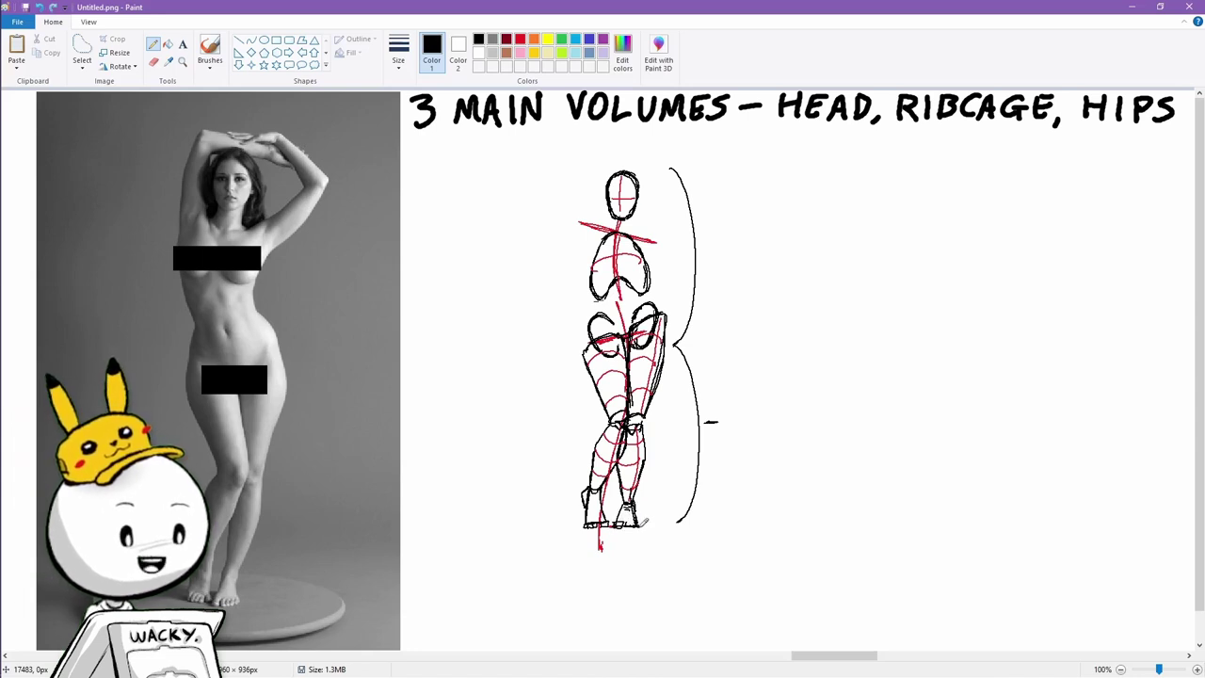
pyautogui.moveTo(584, 354); pyautogui.dragTo(621, 335)
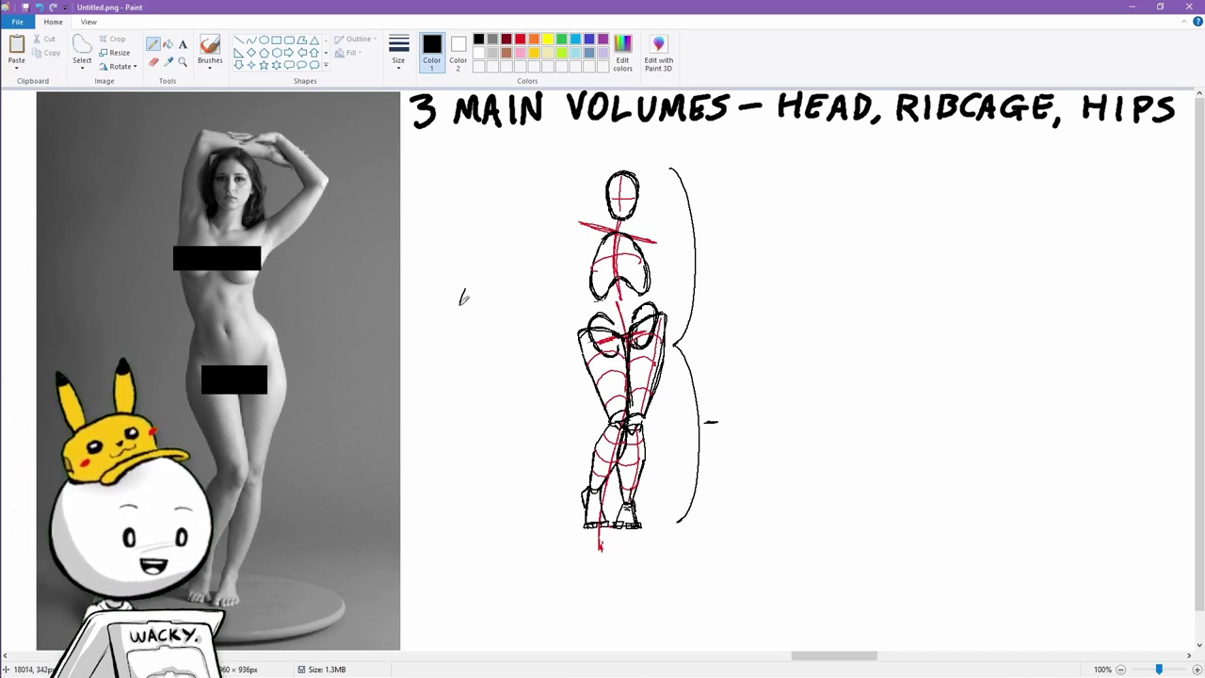
# Sketch a black oval head with a face cross and an arched ribcage with curved ribs beside the figure.
pyautogui.moveTo(463, 295)
pyautogui.mouseDown()
pyautogui.moveTo(468, 335)
pyautogui.moveTo(493, 282)
pyautogui.moveTo(479, 332)
pyautogui.mouseUp()
pyautogui.moveTo(466, 308); pyautogui.dragTo(490, 308)
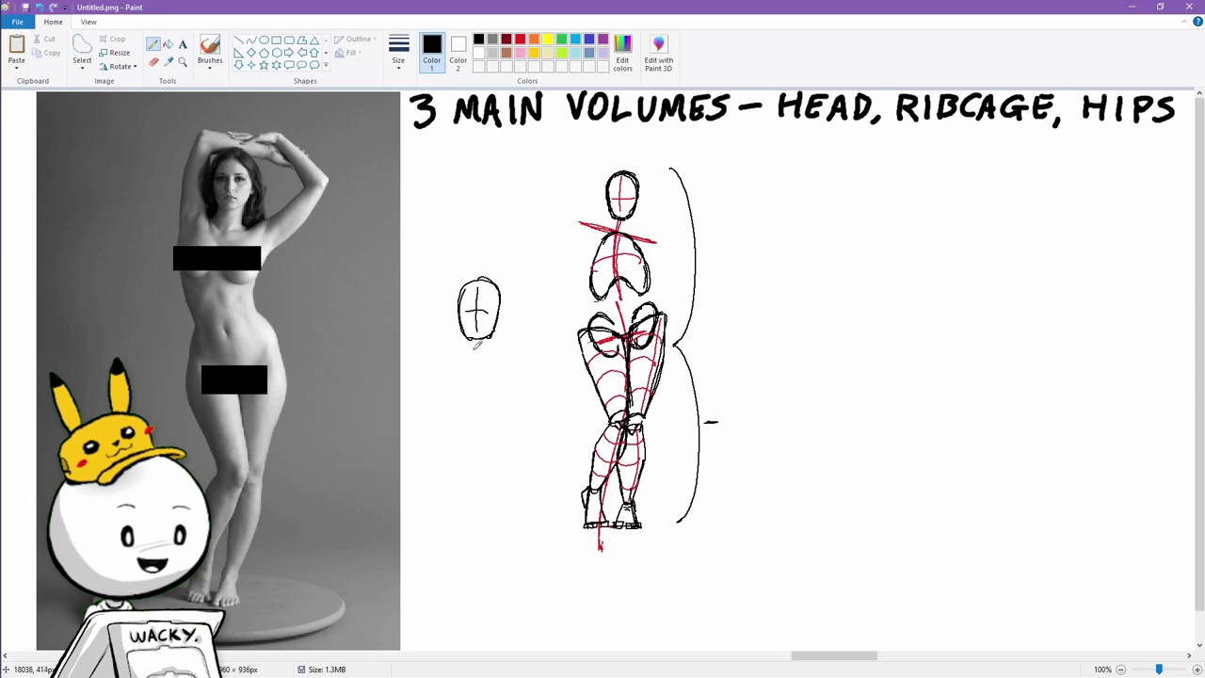
pyautogui.moveTo(475, 358)
pyautogui.mouseDown()
pyautogui.moveTo(436, 430)
pyautogui.moveTo(438, 453)
pyautogui.mouseUp()
pyautogui.moveTo(476, 359)
pyautogui.mouseDown()
pyautogui.moveTo(508, 442)
pyautogui.moveTo(516, 419)
pyautogui.mouseUp()
pyautogui.moveTo(445, 444)
pyautogui.mouseDown()
pyautogui.moveTo(504, 432)
pyautogui.moveTo(487, 410)
pyautogui.moveTo(507, 372)
pyautogui.mouseUp()
# Add a blue down arrow, blue neck and trapezius lines, and red collarbones to the side sketch.
pyautogui.click(575, 39)
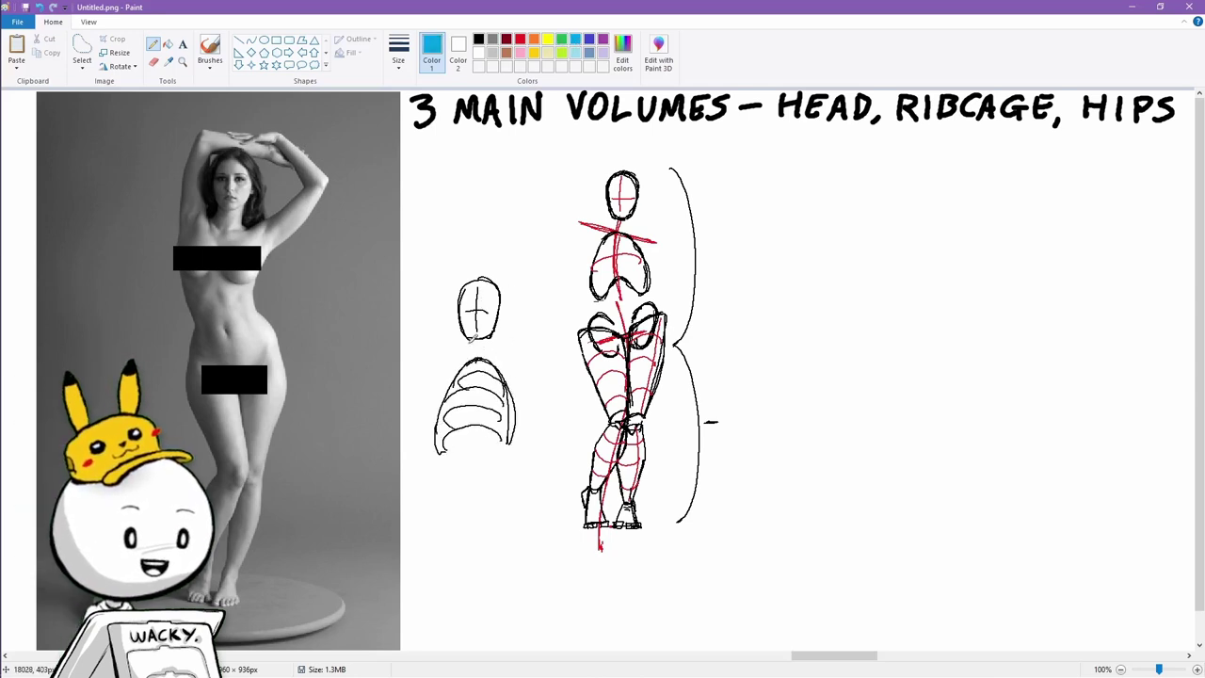
pyautogui.moveTo(521, 294)
pyautogui.mouseDown()
pyautogui.moveTo(517, 304)
pyautogui.moveTo(542, 307)
pyautogui.moveTo(538, 292)
pyautogui.mouseUp()
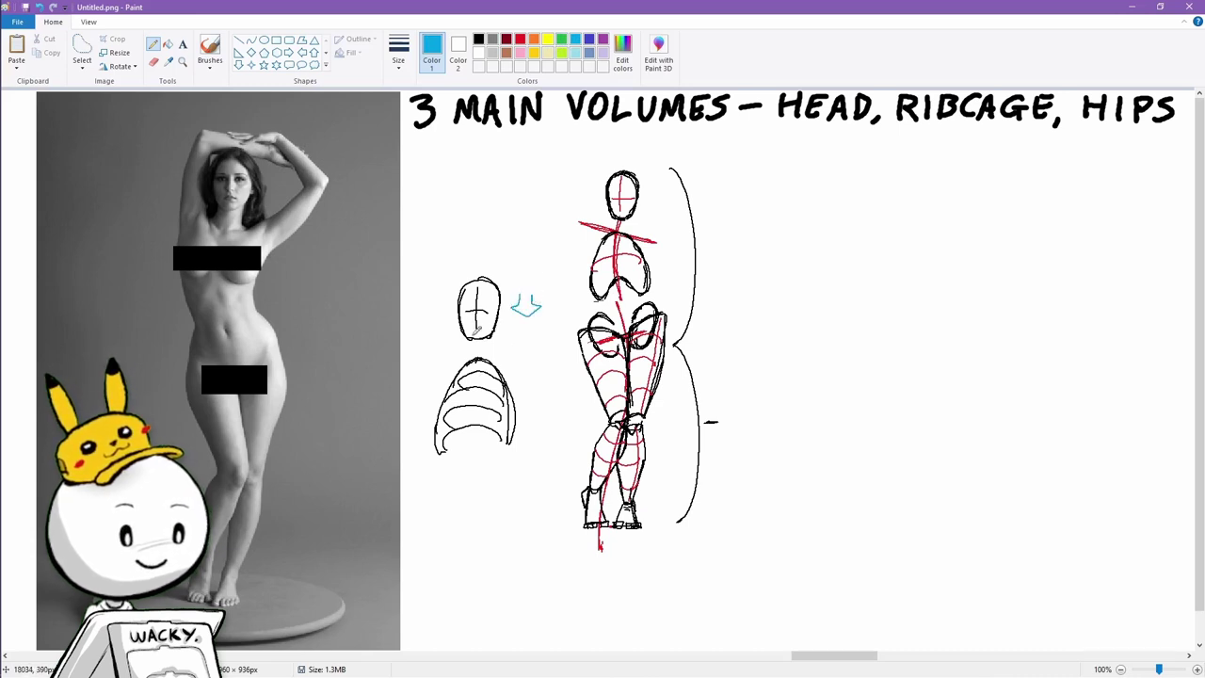
pyautogui.moveTo(468, 341)
pyautogui.mouseDown()
pyautogui.moveTo(495, 330)
pyautogui.moveTo(440, 360)
pyautogui.moveTo(522, 358)
pyautogui.mouseUp()
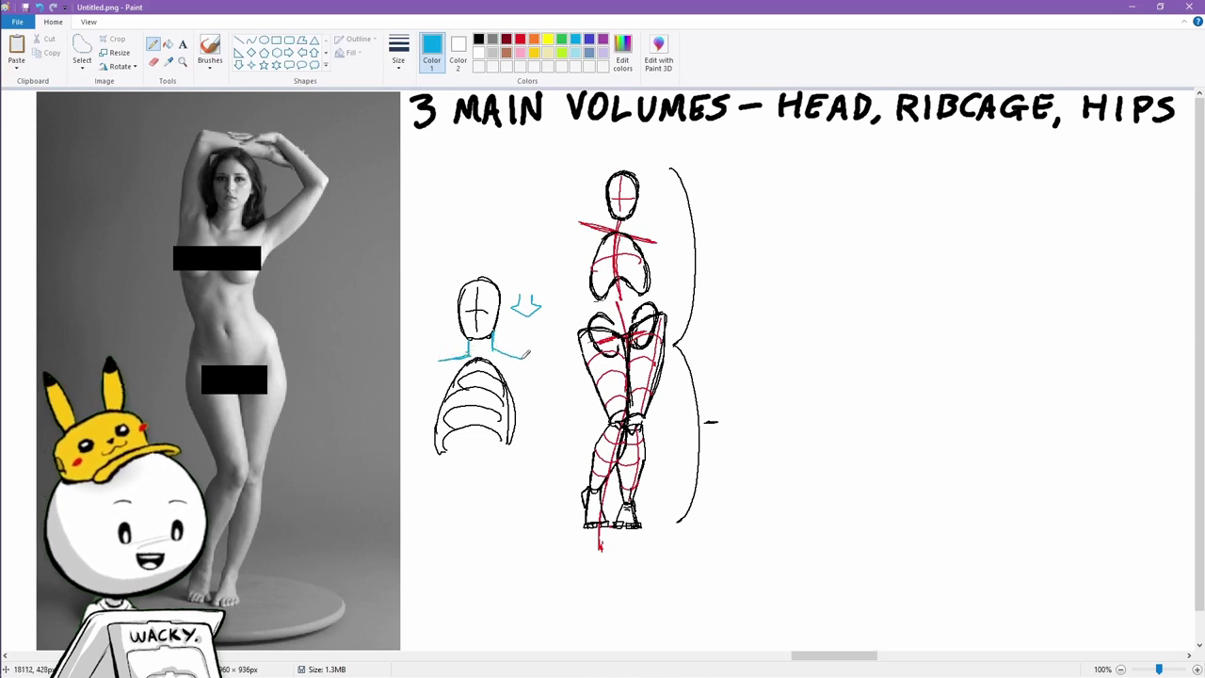
pyautogui.moveTo(439, 360)
pyautogui.mouseDown()
pyautogui.moveTo(472, 370)
pyautogui.moveTo(440, 361)
pyautogui.moveTo(524, 358)
pyautogui.moveTo(437, 358)
pyautogui.moveTo(526, 354)
pyautogui.moveTo(440, 359)
pyautogui.moveTo(472, 374)
pyautogui.mouseUp()
pyautogui.click(520, 38)
pyautogui.click(575, 39)
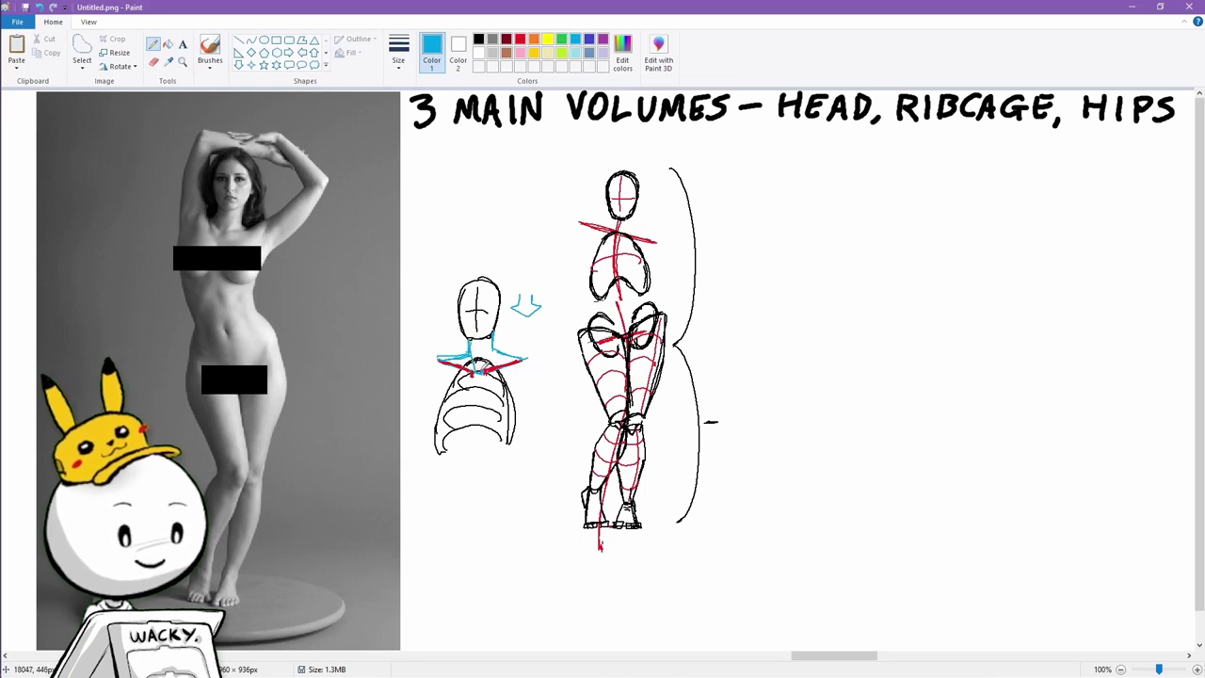
pyautogui.moveTo(481, 367); pyautogui.dragTo(498, 326)
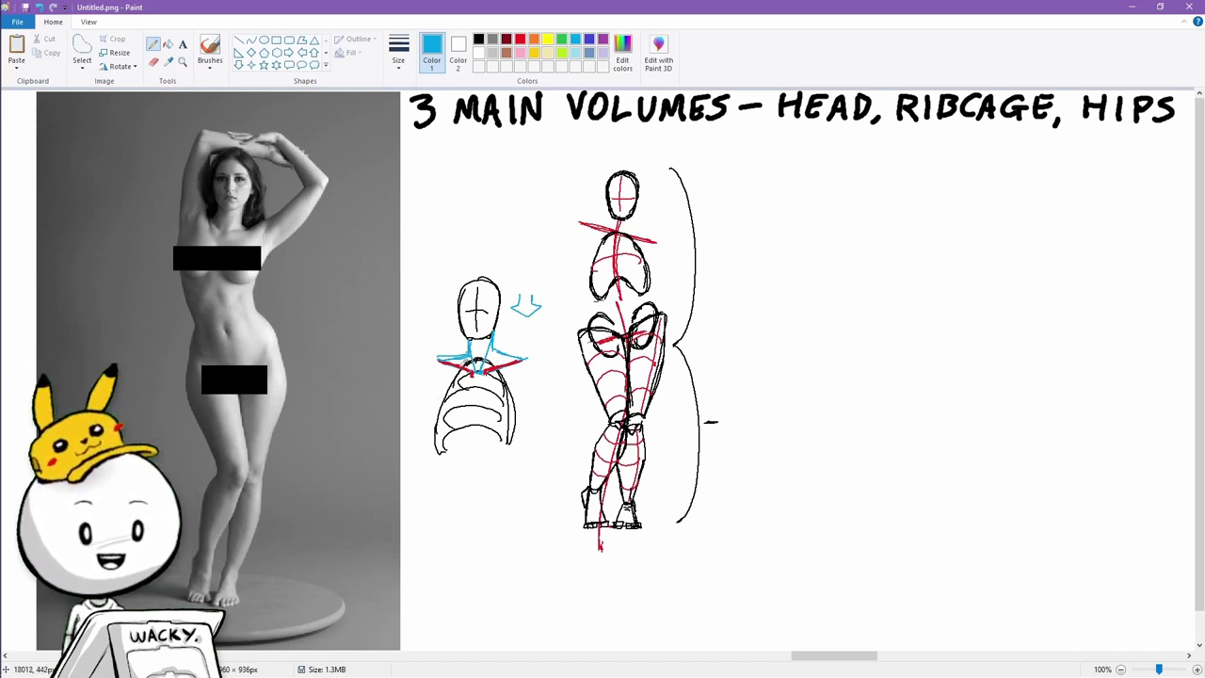
# Stroke in red over the collarbones of the side sketch, and clear the whole sketch.
pyautogui.click(82, 47)
pyautogui.click(153, 45)
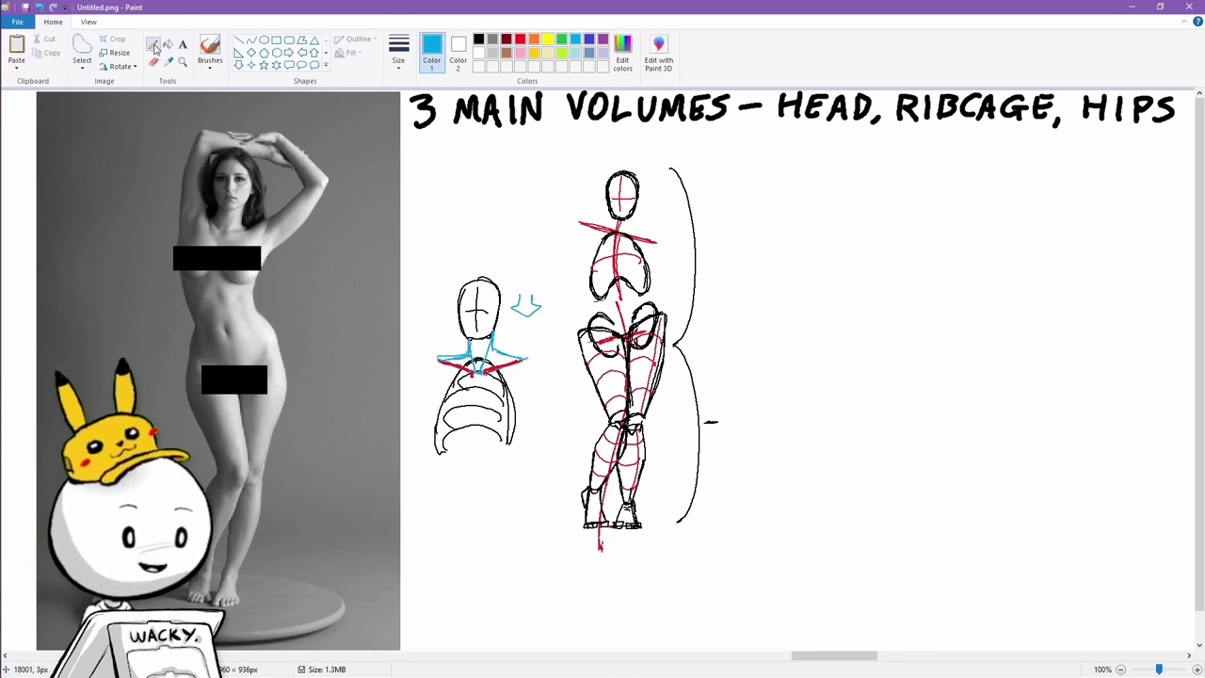
pyautogui.click(519, 40)
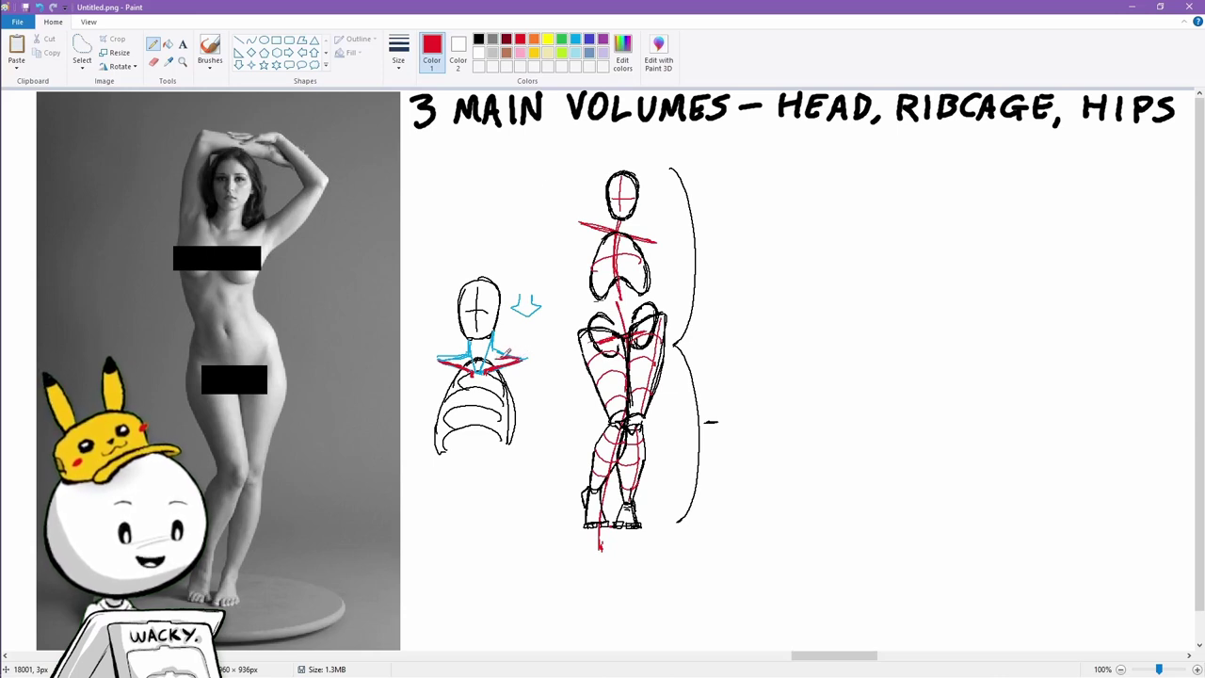
pyautogui.moveTo(512, 365)
pyautogui.mouseDown()
pyautogui.moveTo(514, 375)
pyautogui.moveTo(437, 367)
pyautogui.moveTo(448, 377)
pyautogui.moveTo(456, 363)
pyautogui.mouseUp()
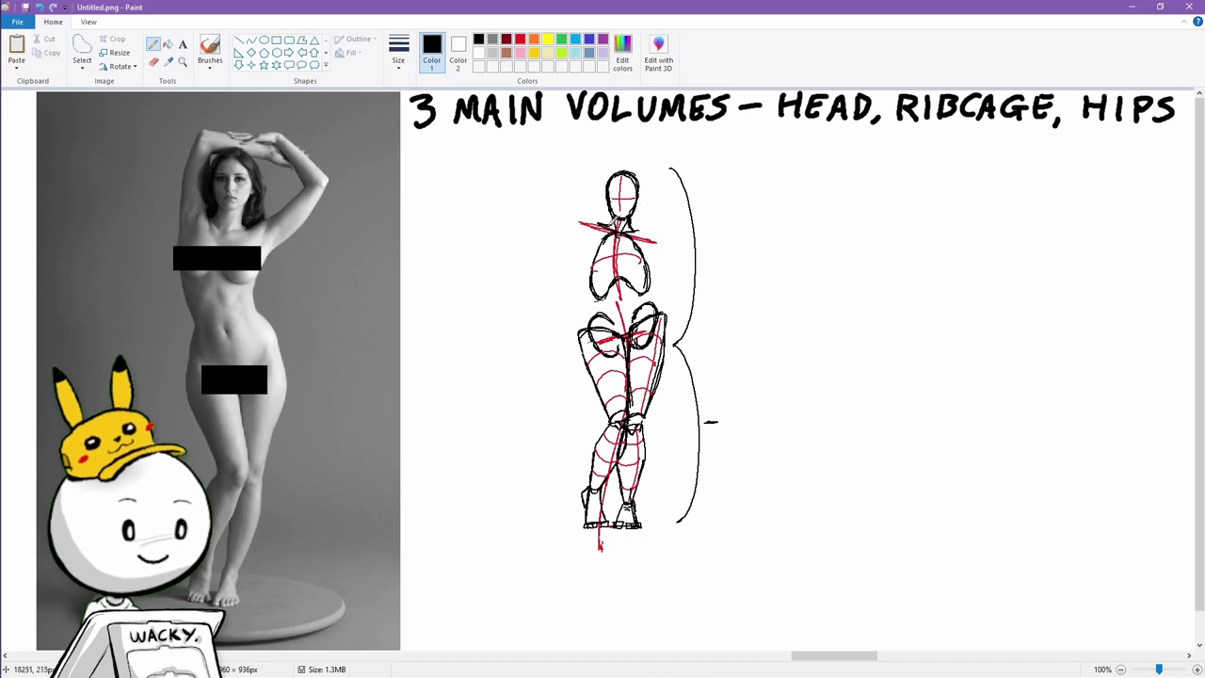
# Mark both shoulder joints with red circles, and draw the first raised upper arm as a black cylinder with red contour curves.
pyautogui.click(596, 226)
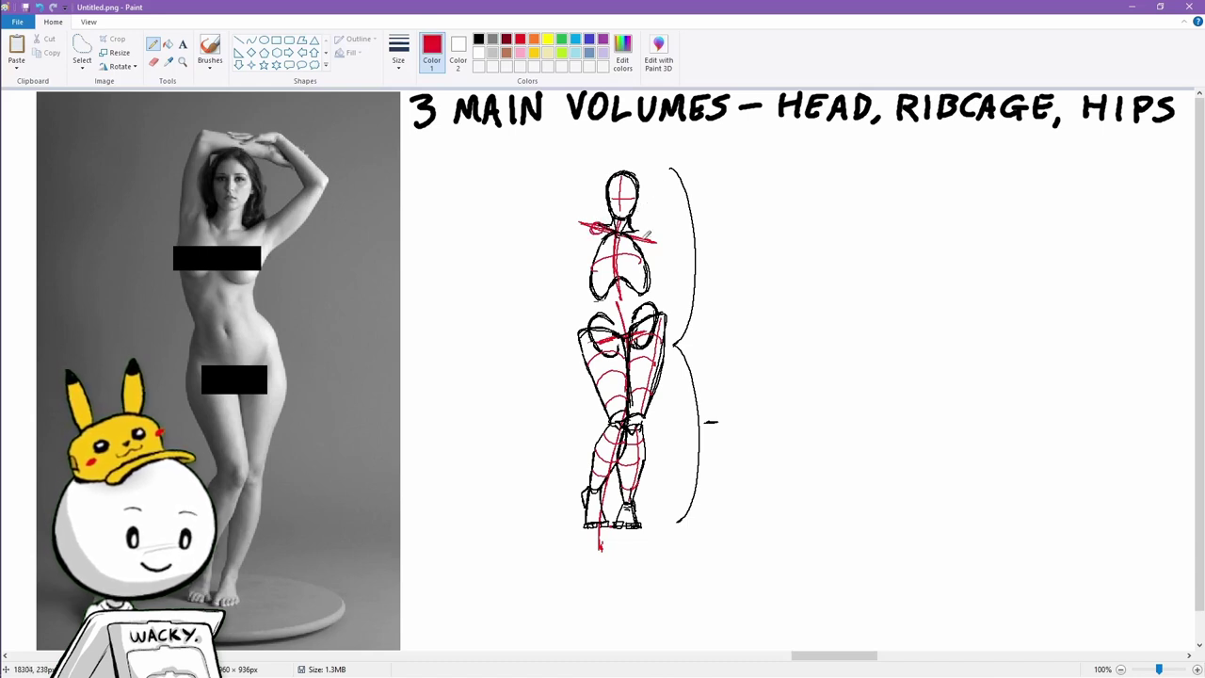
pyautogui.moveTo(642, 234); pyautogui.dragTo(648, 233)
pyautogui.click(480, 41)
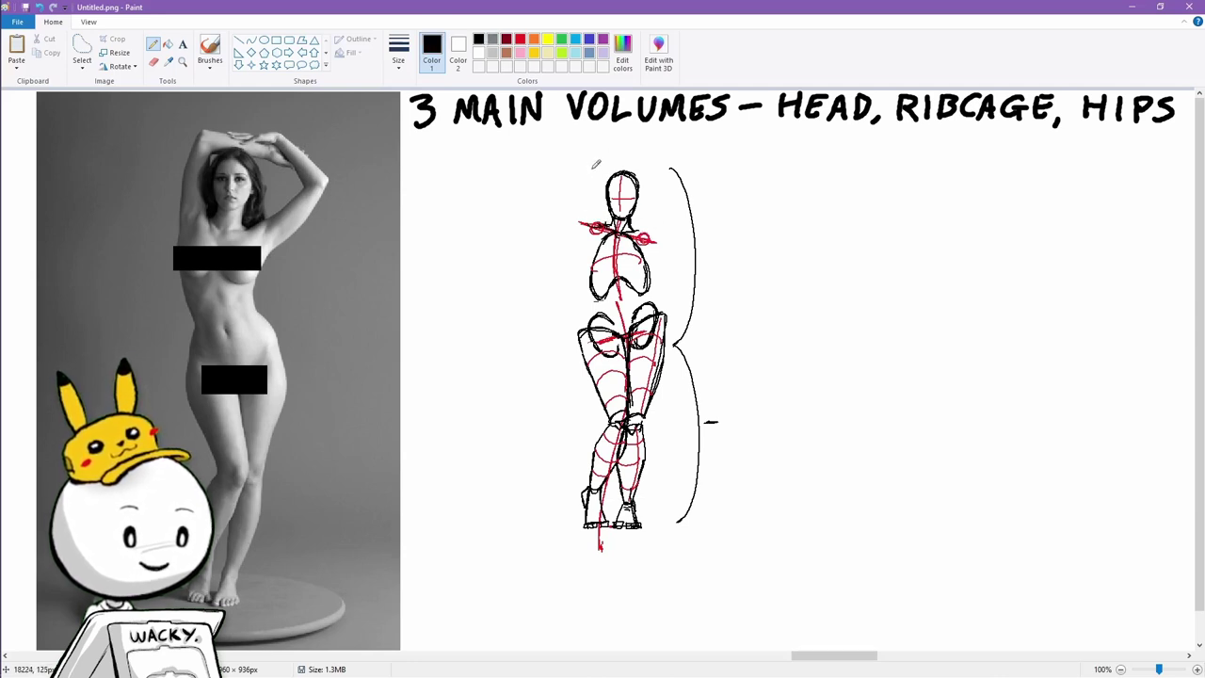
pyautogui.moveTo(593, 167)
pyautogui.mouseDown()
pyautogui.moveTo(590, 222)
pyautogui.moveTo(604, 187)
pyautogui.moveTo(603, 219)
pyautogui.mouseUp()
pyautogui.hotkey('ctrl', 'z')
pyautogui.moveTo(606, 171); pyautogui.dragTo(607, 222)
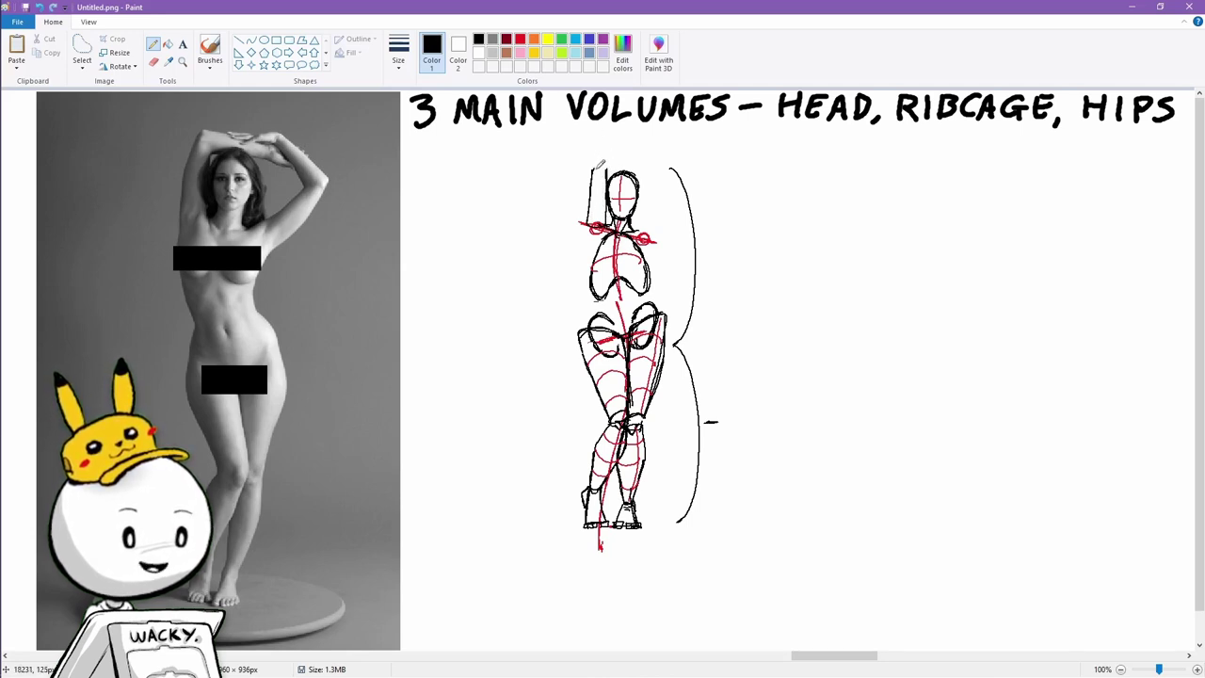
pyautogui.moveTo(593, 170); pyautogui.dragTo(606, 171)
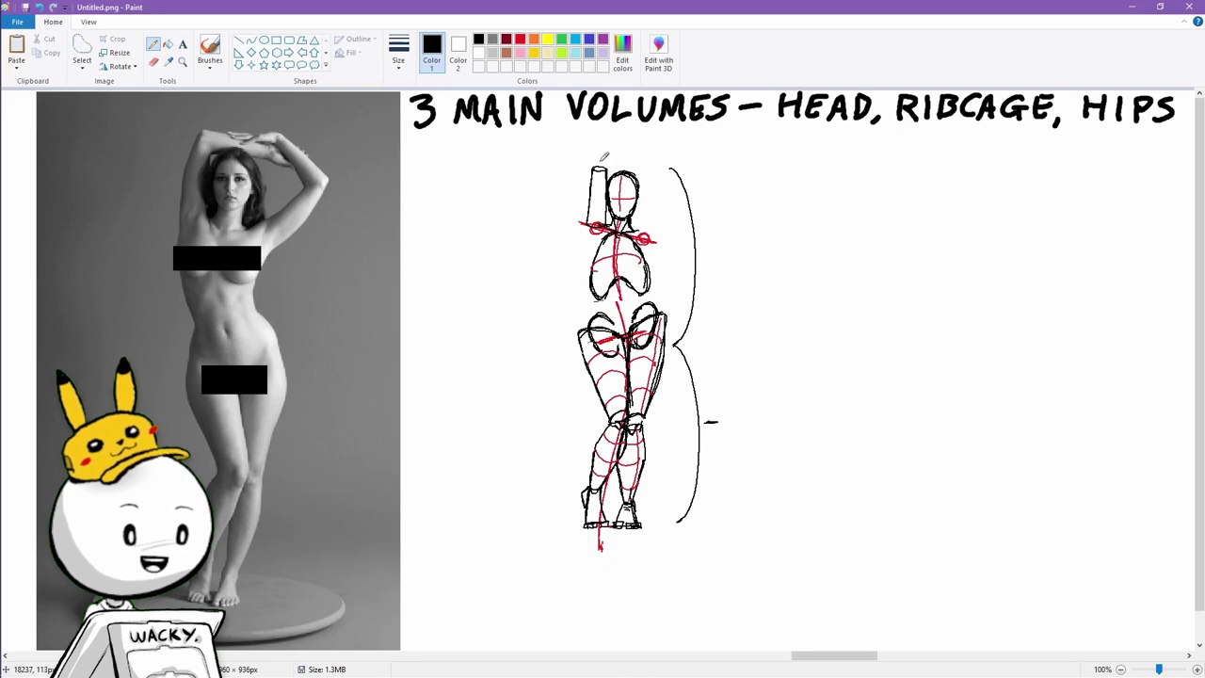
pyautogui.click(519, 40)
pyautogui.moveTo(592, 181)
pyautogui.mouseDown()
pyautogui.moveTo(604, 181)
pyautogui.moveTo(603, 214)
pyautogui.mouseUp()
# Draw the first arm's black elbow block, forearm across the top of the head and wedge-shaped hand, with red contour curves on the forearm.
pyautogui.click(478, 39)
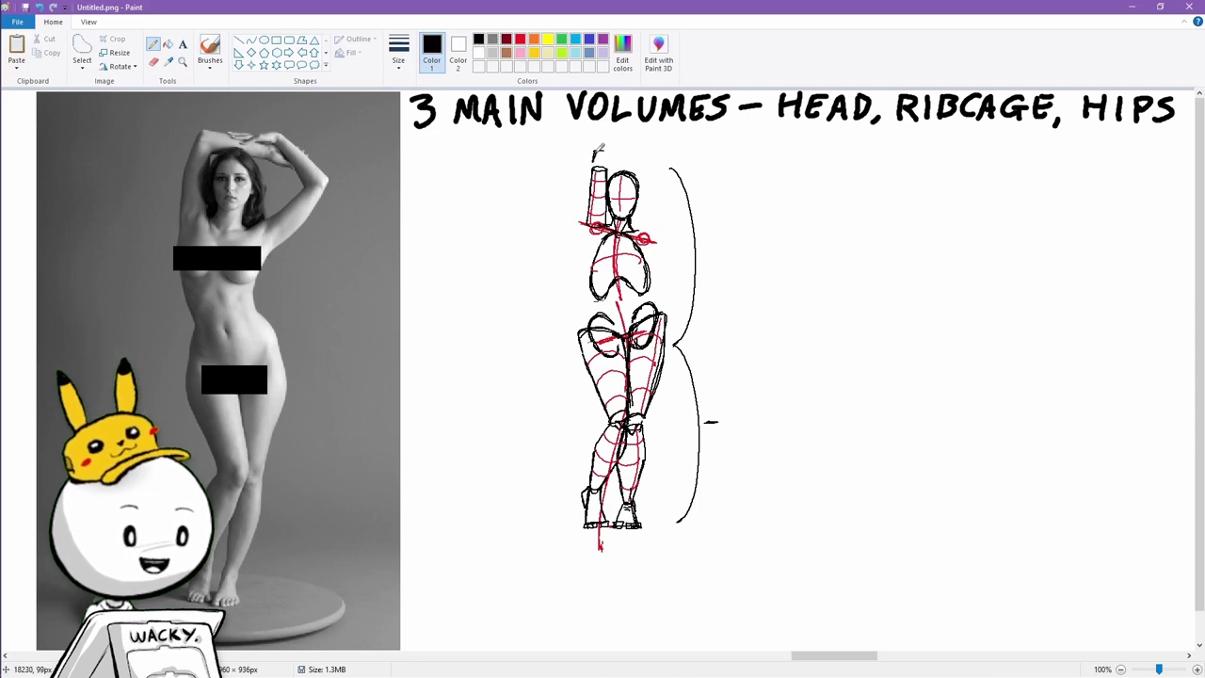
pyautogui.moveTo(606, 148)
pyautogui.mouseDown()
pyautogui.moveTo(612, 166)
pyautogui.moveTo(619, 147)
pyautogui.moveTo(651, 165)
pyautogui.mouseUp()
pyautogui.hotkey('ctrl', 'z')
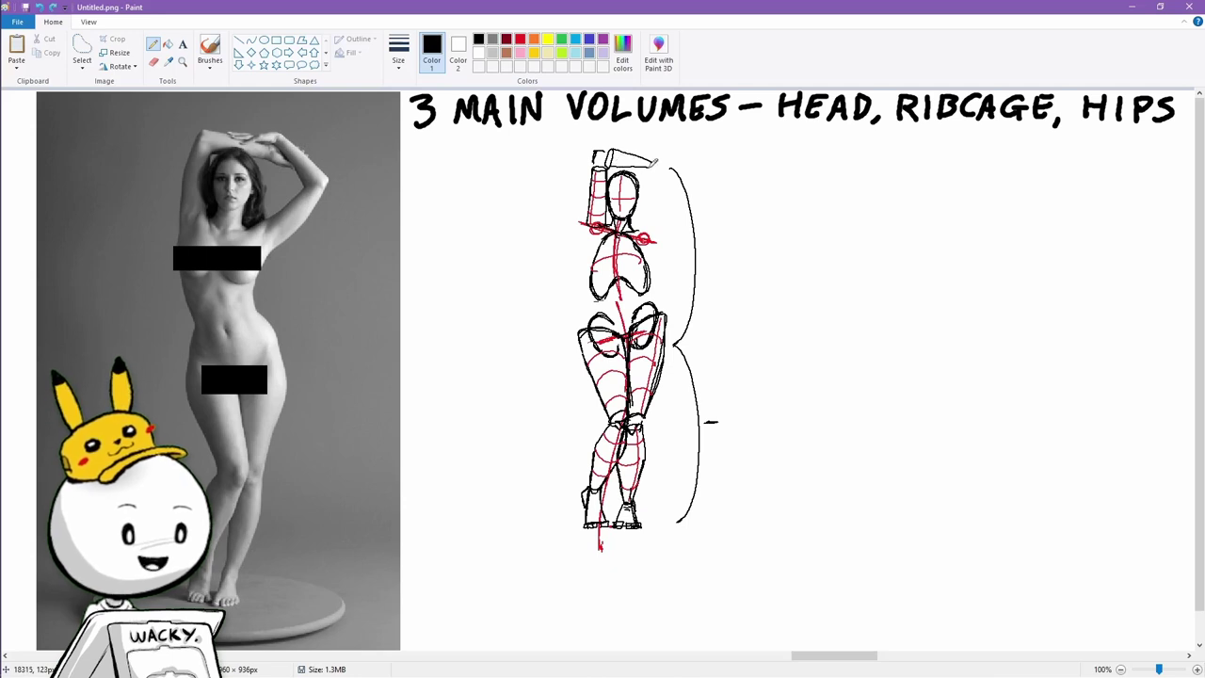
pyautogui.click(520, 39)
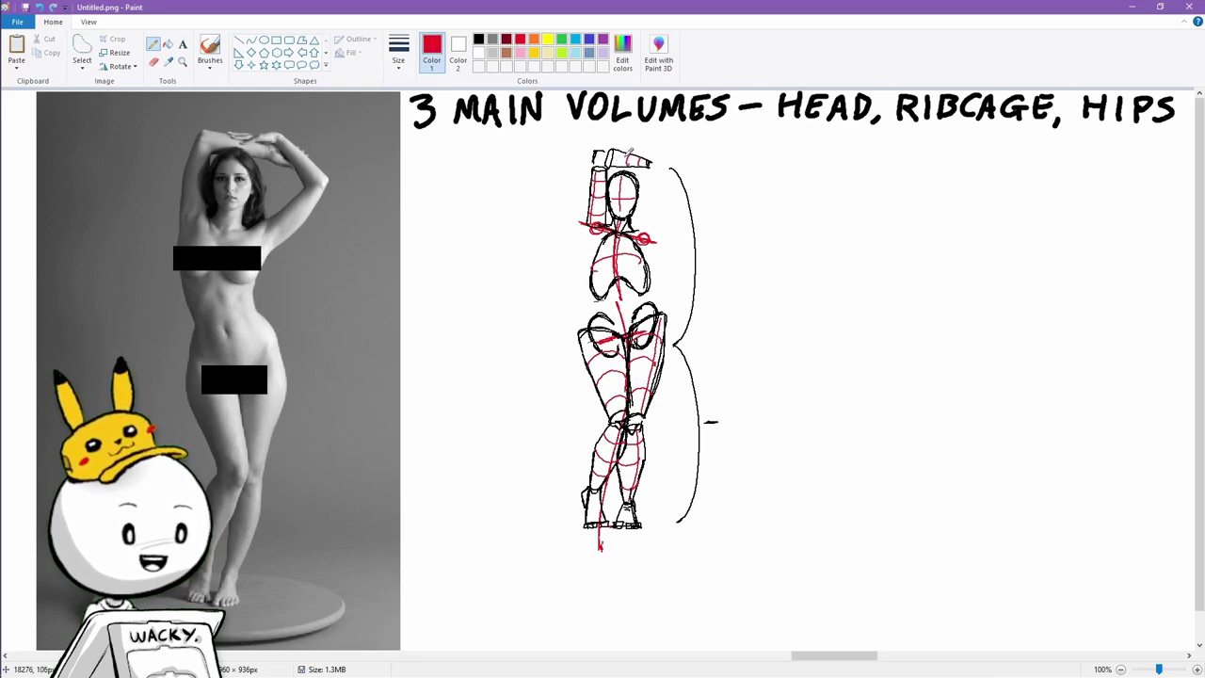
pyautogui.moveTo(621, 152); pyautogui.dragTo(617, 165)
pyautogui.moveTo(629, 153); pyautogui.dragTo(637, 165)
pyautogui.click(478, 39)
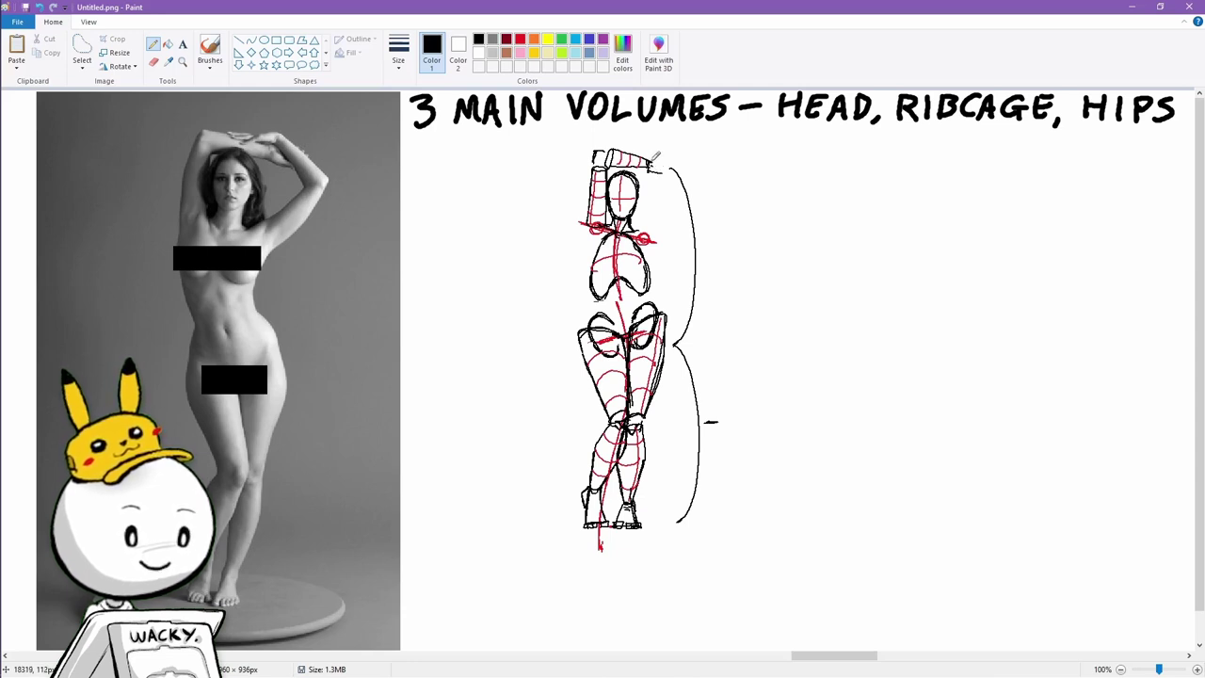
pyautogui.moveTo(649, 158); pyautogui.dragTo(661, 172)
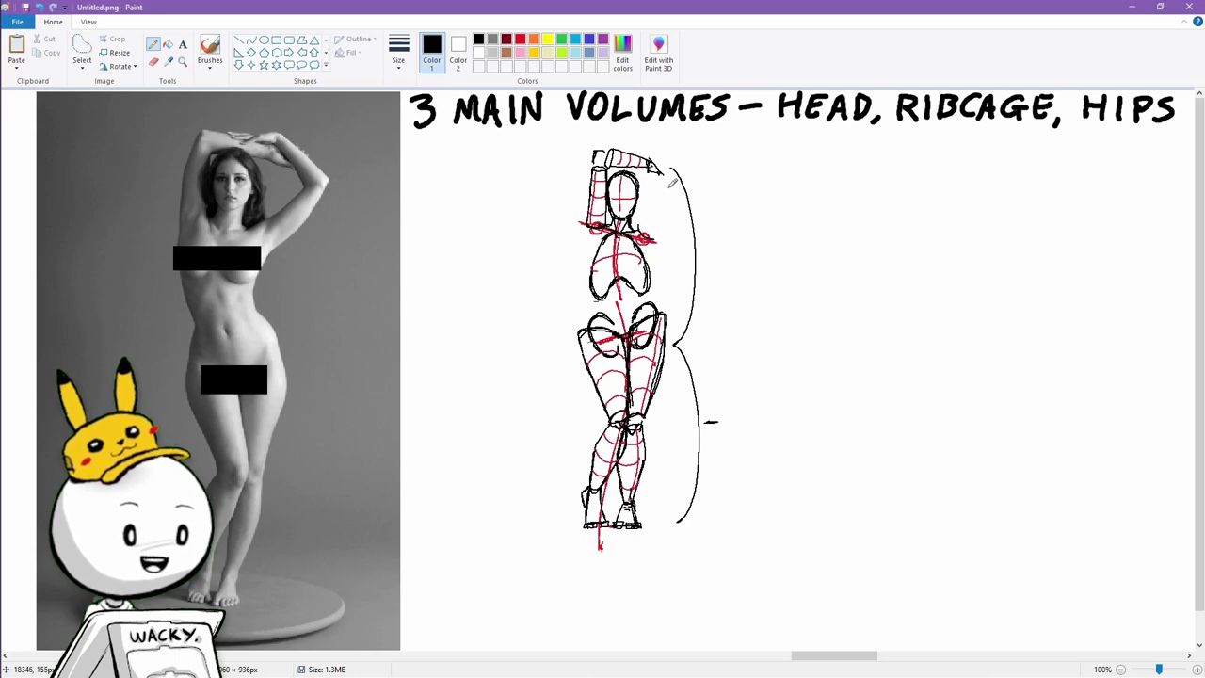
# Draw the second upper arm in black, angled up and outward from the other shoulder circle, with red contour curves.
pyautogui.moveTo(670, 188)
pyautogui.mouseDown()
pyautogui.moveTo(636, 222)
pyautogui.moveTo(651, 235)
pyautogui.mouseUp()
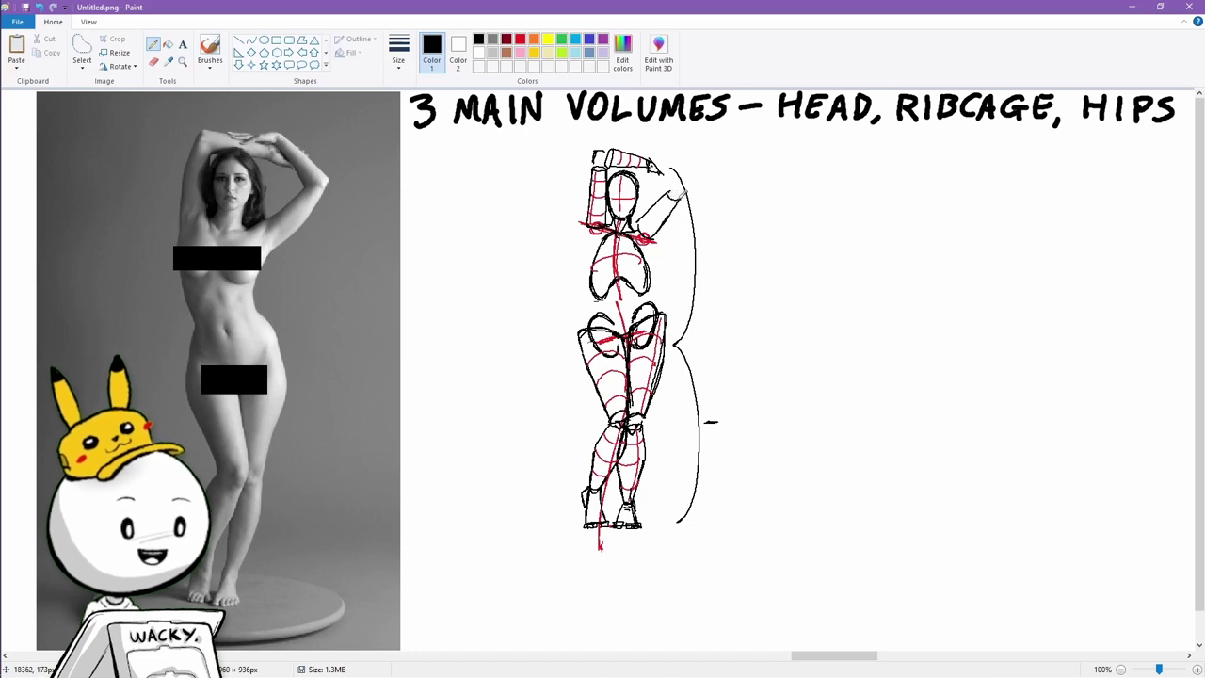
pyautogui.click(519, 42)
pyautogui.moveTo(661, 200)
pyautogui.mouseDown()
pyautogui.moveTo(670, 212)
pyautogui.moveTo(657, 231)
pyautogui.moveTo(686, 189)
pyautogui.moveTo(671, 187)
pyautogui.mouseUp()
# Draw the second forearm in black from the elbow back over the head with red contour curves, and add its hand.
pyautogui.click(478, 39)
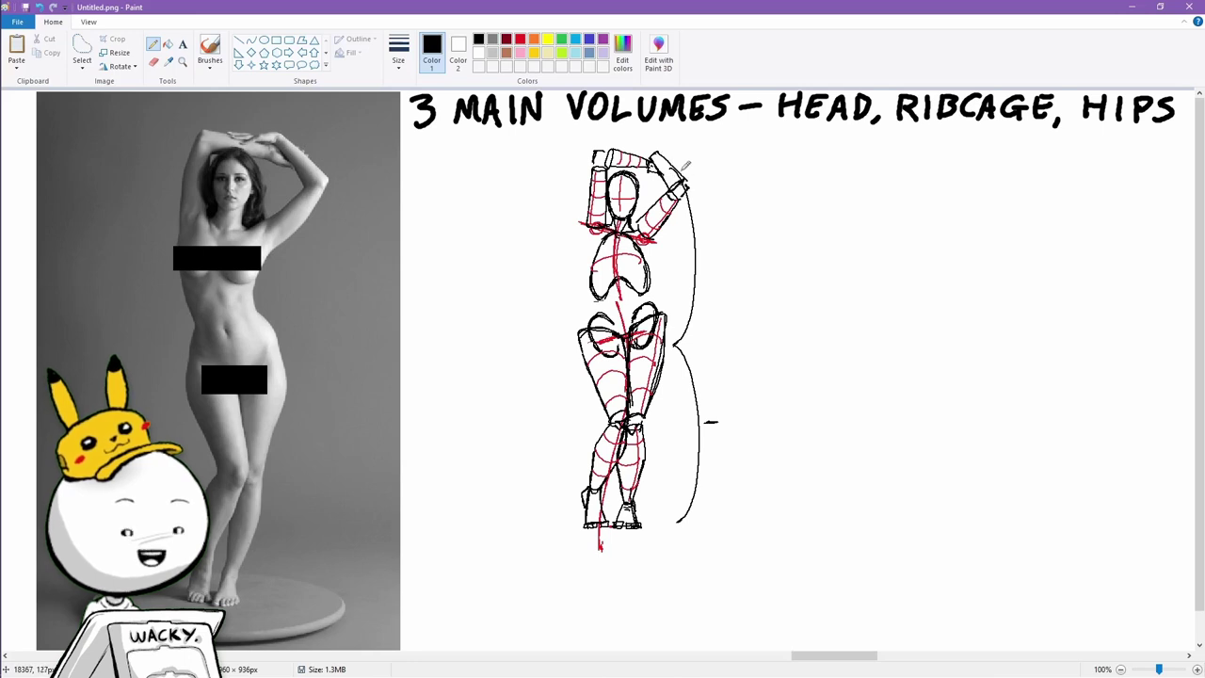
pyautogui.click(520, 39)
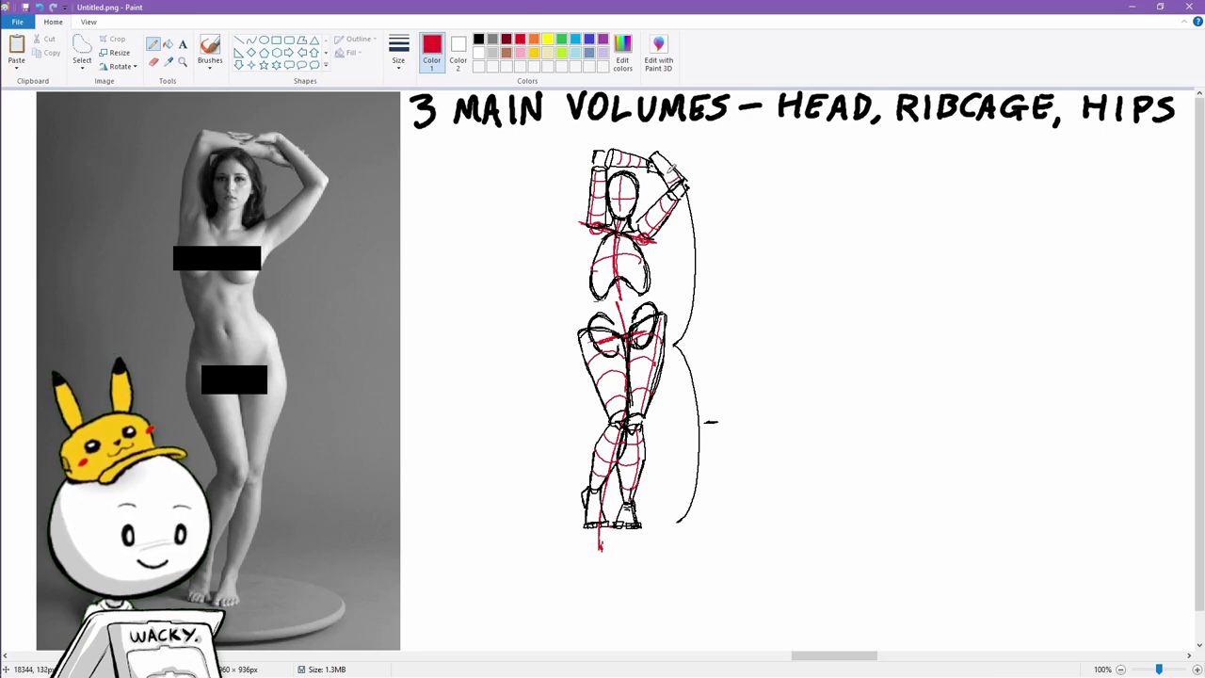
pyautogui.click(478, 40)
pyautogui.moveTo(652, 157); pyautogui.dragTo(644, 149)
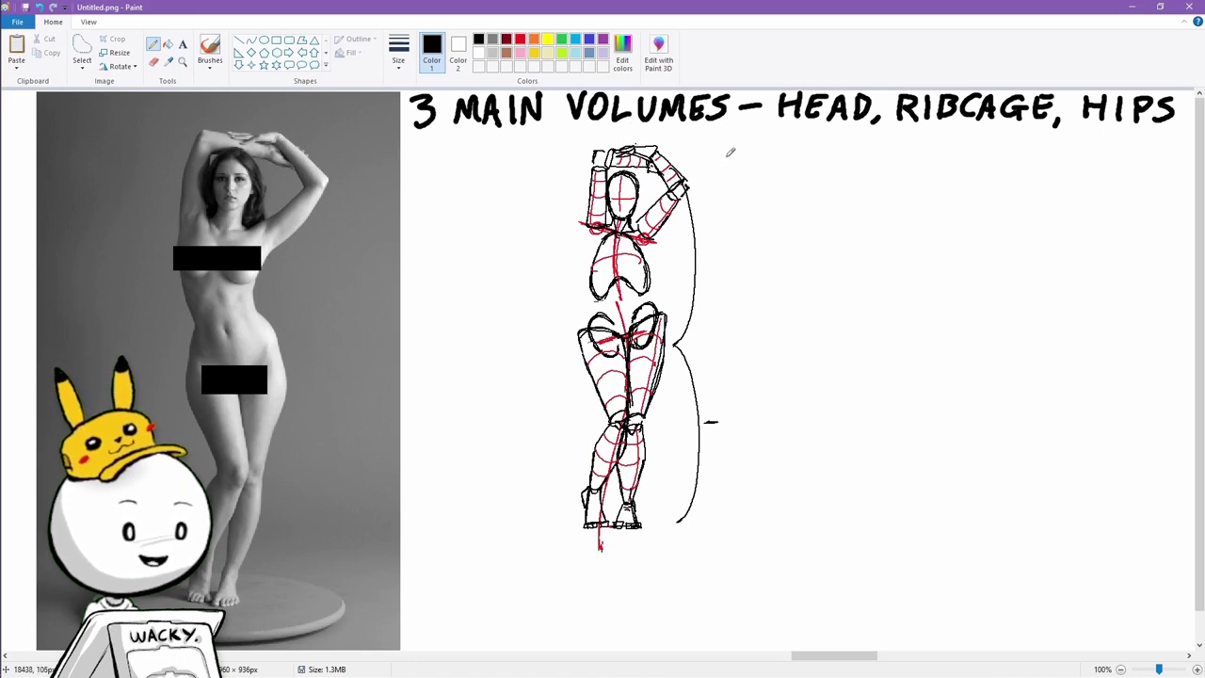
# Try two large black circles for the breasts over the figure's ribcage, and undo them.
pyautogui.click(520, 38)
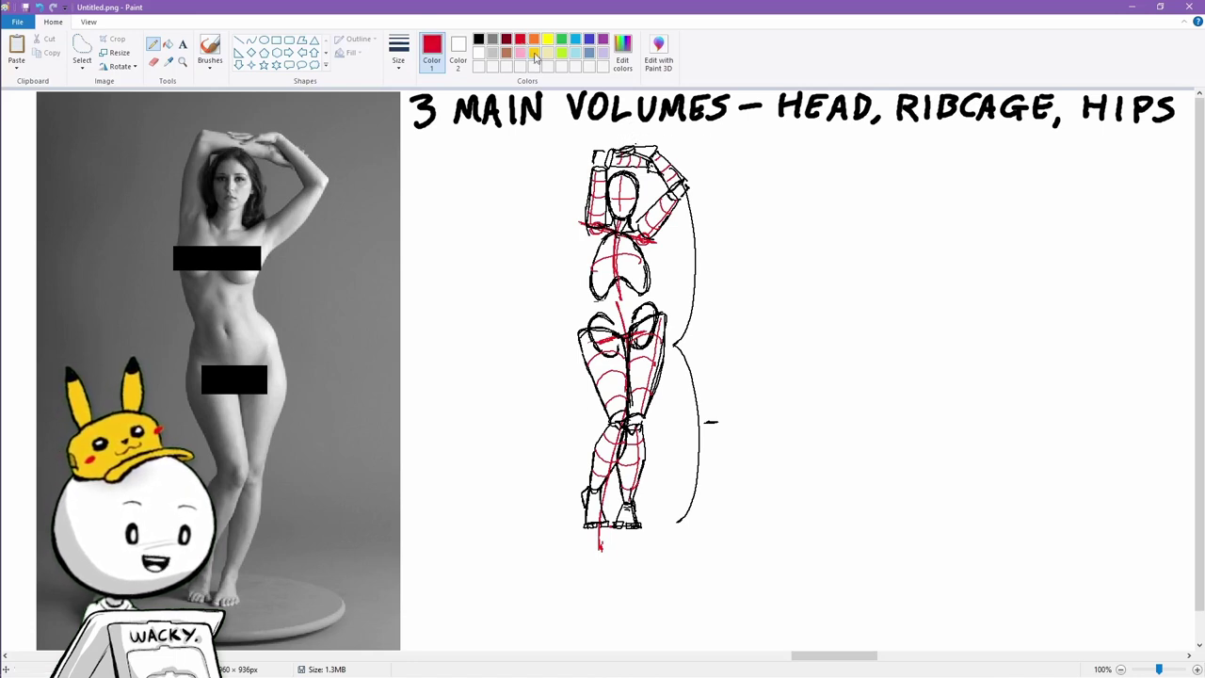
pyautogui.click(479, 39)
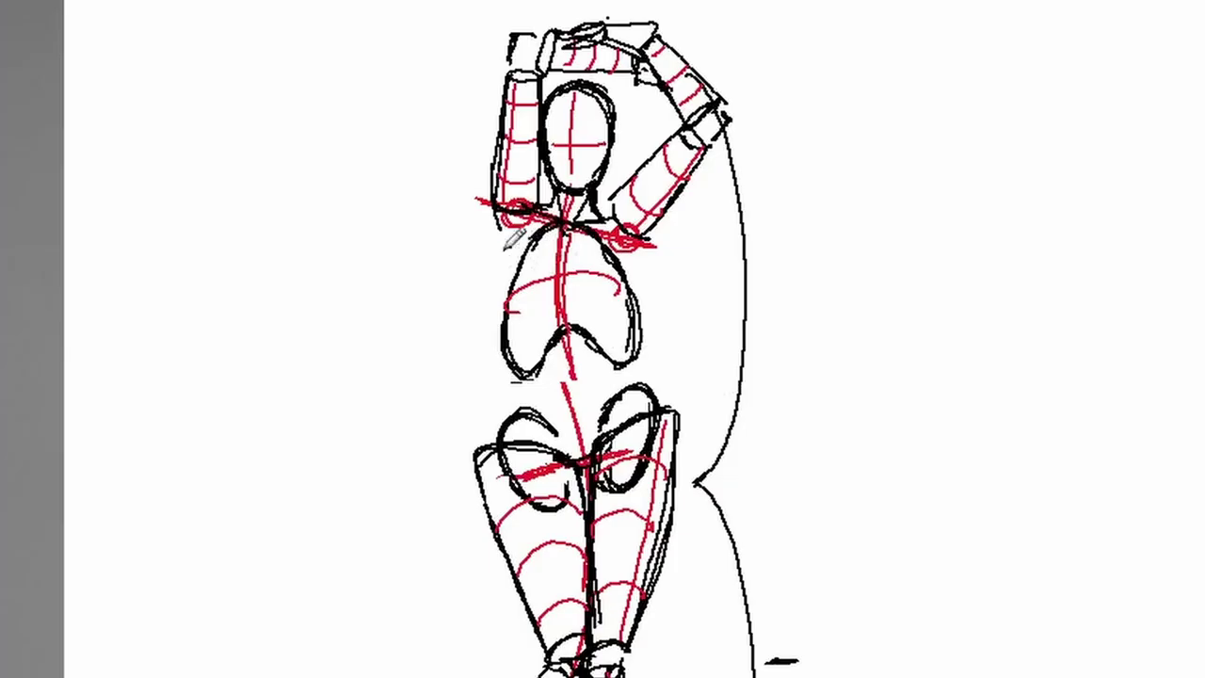
pyautogui.moveTo(598, 242)
pyautogui.mouseDown()
pyautogui.moveTo(585, 249)
pyautogui.moveTo(642, 290)
pyautogui.moveTo(653, 249)
pyautogui.mouseUp()
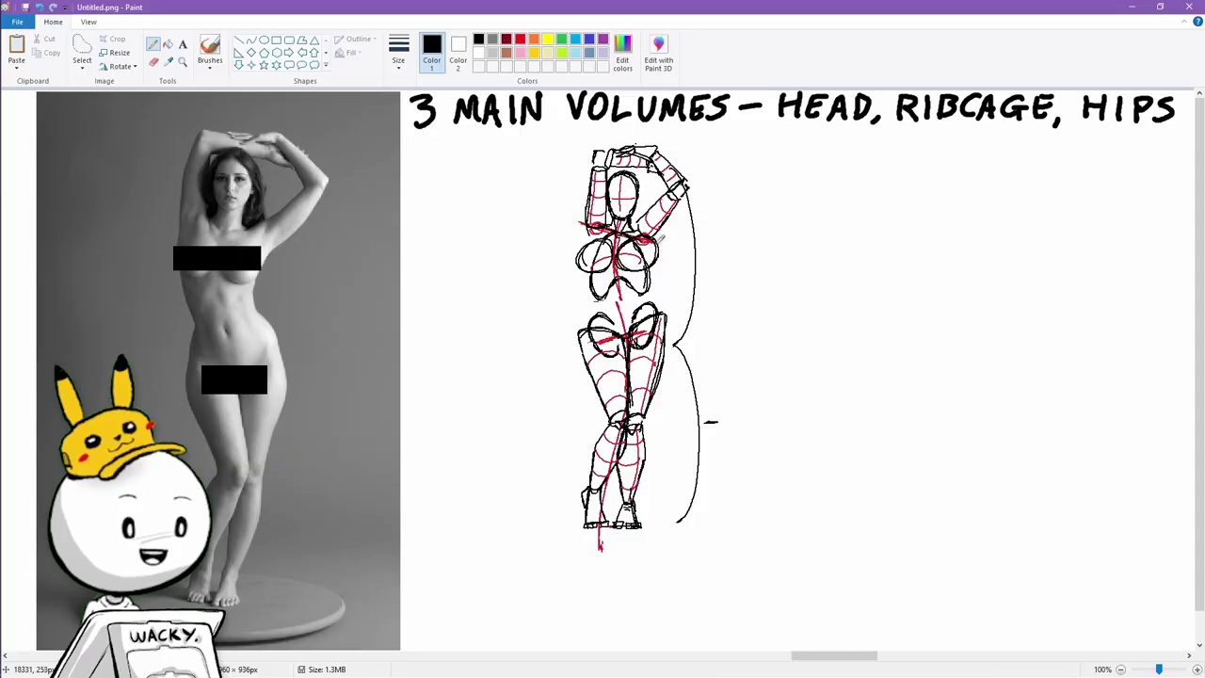
pyautogui.hotkey('ctrl', 'z')
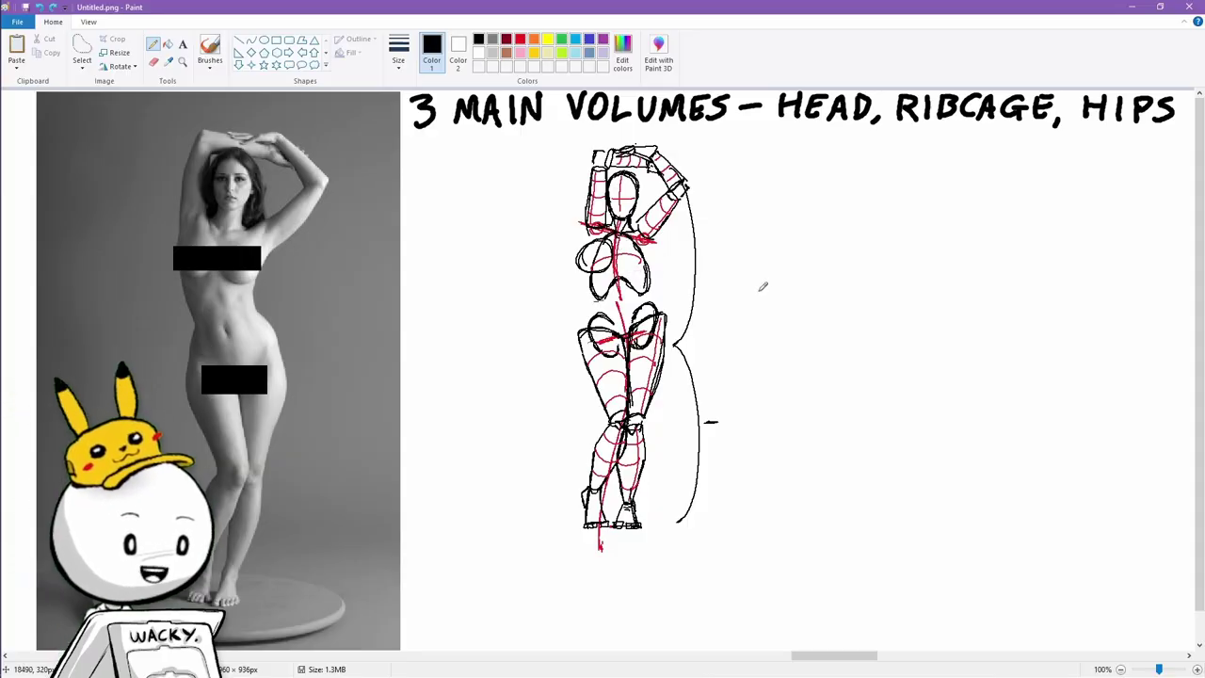
pyautogui.hotkey('ctrl', 'z')
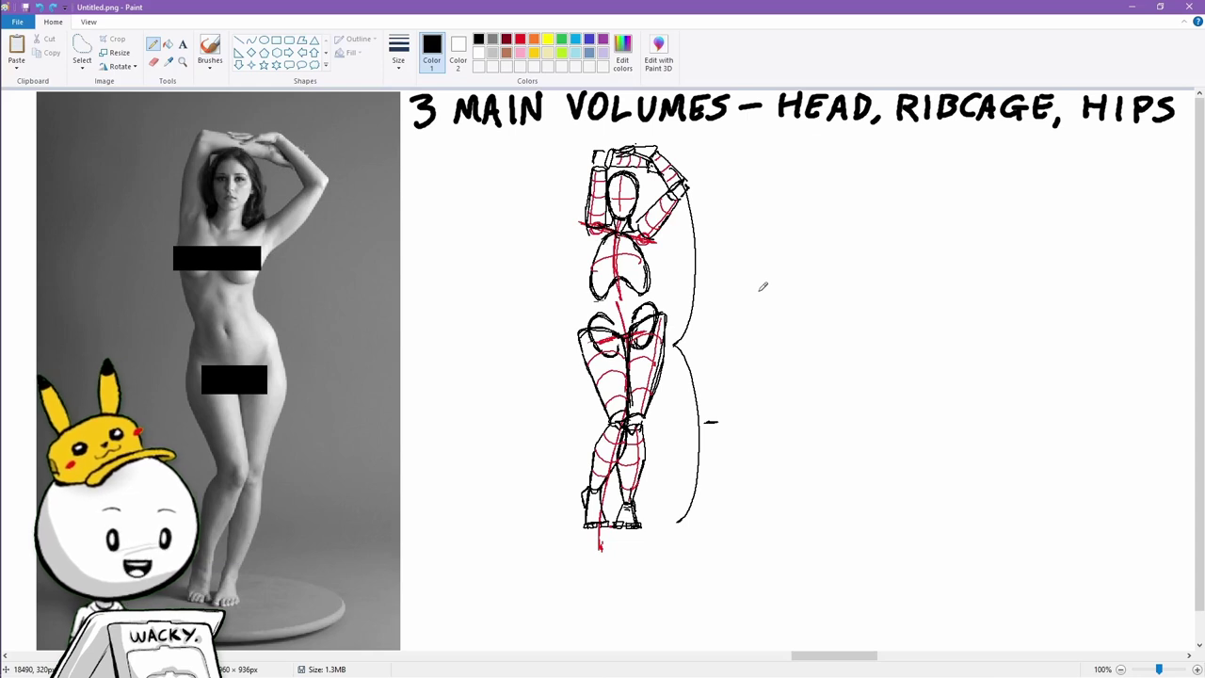
# Sketch a black bust beside the figure with a cross-marked head, neck, shoulders and a ribcage with a center line.
pyautogui.moveTo(471, 260)
pyautogui.mouseDown()
pyautogui.moveTo(505, 294)
pyautogui.moveTo(490, 313)
pyautogui.moveTo(543, 334)
pyautogui.moveTo(535, 399)
pyautogui.mouseUp()
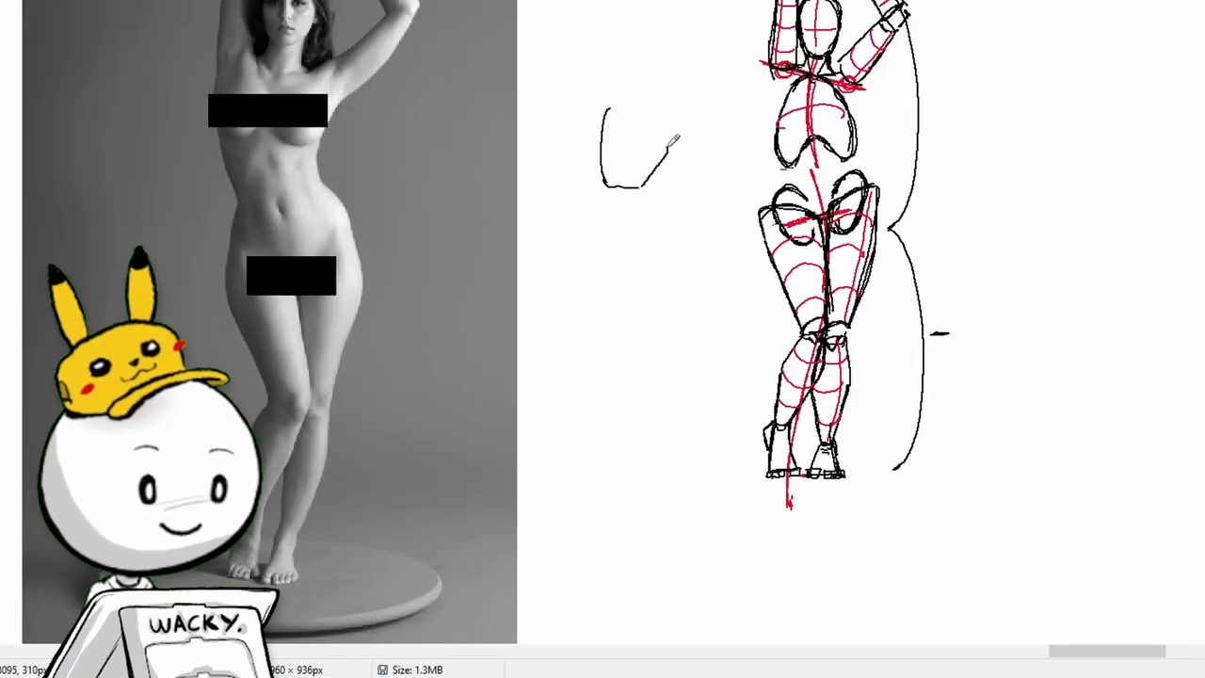
pyautogui.moveTo(696, 212); pyautogui.dragTo(742, 271)
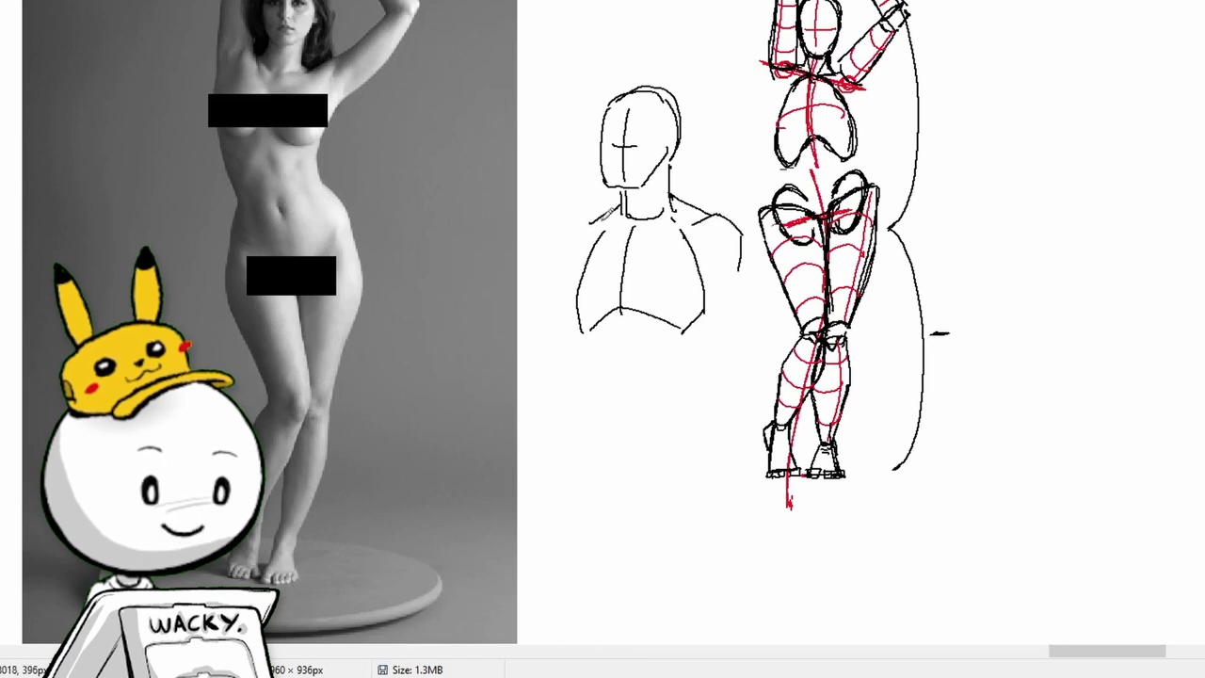
pyautogui.moveTo(593, 221)
pyautogui.mouseDown()
pyautogui.moveTo(579, 290)
pyautogui.moveTo(641, 286)
pyautogui.moveTo(705, 246)
pyautogui.mouseUp()
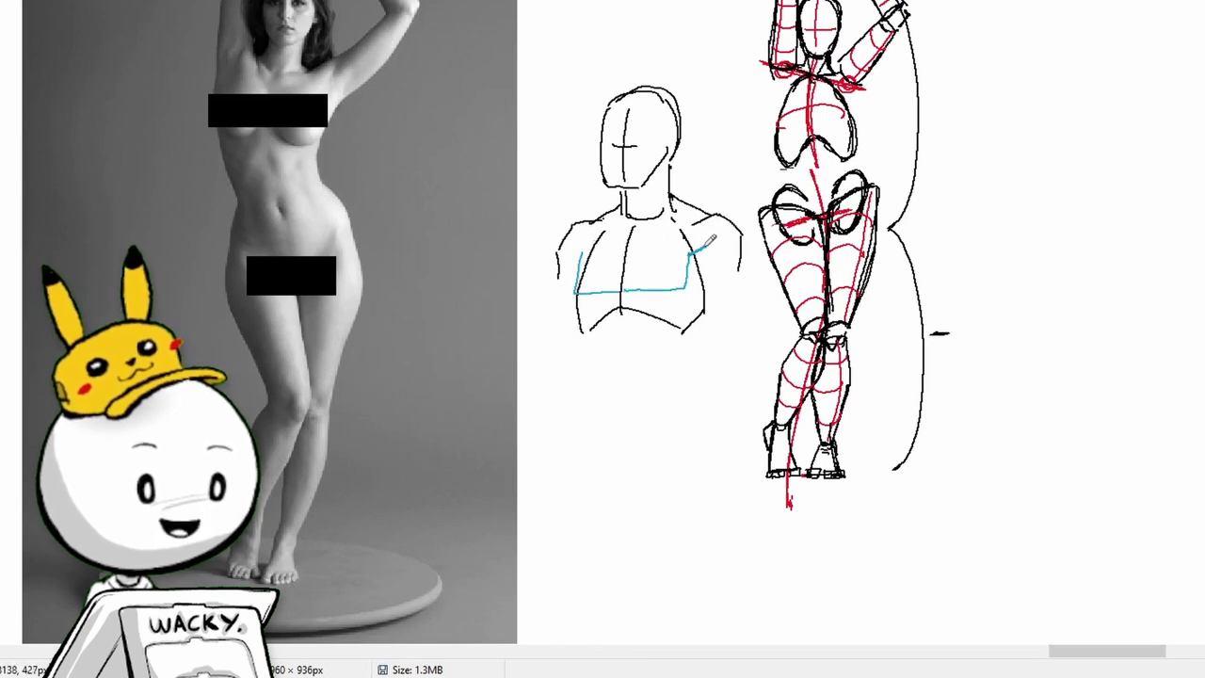
# Outline both pectoral muscles in blue across the bust's chest, and fill them with curved blue fiber lines.
pyautogui.moveTo(580, 251)
pyautogui.mouseDown()
pyautogui.moveTo(614, 231)
pyautogui.moveTo(694, 221)
pyautogui.mouseUp()
pyautogui.moveTo(707, 228); pyautogui.dragTo(687, 254)
pyautogui.moveTo(580, 235); pyautogui.dragTo(576, 290)
pyautogui.moveTo(636, 236)
pyautogui.mouseDown()
pyautogui.moveTo(678, 221)
pyautogui.moveTo(574, 292)
pyautogui.moveTo(702, 270)
pyautogui.moveTo(623, 288)
pyautogui.mouseUp()
pyautogui.moveTo(697, 250)
pyautogui.mouseDown()
pyautogui.moveTo(625, 273)
pyautogui.moveTo(627, 260)
pyautogui.mouseUp()
pyautogui.moveTo(698, 221)
pyautogui.mouseDown()
pyautogui.moveTo(629, 246)
pyautogui.moveTo(665, 237)
pyautogui.mouseUp()
pyautogui.moveTo(593, 248); pyautogui.dragTo(573, 290)
pyautogui.moveTo(687, 265); pyautogui.dragTo(629, 285)
pyautogui.moveTo(637, 234)
pyautogui.mouseDown()
pyautogui.moveTo(625, 287)
pyautogui.moveTo(591, 222)
pyautogui.moveTo(580, 224)
pyautogui.mouseUp()
pyautogui.moveTo(641, 232); pyautogui.dragTo(710, 218)
pyautogui.moveTo(708, 222); pyautogui.dragTo(686, 283)
pyautogui.moveTo(624, 288); pyautogui.dragTo(578, 290)
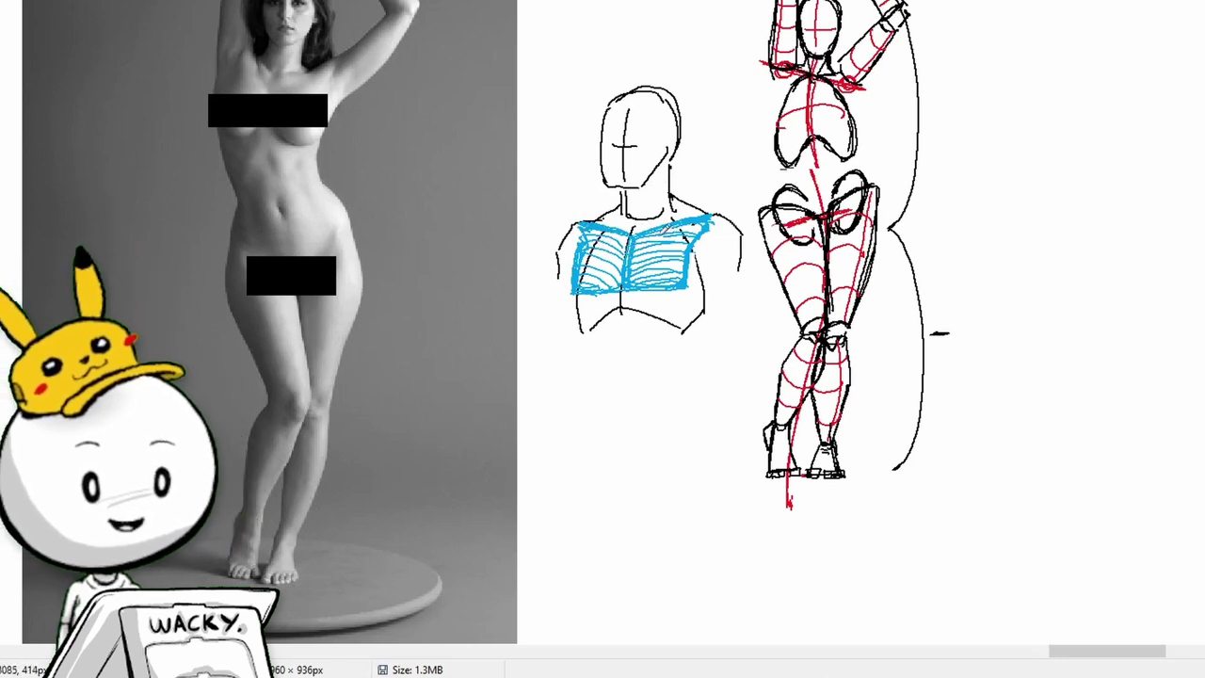
# Erase the lower pectoral lines on the bust, and draw both breasts in red attached to the chest muscles with curved contour lines.
pyautogui.moveTo(604, 261)
pyautogui.mouseDown()
pyautogui.moveTo(578, 293)
pyautogui.moveTo(603, 284)
pyautogui.moveTo(578, 298)
pyautogui.moveTo(656, 287)
pyautogui.moveTo(629, 288)
pyautogui.moveTo(625, 266)
pyautogui.moveTo(652, 267)
pyautogui.moveTo(627, 287)
pyautogui.moveTo(642, 271)
pyautogui.moveTo(680, 278)
pyautogui.mouseUp()
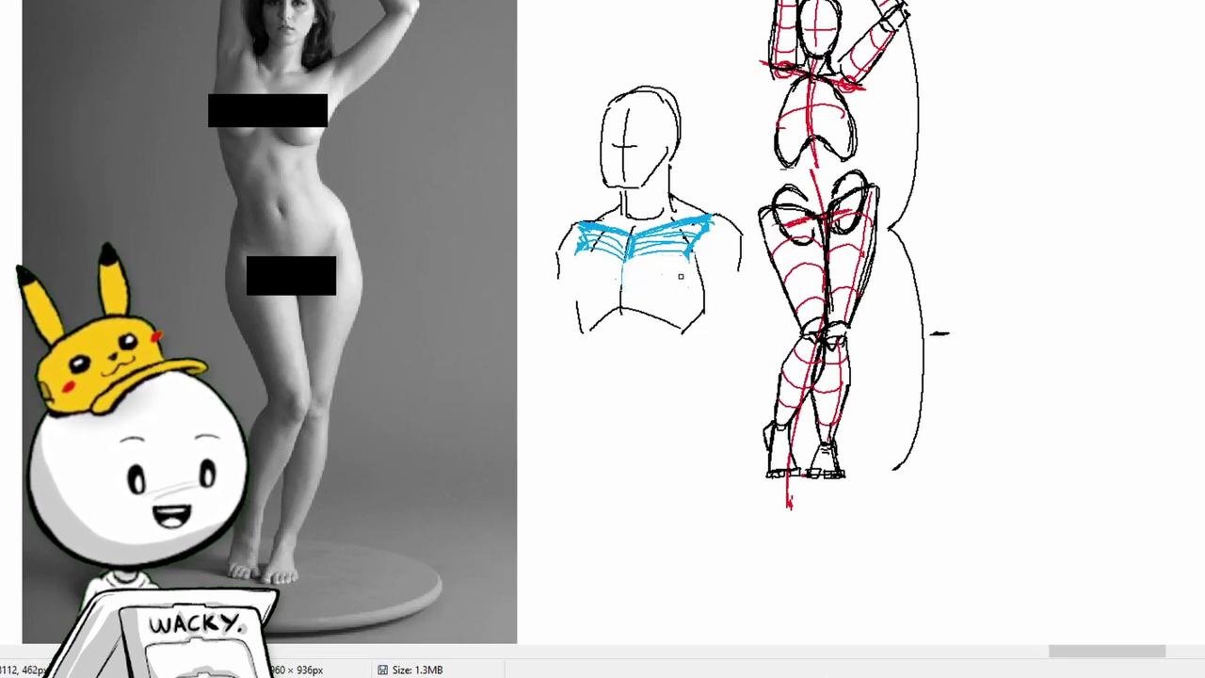
pyautogui.moveTo(581, 239)
pyautogui.mouseDown()
pyautogui.moveTo(564, 298)
pyautogui.moveTo(629, 282)
pyautogui.moveTo(575, 247)
pyautogui.moveTo(621, 306)
pyautogui.moveTo(569, 288)
pyautogui.mouseUp()
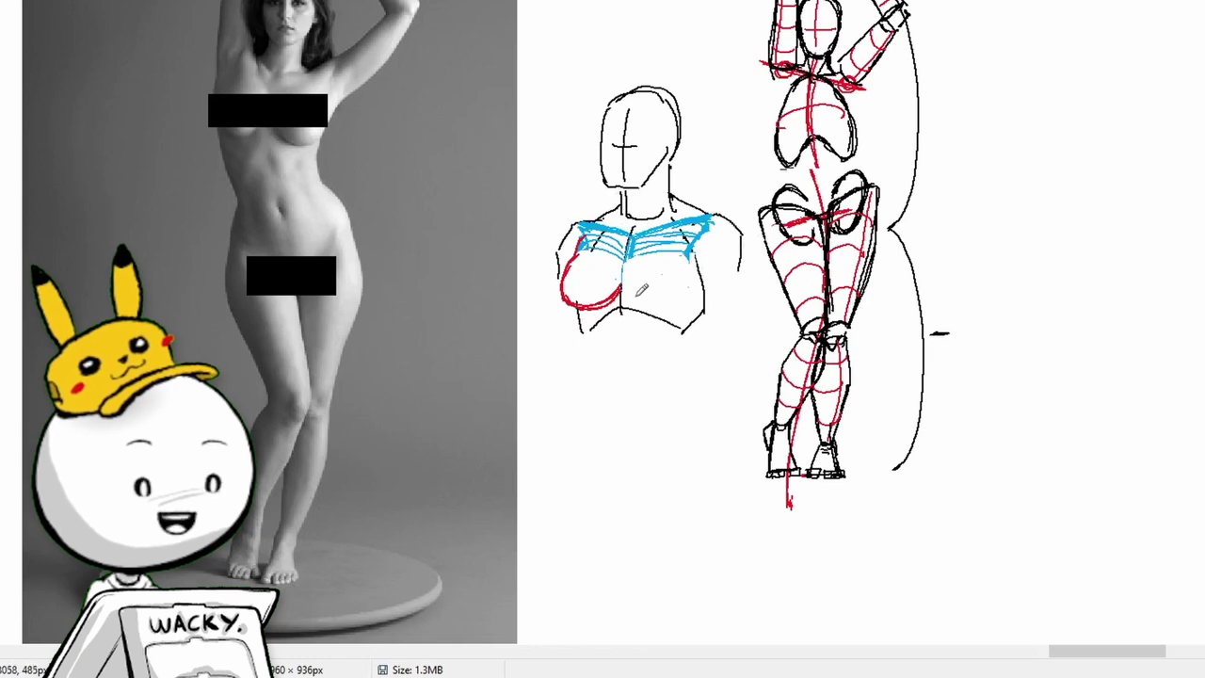
pyautogui.moveTo(627, 288)
pyautogui.mouseDown()
pyautogui.moveTo(702, 284)
pyautogui.moveTo(695, 254)
pyautogui.moveTo(633, 297)
pyautogui.moveTo(691, 243)
pyautogui.moveTo(650, 300)
pyautogui.moveTo(684, 302)
pyautogui.moveTo(696, 241)
pyautogui.mouseUp()
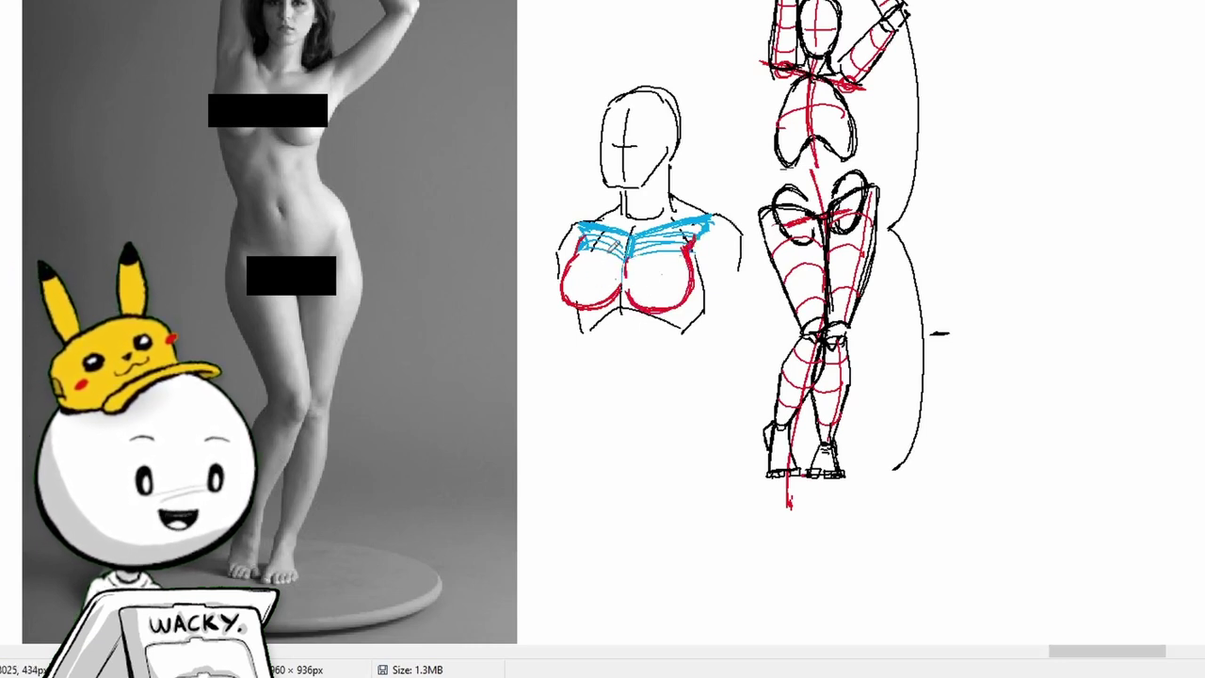
pyautogui.moveTo(613, 230); pyautogui.dragTo(575, 304)
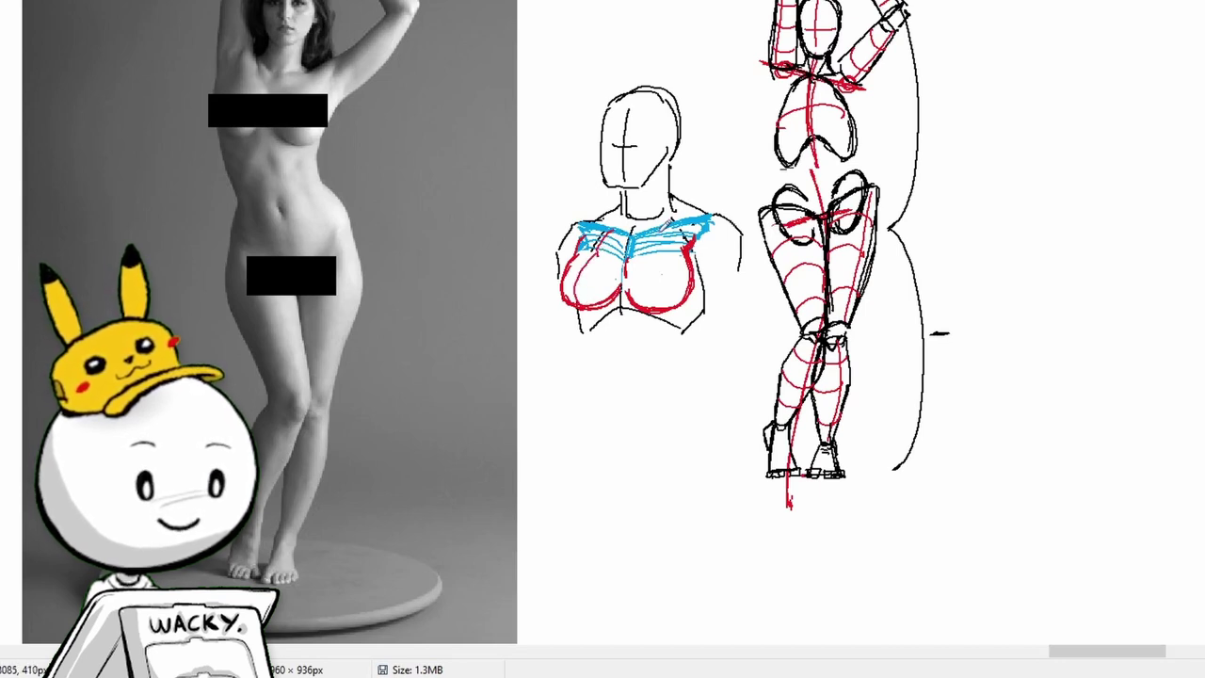
pyautogui.moveTo(659, 232); pyautogui.dragTo(680, 298)
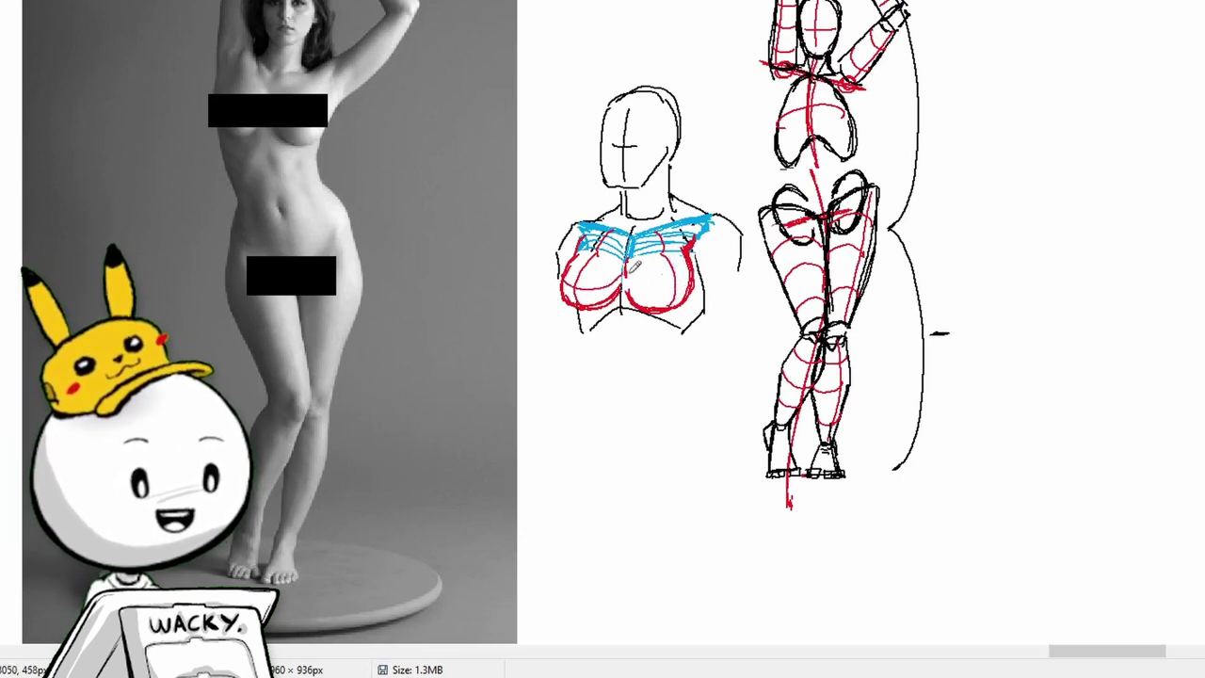
pyautogui.moveTo(630, 278); pyautogui.dragTo(682, 287)
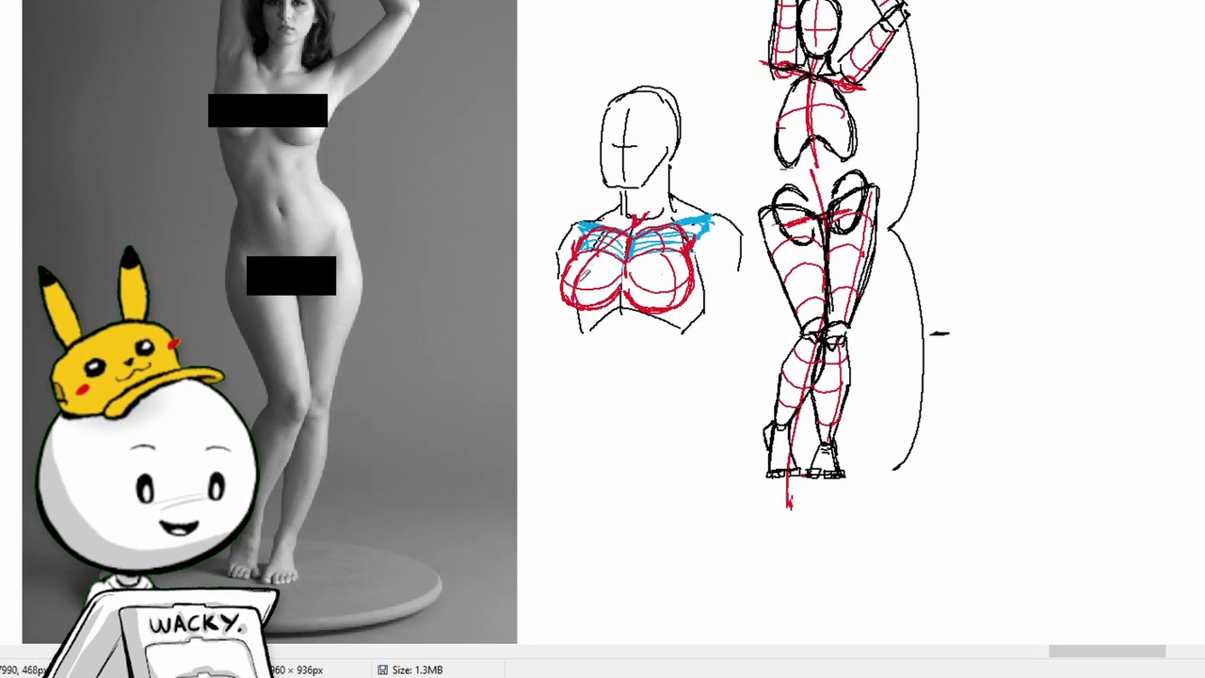
pyautogui.moveTo(665, 312)
pyautogui.mouseDown()
pyautogui.moveTo(678, 267)
pyautogui.moveTo(642, 228)
pyautogui.mouseUp()
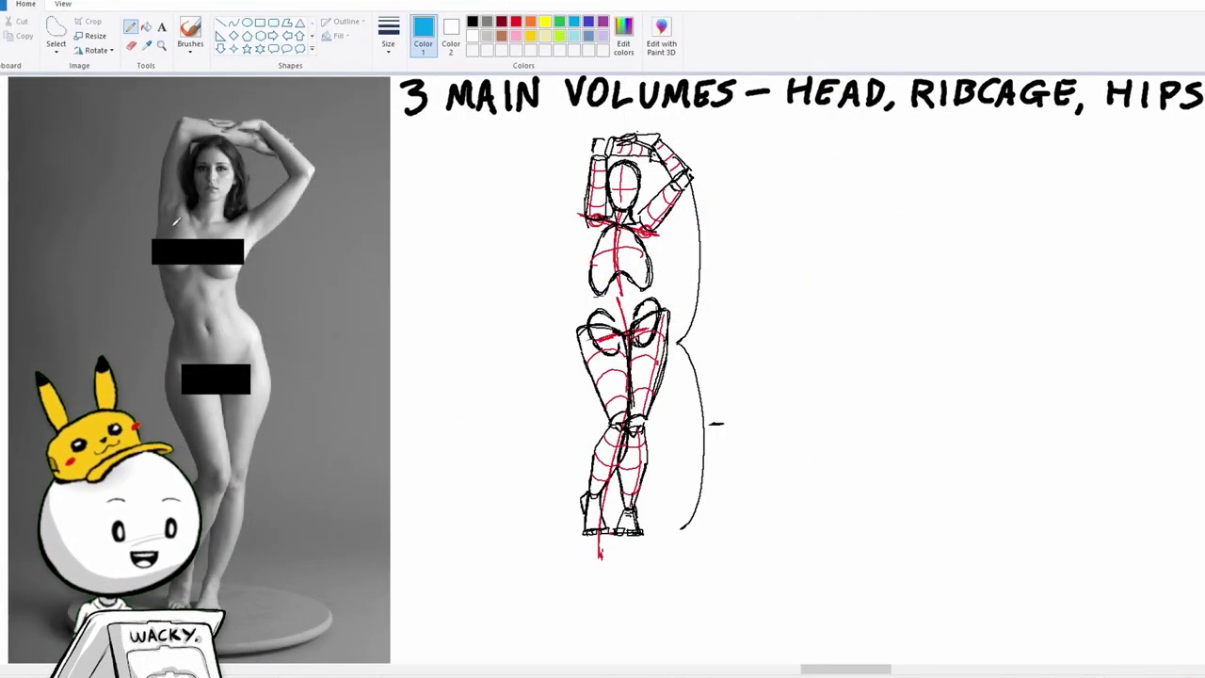
# Trace the chest muscles in blue and the breasts in red over the reference photo, and undo the marks.
pyautogui.moveTo(173, 223); pyautogui.dragTo(185, 194)
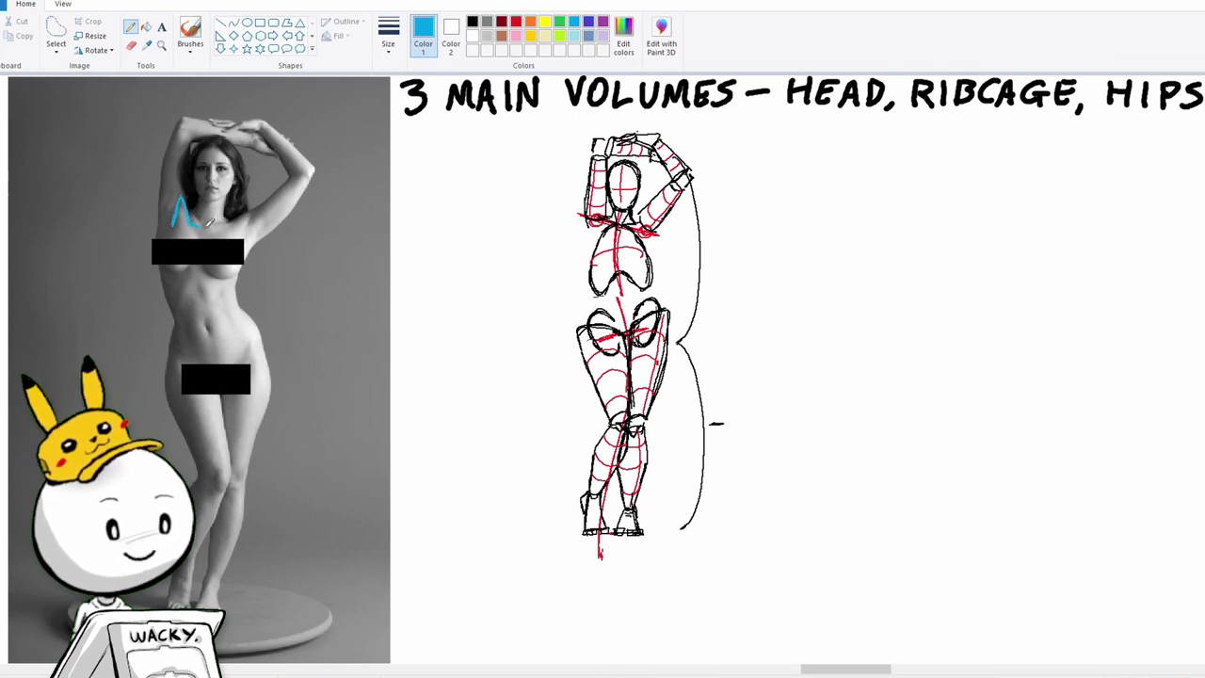
pyautogui.moveTo(195, 225)
pyautogui.mouseDown()
pyautogui.moveTo(230, 217)
pyautogui.moveTo(236, 235)
pyautogui.moveTo(203, 236)
pyautogui.mouseUp()
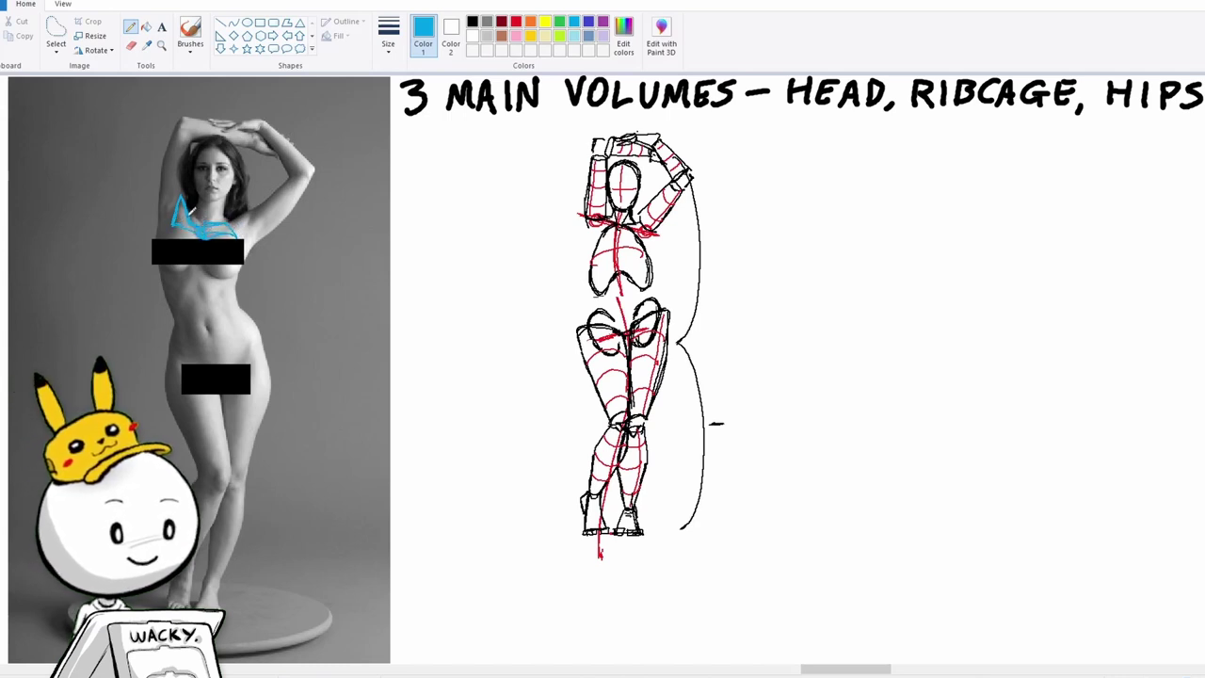
pyautogui.click(515, 23)
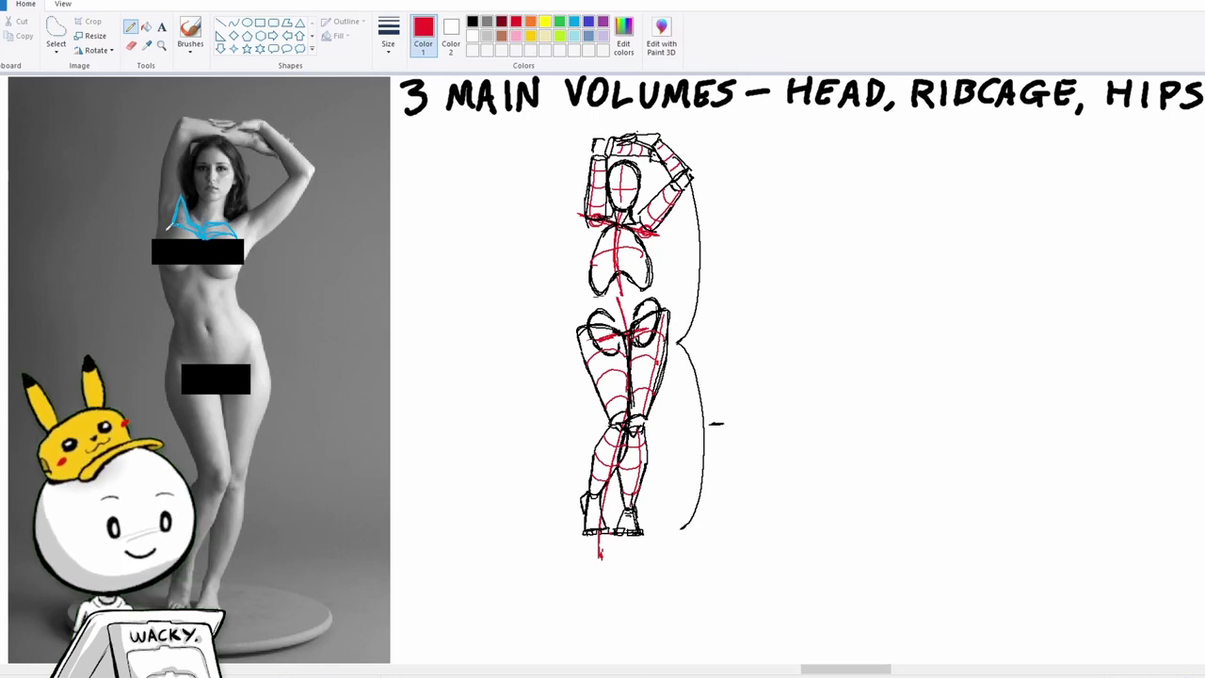
pyautogui.moveTo(187, 265)
pyautogui.mouseDown()
pyautogui.moveTo(193, 222)
pyautogui.moveTo(181, 267)
pyautogui.moveTo(226, 279)
pyautogui.moveTo(241, 232)
pyautogui.moveTo(222, 273)
pyautogui.moveTo(223, 226)
pyautogui.mouseUp()
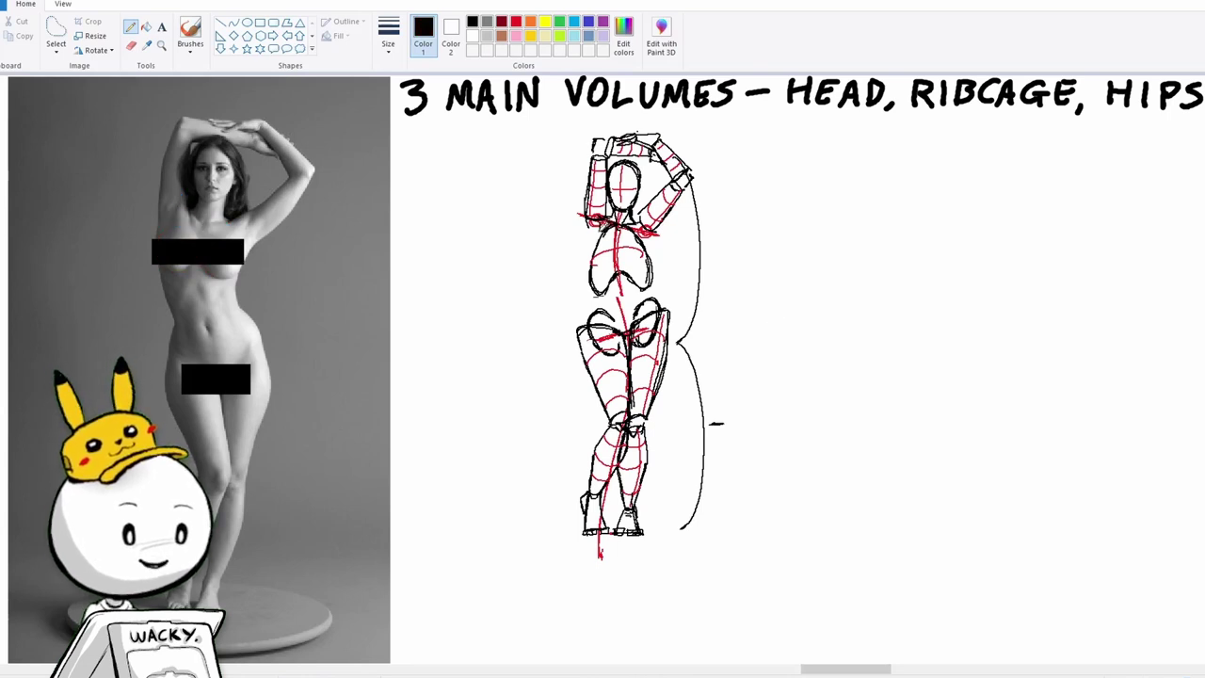
# Draw both breasts in black over the figure's ribcage with red contour curves, cleaning up the overlapped lines.
pyautogui.moveTo(594, 234)
pyautogui.mouseDown()
pyautogui.moveTo(597, 267)
pyautogui.moveTo(617, 253)
pyautogui.moveTo(605, 226)
pyautogui.moveTo(646, 231)
pyautogui.moveTo(627, 258)
pyautogui.moveTo(646, 254)
pyautogui.moveTo(597, 247)
pyautogui.moveTo(645, 247)
pyautogui.moveTo(628, 229)
pyautogui.moveTo(644, 260)
pyautogui.moveTo(621, 250)
pyautogui.moveTo(650, 247)
pyautogui.moveTo(600, 292)
pyautogui.mouseUp()
pyautogui.click(131, 46)
pyautogui.click(131, 28)
pyautogui.click(516, 21)
pyautogui.click(473, 20)
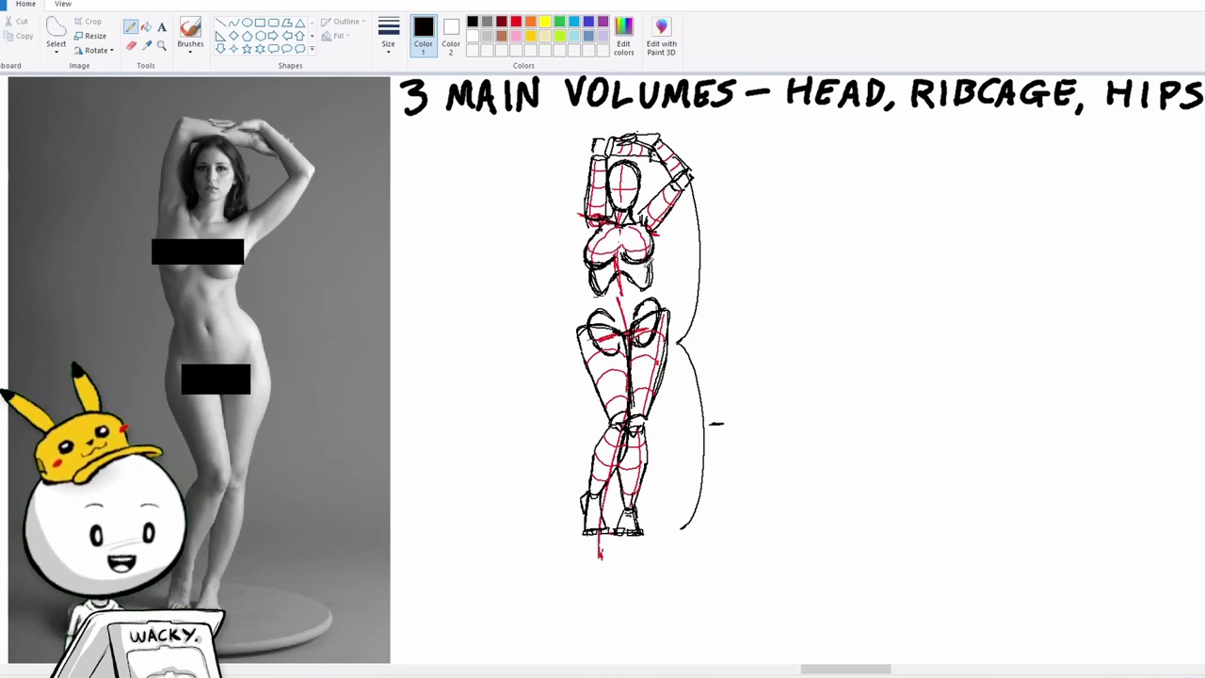
# Draw red diagonal lines crossing at the figure's waist to connect the ribcage with the hips.
pyautogui.click(516, 21)
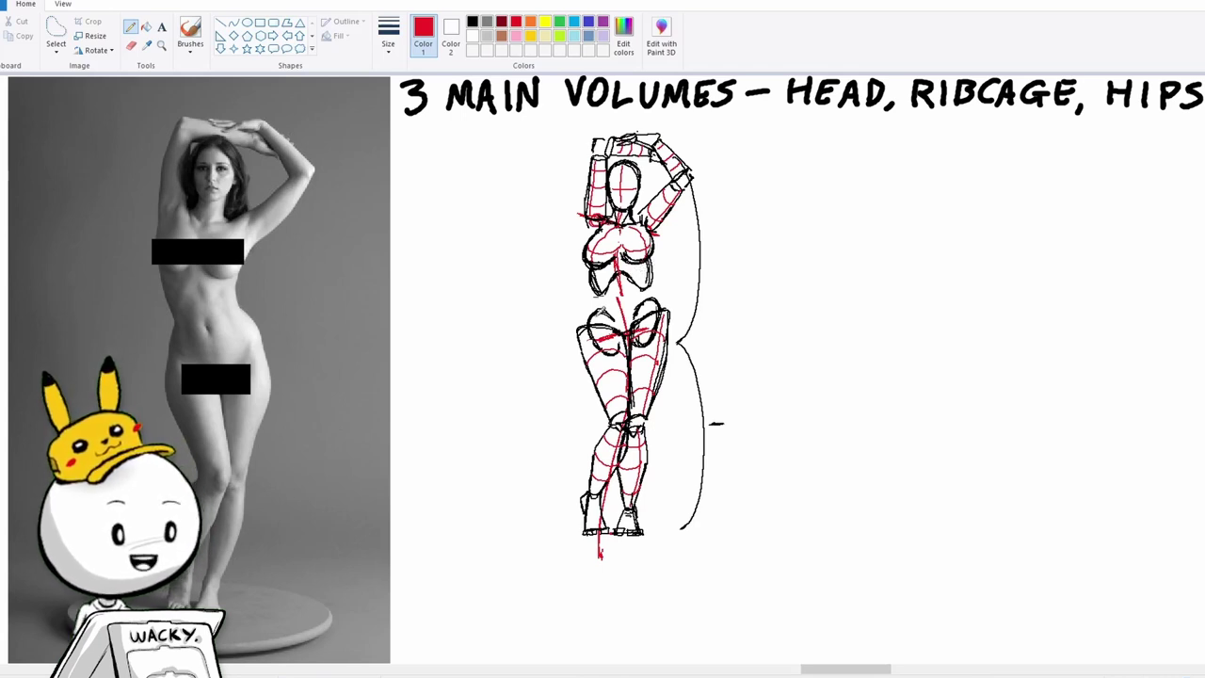
pyautogui.moveTo(607, 311)
pyautogui.mouseDown()
pyautogui.moveTo(652, 275)
pyautogui.moveTo(622, 295)
pyautogui.moveTo(649, 308)
pyautogui.mouseUp()
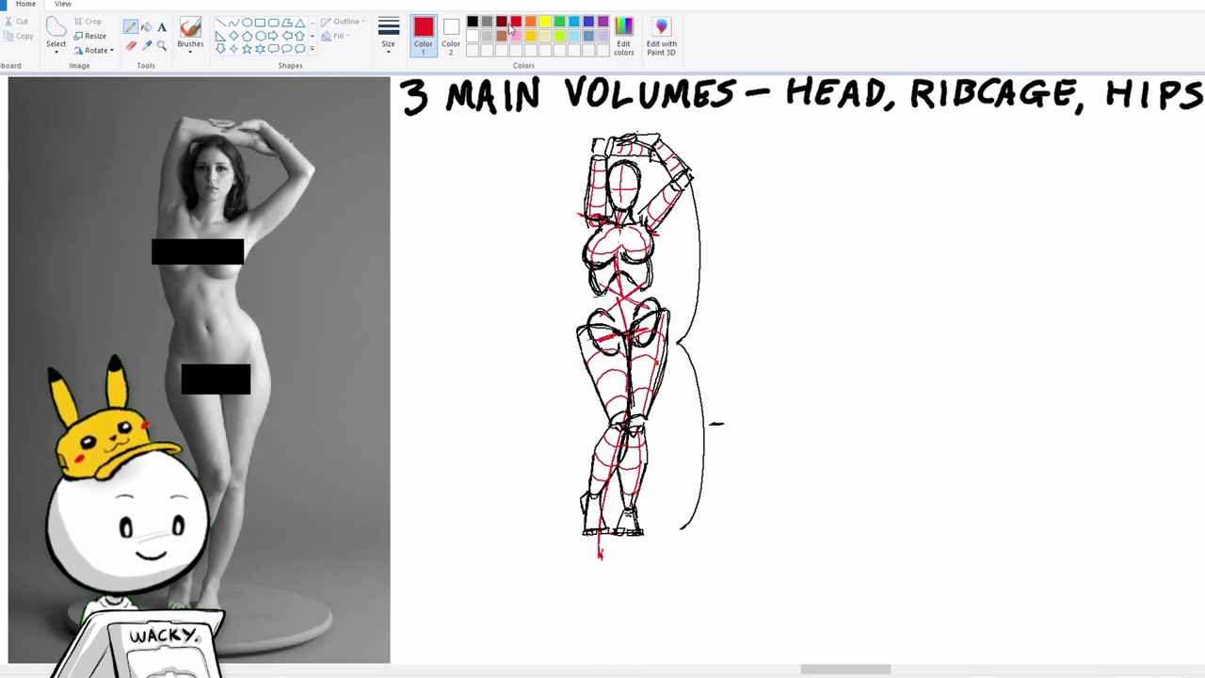
pyautogui.click(472, 21)
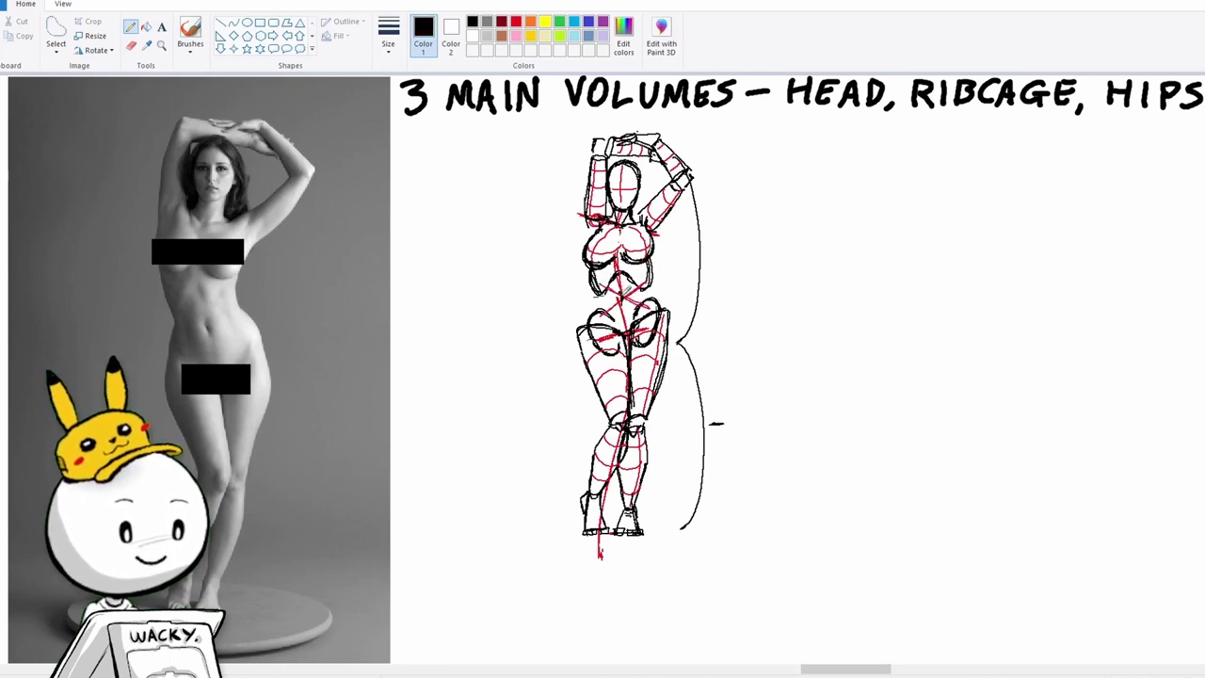
# Draw the side muscles in blue from the ribcage over both hips, and add blue neck muscle lines.
pyautogui.click(574, 21)
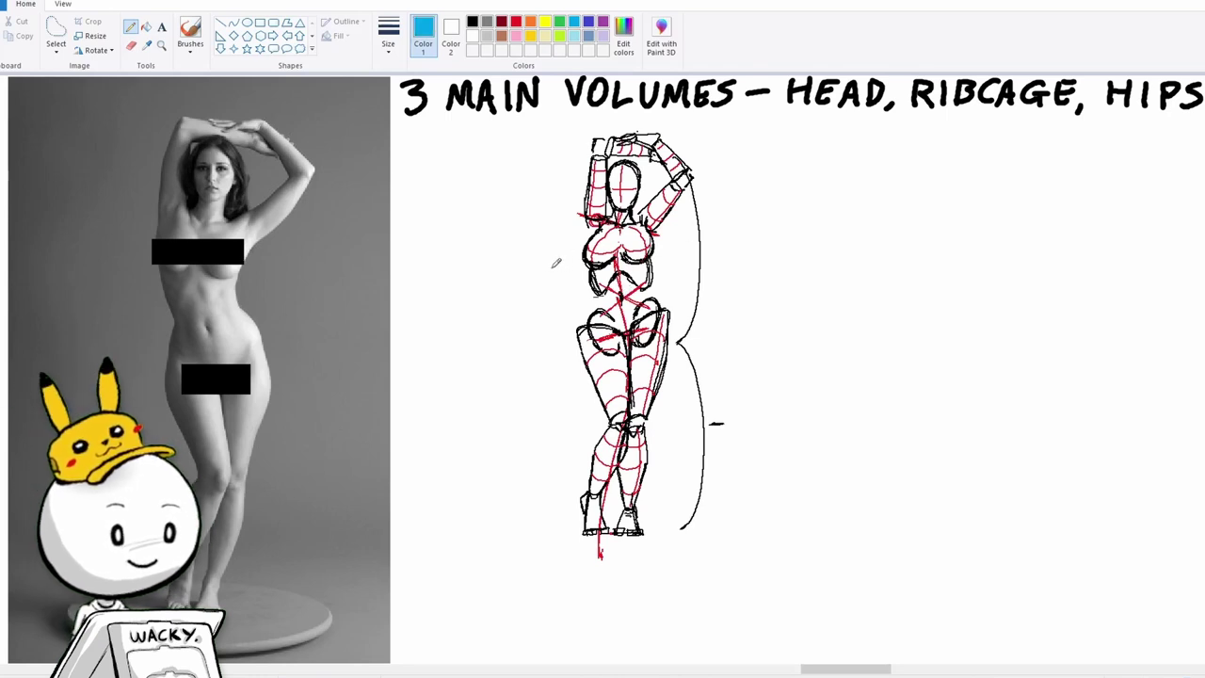
pyautogui.moveTo(556, 260); pyautogui.dragTo(560, 292)
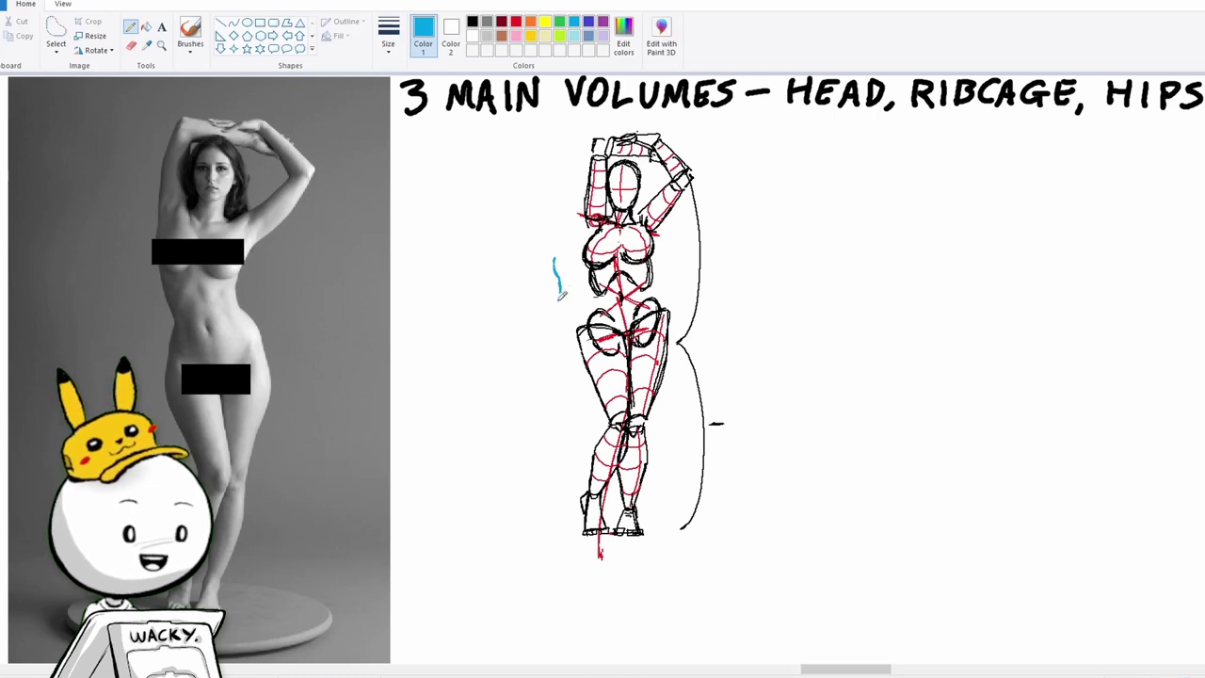
pyautogui.moveTo(559, 288); pyautogui.dragTo(542, 321)
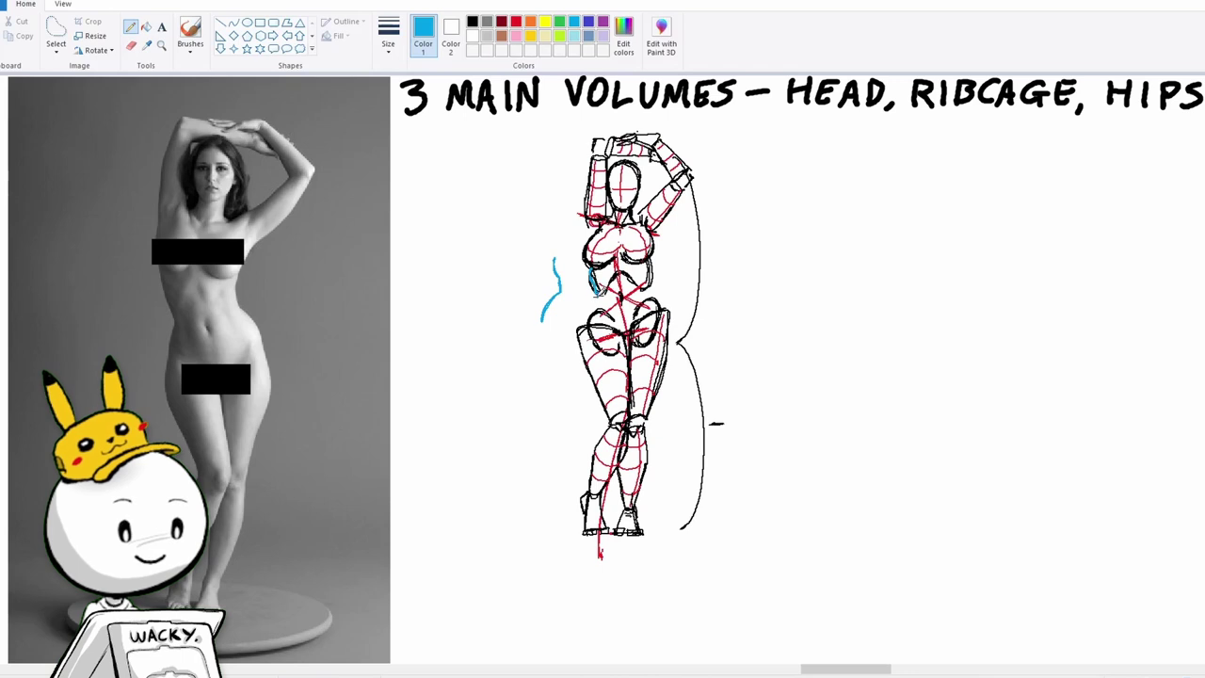
pyautogui.moveTo(597, 294); pyautogui.dragTo(582, 325)
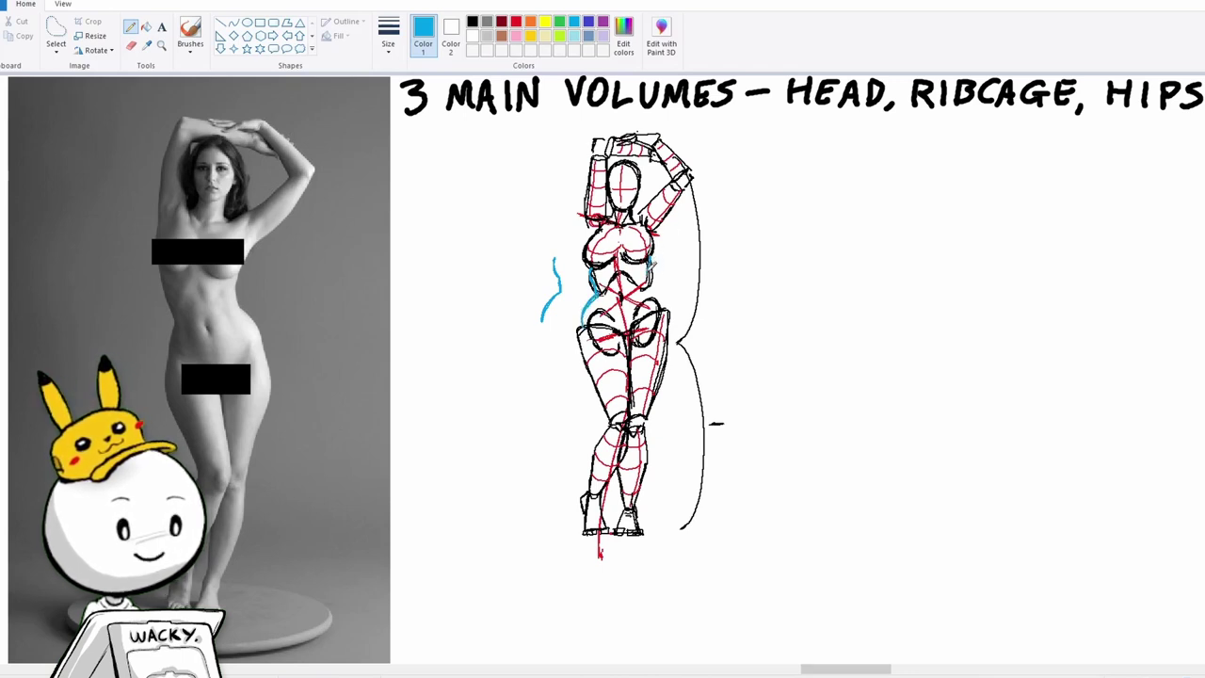
pyautogui.moveTo(651, 264)
pyautogui.mouseDown()
pyautogui.moveTo(673, 304)
pyautogui.moveTo(608, 318)
pyautogui.mouseUp()
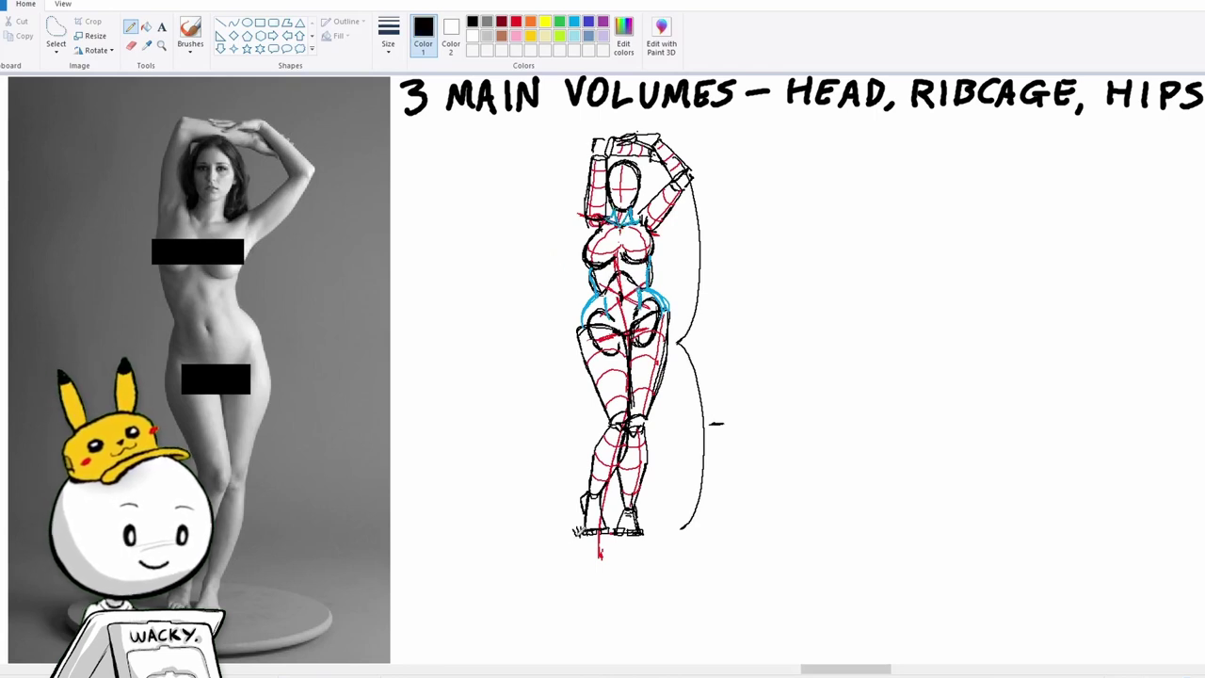
# Add small black toe marks beside the figure's outer foot, and darken the crotch lines between the hips.
pyautogui.moveTo(563, 535); pyautogui.dragTo(584, 529)
pyautogui.click(573, 21)
pyautogui.click(473, 20)
pyautogui.moveTo(623, 330); pyautogui.dragTo(627, 347)
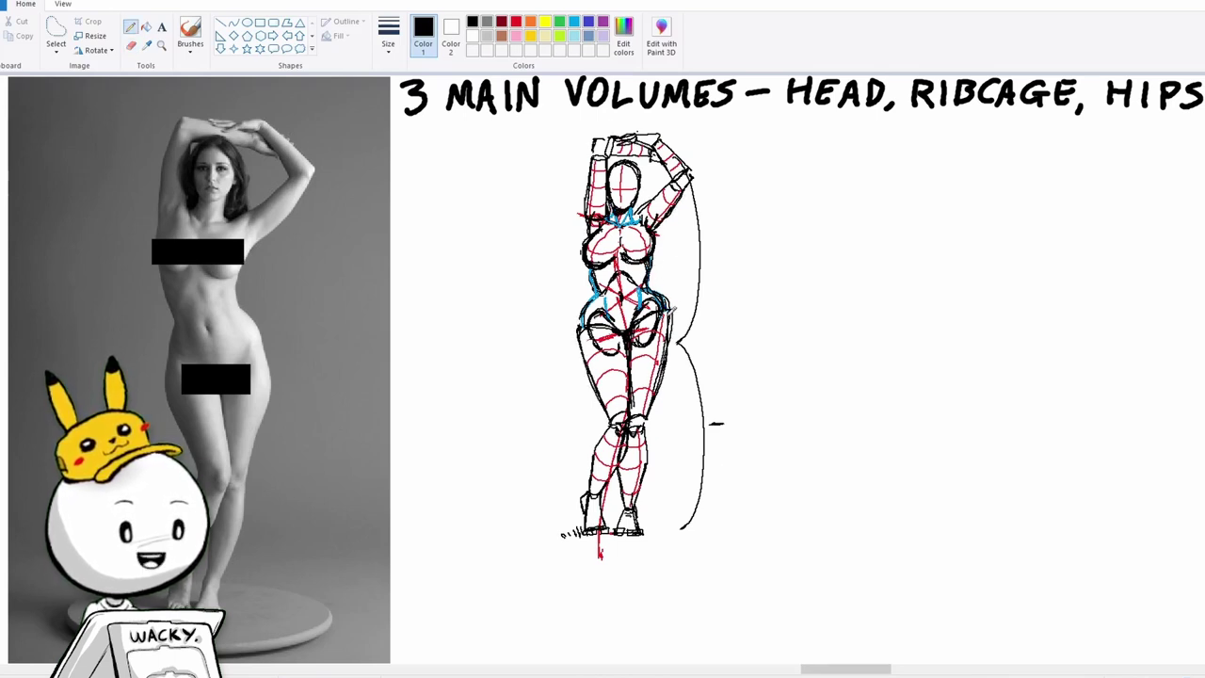
# Go over the outer contours of the figure's thighs, hips, upper arms and forearms with darker black lines.
pyautogui.moveTo(669, 310); pyautogui.dragTo(645, 415)
pyautogui.moveTo(578, 331); pyautogui.dragTo(589, 382)
pyautogui.moveTo(585, 205); pyautogui.dragTo(595, 137)
pyautogui.moveTo(689, 181); pyautogui.dragTo(653, 228)
pyautogui.moveTo(606, 153); pyautogui.dragTo(651, 153)
pyautogui.moveTo(581, 345); pyautogui.dragTo(611, 420)
pyautogui.hotkey('ctrl', 'z')
pyautogui.moveTo(669, 309); pyautogui.dragTo(672, 360)
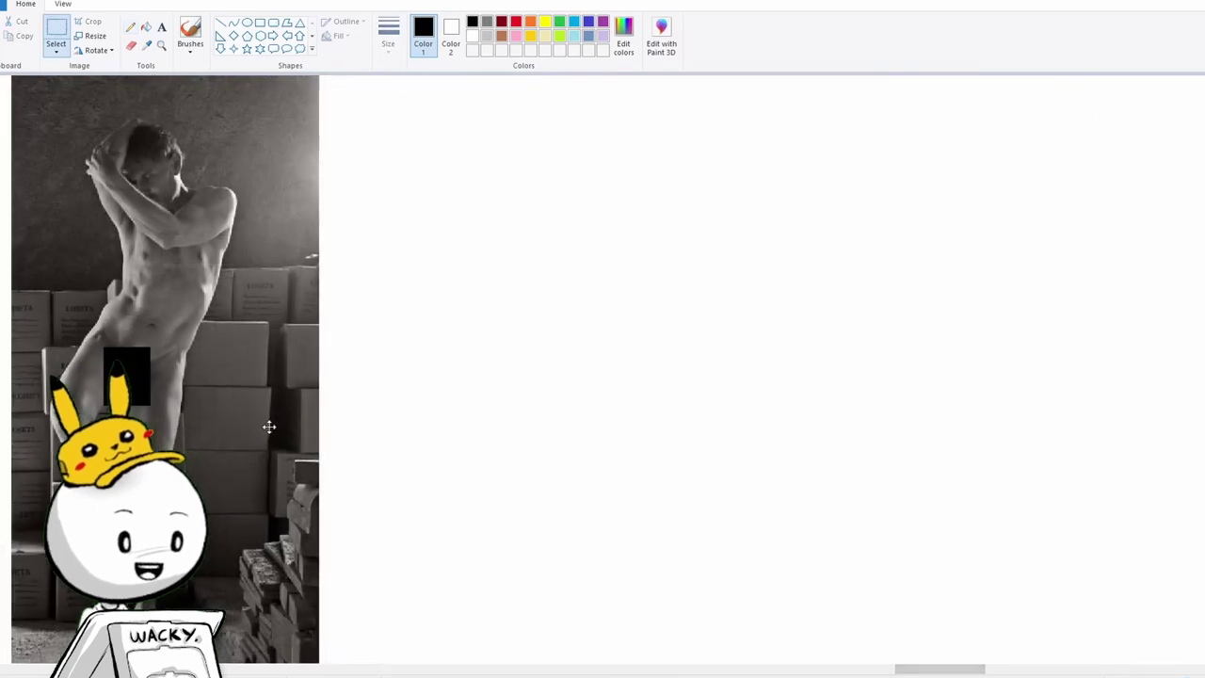
# Move the male pose photo closer to the drawing area, and draw a doubled red S-curve action line with tilted shoulder and hip lines.
pyautogui.moveTo(270, 426)
pyautogui.mouseDown()
pyautogui.moveTo(433, 424)
pyautogui.moveTo(439, 436)
pyautogui.mouseUp()
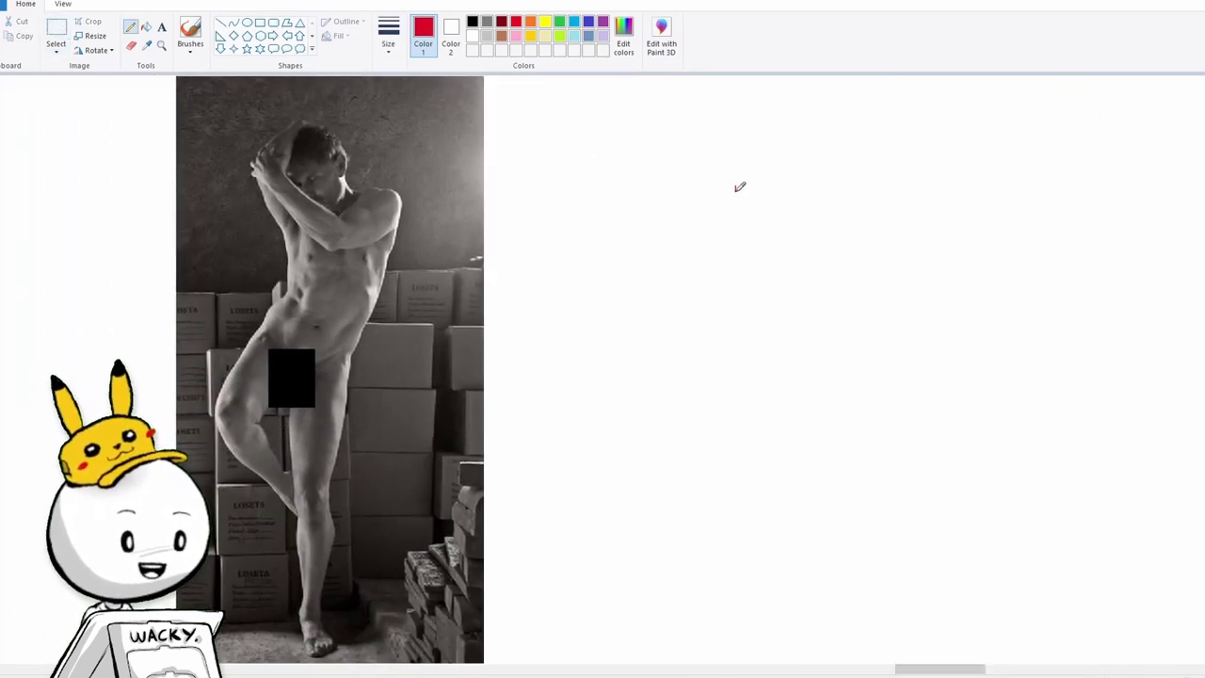
pyautogui.moveTo(736, 186)
pyautogui.mouseDown()
pyautogui.moveTo(683, 382)
pyautogui.moveTo(668, 490)
pyautogui.moveTo(687, 590)
pyautogui.mouseUp()
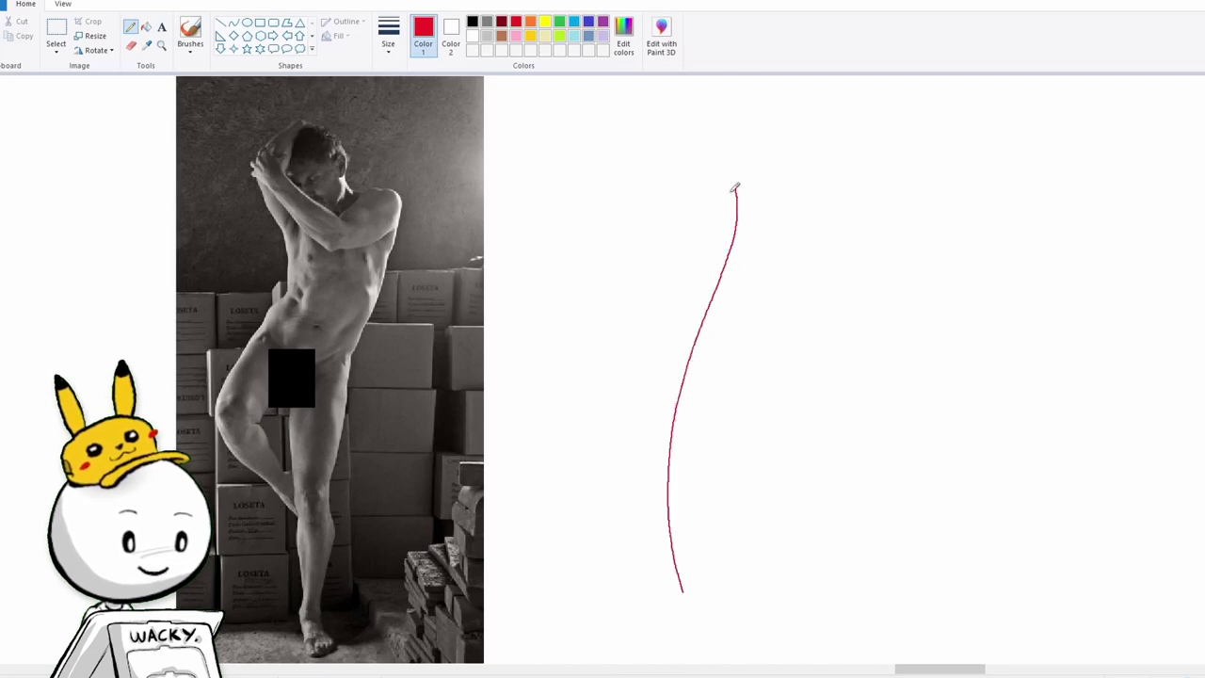
pyautogui.moveTo(726, 180); pyautogui.dragTo(684, 591)
pyautogui.moveTo(693, 208); pyautogui.dragTo(768, 190)
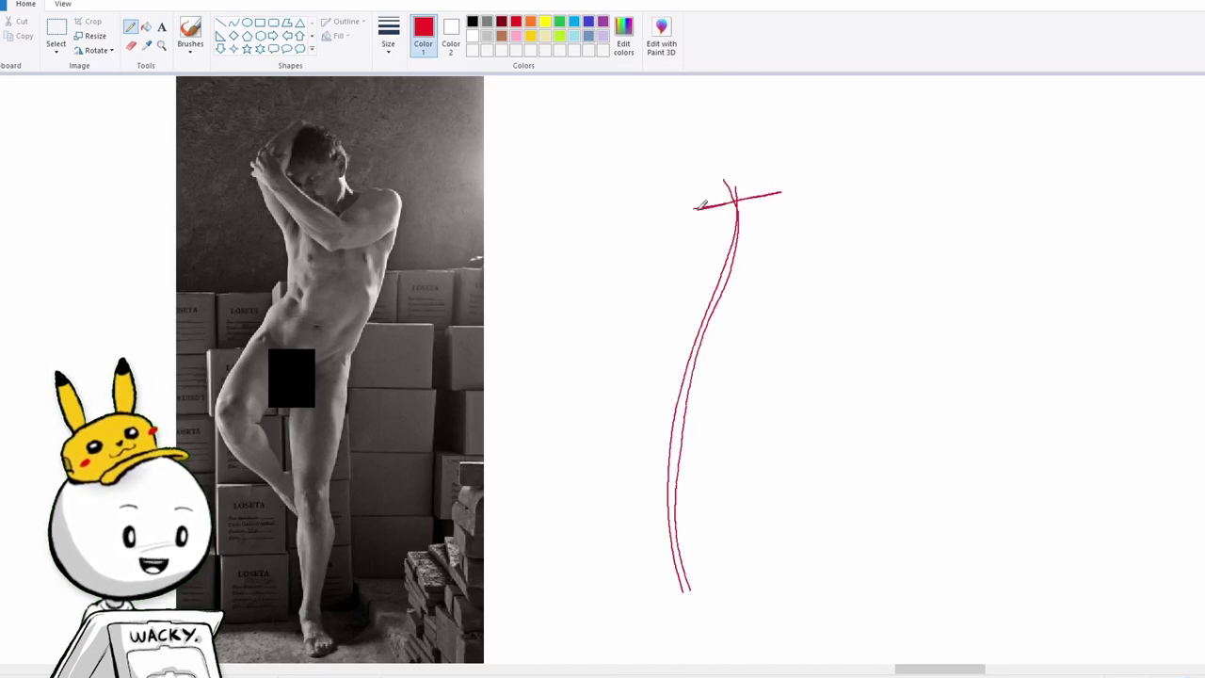
pyautogui.moveTo(673, 330); pyautogui.dragTo(749, 356)
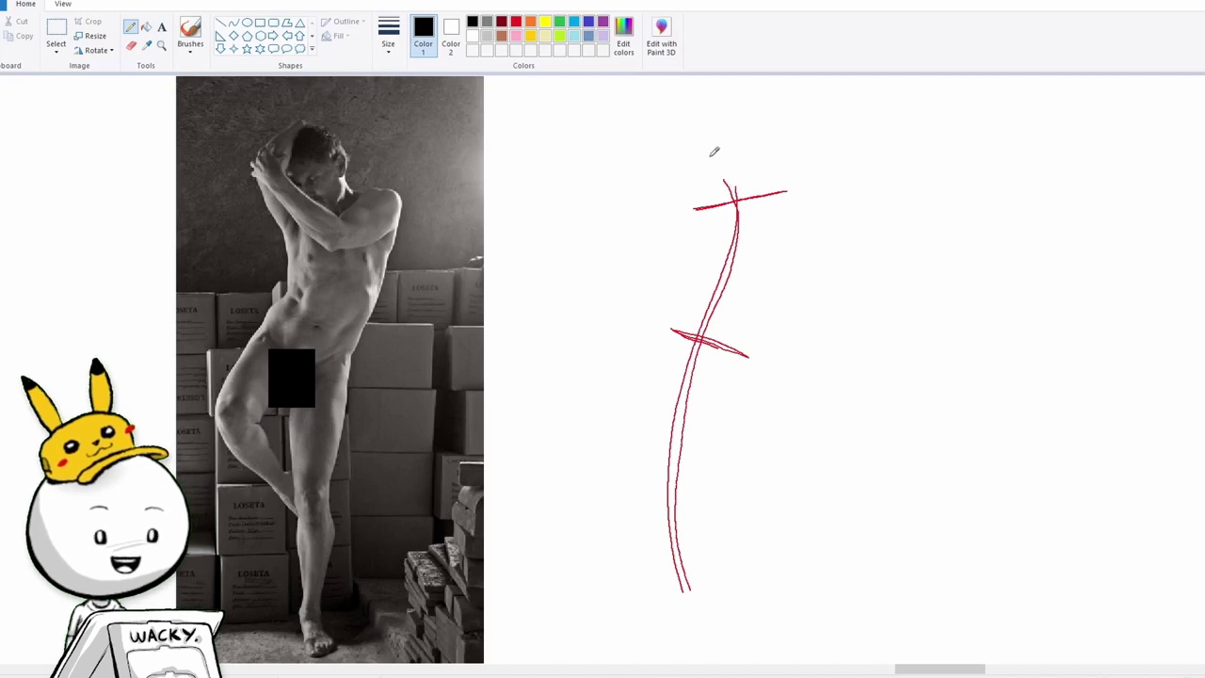
# Draw the head oval and ribcage in black on the action line, and add red contour and center lines to the ribcage.
pyautogui.moveTo(713, 153)
pyautogui.mouseDown()
pyautogui.moveTo(751, 160)
pyautogui.moveTo(750, 174)
pyautogui.moveTo(753, 153)
pyautogui.moveTo(706, 141)
pyautogui.mouseUp()
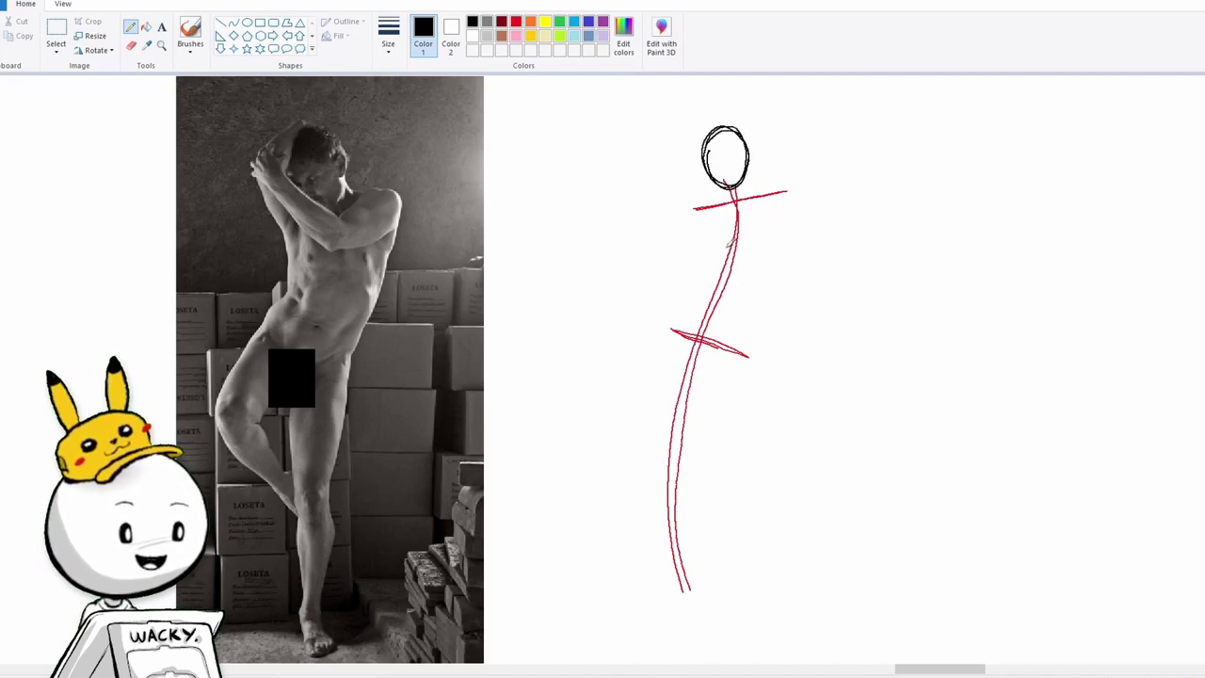
pyautogui.moveTo(736, 194)
pyautogui.mouseDown()
pyautogui.moveTo(687, 247)
pyautogui.moveTo(692, 279)
pyautogui.moveTo(718, 257)
pyautogui.moveTo(755, 285)
pyautogui.moveTo(774, 277)
pyautogui.moveTo(780, 237)
pyautogui.moveTo(758, 201)
pyautogui.mouseUp()
pyautogui.click(515, 21)
pyautogui.moveTo(696, 243); pyautogui.dragTo(777, 249)
pyautogui.moveTo(739, 203); pyautogui.dragTo(734, 271)
# Draw the two hip shapes in black over the tilted hip line, and add red facial guidelines to the head.
pyautogui.click(473, 21)
pyautogui.moveTo(726, 326)
pyautogui.mouseDown()
pyautogui.moveTo(716, 358)
pyautogui.moveTo(753, 311)
pyautogui.moveTo(719, 345)
pyautogui.moveTo(693, 298)
pyautogui.moveTo(683, 315)
pyautogui.moveTo(693, 351)
pyautogui.moveTo(688, 306)
pyautogui.moveTo(708, 309)
pyautogui.moveTo(692, 299)
pyautogui.moveTo(695, 355)
pyautogui.mouseUp()
pyautogui.click(516, 21)
pyautogui.moveTo(716, 137)
pyautogui.mouseDown()
pyautogui.moveTo(731, 185)
pyautogui.moveTo(753, 151)
pyautogui.moveTo(745, 171)
pyautogui.mouseUp()
# Draw a blue vertical line on the reference photo from the pit of the neck down to the foot, and undo it.
pyautogui.click(574, 21)
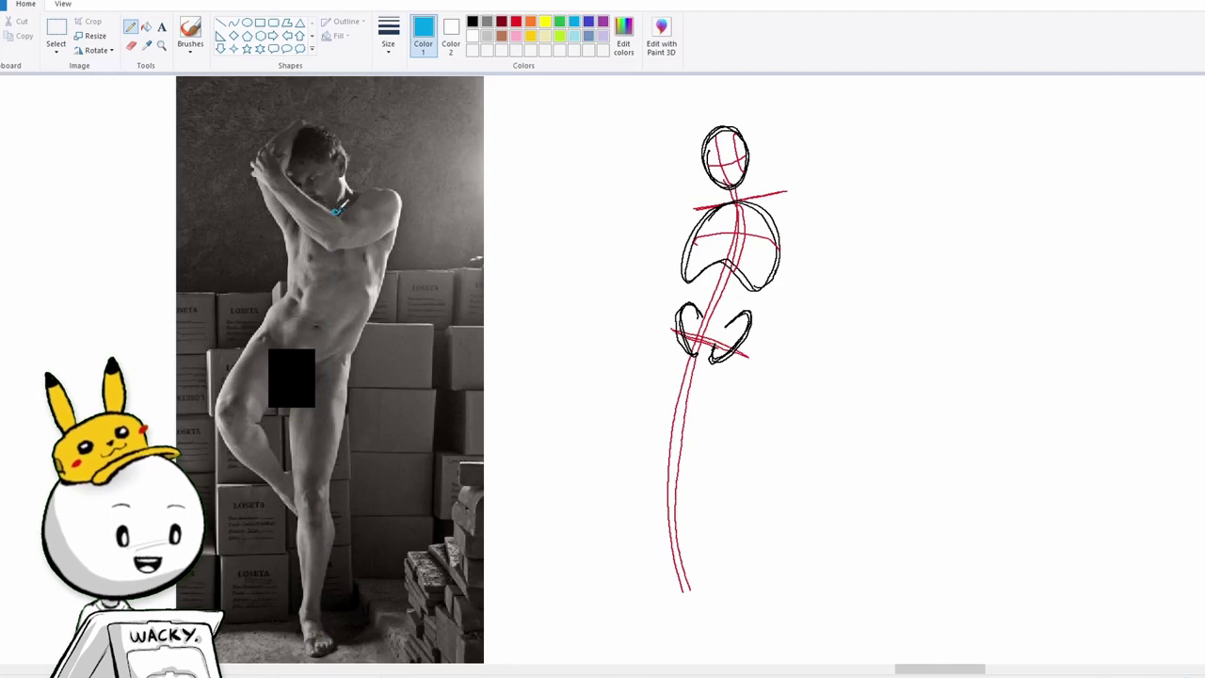
pyautogui.moveTo(337, 211); pyautogui.dragTo(330, 626)
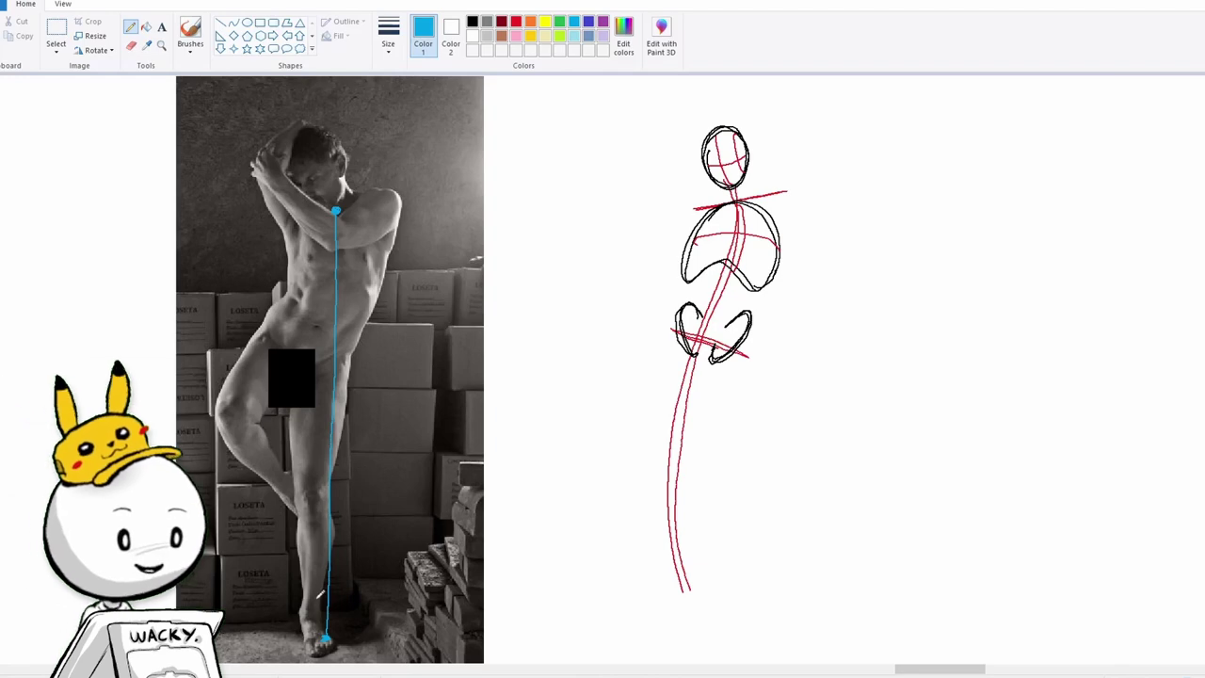
pyautogui.hotkey('ctrl', 'z')
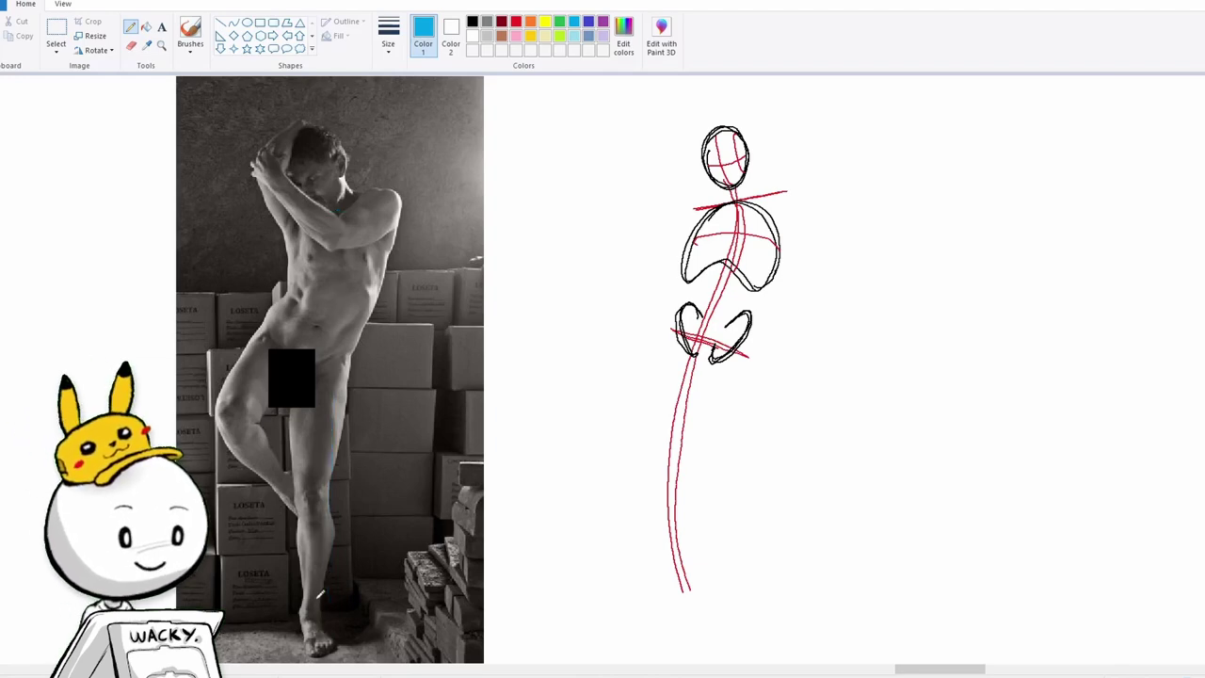
# Draw a black bracket beside the figure from head to hips, and duplicate it directly below to mark the leg length.
pyautogui.click(473, 21)
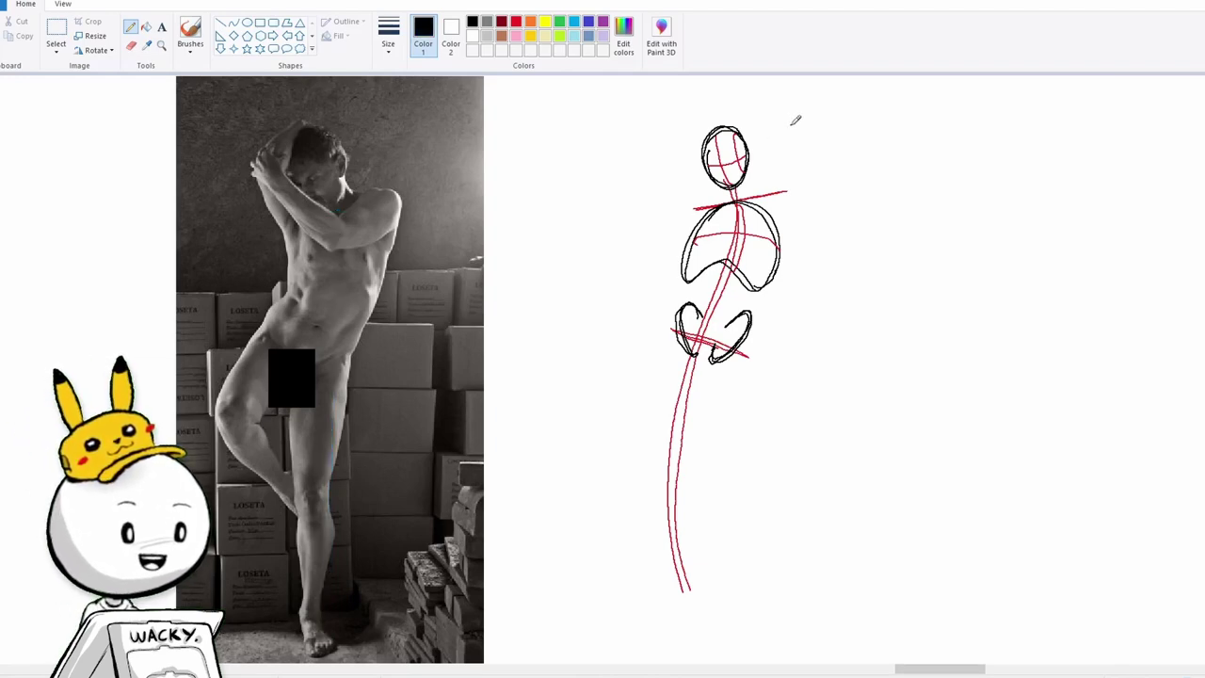
pyautogui.moveTo(792, 124)
pyautogui.mouseDown()
pyautogui.moveTo(822, 138)
pyautogui.moveTo(824, 302)
pyautogui.moveTo(794, 351)
pyautogui.mouseUp()
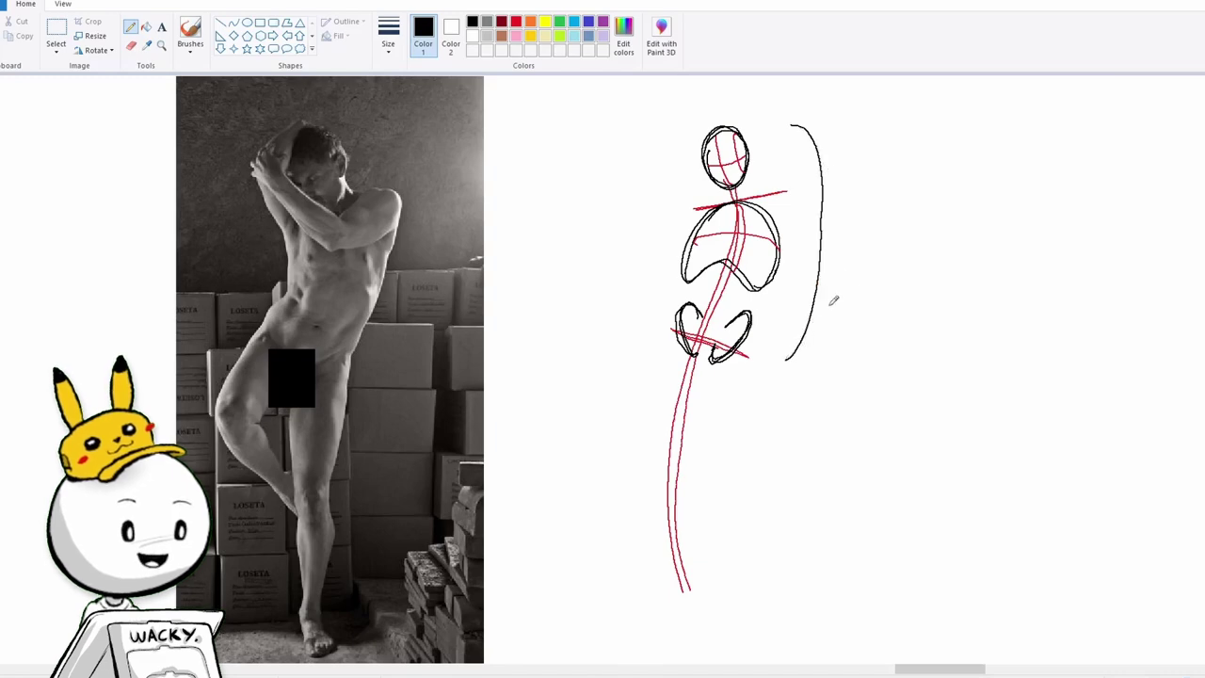
pyautogui.click(55, 49)
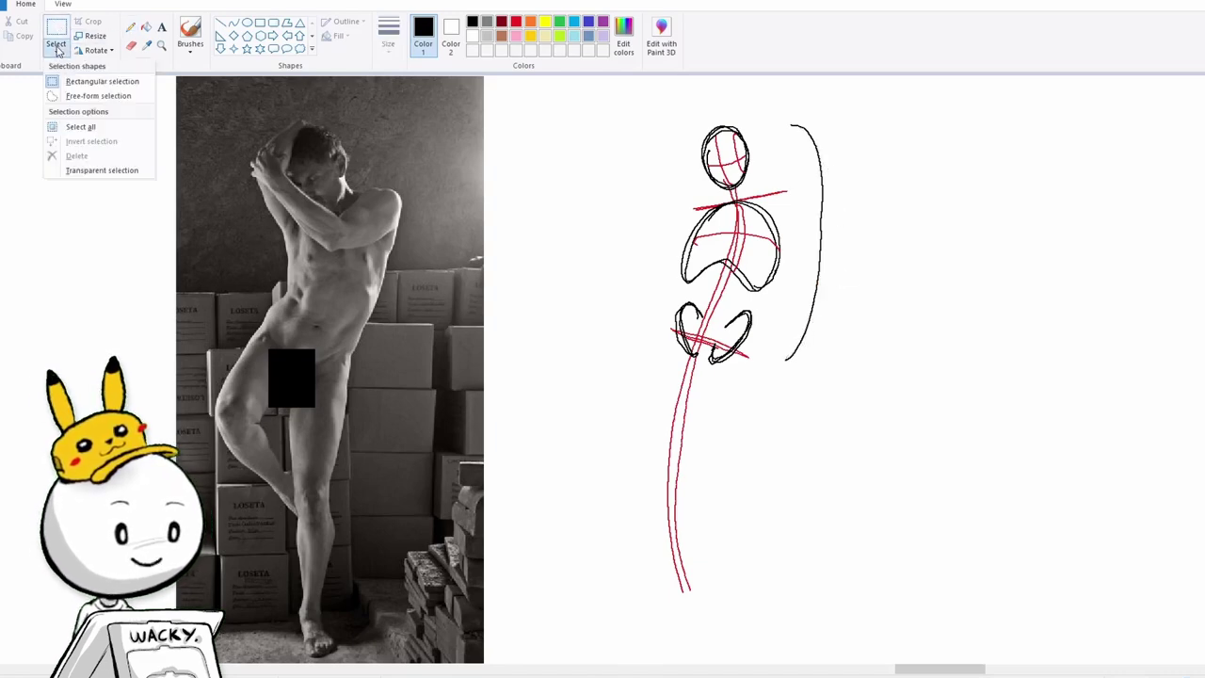
pyautogui.click(75, 97)
pyautogui.moveTo(799, 115); pyautogui.dragTo(789, 357)
pyautogui.moveTo(818, 242); pyautogui.dragTo(808, 479)
# Draw a blue vertical line from the figure's pit of the neck down to the lower end of the leg bracket.
pyautogui.click(130, 26)
pyautogui.click(573, 20)
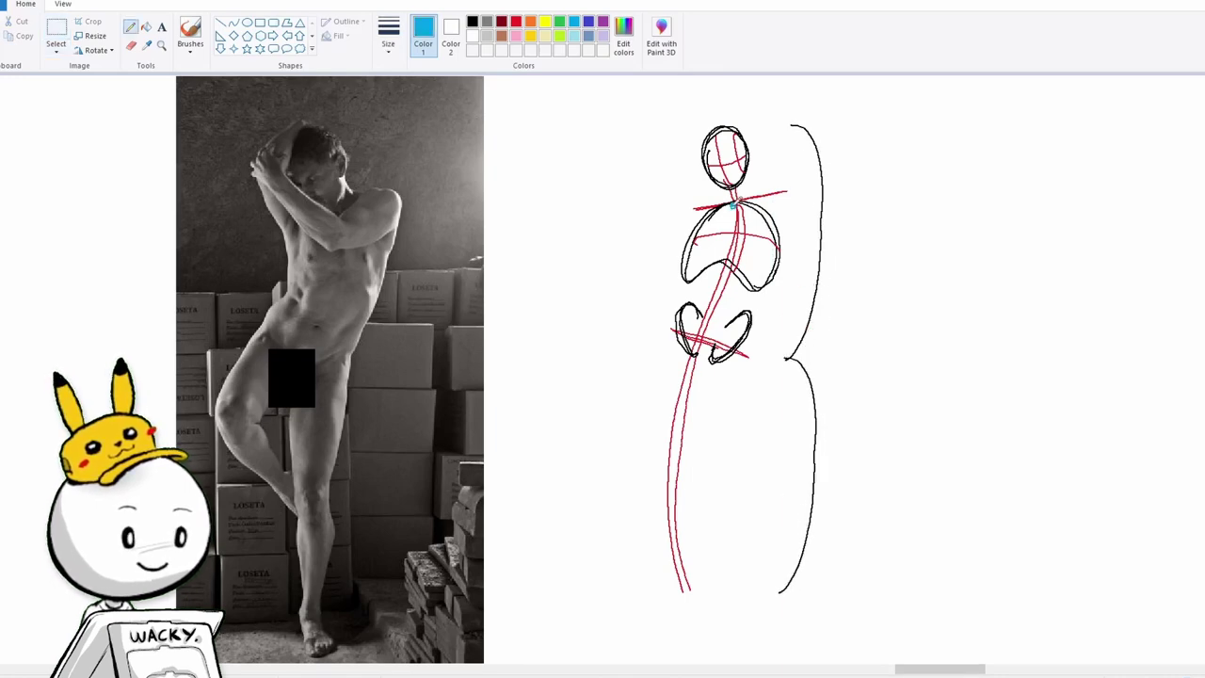
pyautogui.moveTo(739, 196); pyautogui.dragTo(733, 589)
pyautogui.click(473, 21)
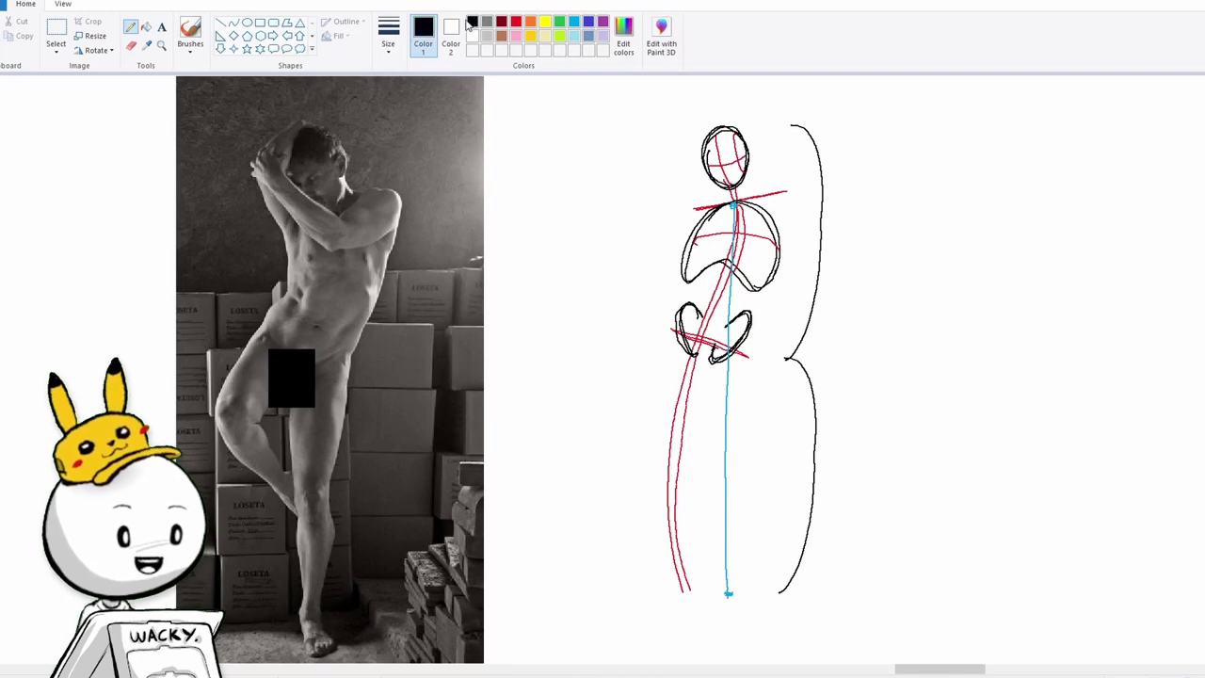
# Draw the standing leg's foot, knee and tapered thigh in black along the blue line, with red curved contours across the thigh.
pyautogui.moveTo(720, 567)
pyautogui.mouseDown()
pyautogui.moveTo(723, 592)
pyautogui.moveTo(744, 591)
pyautogui.moveTo(737, 563)
pyautogui.moveTo(710, 571)
pyautogui.moveTo(723, 574)
pyautogui.moveTo(717, 552)
pyautogui.moveTo(720, 569)
pyautogui.mouseUp()
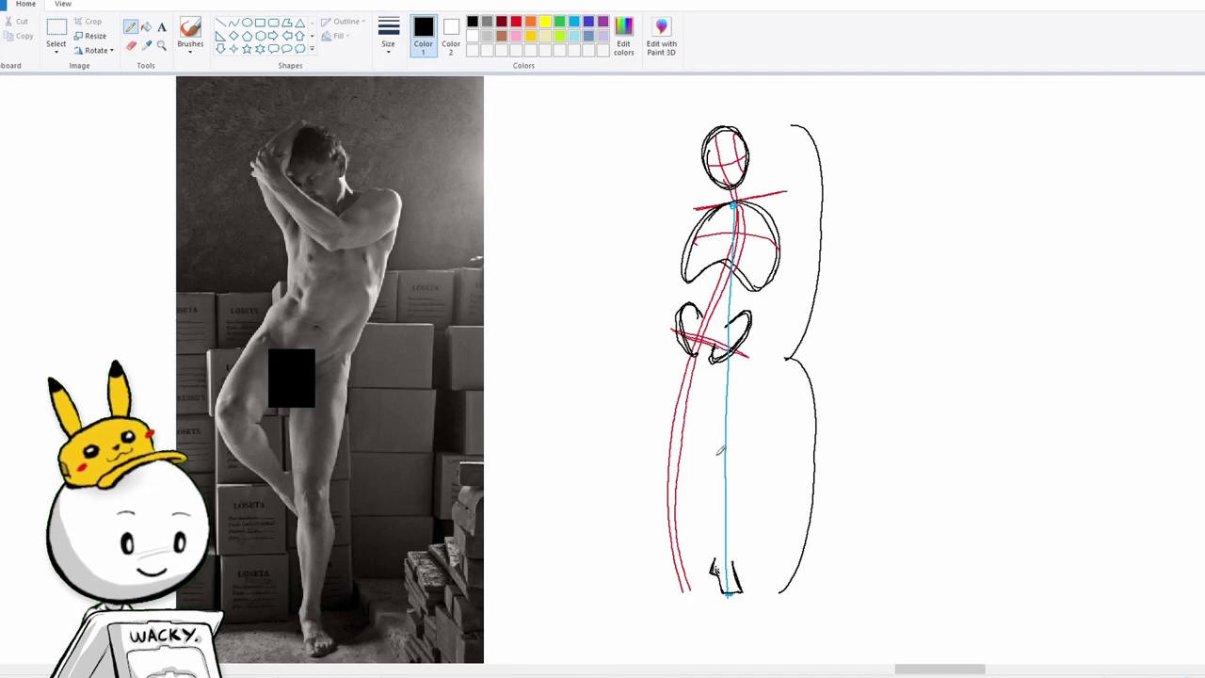
pyautogui.moveTo(723, 452)
pyautogui.mouseDown()
pyautogui.moveTo(734, 465)
pyautogui.moveTo(721, 476)
pyautogui.moveTo(740, 476)
pyautogui.mouseUp()
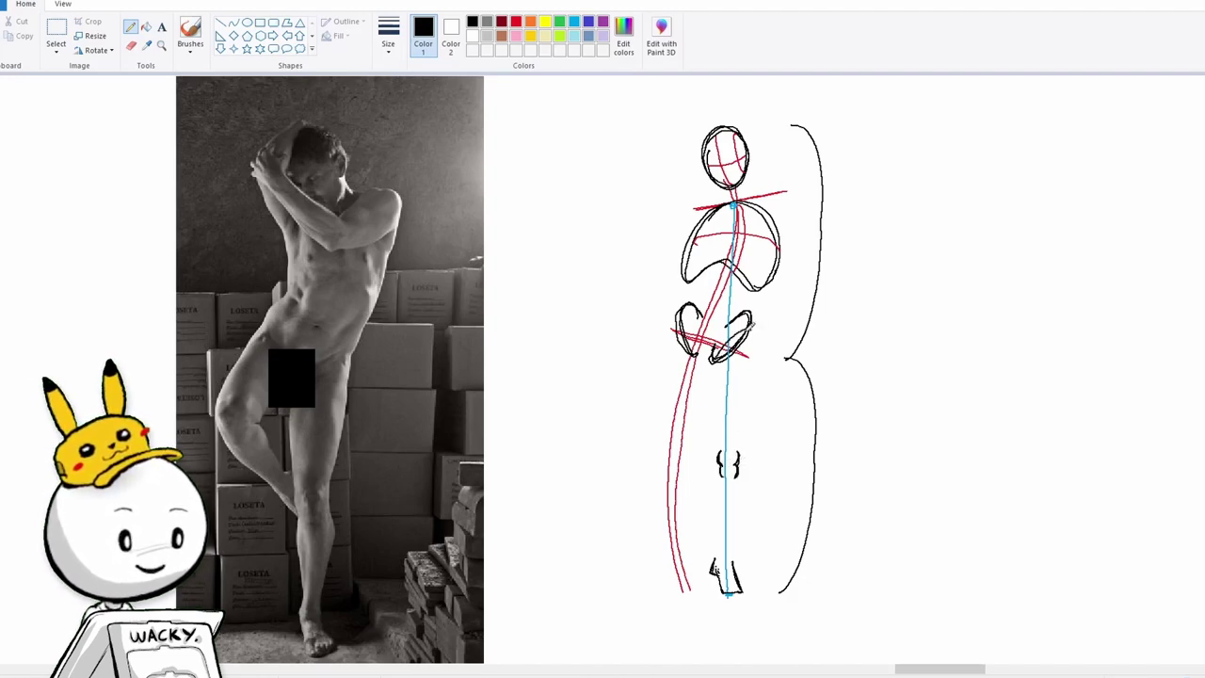
pyautogui.moveTo(711, 362); pyautogui.dragTo(719, 454)
pyautogui.moveTo(756, 330)
pyautogui.mouseDown()
pyautogui.moveTo(758, 391)
pyautogui.moveTo(760, 354)
pyautogui.mouseUp()
pyautogui.hotkey('ctrl', 'z')
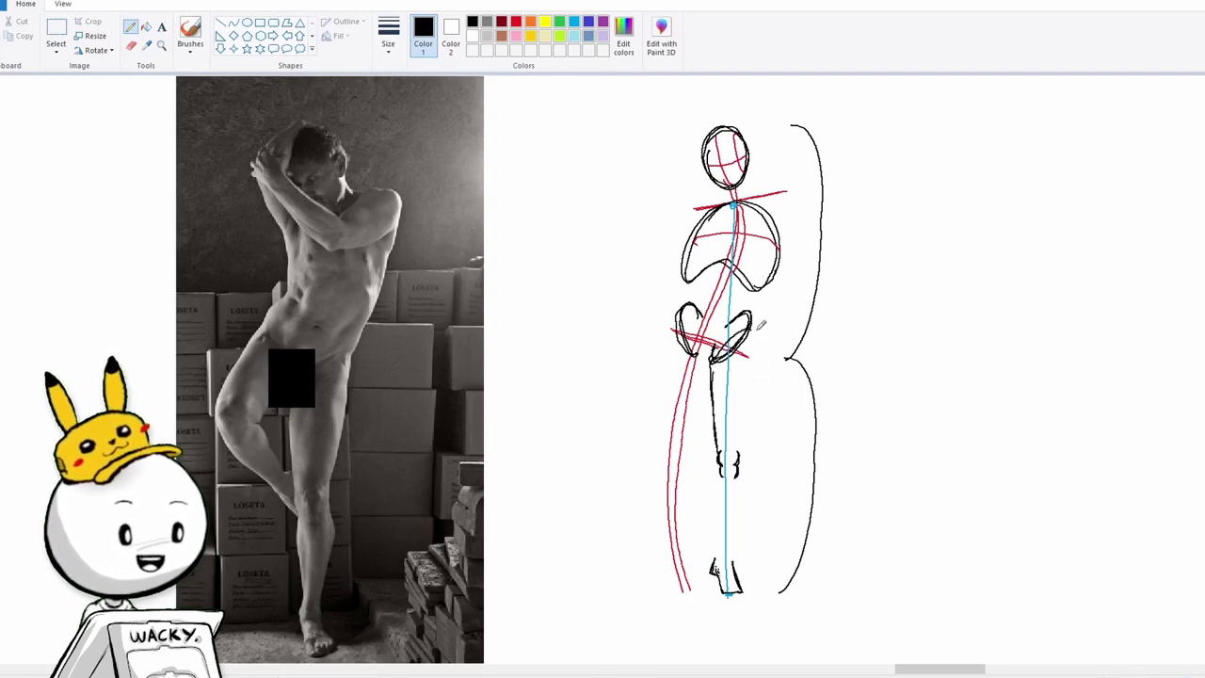
pyautogui.moveTo(758, 335); pyautogui.dragTo(746, 455)
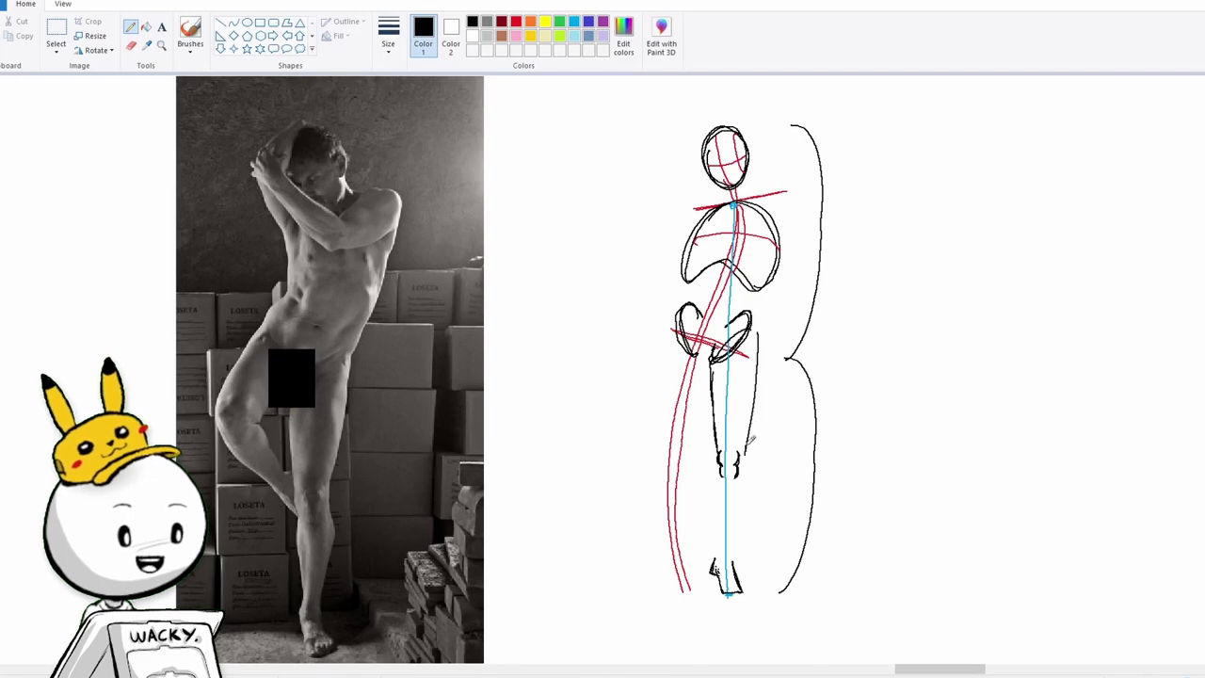
pyautogui.click(516, 20)
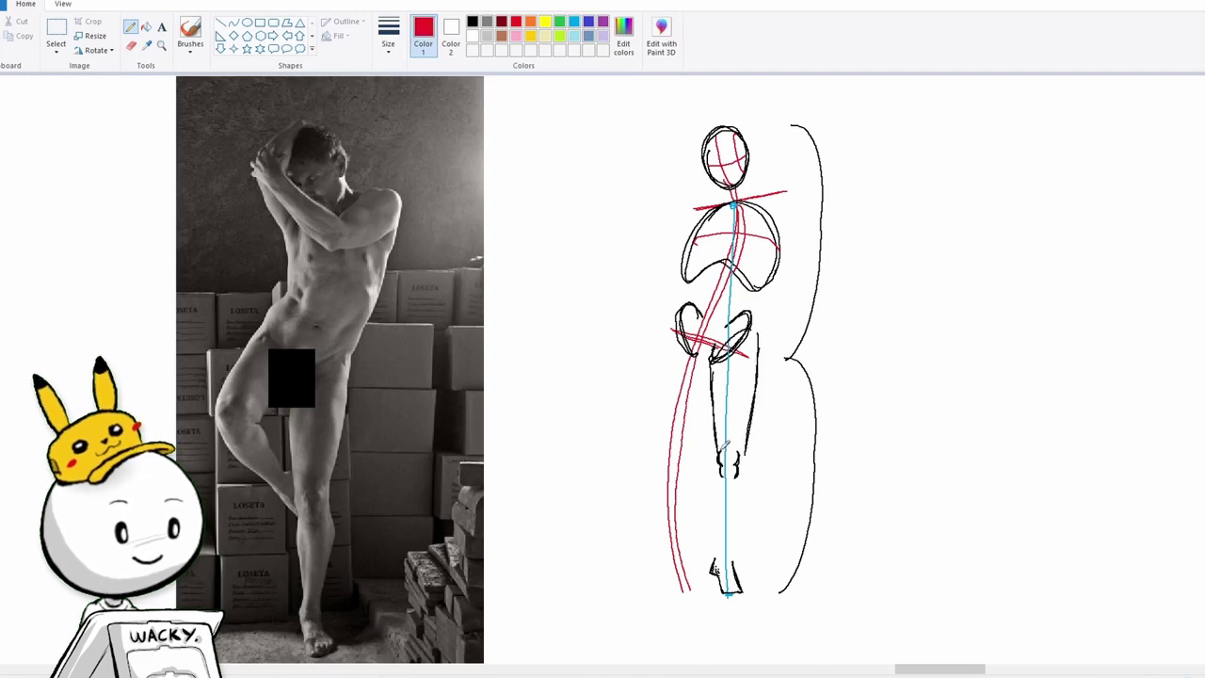
pyautogui.moveTo(721, 449)
pyautogui.mouseDown()
pyautogui.moveTo(740, 447)
pyautogui.moveTo(735, 414)
pyautogui.moveTo(746, 418)
pyautogui.moveTo(733, 375)
pyautogui.moveTo(757, 375)
pyautogui.mouseUp()
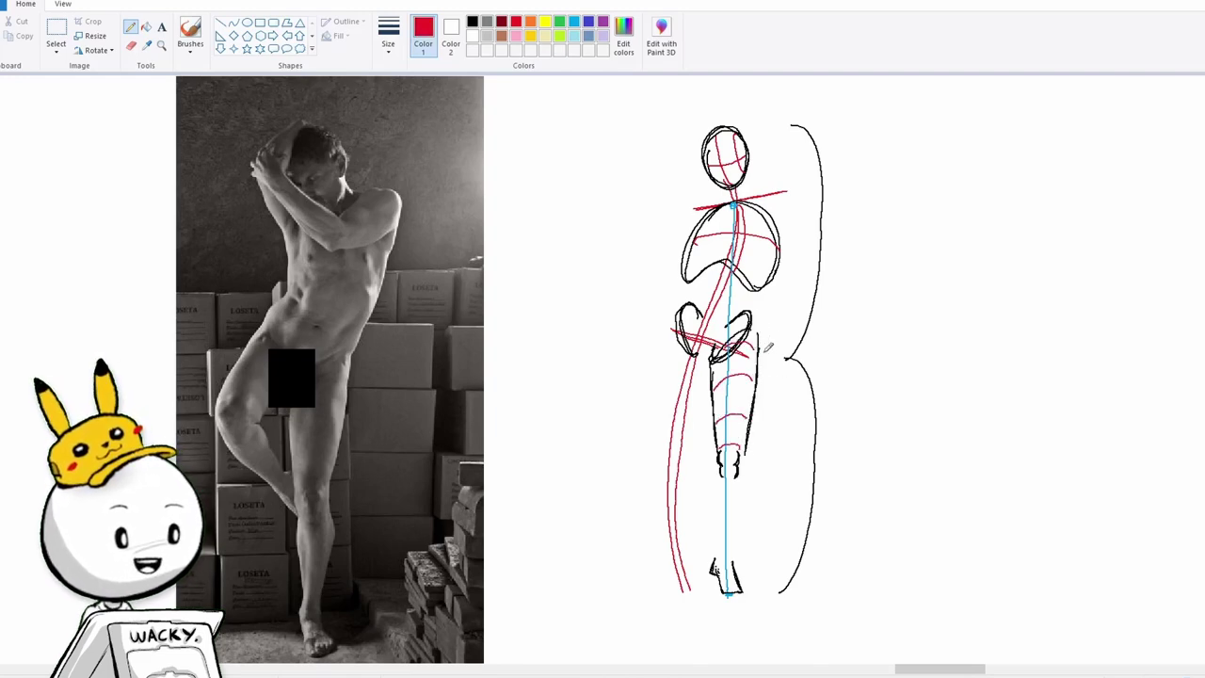
# Draw the standing leg's shin and calf outlines in black between knee and foot, and add red cross-contours.
pyautogui.click(472, 21)
pyautogui.moveTo(726, 471); pyautogui.dragTo(727, 569)
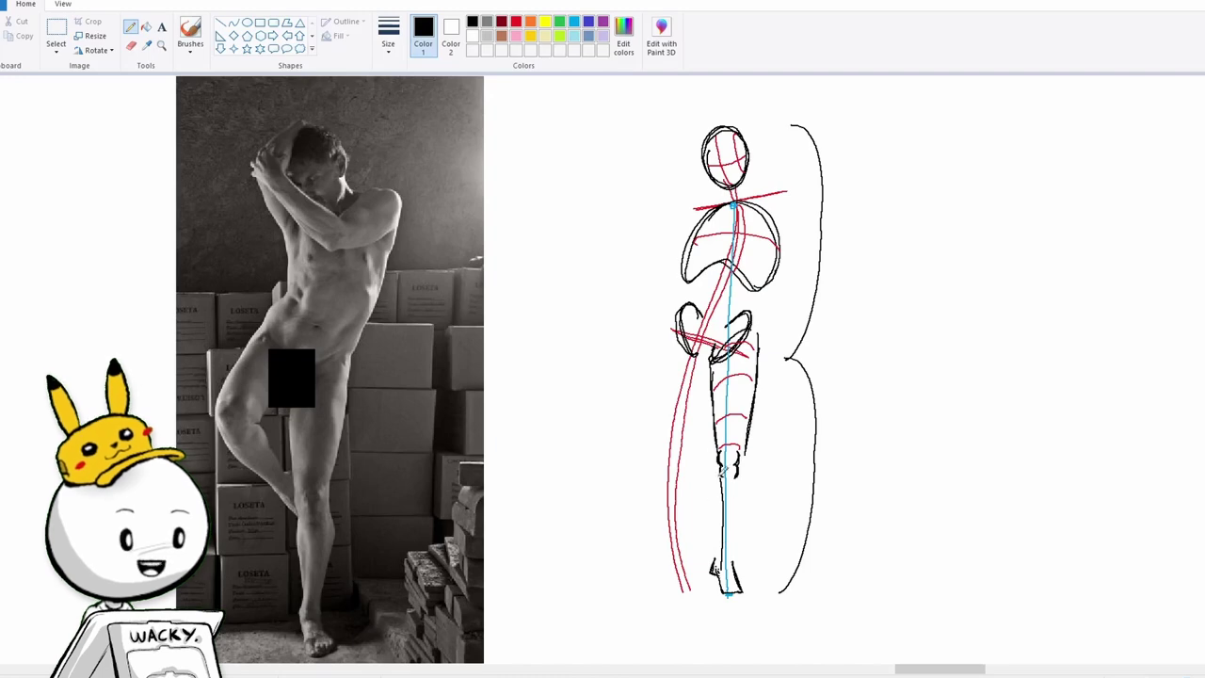
pyautogui.moveTo(723, 471)
pyautogui.mouseDown()
pyautogui.moveTo(710, 516)
pyautogui.moveTo(721, 546)
pyautogui.moveTo(709, 504)
pyautogui.moveTo(709, 522)
pyautogui.mouseUp()
pyautogui.moveTo(742, 469); pyautogui.dragTo(735, 561)
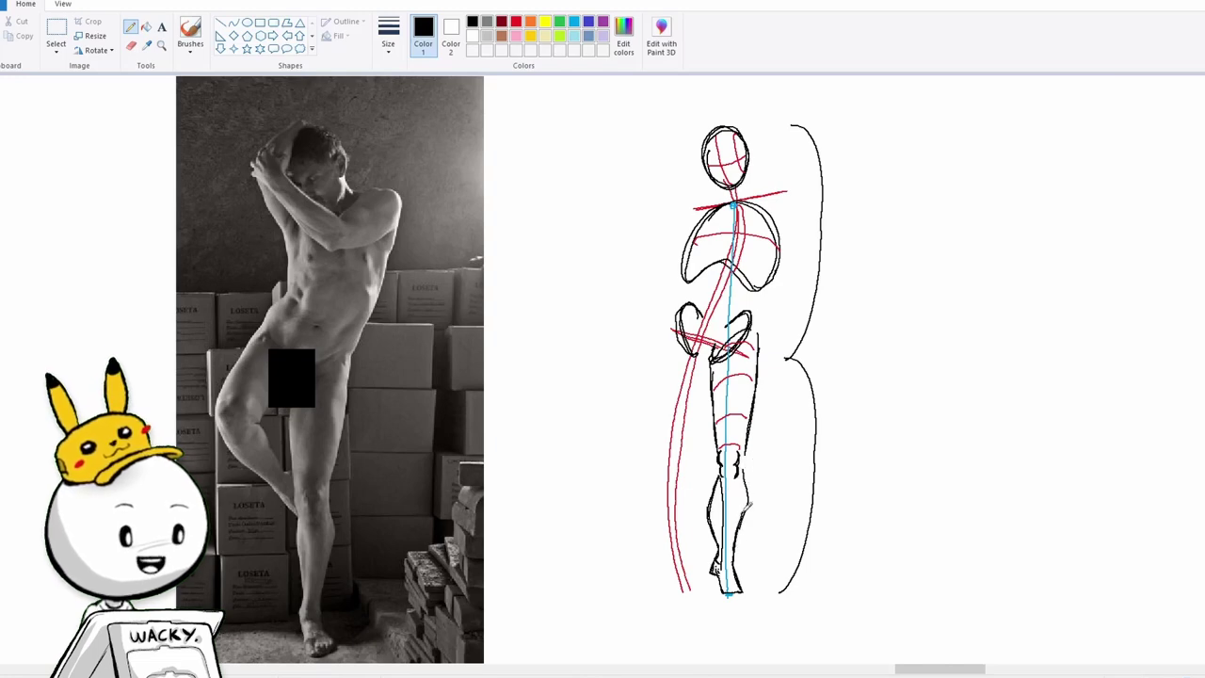
pyautogui.moveTo(746, 510); pyautogui.dragTo(742, 468)
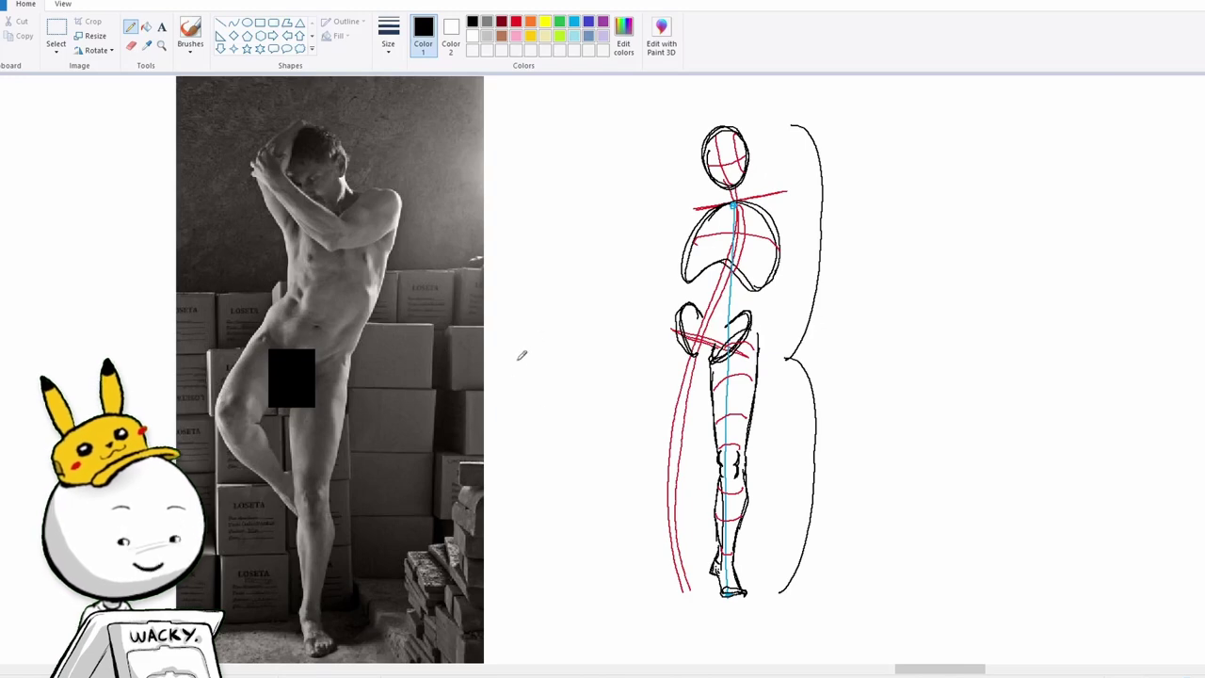
# Draw practice strokes beside the reference photo and a red arc around its bent knee, and undo them.
pyautogui.moveTo(521, 351); pyautogui.dragTo(509, 421)
pyautogui.moveTo(521, 352)
pyautogui.mouseDown()
pyautogui.moveTo(547, 350)
pyautogui.moveTo(556, 365)
pyautogui.moveTo(546, 412)
pyautogui.moveTo(511, 420)
pyautogui.moveTo(540, 422)
pyautogui.moveTo(514, 419)
pyautogui.mouseUp()
pyautogui.moveTo(563, 411)
pyautogui.mouseDown()
pyautogui.moveTo(582, 405)
pyautogui.moveTo(594, 423)
pyautogui.moveTo(578, 368)
pyautogui.mouseUp()
pyautogui.moveTo(597, 423)
pyautogui.mouseDown()
pyautogui.moveTo(609, 382)
pyautogui.moveTo(577, 384)
pyautogui.moveTo(606, 378)
pyautogui.moveTo(590, 373)
pyautogui.moveTo(561, 405)
pyautogui.mouseUp()
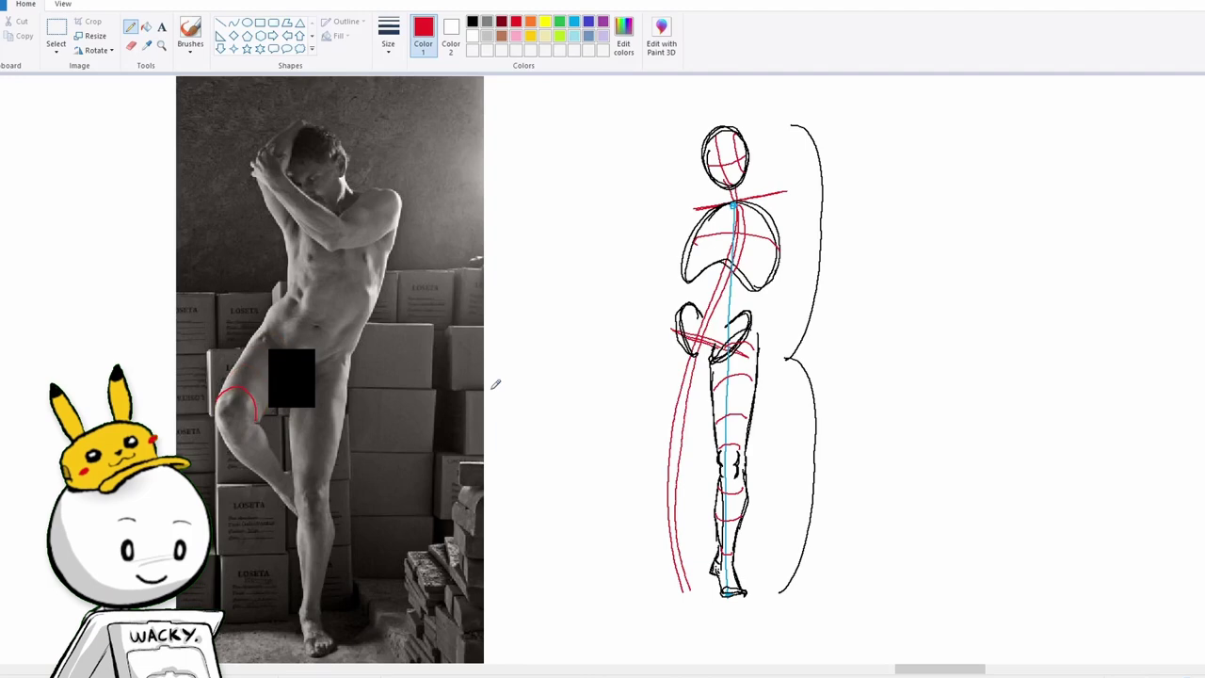
pyautogui.hotkey('ctrl', 'z')
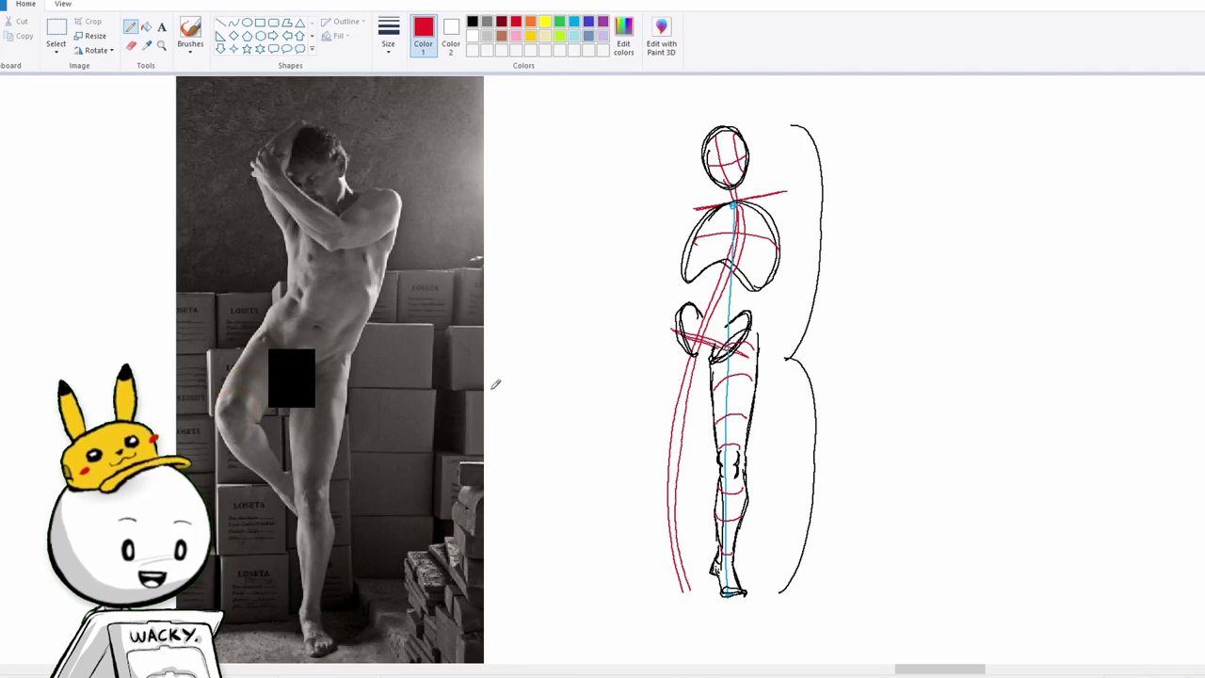
# Draw the bent leg's thigh as a black cylinder from the hip to a round knee end, with red curved cross-contours.
pyautogui.click(472, 22)
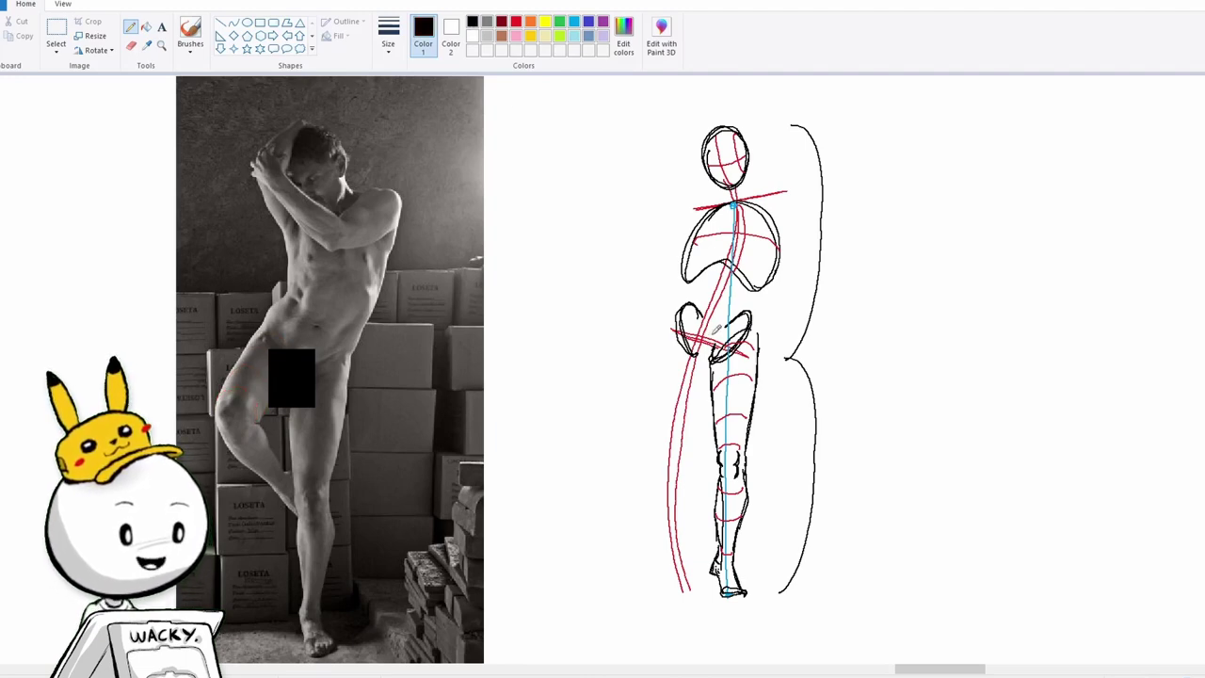
pyautogui.moveTo(672, 321); pyautogui.dragTo(704, 361)
pyautogui.moveTo(646, 389)
pyautogui.mouseDown()
pyautogui.moveTo(636, 409)
pyautogui.moveTo(642, 385)
pyautogui.moveTo(651, 418)
pyautogui.moveTo(674, 320)
pyautogui.moveTo(637, 398)
pyautogui.mouseUp()
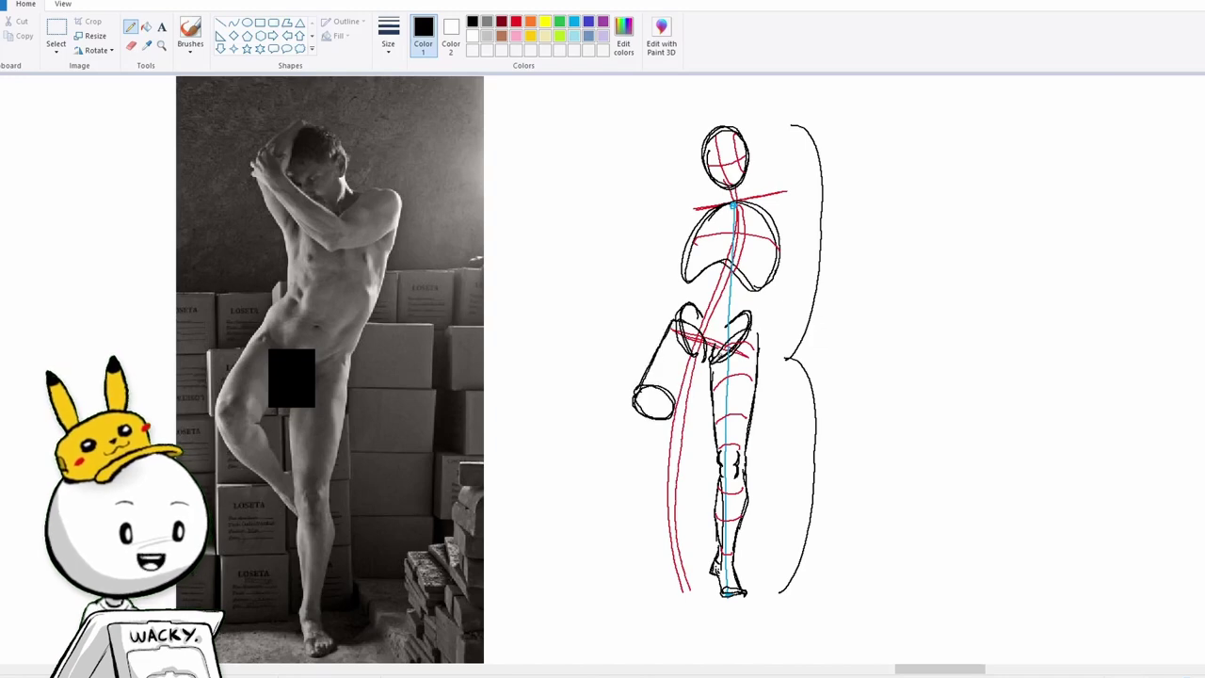
pyautogui.moveTo(708, 360)
pyautogui.mouseDown()
pyautogui.moveTo(672, 414)
pyautogui.moveTo(686, 392)
pyautogui.mouseUp()
pyautogui.click(516, 22)
pyautogui.moveTo(673, 331)
pyautogui.mouseDown()
pyautogui.moveTo(649, 383)
pyautogui.moveTo(680, 393)
pyautogui.mouseUp()
pyautogui.moveTo(656, 361)
pyautogui.mouseDown()
pyautogui.moveTo(694, 375)
pyautogui.moveTo(698, 359)
pyautogui.mouseUp()
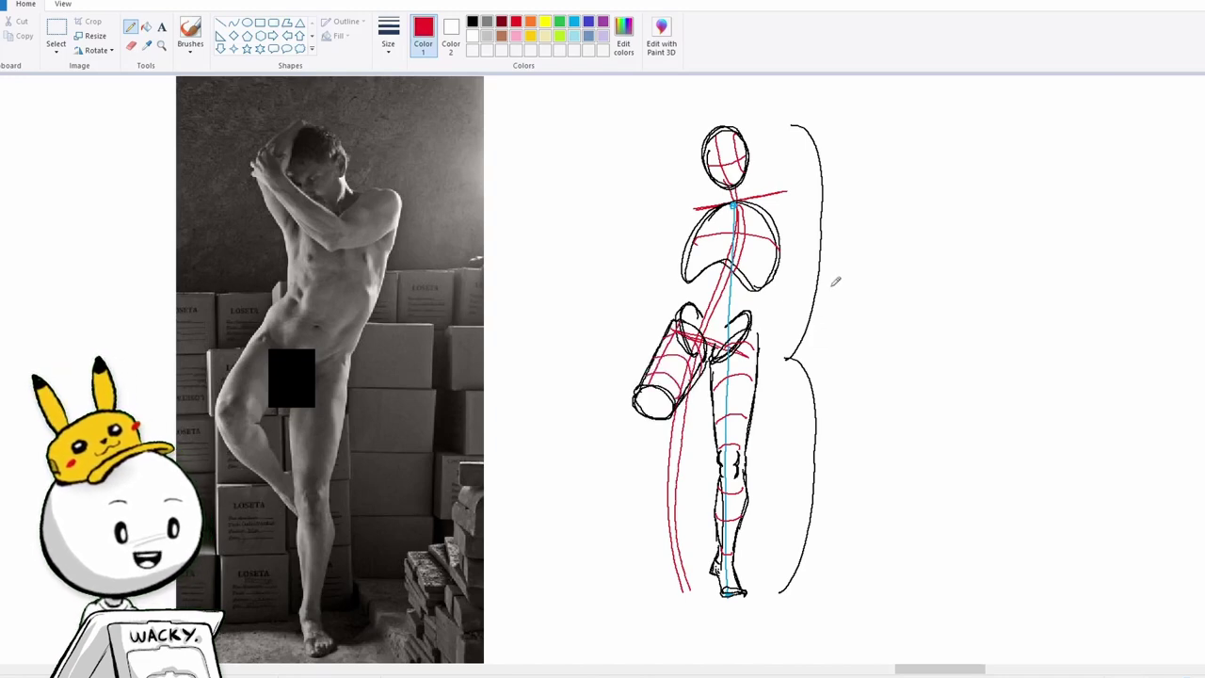
# Draw the bent leg's tapered lower leg in black from the knee toward the standing knee, with red cross-contours and a foot line.
pyautogui.click(471, 21)
pyautogui.moveTo(636, 400)
pyautogui.mouseDown()
pyautogui.moveTo(639, 421)
pyautogui.moveTo(662, 405)
pyautogui.moveTo(656, 422)
pyautogui.mouseUp()
pyautogui.moveTo(674, 413)
pyautogui.mouseDown()
pyautogui.moveTo(643, 427)
pyautogui.moveTo(701, 473)
pyautogui.mouseUp()
pyautogui.moveTo(676, 414); pyautogui.dragTo(706, 461)
pyautogui.moveTo(701, 472); pyautogui.dragTo(714, 463)
pyautogui.click(516, 21)
pyautogui.moveTo(659, 422)
pyautogui.mouseDown()
pyautogui.moveTo(701, 443)
pyautogui.moveTo(667, 431)
pyautogui.moveTo(716, 442)
pyautogui.moveTo(701, 481)
pyautogui.moveTo(705, 468)
pyautogui.moveTo(713, 507)
pyautogui.mouseUp()
pyautogui.click(471, 21)
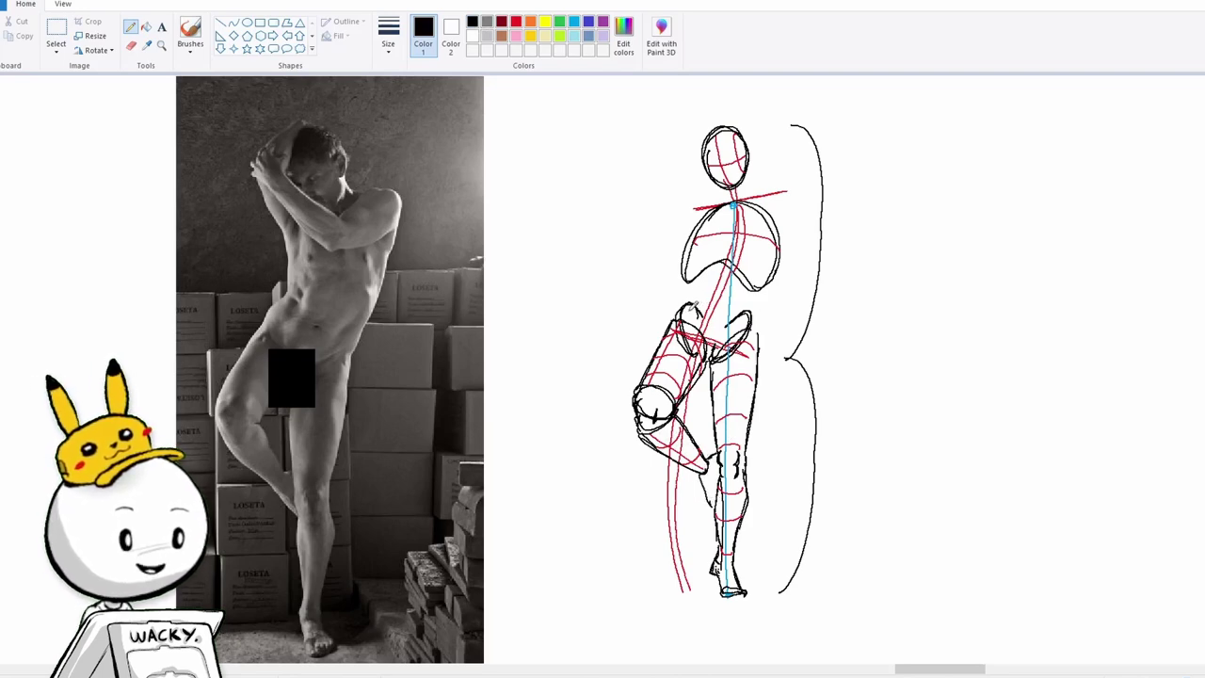
# Draw crossing red diagonals between the rib cage and hips, and fill the gap with a rounded black abdomen shape.
pyautogui.click(516, 21)
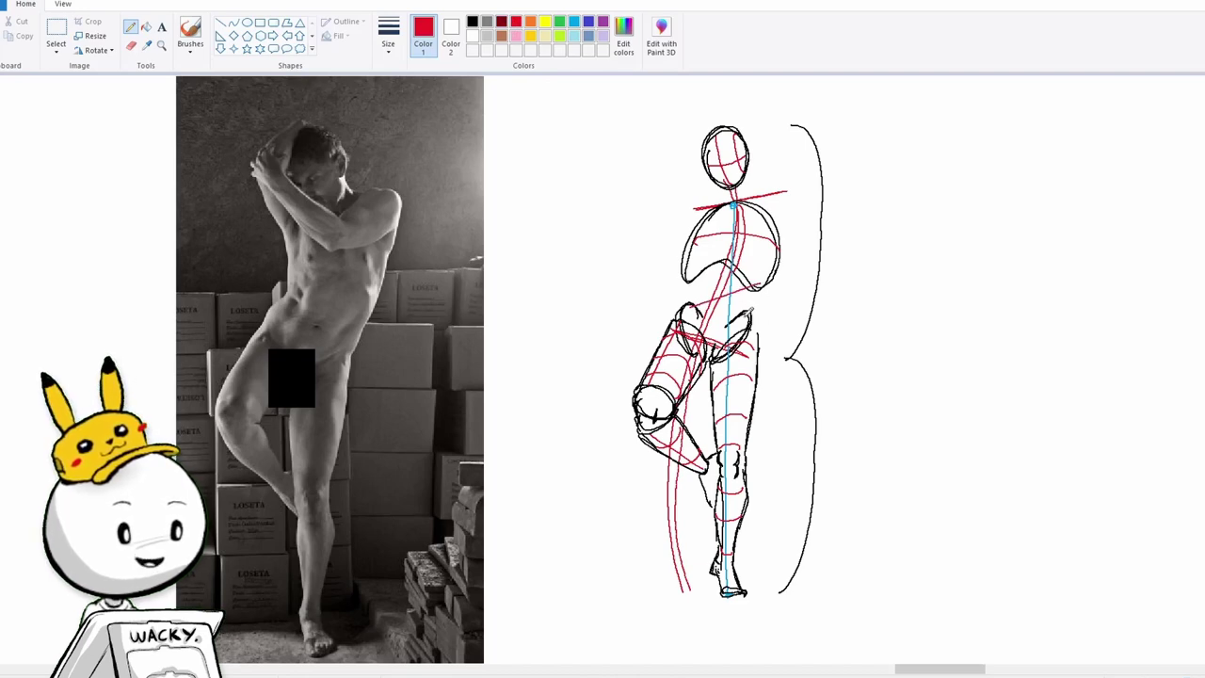
pyautogui.click(472, 21)
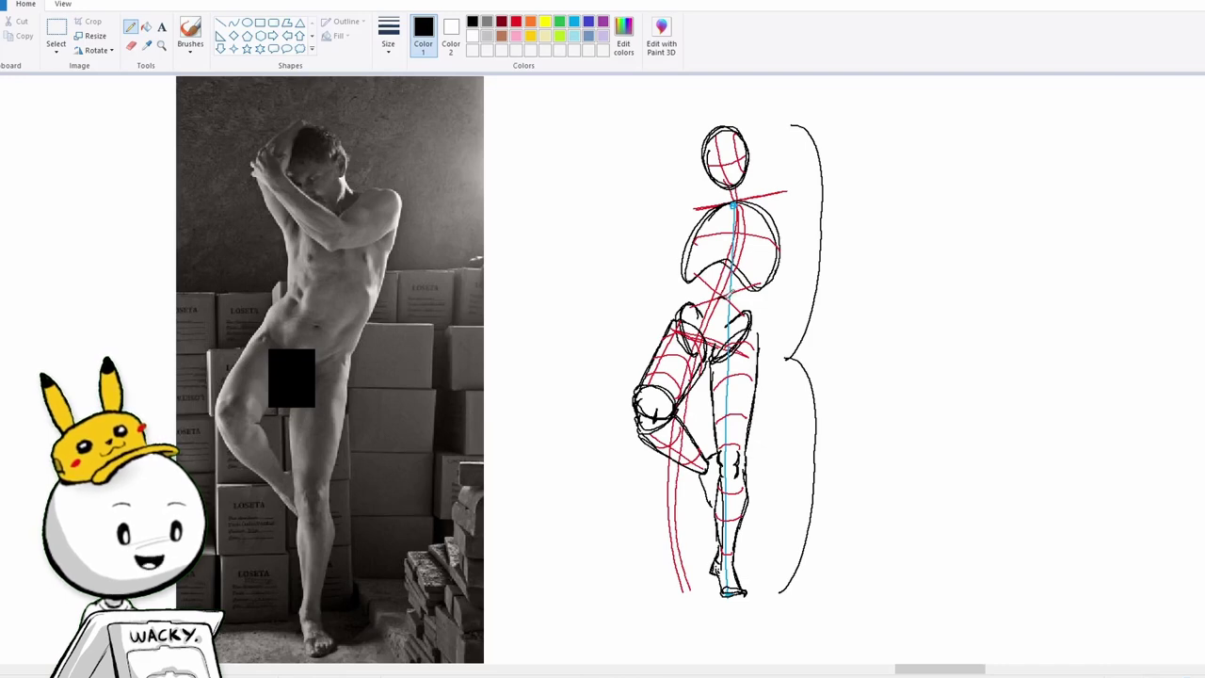
# Draw a smooth red curve beside the torso and label it "Stretch".
pyautogui.click(516, 20)
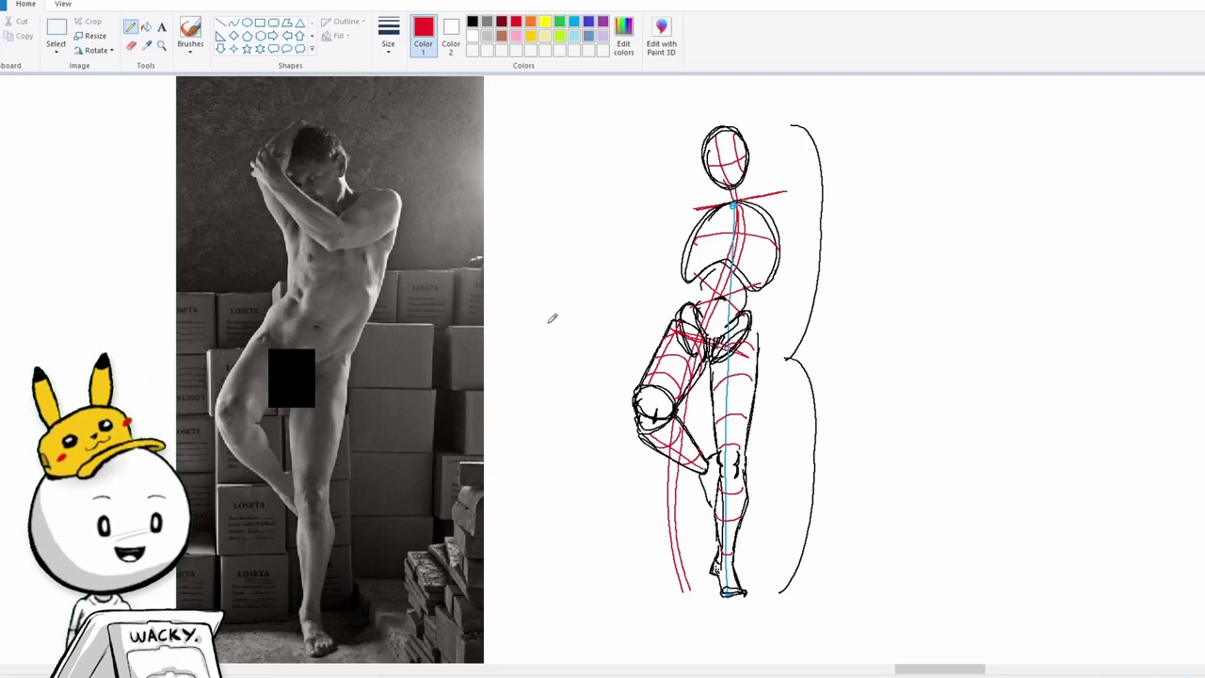
pyautogui.moveTo(623, 193)
pyautogui.mouseDown()
pyautogui.moveTo(602, 311)
pyautogui.moveTo(625, 214)
pyautogui.moveTo(619, 191)
pyautogui.moveTo(612, 297)
pyautogui.mouseUp()
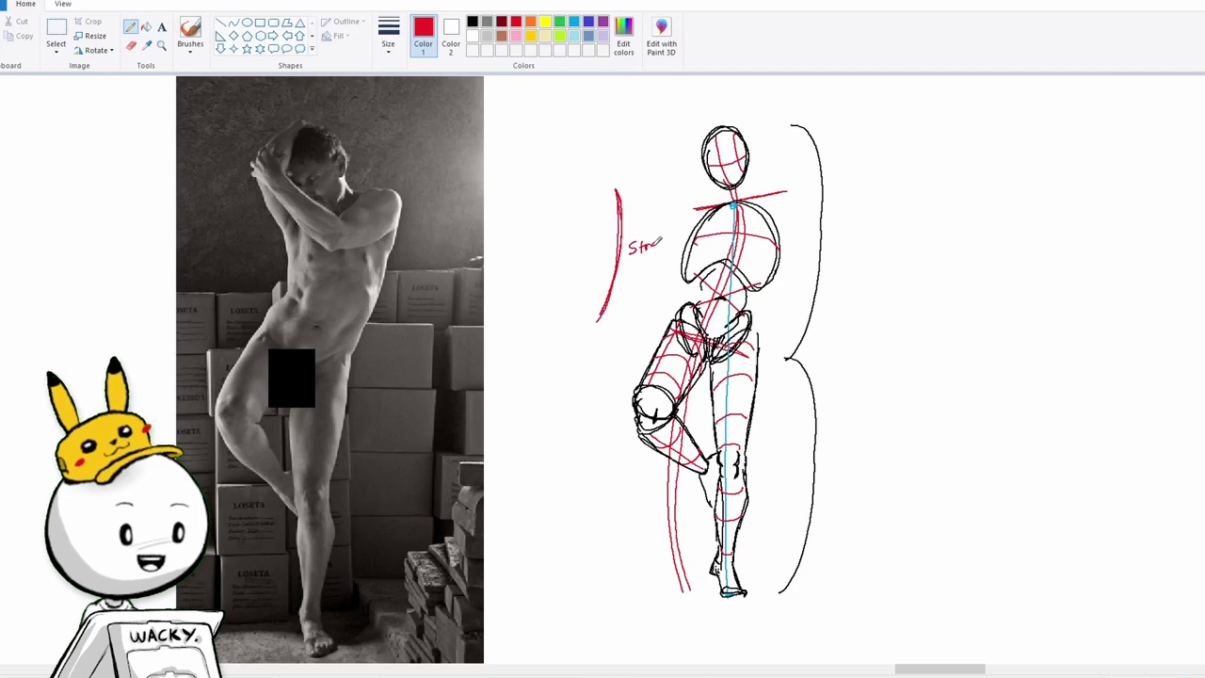
pyautogui.moveTo(650, 247); pyautogui.dragTo(656, 249)
pyautogui.moveTo(658, 237); pyautogui.dragTo(660, 251)
pyautogui.moveTo(666, 244); pyautogui.dragTo(673, 250)
# Draw a pinched red curve opposite the stretch curve and sketch compression marks beside it.
pyautogui.moveTo(555, 197)
pyautogui.mouseDown()
pyautogui.moveTo(568, 259)
pyautogui.moveTo(543, 307)
pyautogui.mouseUp()
pyautogui.moveTo(544, 307)
pyautogui.mouseDown()
pyautogui.moveTo(564, 252)
pyautogui.moveTo(557, 199)
pyautogui.mouseUp()
pyautogui.moveTo(557, 200)
pyautogui.mouseDown()
pyautogui.moveTo(563, 249)
pyautogui.moveTo(546, 296)
pyautogui.mouseUp()
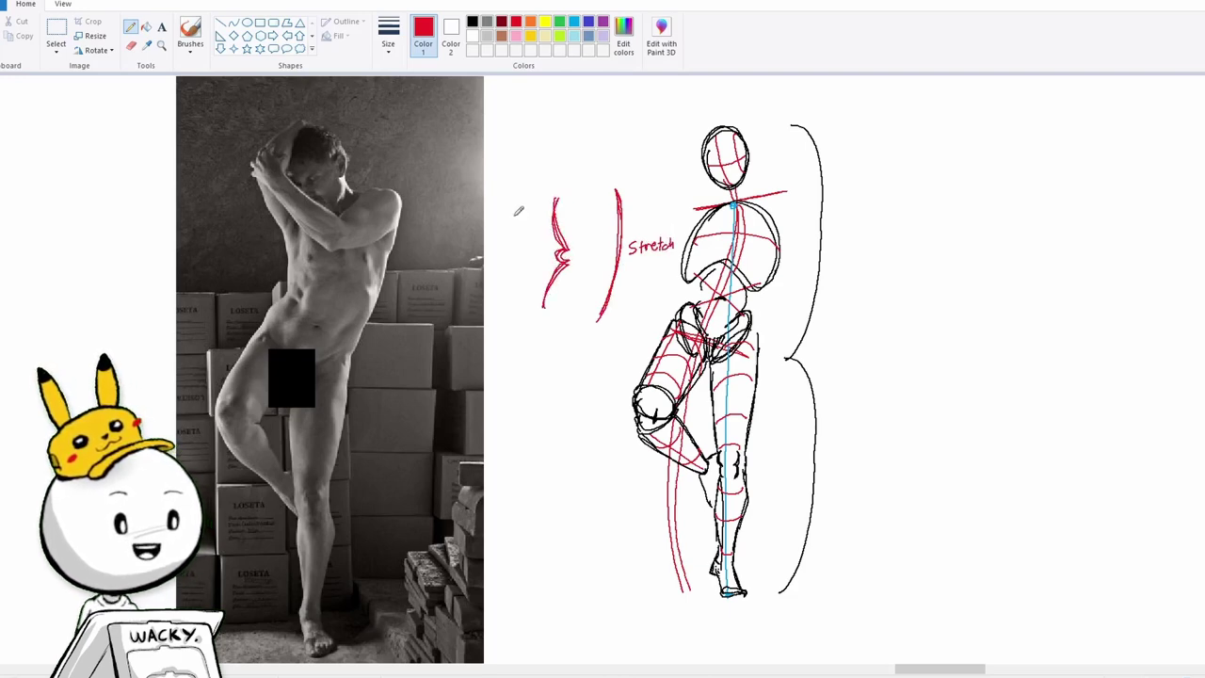
pyautogui.moveTo(539, 202); pyautogui.dragTo(541, 254)
pyautogui.moveTo(547, 244); pyautogui.dragTo(535, 253)
pyautogui.moveTo(530, 308)
pyautogui.mouseDown()
pyautogui.moveTo(545, 270)
pyautogui.moveTo(488, 264)
pyautogui.mouseUp()
pyautogui.moveTo(499, 259); pyautogui.dragTo(518, 263)
# Undo the red stretch and pinch curves together with their label and marks.
pyautogui.hotkey('ctrl', 'z')
pyautogui.hotkey('ctrl', 'z')
pyautogui.hotkey('ctrl', 'z')
pyautogui.hotkey('ctrl', 'z')
pyautogui.hotkey('ctrl', 'z')
pyautogui.hotkey('ctrl', 'z')
pyautogui.hotkey('ctrl', 'z')
pyautogui.hotkey('ctrl', 'z')
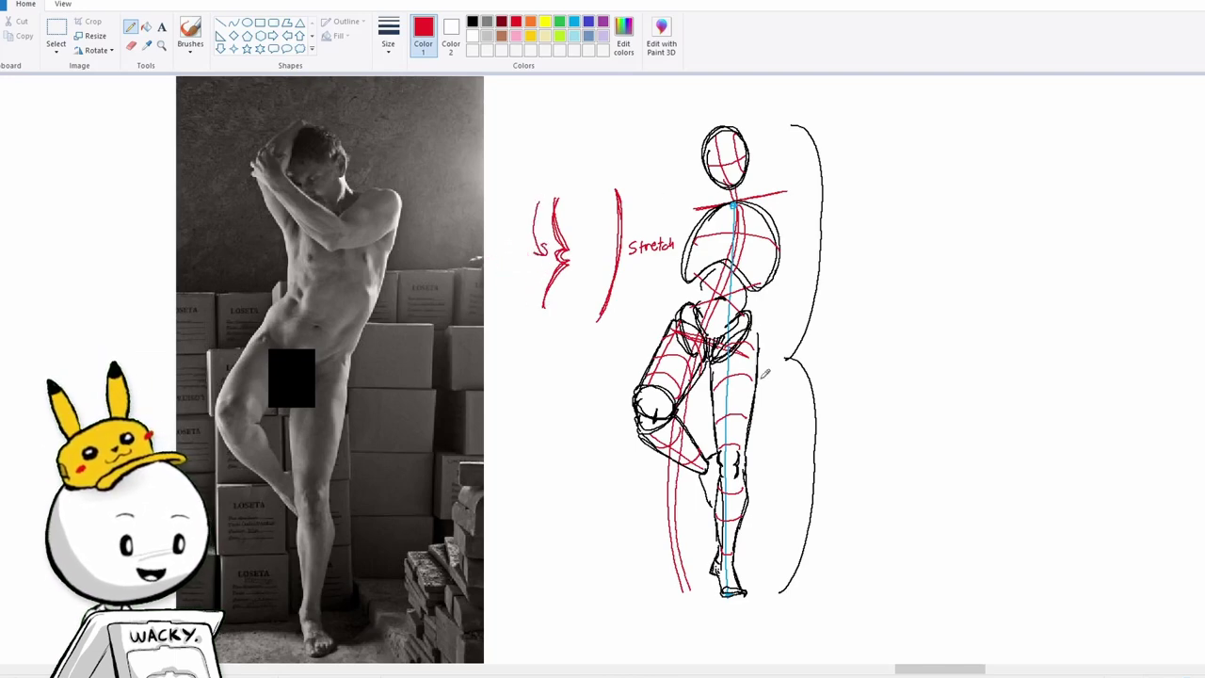
pyautogui.hotkey('ctrl', 'z')
pyautogui.hotkey('ctrl', 'z')
pyautogui.hotkey('ctrl', 'z')
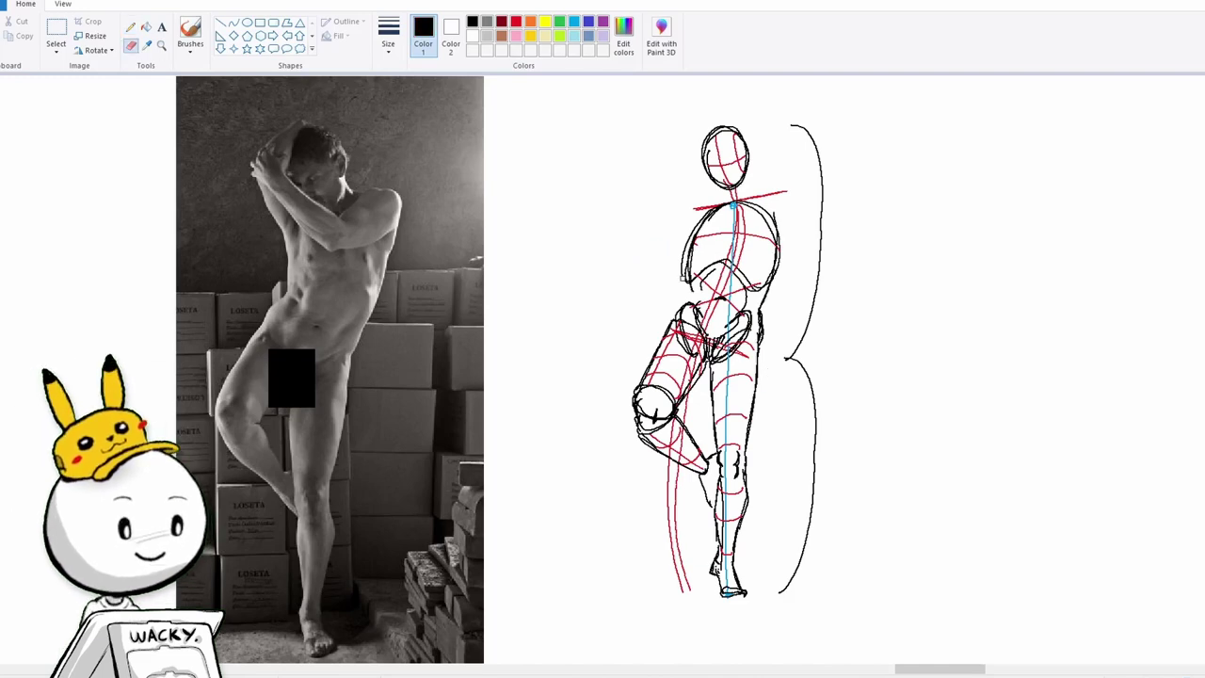
# Erase the rib cage's protruding edge on the bent-leg side, and outline the waist down to the hip in black.
pyautogui.moveTo(685, 281)
pyautogui.mouseDown()
pyautogui.moveTo(707, 213)
pyautogui.moveTo(694, 249)
pyautogui.mouseUp()
pyautogui.click(133, 29)
pyautogui.hotkey('ctrl', 'y')
pyautogui.hotkey('ctrl', 'y')
pyautogui.hotkey('ctrl', 'y')
pyautogui.hotkey('ctrl', 'y')
pyautogui.hotkey('ctrl', 'y')
pyautogui.hotkey('ctrl', 'y')
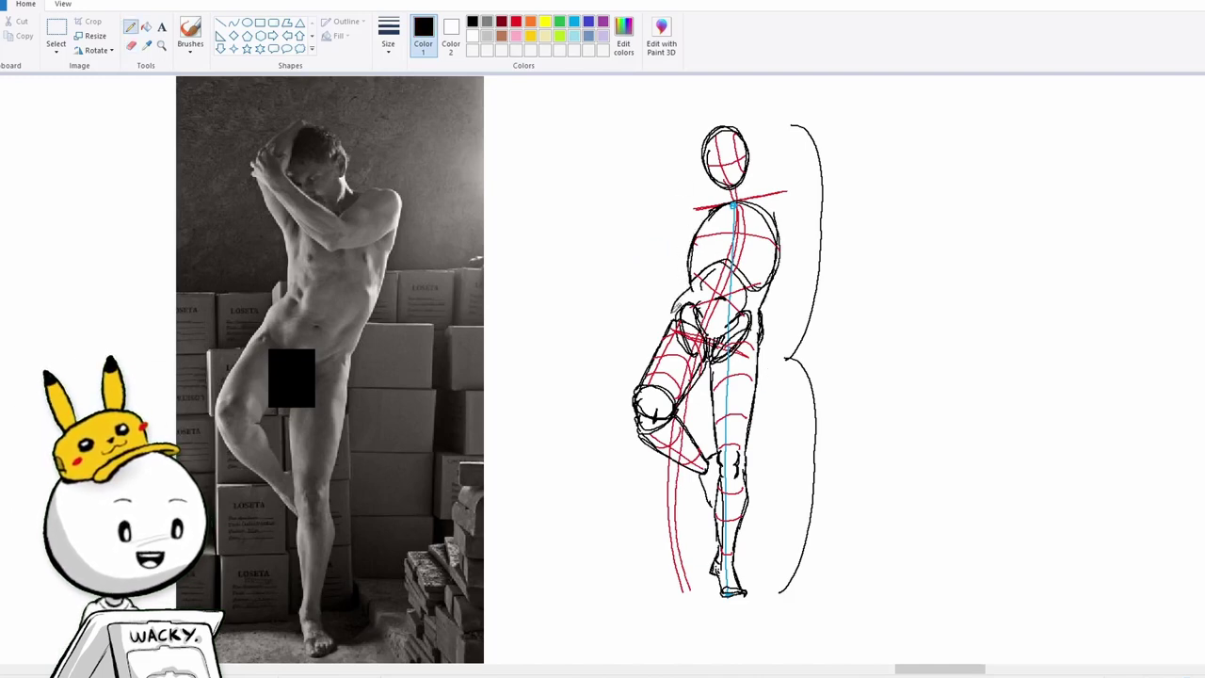
# Draw the collarbones, neck sides and trapezius slopes in red over the tilted shoulder line.
pyautogui.click(514, 22)
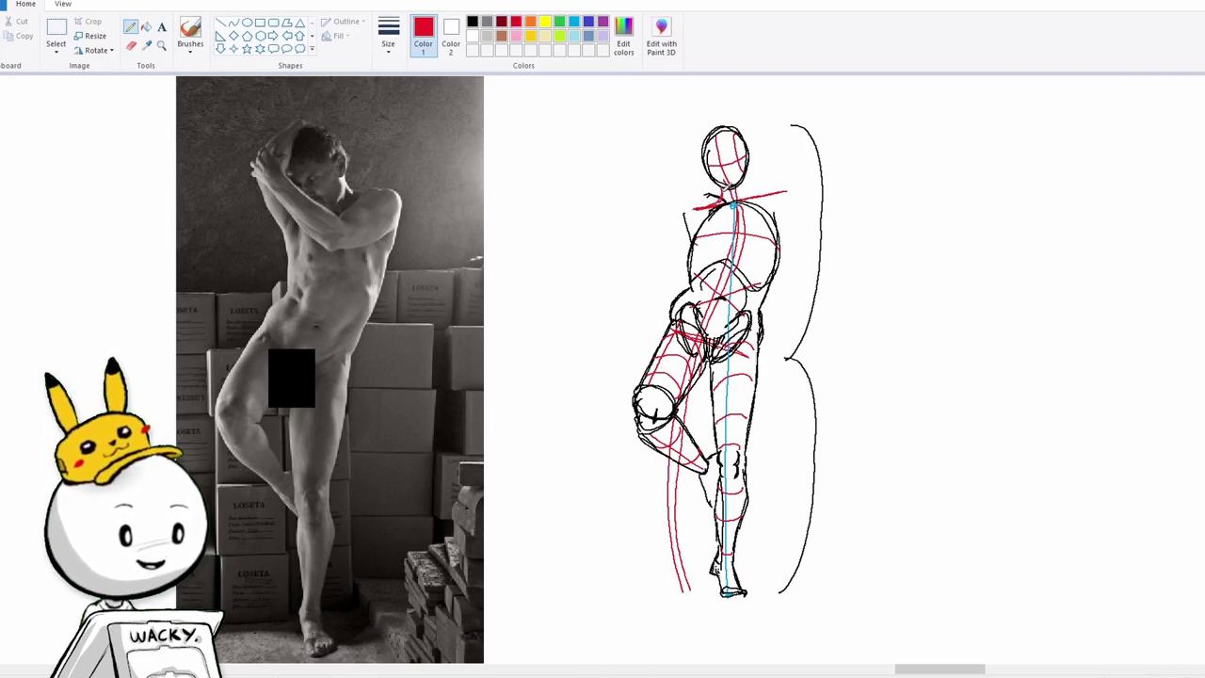
pyautogui.moveTo(695, 206); pyautogui.dragTo(782, 192)
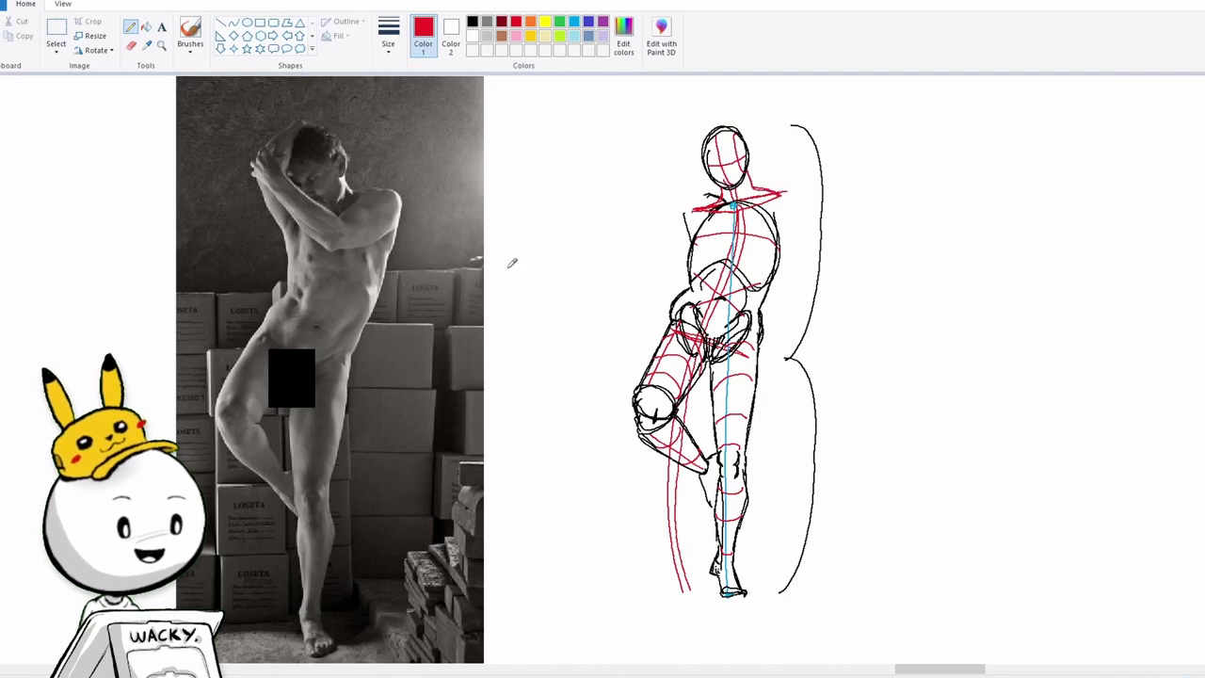
# Sketch red explanatory diagrams of the neck, trapezius and collarbones beside the figure, and undo them.
pyautogui.moveTo(554, 165)
pyautogui.mouseDown()
pyautogui.moveTo(549, 205)
pyautogui.moveTo(614, 213)
pyautogui.moveTo(584, 162)
pyautogui.moveTo(580, 186)
pyautogui.mouseUp()
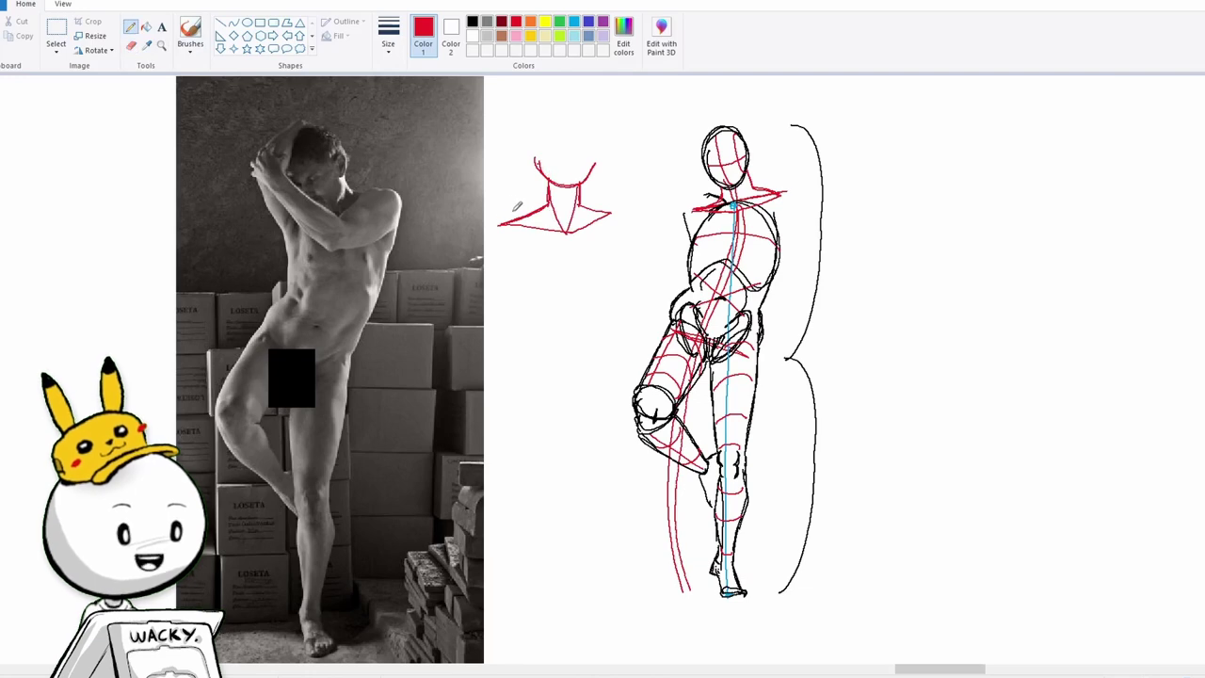
pyautogui.moveTo(501, 210)
pyautogui.mouseDown()
pyautogui.moveTo(539, 192)
pyautogui.moveTo(617, 199)
pyautogui.mouseUp()
pyautogui.moveTo(538, 278)
pyautogui.mouseDown()
pyautogui.moveTo(591, 279)
pyautogui.moveTo(588, 306)
pyautogui.mouseUp()
pyautogui.moveTo(540, 282)
pyautogui.mouseDown()
pyautogui.moveTo(542, 312)
pyautogui.moveTo(496, 329)
pyautogui.mouseUp()
pyautogui.moveTo(585, 298); pyautogui.dragTo(625, 327)
pyautogui.moveTo(500, 329)
pyautogui.mouseDown()
pyautogui.moveTo(567, 339)
pyautogui.moveTo(622, 324)
pyautogui.mouseUp()
pyautogui.moveTo(552, 286); pyautogui.dragTo(563, 312)
pyautogui.moveTo(563, 313)
pyautogui.mouseDown()
pyautogui.moveTo(586, 299)
pyautogui.moveTo(570, 337)
pyautogui.mouseUp()
pyautogui.moveTo(507, 313)
pyautogui.mouseDown()
pyautogui.moveTo(529, 296)
pyautogui.moveTo(623, 307)
pyautogui.mouseUp()
pyautogui.hotkey('ctrl', 'z')
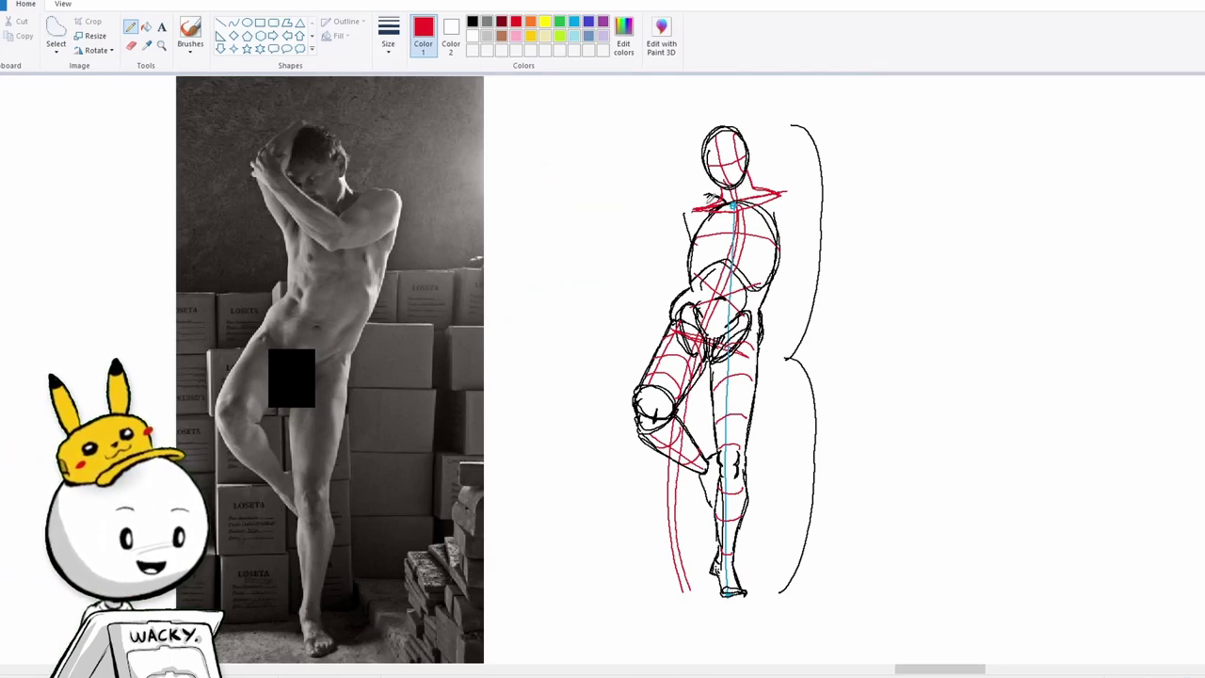
# Draw red shoulder joints at both collarbone ends, and build the raised upper arm as a black cylinder with red cross-contours.
pyautogui.moveTo(702, 206)
pyautogui.mouseDown()
pyautogui.moveTo(787, 209)
pyautogui.moveTo(776, 201)
pyautogui.mouseUp()
pyautogui.click(472, 21)
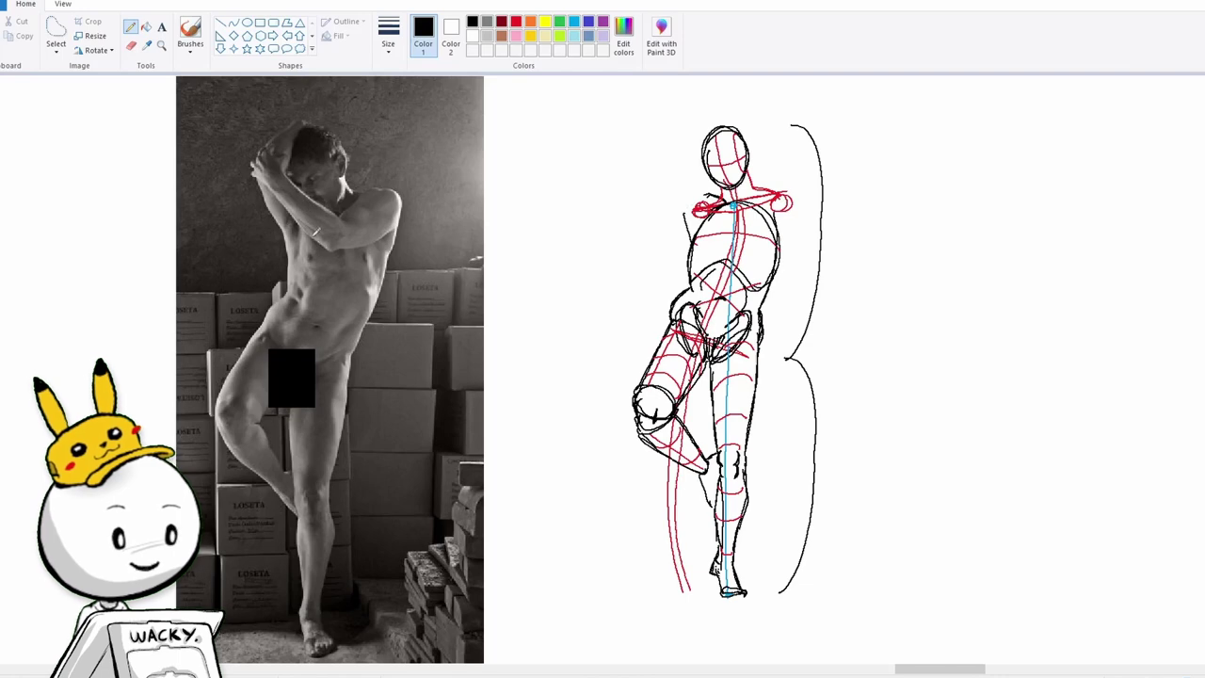
pyautogui.moveTo(704, 198); pyautogui.dragTo(693, 215)
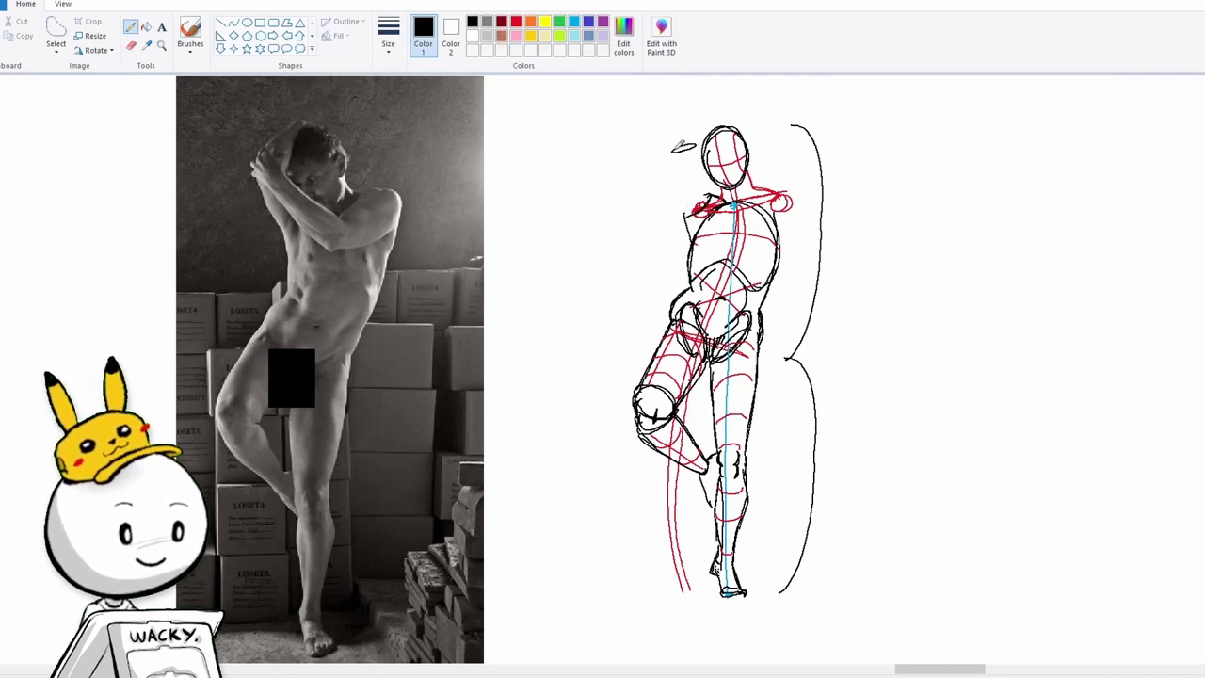
pyautogui.moveTo(674, 149); pyautogui.dragTo(680, 216)
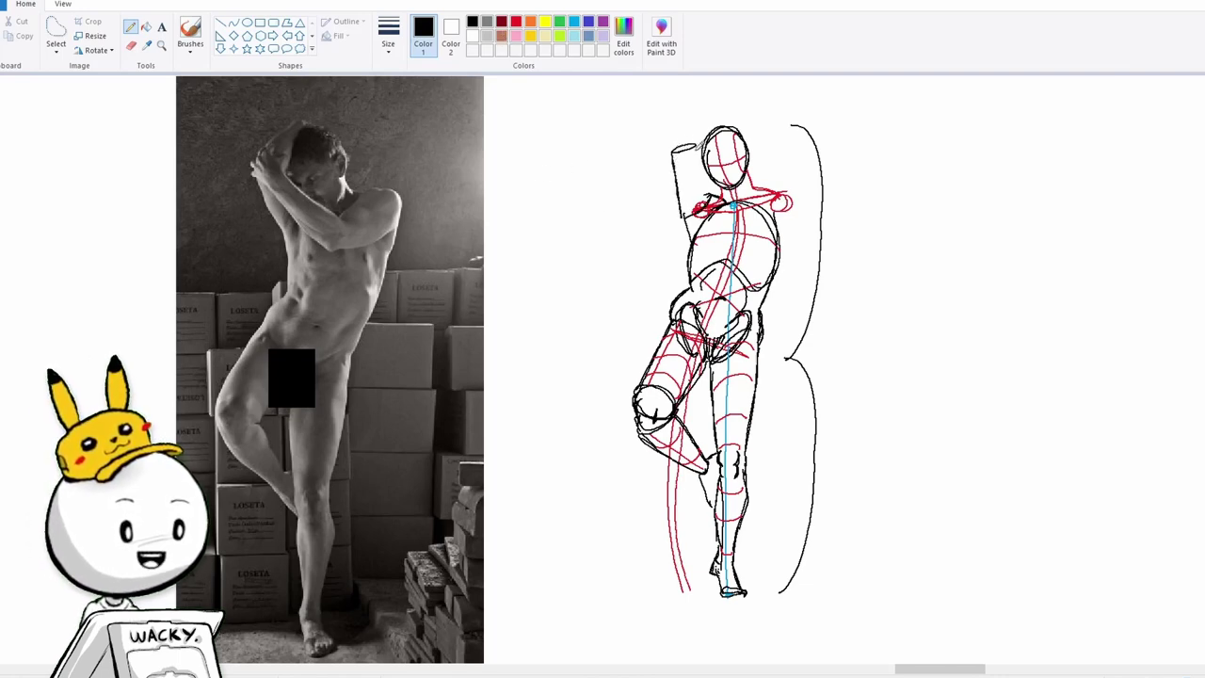
pyautogui.moveTo(695, 146)
pyautogui.mouseDown()
pyautogui.moveTo(708, 194)
pyautogui.moveTo(695, 147)
pyautogui.moveTo(688, 169)
pyautogui.moveTo(702, 194)
pyautogui.moveTo(688, 208)
pyautogui.moveTo(706, 204)
pyautogui.moveTo(704, 216)
pyautogui.mouseUp()
pyautogui.click(516, 20)
# Draw the raised arm's elbow, forearm and hand in black over the head, with red cross-contours on the forearm.
pyautogui.click(472, 20)
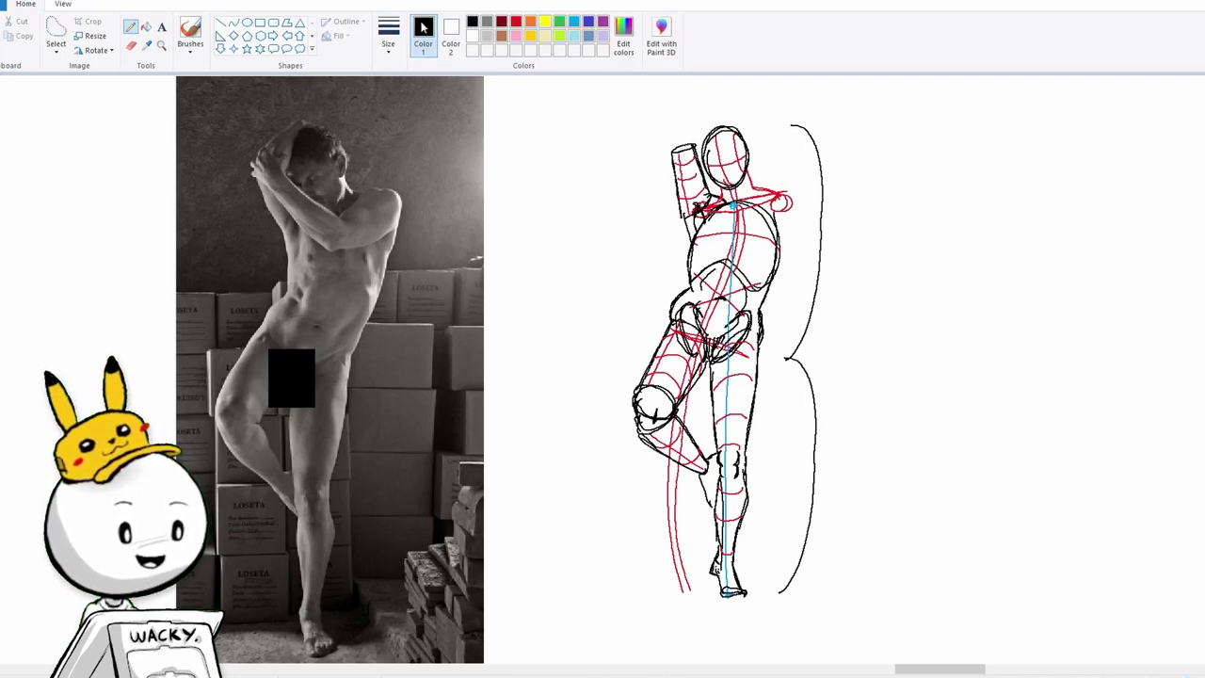
pyautogui.moveTo(682, 140)
pyautogui.mouseDown()
pyautogui.moveTo(690, 125)
pyautogui.moveTo(699, 153)
pyautogui.moveTo(738, 107)
pyautogui.moveTo(733, 121)
pyautogui.moveTo(723, 111)
pyautogui.moveTo(738, 121)
pyautogui.mouseUp()
pyautogui.click(516, 20)
pyautogui.click(472, 21)
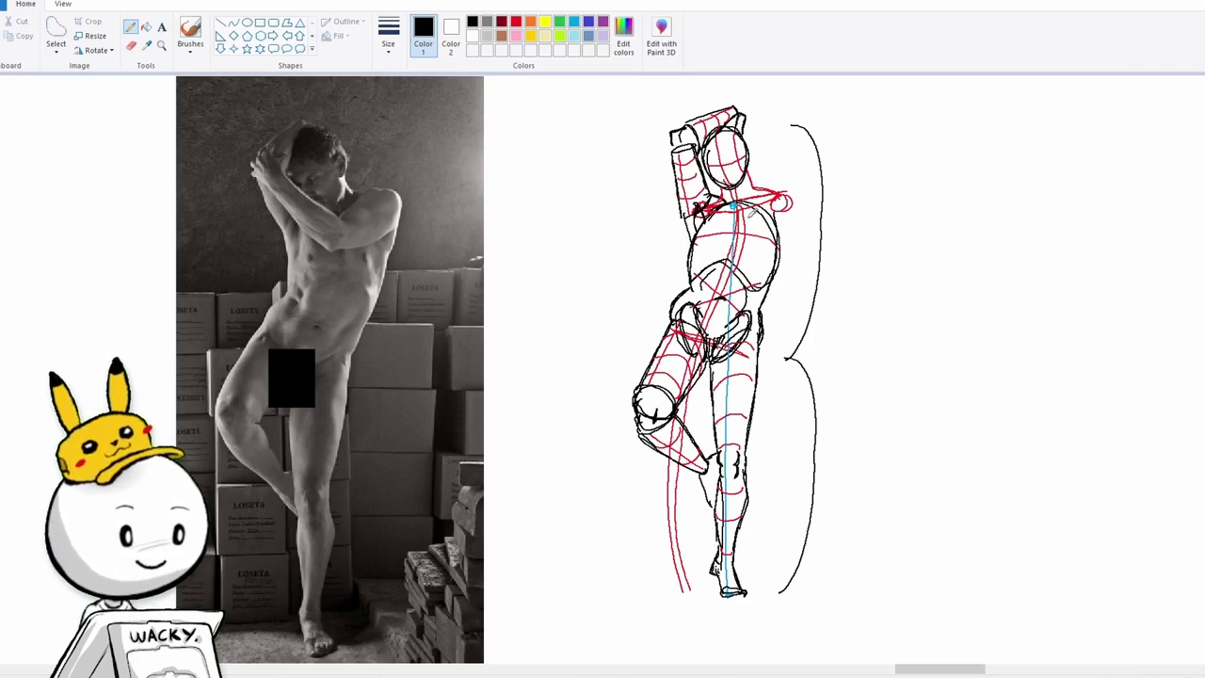
# Draw a red cylinder with cross-contours over the front upper arm on the reference photo, and undo it.
pyautogui.click(516, 21)
pyautogui.moveTo(390, 191)
pyautogui.mouseDown()
pyautogui.moveTo(396, 226)
pyautogui.moveTo(385, 187)
pyautogui.moveTo(392, 226)
pyautogui.moveTo(347, 246)
pyautogui.moveTo(345, 230)
pyautogui.moveTo(343, 247)
pyautogui.moveTo(366, 202)
pyautogui.moveTo(375, 237)
pyautogui.mouseUp()
pyautogui.moveTo(382, 206); pyautogui.dragTo(392, 220)
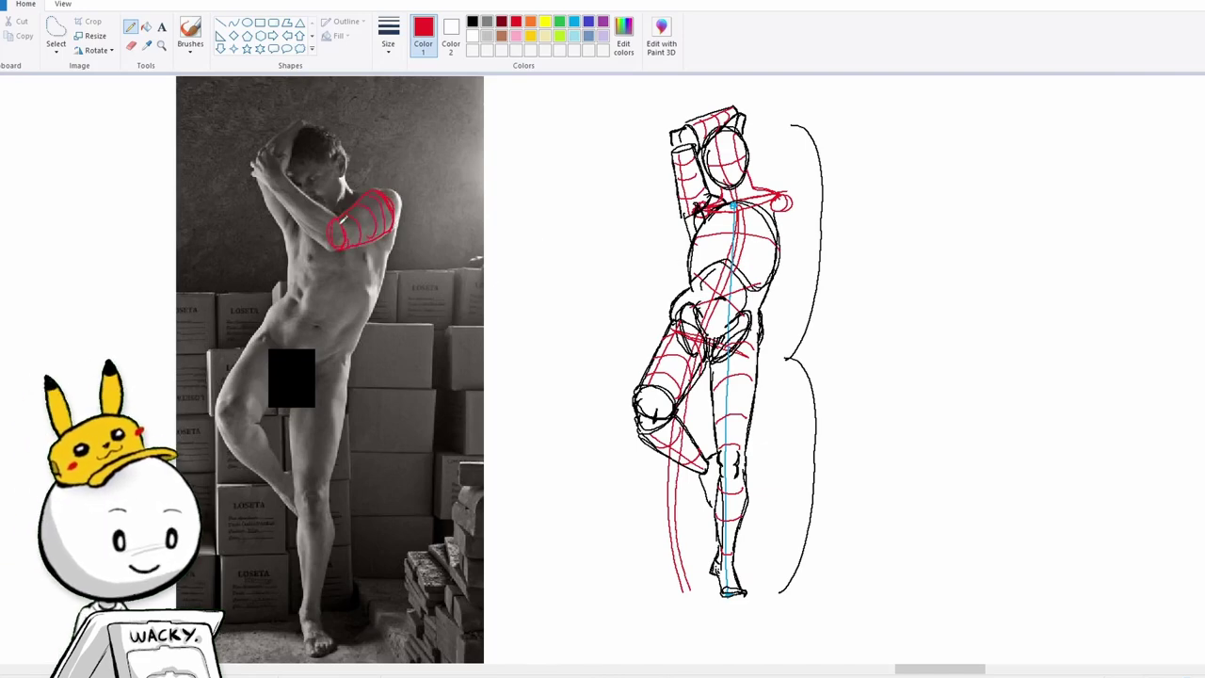
pyautogui.hotkey('ctrl', 'z')
pyautogui.hotkey('ctrl', 'z')
pyautogui.hotkey('ctrl', 'z')
pyautogui.hotkey('ctrl', 'z')
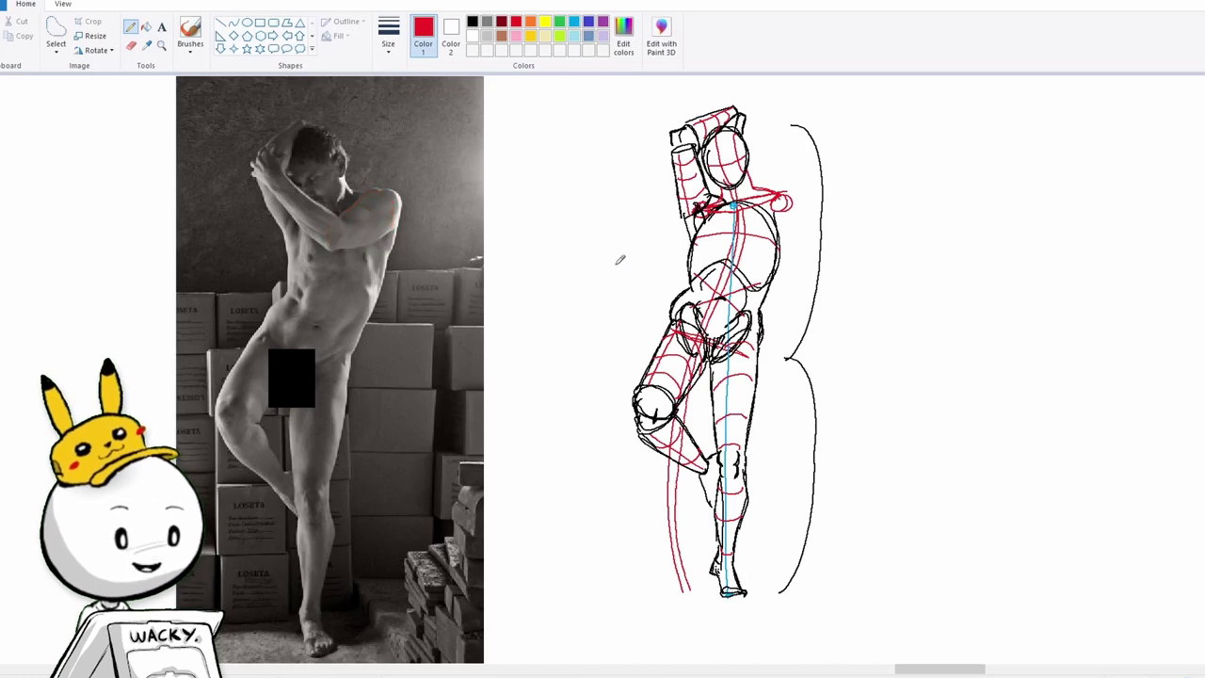
# Build the front arm across the chest from black upper-arm and forearm cylinders, add red cross-contours, and mark the elbow in black.
pyautogui.click(474, 22)
pyautogui.moveTo(761, 193)
pyautogui.mouseDown()
pyautogui.moveTo(778, 194)
pyautogui.moveTo(783, 222)
pyautogui.moveTo(759, 204)
pyautogui.moveTo(783, 225)
pyautogui.moveTo(740, 236)
pyautogui.mouseUp()
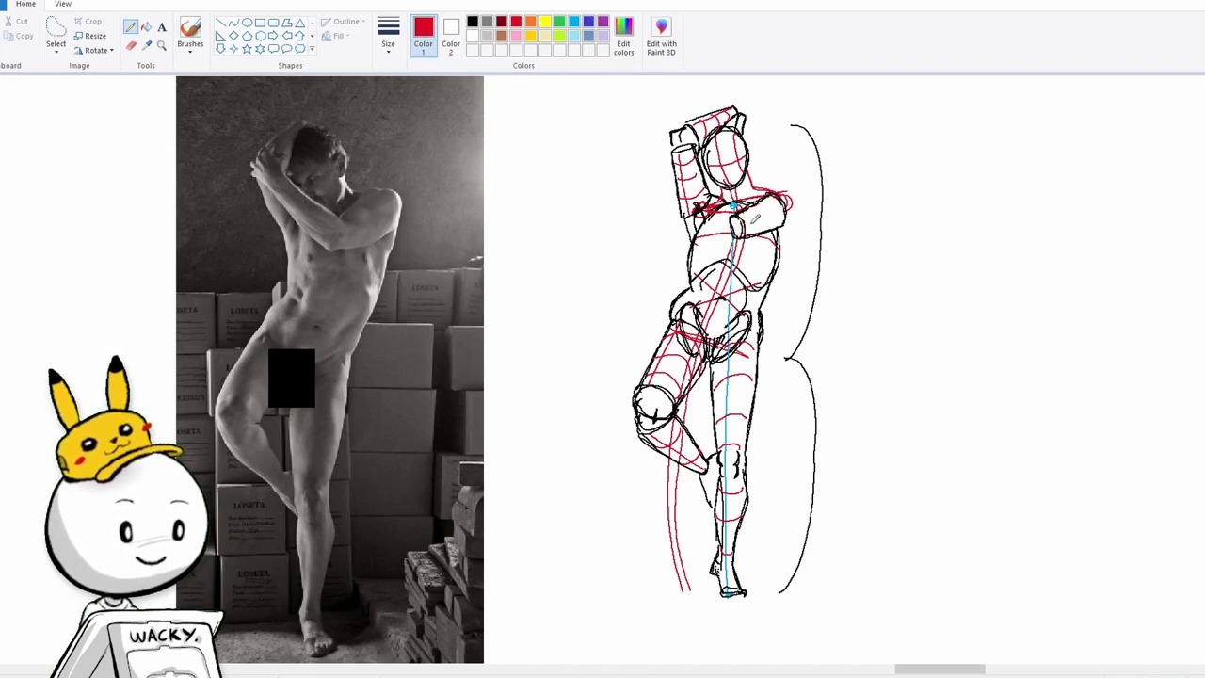
pyautogui.click(473, 21)
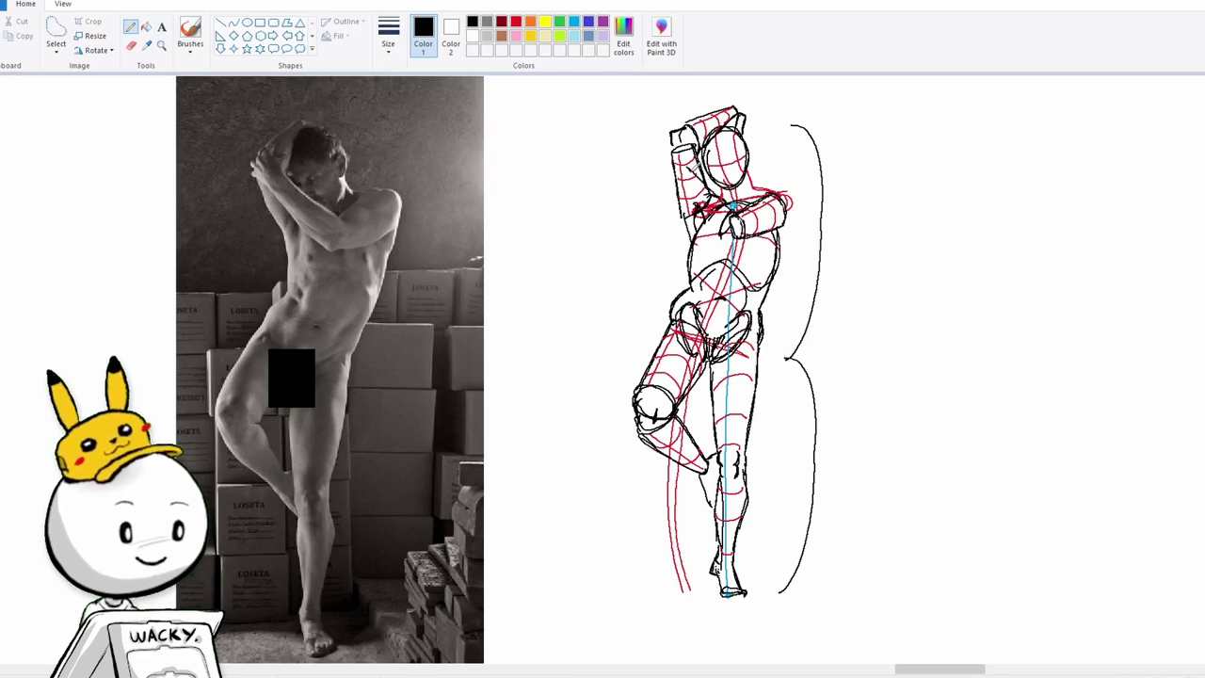
pyautogui.click(130, 30)
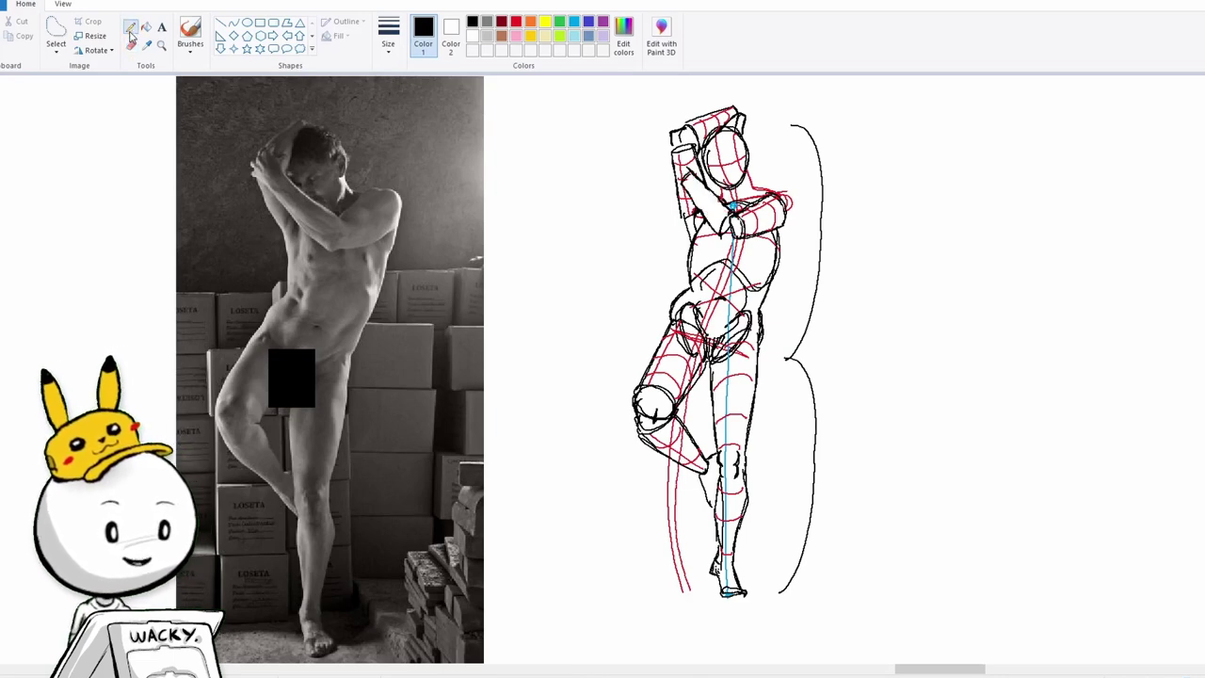
pyautogui.click(516, 23)
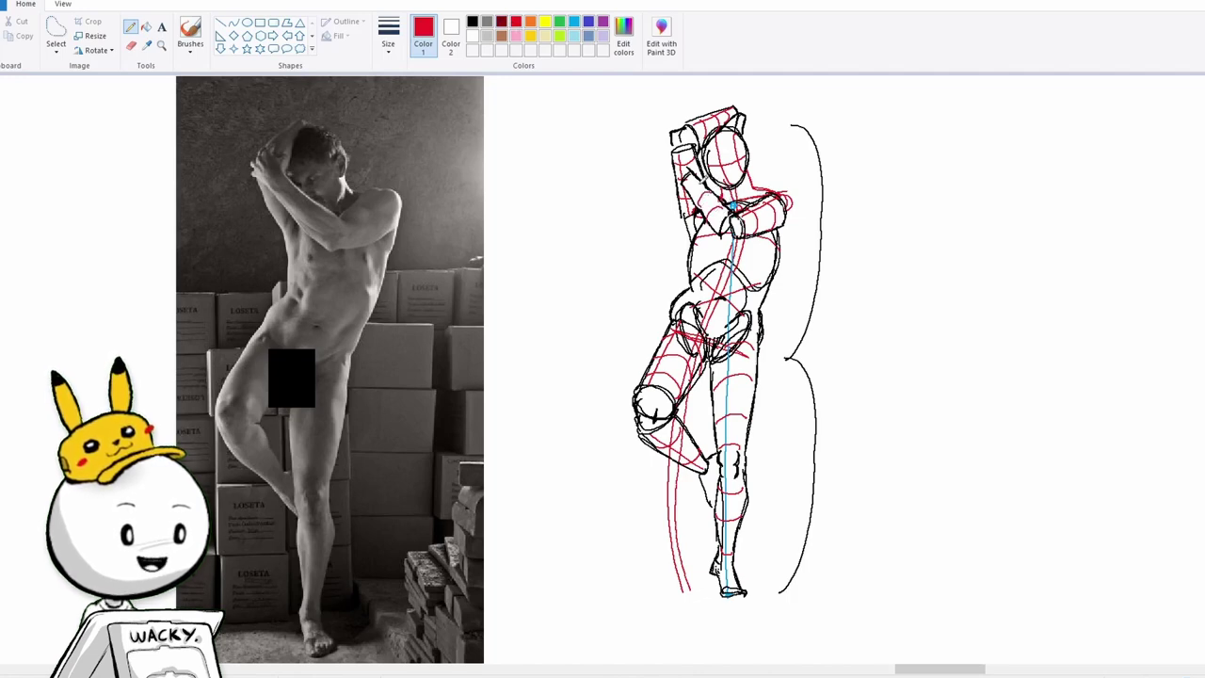
pyautogui.click(472, 21)
pyautogui.moveTo(686, 182); pyautogui.dragTo(727, 235)
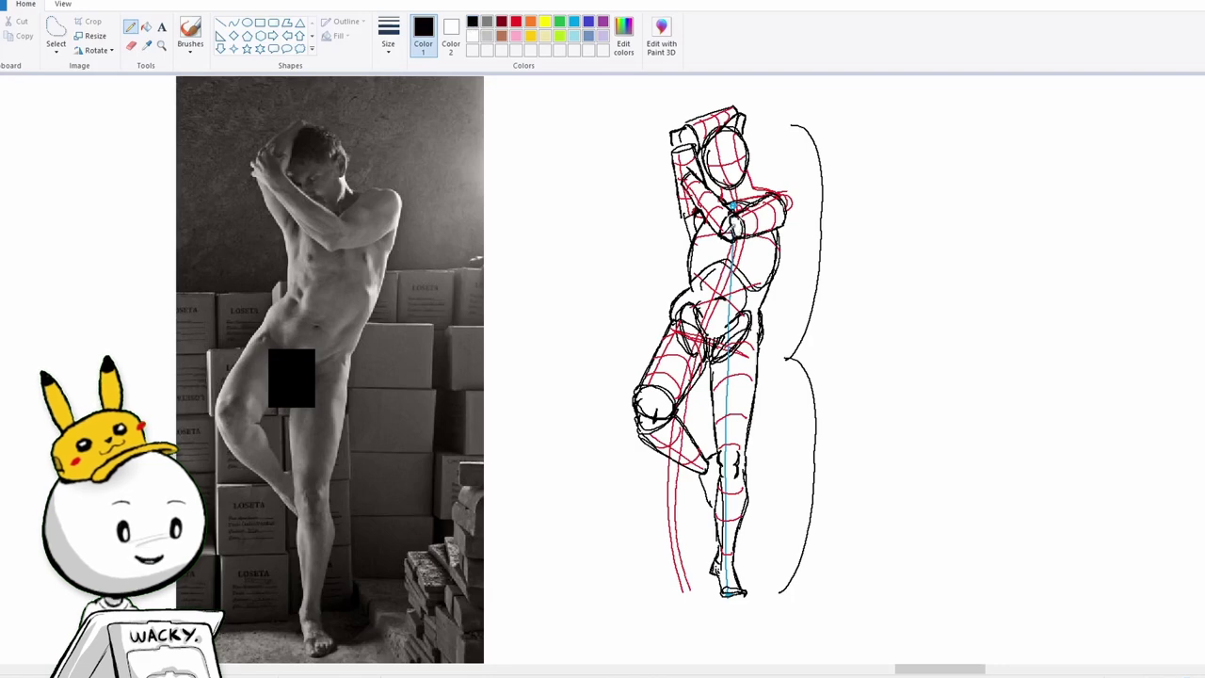
# Draw the front arm's hand and flesh out the shoulder, chest, neck, abdomen and outer thigh in black.
pyautogui.moveTo(683, 146)
pyautogui.mouseDown()
pyautogui.moveTo(665, 156)
pyautogui.moveTo(667, 175)
pyautogui.moveTo(700, 168)
pyautogui.moveTo(667, 175)
pyautogui.mouseUp()
pyautogui.moveTo(682, 175); pyautogui.dragTo(729, 235)
pyautogui.moveTo(760, 191); pyautogui.dragTo(781, 252)
pyautogui.moveTo(704, 246); pyautogui.dragTo(761, 258)
pyautogui.moveTo(725, 182); pyautogui.dragTo(735, 208)
pyautogui.moveTo(754, 269); pyautogui.dragTo(717, 339)
pyautogui.moveTo(759, 318); pyautogui.dragTo(752, 429)
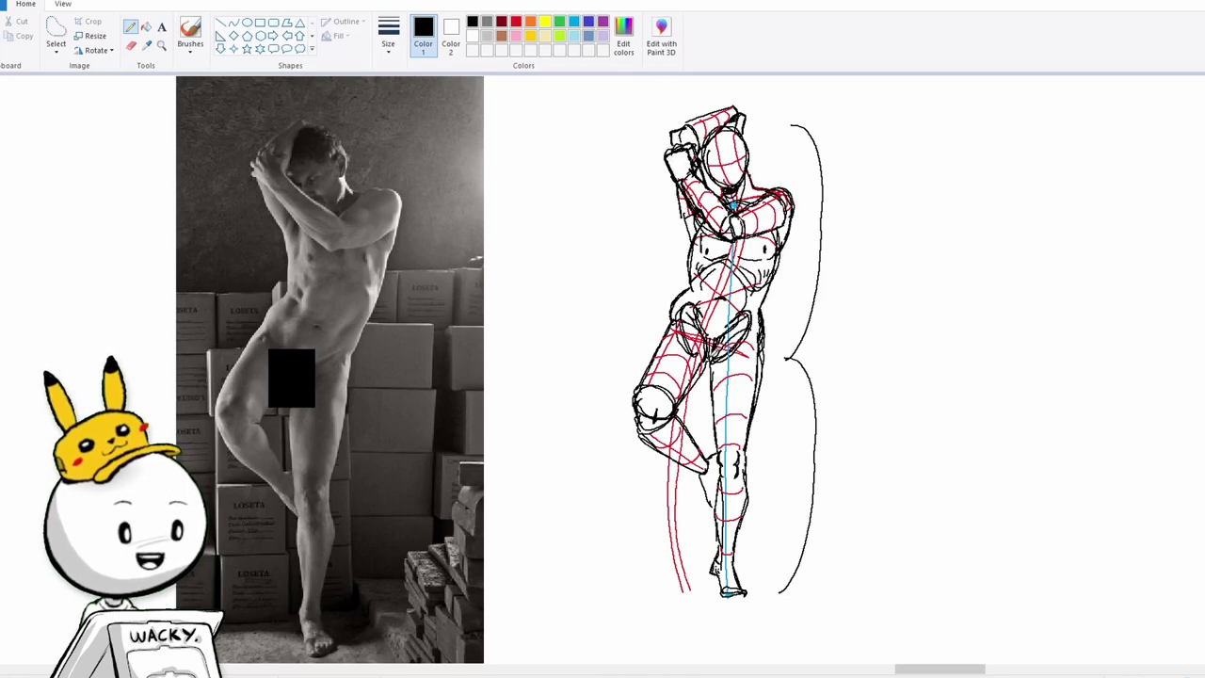
# Refine the leg, knee, back shoulder, neck and pelvis outlines in black, and add short toe strokes near the foot.
pyautogui.moveTo(708, 351); pyautogui.dragTo(723, 450)
pyautogui.moveTo(699, 475); pyautogui.dragTo(713, 506)
pyautogui.moveTo(637, 396); pyautogui.dragTo(646, 435)
pyautogui.moveTo(680, 209); pyautogui.dragTo(697, 243)
pyautogui.moveTo(736, 196); pyautogui.dragTo(758, 209)
pyautogui.moveTo(725, 324); pyautogui.dragTo(740, 309)
pyautogui.moveTo(718, 590); pyautogui.dragTo(719, 597)
pyautogui.moveTo(710, 591); pyautogui.dragTo(713, 598)
pyautogui.moveTo(703, 595); pyautogui.dragTo(705, 601)
pyautogui.moveTo(695, 596); pyautogui.dragTo(697, 601)
pyautogui.moveTo(687, 600); pyautogui.dragTo(689, 605)
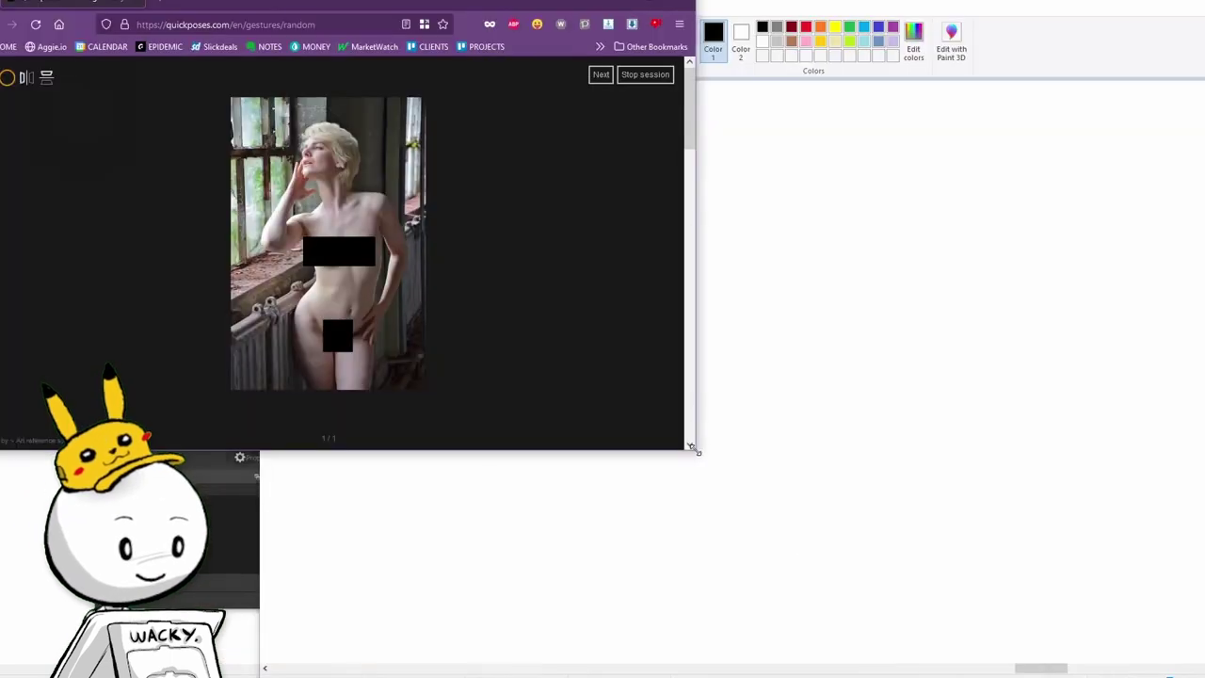
# Fit the browser's female reference photo beside the canvas, and draw a red gesture curve crossed by tilted shoulder and hip lines.
pyautogui.moveTo(692, 450)
pyautogui.mouseDown()
pyautogui.moveTo(541, 589)
pyautogui.moveTo(430, 659)
pyautogui.moveTo(358, 676)
pyautogui.moveTo(388, 676)
pyautogui.mouseUp()
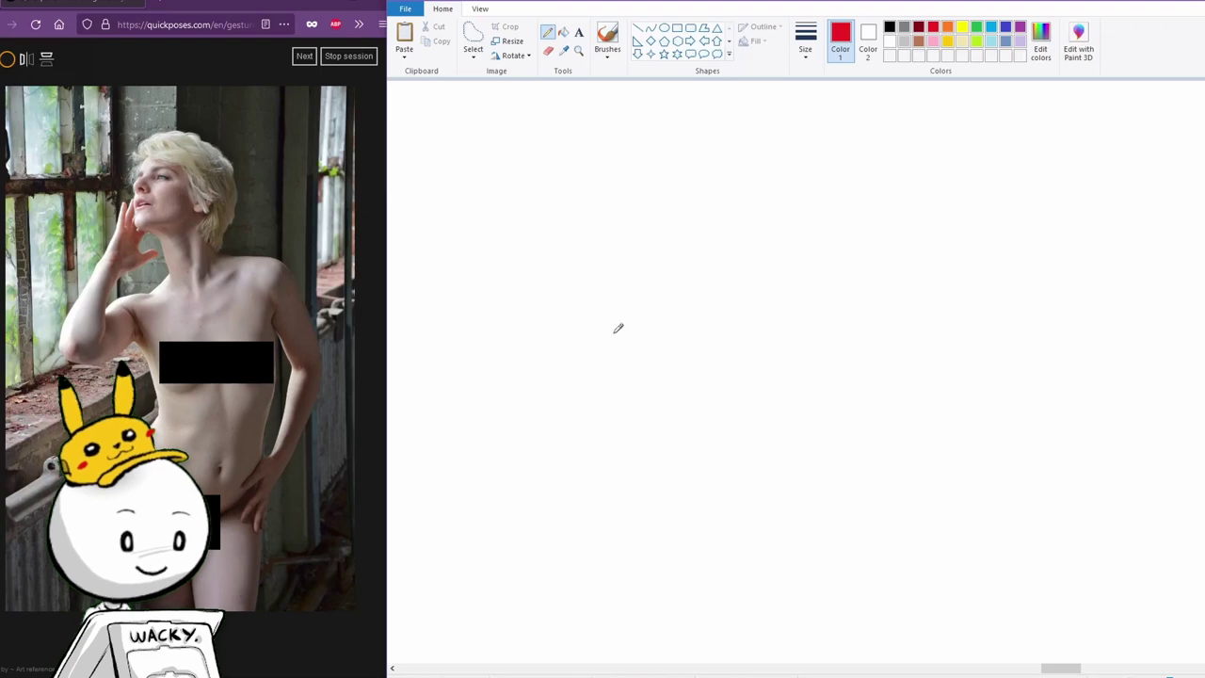
pyautogui.moveTo(537, 172)
pyautogui.mouseDown()
pyautogui.moveTo(550, 237)
pyautogui.moveTo(546, 497)
pyautogui.mouseUp()
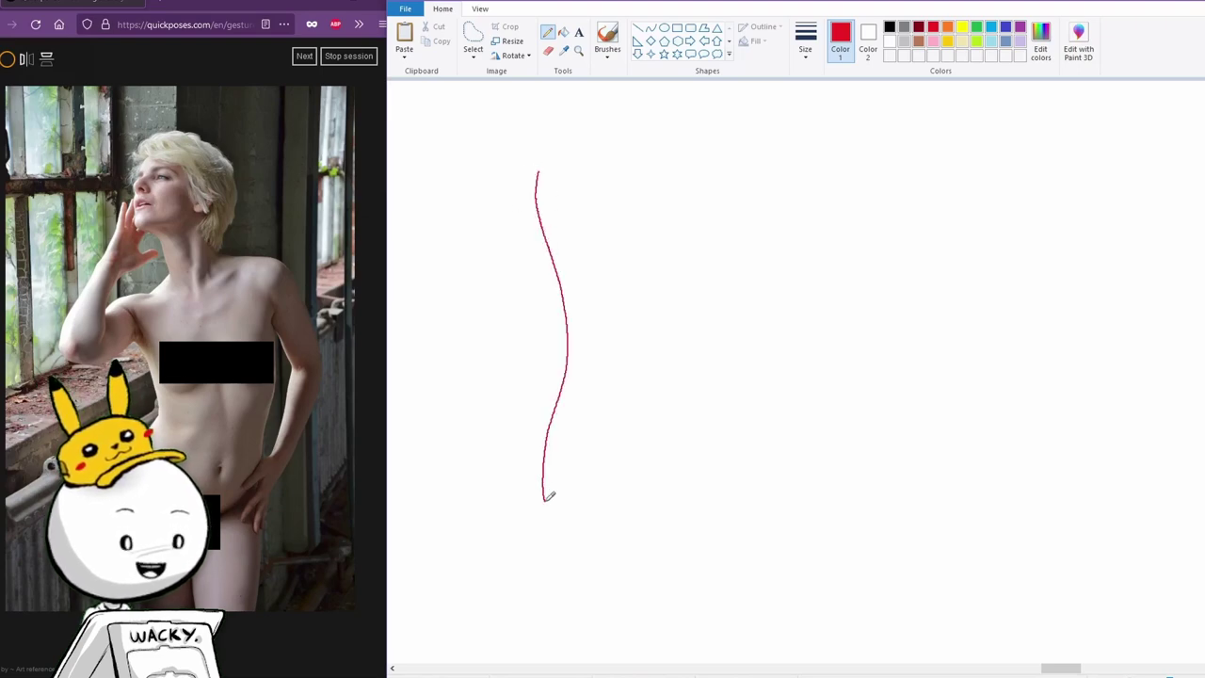
pyautogui.moveTo(544, 194); pyautogui.dragTo(544, 167)
pyautogui.moveTo(508, 226); pyautogui.dragTo(586, 203)
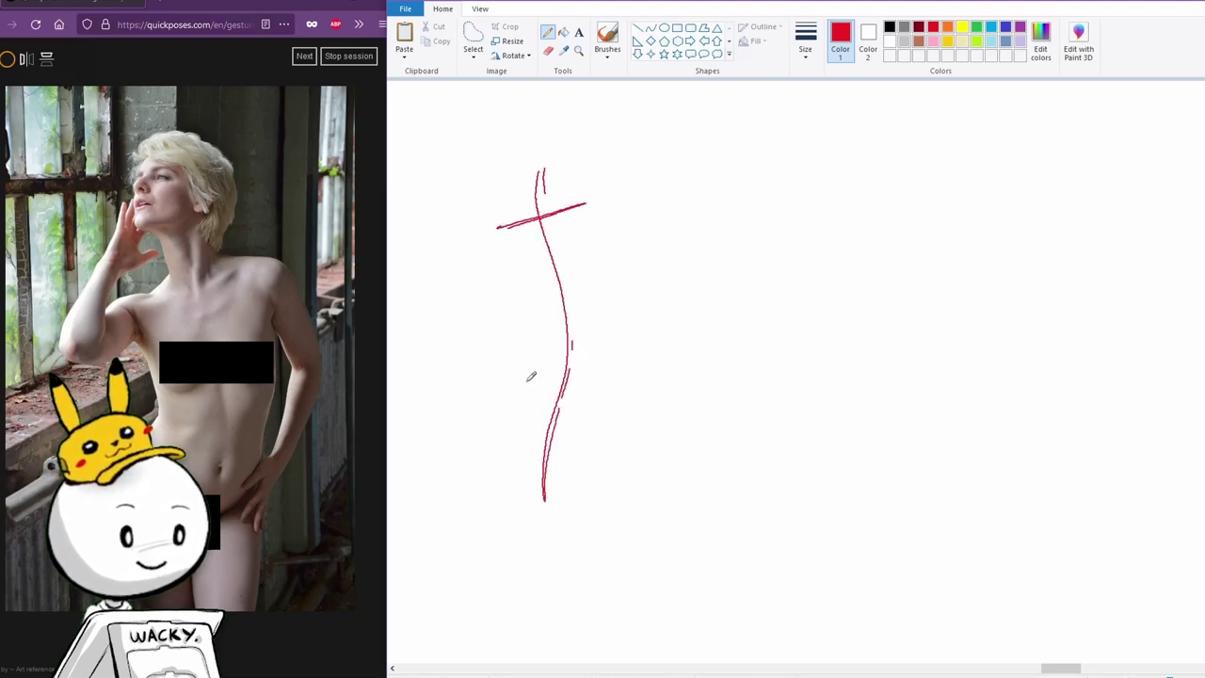
pyautogui.moveTo(515, 371); pyautogui.dragTo(598, 391)
# Construct the female figure's head, ribcage and upper pelvis in black over the gesture, including the navel and chest contour.
pyautogui.click(890, 27)
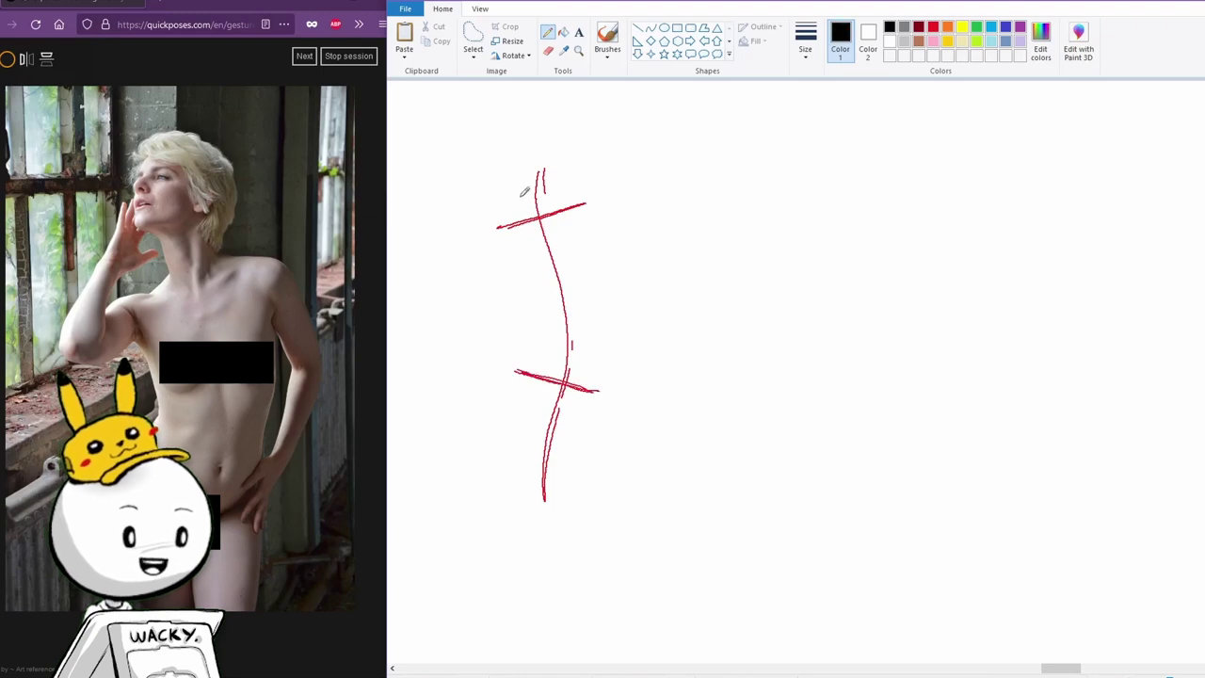
pyautogui.moveTo(523, 192)
pyautogui.mouseDown()
pyautogui.moveTo(508, 186)
pyautogui.moveTo(516, 137)
pyautogui.moveTo(563, 151)
pyautogui.moveTo(557, 185)
pyautogui.moveTo(541, 142)
pyautogui.mouseUp()
pyautogui.moveTo(524, 145)
pyautogui.mouseDown()
pyautogui.moveTo(521, 286)
pyautogui.moveTo(541, 304)
pyautogui.moveTo(560, 275)
pyautogui.moveTo(606, 290)
pyautogui.moveTo(603, 246)
pyautogui.moveTo(565, 209)
pyautogui.moveTo(523, 218)
pyautogui.mouseUp()
pyautogui.moveTo(526, 264); pyautogui.dragTo(591, 252)
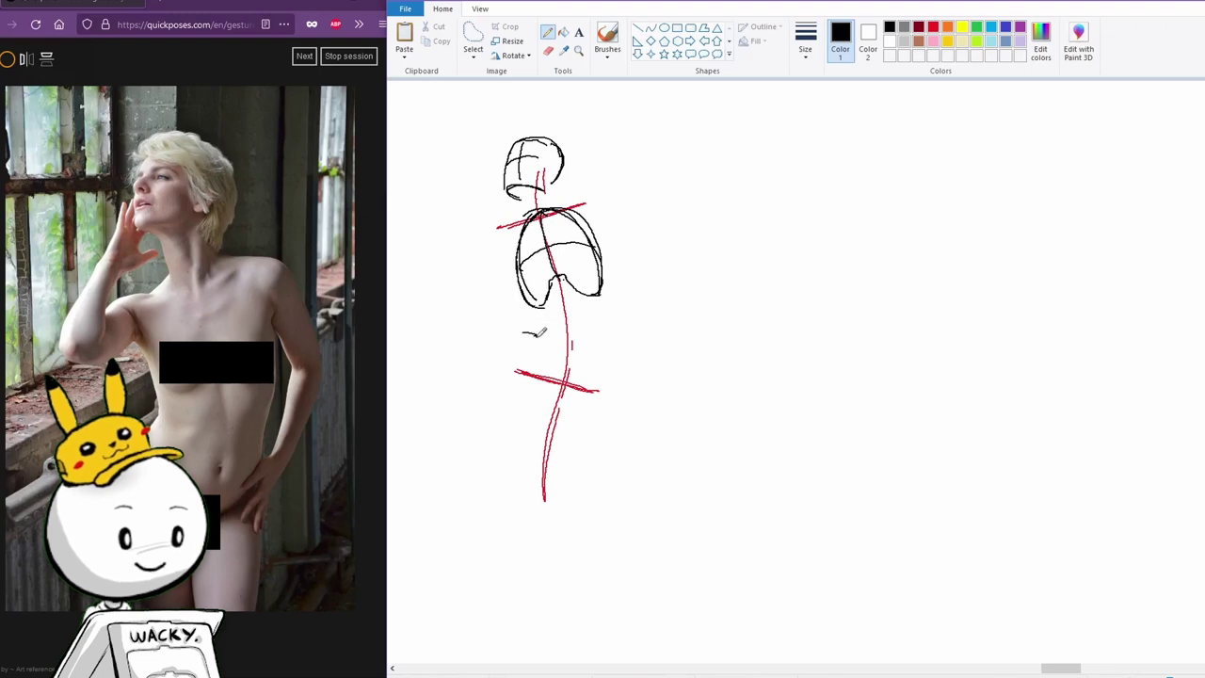
pyautogui.moveTo(538, 334)
pyautogui.mouseDown()
pyautogui.moveTo(597, 325)
pyautogui.moveTo(567, 329)
pyautogui.mouseUp()
pyautogui.click(991, 27)
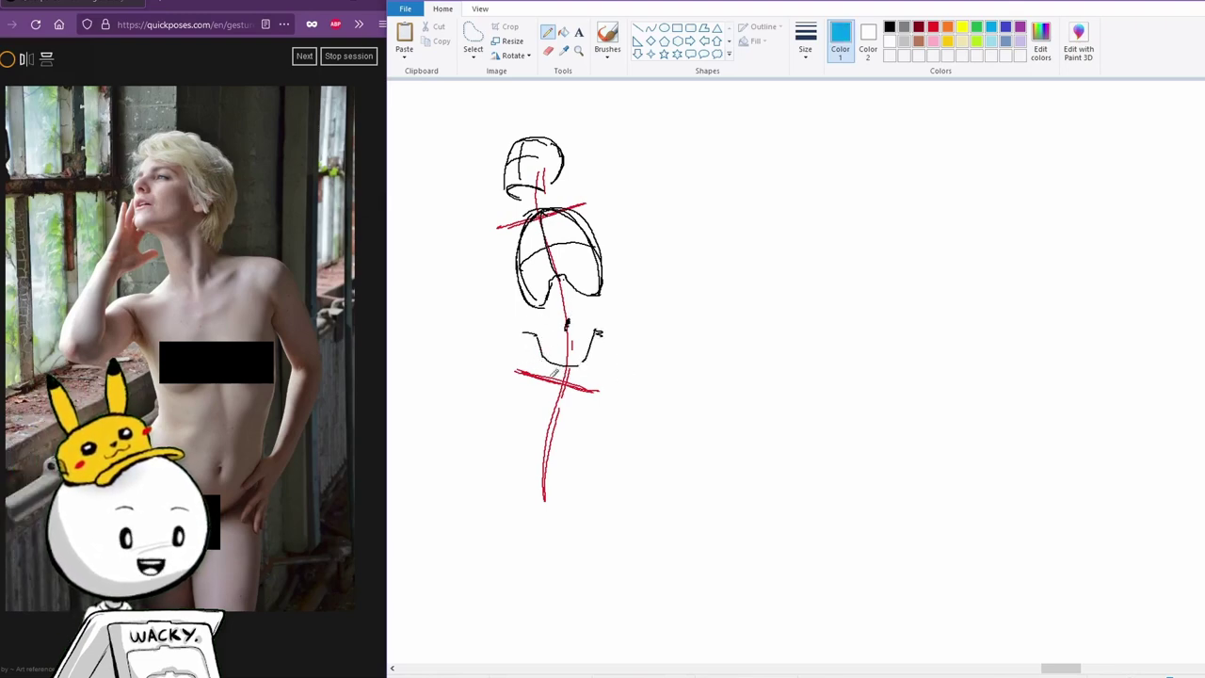
pyautogui.moveTo(553, 374); pyautogui.dragTo(537, 386)
pyautogui.moveTo(597, 335)
pyautogui.mouseDown()
pyautogui.moveTo(612, 354)
pyautogui.moveTo(599, 384)
pyautogui.mouseUp()
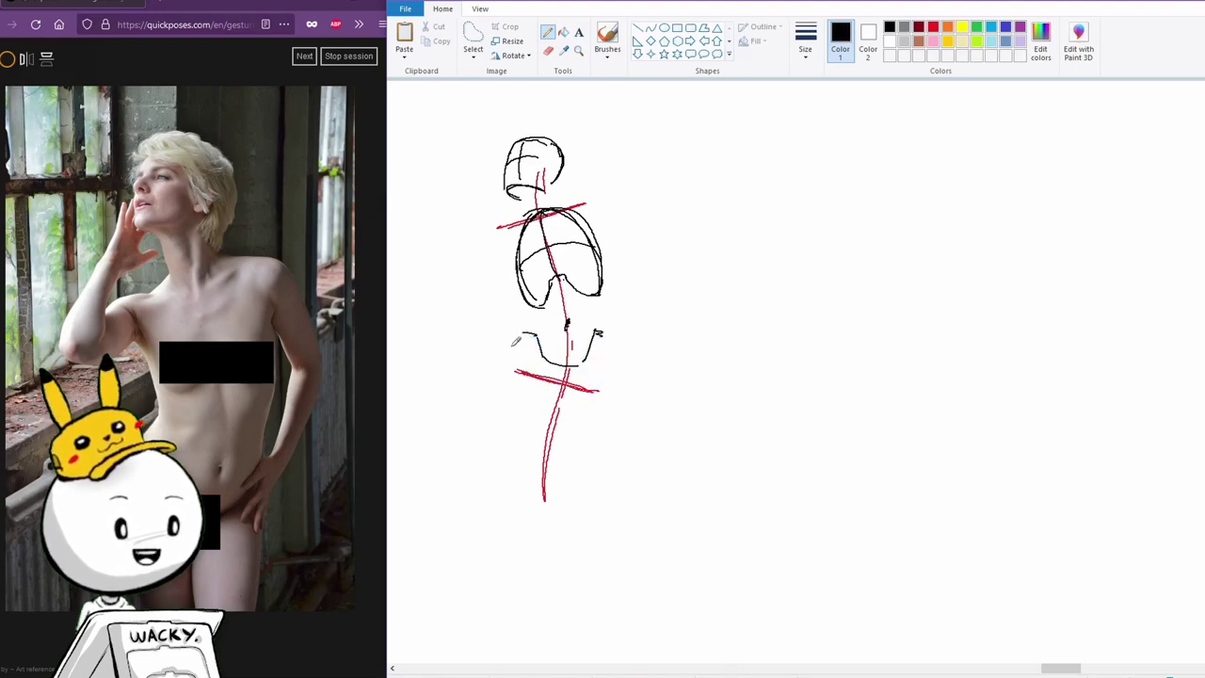
# Outline the hips, both thighs, the shaded crotch triangle and the waist in black to join the pelvis to the ribcage.
pyautogui.moveTo(517, 337); pyautogui.dragTo(532, 479)
pyautogui.moveTo(546, 363)
pyautogui.mouseDown()
pyautogui.moveTo(562, 415)
pyautogui.moveTo(556, 476)
pyautogui.mouseUp()
pyautogui.moveTo(604, 338); pyautogui.dragTo(588, 469)
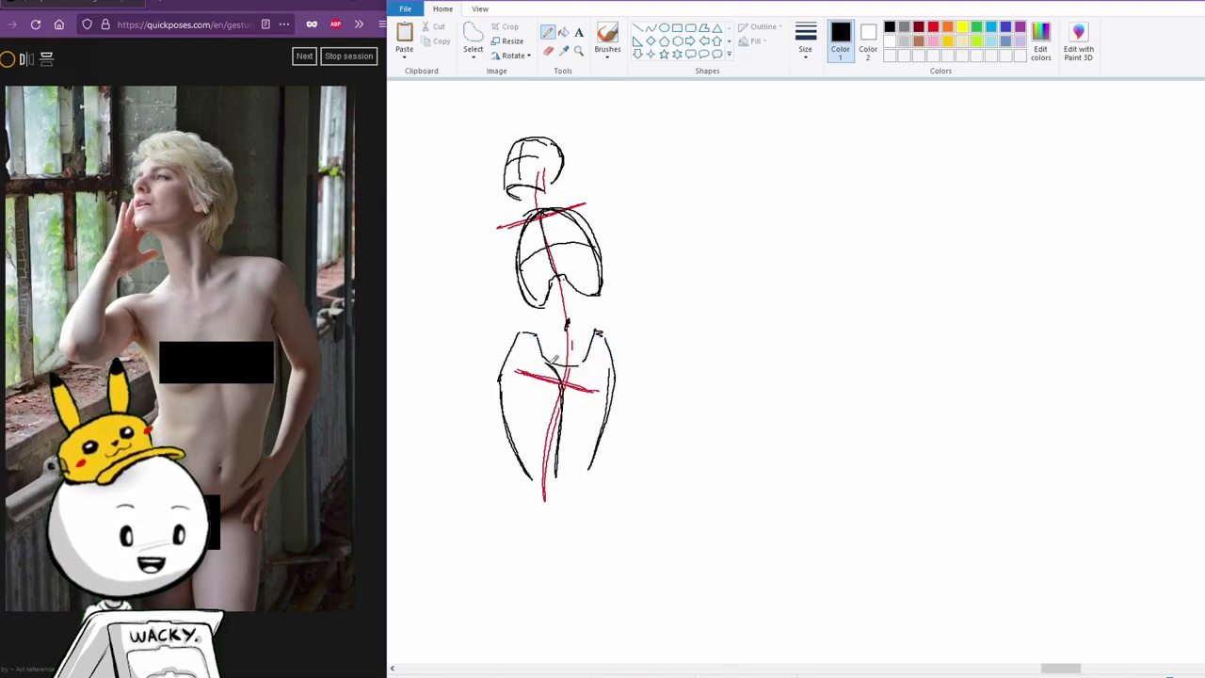
pyautogui.moveTo(552, 367); pyautogui.dragTo(565, 381)
pyautogui.moveTo(532, 311); pyautogui.dragTo(506, 417)
pyautogui.moveTo(582, 214)
pyautogui.mouseDown()
pyautogui.moveTo(606, 267)
pyautogui.moveTo(601, 333)
pyautogui.mouseUp()
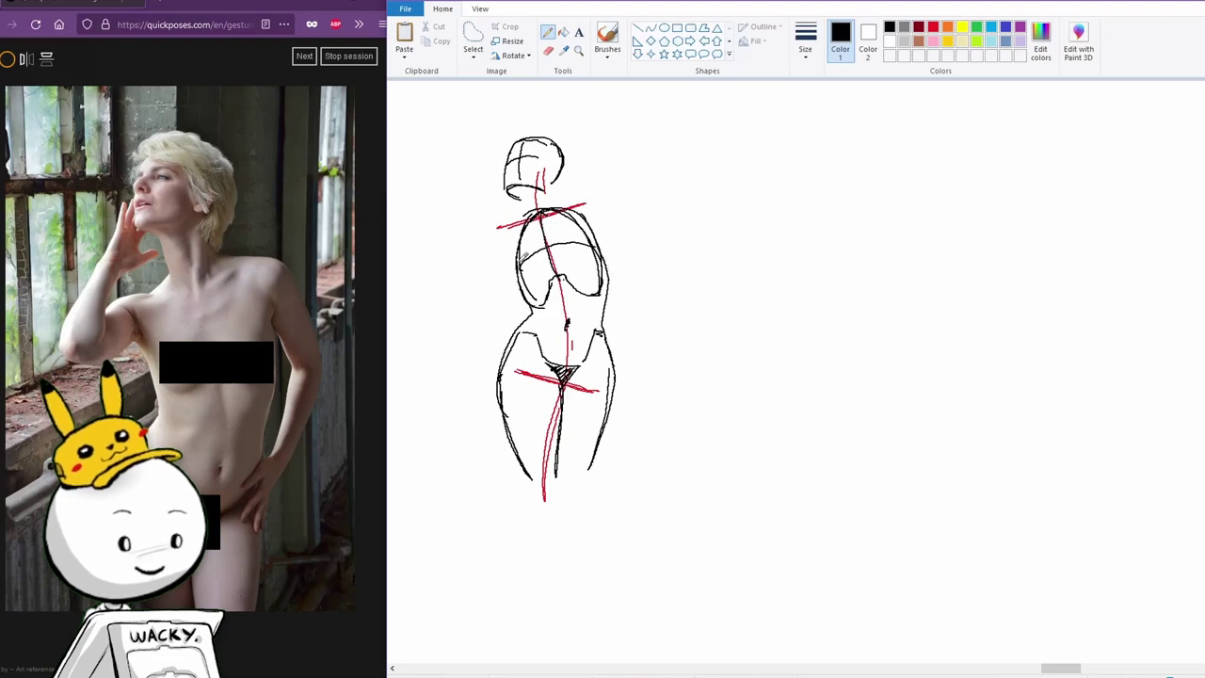
# Add the breasts and chest sides in black on the ribcage, and join the neck to the shoulder line.
pyautogui.moveTo(518, 263); pyautogui.dragTo(547, 268)
pyautogui.moveTo(521, 258); pyautogui.dragTo(514, 237)
pyautogui.moveTo(568, 266); pyautogui.dragTo(591, 233)
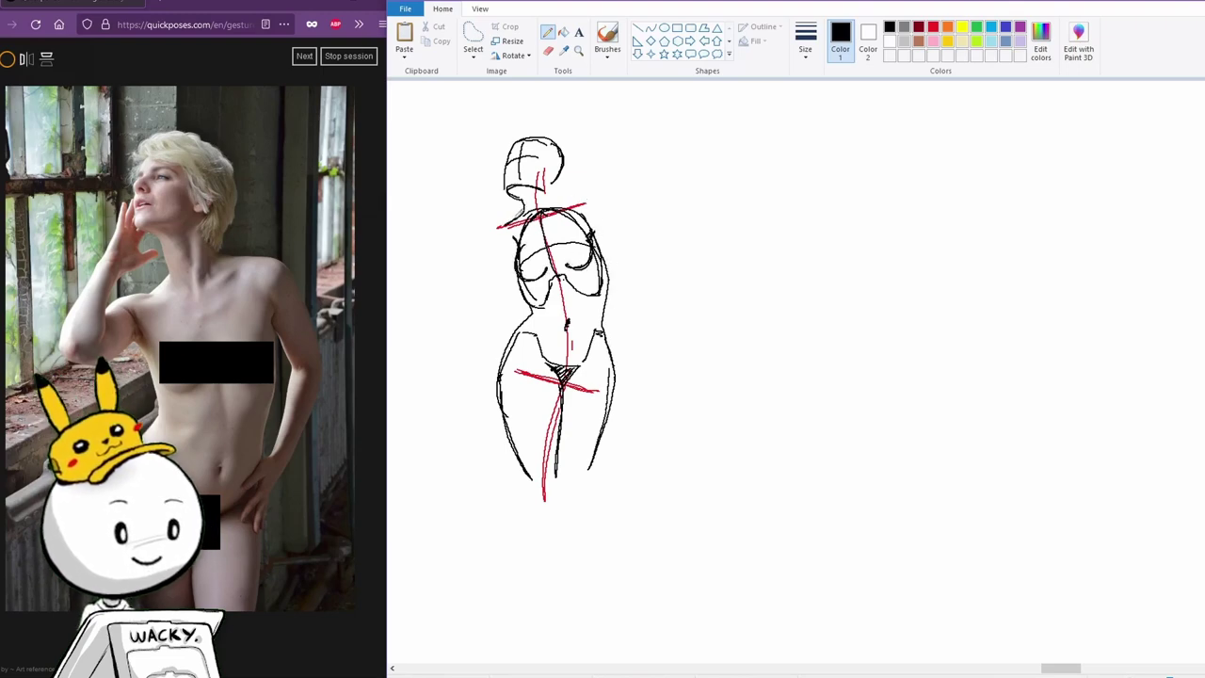
# Draw the shoulder, bent arm and hand resting on the hip in black, with red cross-contours along both arm segments.
pyautogui.moveTo(505, 226)
pyautogui.mouseDown()
pyautogui.moveTo(582, 200)
pyautogui.moveTo(617, 219)
pyautogui.moveTo(629, 268)
pyautogui.mouseUp()
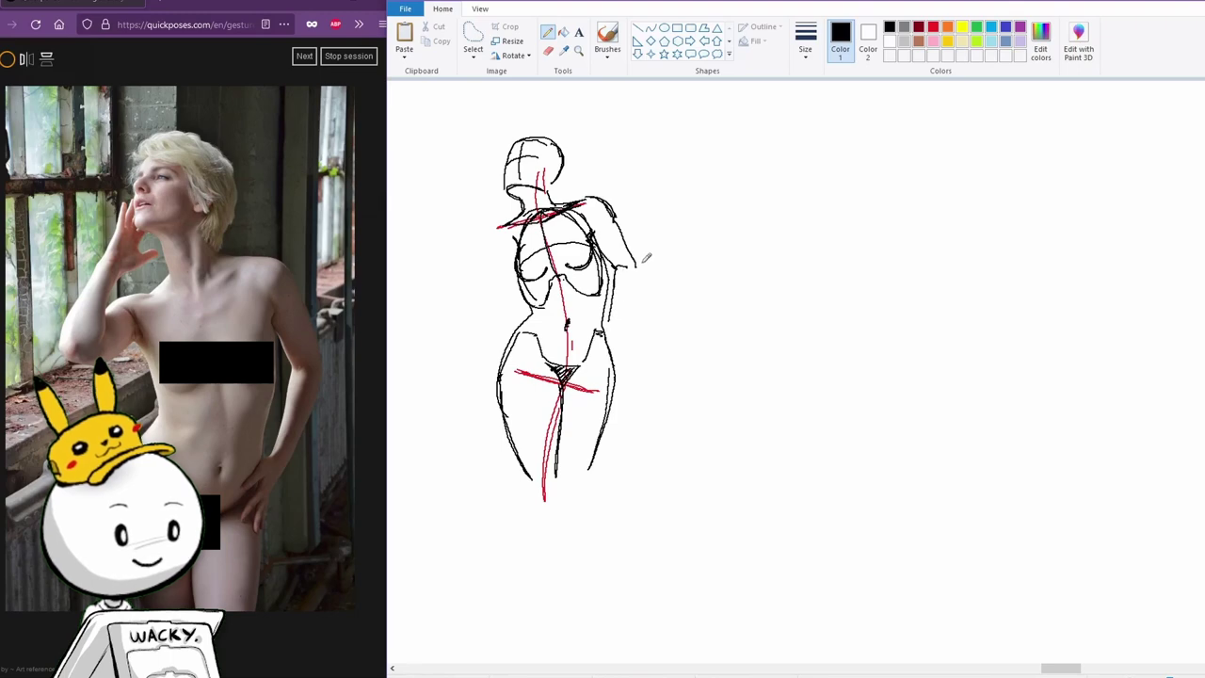
pyautogui.moveTo(639, 280); pyautogui.dragTo(622, 330)
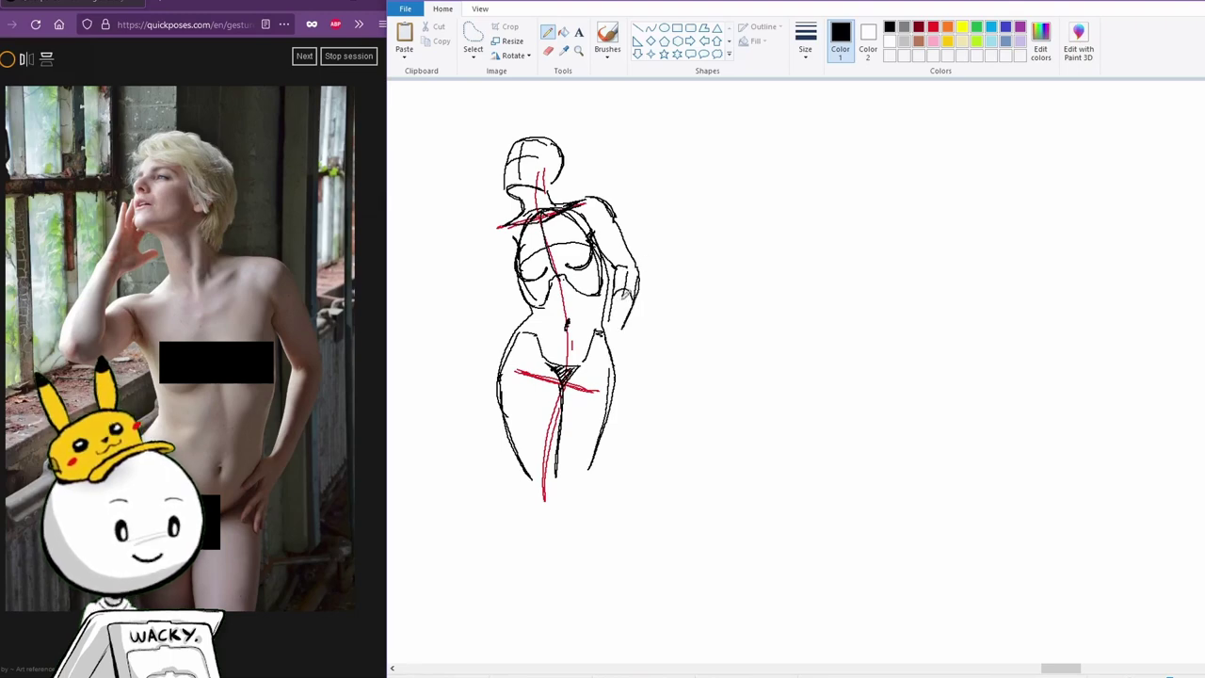
pyautogui.click(933, 27)
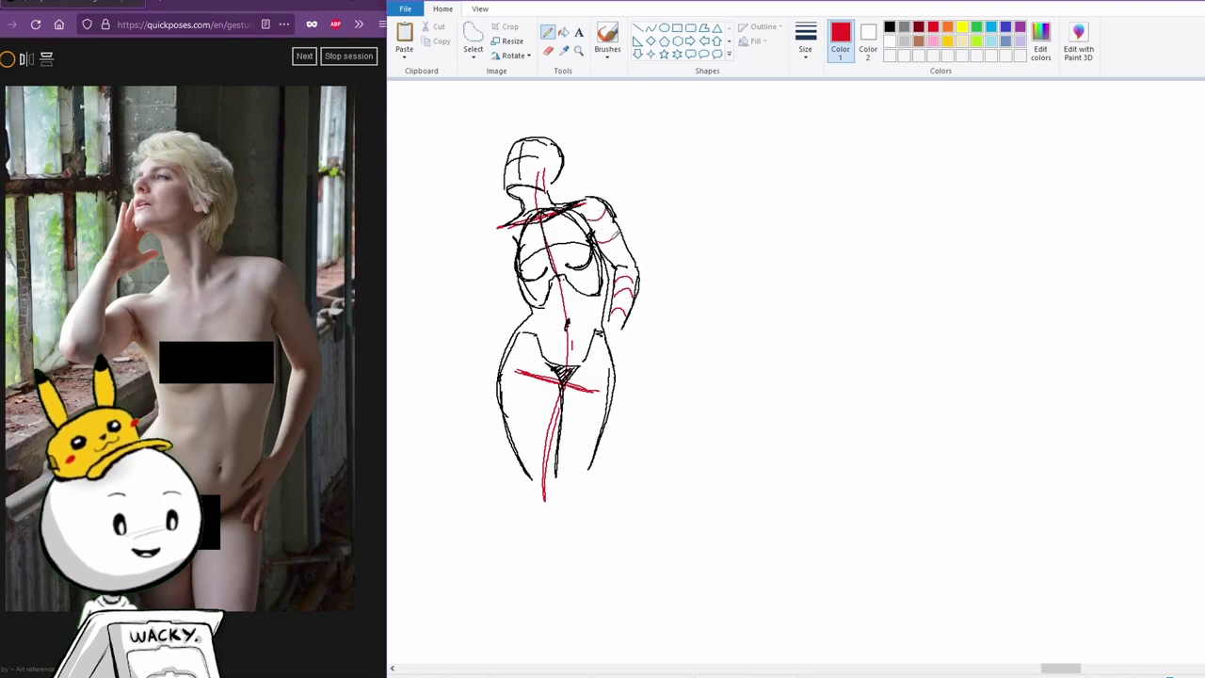
pyautogui.click(890, 26)
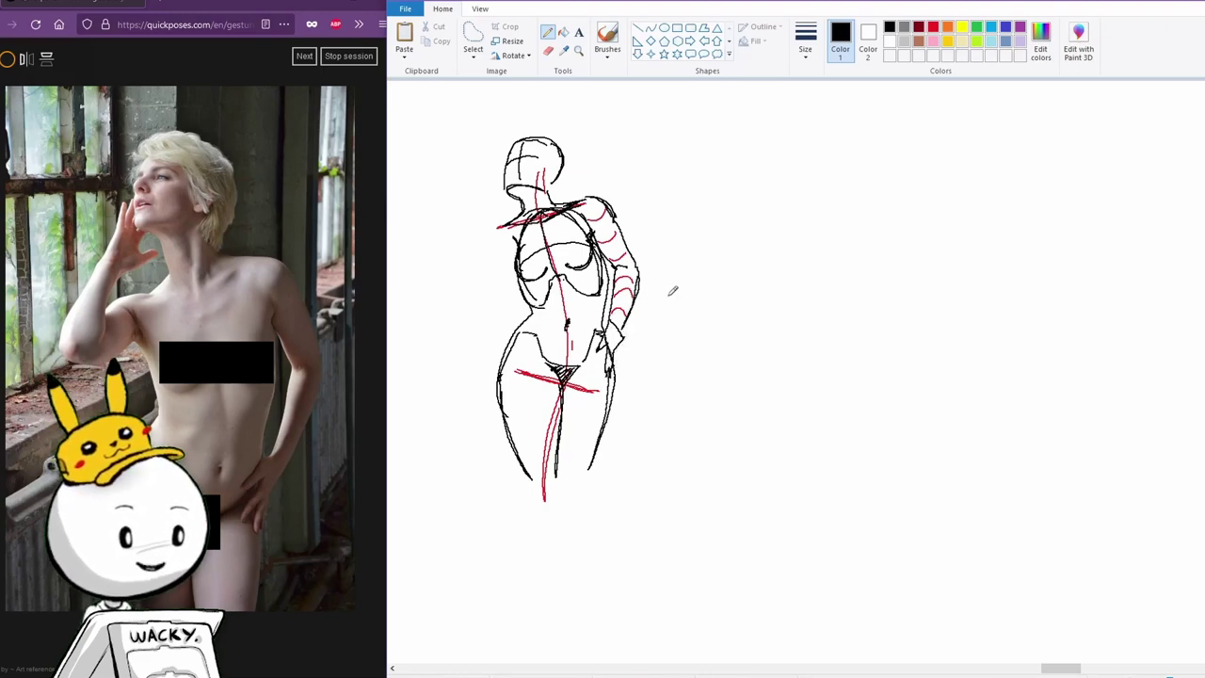
pyautogui.moveTo(638, 275); pyautogui.dragTo(623, 330)
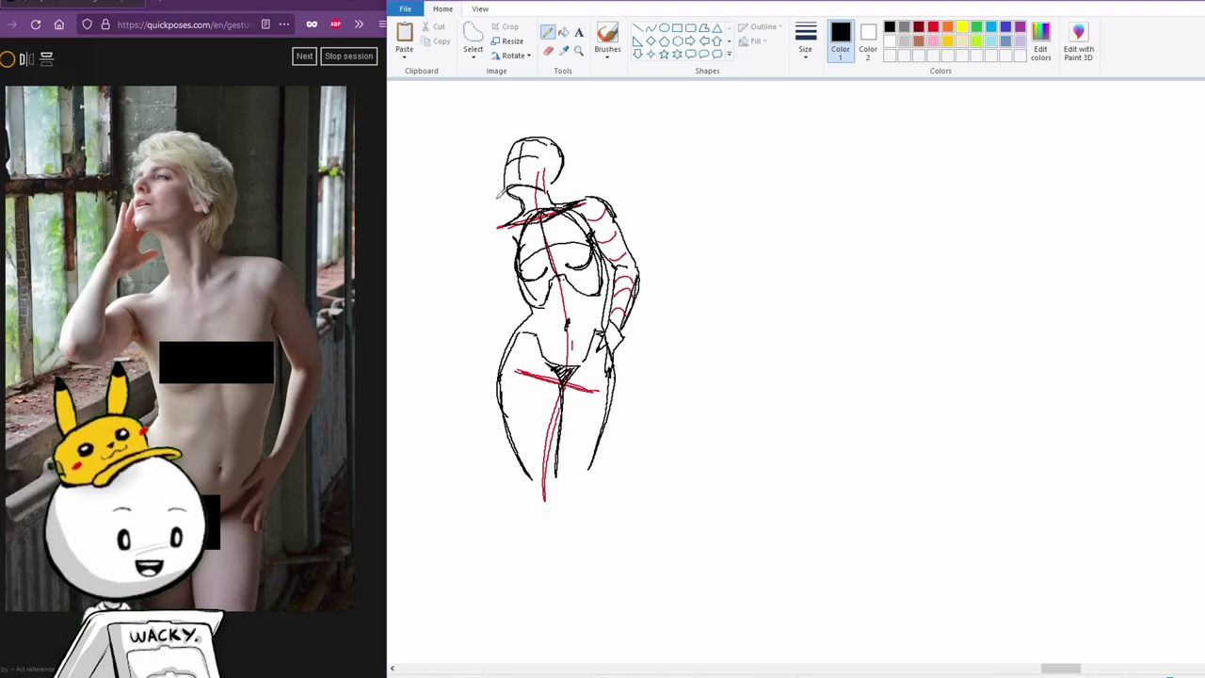
# Draw the raised hand beside the face with its forearm and upper arm in black, and add red cross-contours.
pyautogui.moveTo(485, 204); pyautogui.dragTo(488, 160)
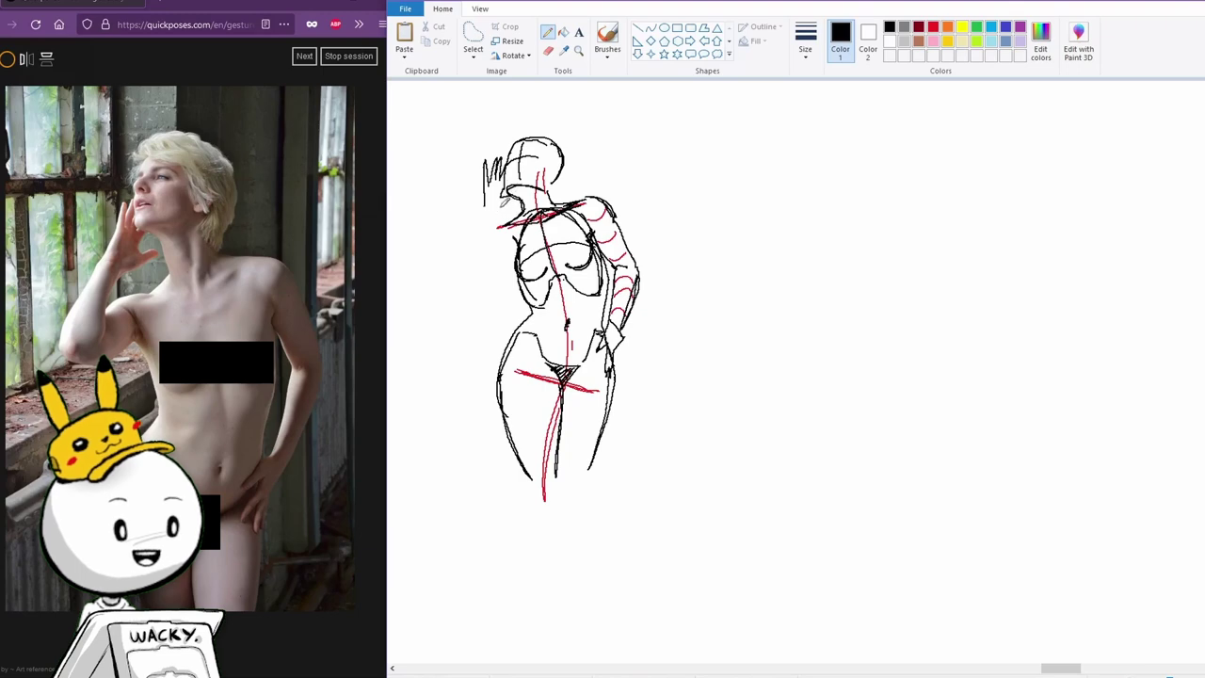
pyautogui.moveTo(488, 200)
pyautogui.mouseDown()
pyautogui.moveTo(469, 238)
pyautogui.moveTo(474, 273)
pyautogui.mouseUp()
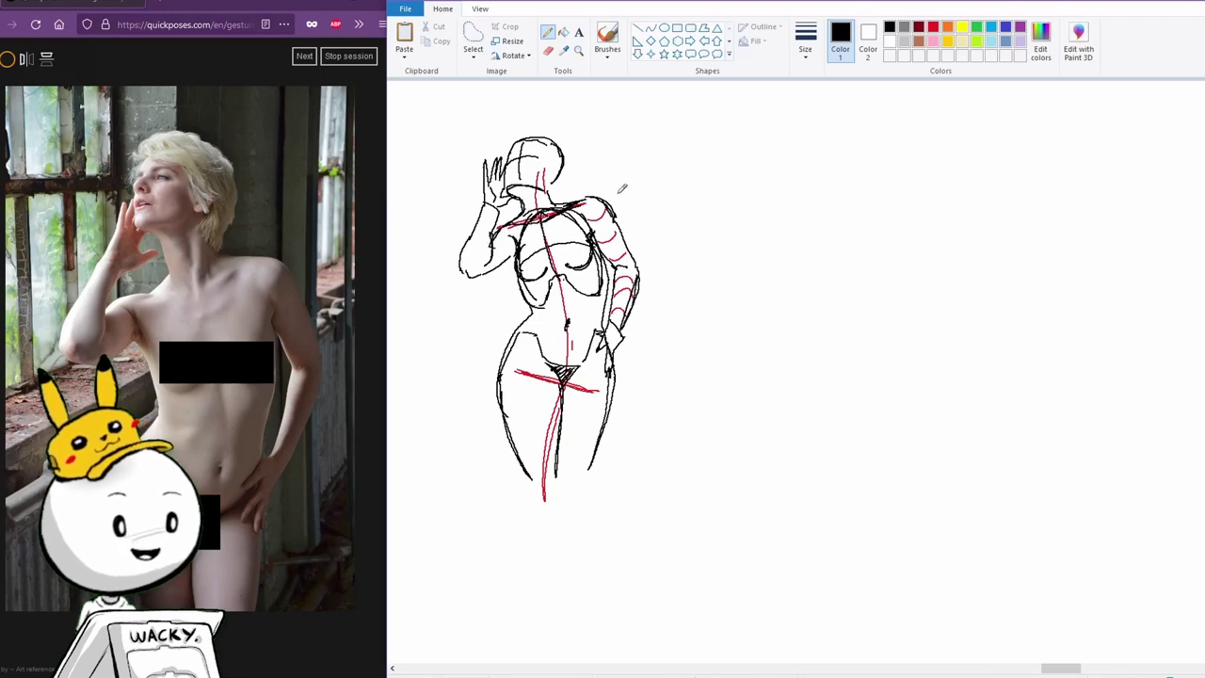
pyautogui.click(919, 29)
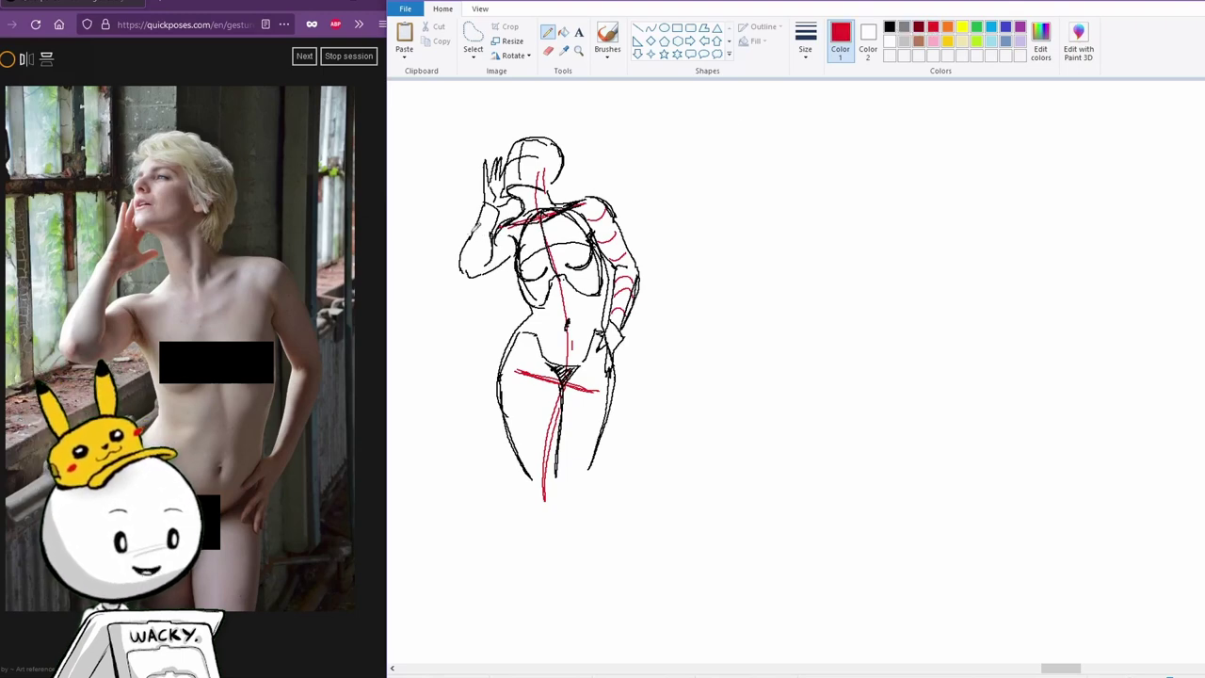
pyautogui.moveTo(465, 247); pyautogui.dragTo(492, 241)
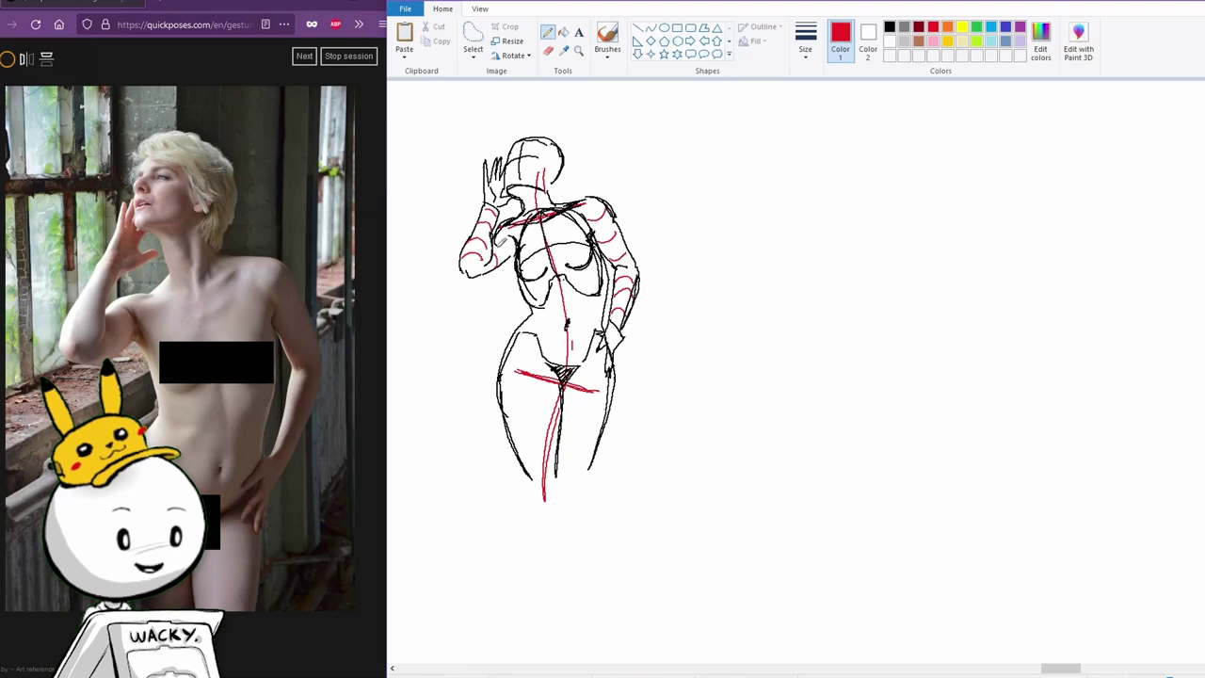
# Draw downward-curving red cross-contours over the hip and thigh below the raised arm.
pyautogui.moveTo(515, 345); pyautogui.dragTo(543, 354)
pyautogui.moveTo(504, 368); pyautogui.dragTo(562, 379)
pyautogui.moveTo(504, 403); pyautogui.dragTo(564, 405)
pyautogui.moveTo(514, 436)
pyautogui.mouseDown()
pyautogui.moveTo(532, 412)
pyautogui.moveTo(557, 439)
pyautogui.mouseUp()
pyautogui.moveTo(528, 461); pyautogui.dragTo(555, 463)
pyautogui.moveTo(559, 406); pyautogui.dragTo(606, 414)
pyautogui.moveTo(559, 429)
pyautogui.mouseDown()
pyautogui.moveTo(588, 412)
pyautogui.moveTo(605, 450)
pyautogui.mouseUp()
pyautogui.moveTo(559, 460); pyautogui.dragTo(592, 465)
pyautogui.hotkey('ctrl', 'z')
pyautogui.hotkey('ctrl', 'z')
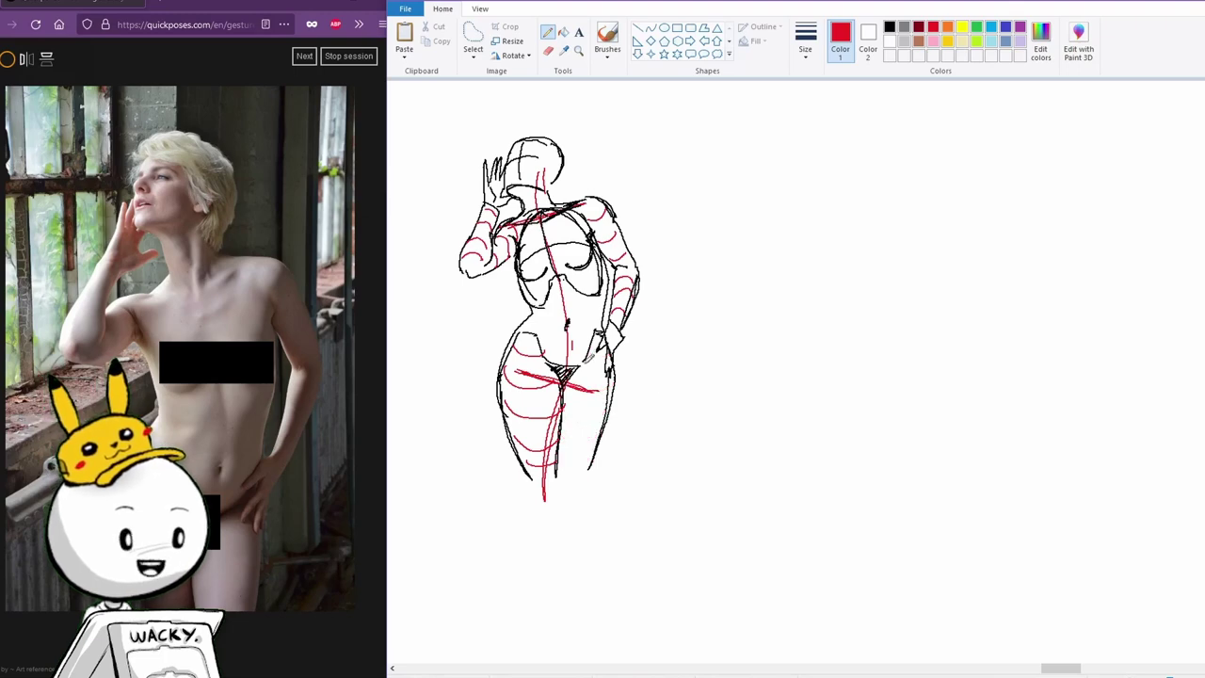
# Draw upward-arching red cross-contours down the thigh below the hand on the hip.
pyautogui.moveTo(563, 390); pyautogui.dragTo(613, 384)
pyautogui.moveTo(561, 420); pyautogui.dragTo(609, 427)
pyautogui.moveTo(560, 448)
pyautogui.mouseDown()
pyautogui.moveTo(599, 456)
pyautogui.moveTo(593, 471)
pyautogui.mouseUp()
# Reinforce the ribcage side, waist and breasts in black, and add abdominal contour lines to the torso.
pyautogui.click(888, 26)
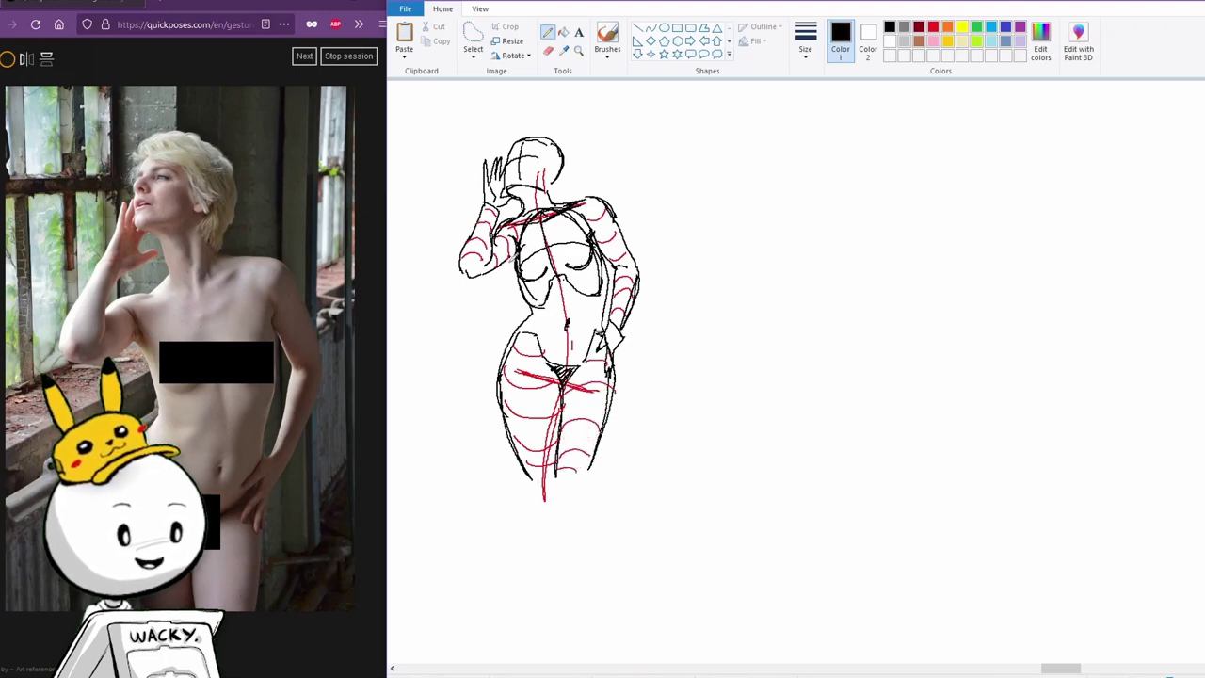
pyautogui.moveTo(508, 263)
pyautogui.mouseDown()
pyautogui.moveTo(524, 315)
pyautogui.moveTo(512, 275)
pyautogui.mouseUp()
pyautogui.hotkey('ctrl', 'z')
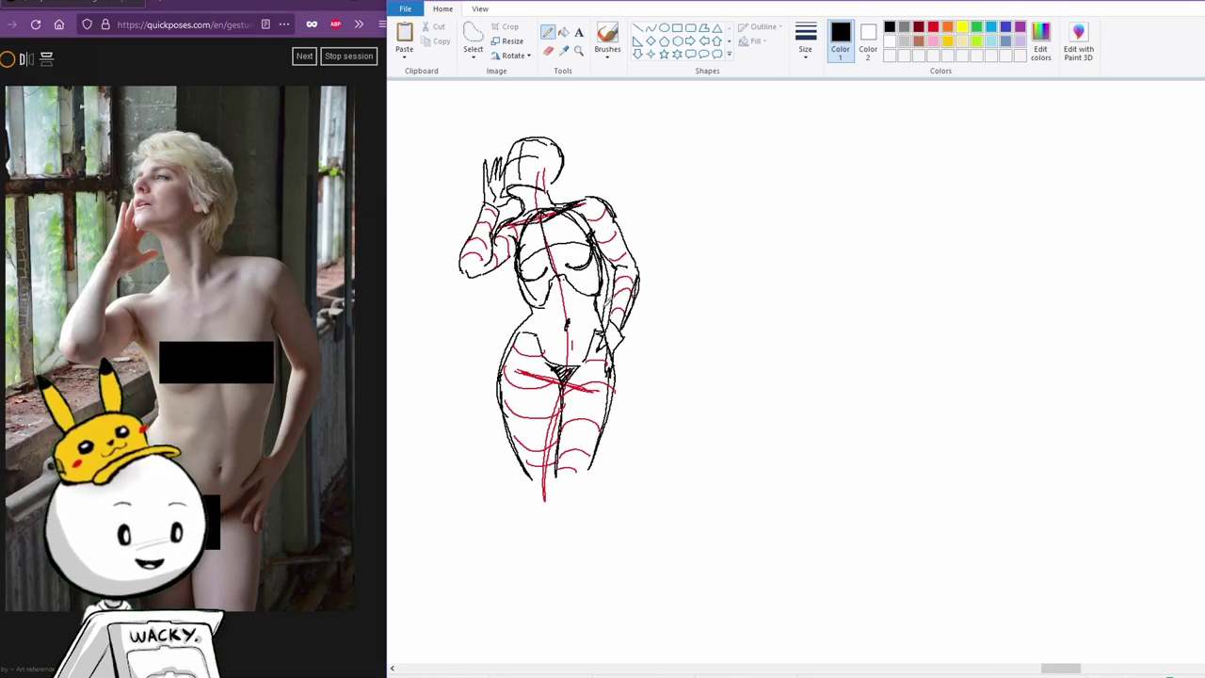
pyautogui.moveTo(618, 273); pyautogui.dragTo(605, 329)
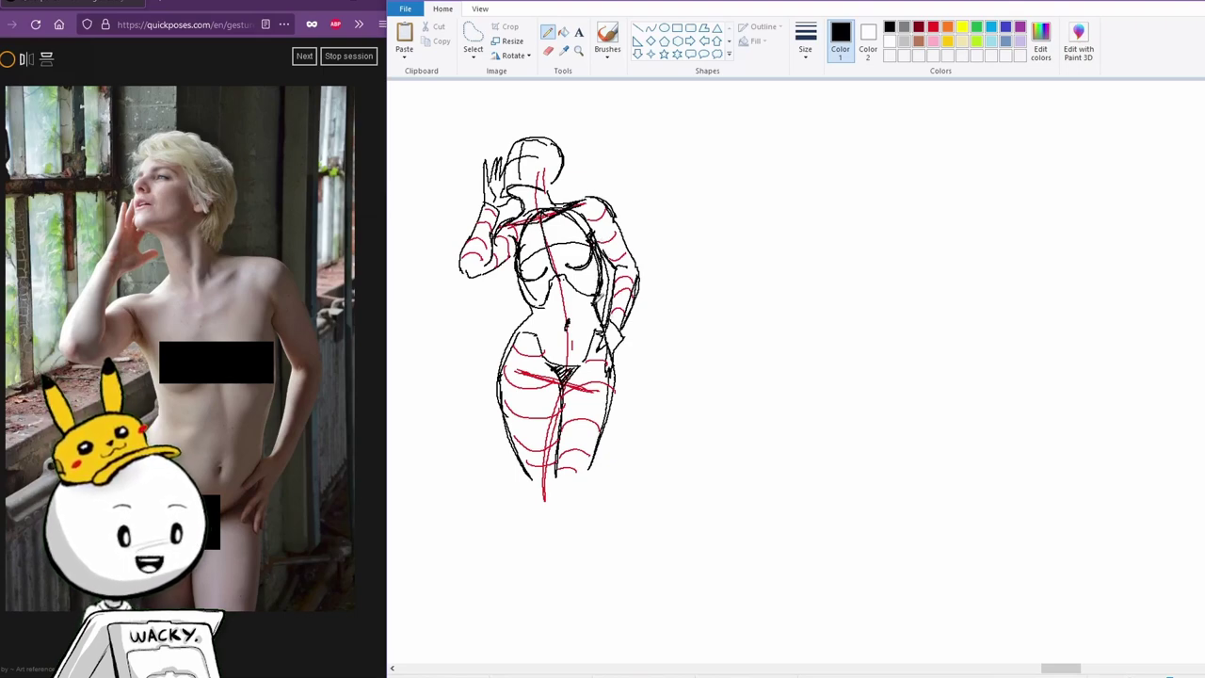
pyautogui.click(548, 51)
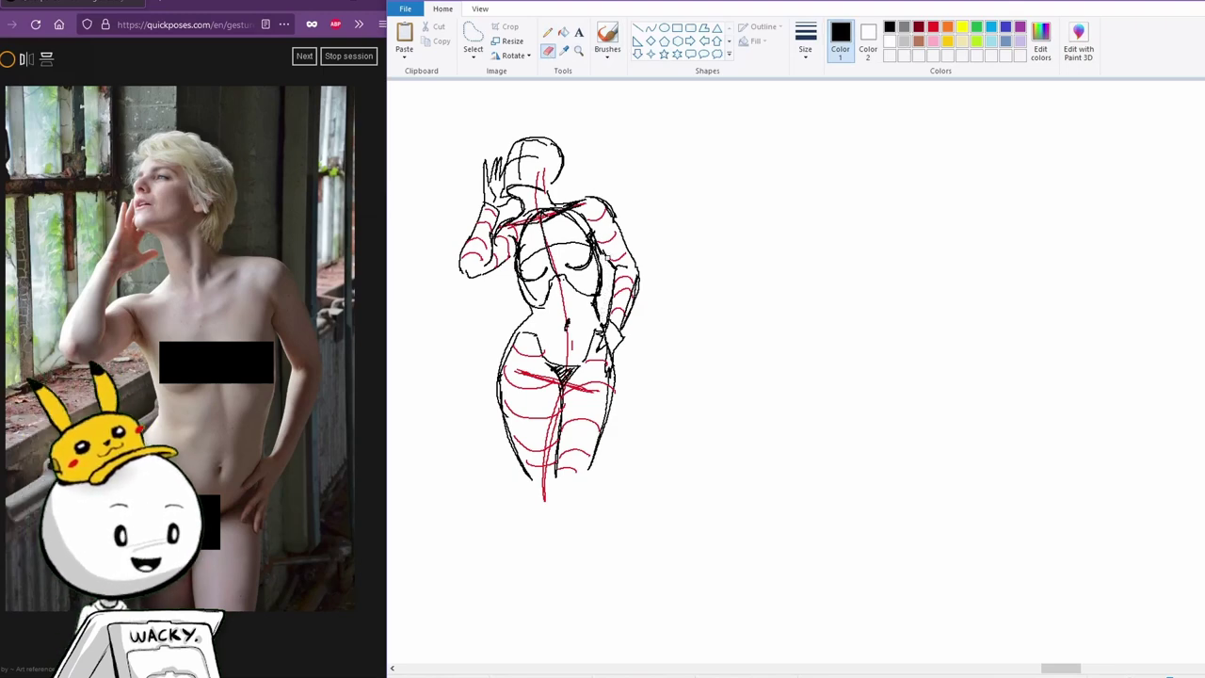
pyautogui.click(548, 32)
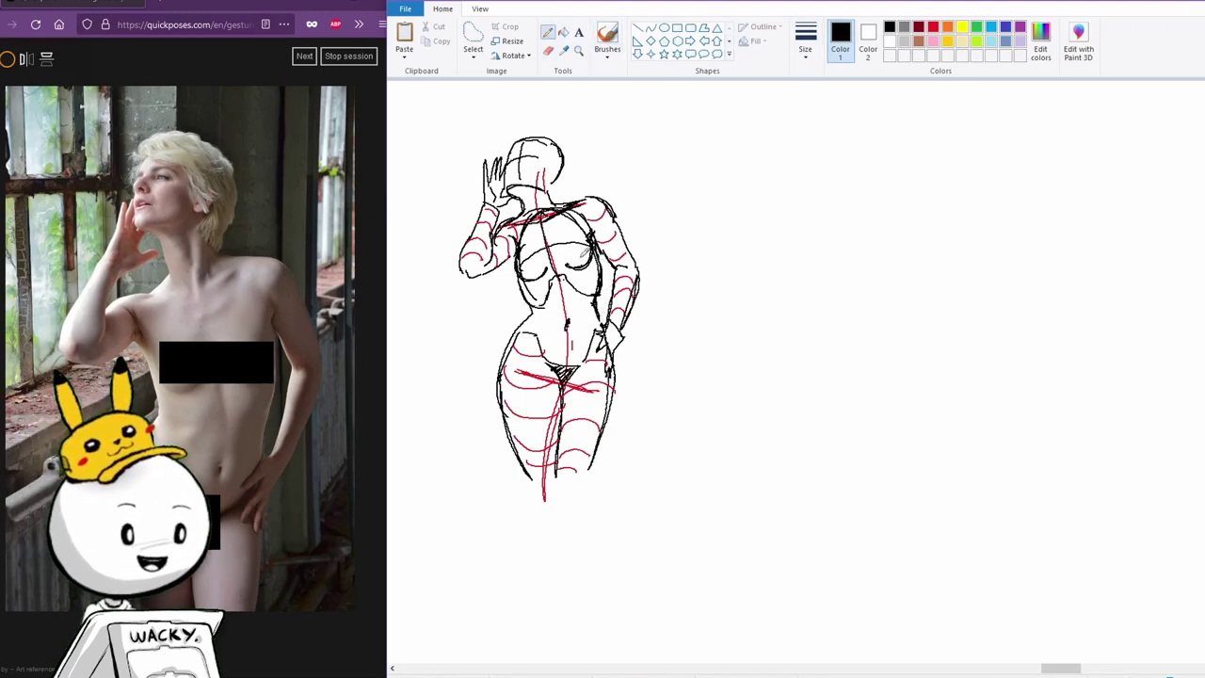
pyautogui.moveTo(593, 250)
pyautogui.mouseDown()
pyautogui.moveTo(570, 260)
pyautogui.moveTo(525, 247)
pyautogui.mouseUp()
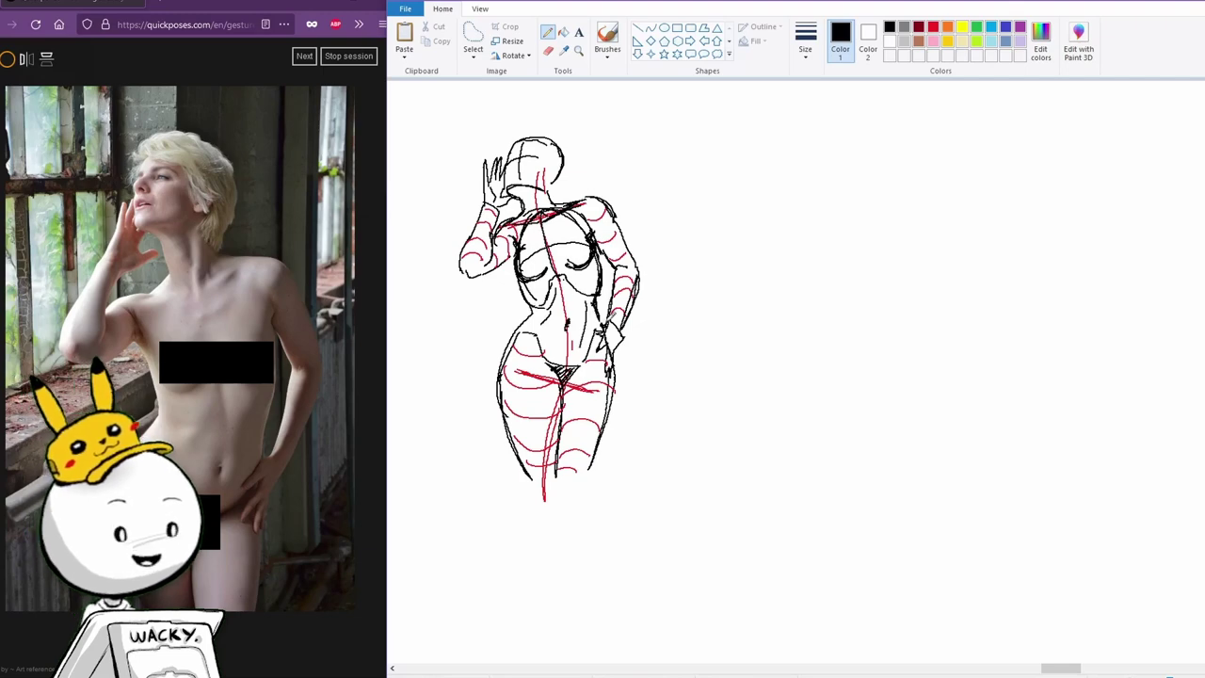
# Sketch the short wavy hair around the head and add the facial features in black.
pyautogui.moveTo(516, 139)
pyautogui.mouseDown()
pyautogui.moveTo(554, 145)
pyautogui.moveTo(517, 131)
pyautogui.moveTo(527, 122)
pyautogui.moveTo(563, 130)
pyautogui.moveTo(561, 189)
pyautogui.mouseUp()
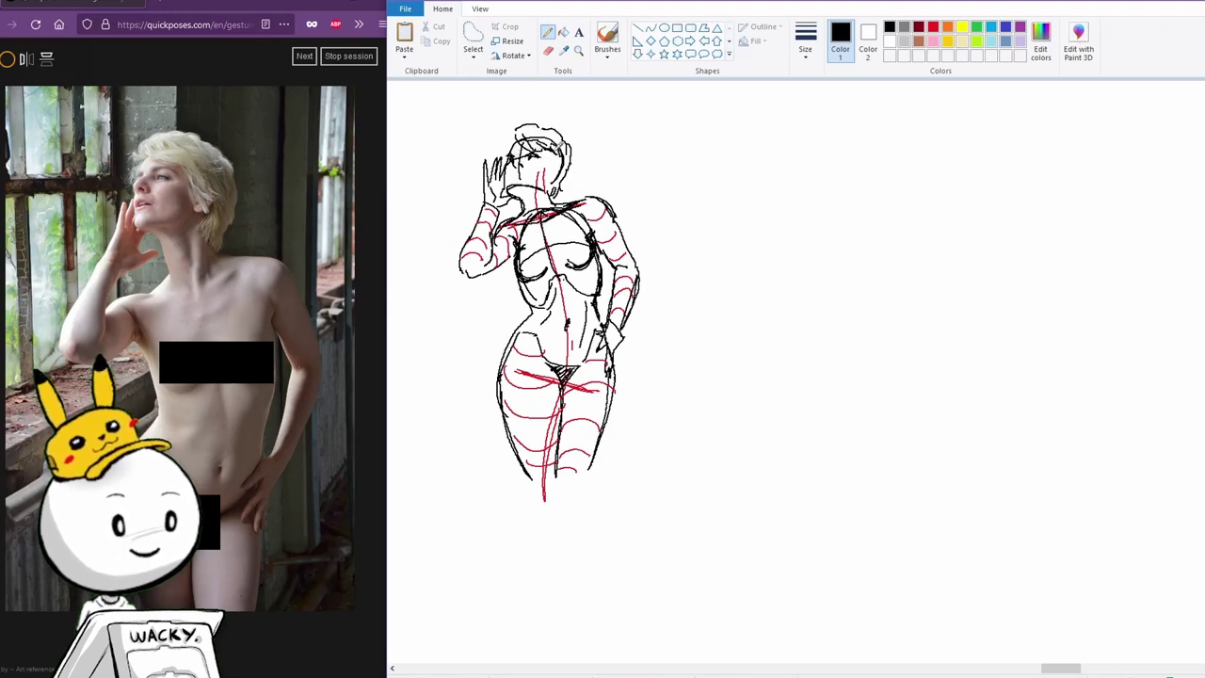
pyautogui.moveTo(512, 173); pyautogui.dragTo(523, 173)
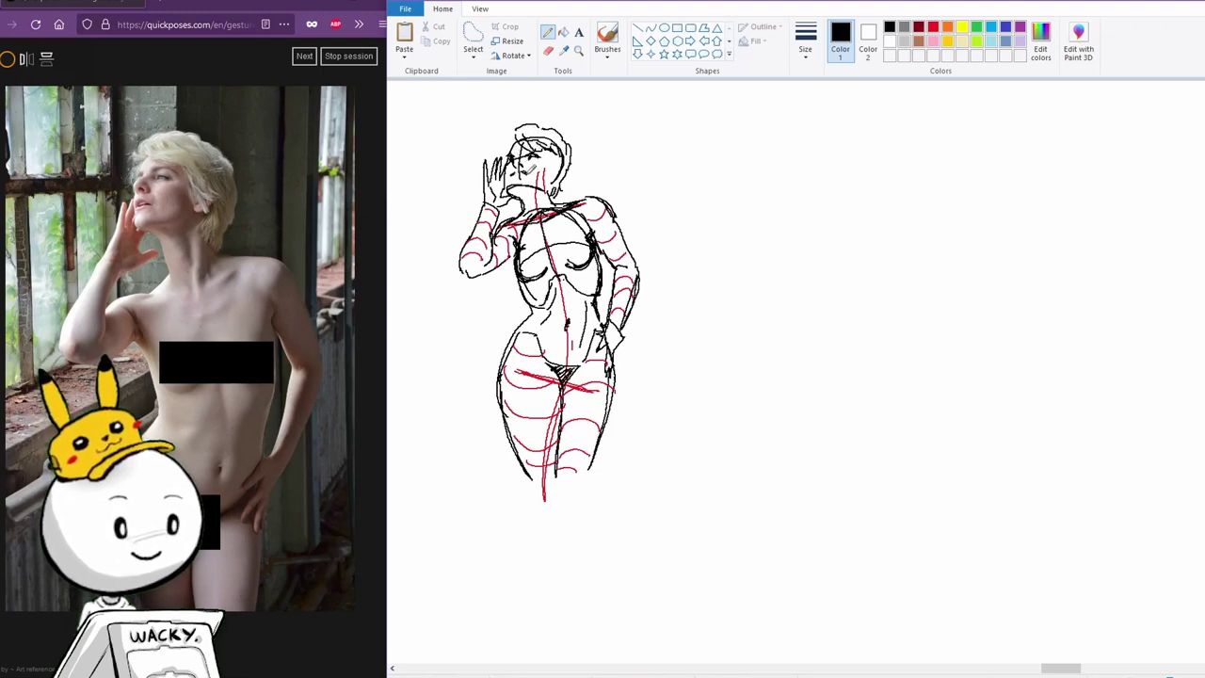
# Finish the fringe strokes over the forehead and advance to the reference photo of the woman leaning at the window.
pyautogui.moveTo(515, 132); pyautogui.dragTo(514, 141)
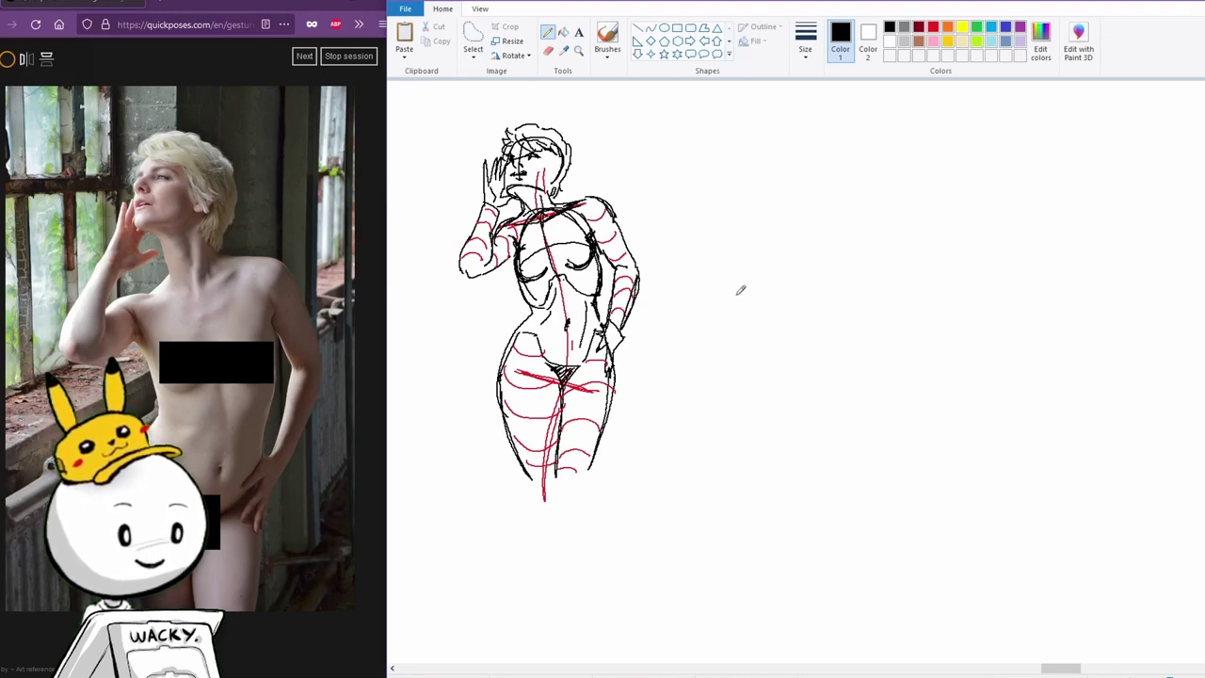
pyautogui.click(304, 56)
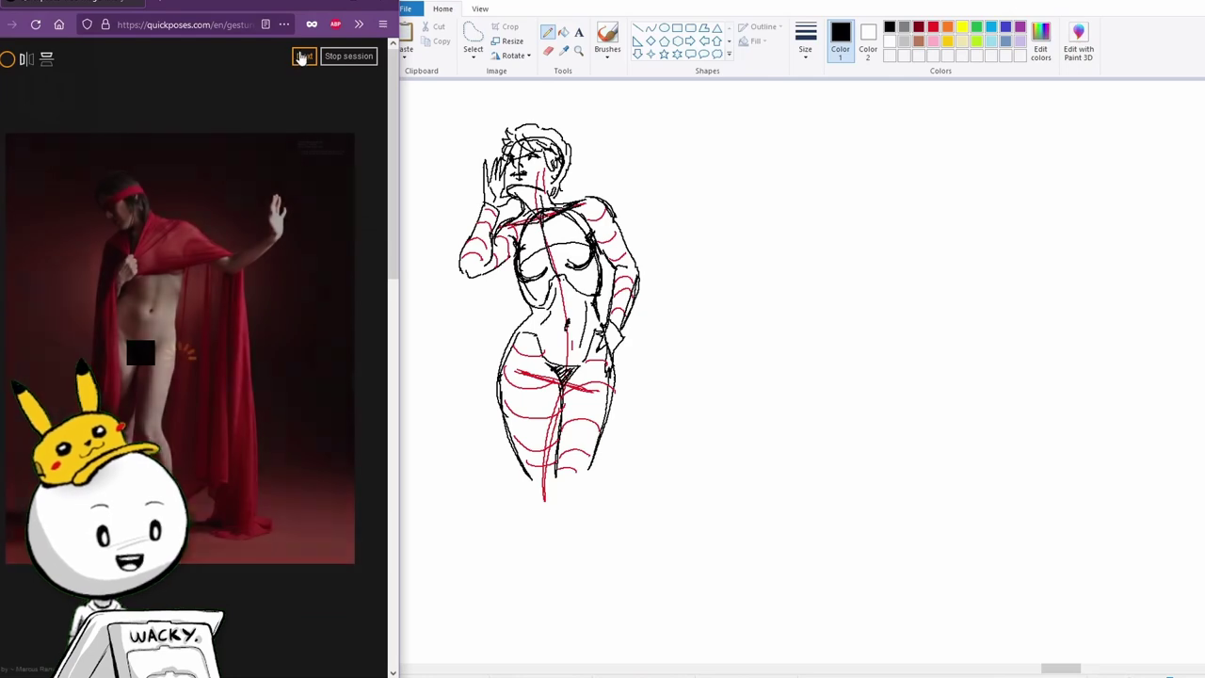
pyautogui.click(304, 56)
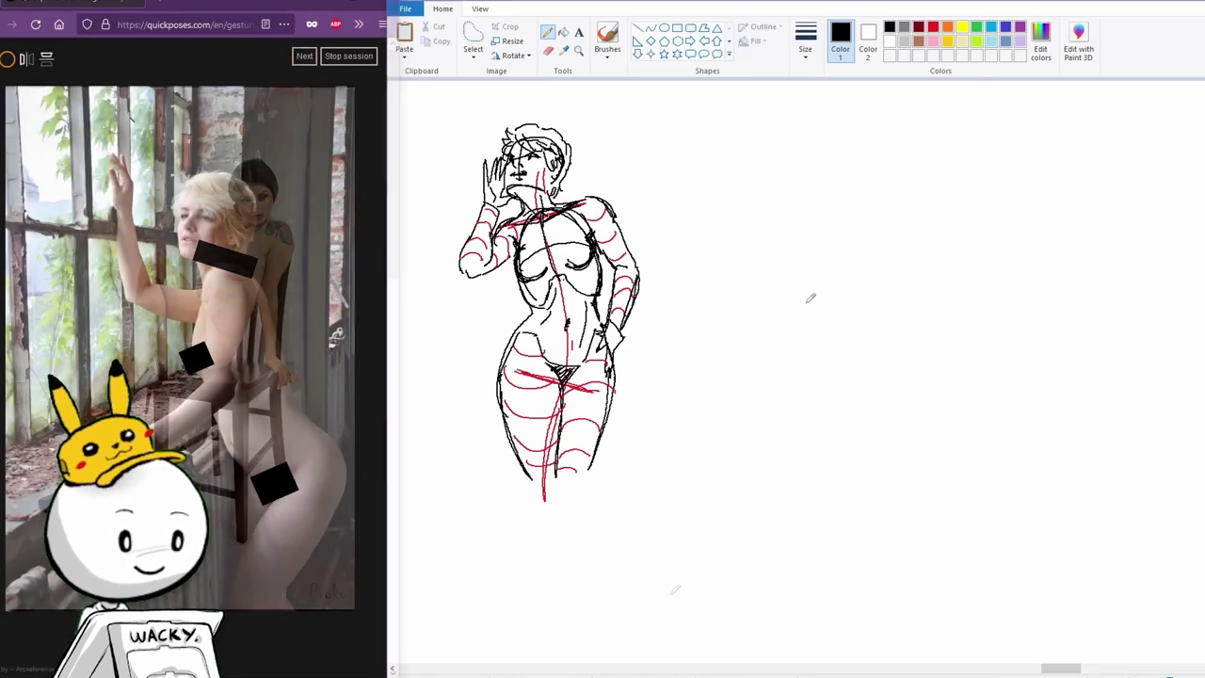
# Sketch the leaning woman's S-shaped gesture line in black, then place the oval head and the ribcage on it.
pyautogui.moveTo(789, 194)
pyautogui.mouseDown()
pyautogui.moveTo(822, 297)
pyautogui.moveTo(802, 452)
pyautogui.moveTo(790, 214)
pyautogui.mouseUp()
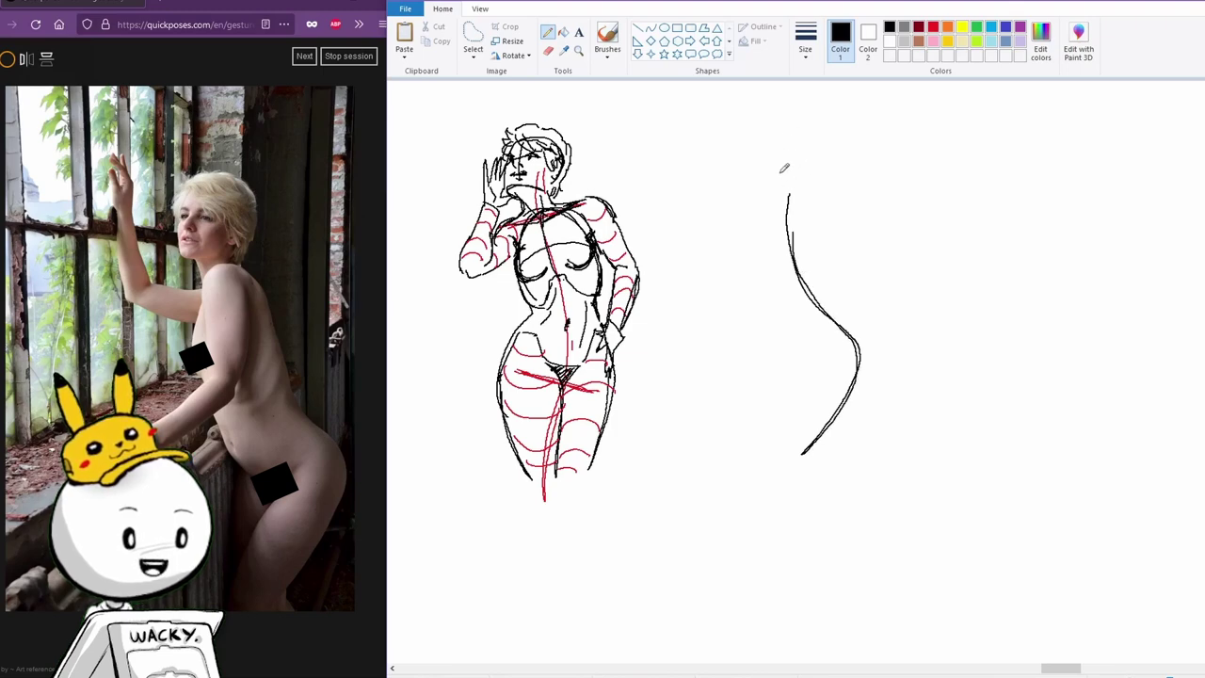
pyautogui.moveTo(779, 152)
pyautogui.mouseDown()
pyautogui.moveTo(771, 197)
pyautogui.moveTo(761, 196)
pyautogui.moveTo(774, 149)
pyautogui.mouseUp()
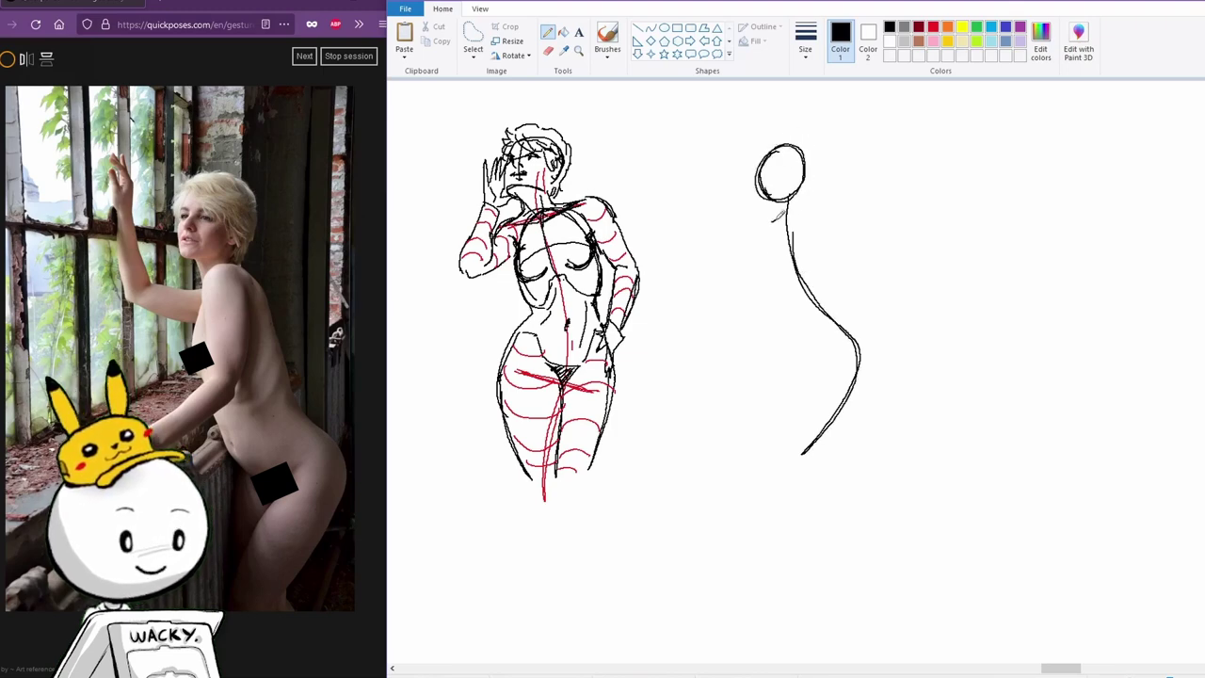
pyautogui.moveTo(803, 218)
pyautogui.mouseDown()
pyautogui.moveTo(771, 246)
pyautogui.moveTo(787, 286)
pyautogui.moveTo(786, 275)
pyautogui.moveTo(815, 287)
pyautogui.moveTo(812, 224)
pyautogui.moveTo(826, 259)
pyautogui.moveTo(786, 288)
pyautogui.mouseUp()
pyautogui.moveTo(797, 220); pyautogui.dragTo(769, 284)
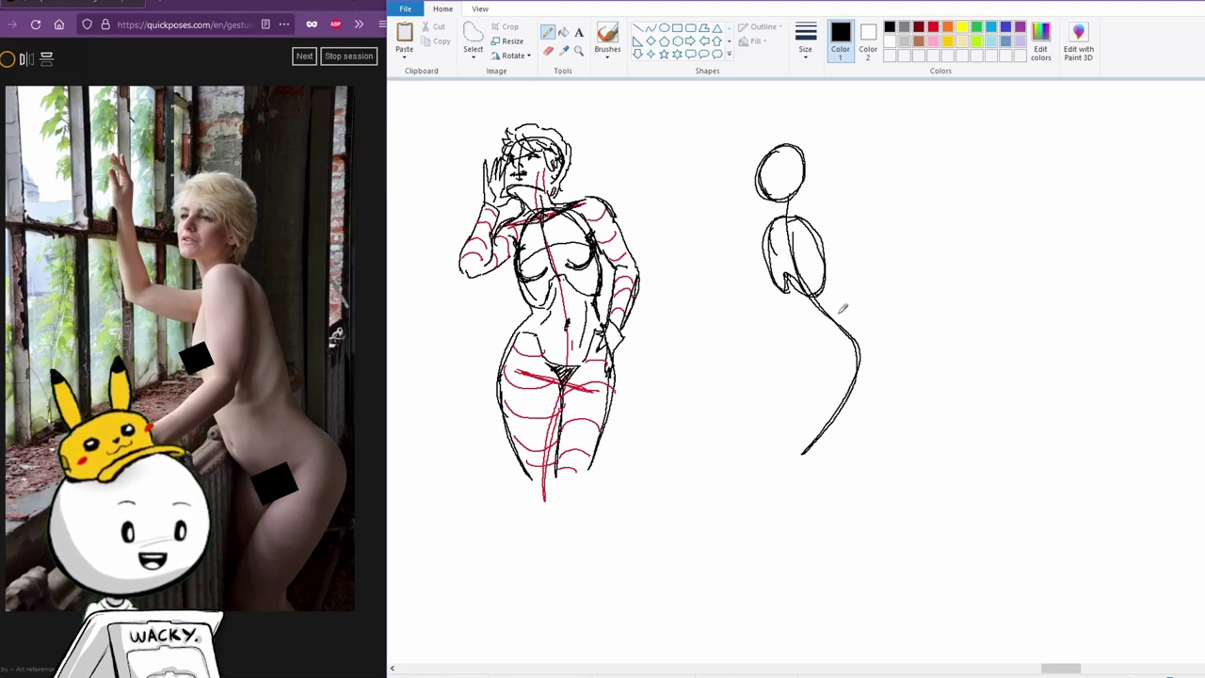
# Build the hip and the tapering thigh along the gesture line and wrap curved cross-contours around the thigh.
pyautogui.moveTo(834, 311)
pyautogui.mouseDown()
pyautogui.moveTo(831, 341)
pyautogui.moveTo(802, 329)
pyautogui.moveTo(861, 367)
pyautogui.moveTo(862, 310)
pyautogui.moveTo(827, 342)
pyautogui.moveTo(787, 435)
pyautogui.mouseUp()
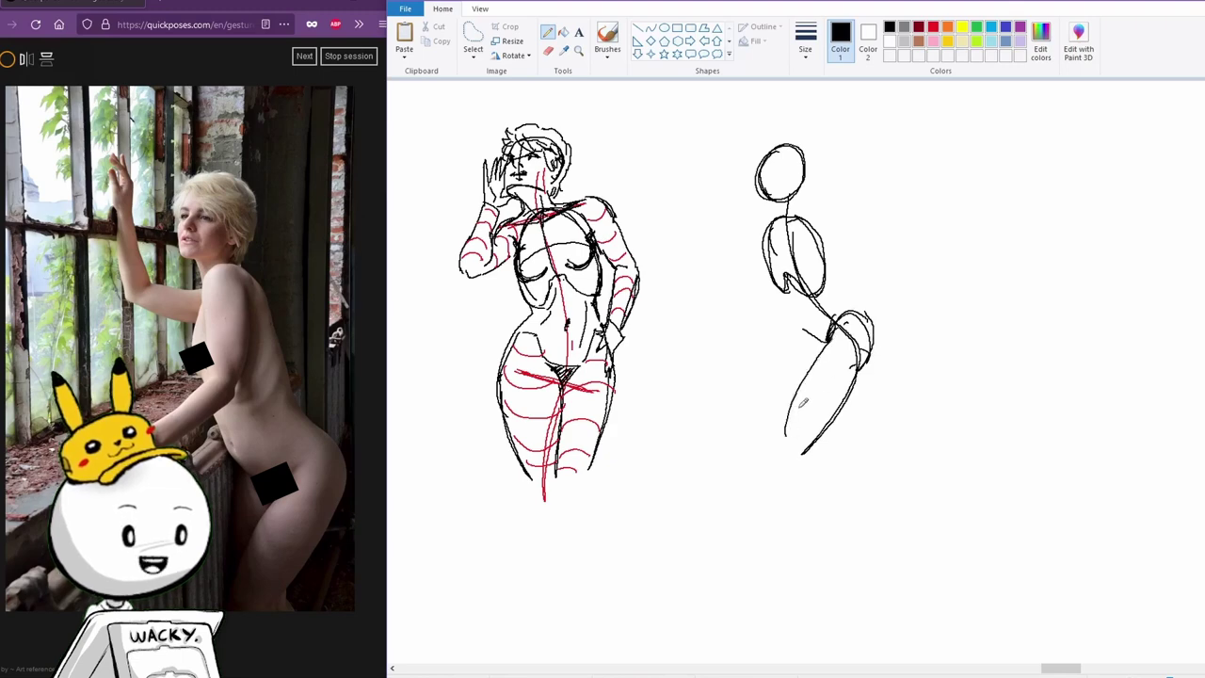
pyautogui.moveTo(837, 339); pyautogui.dragTo(798, 395)
pyautogui.moveTo(811, 430)
pyautogui.mouseDown()
pyautogui.moveTo(862, 379)
pyautogui.moveTo(821, 388)
pyautogui.mouseUp()
pyautogui.moveTo(853, 350); pyautogui.dragTo(817, 397)
pyautogui.moveTo(838, 388); pyautogui.dragTo(800, 437)
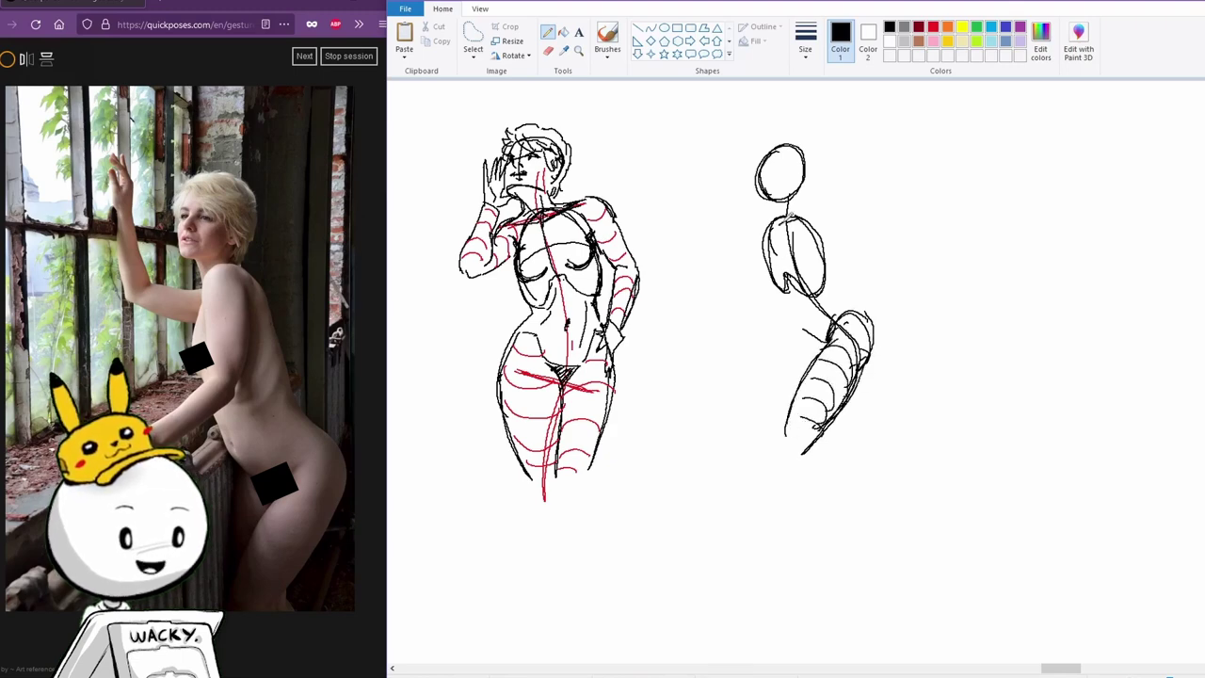
# Draw the lowered arm reaching forward with its hand and cross-contours, and add face guidelines and an ear to the head.
pyautogui.moveTo(793, 221); pyautogui.dragTo(753, 304)
pyautogui.moveTo(787, 246); pyautogui.dragTo(800, 293)
pyautogui.moveTo(802, 230)
pyautogui.mouseDown()
pyautogui.moveTo(774, 303)
pyautogui.moveTo(800, 237)
pyautogui.mouseUp()
pyautogui.moveTo(778, 258); pyautogui.dragTo(793, 254)
pyautogui.moveTo(783, 274); pyautogui.dragTo(703, 331)
pyautogui.moveTo(765, 307)
pyautogui.mouseDown()
pyautogui.moveTo(706, 330)
pyautogui.moveTo(740, 327)
pyautogui.moveTo(715, 347)
pyautogui.moveTo(772, 296)
pyautogui.moveTo(763, 322)
pyautogui.mouseUp()
pyautogui.moveTo(781, 221); pyautogui.dragTo(761, 275)
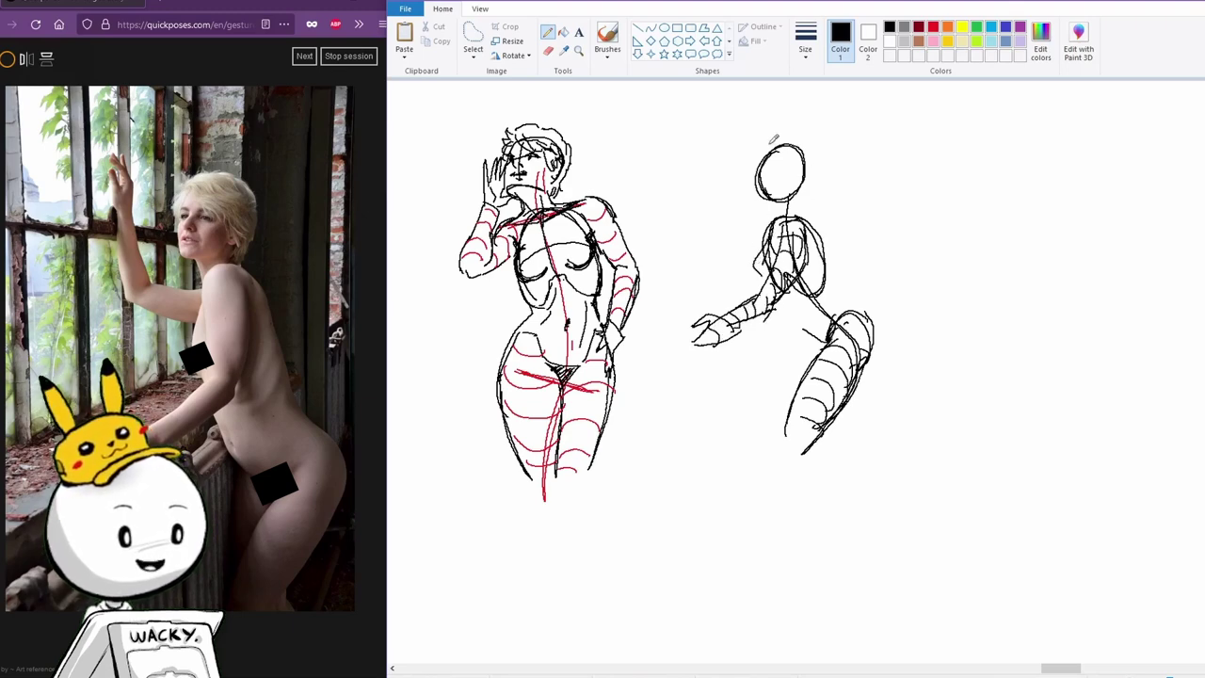
pyautogui.moveTo(789, 142); pyautogui.dragTo(778, 198)
pyautogui.moveTo(761, 177)
pyautogui.mouseDown()
pyautogui.moveTo(802, 167)
pyautogui.moveTo(798, 192)
pyautogui.moveTo(791, 169)
pyautogui.mouseUp()
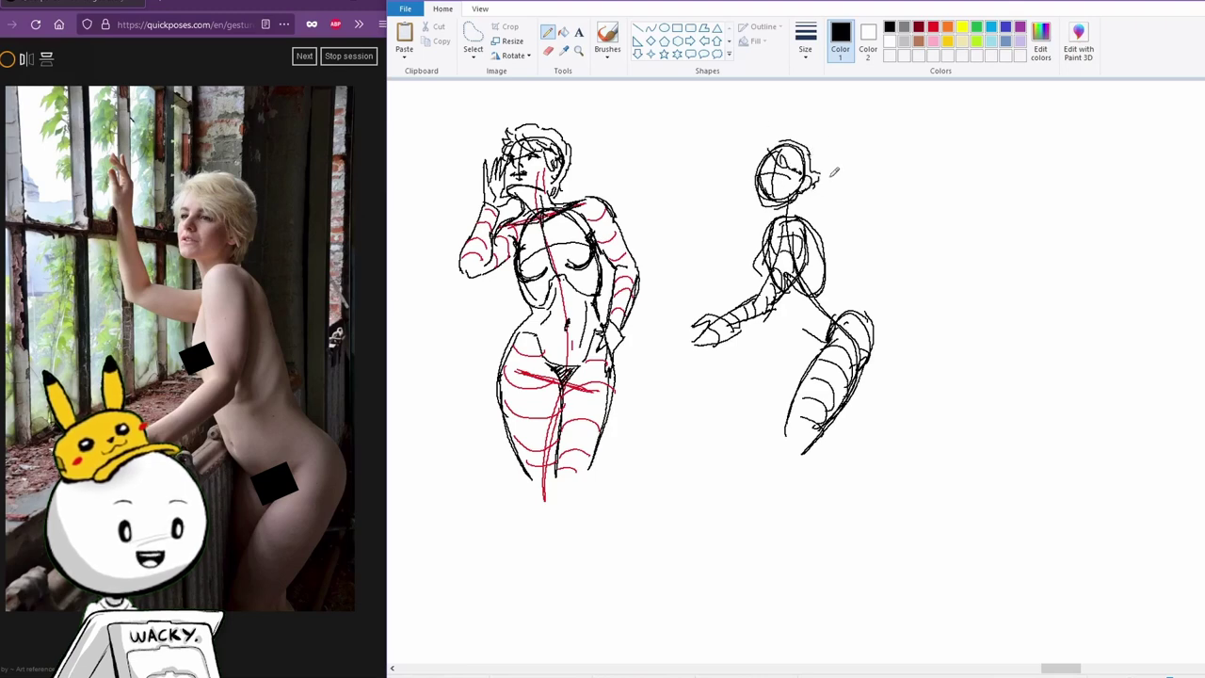
# Draw the leaning woman's raised arm bent at the elbow, with an open hand and cross-contours along the forearm and upper arm.
pyautogui.moveTo(719, 177)
pyautogui.mouseDown()
pyautogui.moveTo(721, 247)
pyautogui.moveTo(771, 241)
pyautogui.moveTo(744, 230)
pyautogui.mouseUp()
pyautogui.hotkey('ctrl', 'z')
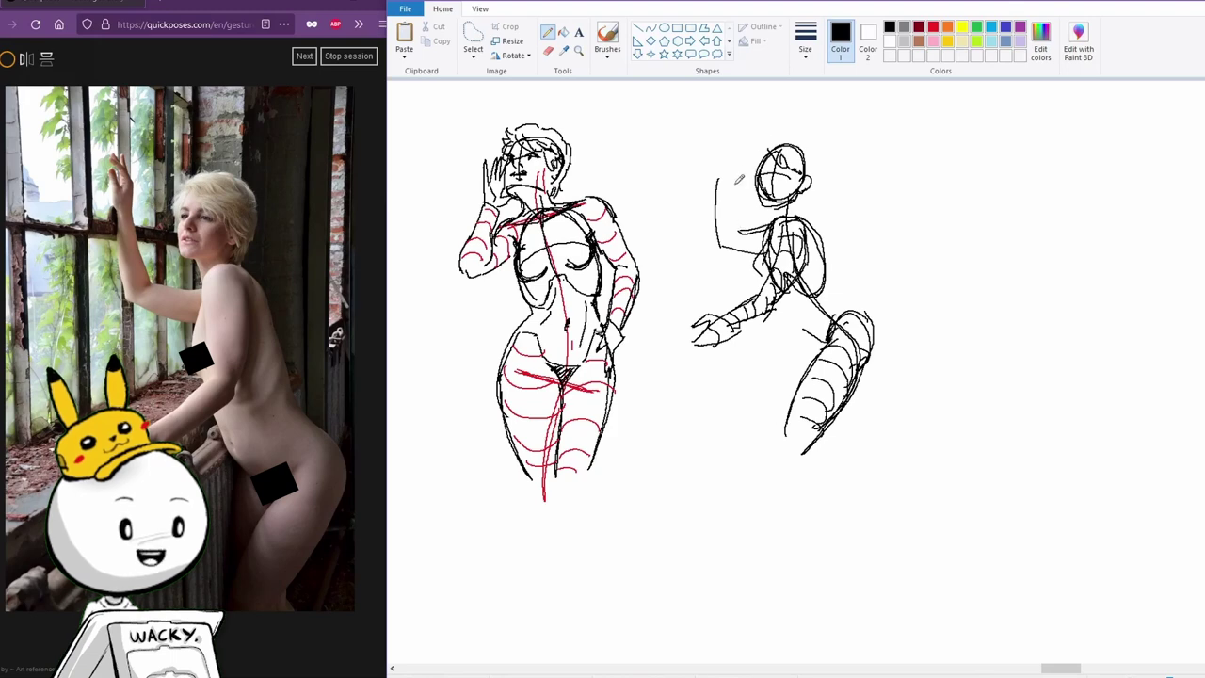
pyautogui.moveTo(733, 182); pyautogui.dragTo(748, 228)
pyautogui.moveTo(739, 183); pyautogui.dragTo(742, 229)
pyautogui.moveTo(728, 183)
pyautogui.mouseDown()
pyautogui.moveTo(735, 147)
pyautogui.moveTo(724, 134)
pyautogui.moveTo(712, 179)
pyautogui.mouseUp()
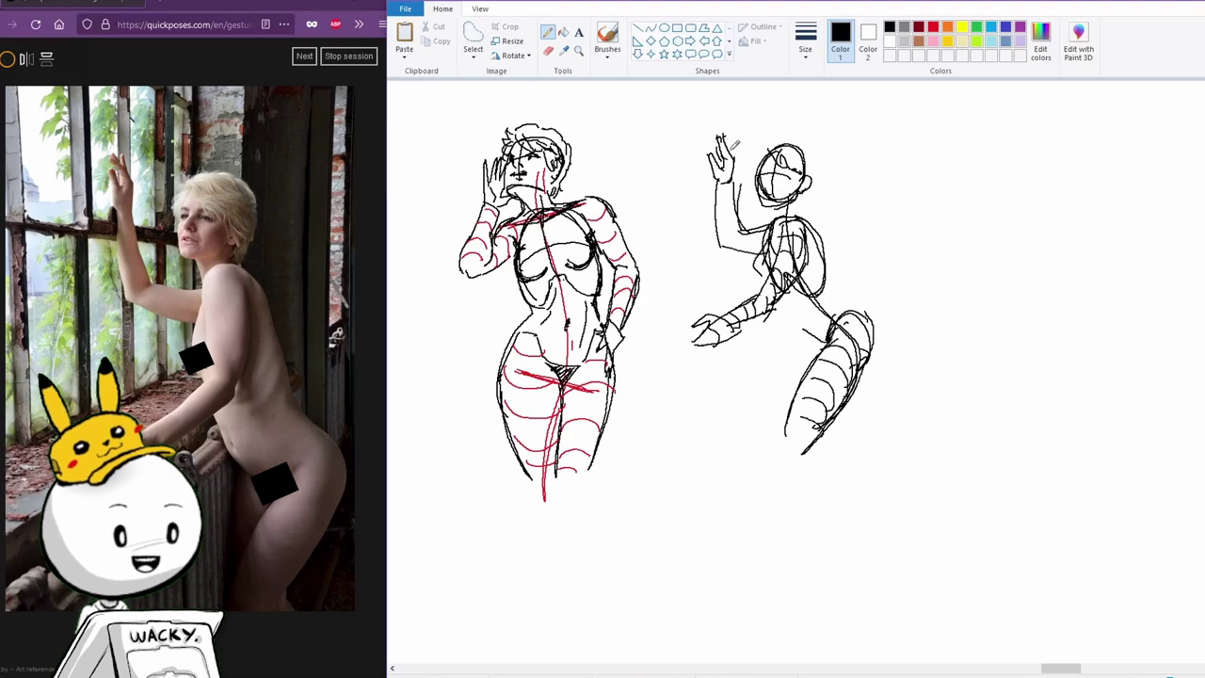
pyautogui.moveTo(729, 132); pyautogui.dragTo(734, 154)
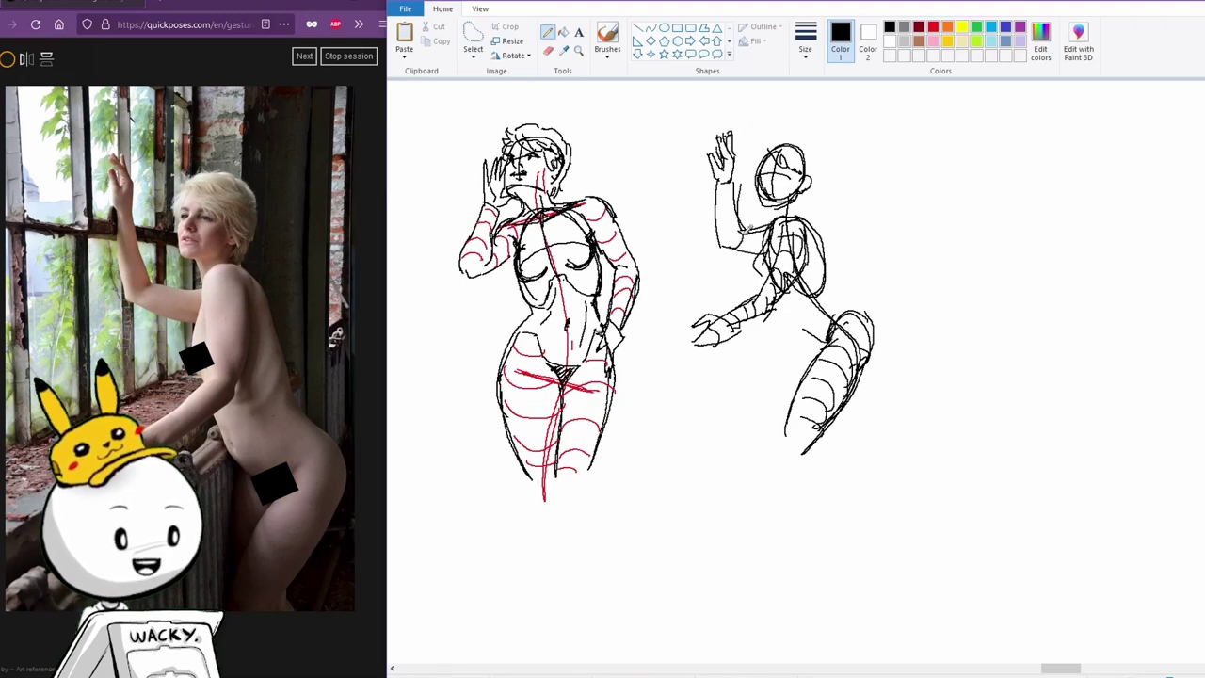
pyautogui.moveTo(717, 226); pyautogui.dragTo(738, 226)
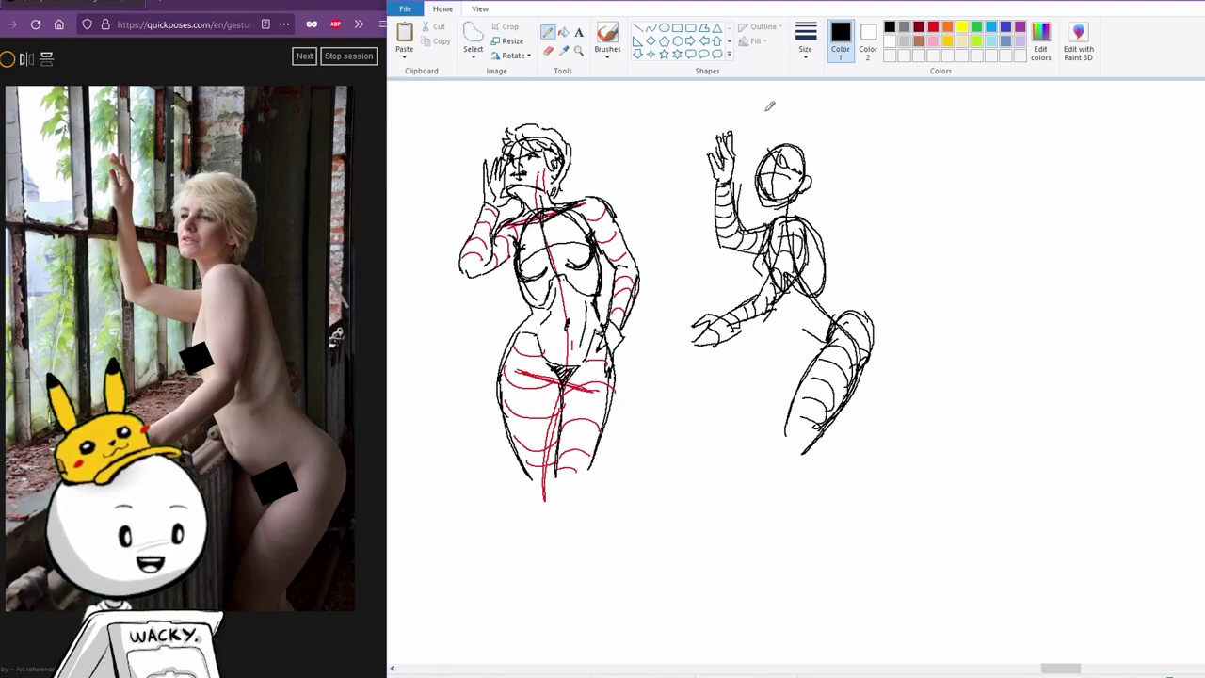
# Outline the leaning woman's hair, back, belly and far thigh, and advance to the reference of the kneeling man with raised arms.
pyautogui.moveTo(752, 175)
pyautogui.mouseDown()
pyautogui.moveTo(768, 151)
pyautogui.moveTo(815, 177)
pyautogui.mouseUp()
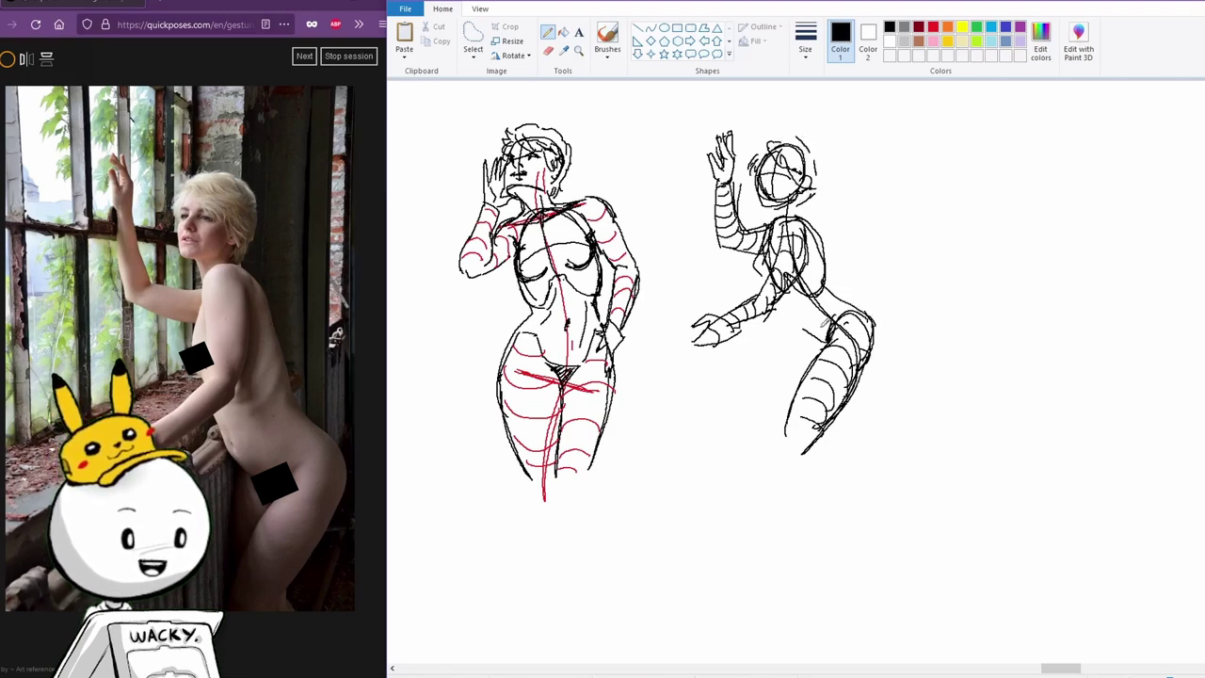
pyautogui.moveTo(791, 299)
pyautogui.mouseDown()
pyautogui.moveTo(807, 333)
pyautogui.moveTo(787, 387)
pyautogui.mouseUp()
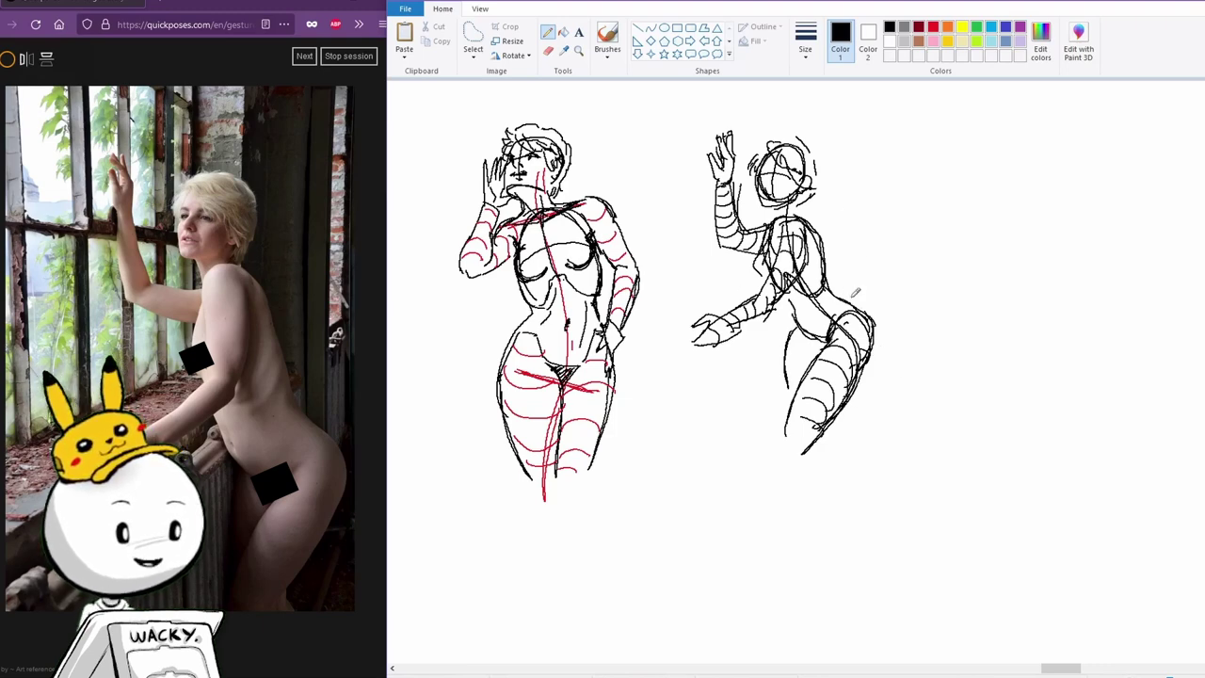
pyautogui.click(302, 58)
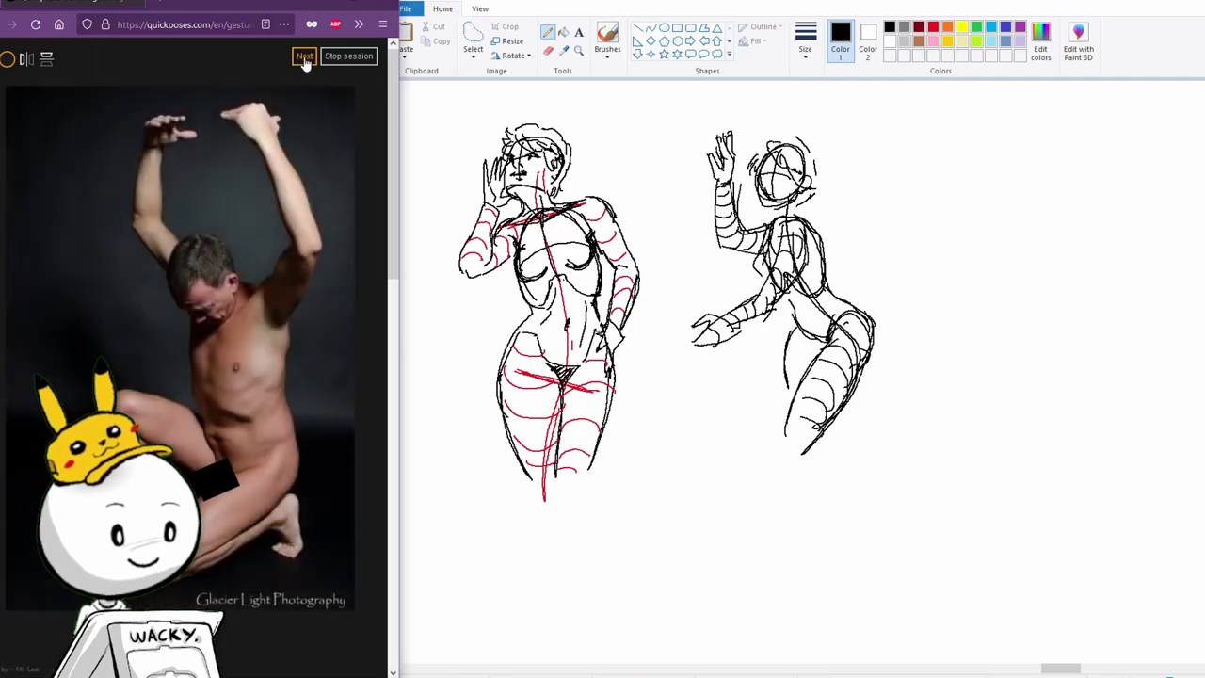
# Sketch the kneeling man's round head, shoulder line and curved spine, with the folded leg and foot beneath.
pyautogui.moveTo(982, 191)
pyautogui.mouseDown()
pyautogui.moveTo(1005, 224)
pyautogui.moveTo(1008, 185)
pyautogui.moveTo(986, 211)
pyautogui.moveTo(1054, 212)
pyautogui.mouseUp()
pyautogui.moveTo(1055, 211)
pyautogui.mouseDown()
pyautogui.moveTo(1030, 215)
pyautogui.moveTo(1012, 358)
pyautogui.moveTo(1078, 397)
pyautogui.mouseUp()
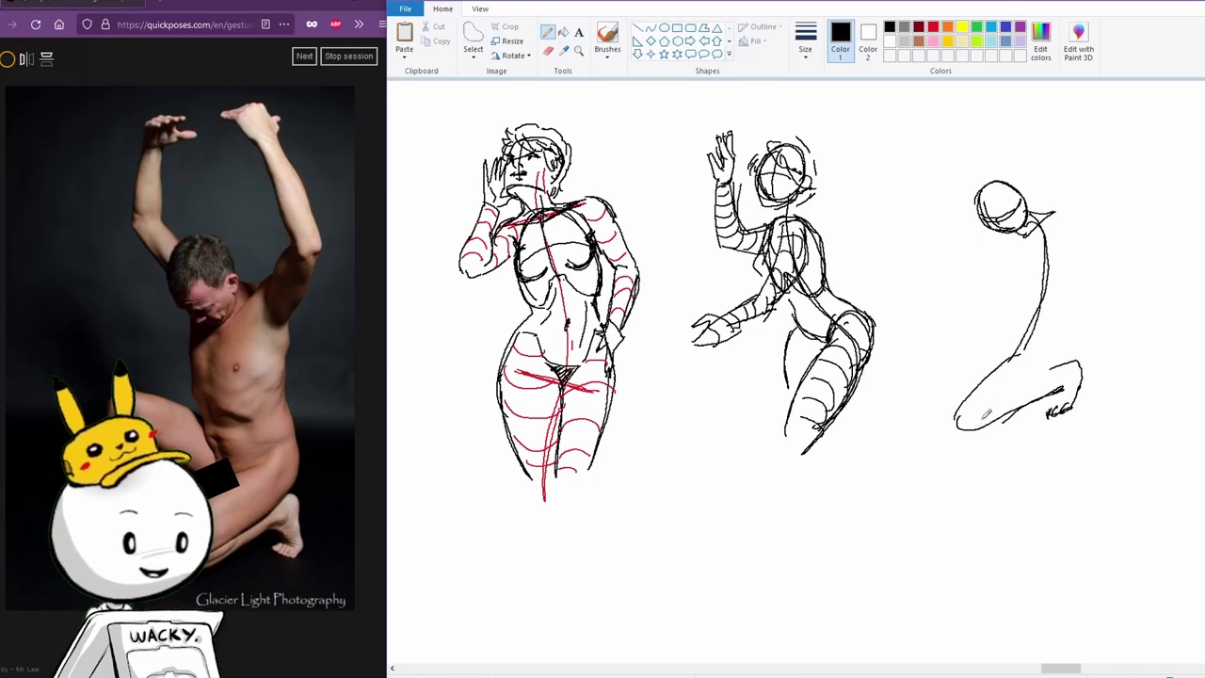
pyautogui.moveTo(987, 414); pyautogui.dragTo(1076, 356)
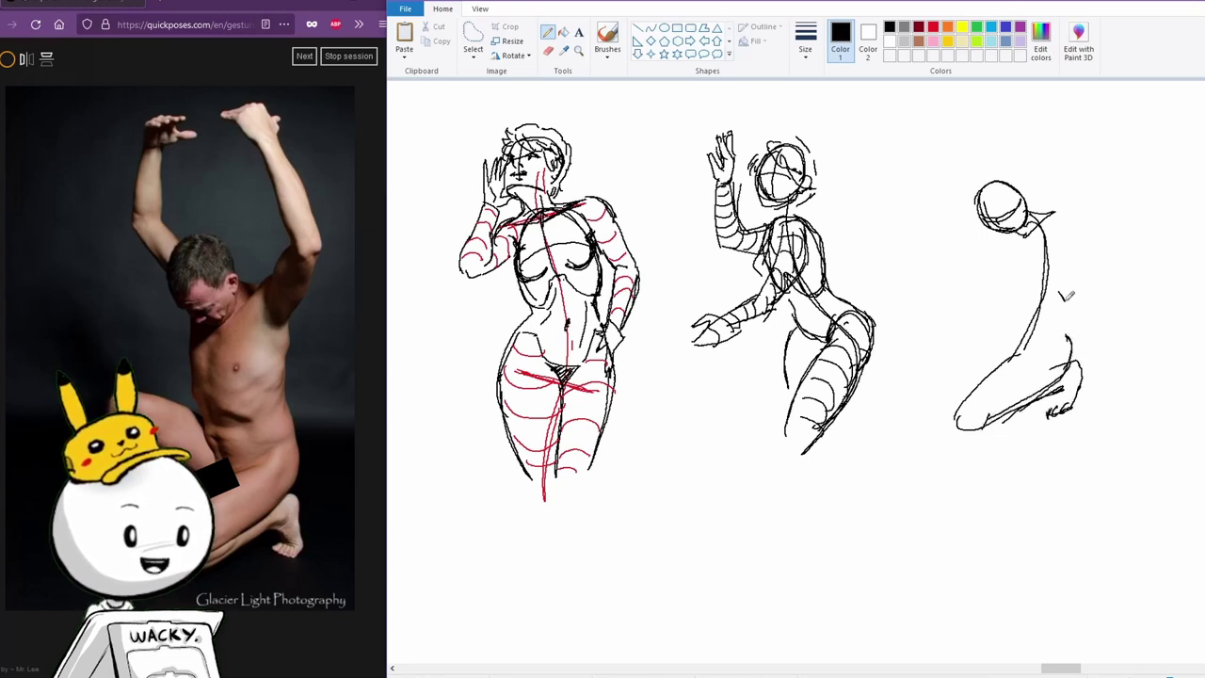
# Outline the kneeling man's back and shoulder, add the ribcage and pelvis, and start the raised knee.
pyautogui.moveTo(1061, 298); pyautogui.dragTo(1071, 349)
pyautogui.moveTo(1080, 228); pyautogui.dragTo(1061, 308)
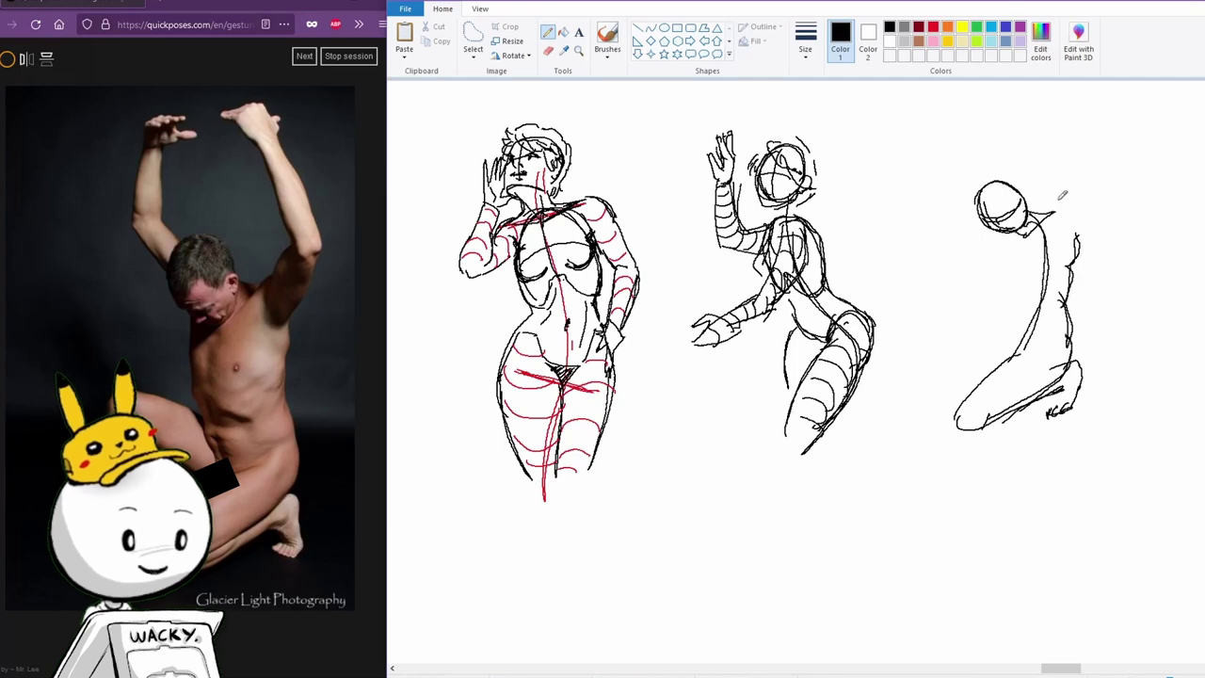
pyautogui.moveTo(1056, 234)
pyautogui.mouseDown()
pyautogui.moveTo(1076, 236)
pyautogui.moveTo(1064, 191)
pyautogui.mouseUp()
pyautogui.hotkey('ctrl', 'z')
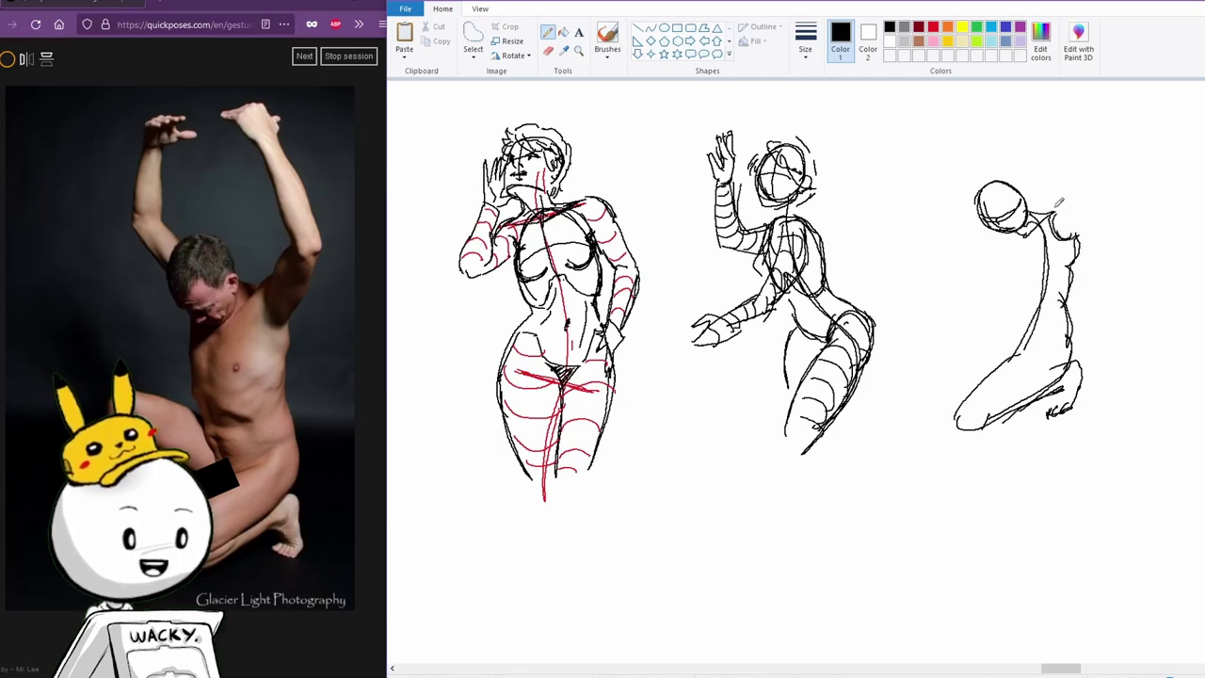
pyautogui.moveTo(1018, 235)
pyautogui.mouseDown()
pyautogui.moveTo(1015, 299)
pyautogui.moveTo(1024, 283)
pyautogui.moveTo(1065, 293)
pyautogui.moveTo(1024, 292)
pyautogui.moveTo(1010, 350)
pyautogui.moveTo(961, 300)
pyautogui.moveTo(952, 349)
pyautogui.mouseUp()
pyautogui.hotkey('ctrl', 'z')
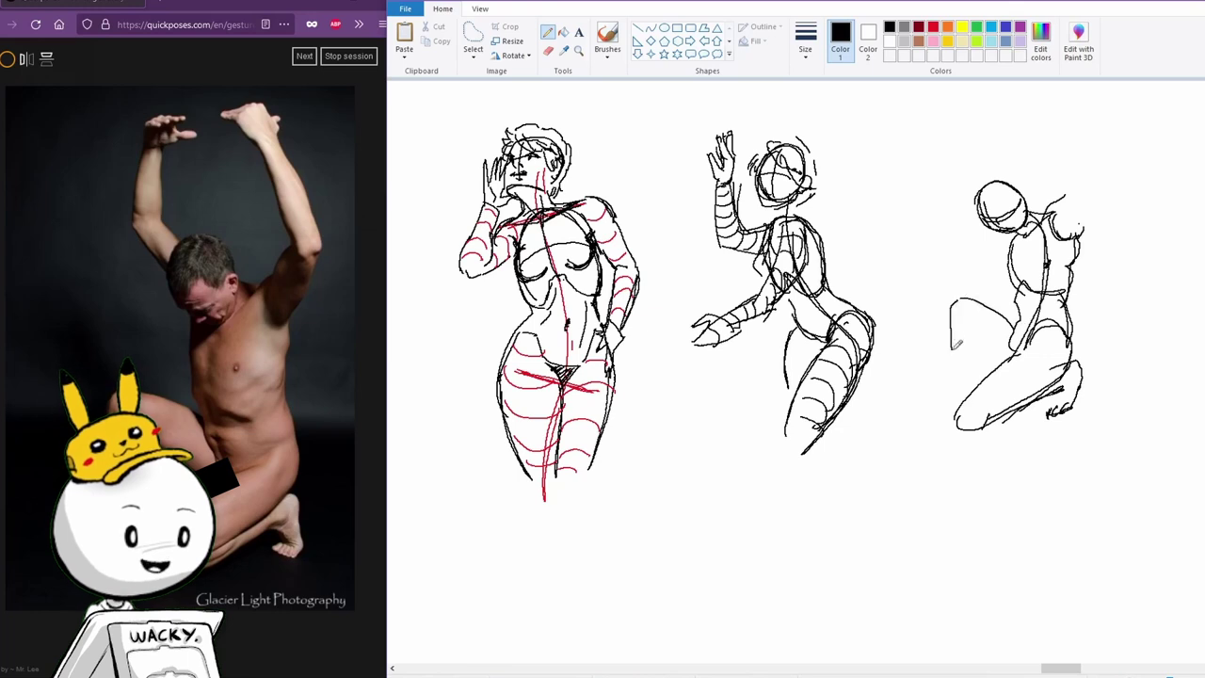
# Complete the kneeling man's raised-knee leg with thigh, shin and foot, and reinforce the knee outline.
pyautogui.moveTo(954, 304); pyautogui.dragTo(953, 390)
pyautogui.moveTo(972, 311)
pyautogui.mouseDown()
pyautogui.moveTo(984, 352)
pyautogui.moveTo(974, 384)
pyautogui.moveTo(1000, 367)
pyautogui.mouseUp()
pyautogui.moveTo(955, 335); pyautogui.dragTo(958, 392)
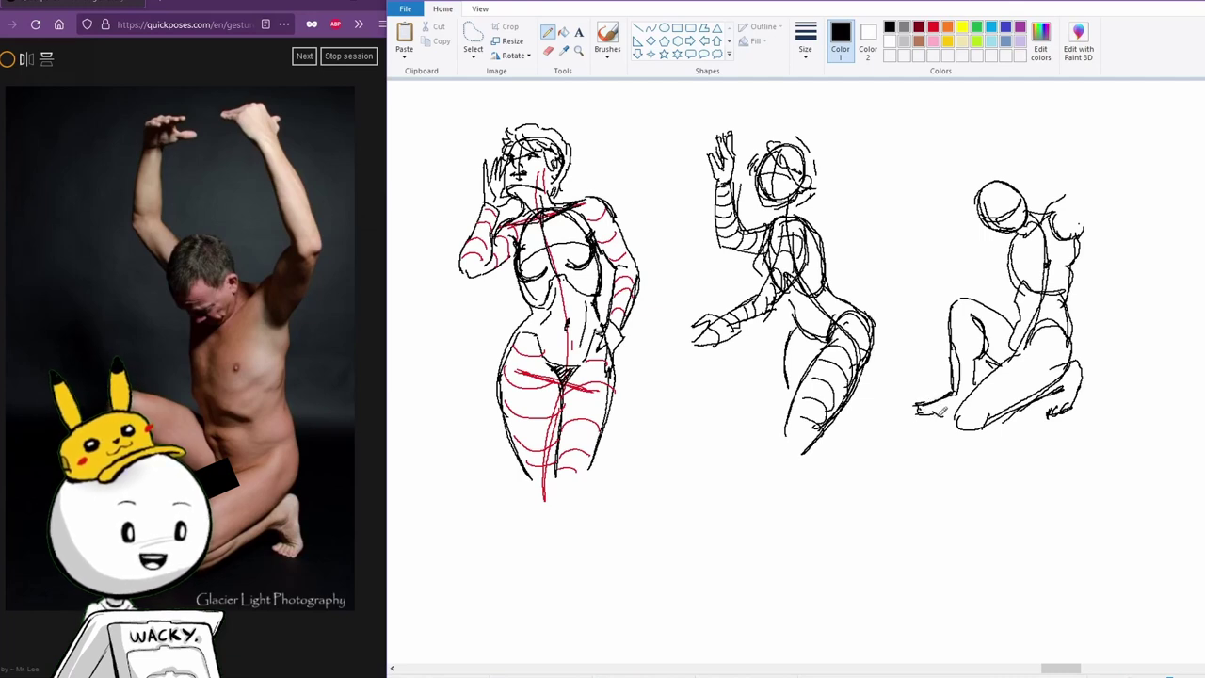
pyautogui.moveTo(945, 356); pyautogui.dragTo(953, 301)
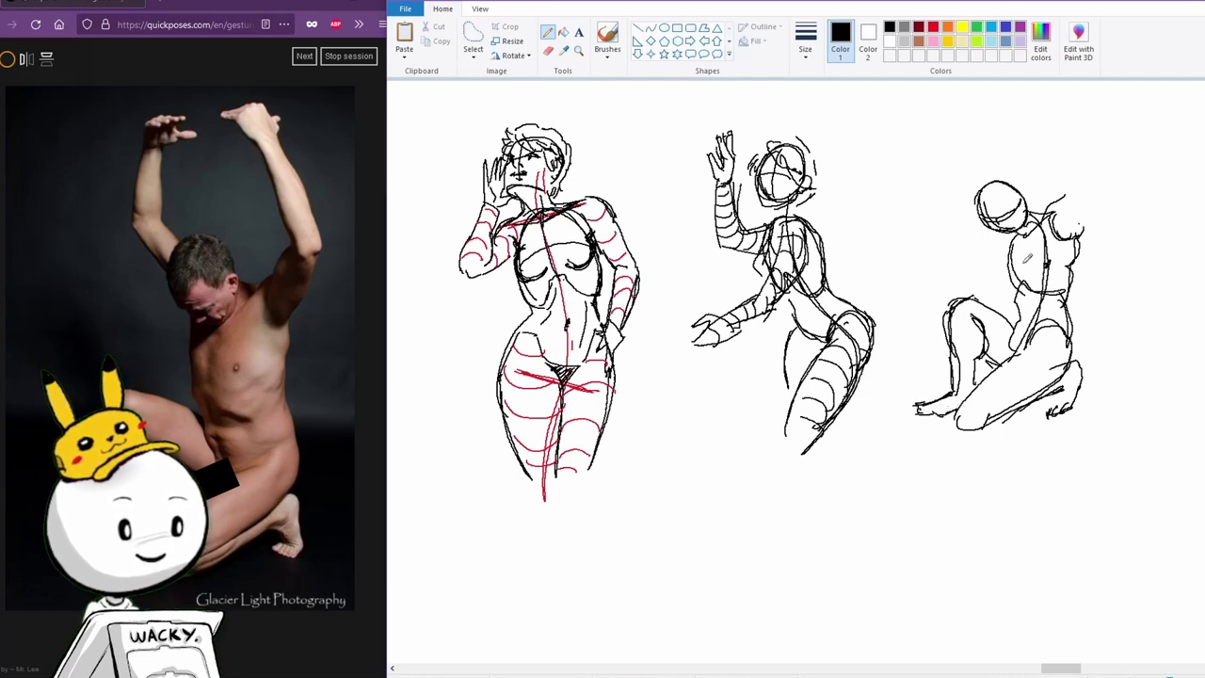
# Draw the kneeling man's near arm raised from the shoulder, bent at the elbow and ending in a flat hand.
pyautogui.moveTo(985, 224)
pyautogui.mouseDown()
pyautogui.moveTo(1013, 236)
pyautogui.moveTo(1109, 196)
pyautogui.mouseUp()
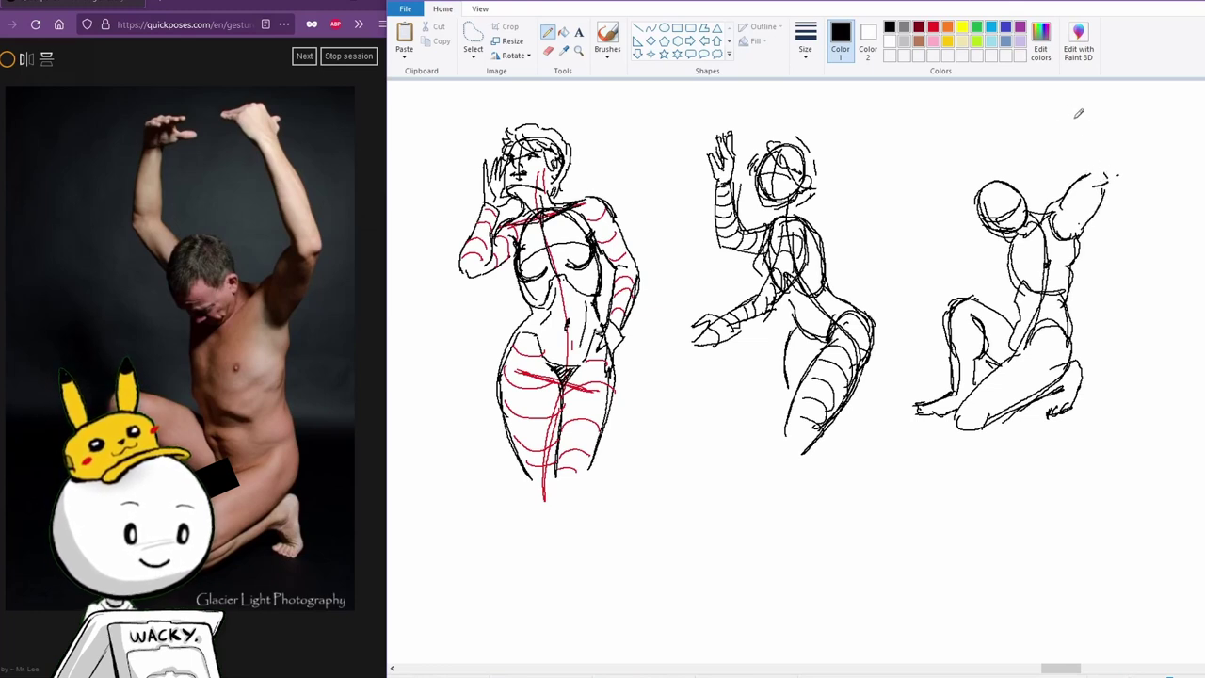
pyautogui.moveTo(1079, 99); pyautogui.dragTo(1109, 176)
pyautogui.moveTo(1070, 126); pyautogui.dragTo(1084, 177)
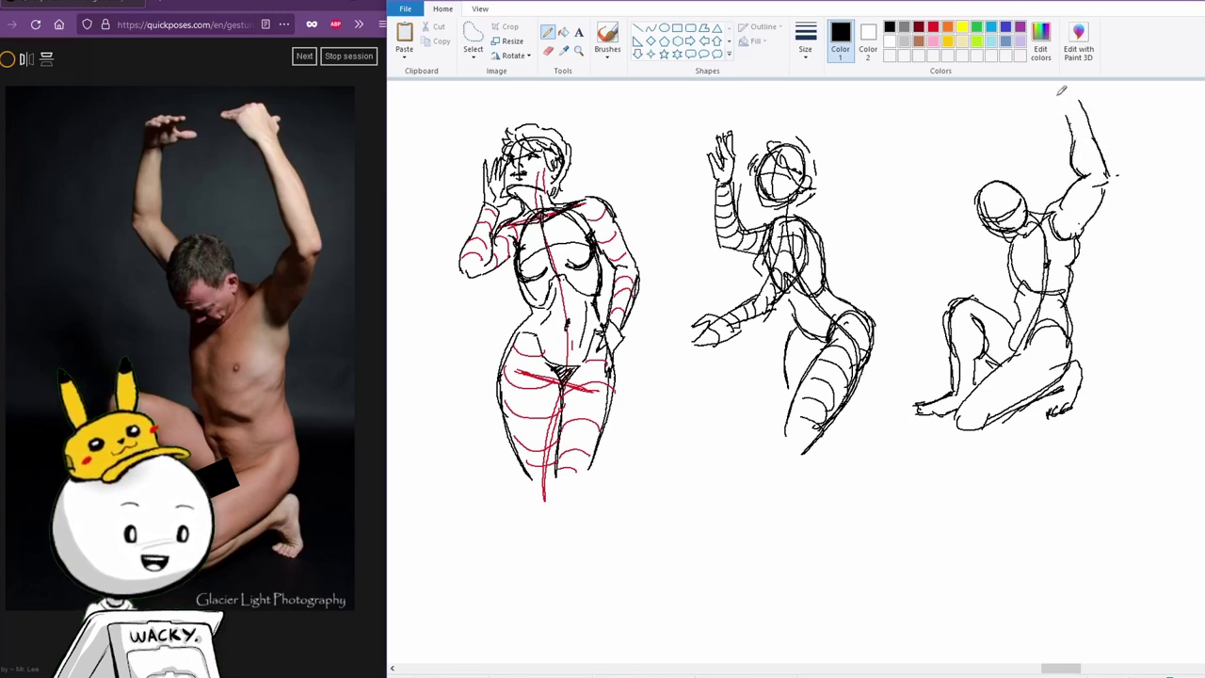
pyautogui.moveTo(1049, 107); pyautogui.dragTo(1078, 97)
pyautogui.moveTo(1080, 92); pyautogui.dragTo(1100, 122)
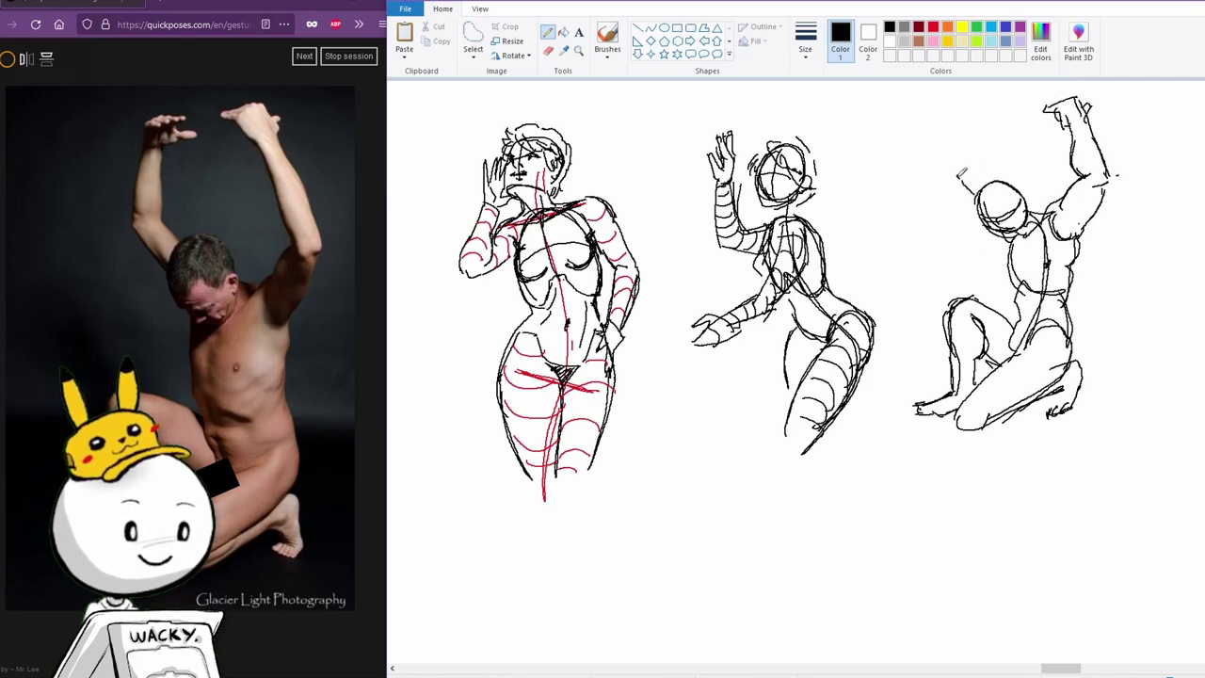
# Draw the kneeling man's far arm rising behind the head with its hand and cross-contours, and add the ear.
pyautogui.moveTo(961, 176)
pyautogui.mouseDown()
pyautogui.moveTo(973, 121)
pyautogui.moveTo(971, 138)
pyautogui.moveTo(987, 136)
pyautogui.moveTo(995, 160)
pyautogui.moveTo(969, 98)
pyautogui.moveTo(1009, 96)
pyautogui.moveTo(987, 162)
pyautogui.mouseUp()
pyautogui.moveTo(967, 151)
pyautogui.mouseDown()
pyautogui.moveTo(986, 150)
pyautogui.moveTo(986, 137)
pyautogui.mouseUp()
pyautogui.moveTo(970, 121); pyautogui.dragTo(989, 120)
pyautogui.moveTo(973, 175)
pyautogui.mouseDown()
pyautogui.moveTo(998, 193)
pyautogui.moveTo(1037, 196)
pyautogui.mouseUp()
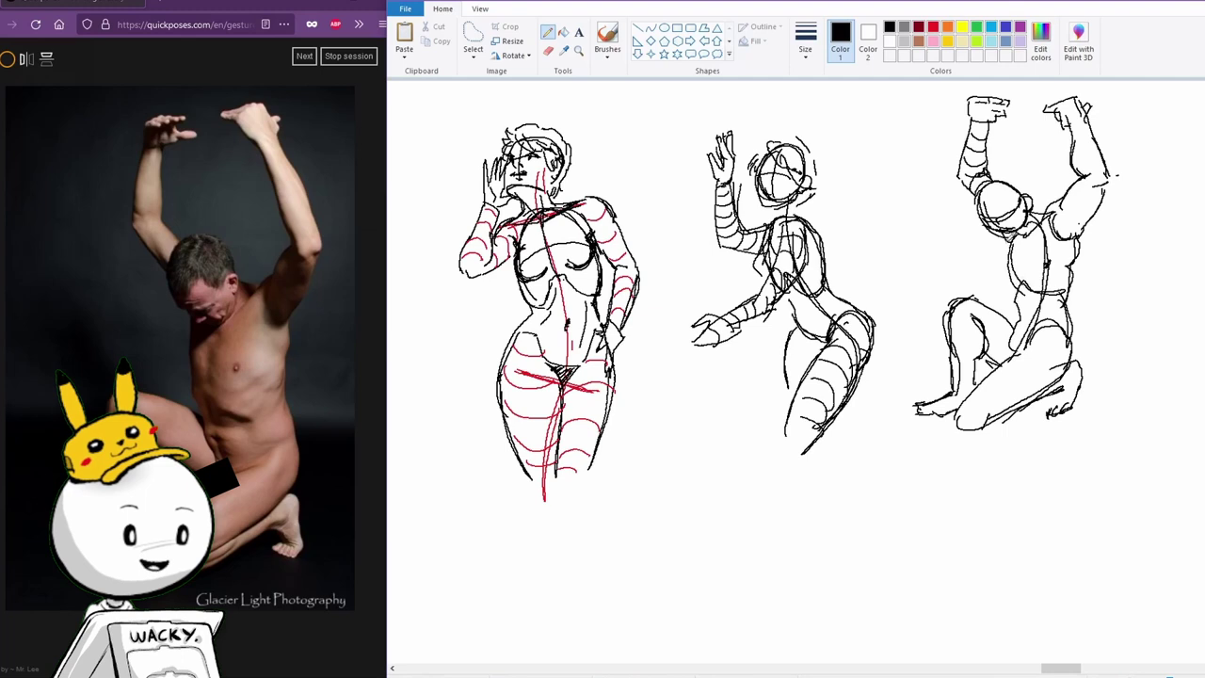
# Reinforce the kneeling man's torso and raised-knee leg, and add cross-contours over the folded thigh and near arm.
pyautogui.moveTo(1007, 239); pyautogui.dragTo(1005, 364)
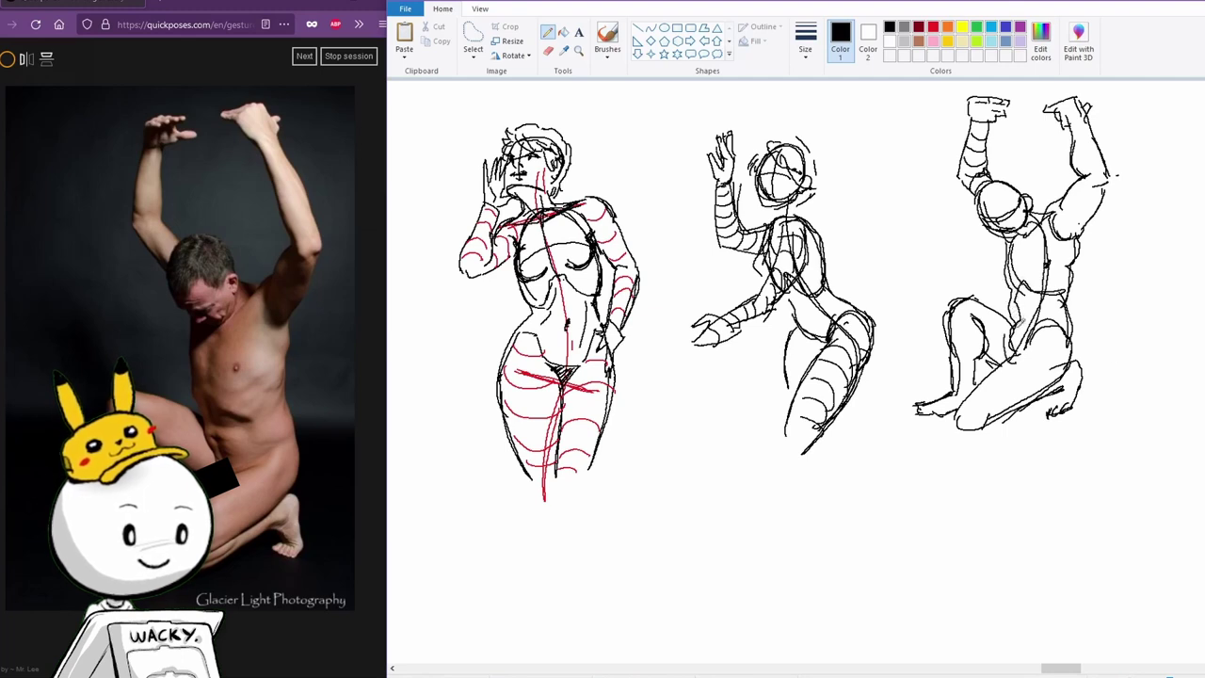
pyautogui.moveTo(1004, 316)
pyautogui.mouseDown()
pyautogui.moveTo(1023, 325)
pyautogui.moveTo(977, 384)
pyautogui.mouseUp()
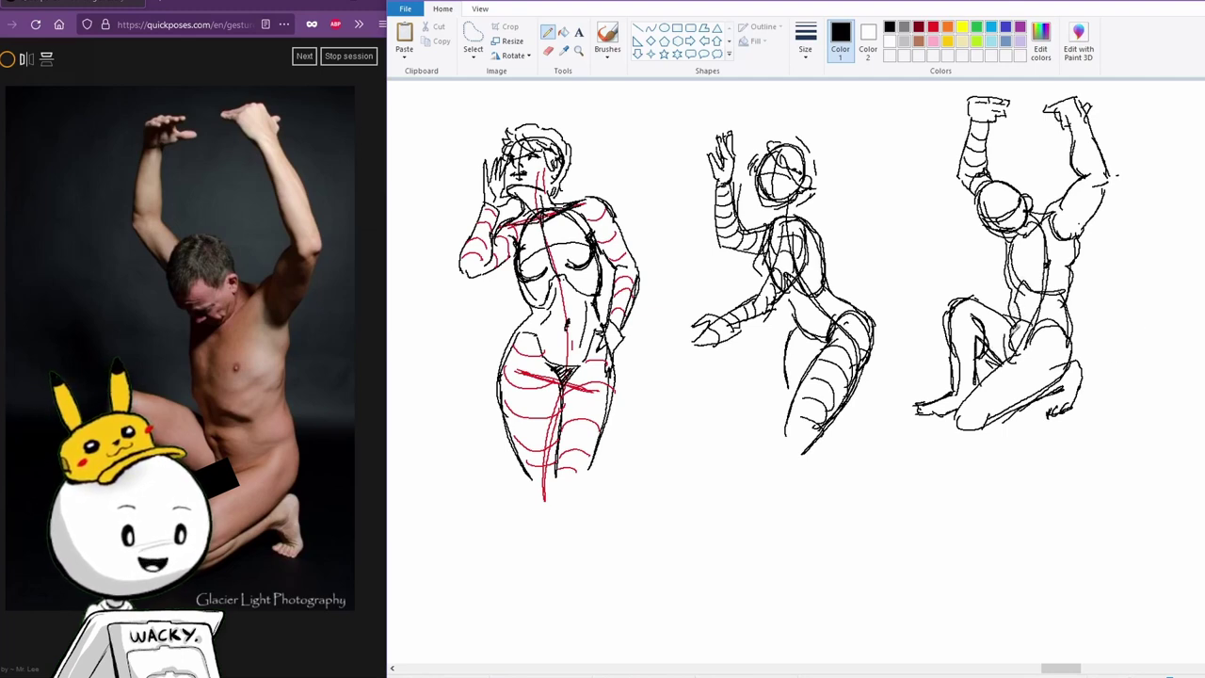
pyautogui.moveTo(987, 341); pyautogui.dragTo(1007, 350)
pyautogui.moveTo(1011, 303)
pyautogui.mouseDown()
pyautogui.moveTo(970, 296)
pyautogui.moveTo(944, 341)
pyautogui.mouseUp()
pyautogui.moveTo(944, 322)
pyautogui.mouseDown()
pyautogui.moveTo(1024, 303)
pyautogui.moveTo(1081, 360)
pyautogui.moveTo(1053, 386)
pyautogui.moveTo(1069, 320)
pyautogui.mouseUp()
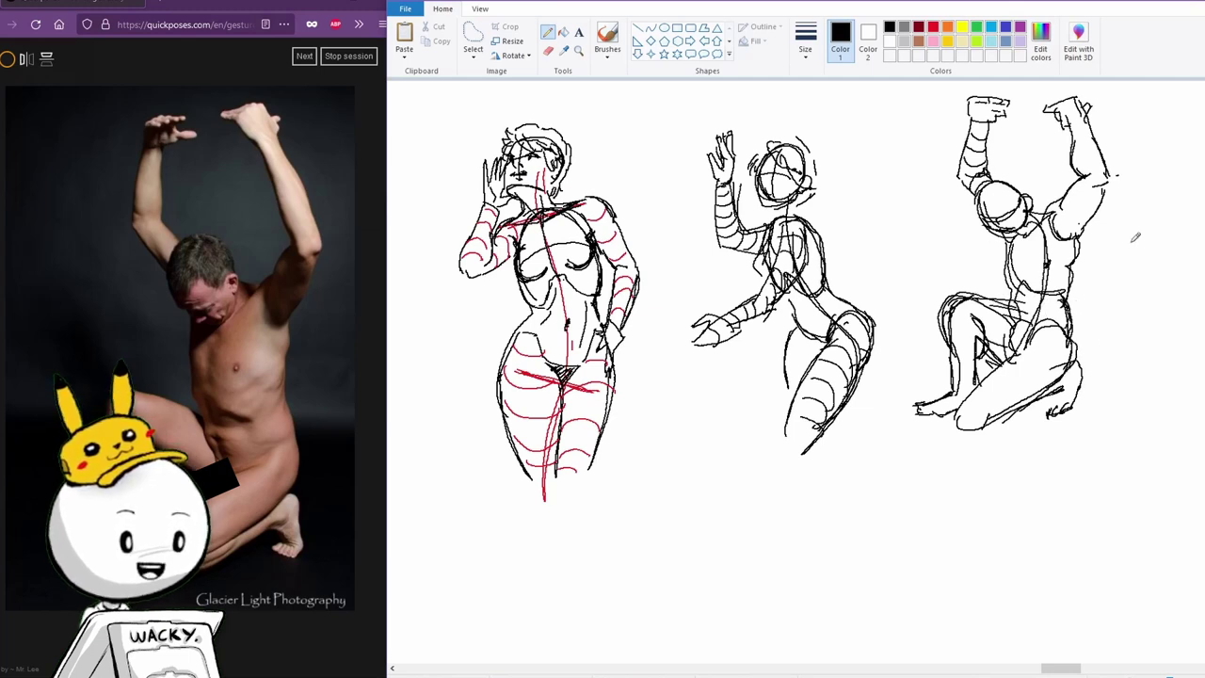
pyautogui.moveTo(1053, 331)
pyautogui.mouseDown()
pyautogui.moveTo(984, 386)
pyautogui.moveTo(1083, 165)
pyautogui.moveTo(1075, 131)
pyautogui.mouseUp()
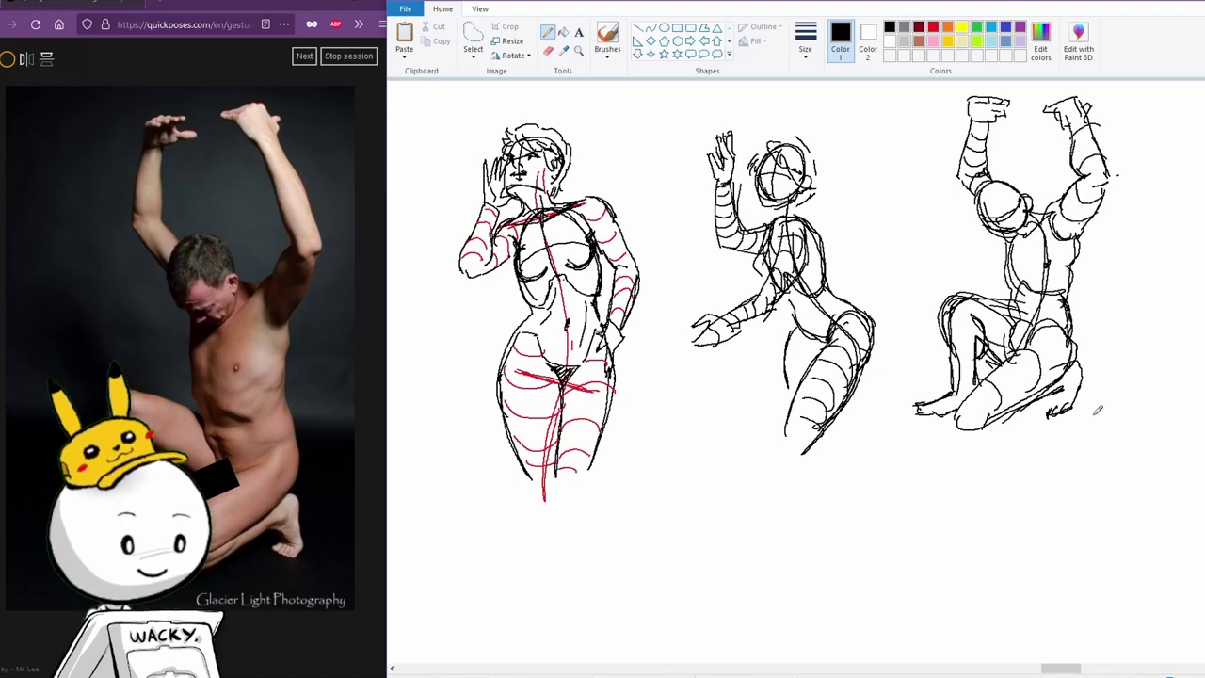
# Select each of the three figures and shift it left on the canvas, then bring up the ballet dancer reference.
pyautogui.click(473, 35)
pyautogui.moveTo(481, 124)
pyautogui.mouseDown()
pyautogui.moveTo(512, 539)
pyautogui.moveTo(490, 123)
pyautogui.mouseUp()
pyautogui.moveTo(582, 389); pyautogui.dragTo(518, 361)
pyautogui.moveTo(669, 293); pyautogui.dragTo(687, 235)
pyautogui.moveTo(781, 282); pyautogui.dragTo(697, 258)
pyautogui.moveTo(940, 248)
pyautogui.mouseDown()
pyautogui.moveTo(892, 221)
pyautogui.moveTo(940, 248)
pyautogui.mouseUp()
pyautogui.moveTo(1017, 263); pyautogui.dragTo(905, 270)
pyautogui.click(1099, 371)
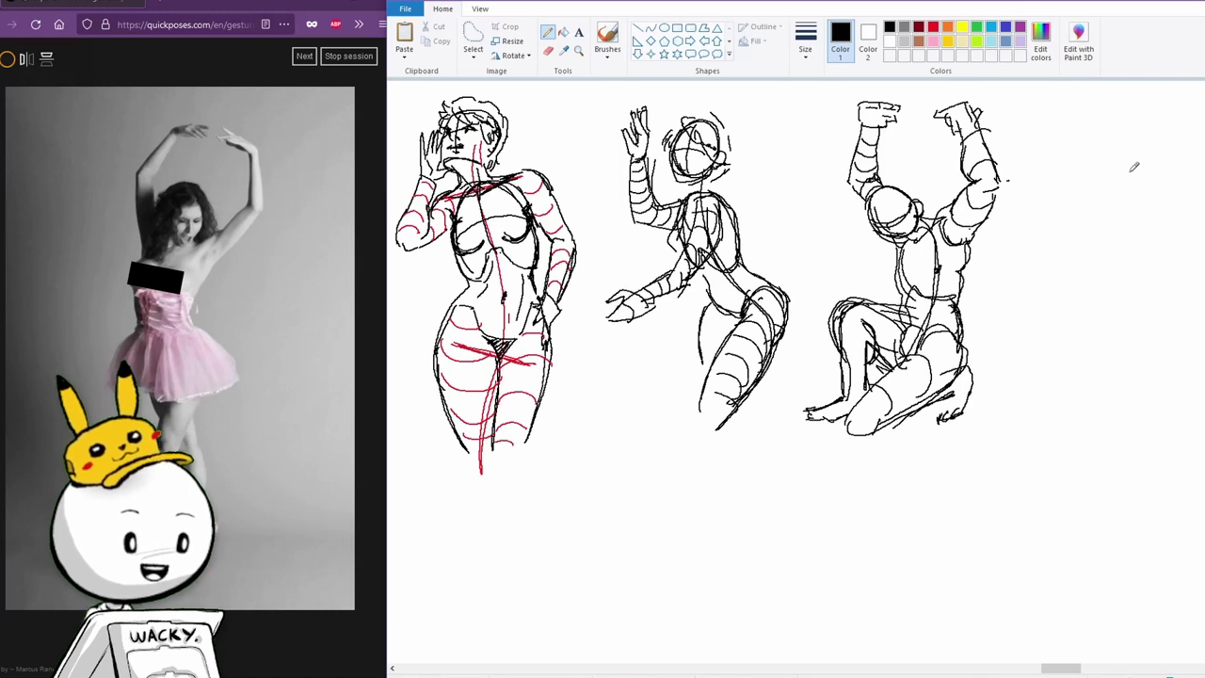
# Sketch the dancer's long gesture line, tapering torso and pelvis in black, with tilted axis lines through the shoulders and hips.
pyautogui.moveTo(1128, 165)
pyautogui.mouseDown()
pyautogui.moveTo(1102, 266)
pyautogui.moveTo(1097, 391)
pyautogui.mouseUp()
pyautogui.moveTo(1088, 320); pyautogui.dragTo(1095, 423)
pyautogui.moveTo(1100, 186)
pyautogui.mouseDown()
pyautogui.moveTo(1155, 172)
pyautogui.moveTo(1102, 184)
pyautogui.moveTo(1096, 231)
pyautogui.moveTo(1123, 220)
pyautogui.mouseUp()
pyautogui.moveTo(1160, 175)
pyautogui.mouseDown()
pyautogui.moveTo(1132, 235)
pyautogui.moveTo(1096, 263)
pyautogui.mouseUp()
pyautogui.moveTo(1136, 232)
pyautogui.mouseDown()
pyautogui.moveTo(1092, 259)
pyautogui.moveTo(1115, 268)
pyautogui.moveTo(1092, 258)
pyautogui.moveTo(1082, 275)
pyautogui.moveTo(1104, 286)
pyautogui.moveTo(1140, 262)
pyautogui.mouseUp()
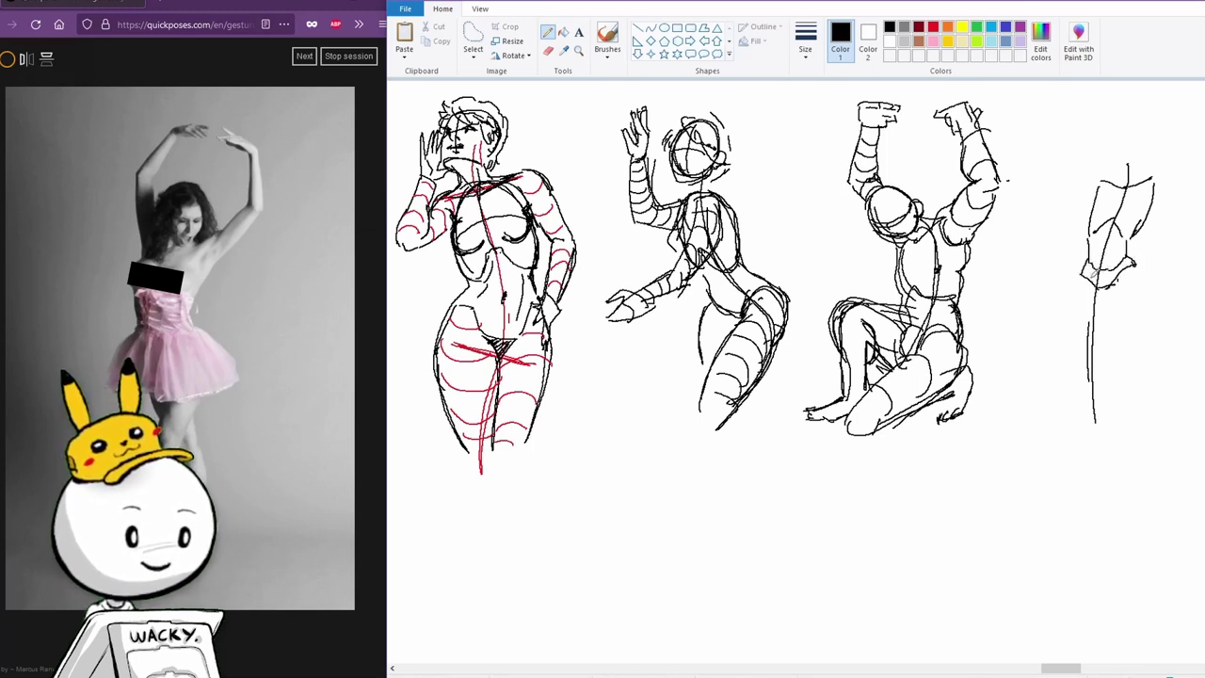
pyautogui.moveTo(1062, 267); pyautogui.dragTo(1173, 284)
pyautogui.moveTo(1070, 194); pyautogui.dragTo(1190, 171)
# Draw the dancer's hips and crossed legs as tapering cylinders, ending in two pointed feet.
pyautogui.moveTo(1083, 273); pyautogui.dragTo(1090, 344)
pyautogui.moveTo(1078, 288)
pyautogui.mouseDown()
pyautogui.moveTo(1071, 310)
pyautogui.moveTo(1114, 345)
pyautogui.moveTo(1105, 364)
pyautogui.moveTo(1121, 443)
pyautogui.mouseUp()
pyautogui.moveTo(1108, 362)
pyautogui.mouseDown()
pyautogui.moveTo(1122, 446)
pyautogui.moveTo(1138, 373)
pyautogui.mouseUp()
pyautogui.moveTo(1121, 269)
pyautogui.mouseDown()
pyautogui.moveTo(1143, 282)
pyautogui.moveTo(1069, 362)
pyautogui.moveTo(1079, 337)
pyautogui.mouseUp()
pyautogui.moveTo(1139, 257)
pyautogui.mouseDown()
pyautogui.moveTo(1147, 303)
pyautogui.moveTo(1094, 350)
pyautogui.moveTo(1053, 439)
pyautogui.mouseUp()
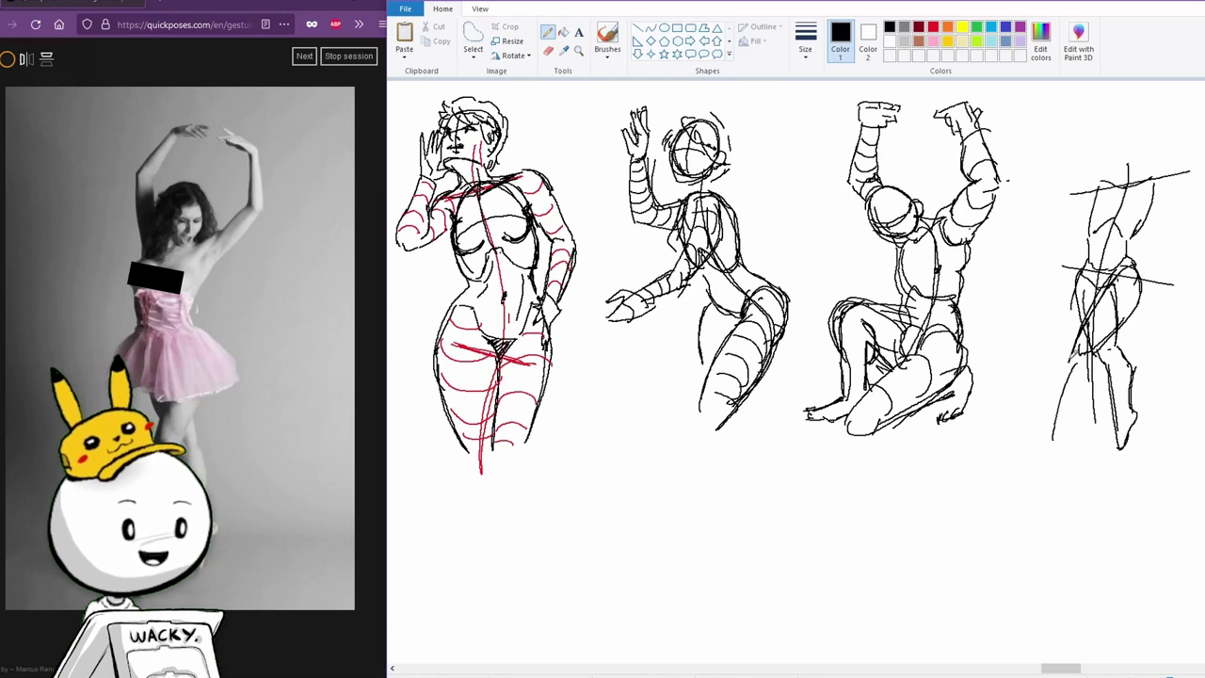
pyautogui.moveTo(1075, 354)
pyautogui.mouseDown()
pyautogui.moveTo(1060, 421)
pyautogui.moveTo(1081, 352)
pyautogui.mouseUp()
pyautogui.moveTo(1063, 428)
pyautogui.mouseDown()
pyautogui.moveTo(1092, 373)
pyautogui.moveTo(1050, 466)
pyautogui.moveTo(1045, 446)
pyautogui.moveTo(1047, 467)
pyautogui.mouseUp()
# Draw the dancer's chest forms beneath the shoulder axis and an oval head above it.
pyautogui.moveTo(1098, 184)
pyautogui.mouseDown()
pyautogui.moveTo(1100, 227)
pyautogui.moveTo(1127, 201)
pyautogui.moveTo(1120, 191)
pyautogui.moveTo(1132, 218)
pyautogui.moveTo(1120, 201)
pyautogui.moveTo(1088, 229)
pyautogui.moveTo(1096, 258)
pyautogui.mouseUp()
pyautogui.moveTo(1098, 215); pyautogui.dragTo(1085, 236)
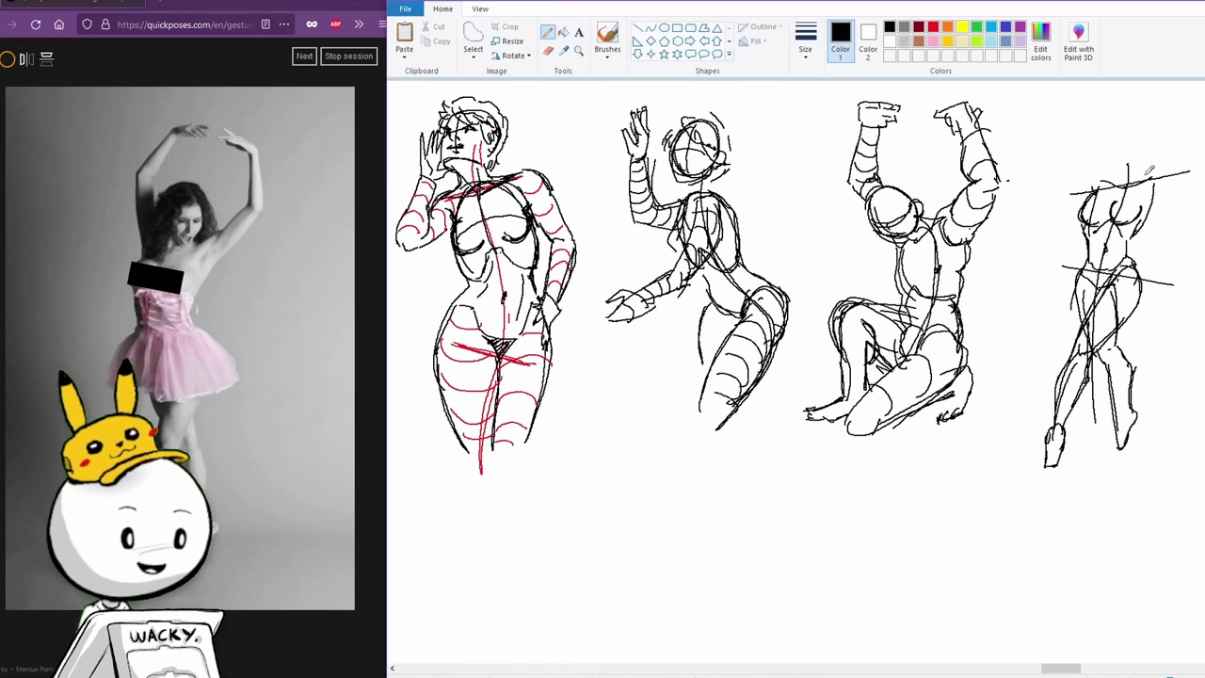
pyautogui.moveTo(1136, 150)
pyautogui.mouseDown()
pyautogui.moveTo(1120, 179)
pyautogui.moveTo(1144, 185)
pyautogui.moveTo(1105, 184)
pyautogui.mouseUp()
# Draw the dancer's two arms arching overhead with the hands reaching toward each other.
pyautogui.moveTo(1109, 122)
pyautogui.mouseDown()
pyautogui.moveTo(1094, 193)
pyautogui.moveTo(1098, 177)
pyautogui.mouseUp()
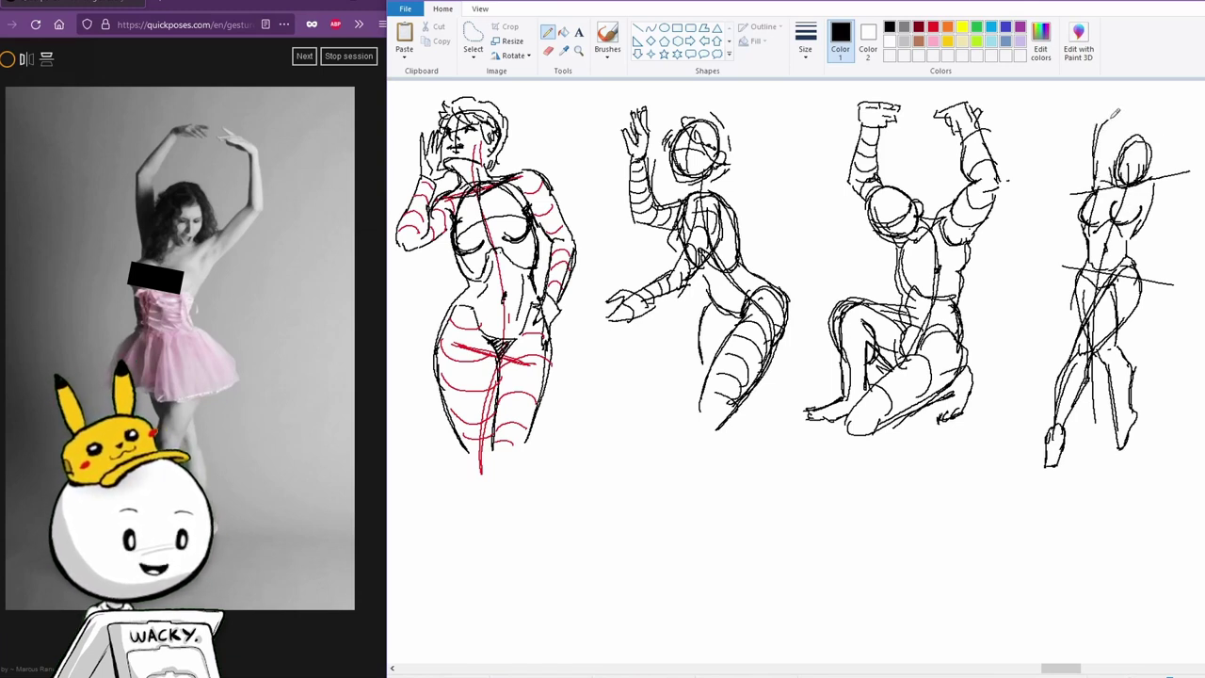
pyautogui.moveTo(1112, 117)
pyautogui.mouseDown()
pyautogui.moveTo(1153, 97)
pyautogui.moveTo(1173, 111)
pyautogui.moveTo(1120, 129)
pyautogui.moveTo(1111, 180)
pyautogui.moveTo(1181, 168)
pyautogui.moveTo(1195, 149)
pyautogui.mouseUp()
pyautogui.moveTo(1198, 98)
pyautogui.mouseDown()
pyautogui.moveTo(1182, 105)
pyautogui.moveTo(1194, 110)
pyautogui.mouseUp()
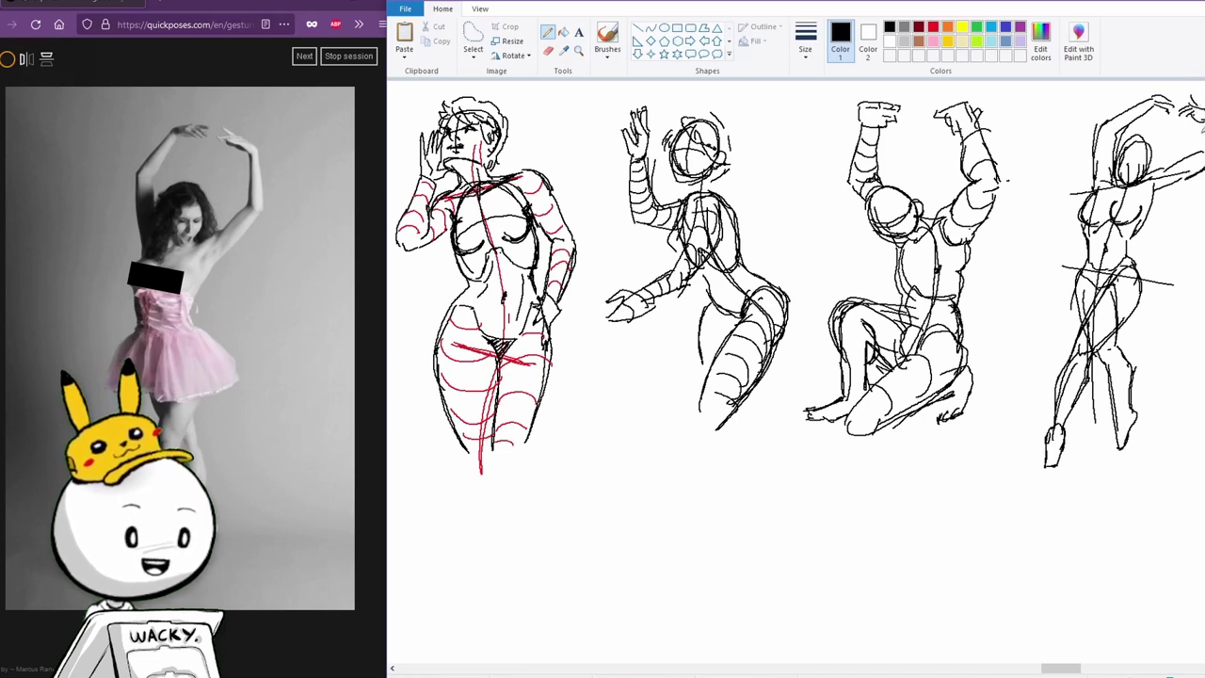
# Draw the dancer's flared skirt around the hips with bodice details at the waist, erasing stray lines where they overlap.
pyautogui.moveTo(1141, 144); pyautogui.dragTo(1134, 181)
pyautogui.moveTo(1126, 162)
pyautogui.mouseDown()
pyautogui.moveTo(1151, 168)
pyautogui.moveTo(1126, 247)
pyautogui.moveTo(1133, 310)
pyautogui.mouseUp()
pyautogui.hotkey('ctrl', 'z')
pyautogui.hotkey('ctrl', 'z')
pyautogui.moveTo(1156, 186)
pyautogui.mouseDown()
pyautogui.moveTo(1128, 245)
pyautogui.moveTo(1140, 281)
pyautogui.mouseUp()
pyautogui.click(545, 52)
pyautogui.moveTo(1143, 224)
pyautogui.mouseDown()
pyautogui.moveTo(1137, 234)
pyautogui.moveTo(1164, 190)
pyautogui.moveTo(1148, 192)
pyautogui.moveTo(1150, 219)
pyautogui.moveTo(1086, 238)
pyautogui.moveTo(1096, 266)
pyautogui.moveTo(1060, 309)
pyautogui.mouseUp()
pyautogui.click(547, 31)
pyautogui.moveTo(1086, 262)
pyautogui.mouseDown()
pyautogui.moveTo(1108, 283)
pyautogui.moveTo(1152, 301)
pyautogui.moveTo(1189, 278)
pyautogui.moveTo(1143, 247)
pyautogui.mouseUp()
pyautogui.moveTo(1140, 243); pyautogui.dragTo(1173, 276)
# Add the dancer's facial guide lines and hair outline, and mark the toes on both feet.
pyautogui.moveTo(1134, 152)
pyautogui.mouseDown()
pyautogui.moveTo(1141, 145)
pyautogui.moveTo(1163, 176)
pyautogui.mouseUp()
pyautogui.moveTo(1141, 124)
pyautogui.mouseDown()
pyautogui.moveTo(1119, 149)
pyautogui.moveTo(1129, 194)
pyautogui.mouseUp()
pyautogui.moveTo(1048, 446); pyautogui.dragTo(1033, 465)
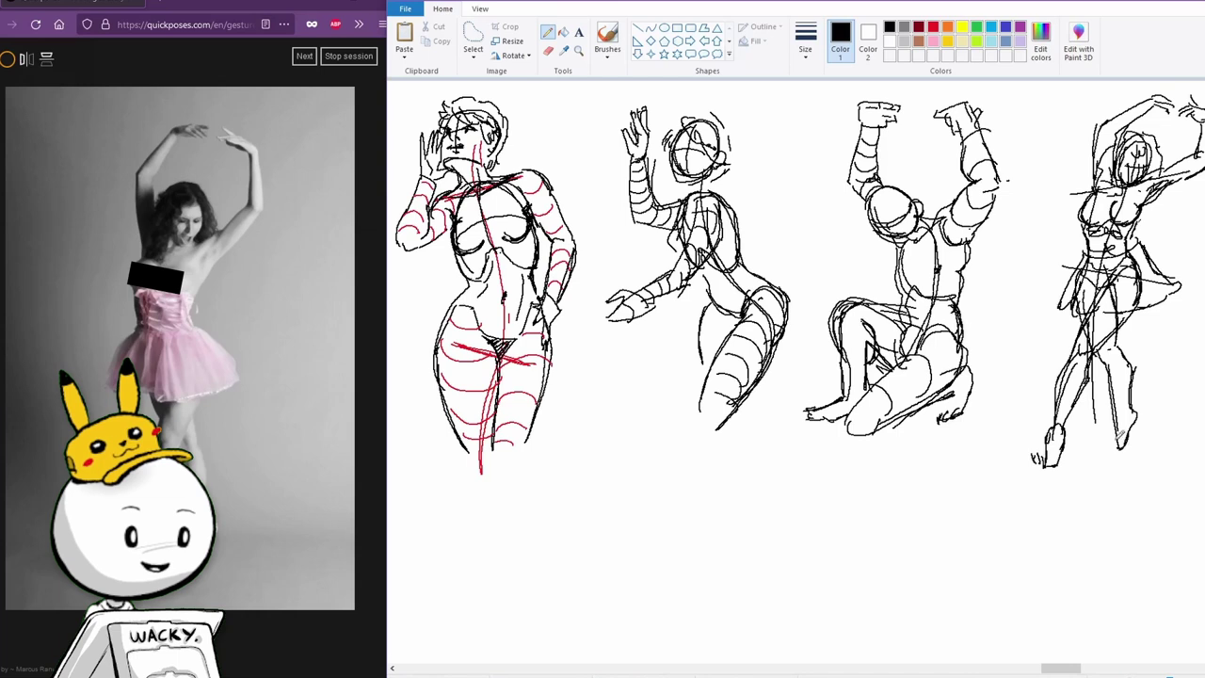
pyautogui.moveTo(1124, 431); pyautogui.dragTo(1104, 449)
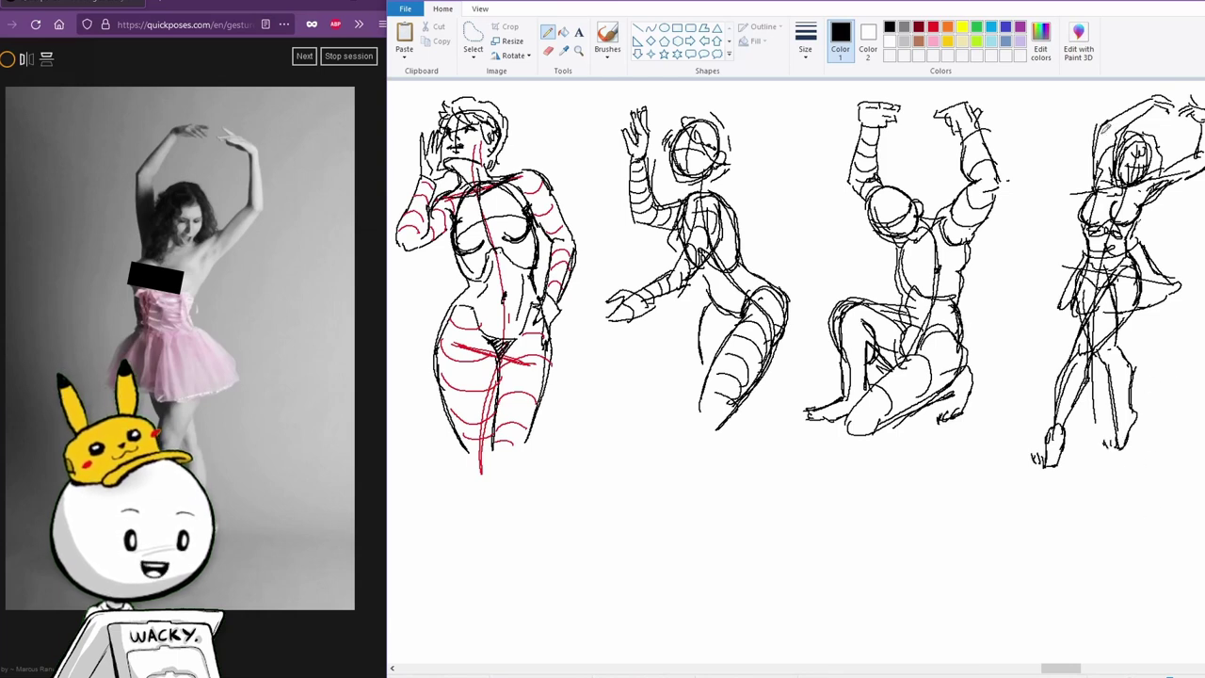
# Add curved cross-contours along the dancer's raised arms and lower legs.
pyautogui.moveTo(1101, 128); pyautogui.dragTo(1116, 140)
pyautogui.moveTo(1126, 109); pyautogui.dragTo(1130, 123)
pyautogui.moveTo(1181, 156); pyautogui.dragTo(1186, 176)
pyautogui.hotkey('ctrl', 'z')
pyautogui.moveTo(1195, 151); pyautogui.dragTo(1201, 167)
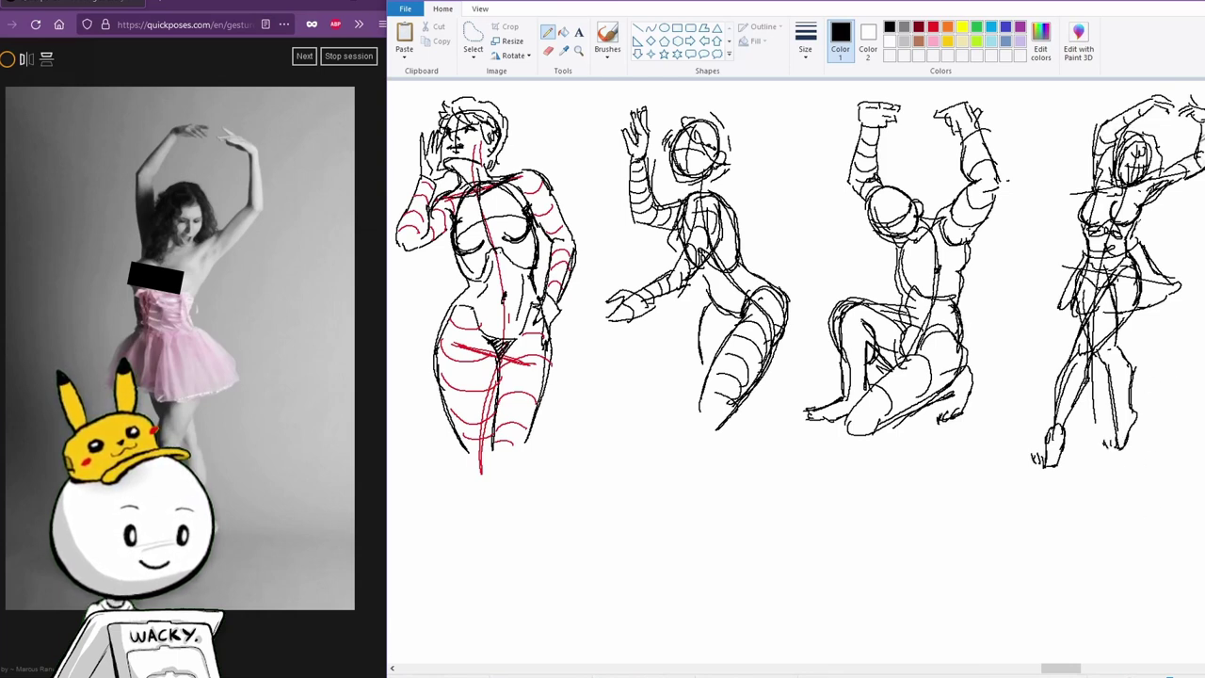
# Advance through the pose references to the reclining woman.
pyautogui.click(304, 56)
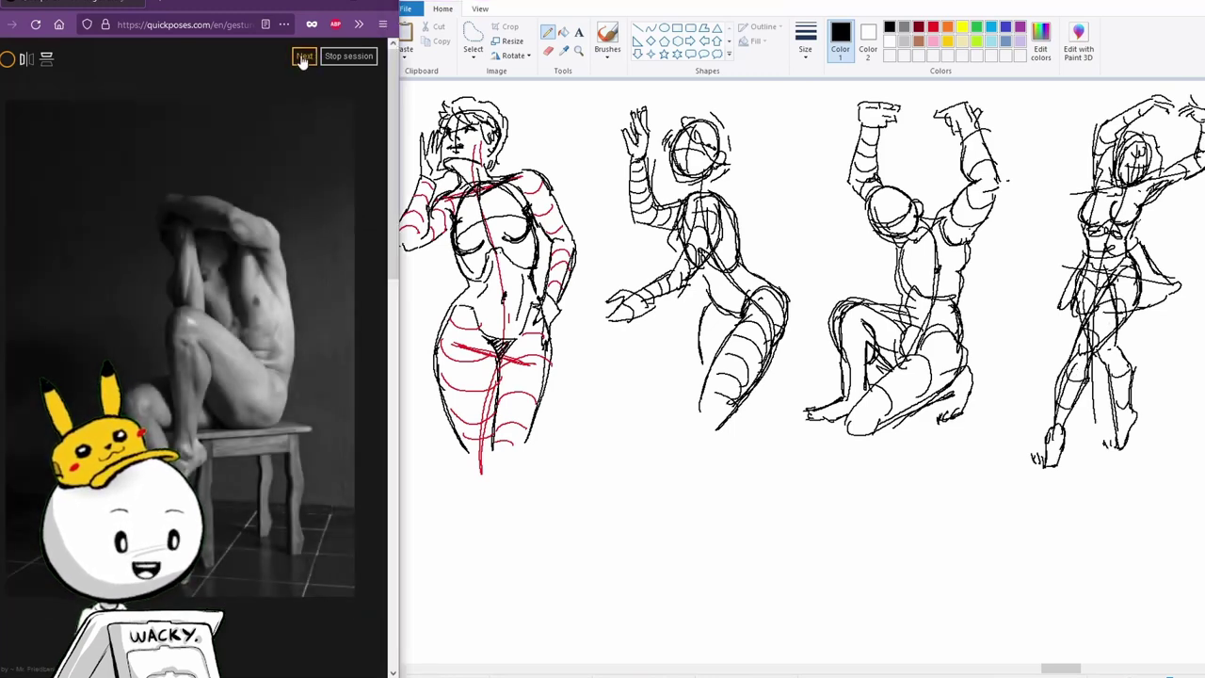
pyautogui.click(304, 57)
pyautogui.click(303, 56)
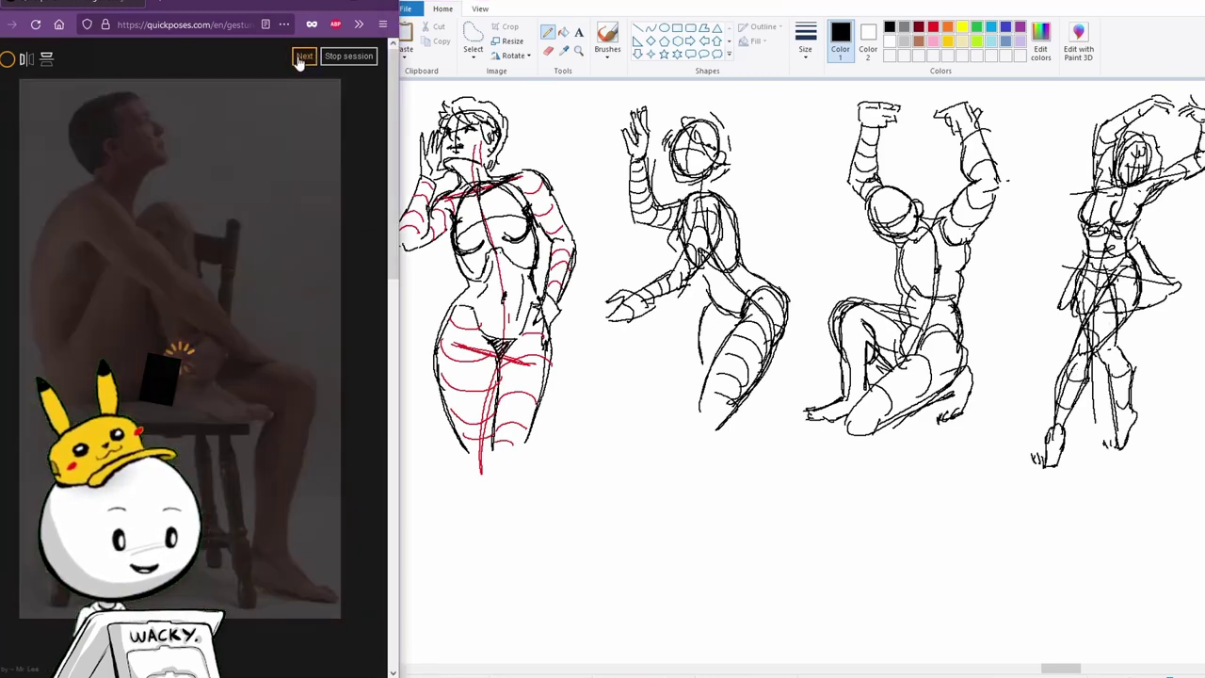
# Below the standing figures, sketch the reclining woman's oval head, gesture line and ribcage, with tilted axes for shoulders and hips.
pyautogui.click(569, 495)
pyautogui.moveTo(565, 501)
pyautogui.mouseDown()
pyautogui.moveTo(575, 484)
pyautogui.moveTo(574, 503)
pyautogui.moveTo(616, 550)
pyautogui.moveTo(563, 565)
pyautogui.moveTo(743, 560)
pyautogui.mouseUp()
pyautogui.moveTo(584, 550)
pyautogui.mouseDown()
pyautogui.moveTo(649, 586)
pyautogui.moveTo(649, 556)
pyautogui.moveTo(589, 535)
pyautogui.moveTo(644, 587)
pyautogui.mouseUp()
pyautogui.moveTo(644, 587)
pyautogui.mouseDown()
pyautogui.moveTo(662, 542)
pyautogui.moveTo(606, 577)
pyautogui.moveTo(648, 567)
pyautogui.moveTo(635, 532)
pyautogui.moveTo(703, 570)
pyautogui.mouseUp()
pyautogui.moveTo(705, 567); pyautogui.dragTo(685, 587)
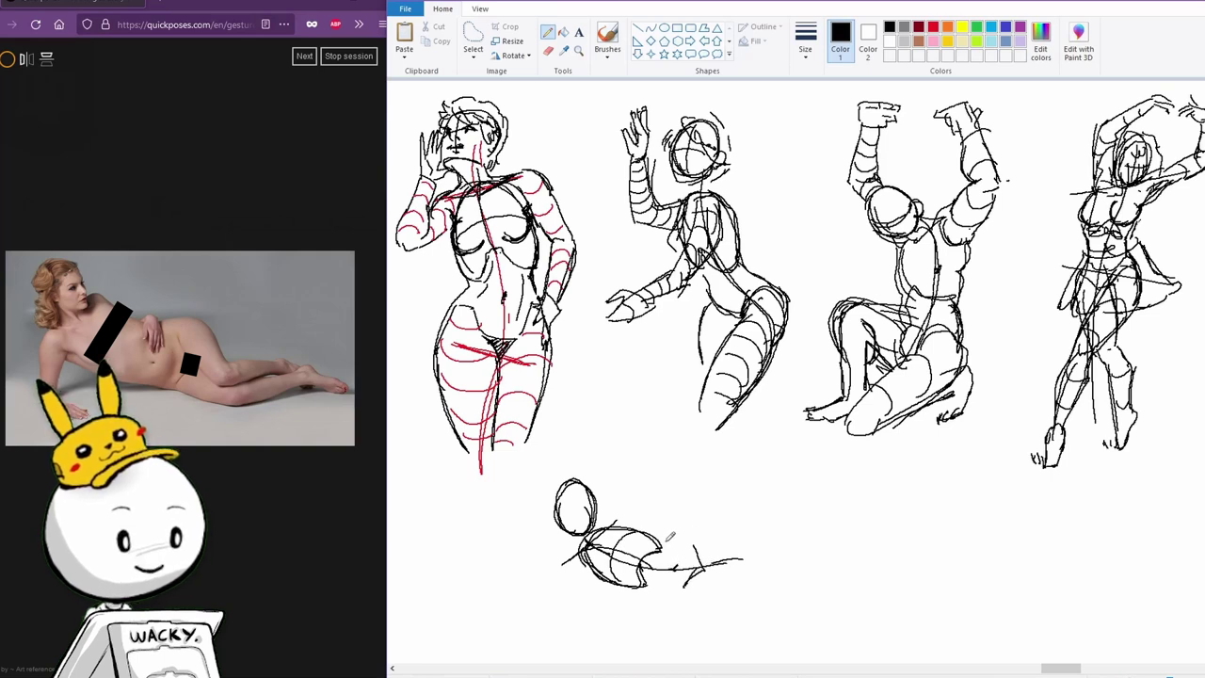
# Draw the reclining woman's waist, rounded hip and upper leg bending at the knee.
pyautogui.moveTo(663, 542)
pyautogui.mouseDown()
pyautogui.moveTo(742, 527)
pyautogui.moveTo(769, 569)
pyautogui.mouseUp()
pyautogui.moveTo(700, 543)
pyautogui.mouseDown()
pyautogui.moveTo(749, 599)
pyautogui.moveTo(759, 574)
pyautogui.moveTo(717, 525)
pyautogui.moveTo(693, 529)
pyautogui.moveTo(704, 569)
pyautogui.moveTo(775, 595)
pyautogui.moveTo(770, 562)
pyautogui.moveTo(842, 555)
pyautogui.mouseUp()
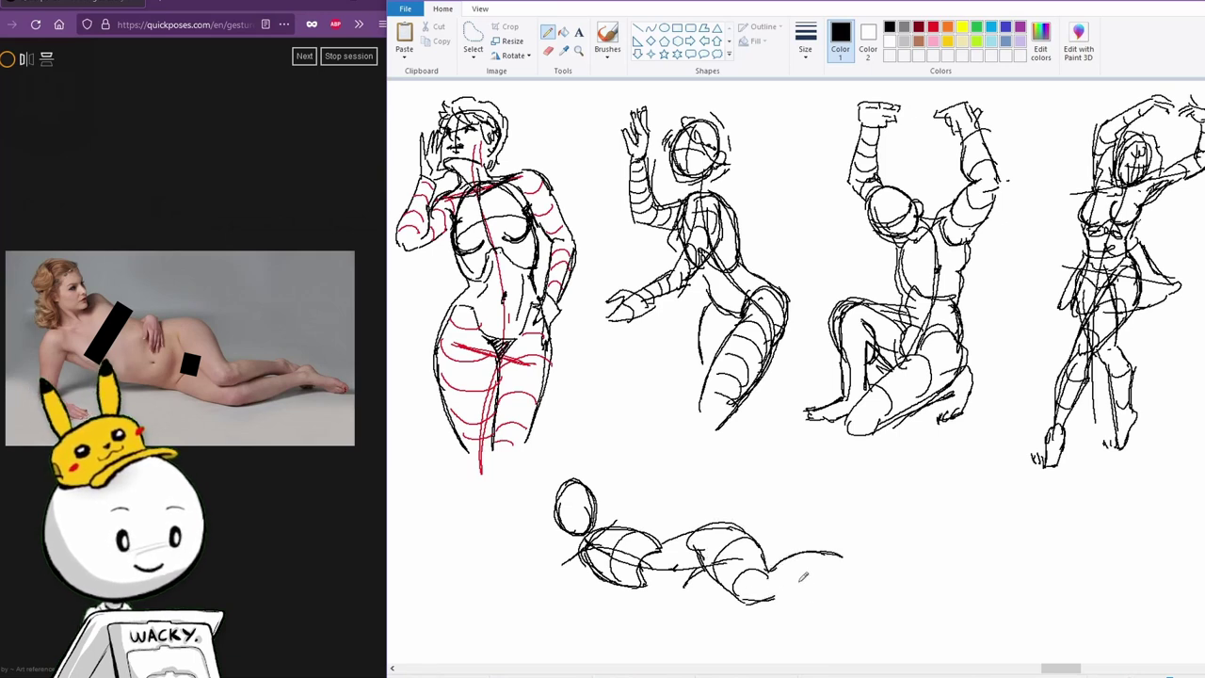
pyautogui.moveTo(778, 595); pyautogui.dragTo(845, 565)
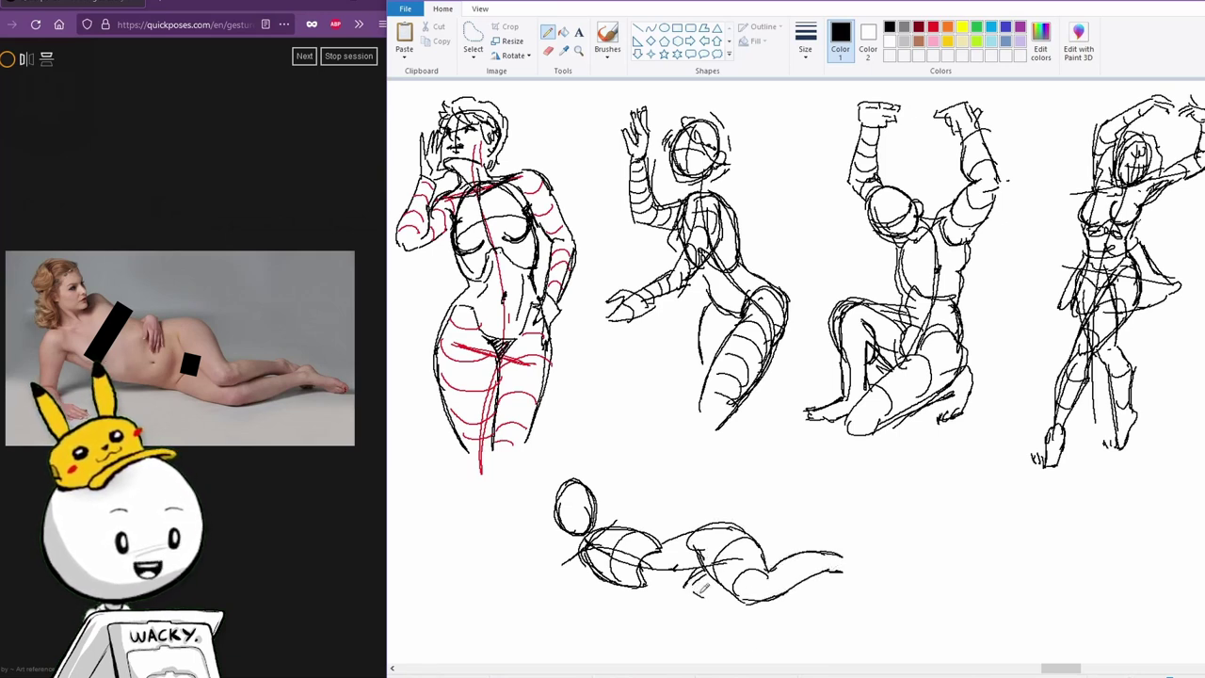
# Draw the reclining woman's lower leg extending beneath the other to its foot, with cross-contours along it.
pyautogui.moveTo(697, 587)
pyautogui.mouseDown()
pyautogui.moveTo(770, 617)
pyautogui.moveTo(873, 582)
pyautogui.moveTo(885, 565)
pyautogui.moveTo(910, 576)
pyautogui.moveTo(885, 587)
pyautogui.moveTo(911, 584)
pyautogui.moveTo(900, 570)
pyautogui.moveTo(889, 588)
pyautogui.moveTo(793, 609)
pyautogui.mouseUp()
pyautogui.moveTo(868, 584)
pyautogui.mouseDown()
pyautogui.moveTo(791, 611)
pyautogui.moveTo(807, 604)
pyautogui.mouseUp()
pyautogui.moveTo(830, 577)
pyautogui.mouseDown()
pyautogui.moveTo(836, 600)
pyautogui.moveTo(853, 591)
pyautogui.mouseUp()
pyautogui.moveTo(751, 600); pyautogui.dragTo(757, 616)
pyautogui.moveTo(733, 593)
pyautogui.mouseDown()
pyautogui.moveTo(739, 611)
pyautogui.moveTo(724, 605)
pyautogui.mouseUp()
# Draw the reclining woman's chest and shoulders, the supporting arm with its hand, and the other hand resting on the waist.
pyautogui.moveTo(705, 577)
pyautogui.mouseDown()
pyautogui.moveTo(705, 598)
pyautogui.moveTo(707, 588)
pyautogui.moveTo(608, 579)
pyautogui.moveTo(631, 542)
pyautogui.moveTo(627, 518)
pyautogui.moveTo(639, 517)
pyautogui.moveTo(598, 523)
pyautogui.mouseUp()
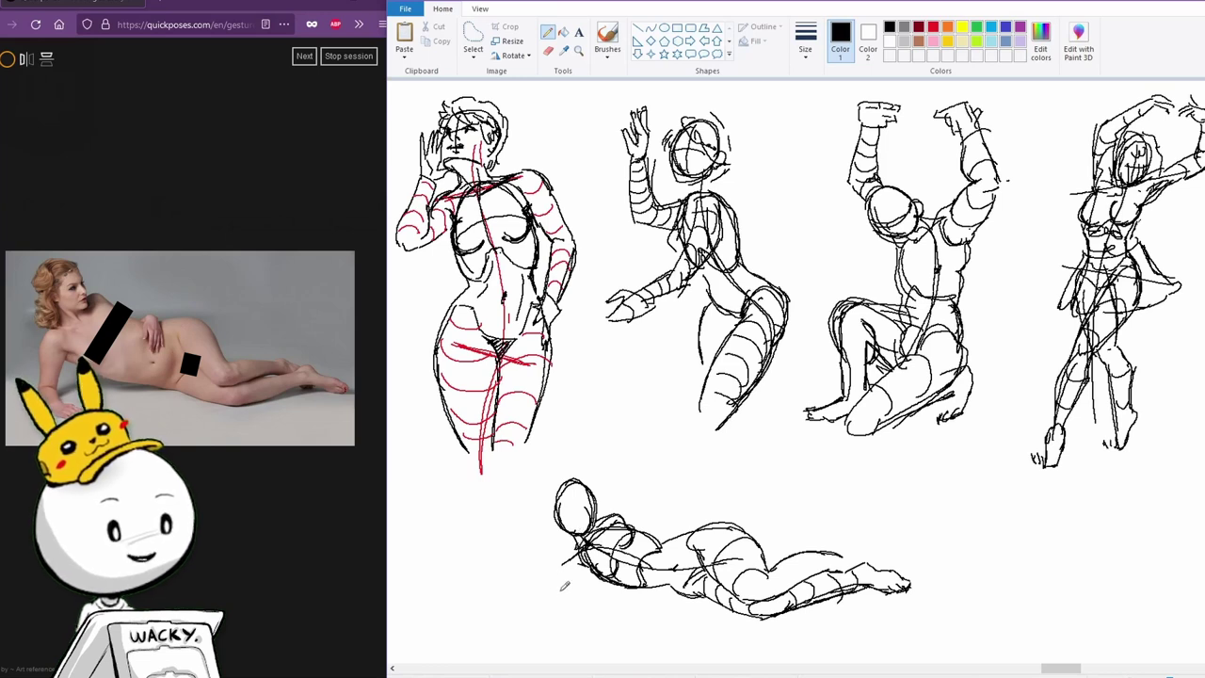
pyautogui.moveTo(565, 585)
pyautogui.mouseDown()
pyautogui.moveTo(570, 542)
pyautogui.moveTo(576, 597)
pyautogui.moveTo(584, 567)
pyautogui.moveTo(590, 612)
pyautogui.moveTo(623, 620)
pyautogui.moveTo(582, 586)
pyautogui.mouseUp()
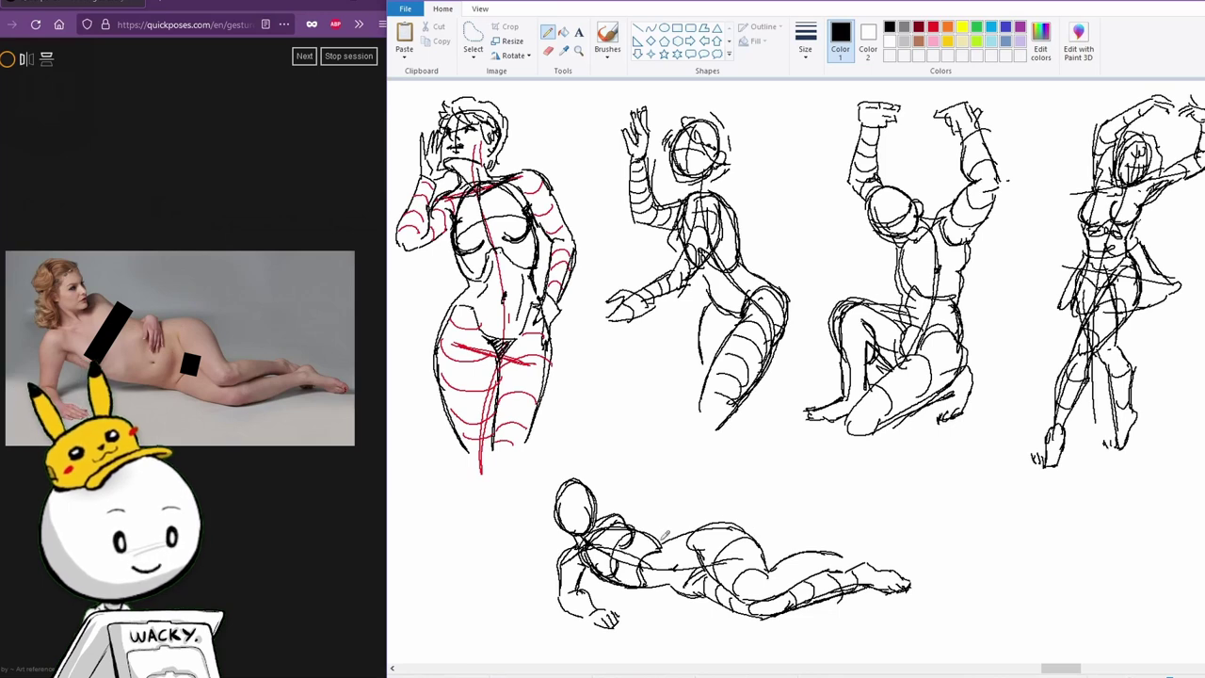
pyautogui.moveTo(665, 535)
pyautogui.mouseDown()
pyautogui.moveTo(663, 558)
pyautogui.moveTo(678, 554)
pyautogui.moveTo(664, 558)
pyautogui.moveTo(670, 534)
pyautogui.moveTo(625, 527)
pyautogui.mouseUp()
# Add the reclining woman's facial features and hair, and reinforce the chest and supporting arm.
pyautogui.moveTo(578, 491); pyautogui.dragTo(585, 532)
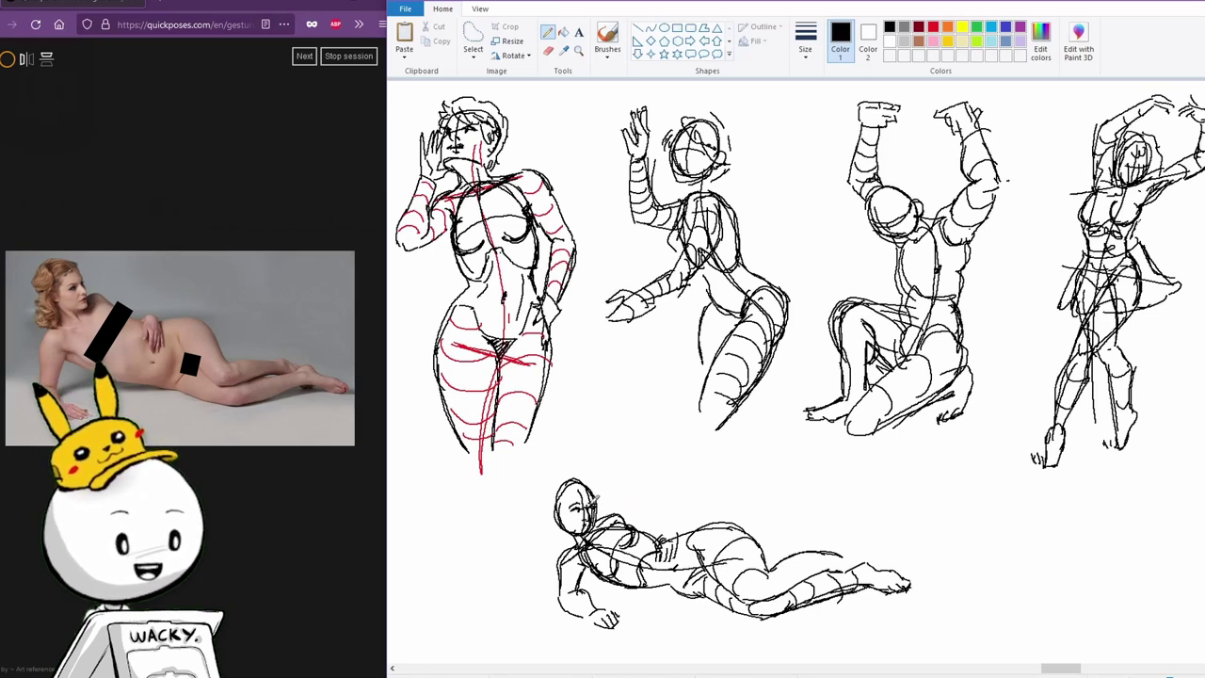
pyautogui.moveTo(552, 509)
pyautogui.mouseDown()
pyautogui.moveTo(548, 533)
pyautogui.moveTo(569, 552)
pyautogui.mouseUp()
pyautogui.moveTo(584, 475); pyautogui.dragTo(587, 478)
pyautogui.moveTo(646, 523)
pyautogui.mouseDown()
pyautogui.moveTo(614, 550)
pyautogui.moveTo(618, 578)
pyautogui.moveTo(583, 610)
pyautogui.mouseUp()
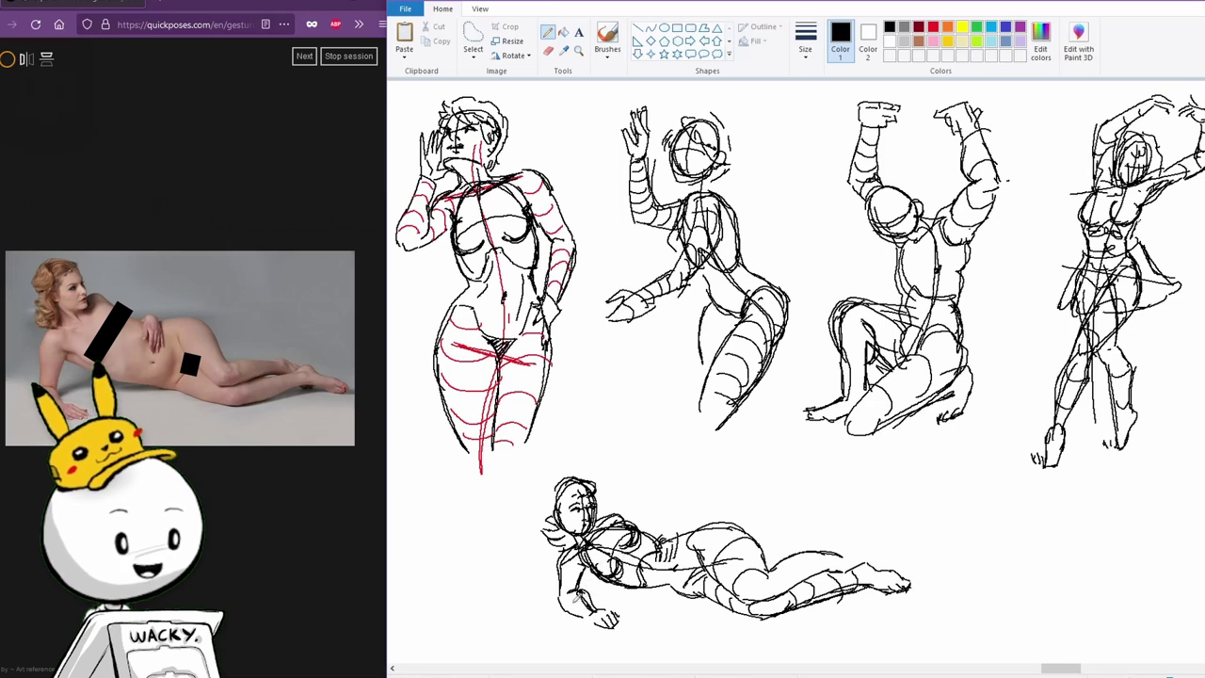
# Clean up stray lines on the reclining woman, then refine her hair, the hand on the waist and the upper leg's foot.
pyautogui.click(549, 50)
pyautogui.click(547, 32)
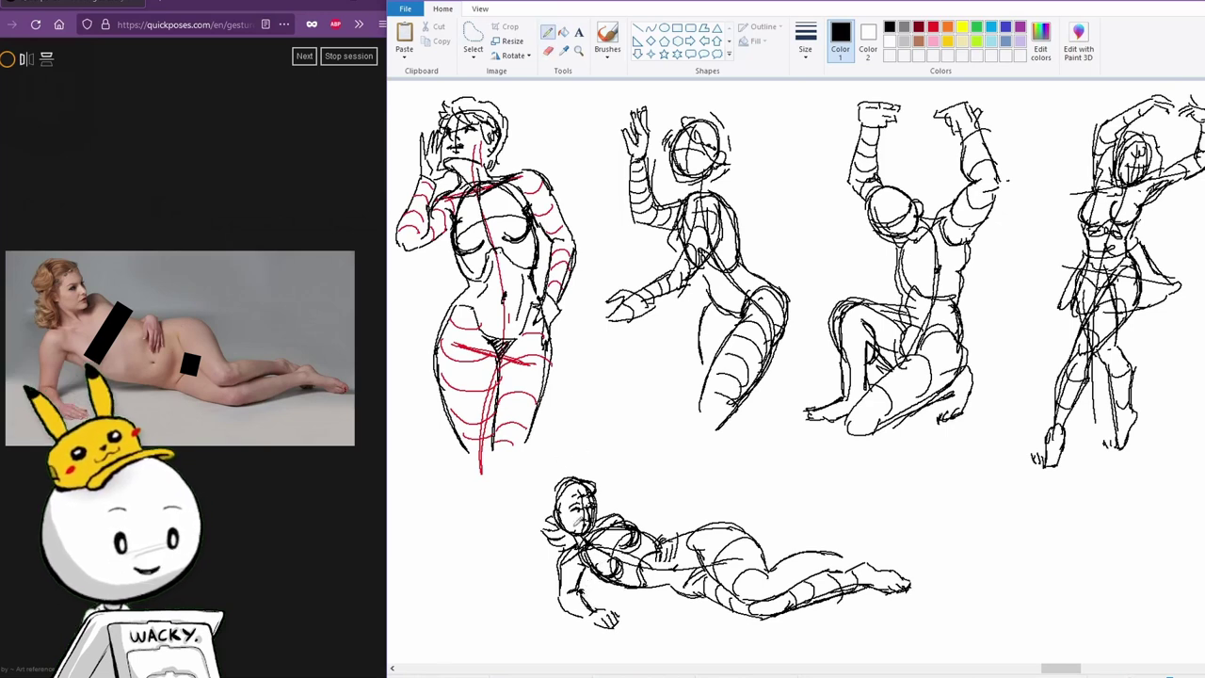
pyautogui.moveTo(561, 484)
pyautogui.mouseDown()
pyautogui.moveTo(546, 512)
pyautogui.moveTo(569, 506)
pyautogui.mouseUp()
pyautogui.moveTo(655, 536); pyautogui.dragTo(676, 531)
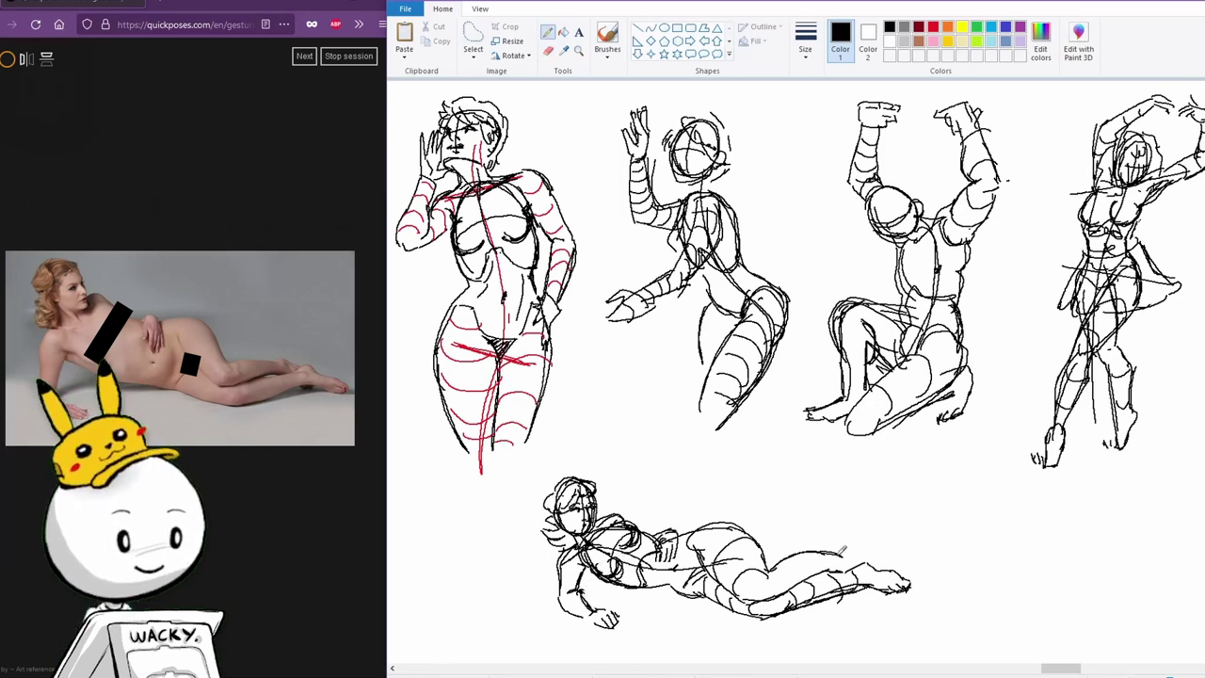
pyautogui.moveTo(838, 551); pyautogui.dragTo(853, 565)
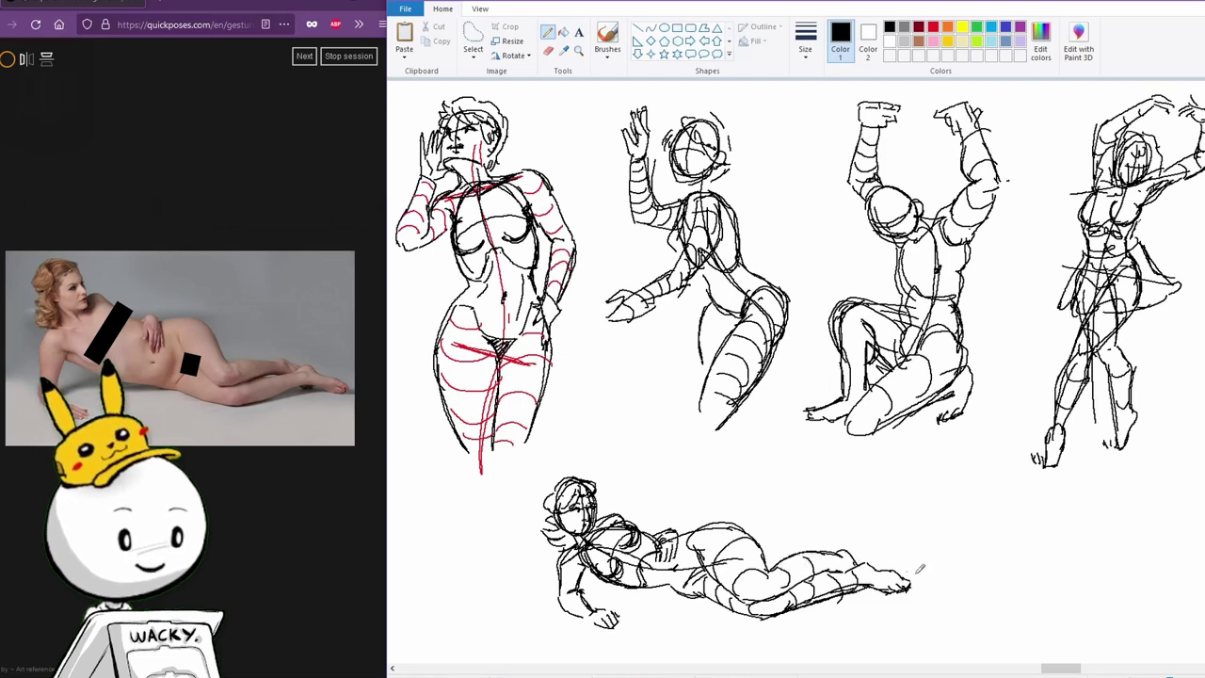